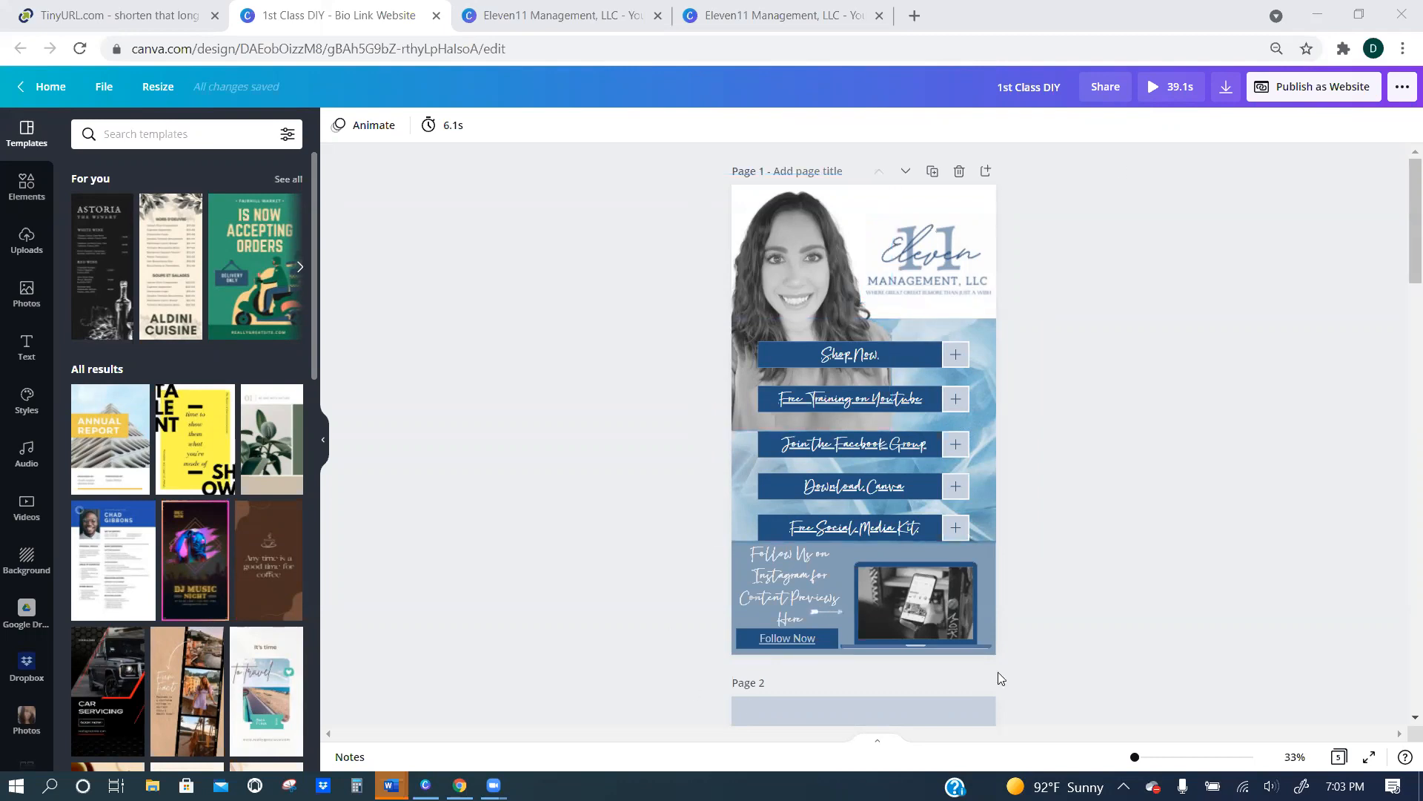
Look through all five pages of the 1st Class DIY bio link website design and return to its first page.
scroll(1081, 385, down, 6)
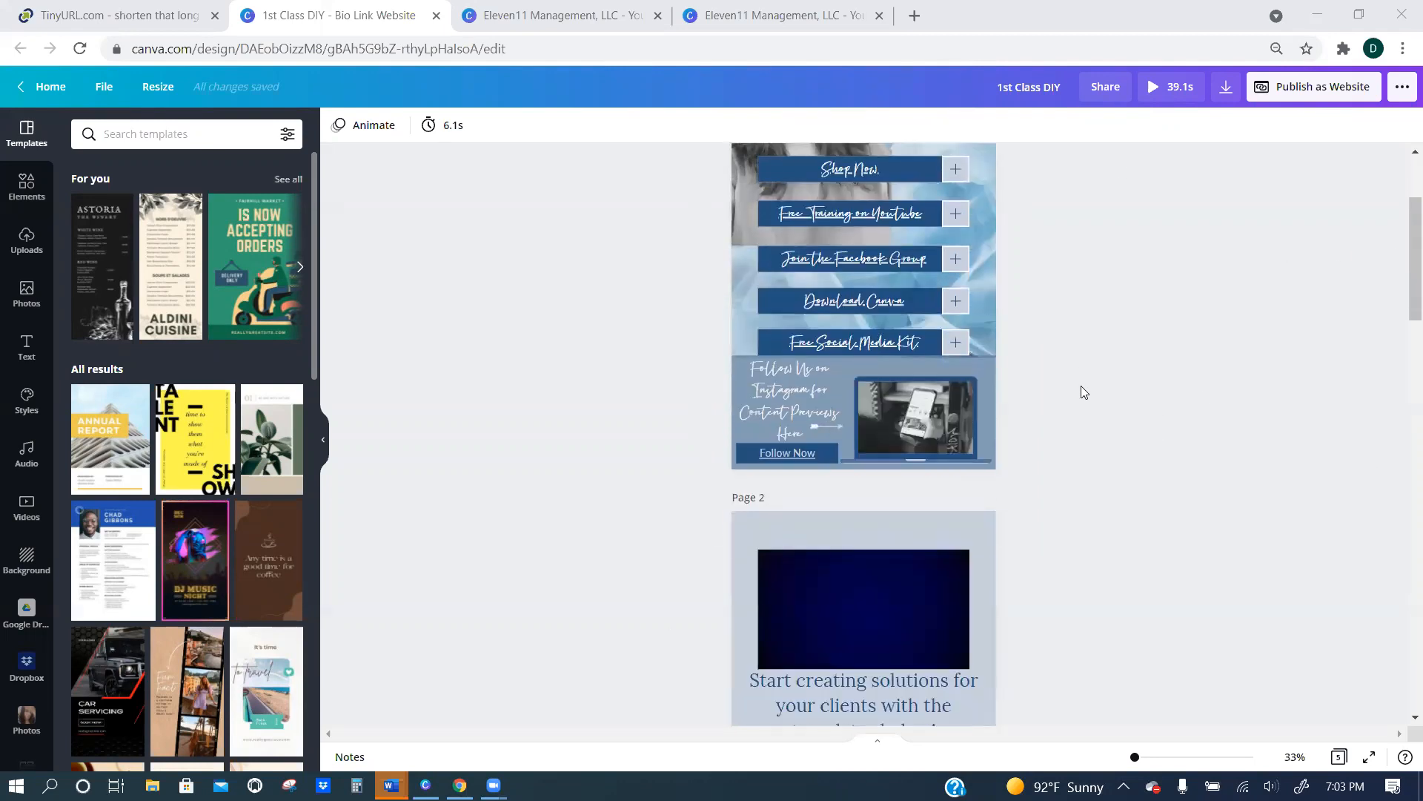
scroll(1081, 385, down, 1)
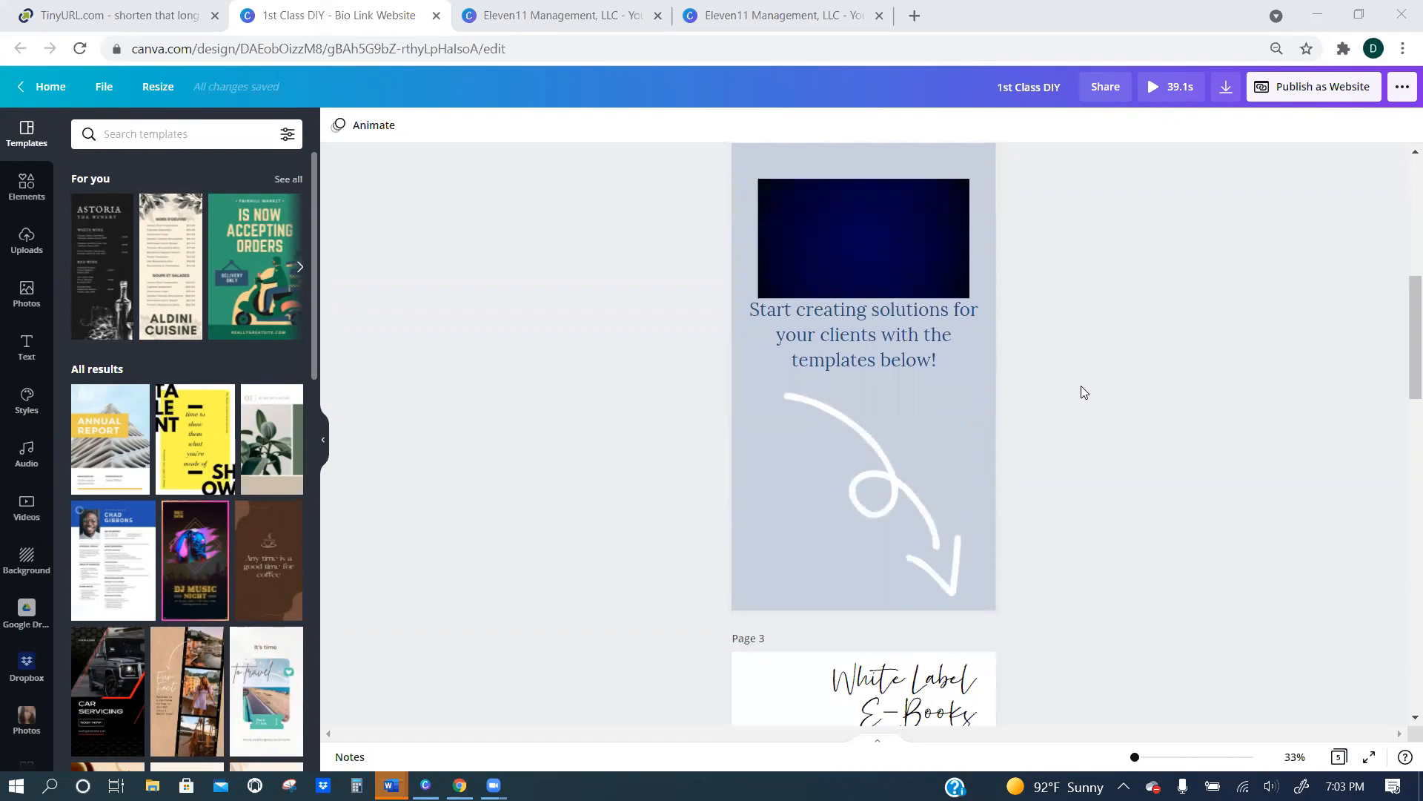
scroll(1081, 385, down, 5)
scroll(1081, 390, down, 8)
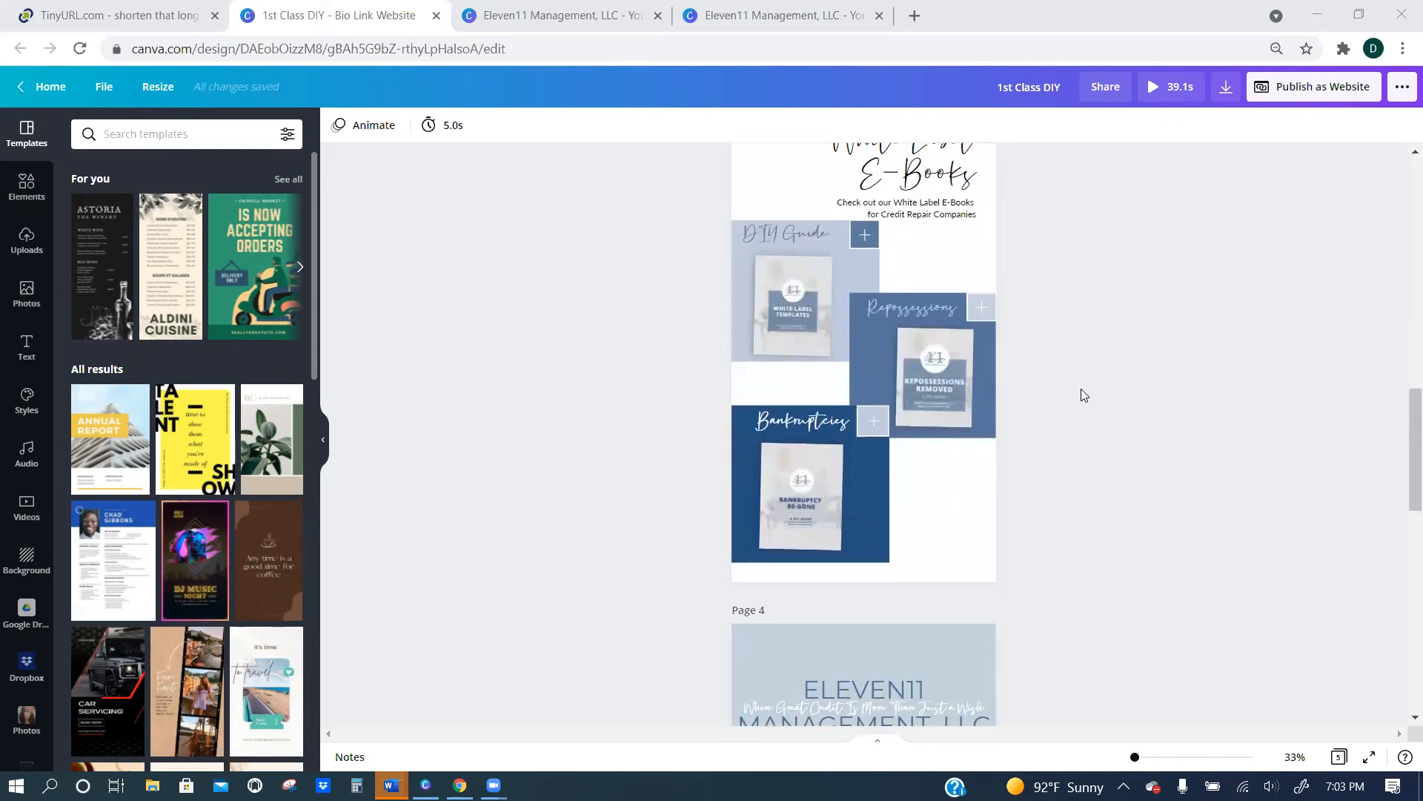
scroll(1081, 389, down, 4)
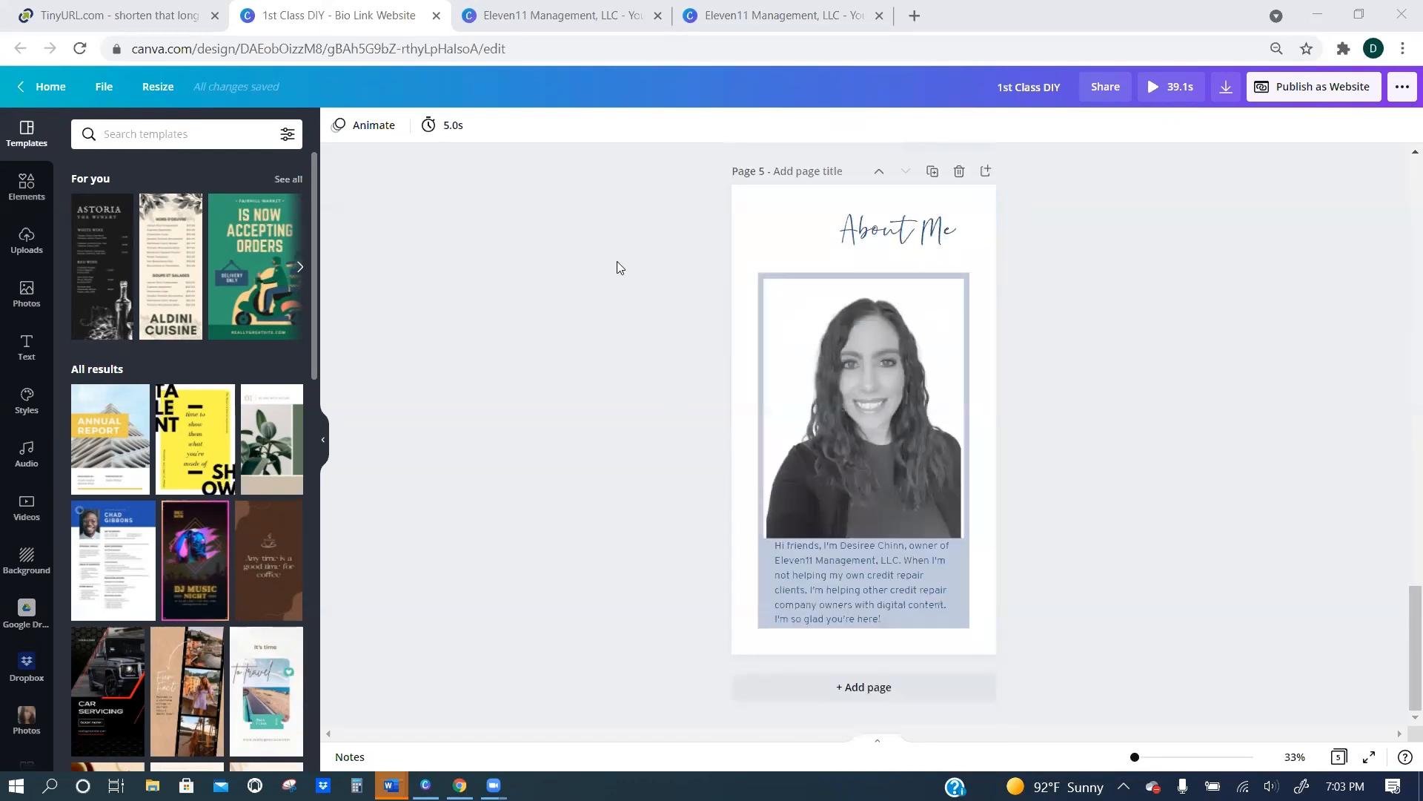
scroll(617, 267, up, 15)
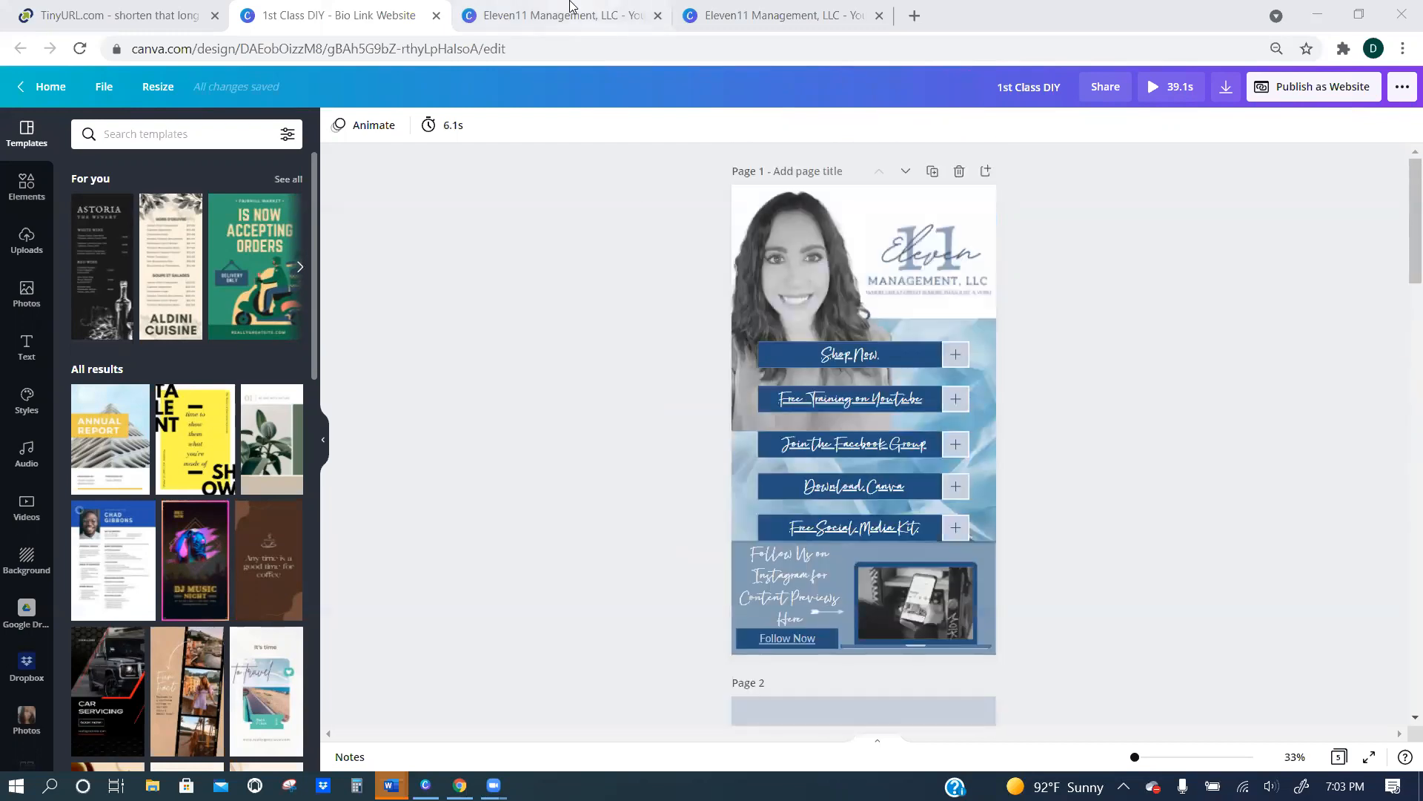
Switch to the Eleven11 Management design with the Instagram banner and look over its pages.
click(571, 9)
scroll(656, 426, down, 3)
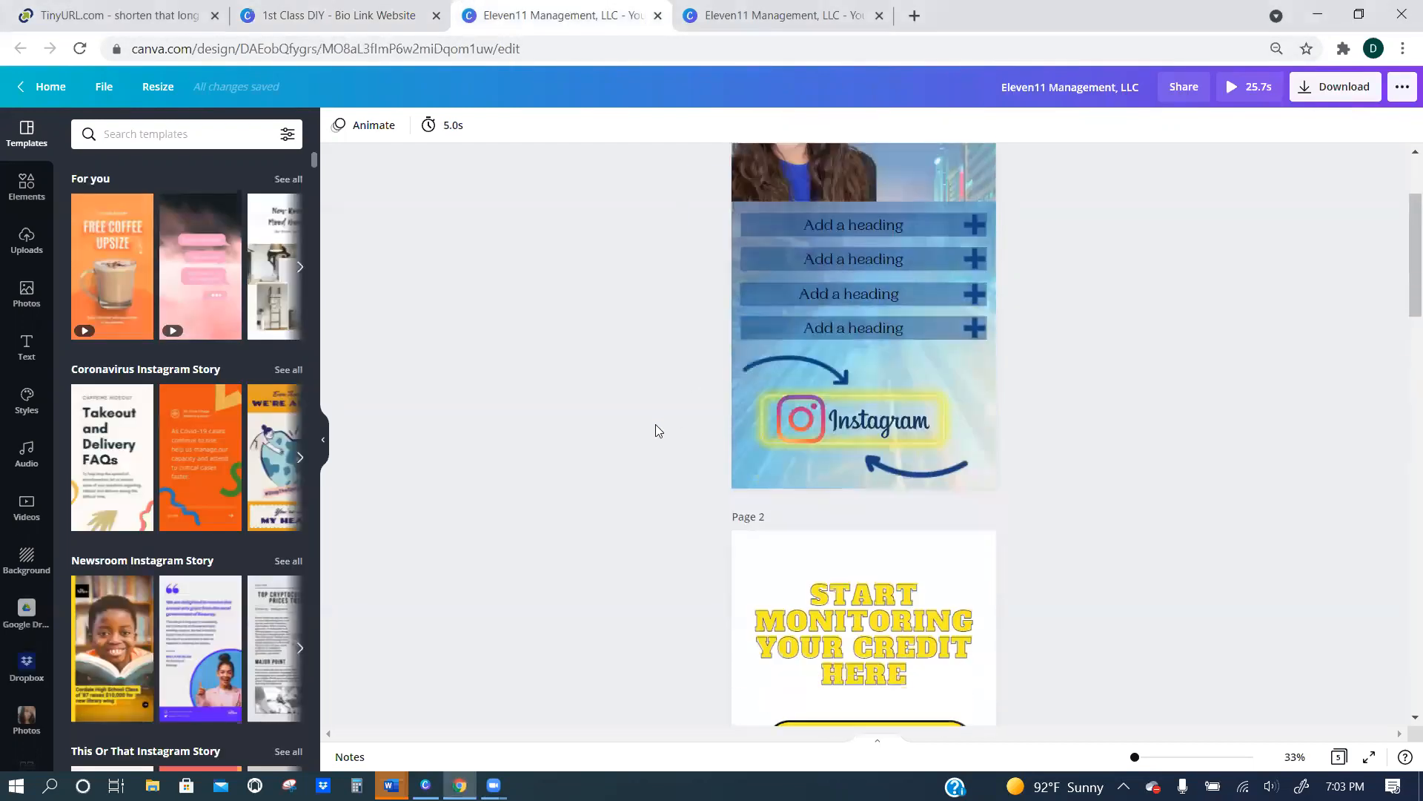
scroll(655, 424, down, 12)
scroll(660, 426, up, 15)
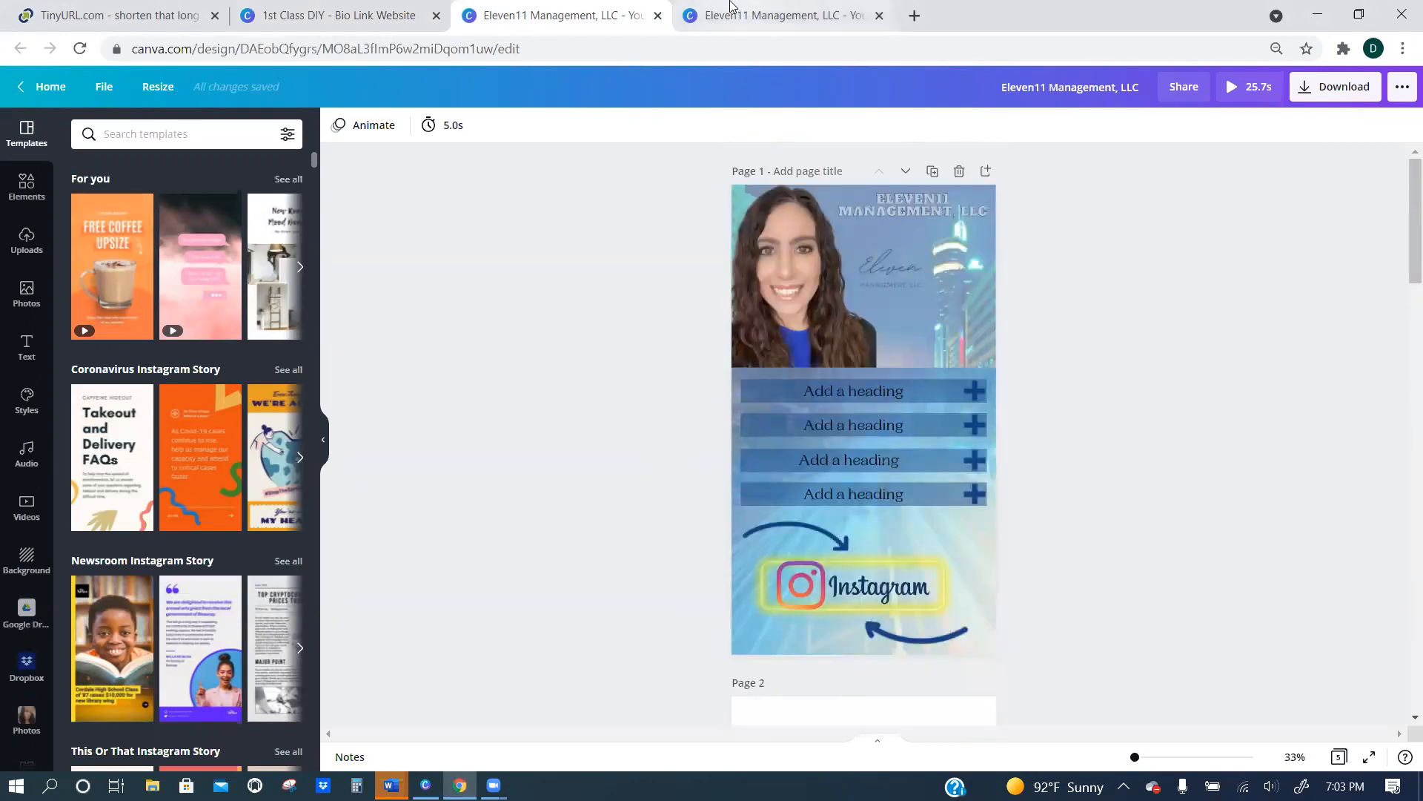
Switch to the other Eleven11 Management design and review its pages down to the blank page 4.
click(730, 9)
scroll(1045, 446, down, 1)
scroll(1042, 449, down, 10)
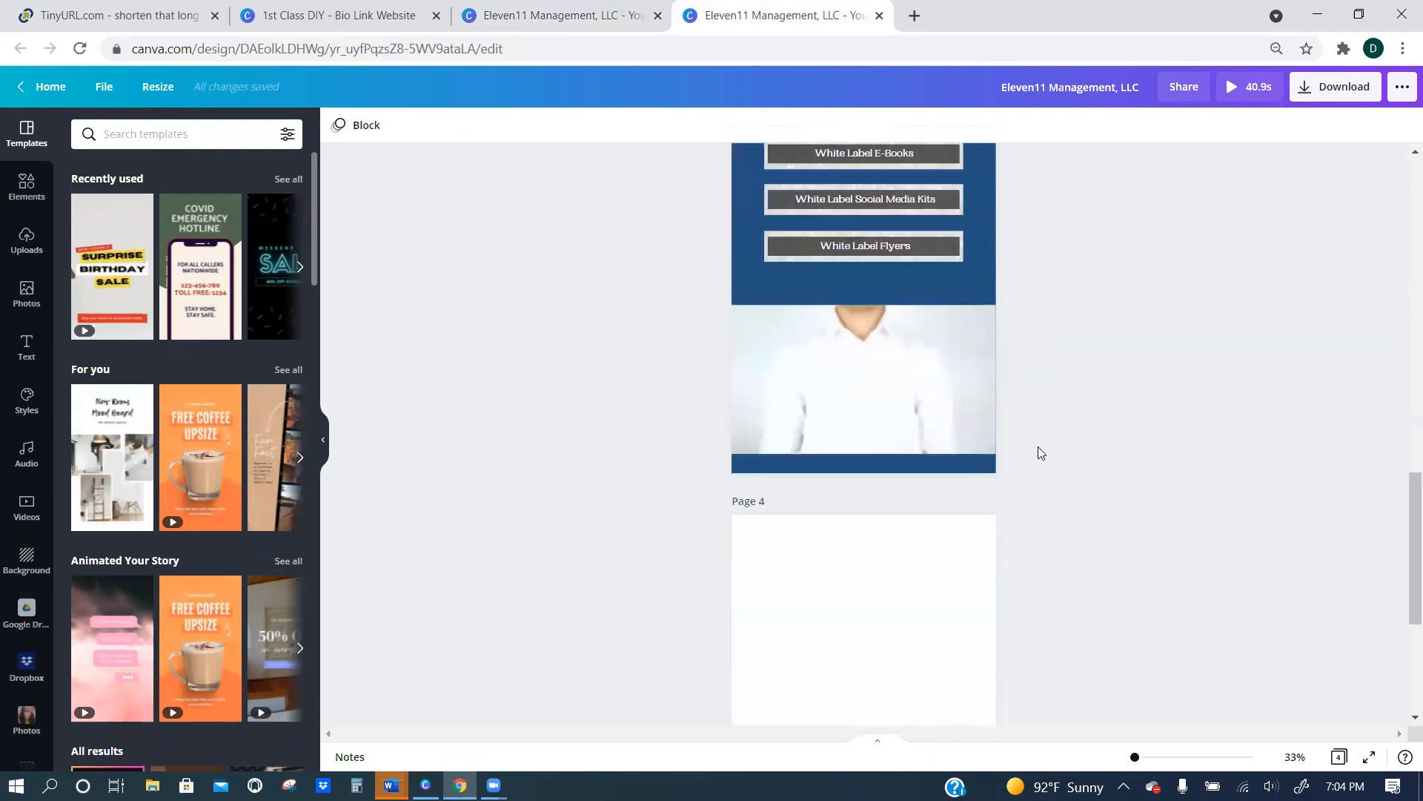
scroll(1038, 446, down, 3)
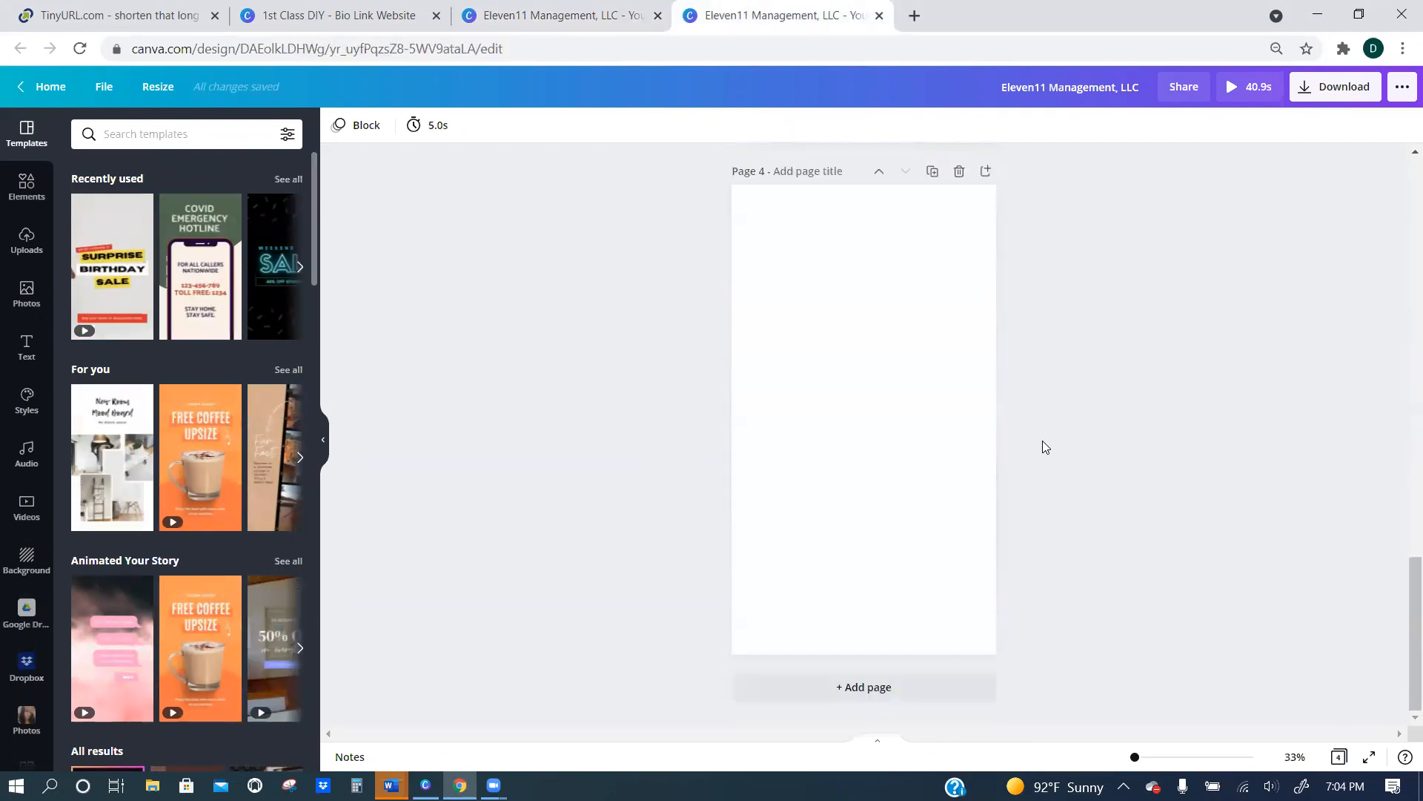
scroll(1043, 440, up, 8)
scroll(1048, 438, up, 5)
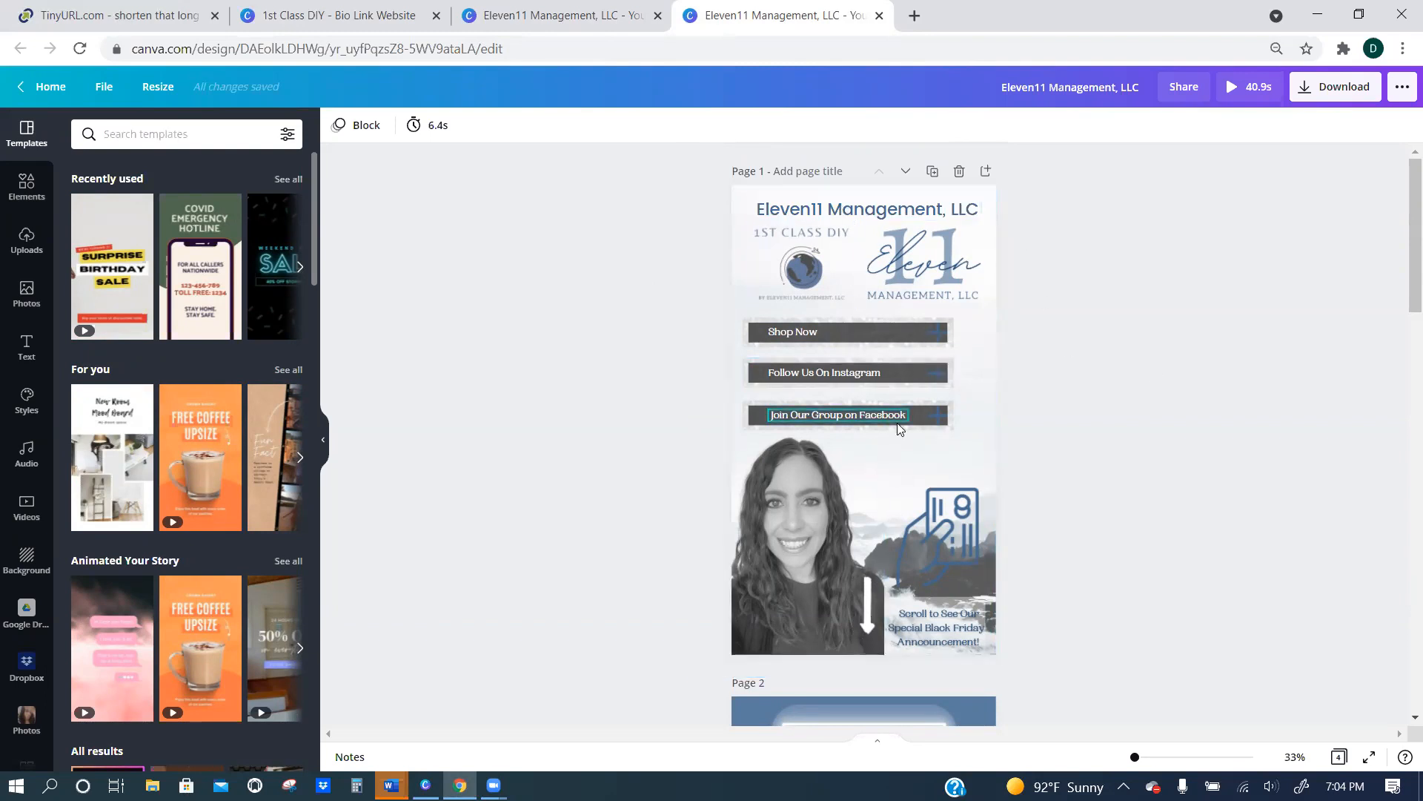
Select the blank page 4 and open the element search.
scroll(1041, 435, down, 15)
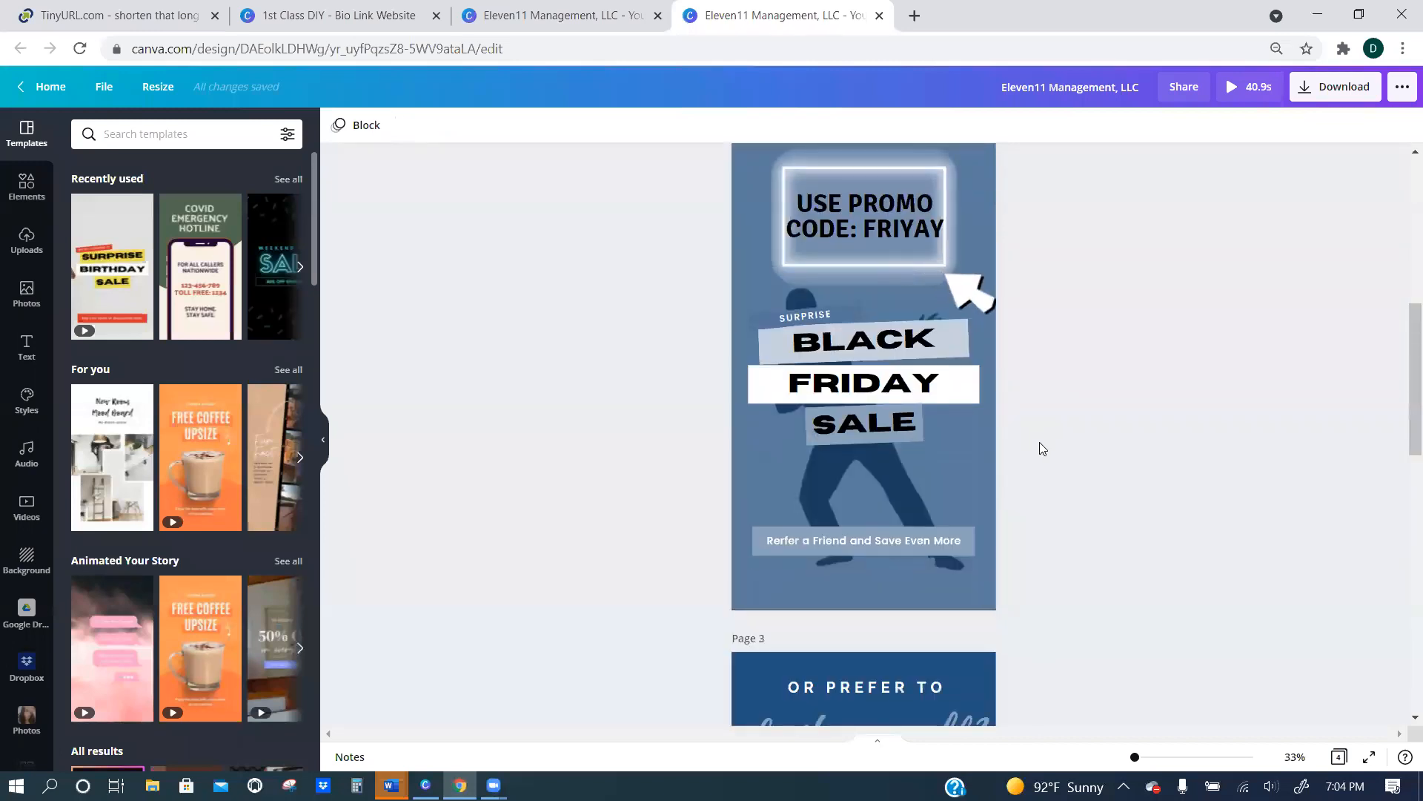
scroll(892, 375, down, 2)
click(894, 378)
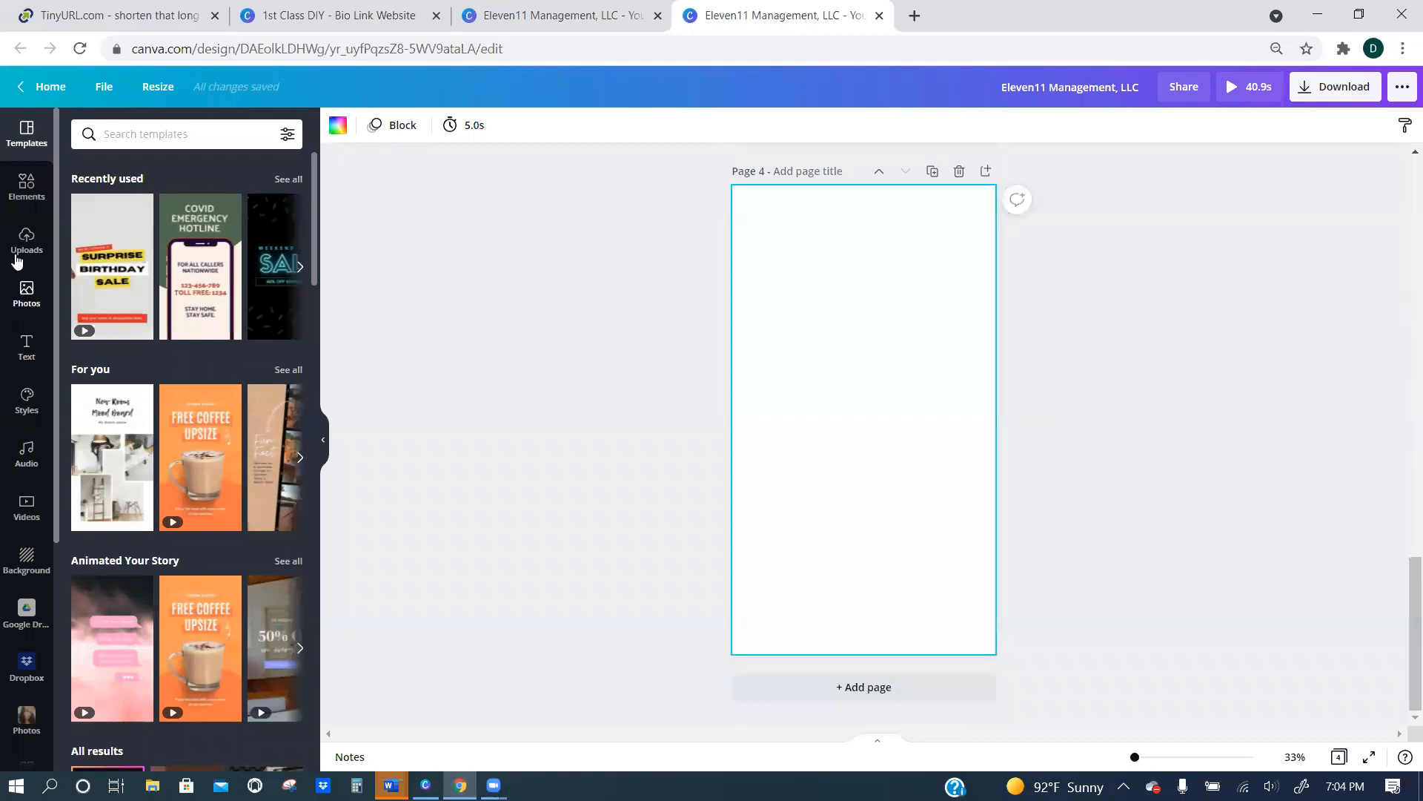
click(20, 210)
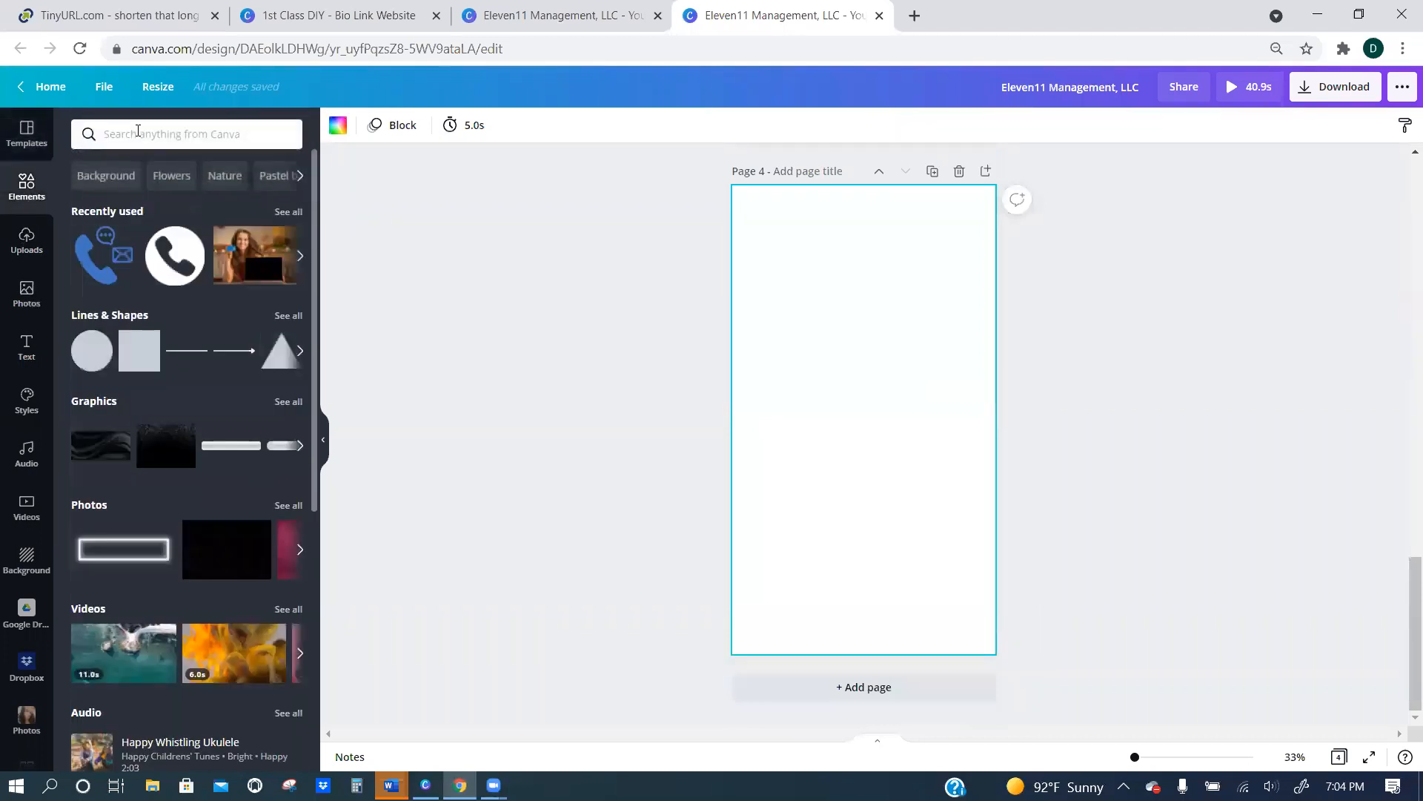
click(137, 134)
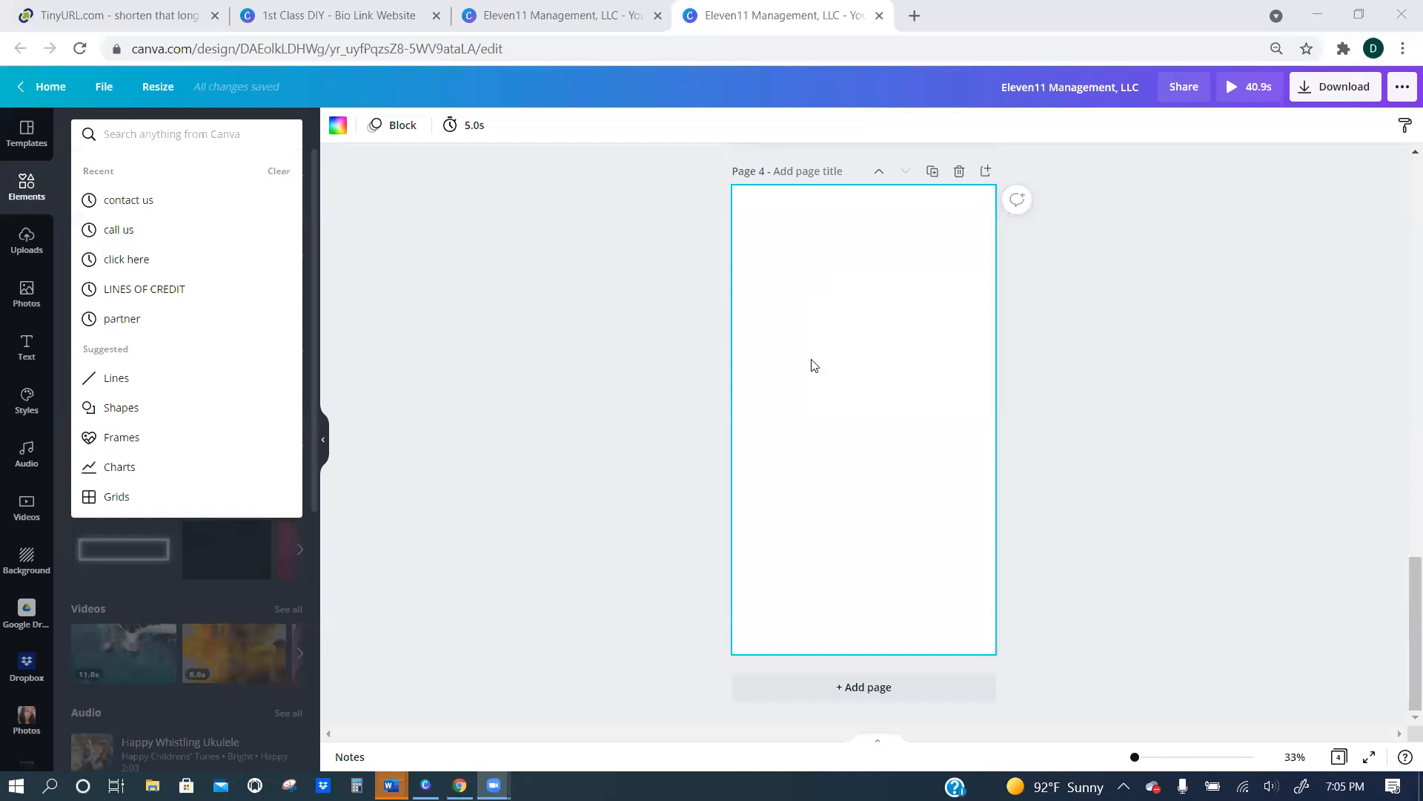
Examine the link buttons, Black Friday promo page and white label page across the first three pages of the design.
scroll(853, 361, up, 20)
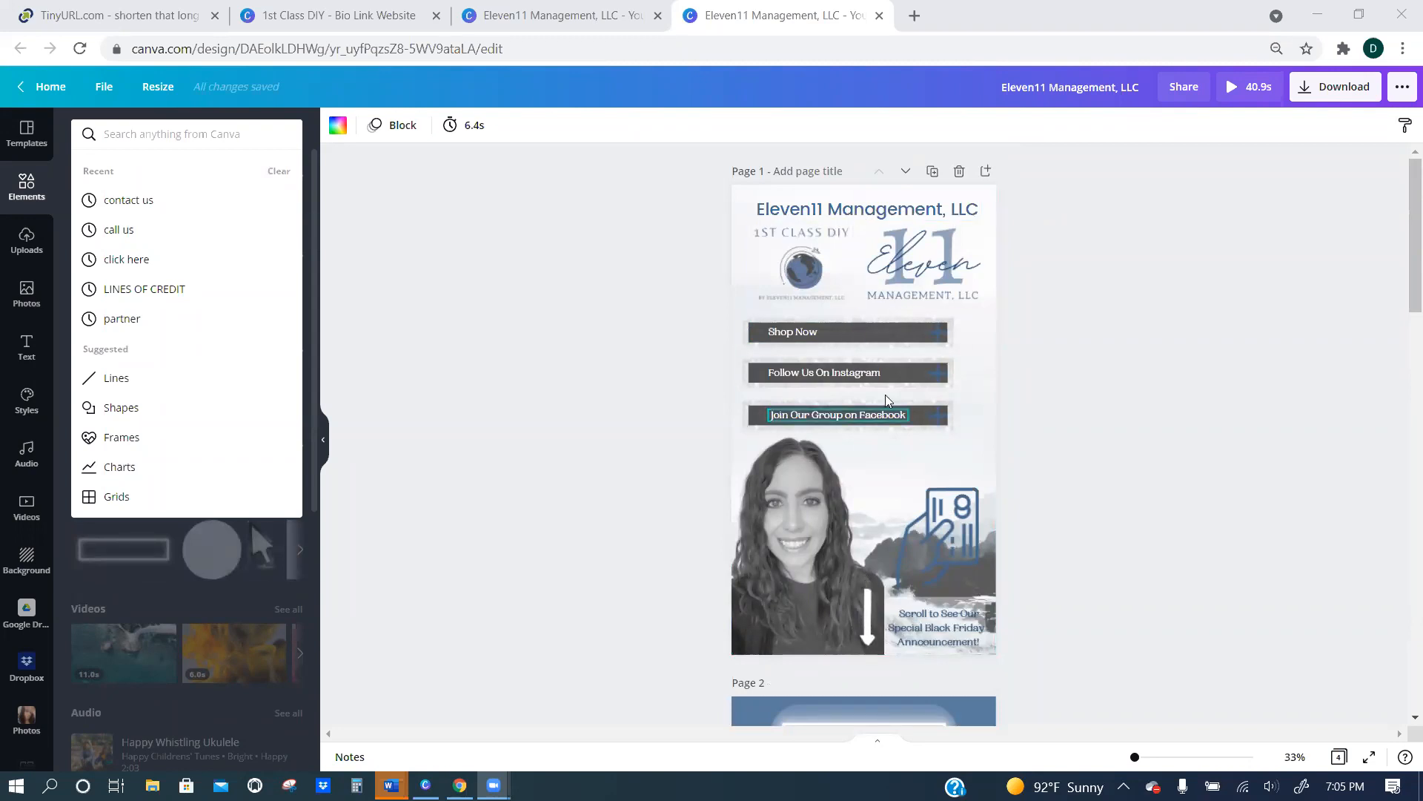
scroll(875, 430, down, 4)
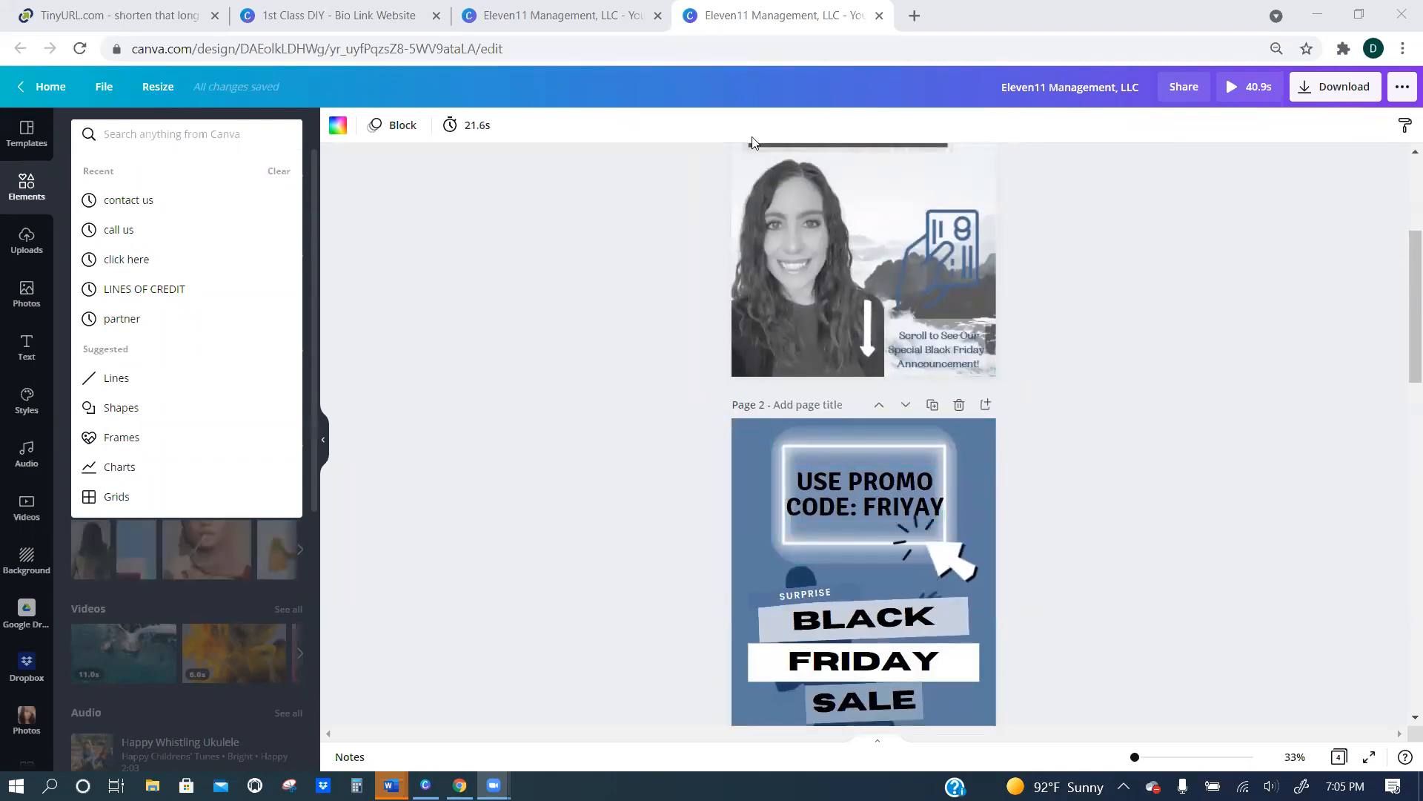
scroll(1097, 386, up, 4)
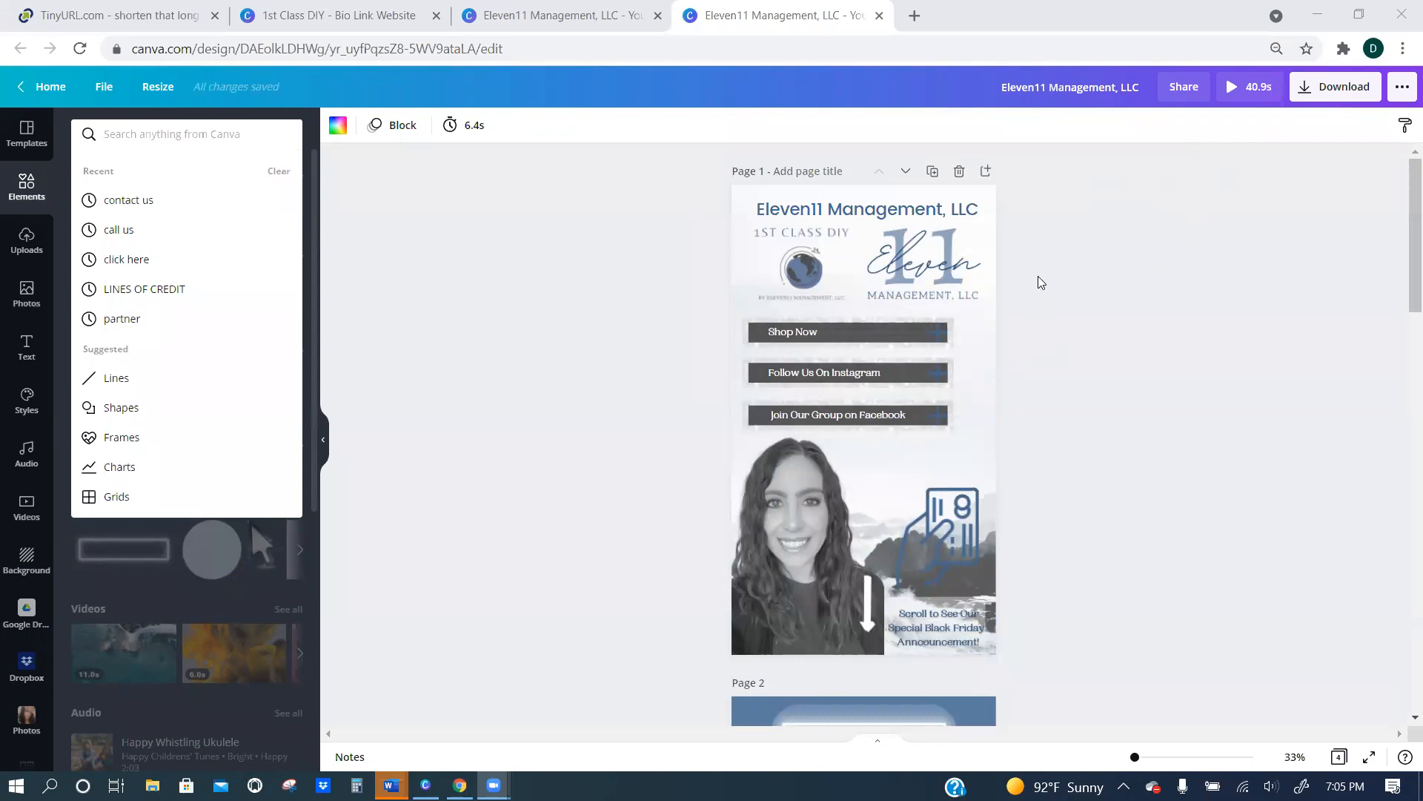
scroll(891, 341, down, 3)
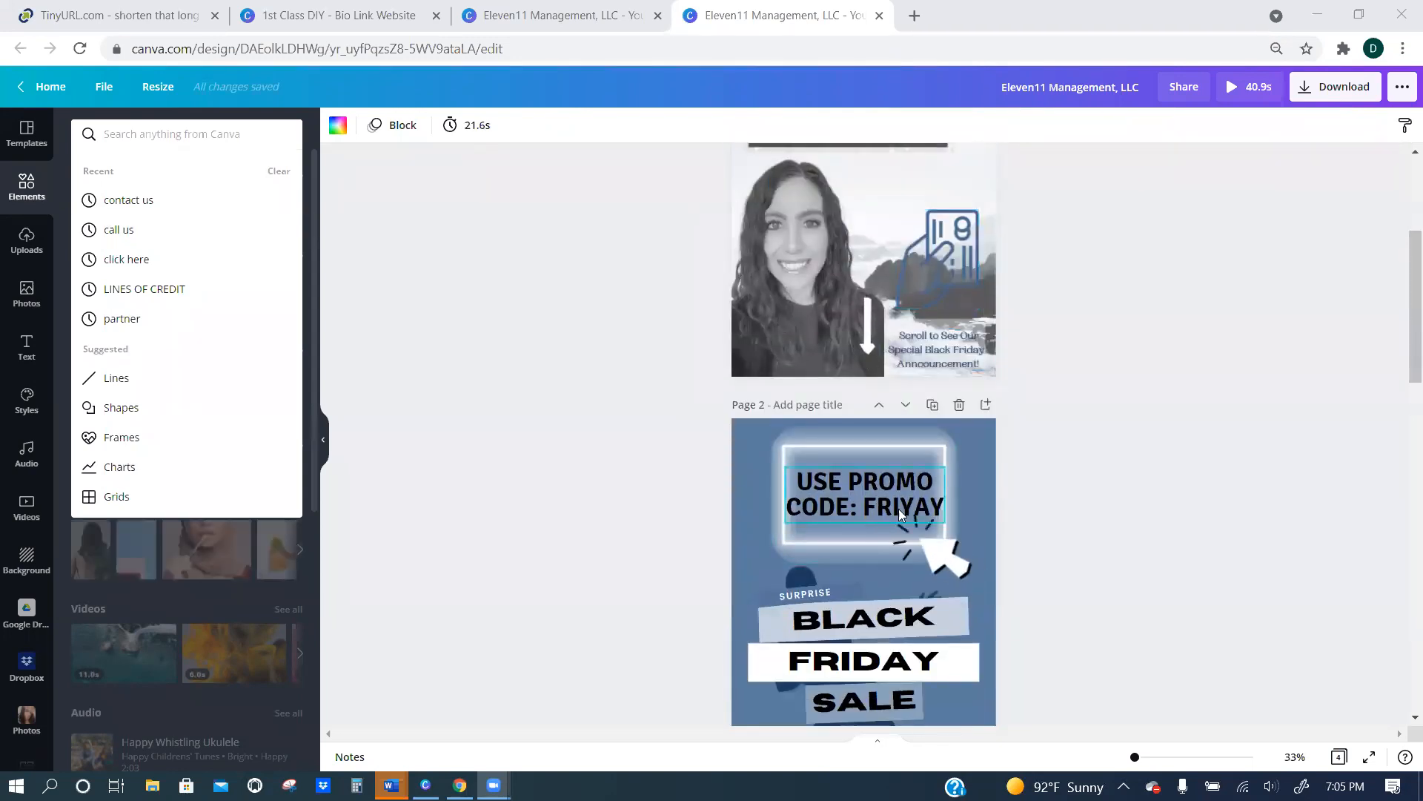
scroll(896, 507, down, 2)
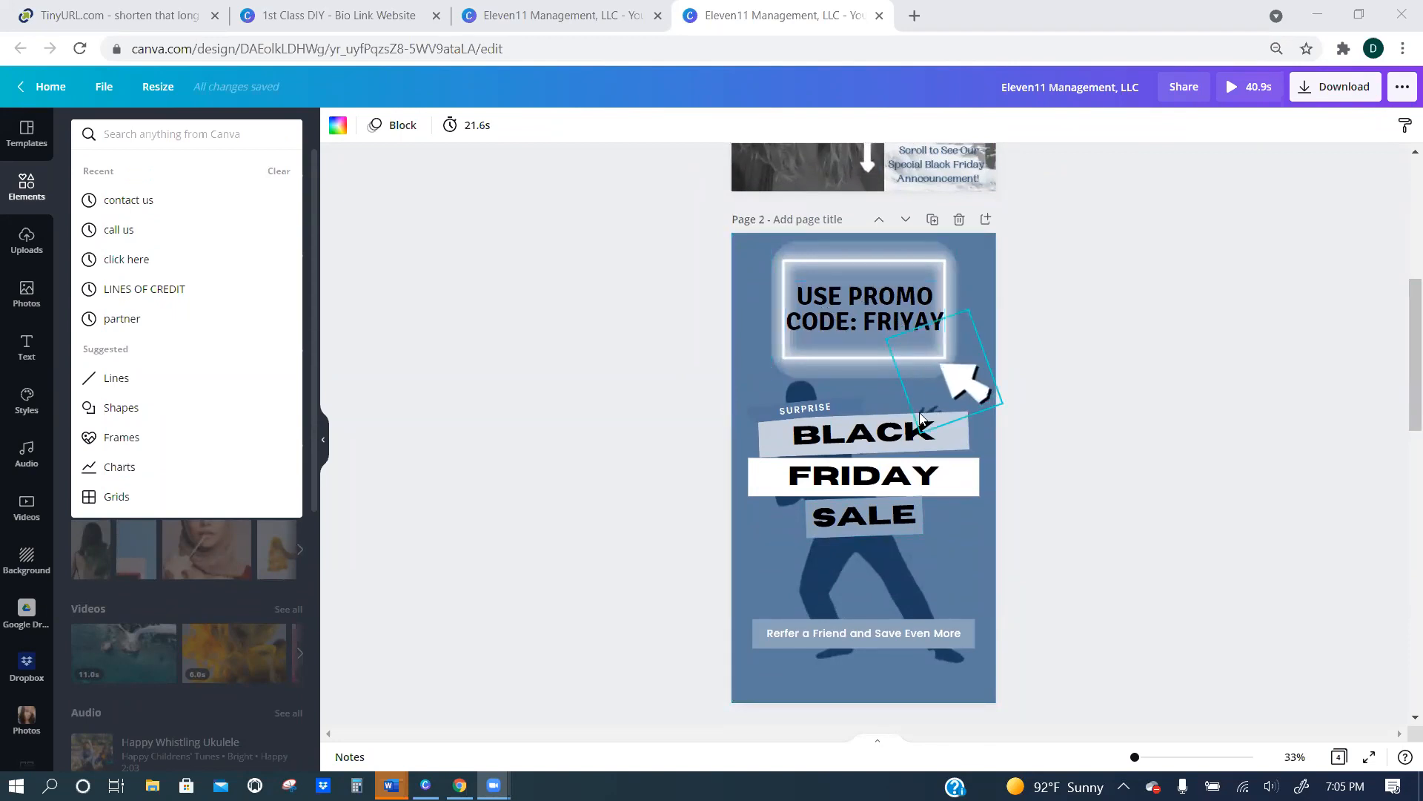
scroll(982, 464, down, 5)
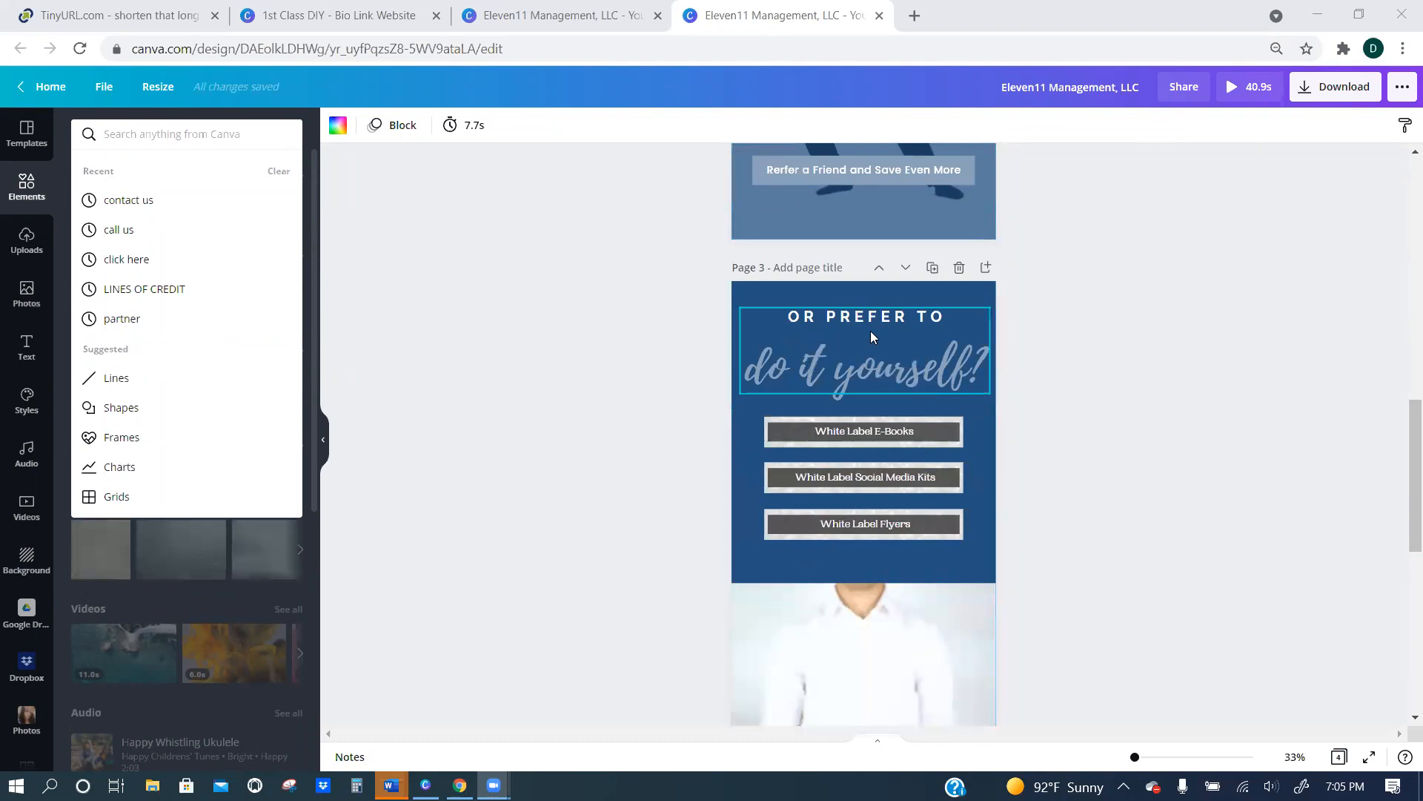
scroll(864, 330, down, 1)
scroll(907, 344, down, 1)
scroll(905, 333, up, 10)
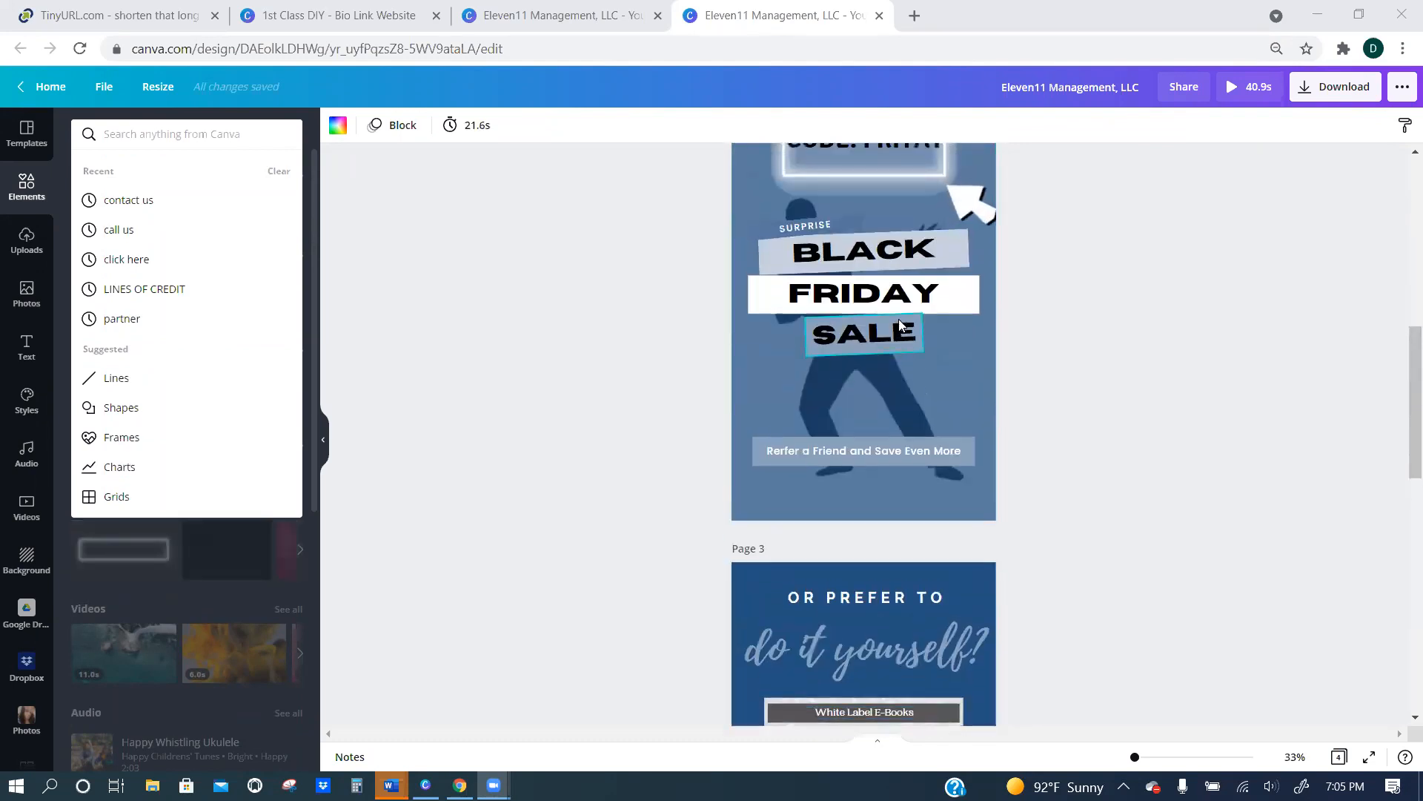
scroll(904, 330, up, 2)
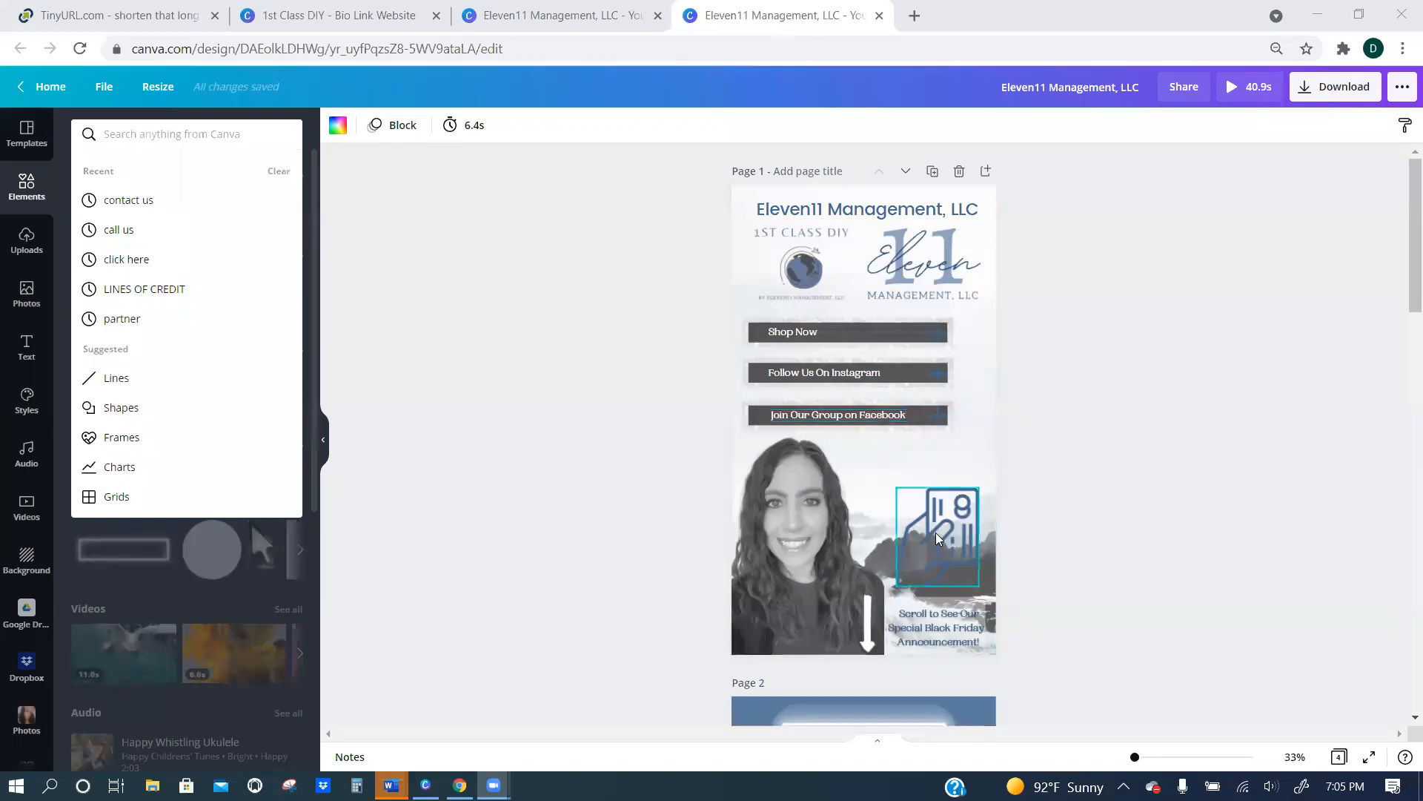
scroll(937, 519, down, 3)
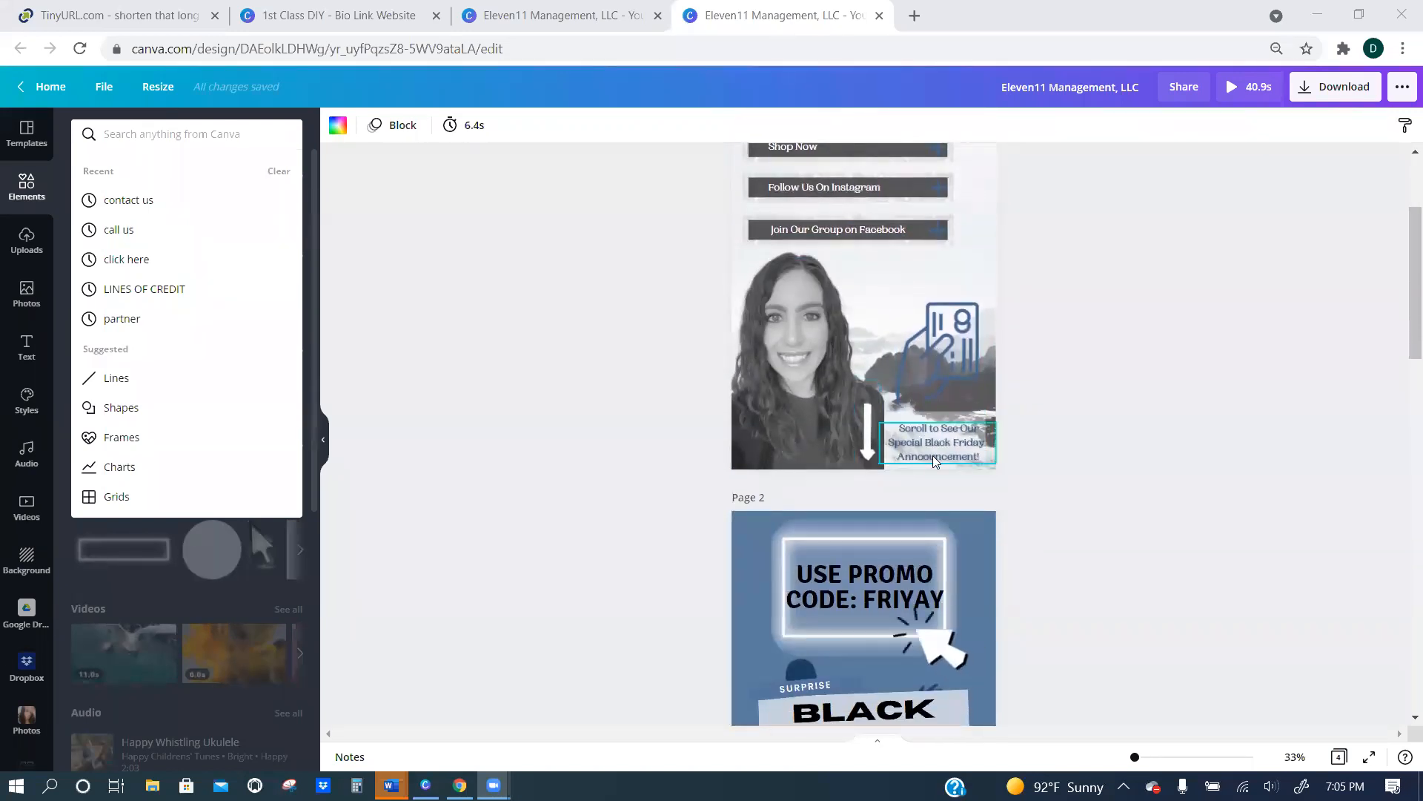
scroll(934, 460, down, 6)
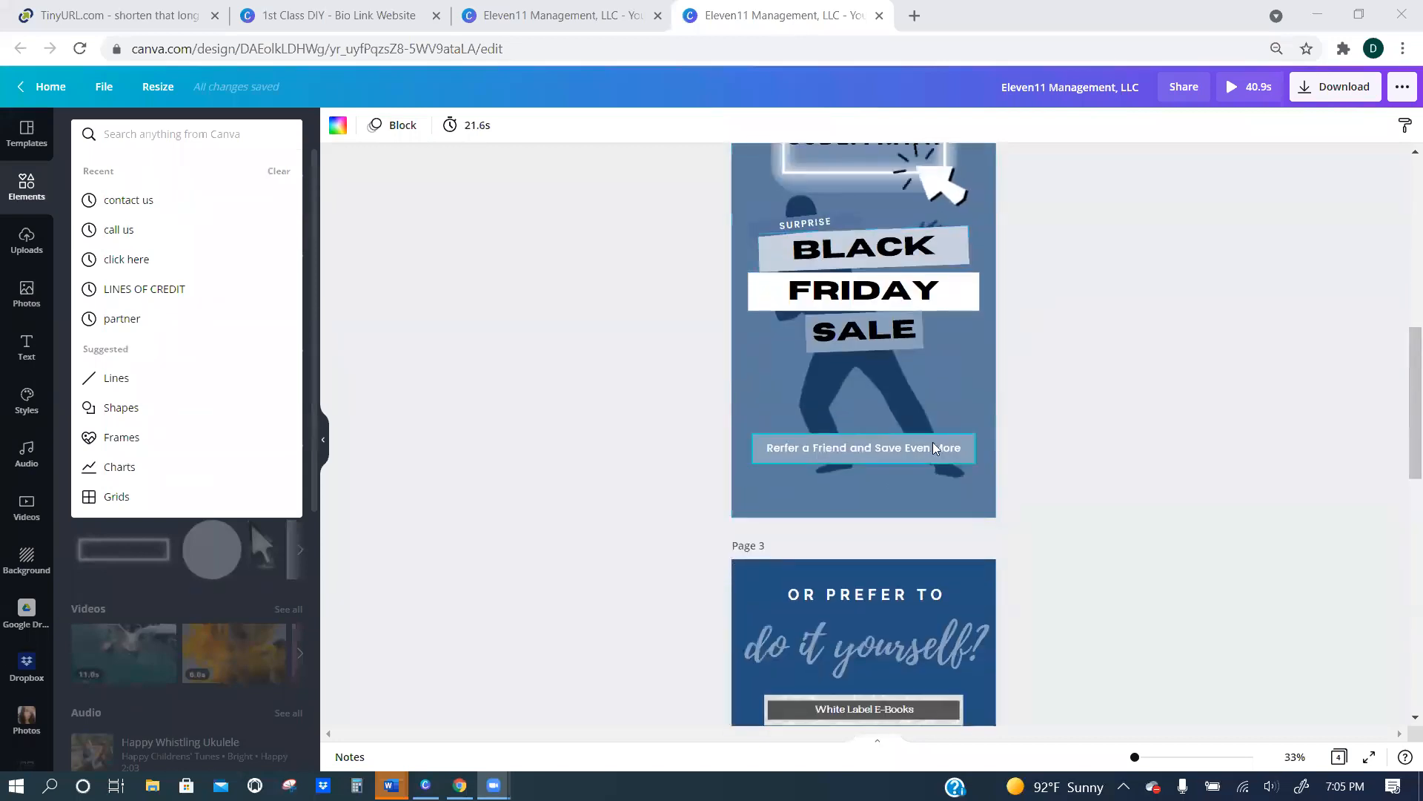
scroll(935, 449, up, 1)
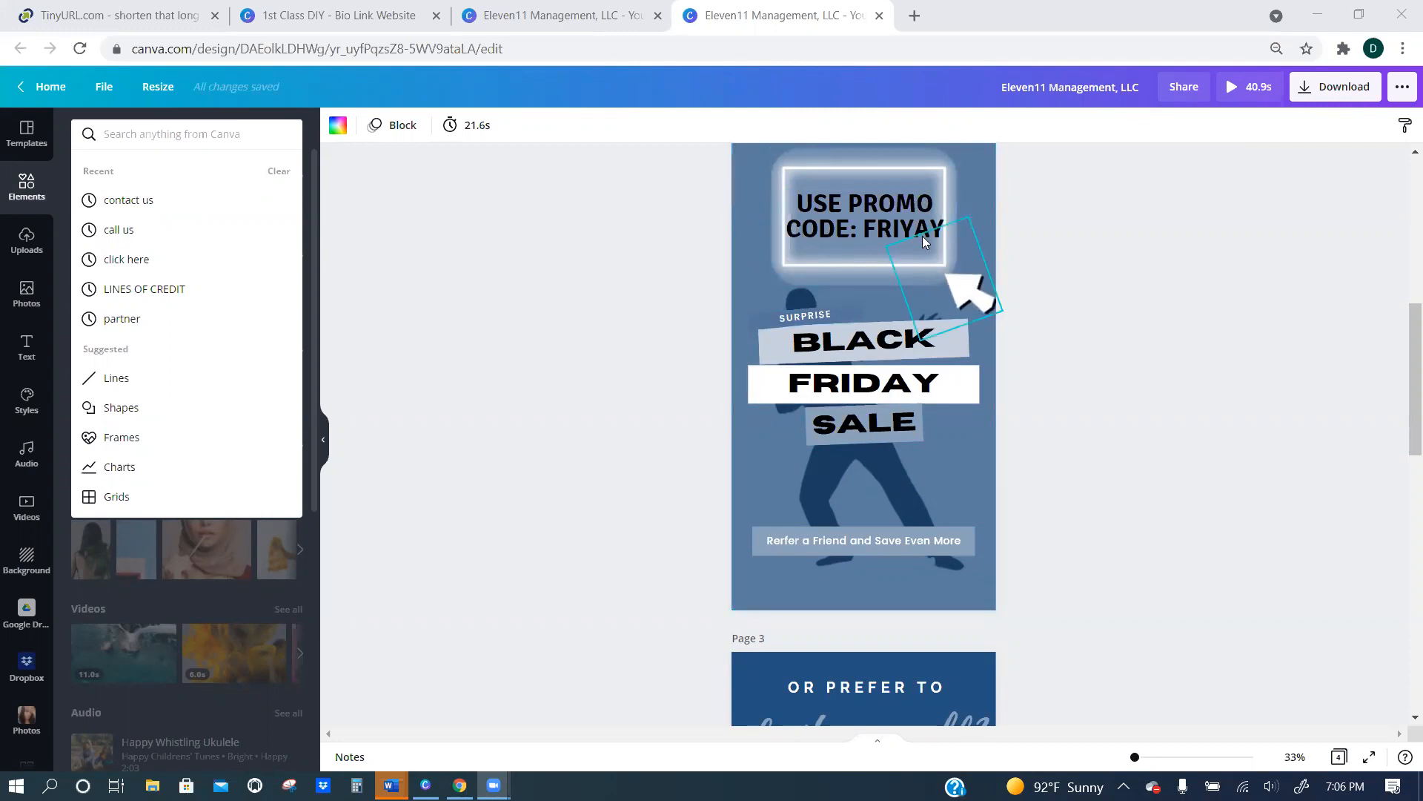
Preview the animated design, skipping ahead to the Black Friday page, then close the preview and inspect the promo code text.
click(1228, 94)
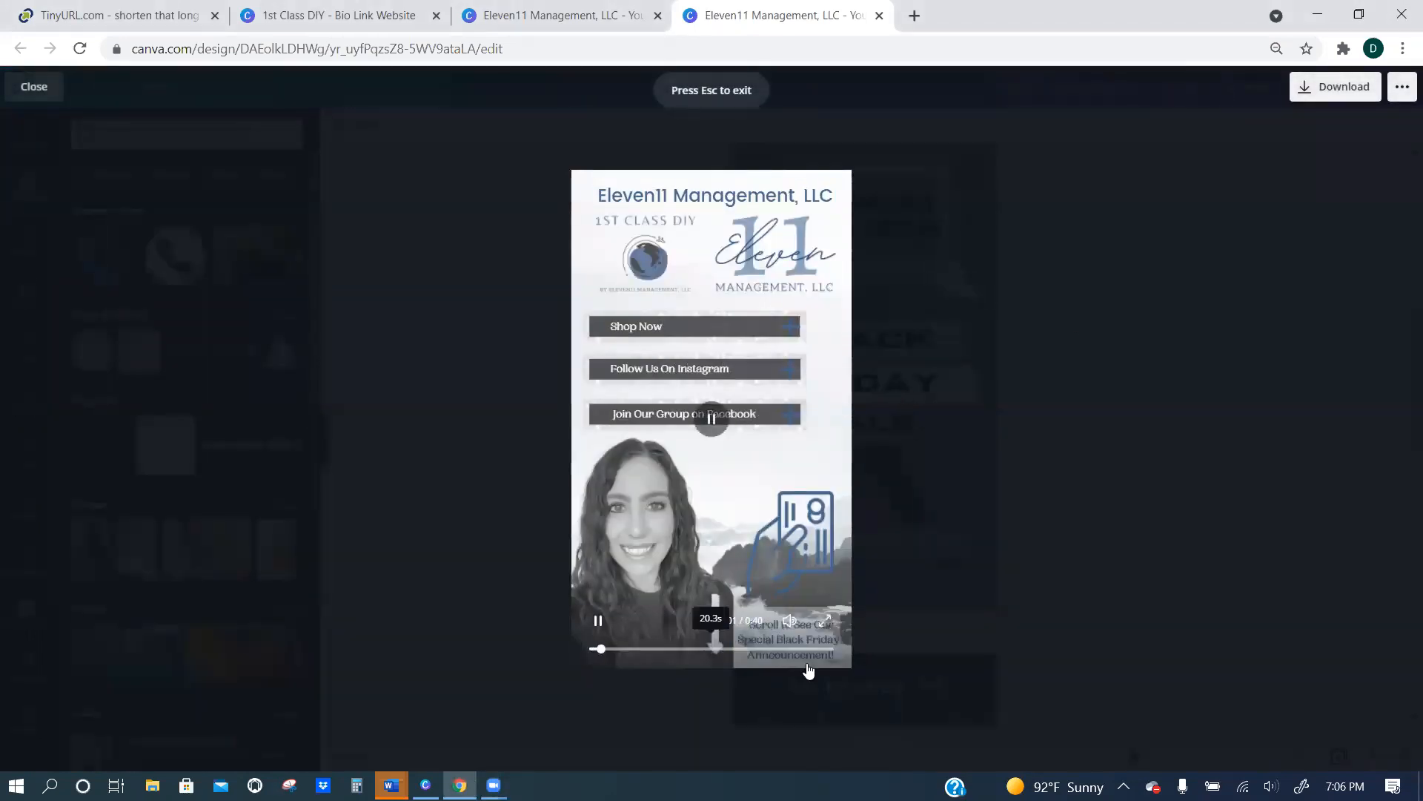
click(632, 649)
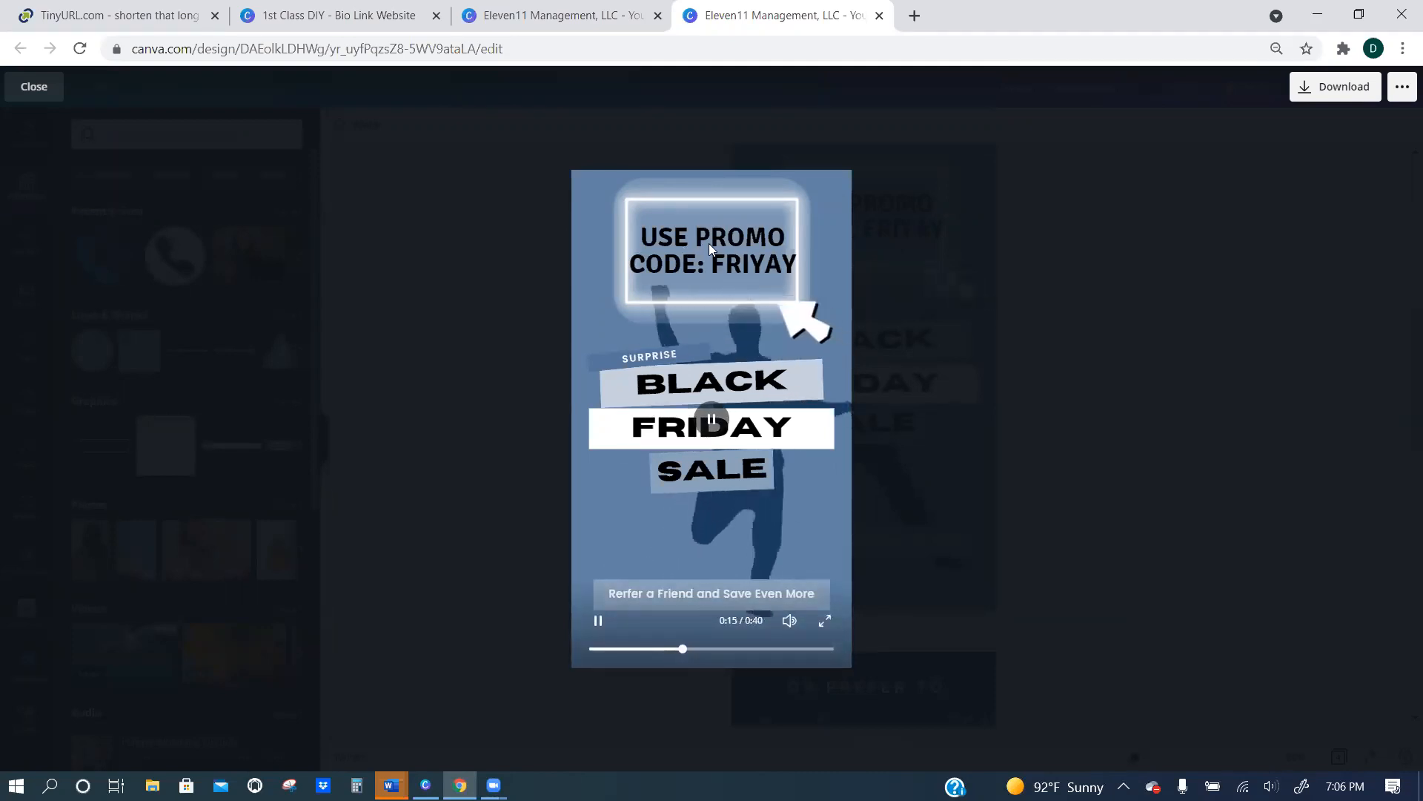
click(1113, 335)
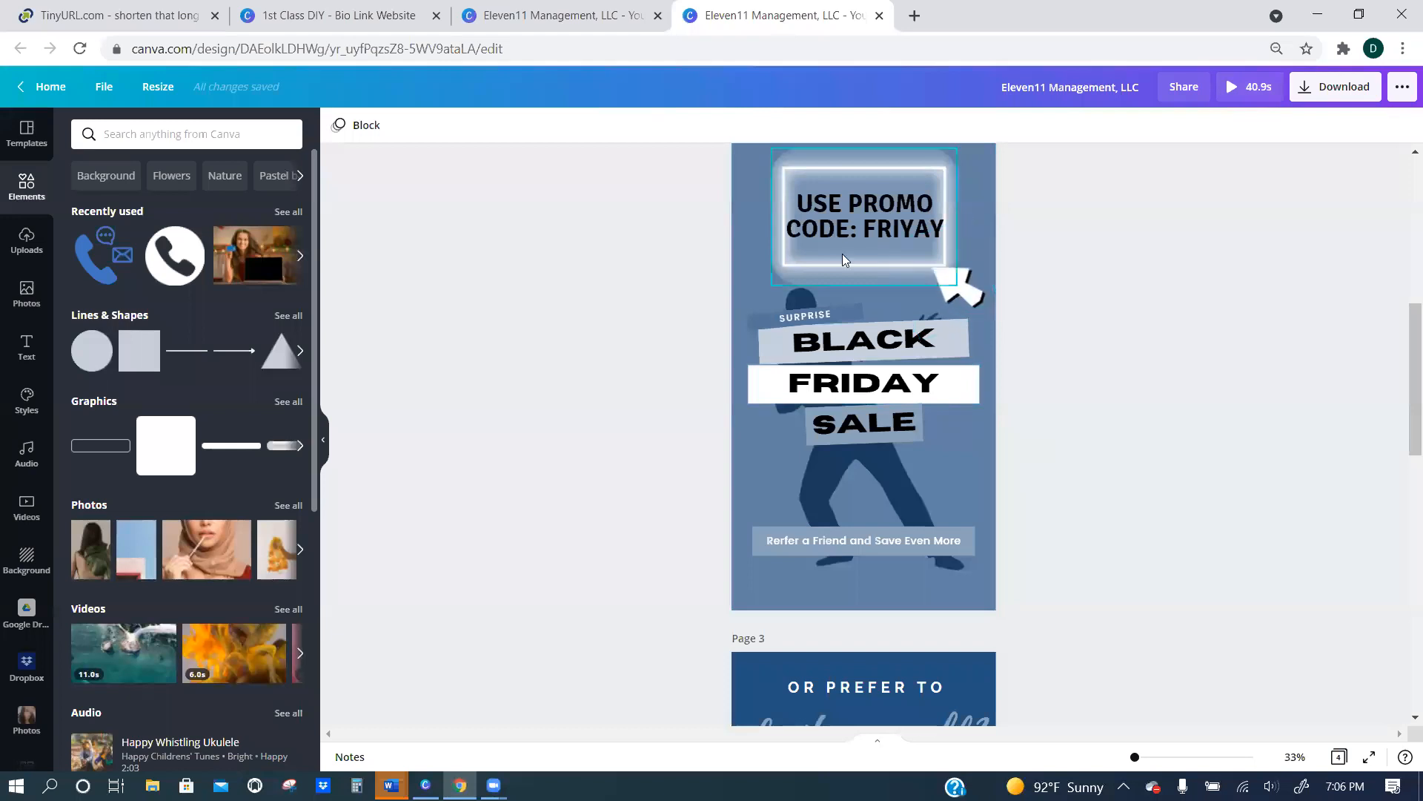
click(832, 224)
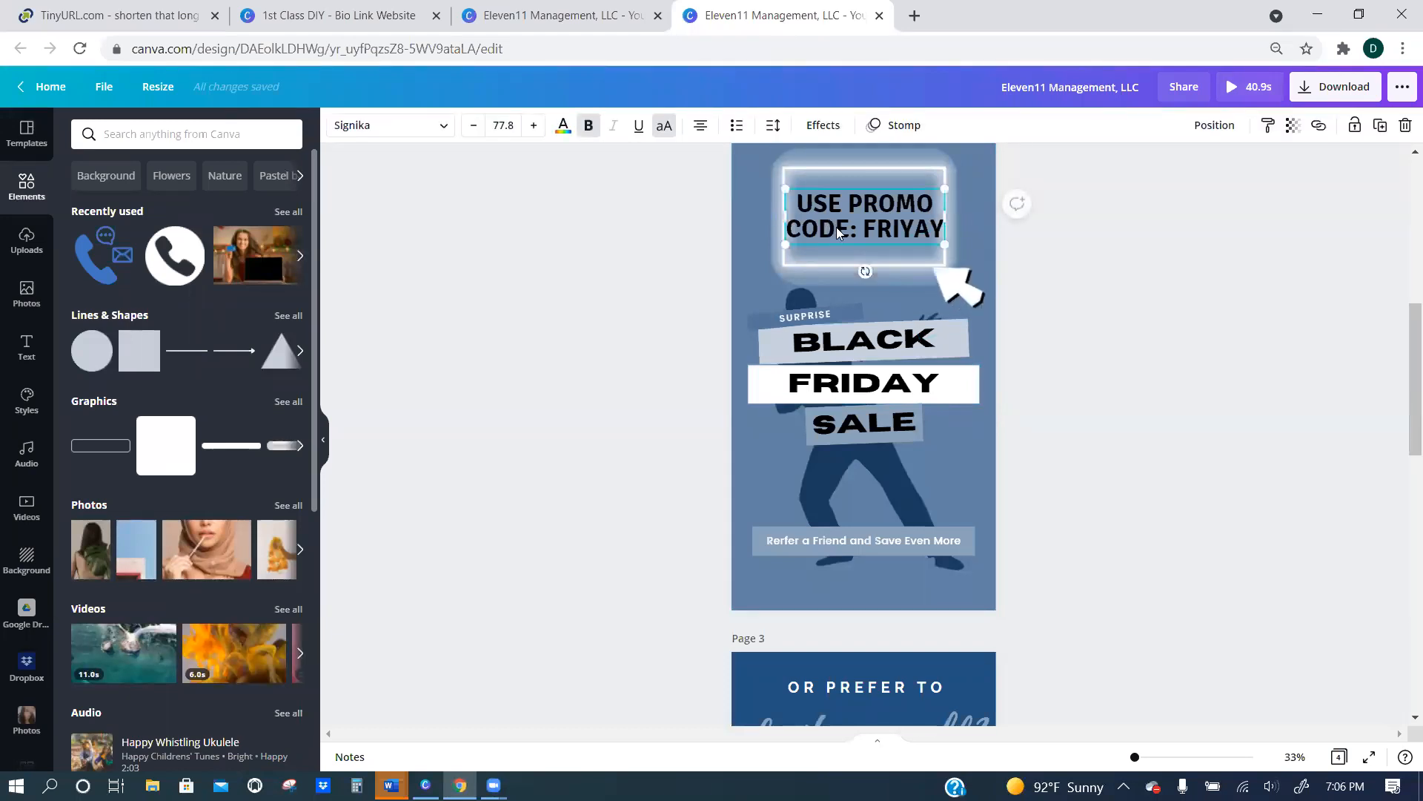
click(1058, 440)
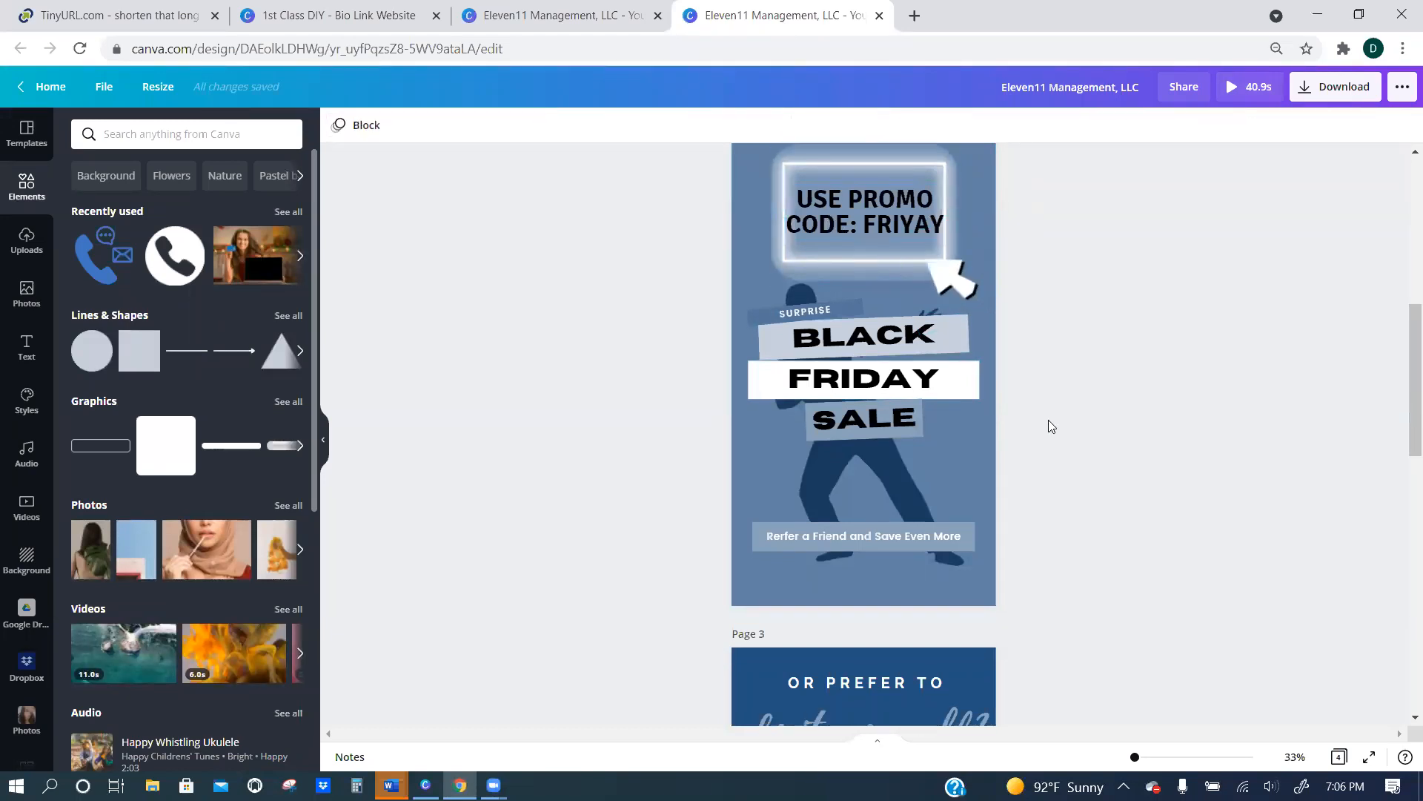
Return to the blank page 4 and search the elements for Background.
scroll(858, 340, down, 6)
scroll(867, 349, down, 2)
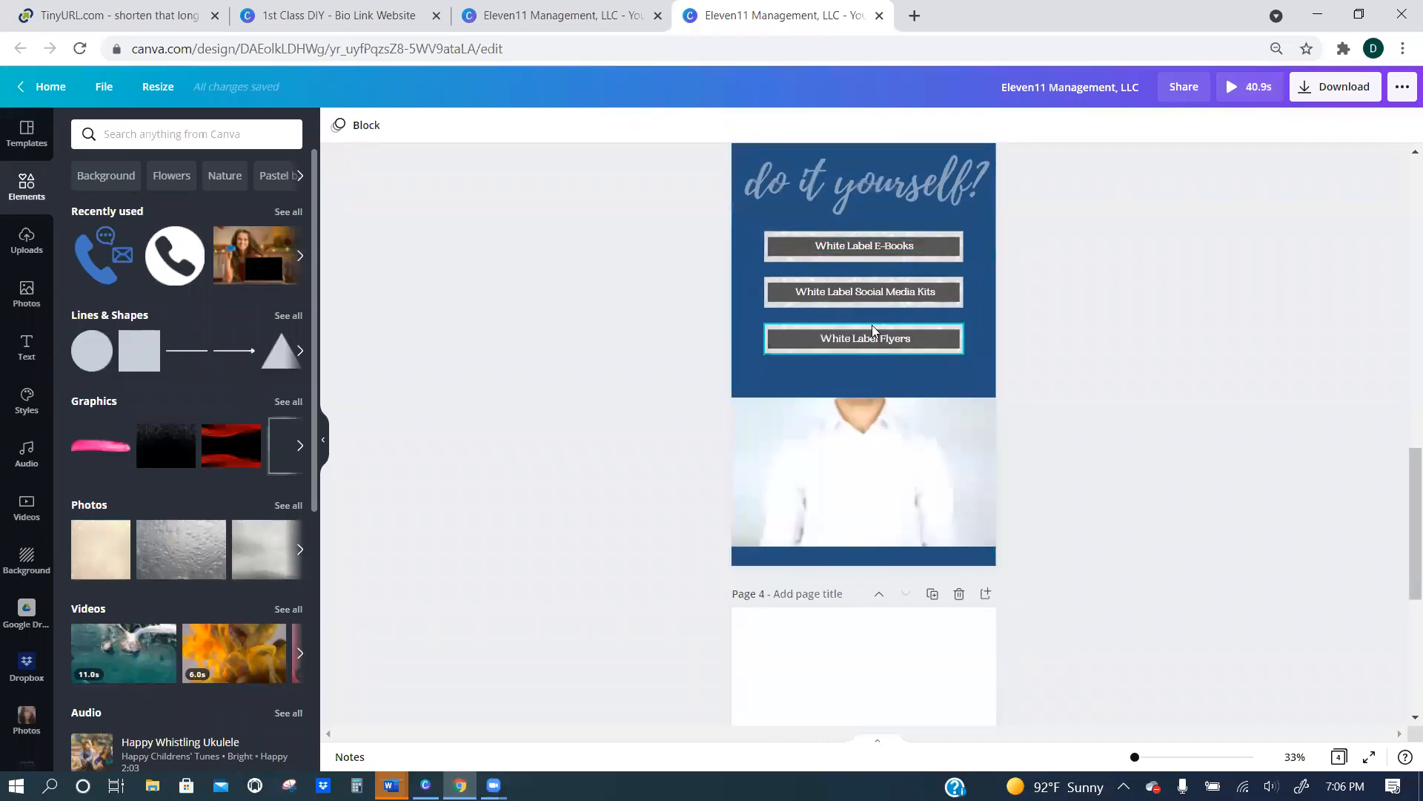
scroll(853, 337, down, 5)
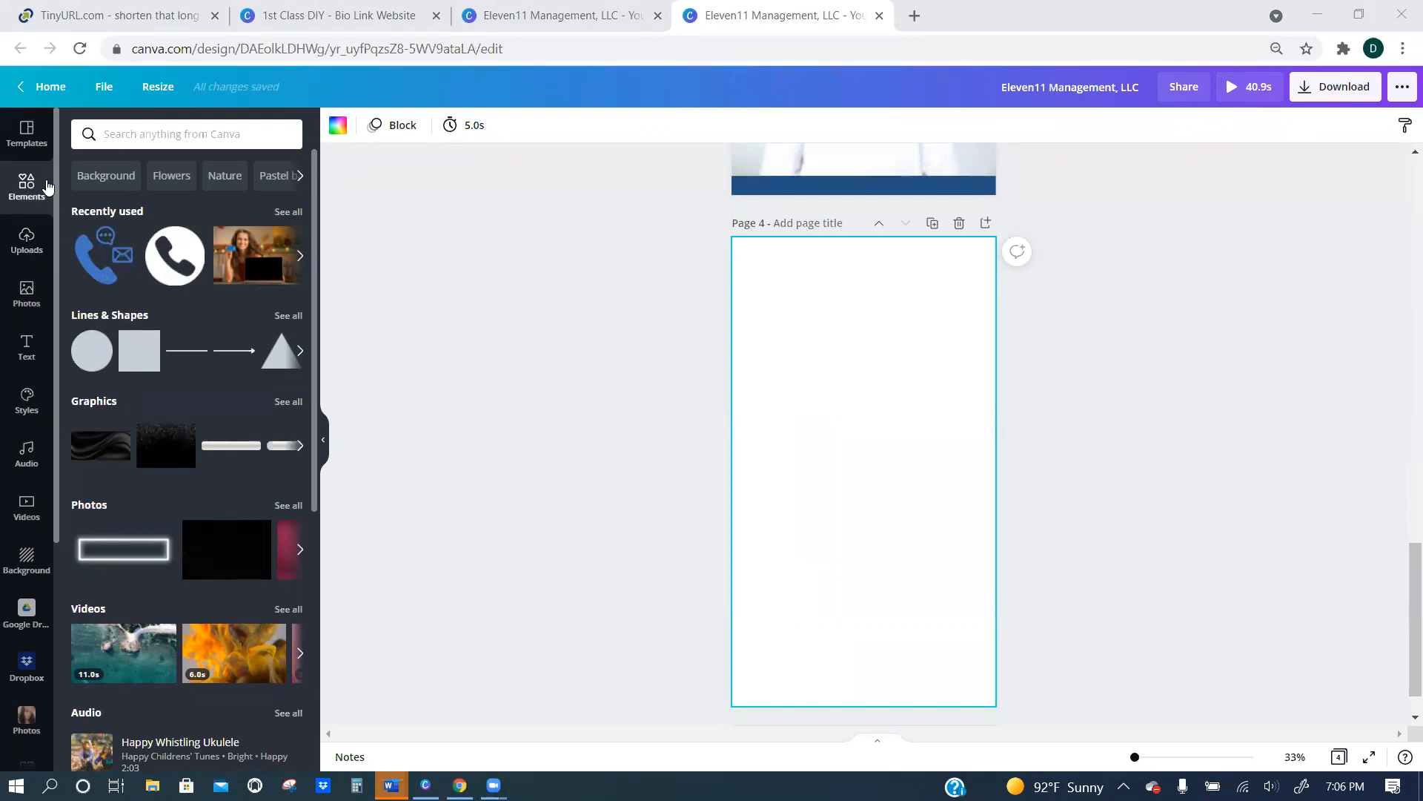
click(113, 176)
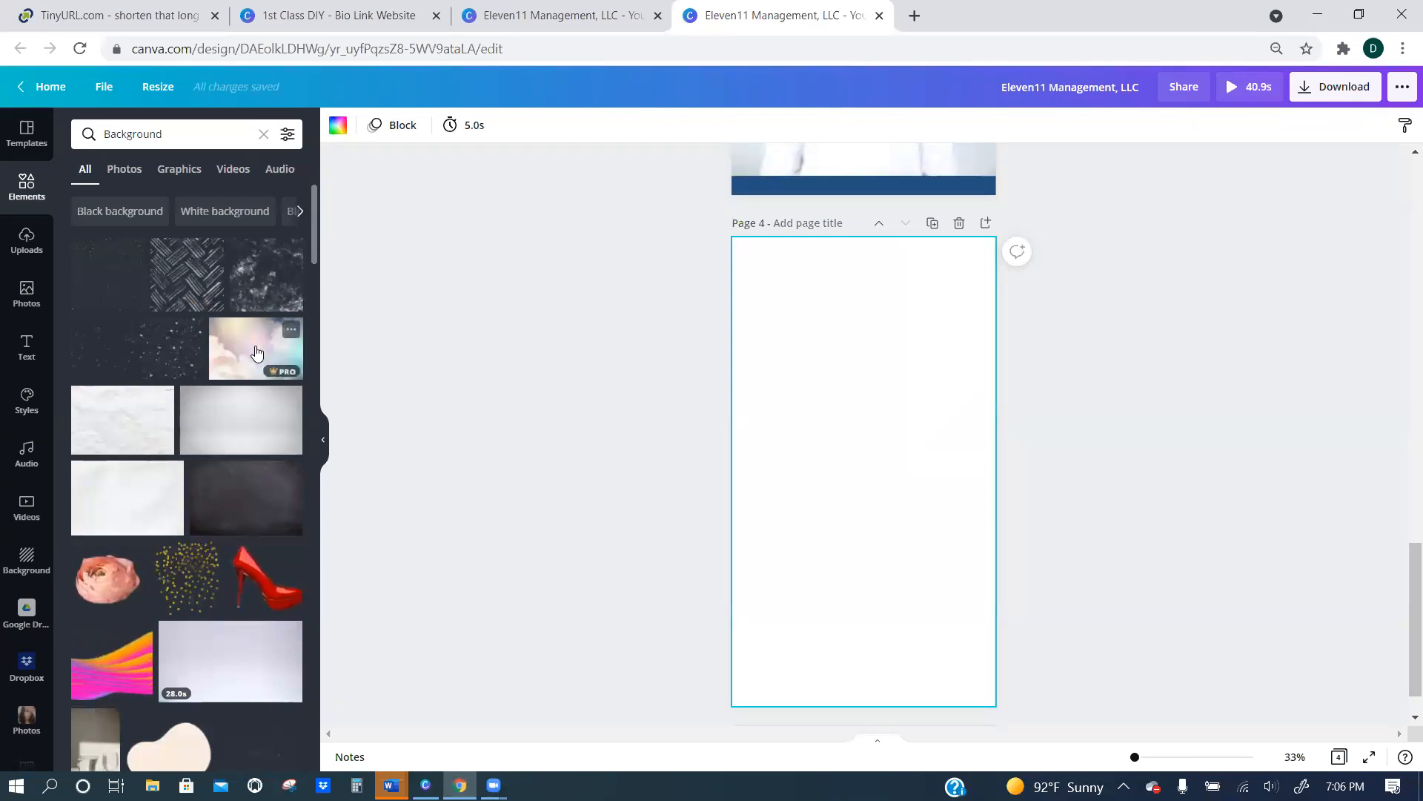
Browse the background results and add the white image with flowing purple waves to page 4.
scroll(141, 437, down, 7)
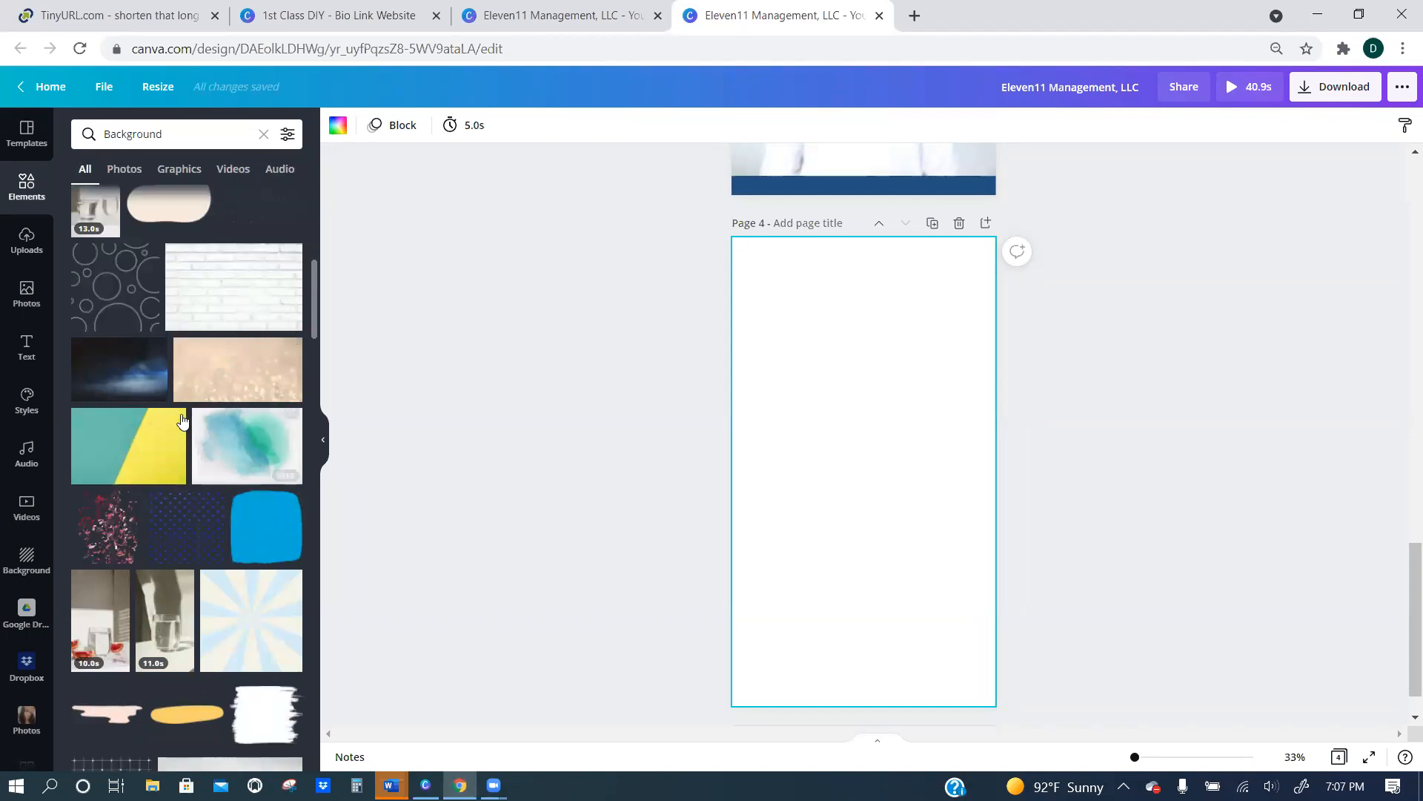
scroll(215, 396, down, 5)
scroll(152, 409, down, 3)
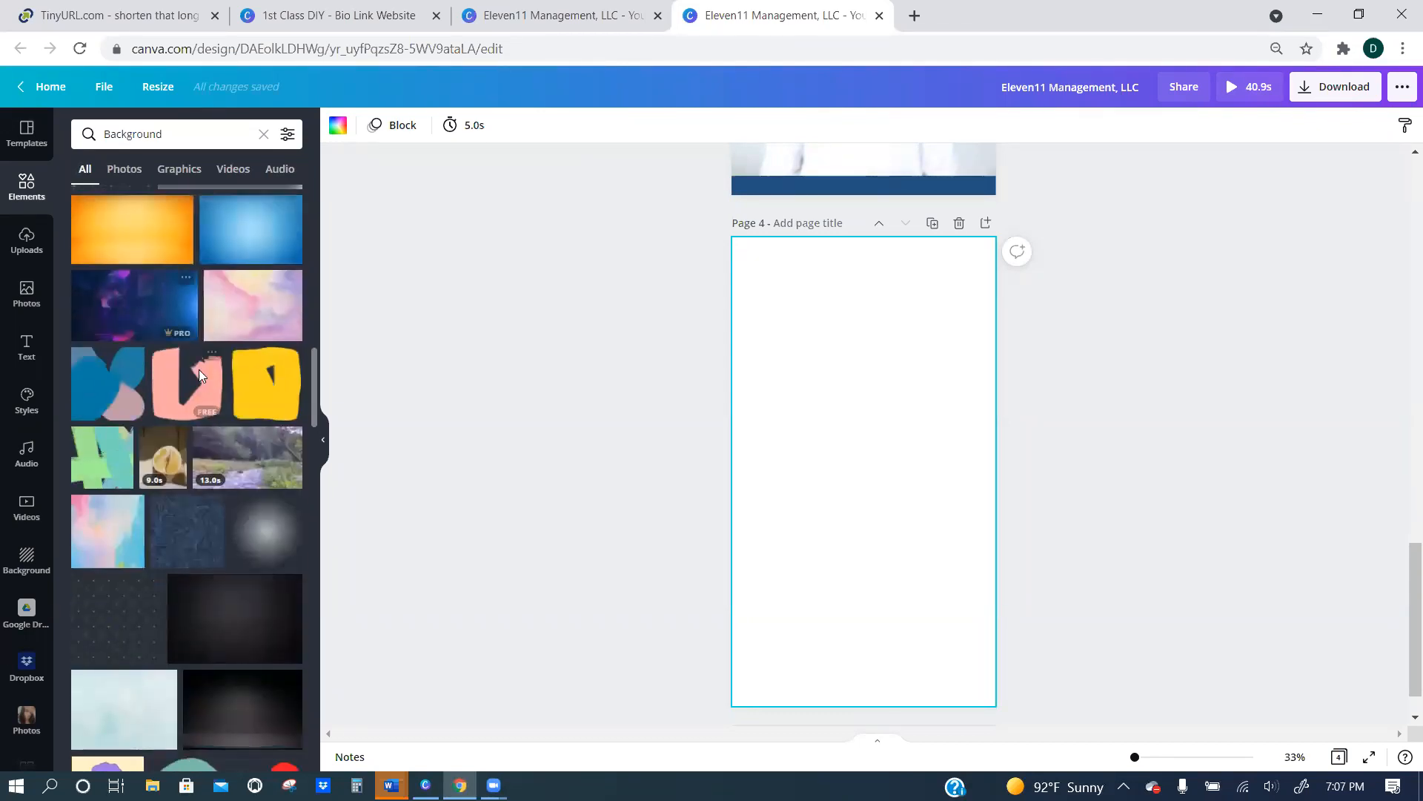
scroll(196, 375, down, 3)
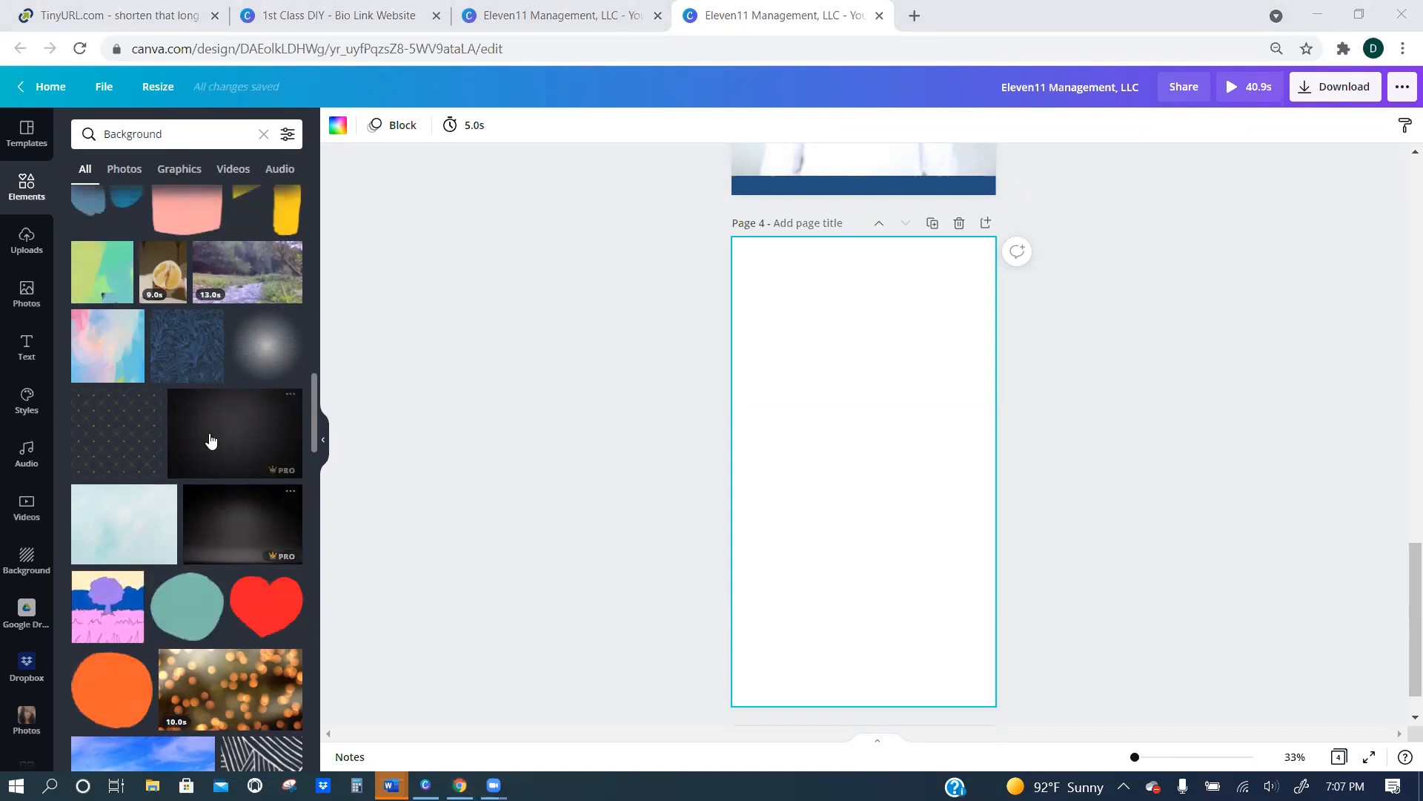
scroll(185, 415, up, 10)
scroll(186, 407, up, 3)
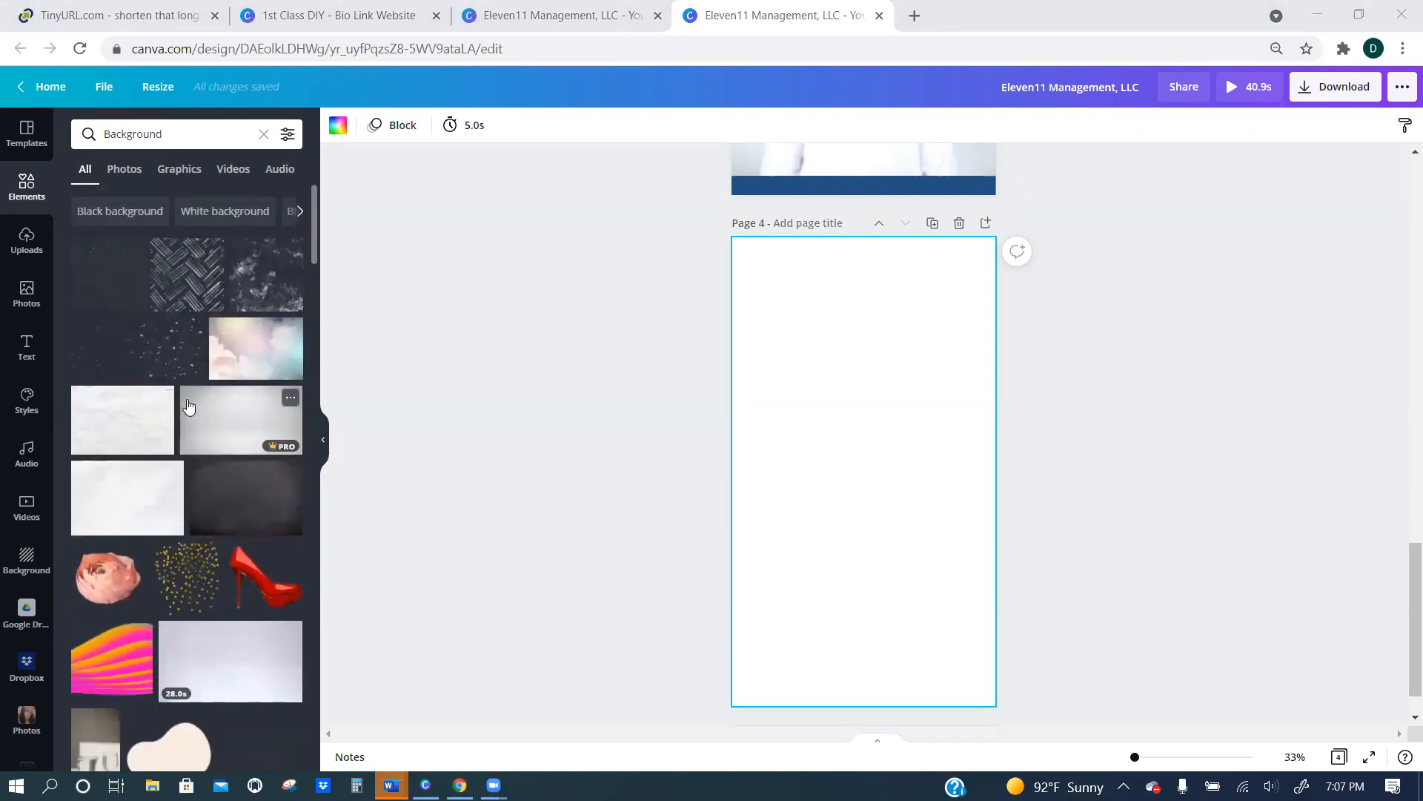
scroll(207, 441, down, 8)
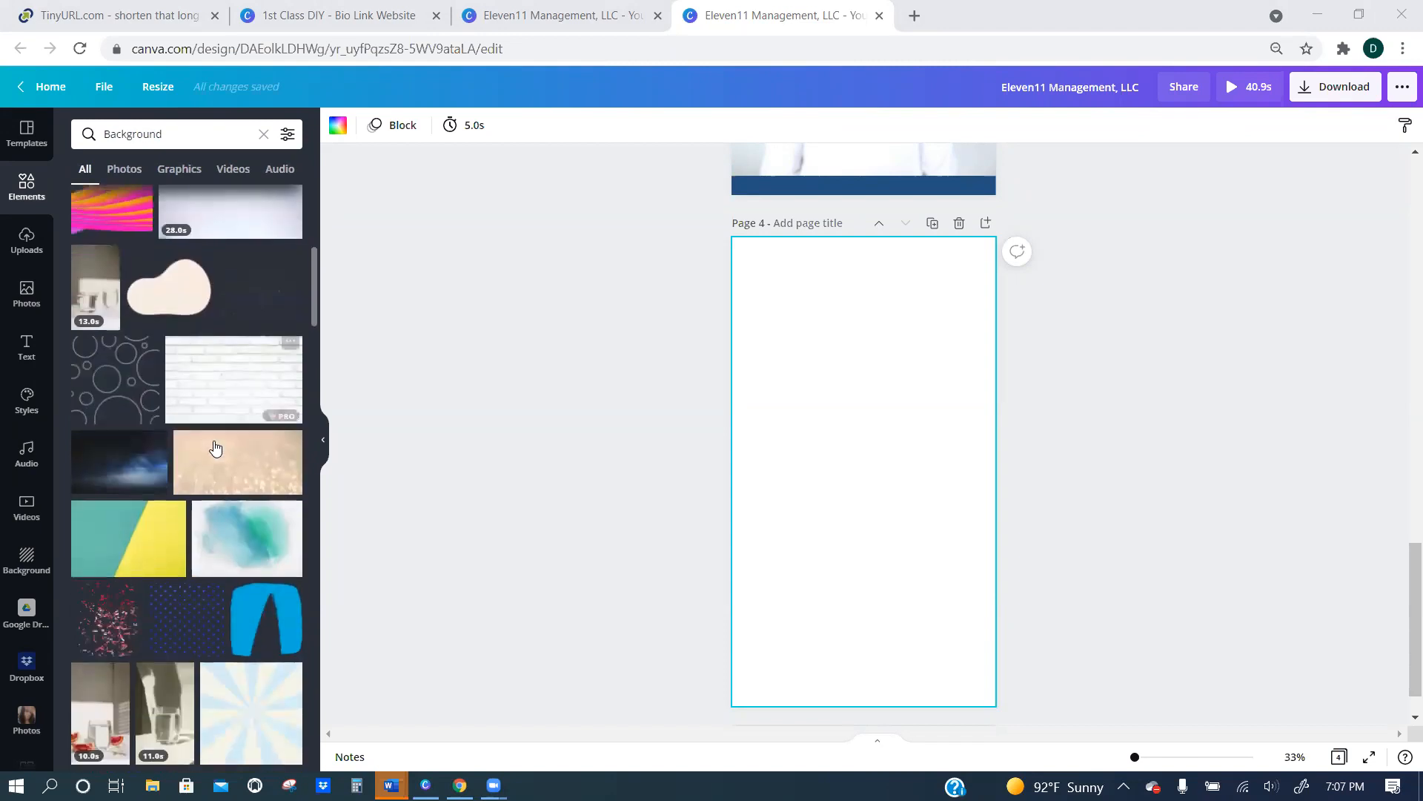
scroll(197, 452, down, 10)
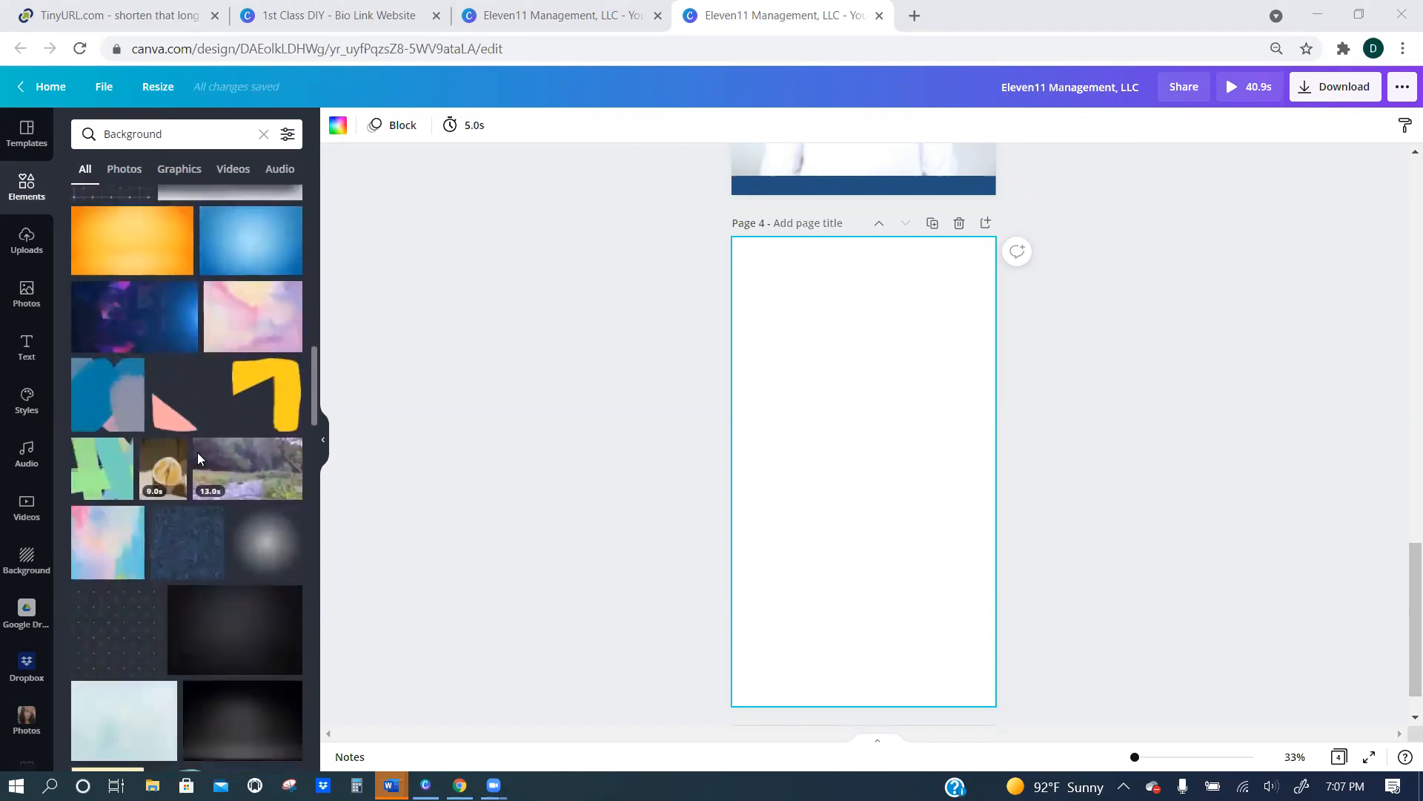
scroll(206, 452, down, 8)
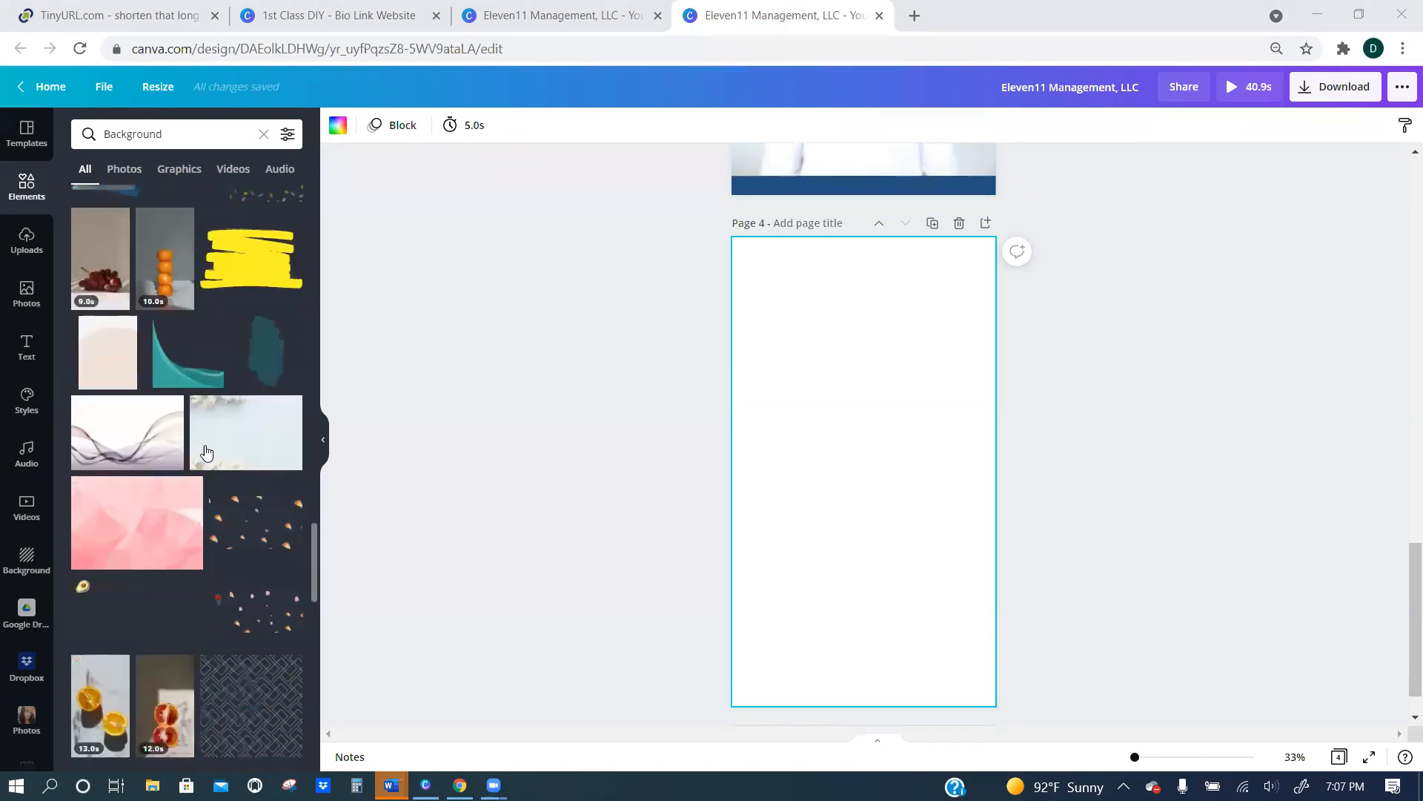
scroll(148, 464, up, 2)
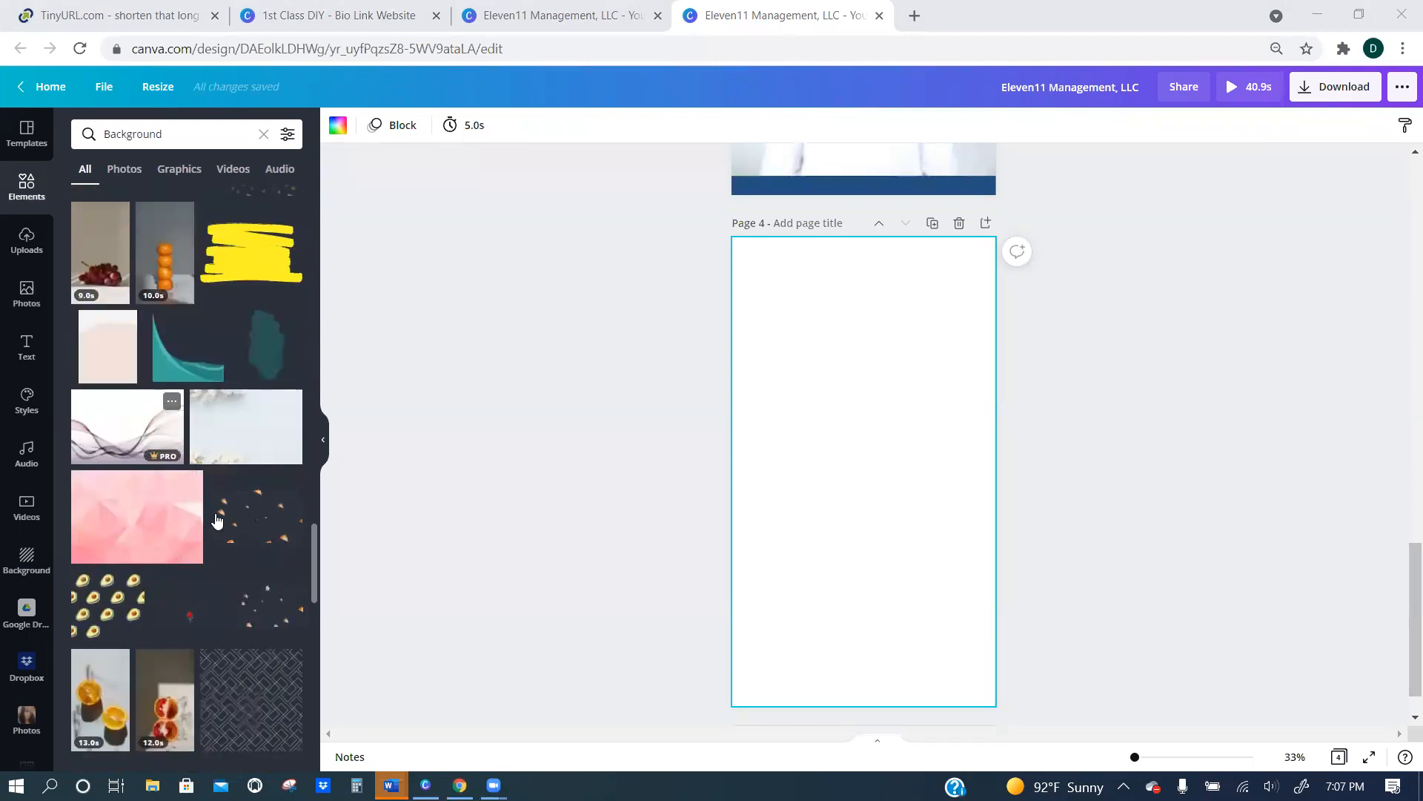
click(107, 442)
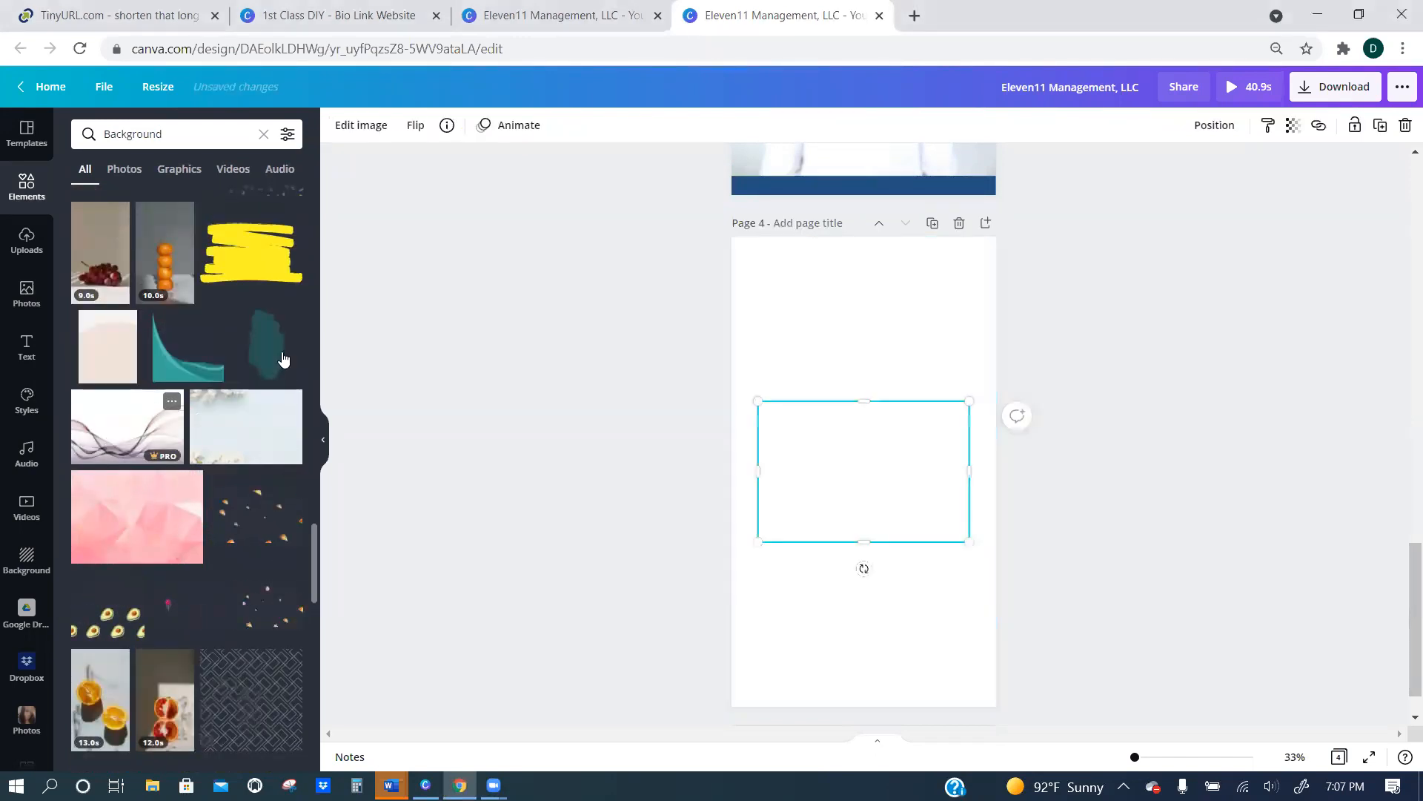
Stretch the wave image in all directions until it covers the whole of page 4.
drag(904, 280, 871, 230)
drag(862, 543, 892, 706)
drag(969, 477, 996, 470)
drag(757, 468, 732, 461)
click(1080, 460)
click(883, 358)
Try applying the grayish-blue document color to page 4 with the wave image in place, and undo it.
click(338, 125)
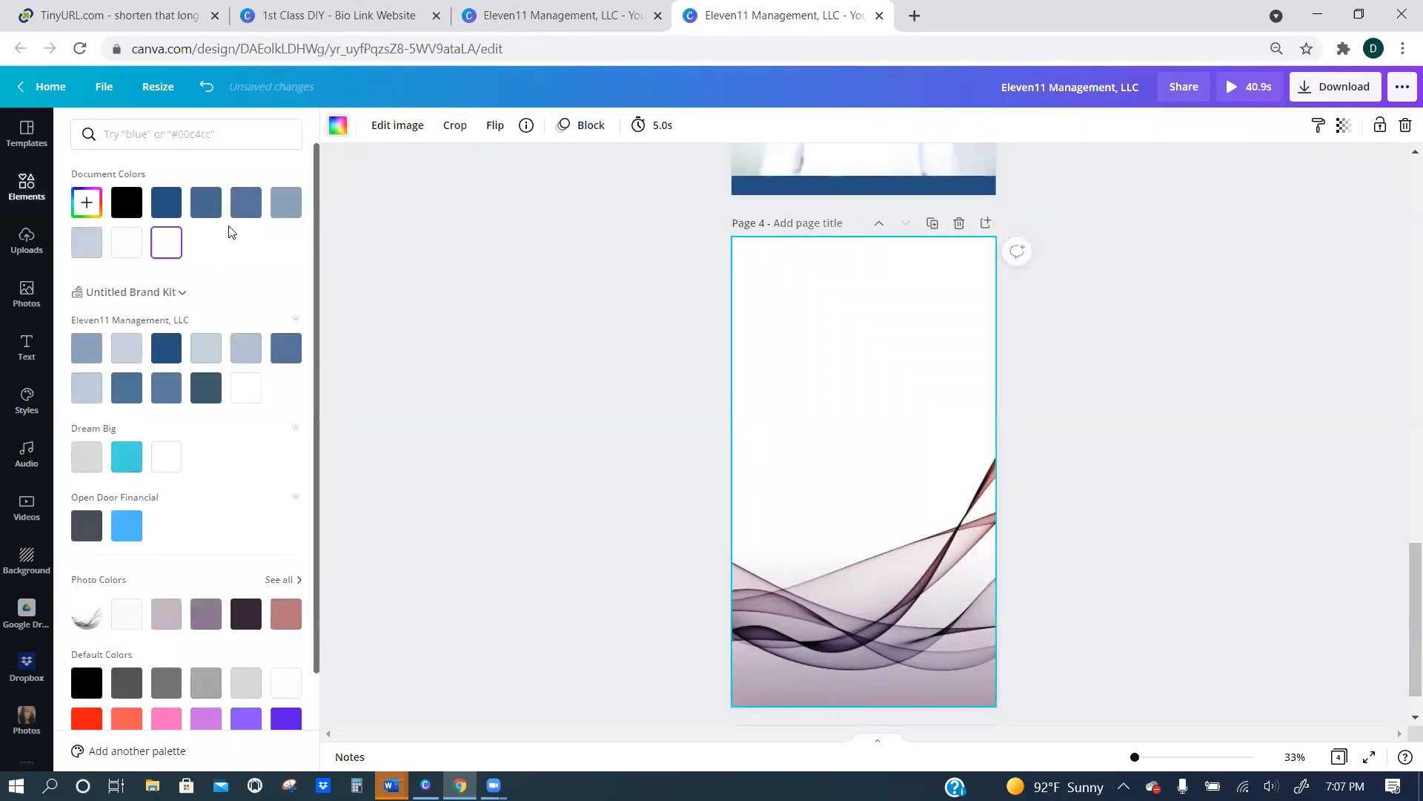
click(287, 203)
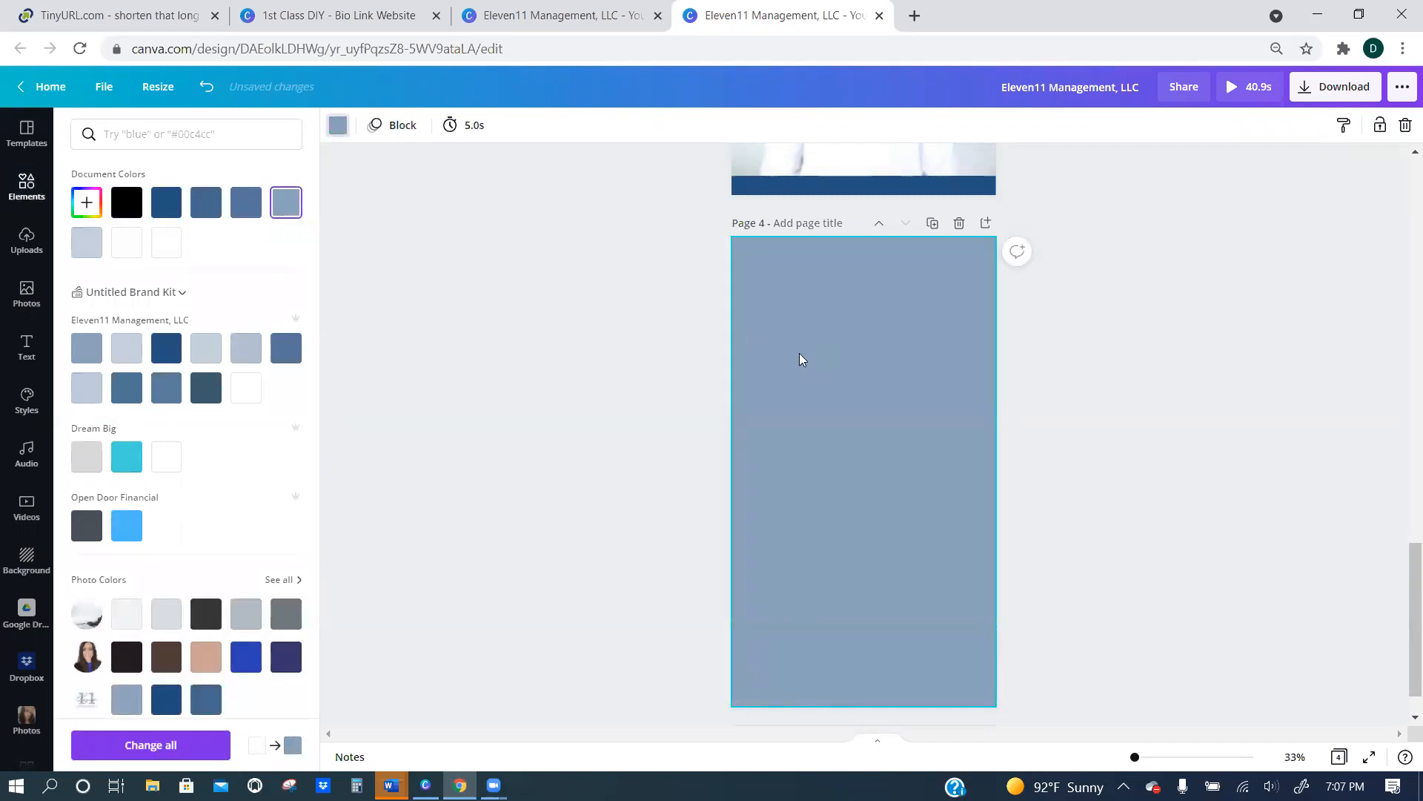
click(202, 88)
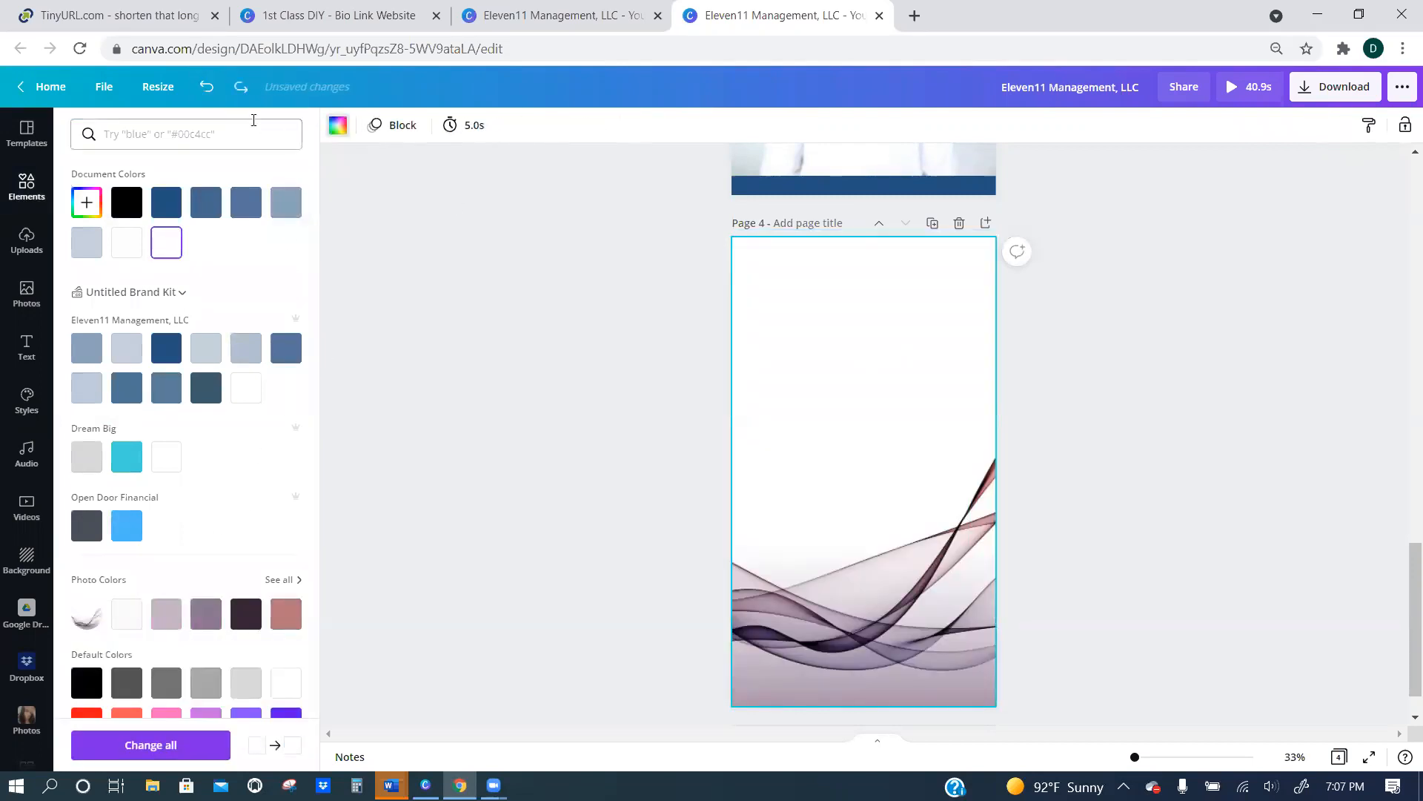
click(197, 89)
Move the wave image aside to expose page 4 and set the page background to the grayish-blue document color.
drag(815, 294, 835, 374)
click(762, 277)
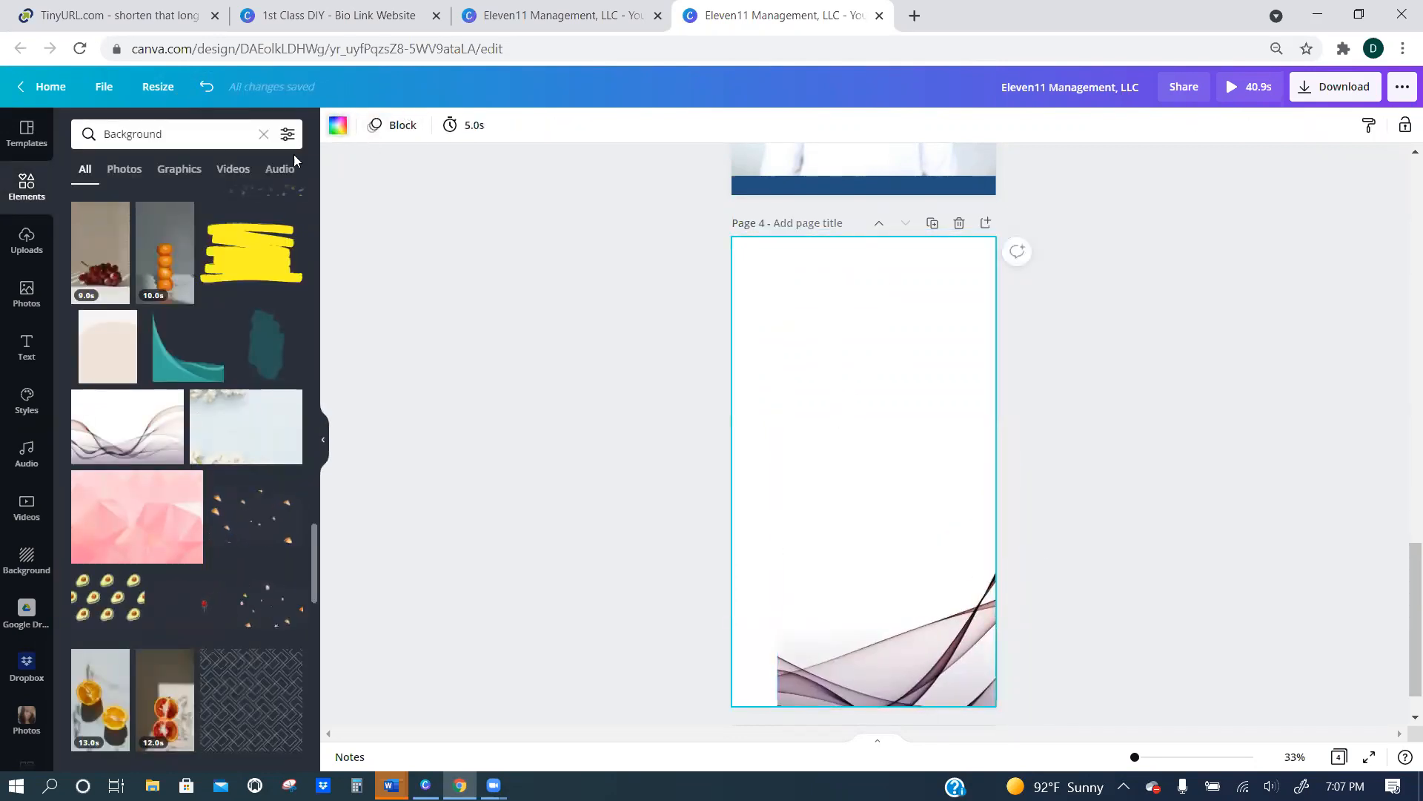
click(338, 124)
click(286, 202)
Move the wave image back and widen it to cover page 4 again.
mouse_move(892, 553)
mouse_down()
mouse_move(850, 457)
mouse_move(852, 481)
mouse_up()
drag(977, 475, 995, 478)
drag(742, 473, 737, 473)
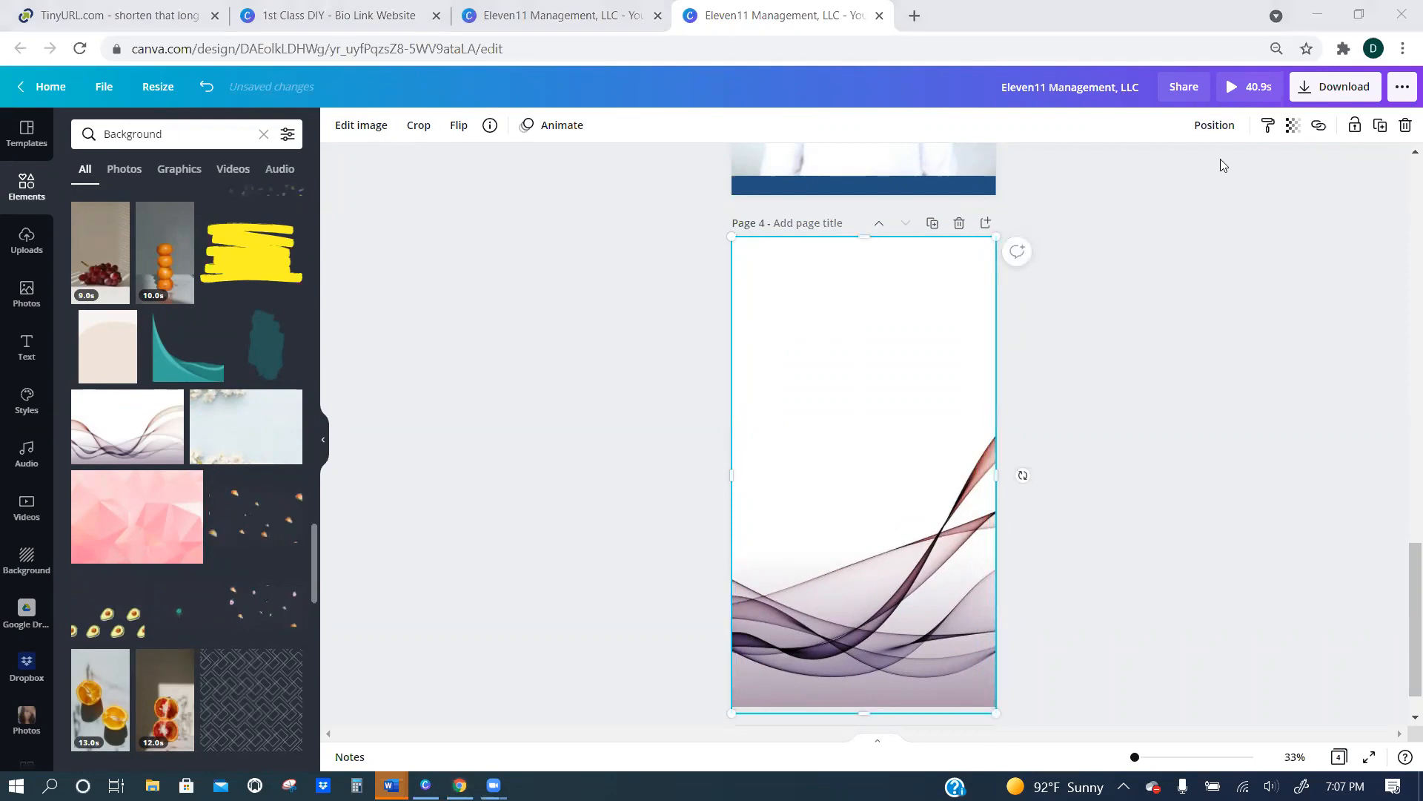
Set the wave image's transparency to 48 and compare page 4 with the page above.
click(1294, 126)
drag(1244, 180, 1196, 180)
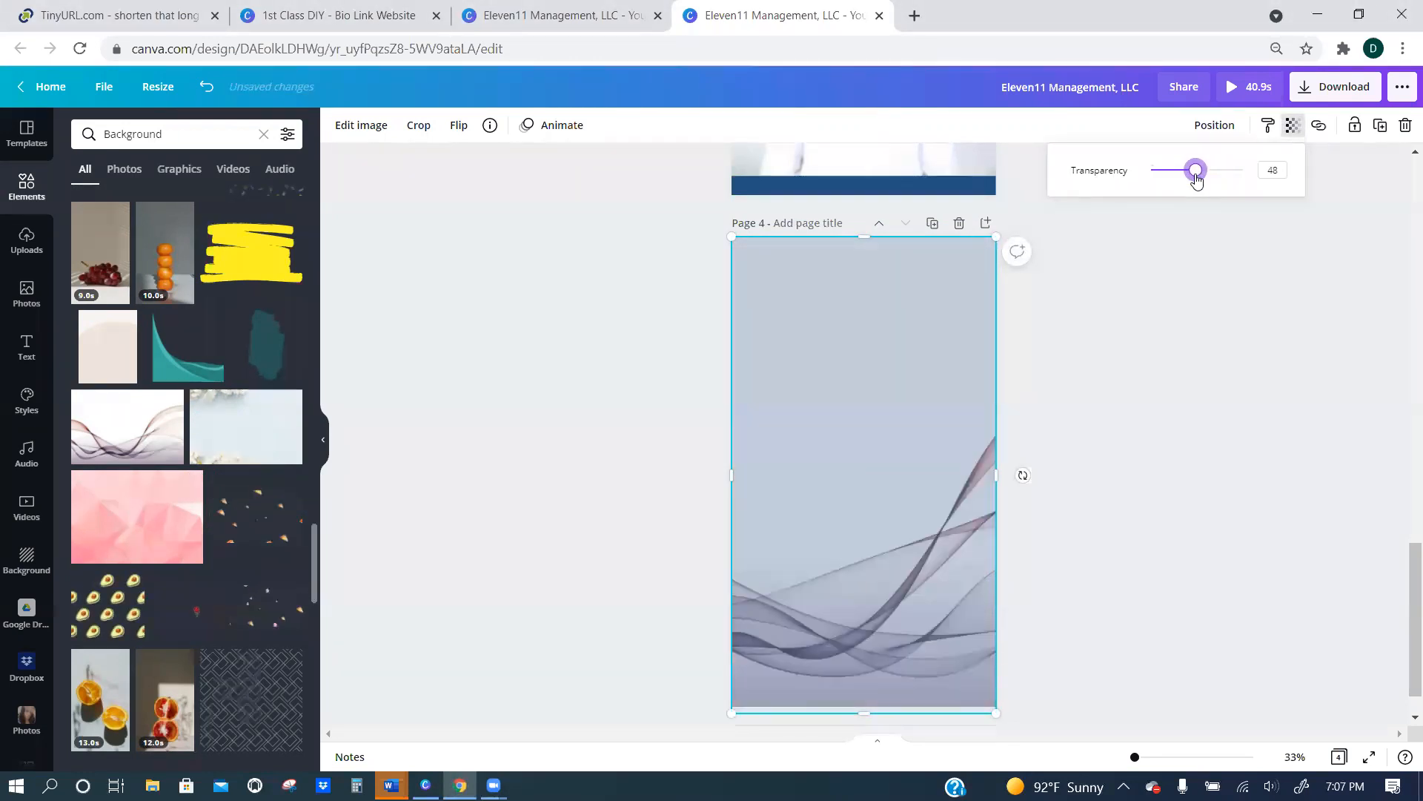
scroll(876, 316, up, 5)
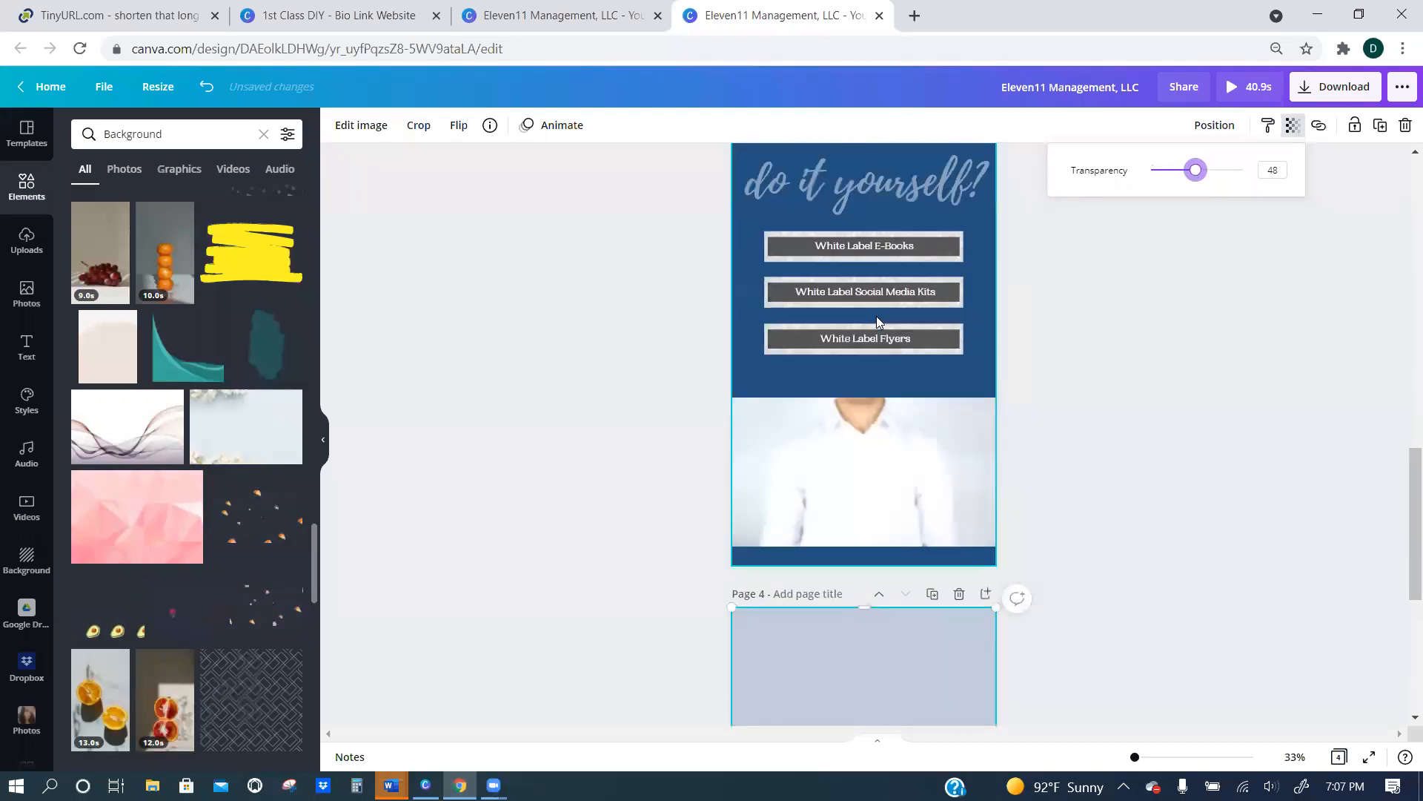
scroll(878, 320, down, 6)
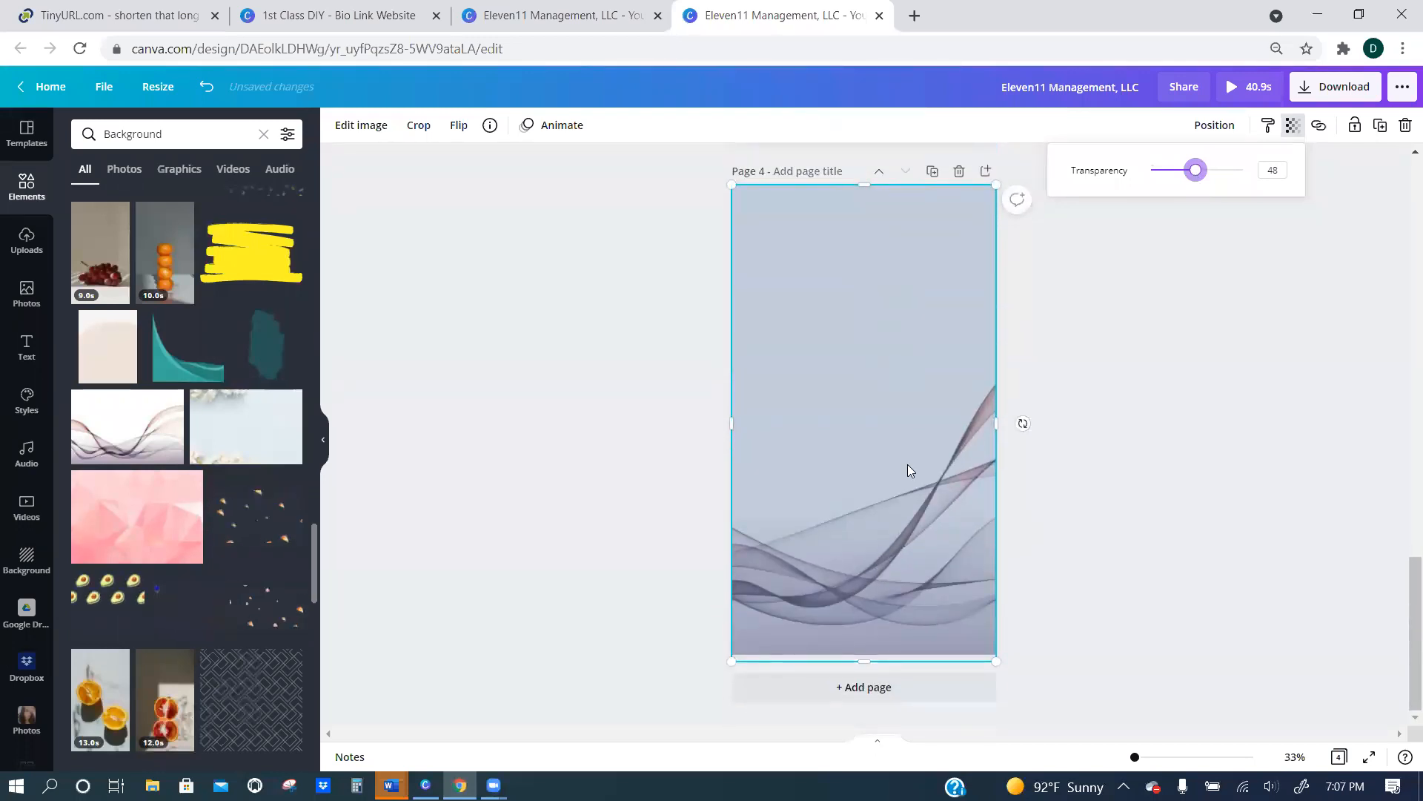
click(1027, 484)
click(1028, 483)
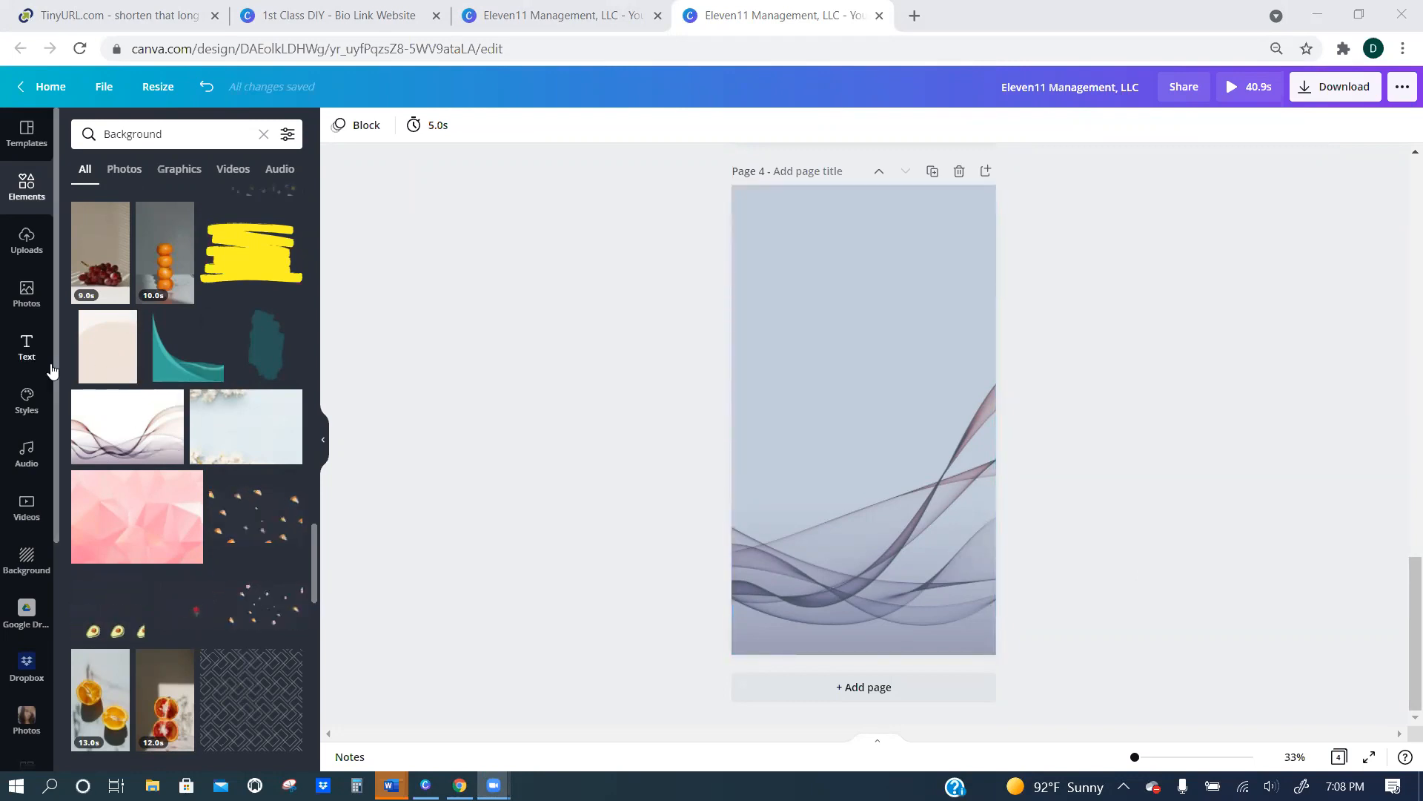
Search the elements for mockup and place the laptop photo with the plant just below the middle of page 4.
scroll(154, 420, up, 10)
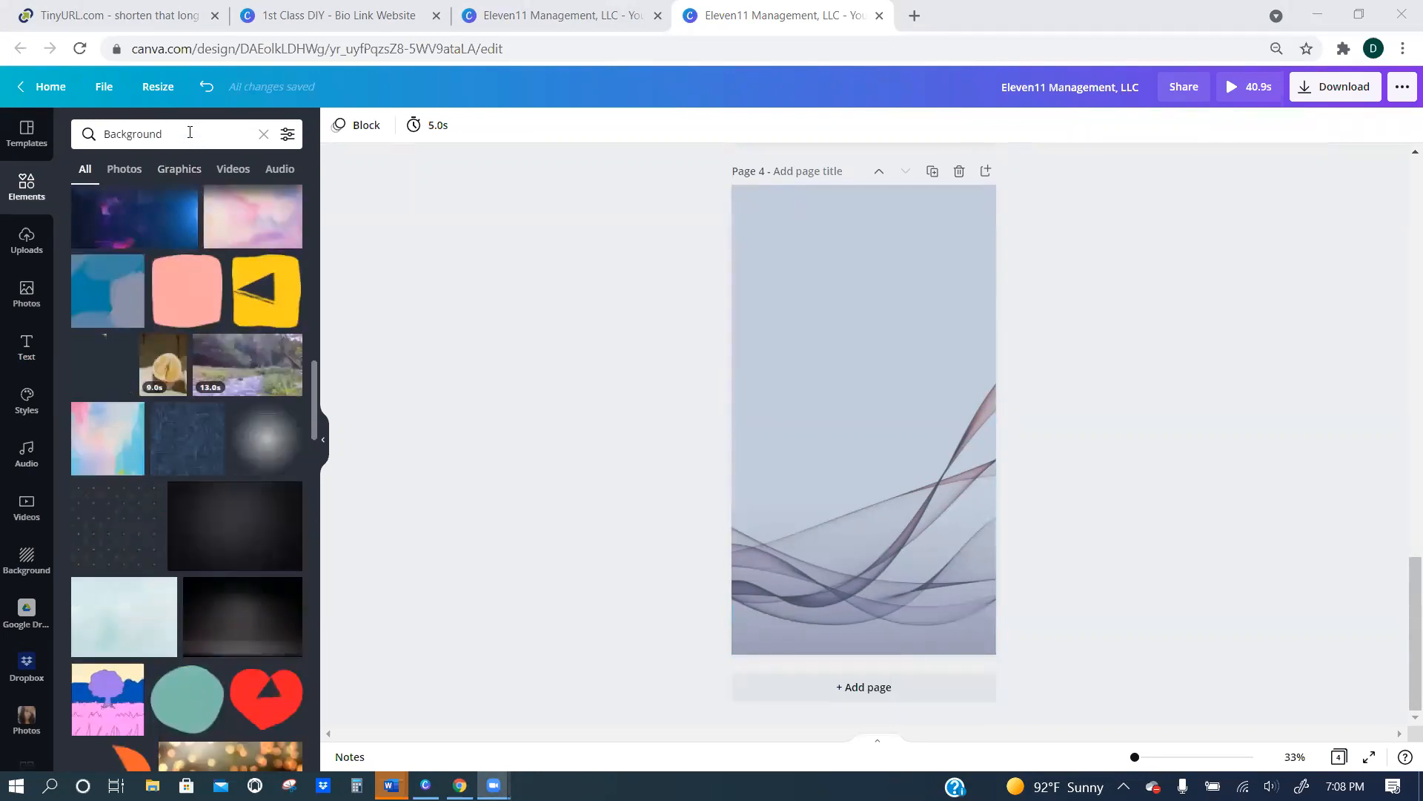
click(152, 135)
text(mockup)
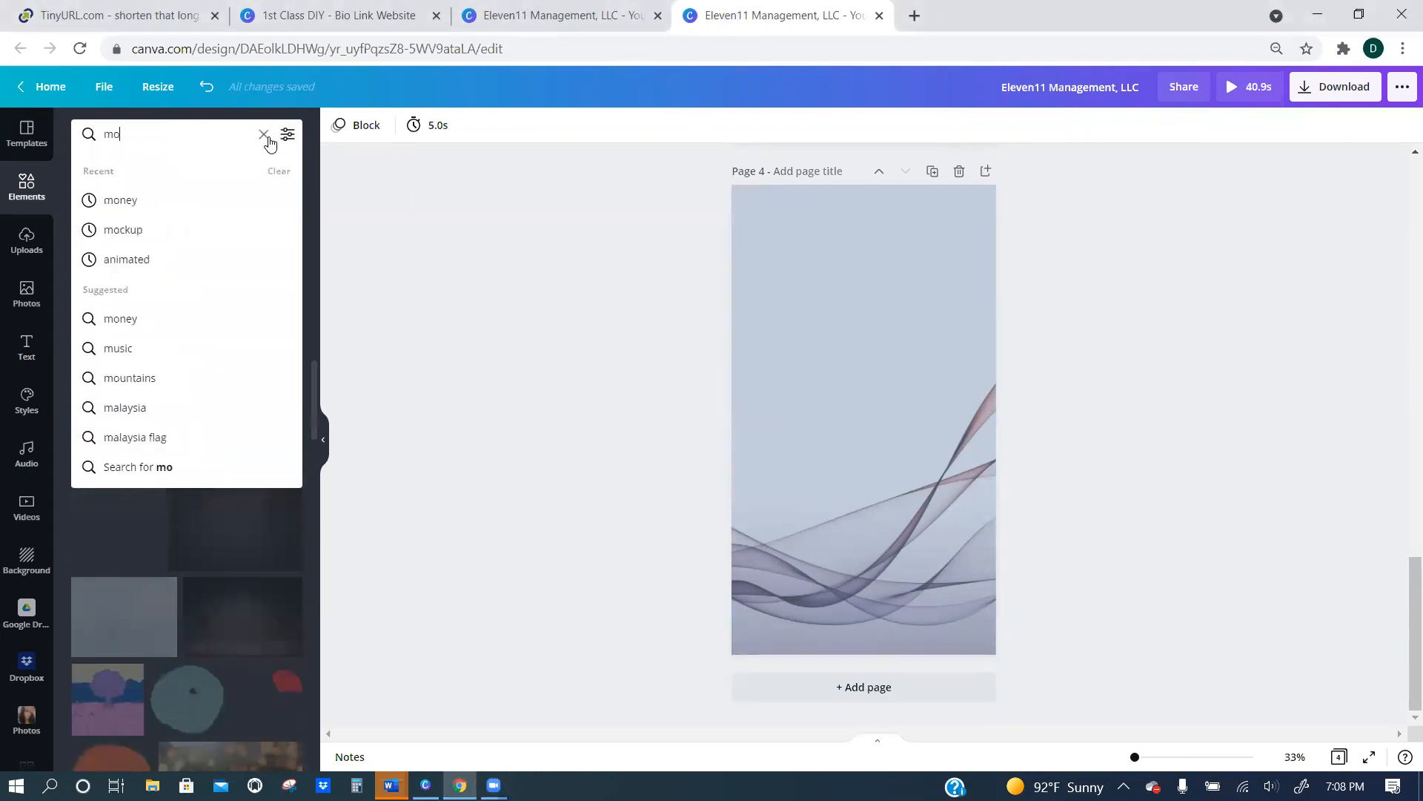
key(Return)
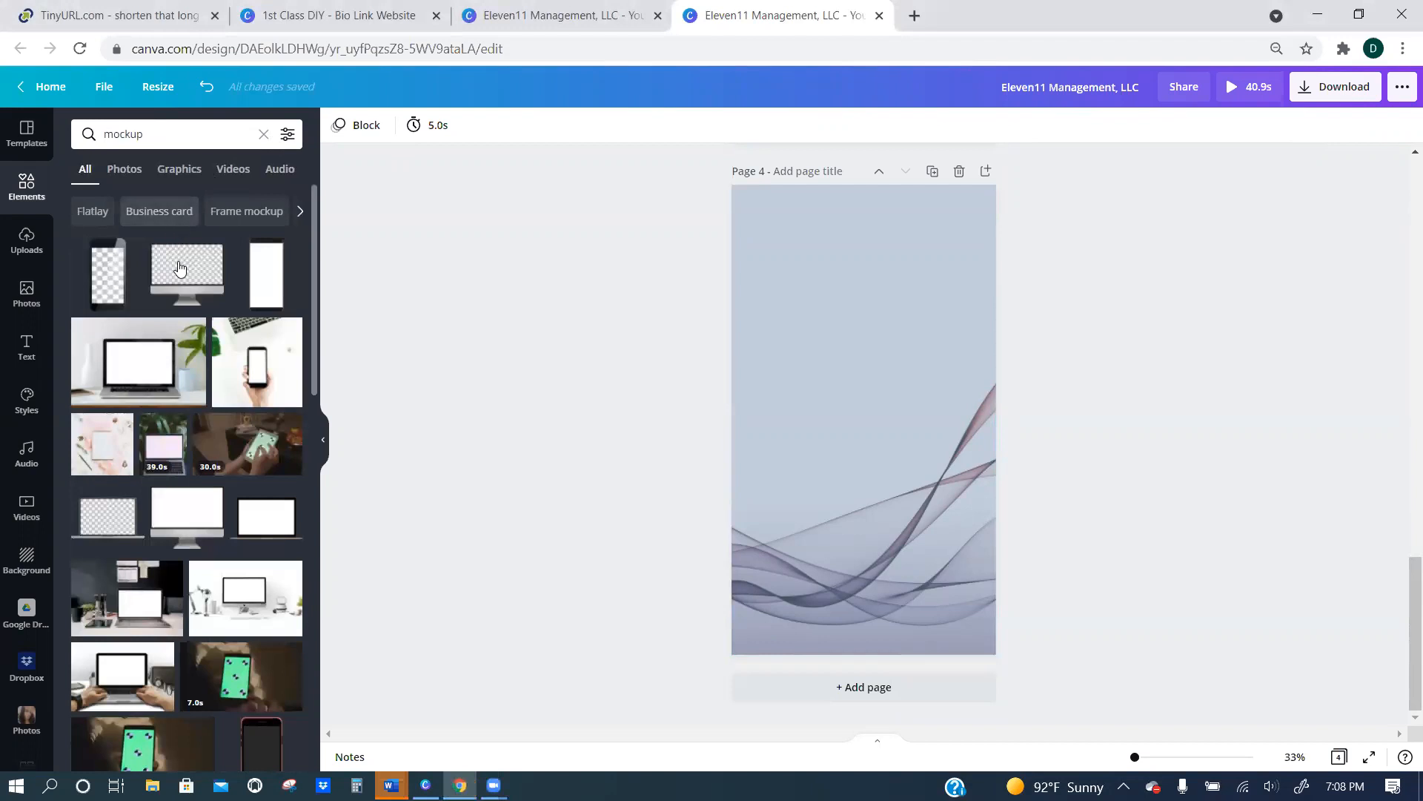
click(122, 361)
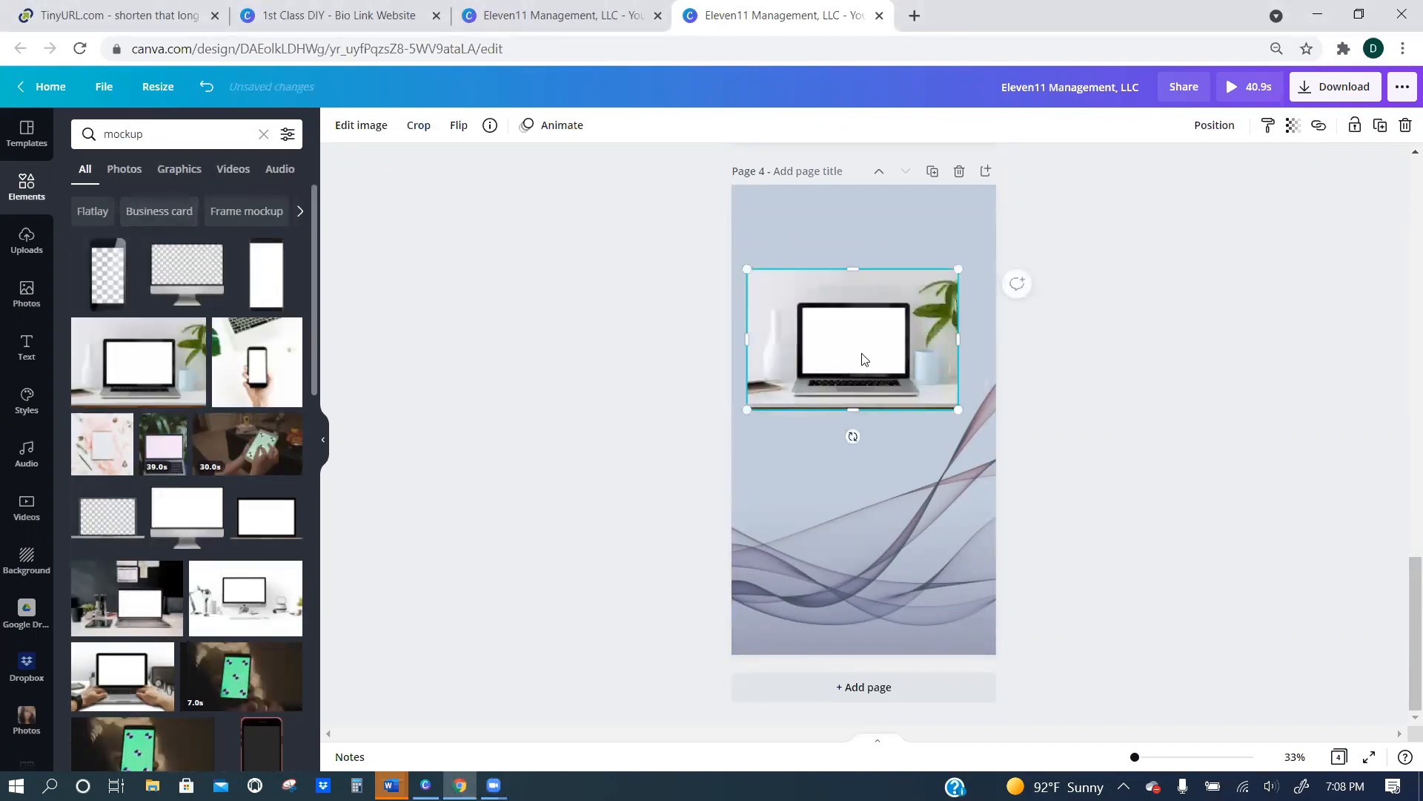
drag(854, 375, 862, 485)
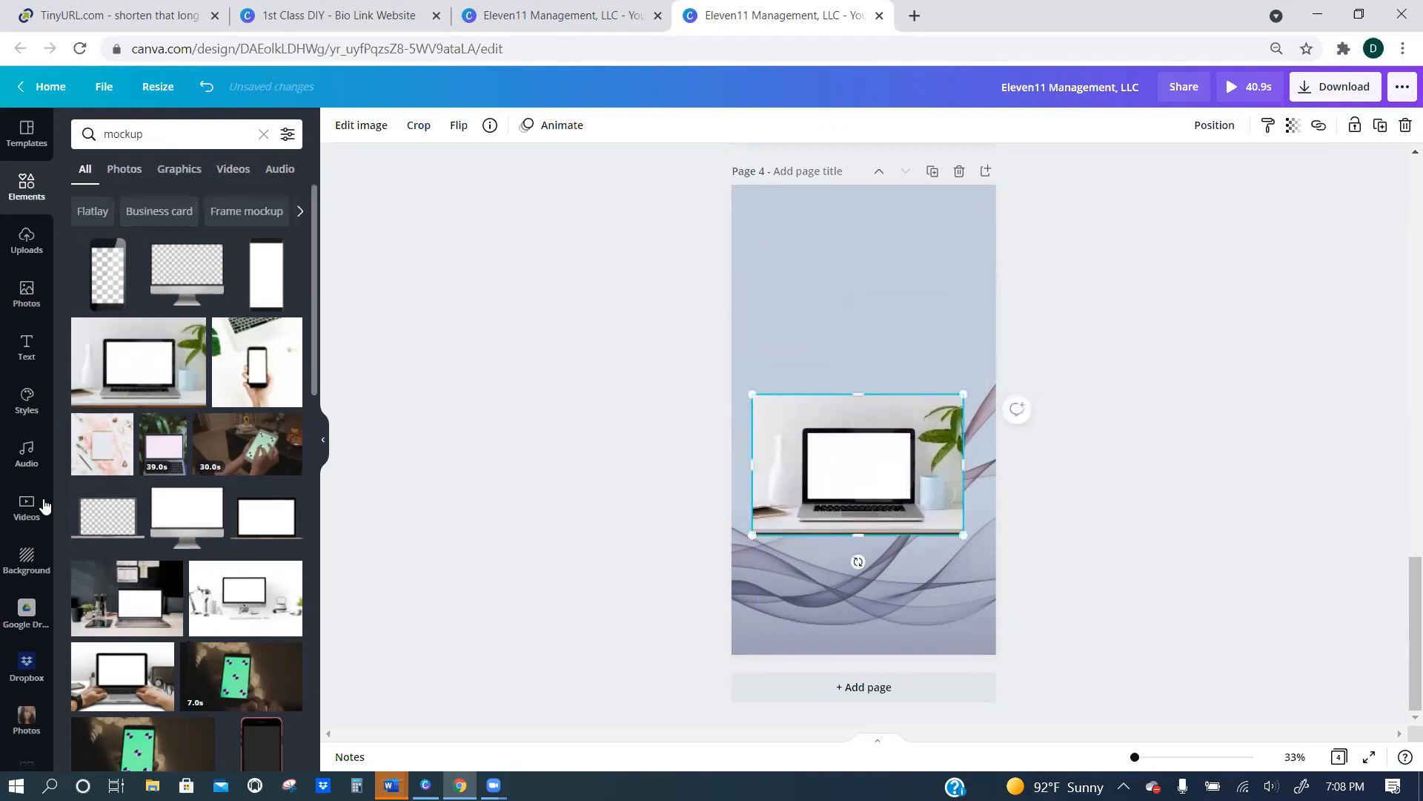
Add the uploaded White Label Templates image to page 4, shrink it and place it over the laptop's screen.
click(27, 241)
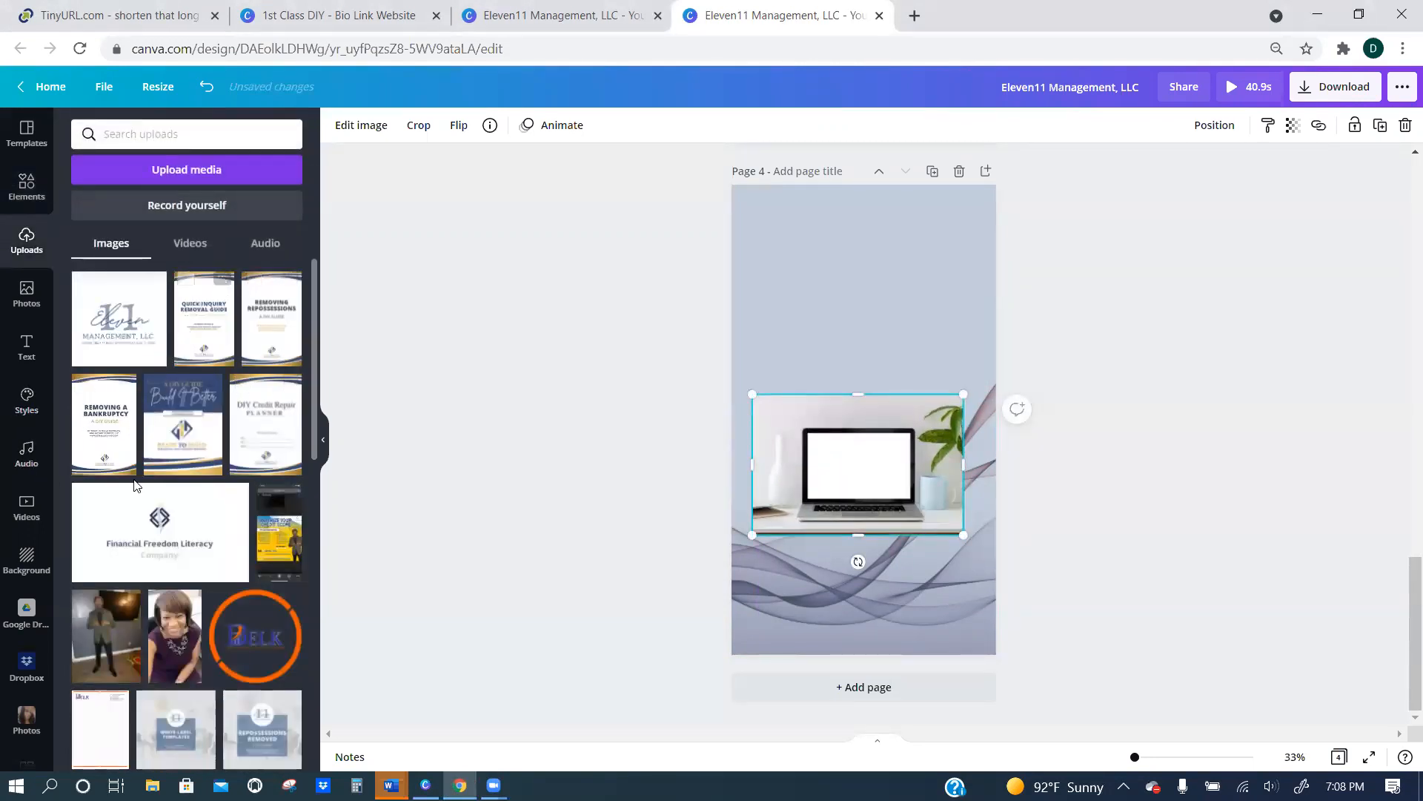
scroll(129, 484, down, 2)
scroll(129, 485, down, 3)
drag(174, 459, 869, 315)
drag(944, 238, 918, 352)
drag(916, 300, 913, 458)
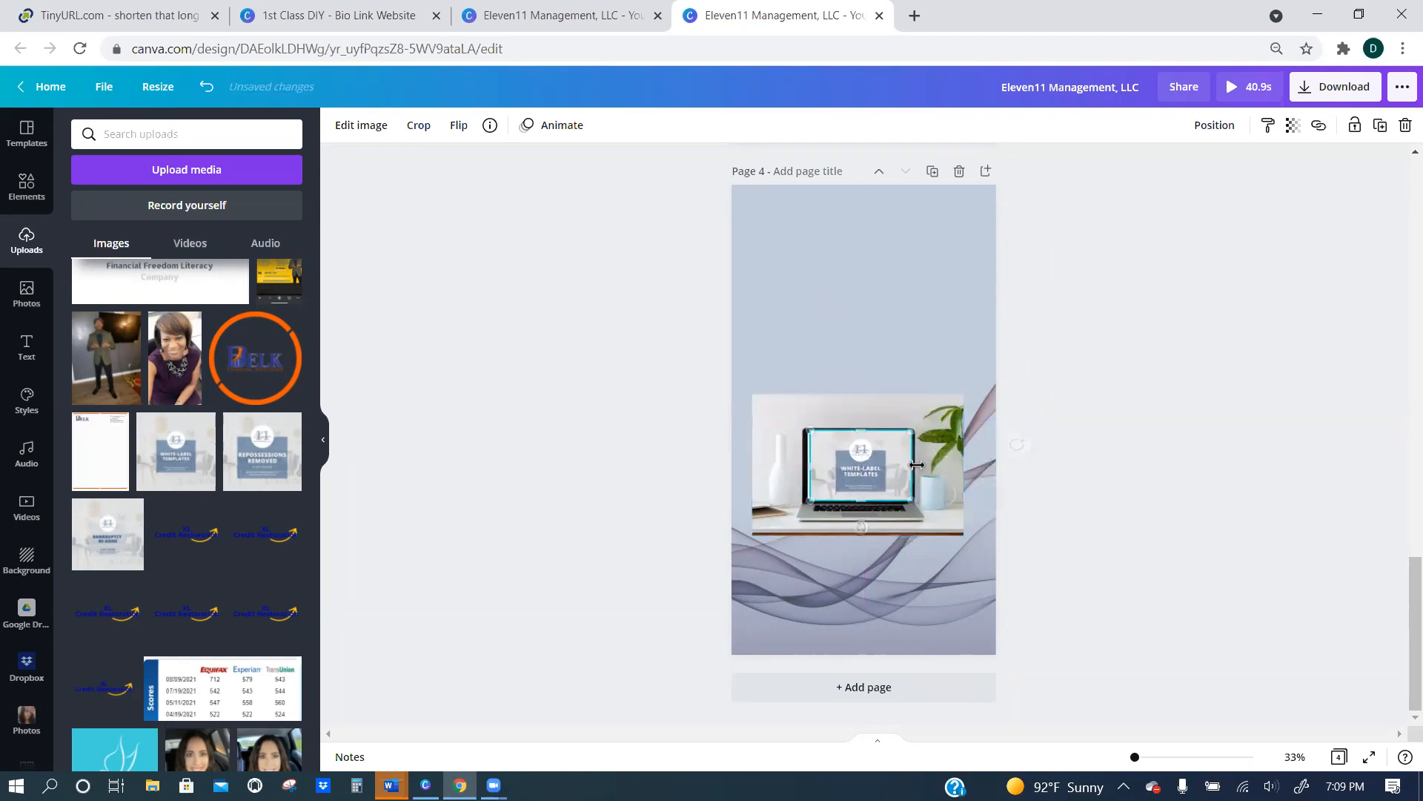
Fine-tune the position and edges of the White Label Templates image so it fits inside the laptop screen.
drag(809, 467, 856, 440)
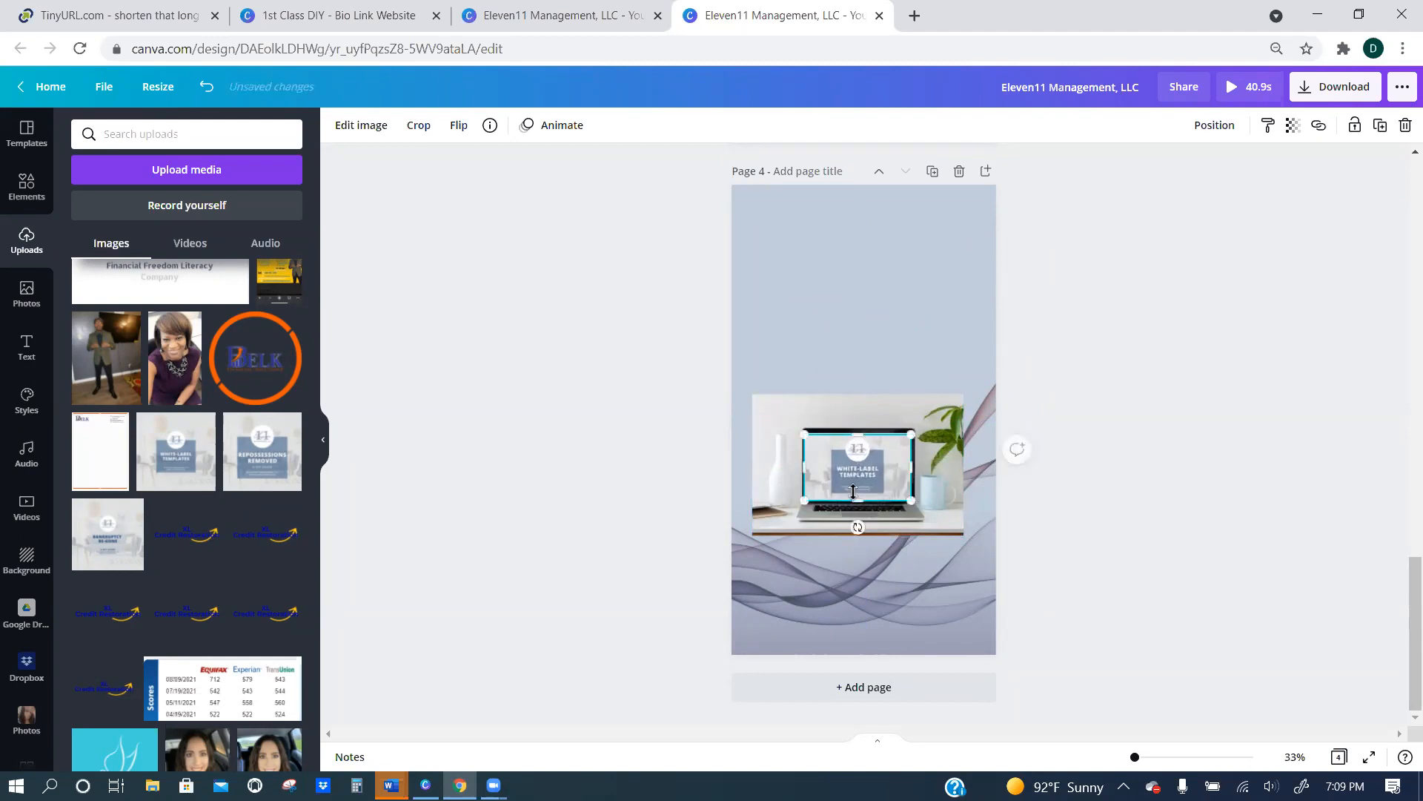
drag(858, 490, 811, 465)
drag(908, 464, 906, 467)
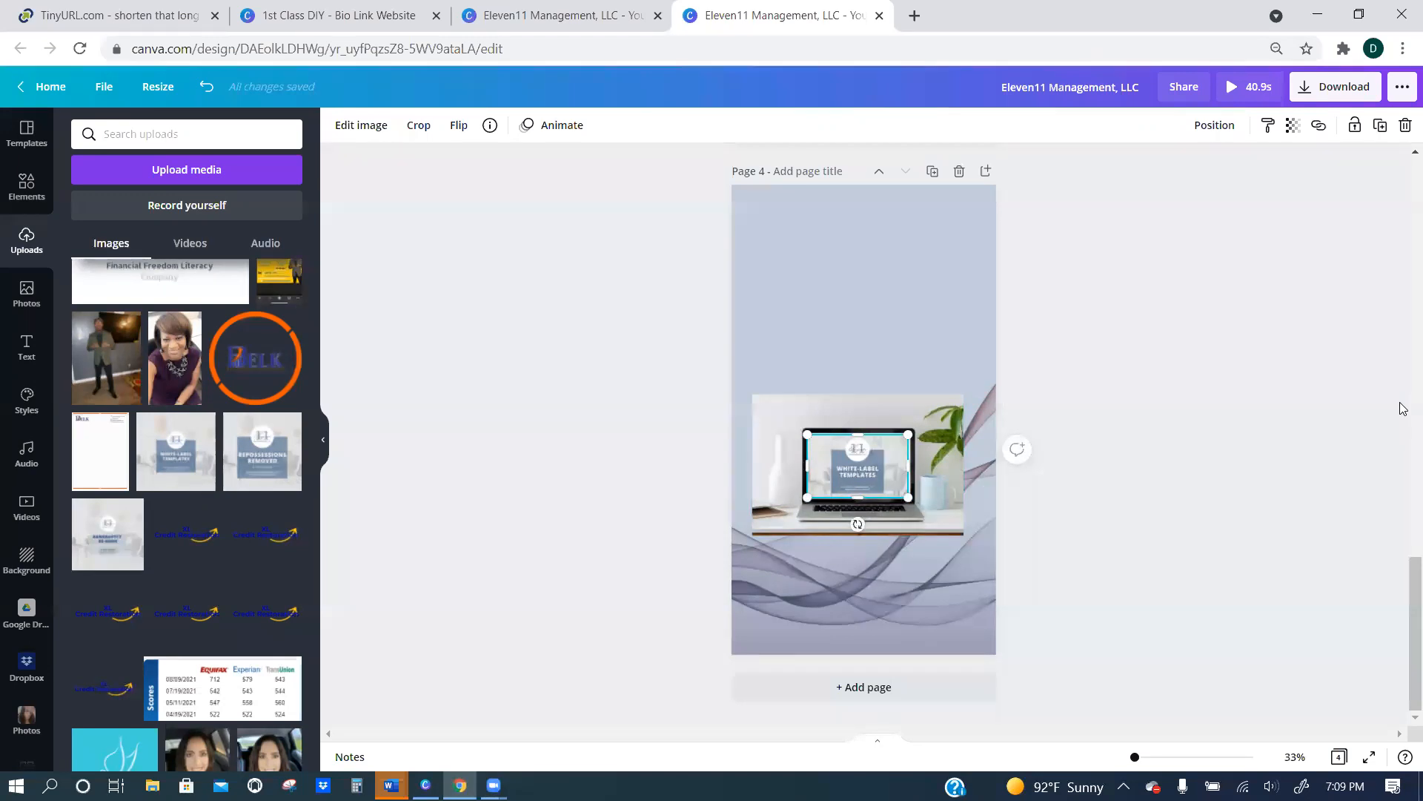
click(777, 261)
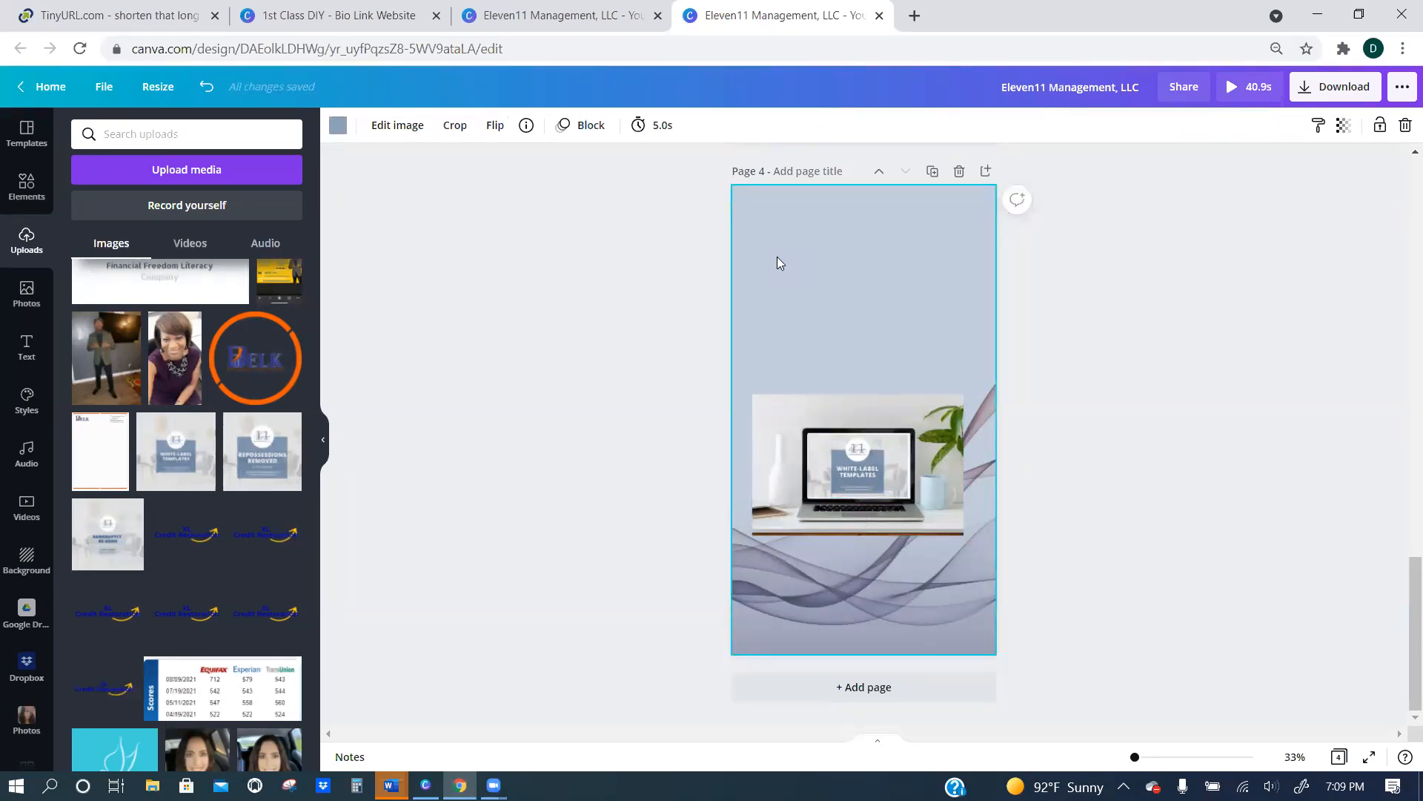
click(881, 481)
drag(912, 464, 915, 465)
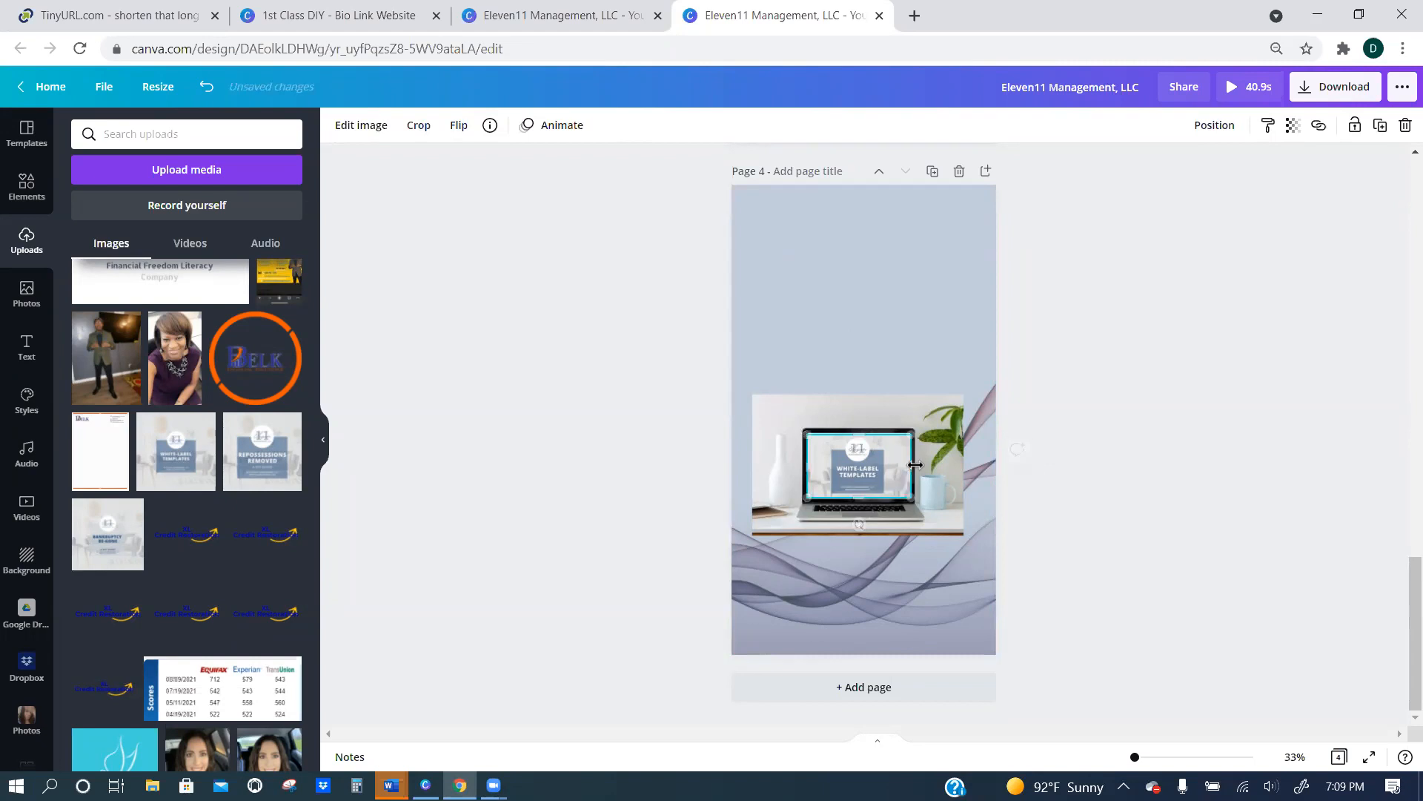
click(870, 326)
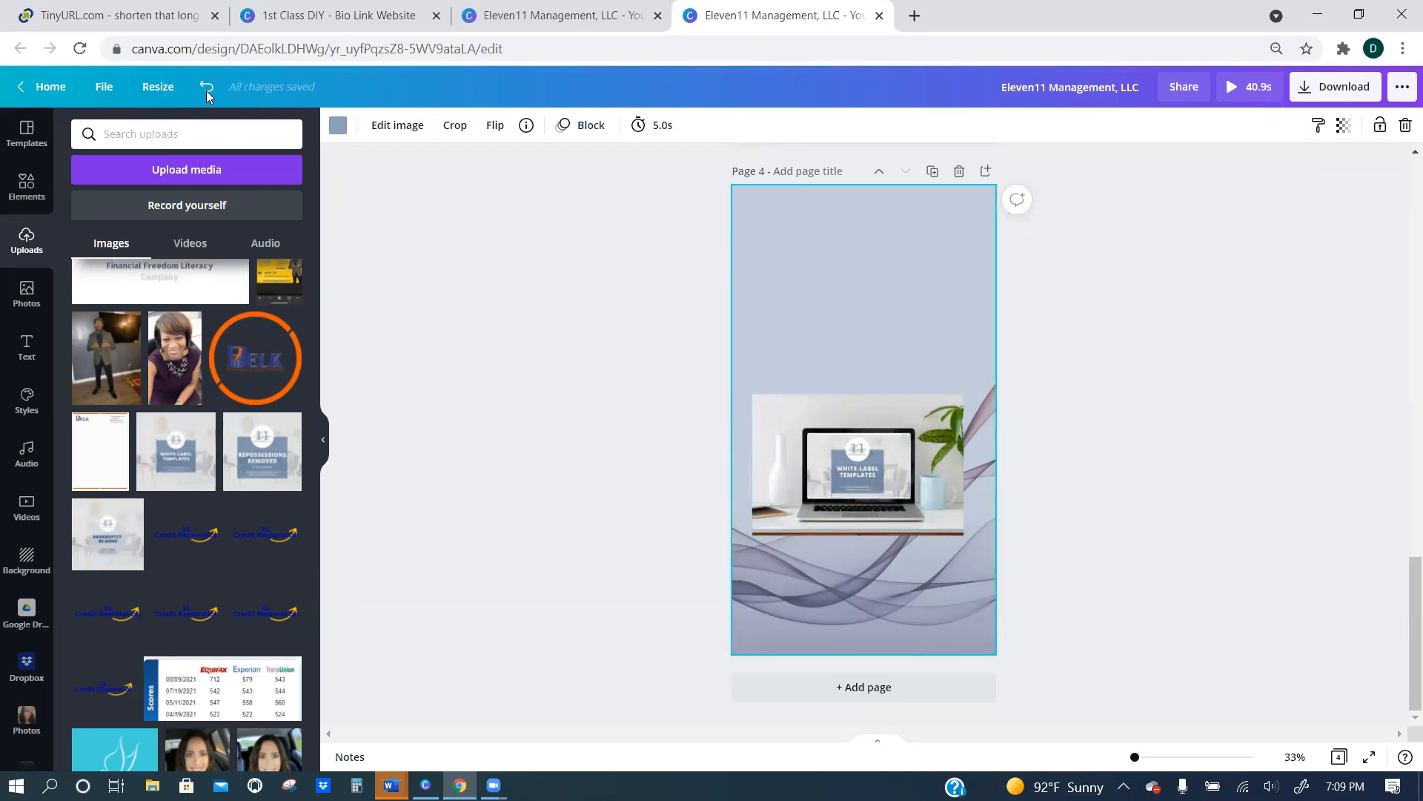
Switch to the 1st Class DIY bio link design and search its templates for landing page.
click(347, 16)
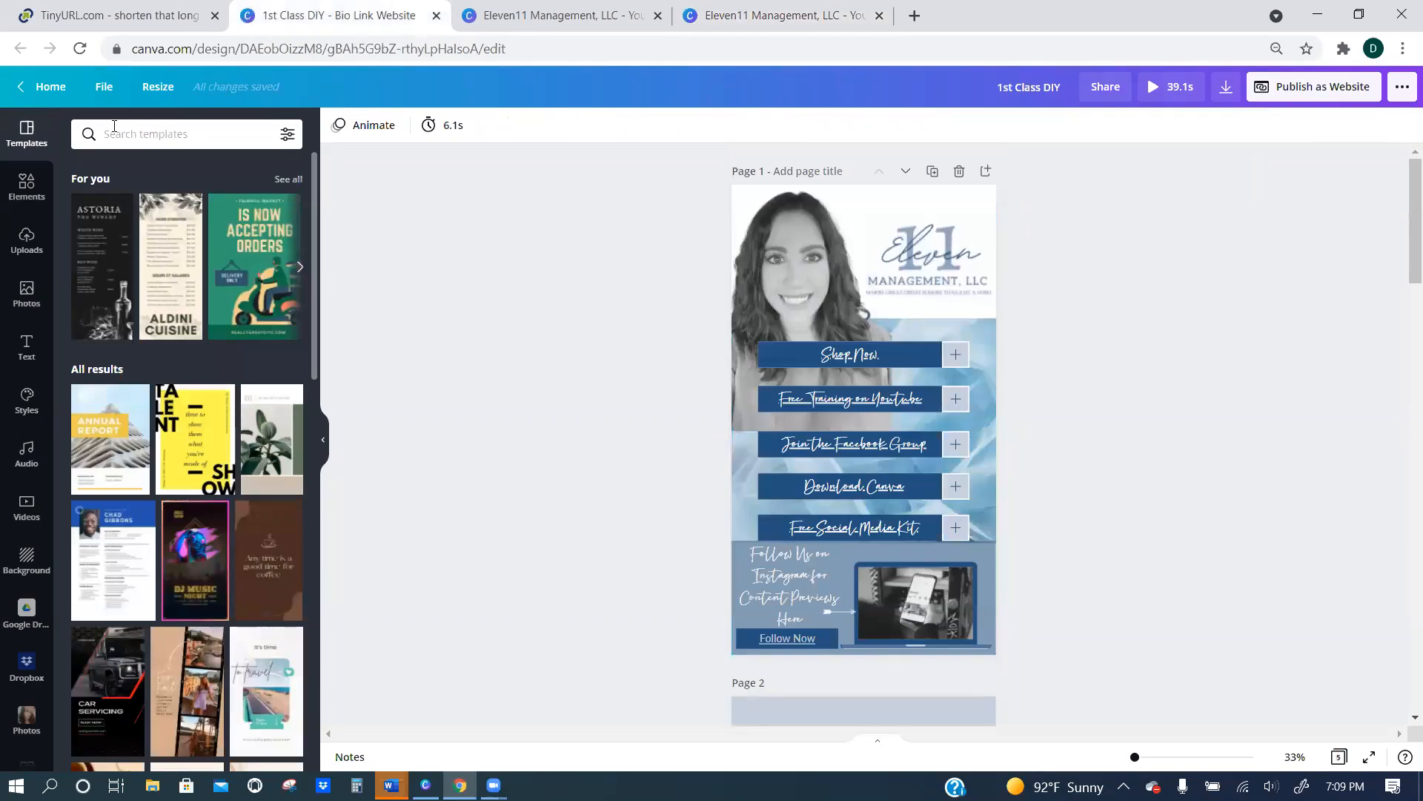
click(157, 130)
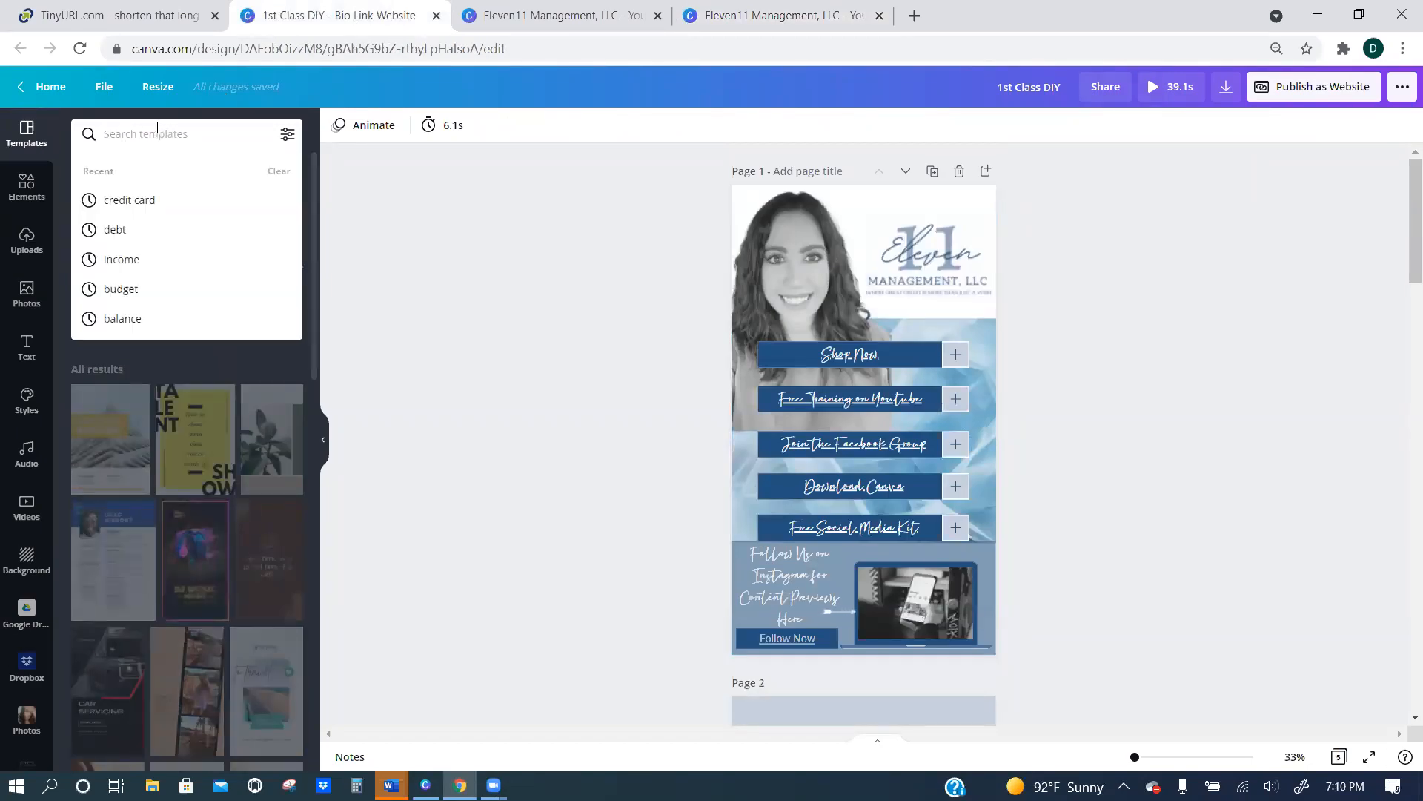
text(landing page)
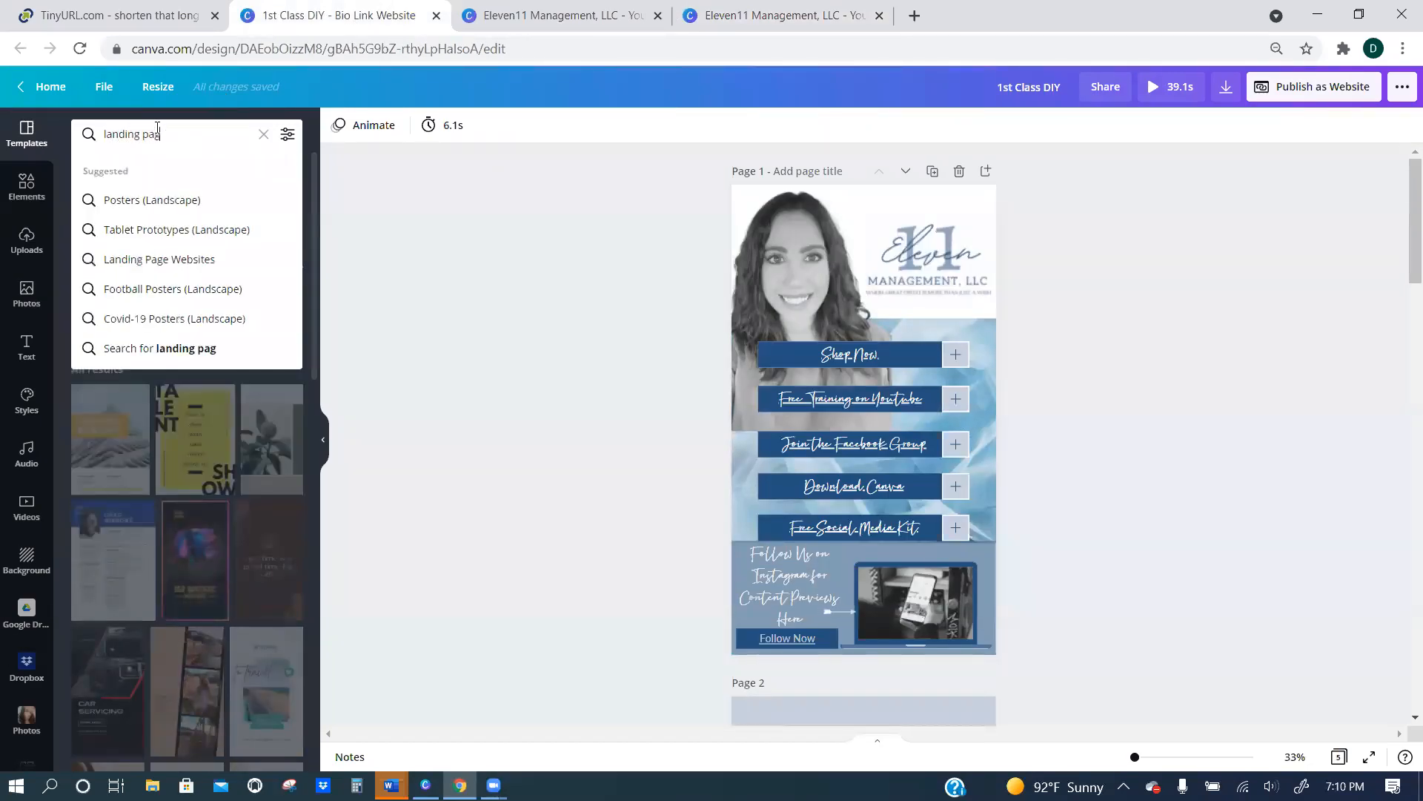
key(Return)
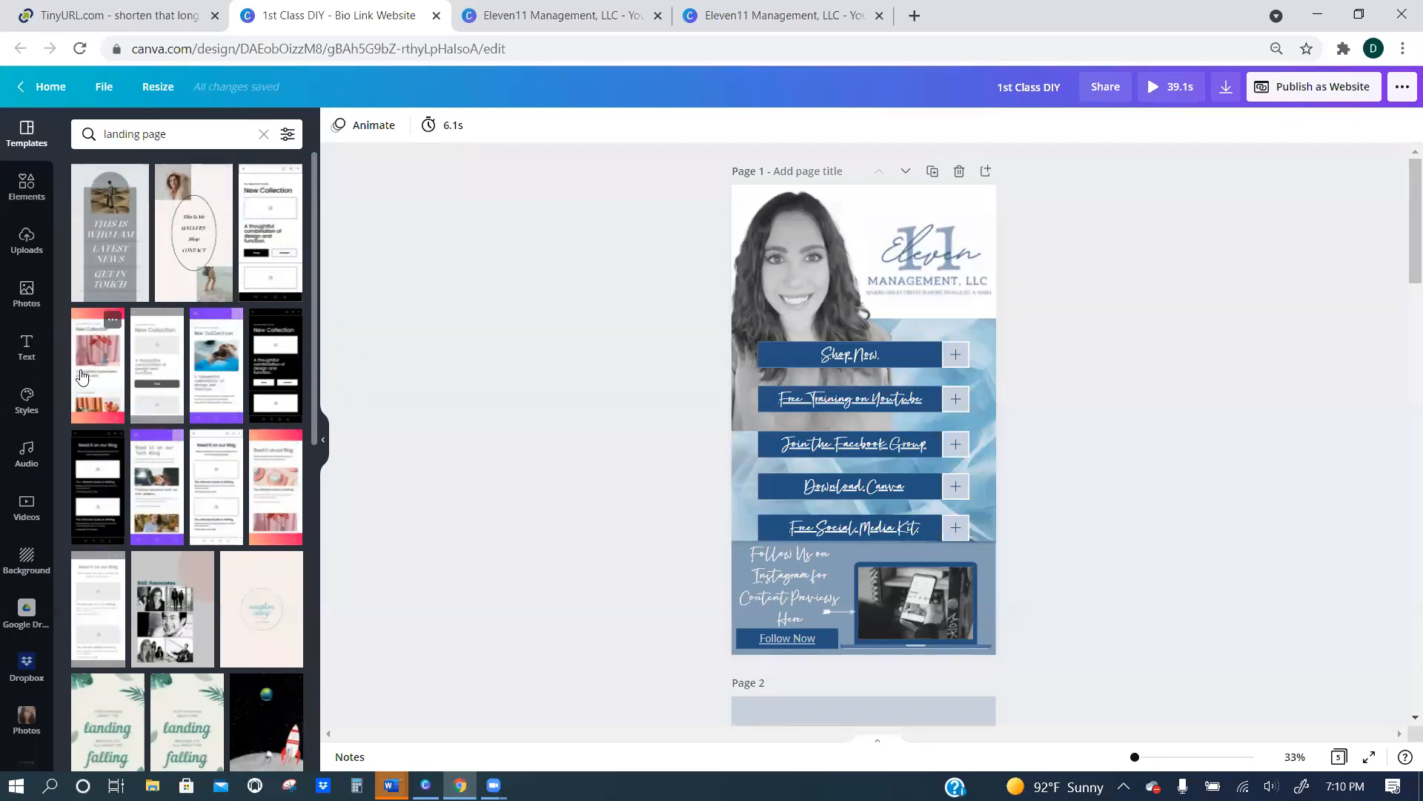
Switch to the Canva desktop app and review all three pages of the FREE LANDING PAGE mobile design, zoomed to 43%.
click(551, 7)
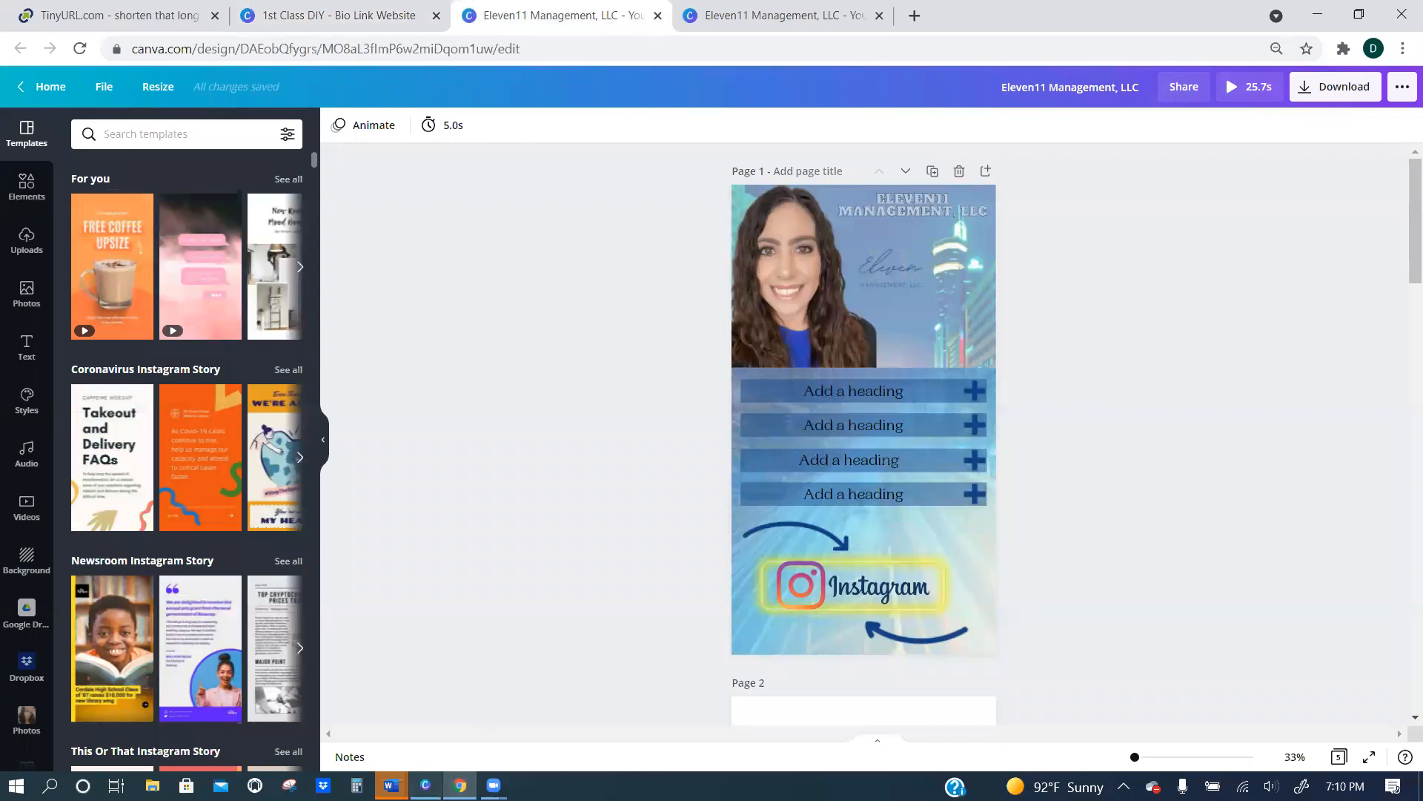
click(425, 785)
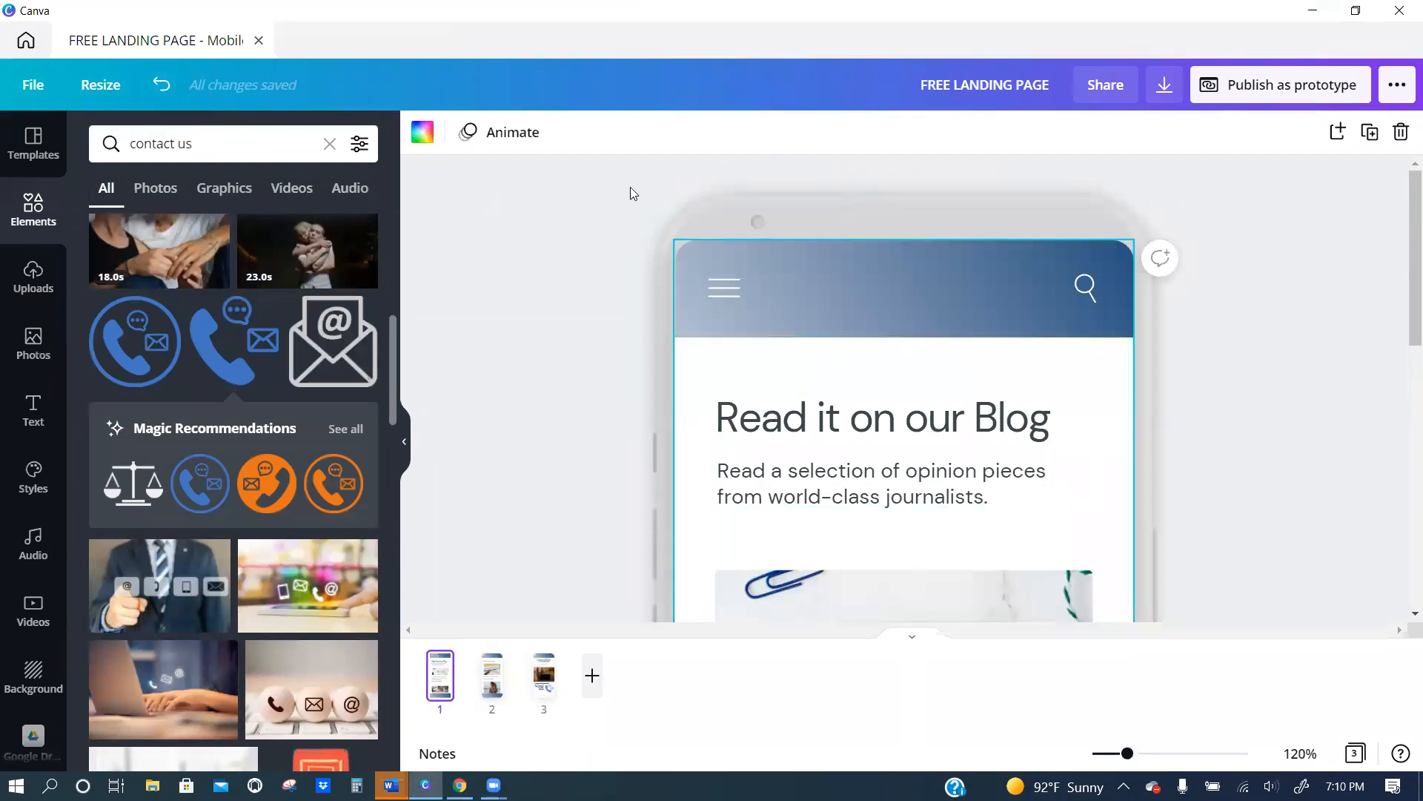
drag(1127, 754, 1102, 754)
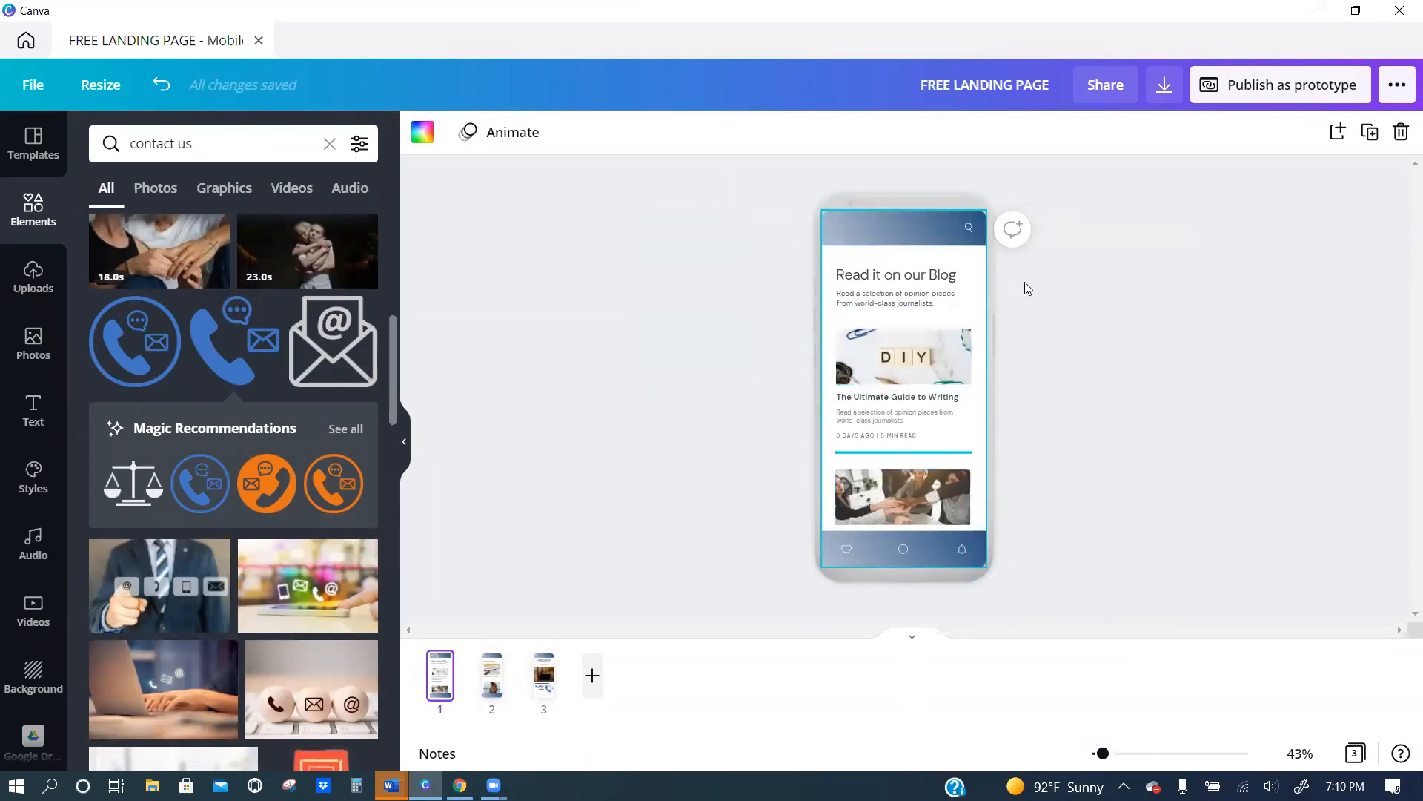
click(1037, 346)
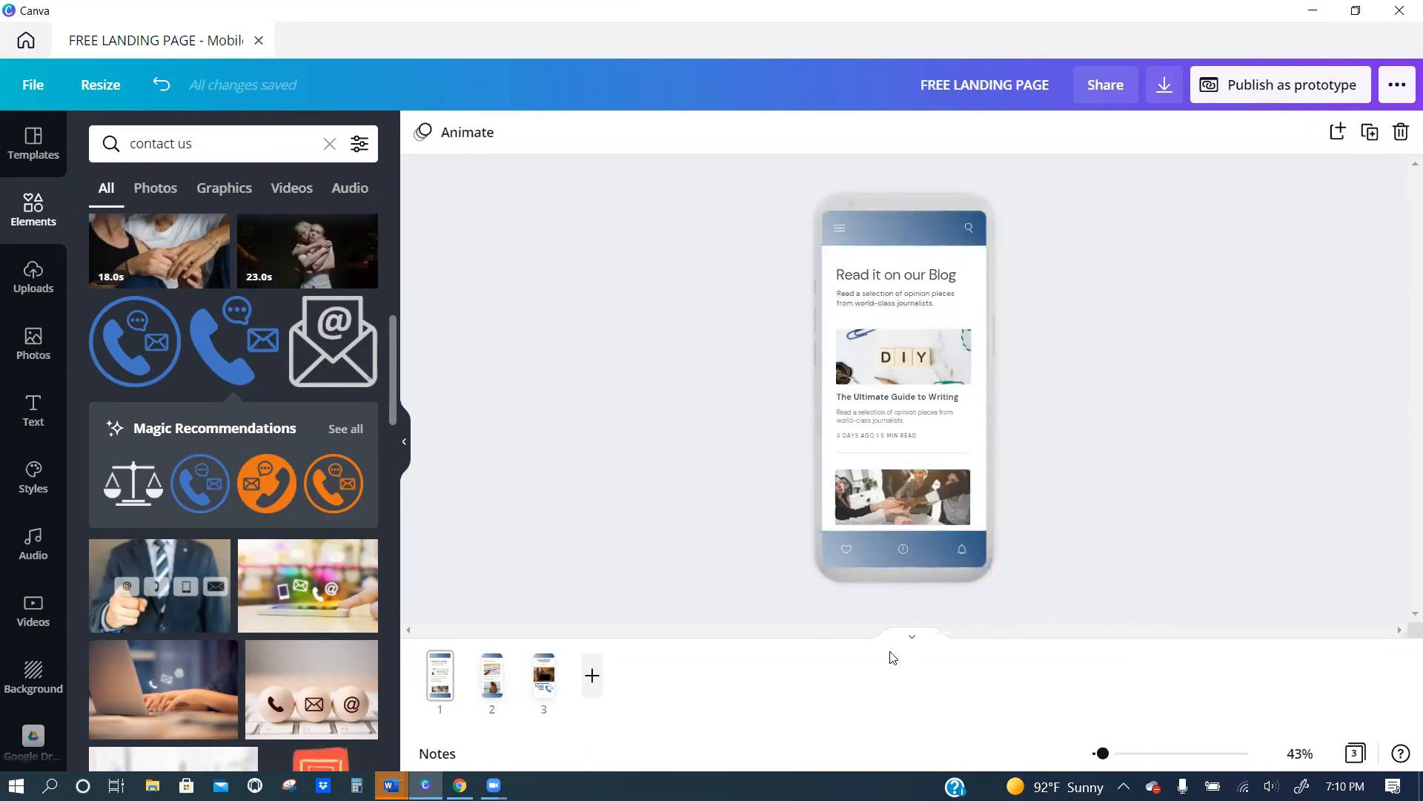
click(492, 676)
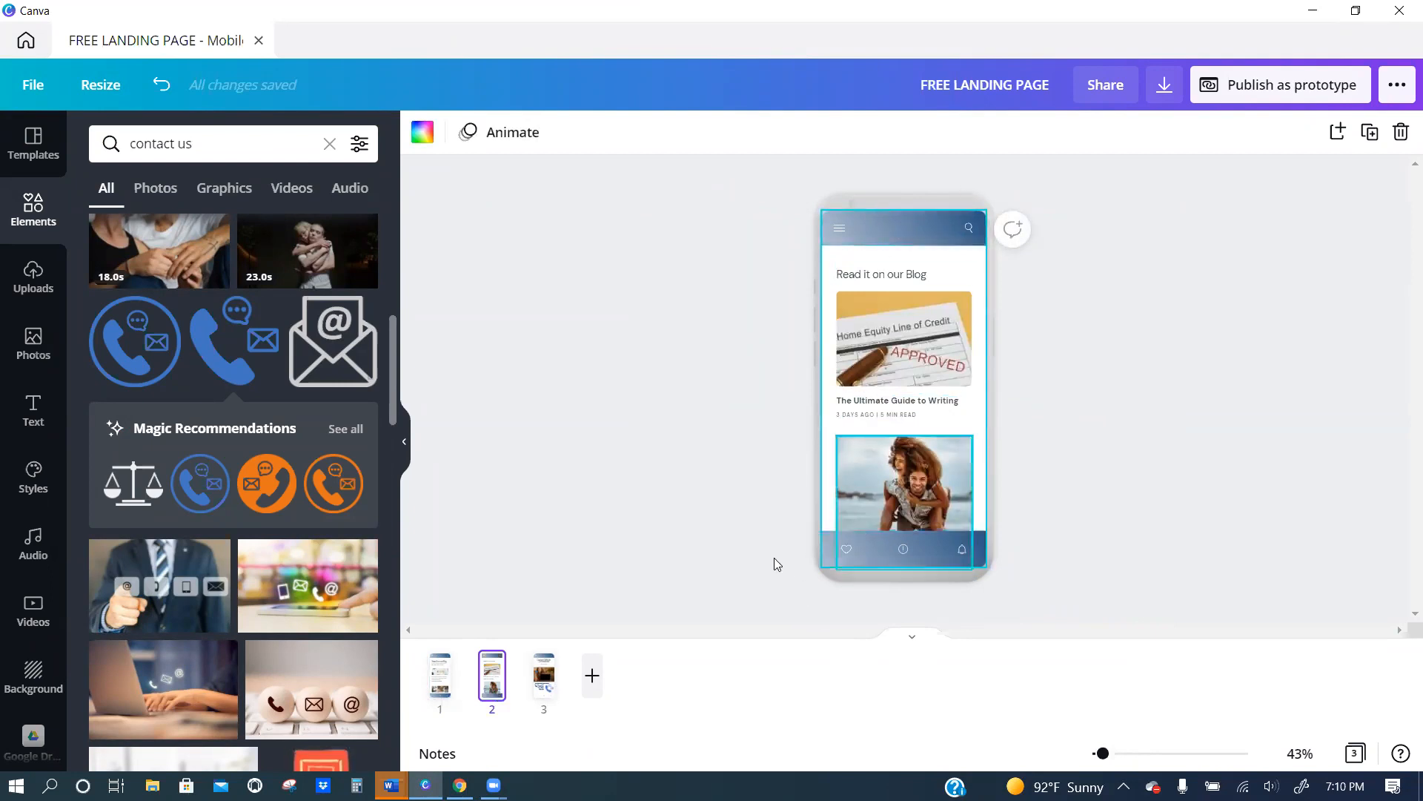
click(540, 699)
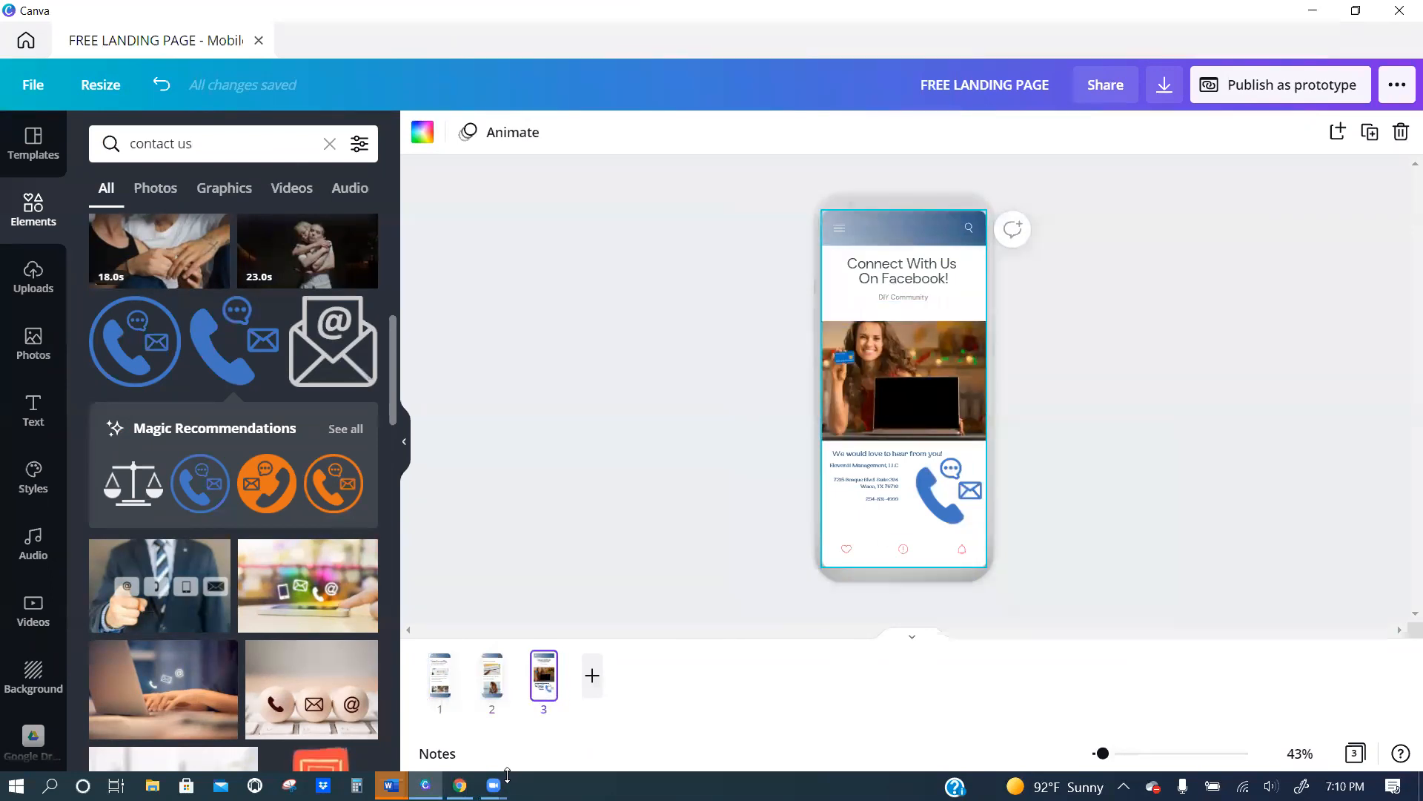
Recheck pages 2 and 1 of the landing page design, close the desktop app and return to page 4 of the bio link design.
click(511, 676)
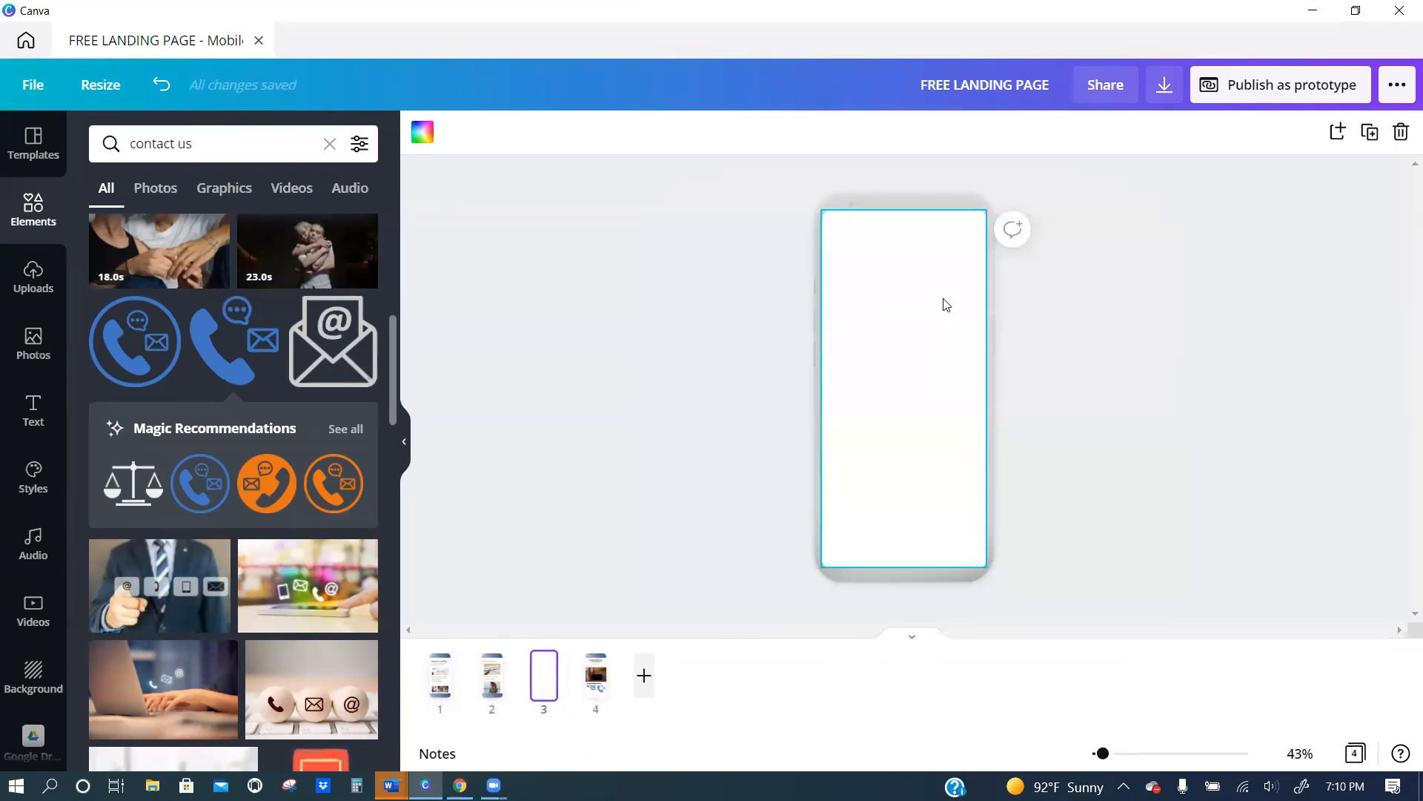
click(1401, 132)
click(488, 677)
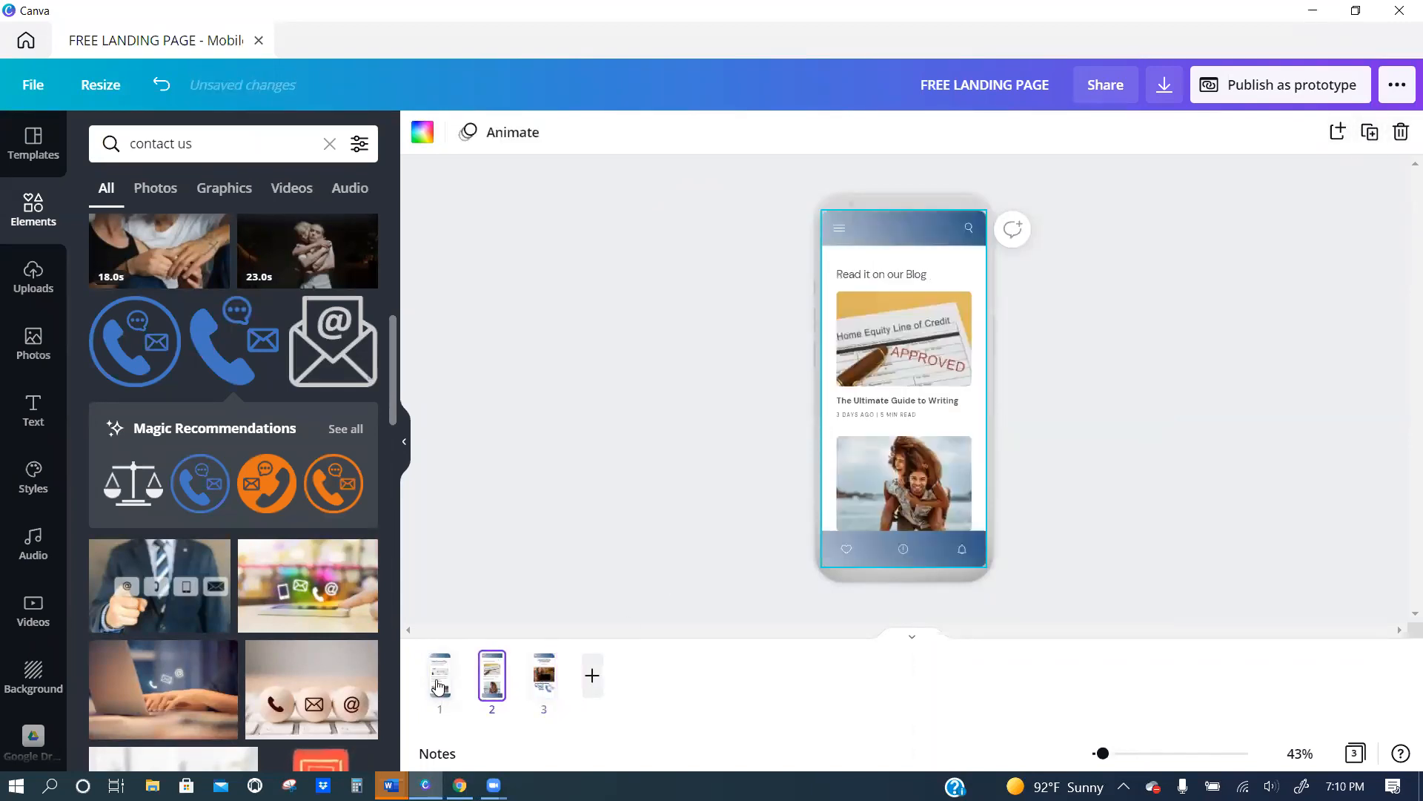
click(438, 686)
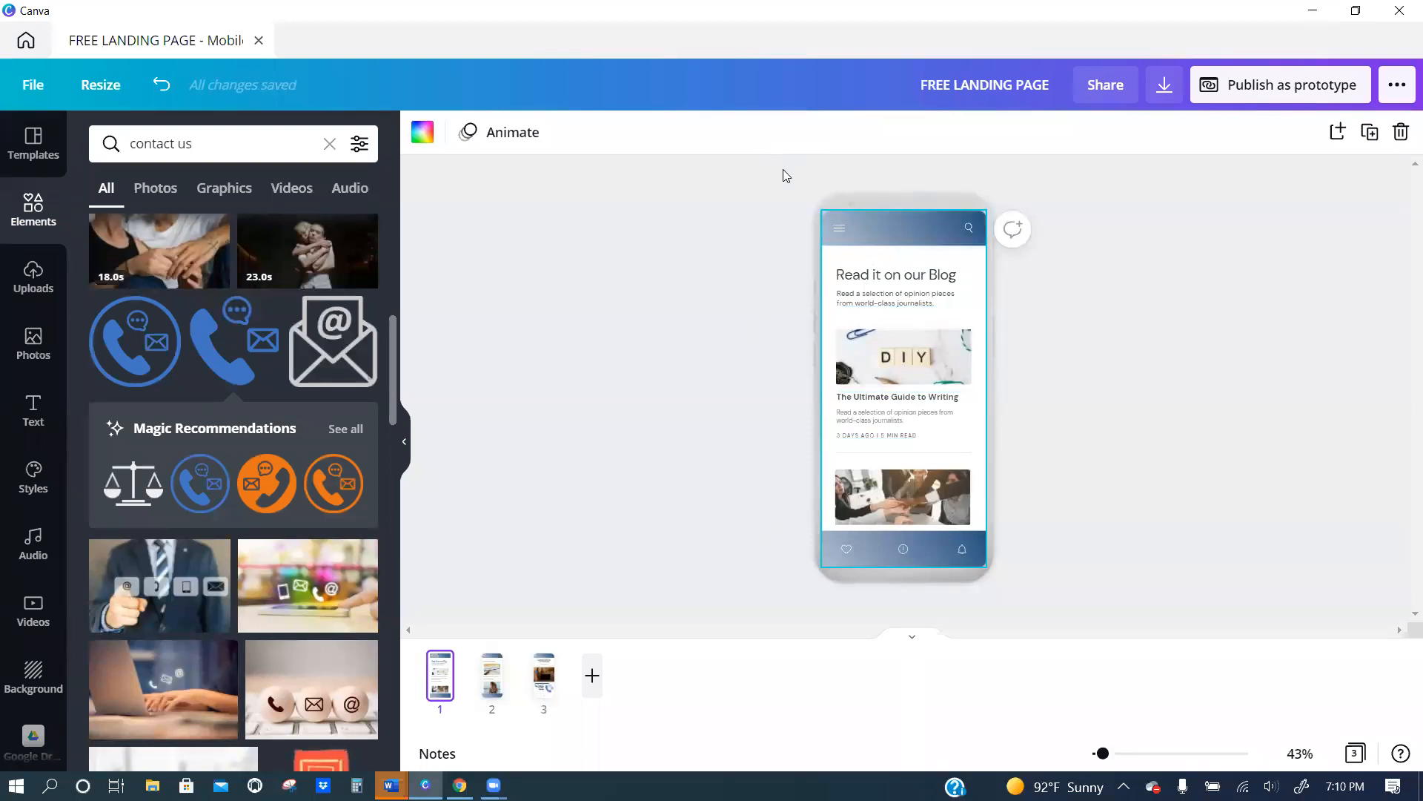
click(1401, 16)
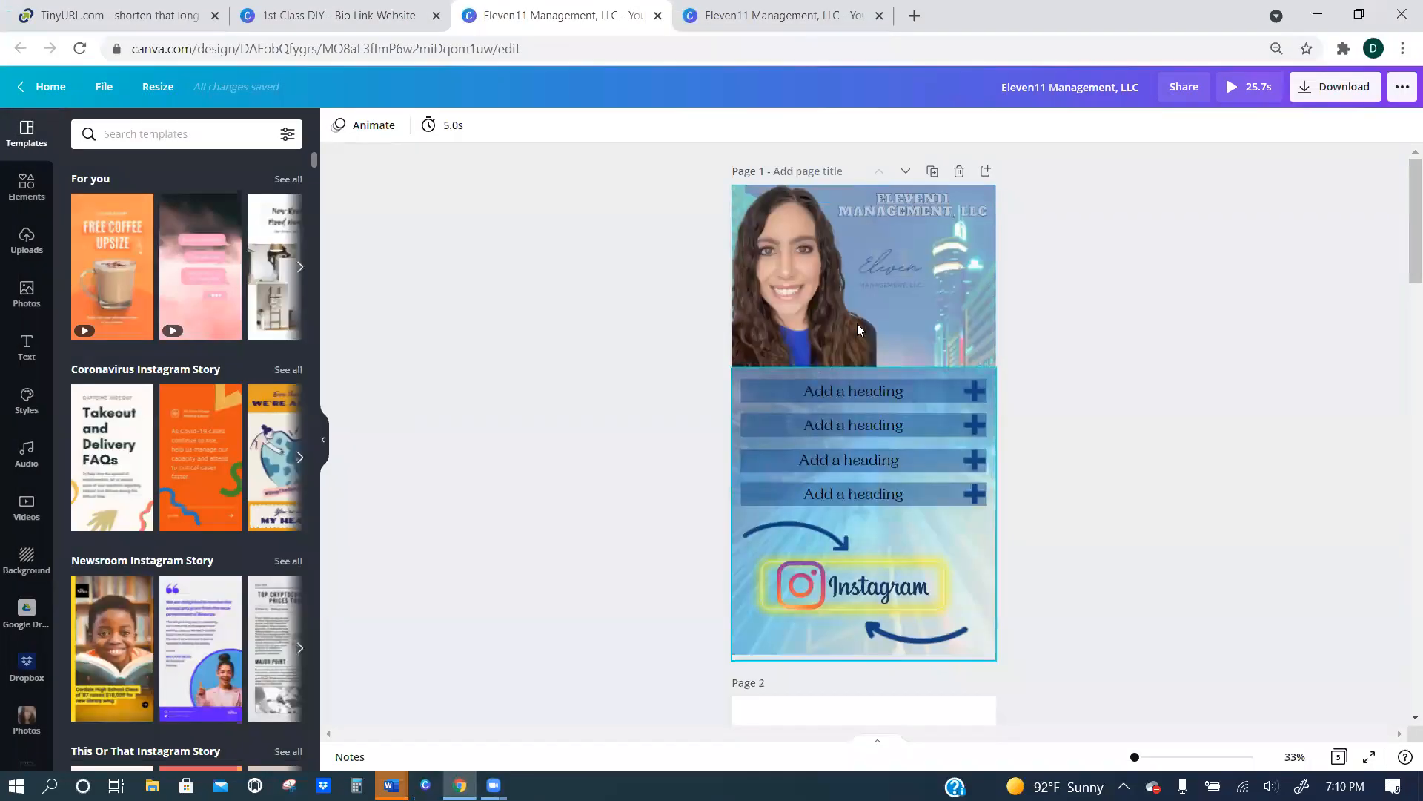
click(701, 13)
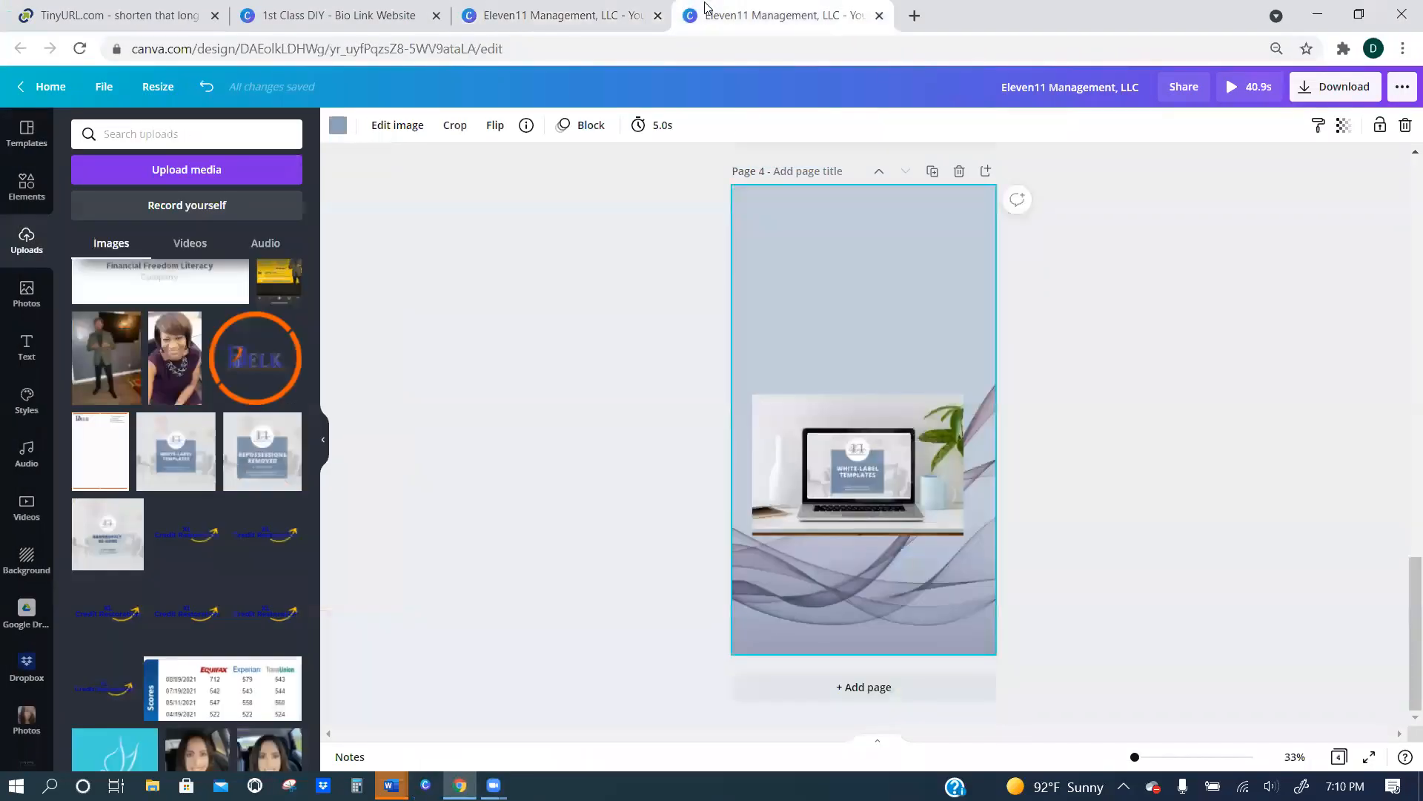
Group the White-Label Templates image with the laptop photo, shrink the group and move it to the lower left of page 4.
click(890, 448)
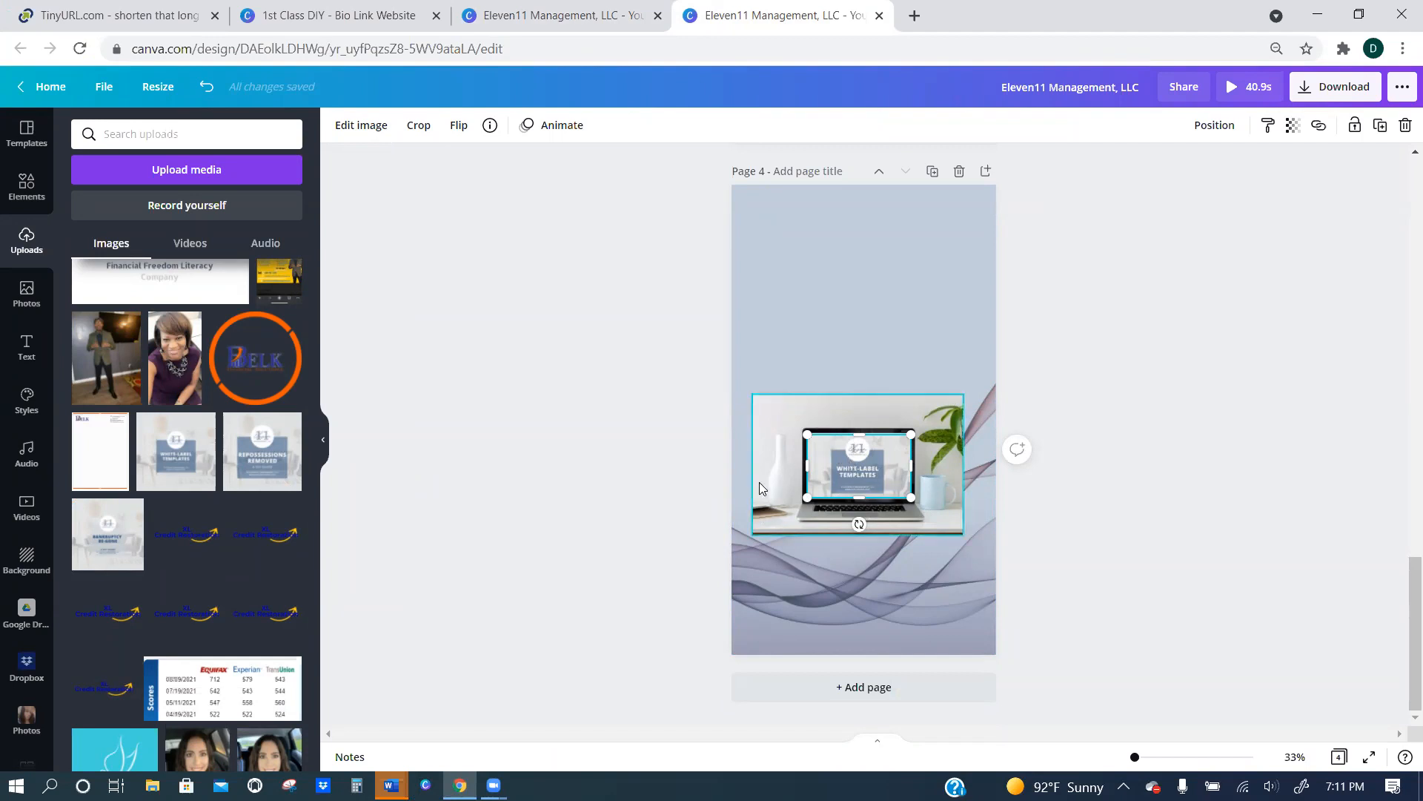
click(772, 433)
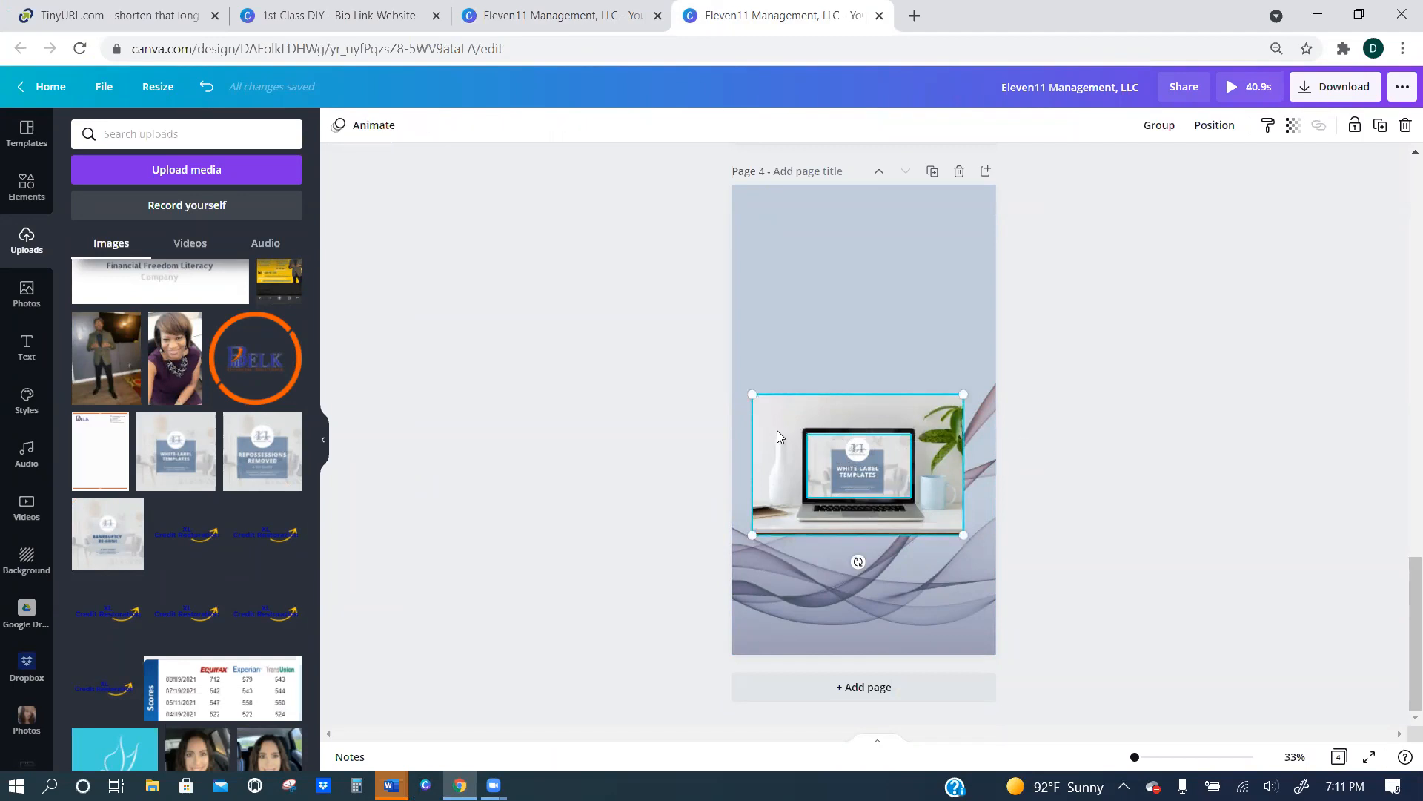
click(1159, 124)
drag(886, 409, 900, 514)
drag(899, 616, 910, 625)
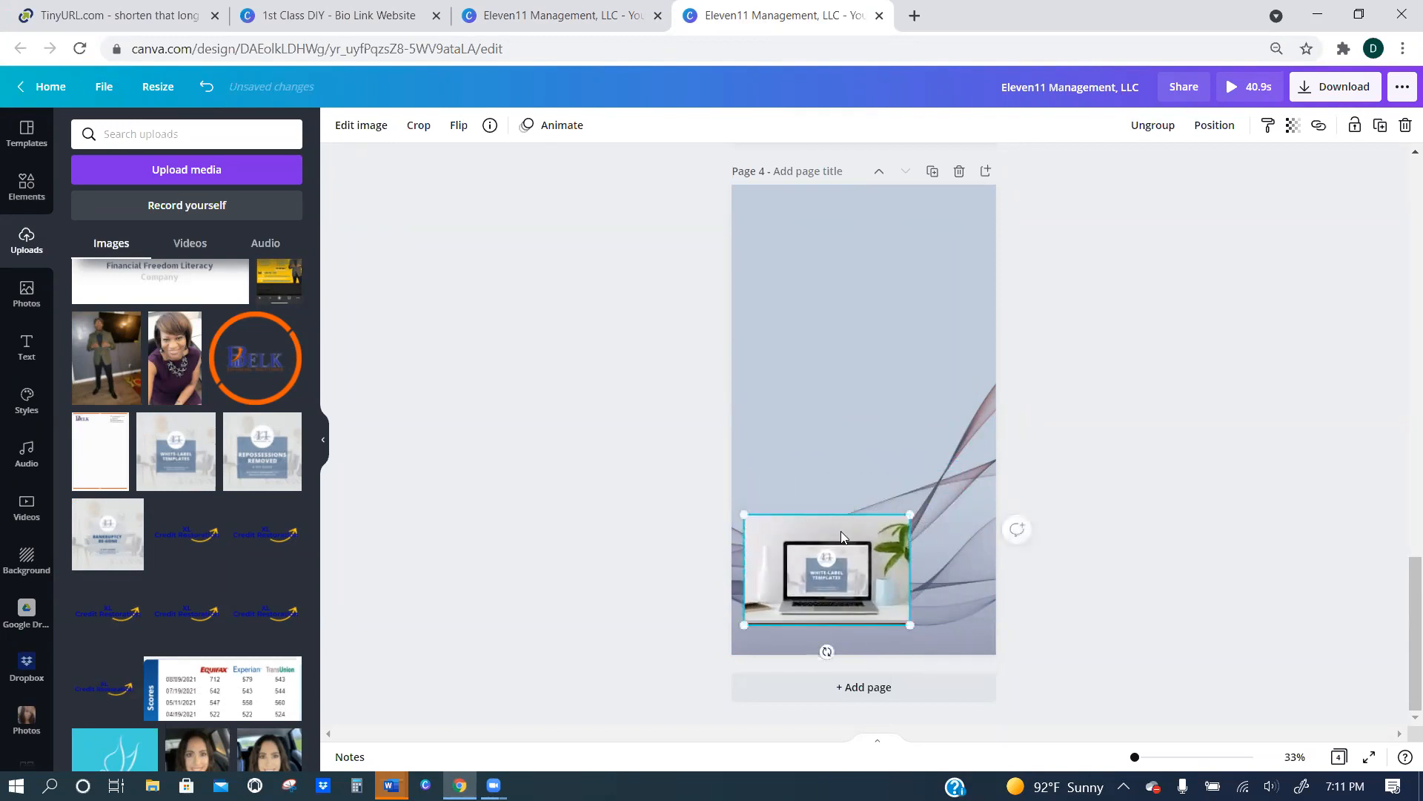
drag(841, 530, 843, 505)
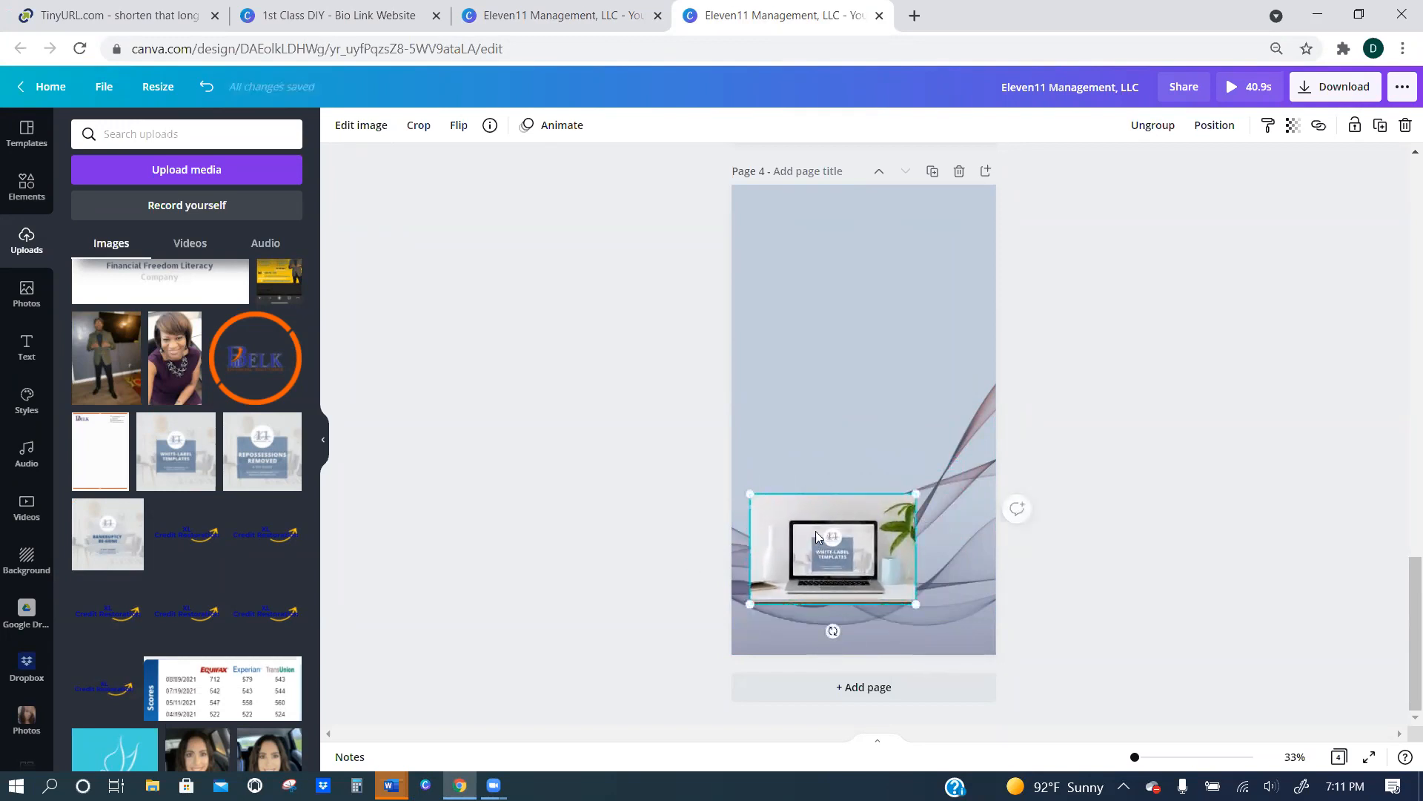
Add the mockup photo of a phone on a spiral notebook with a coffee cup to page 4 from the elements.
scroll(178, 430, up, 4)
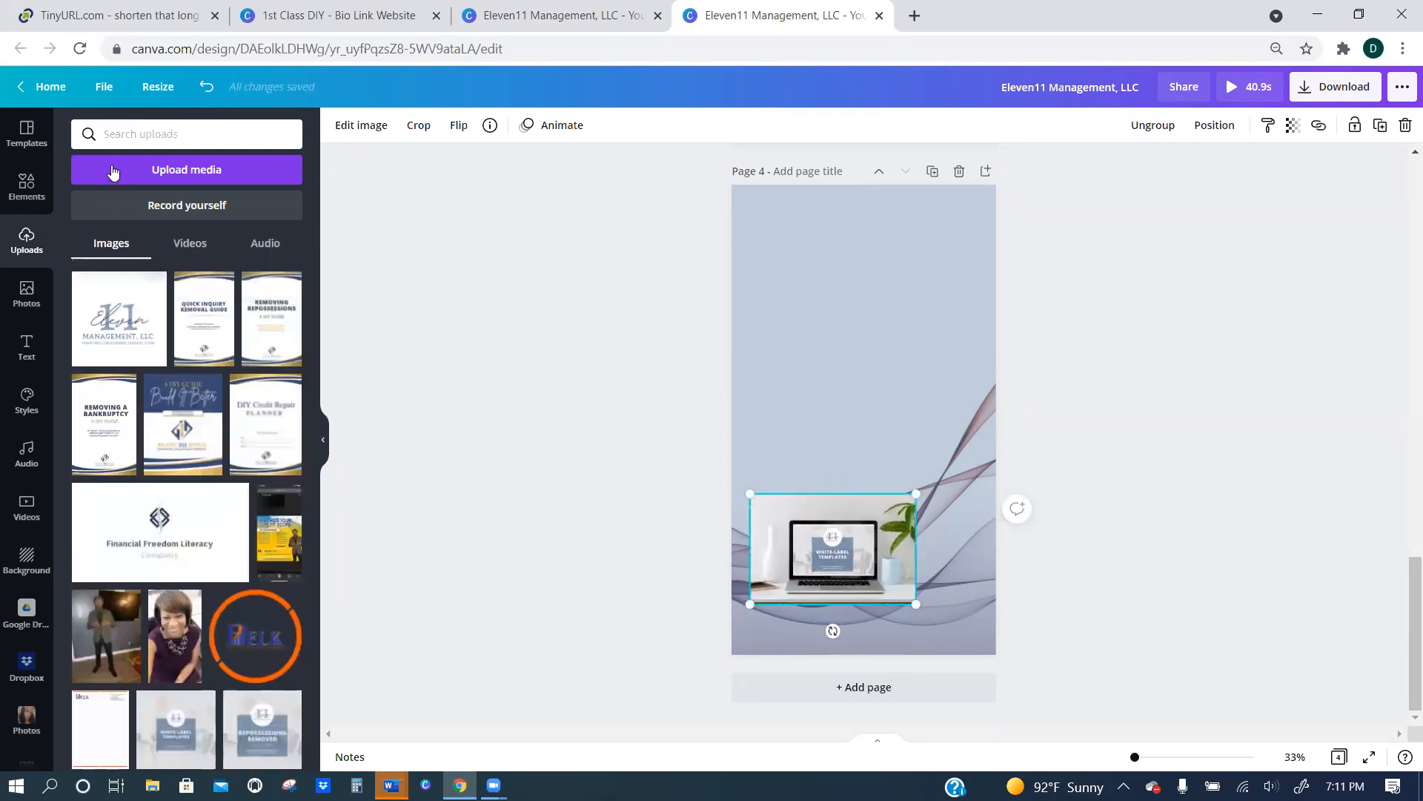
click(27, 187)
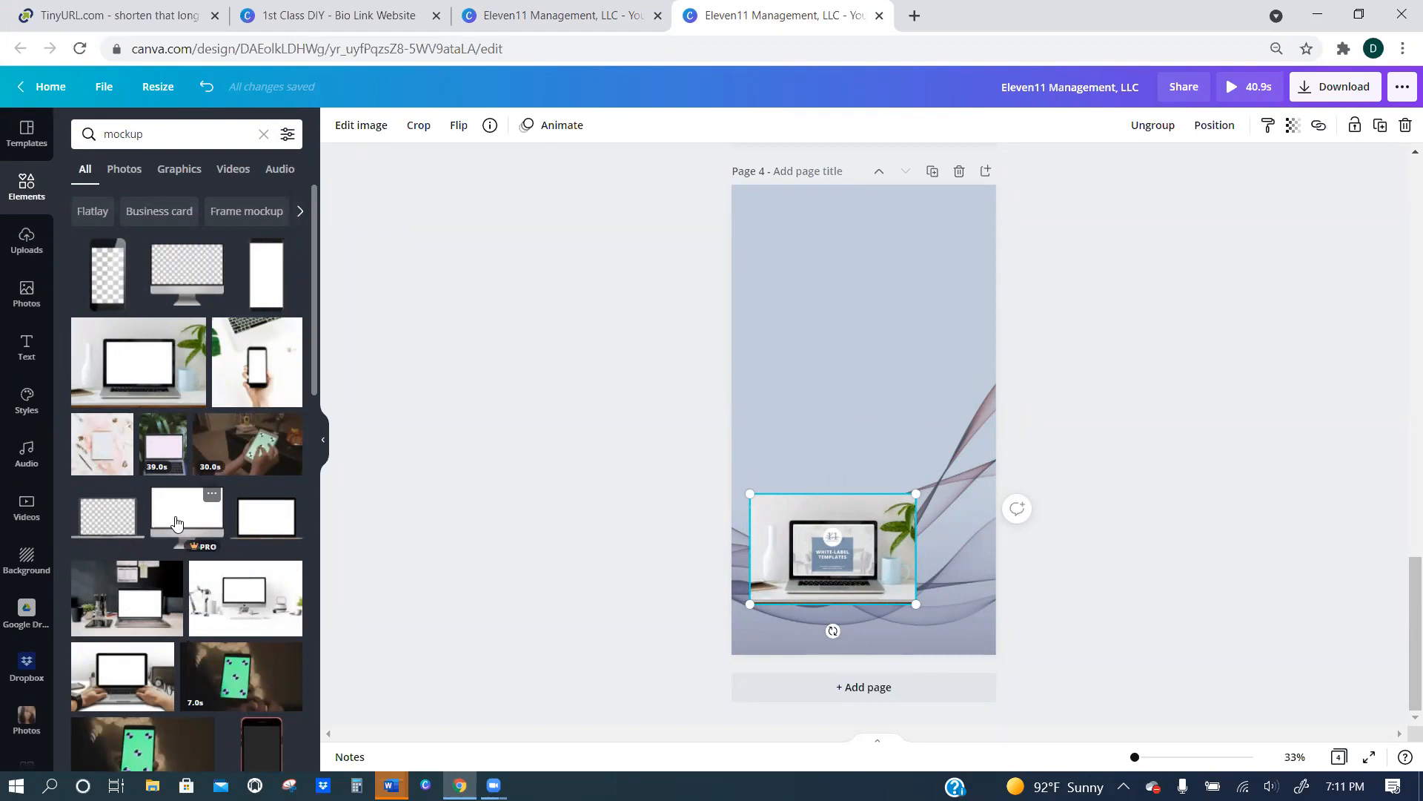
scroll(178, 519, down, 5)
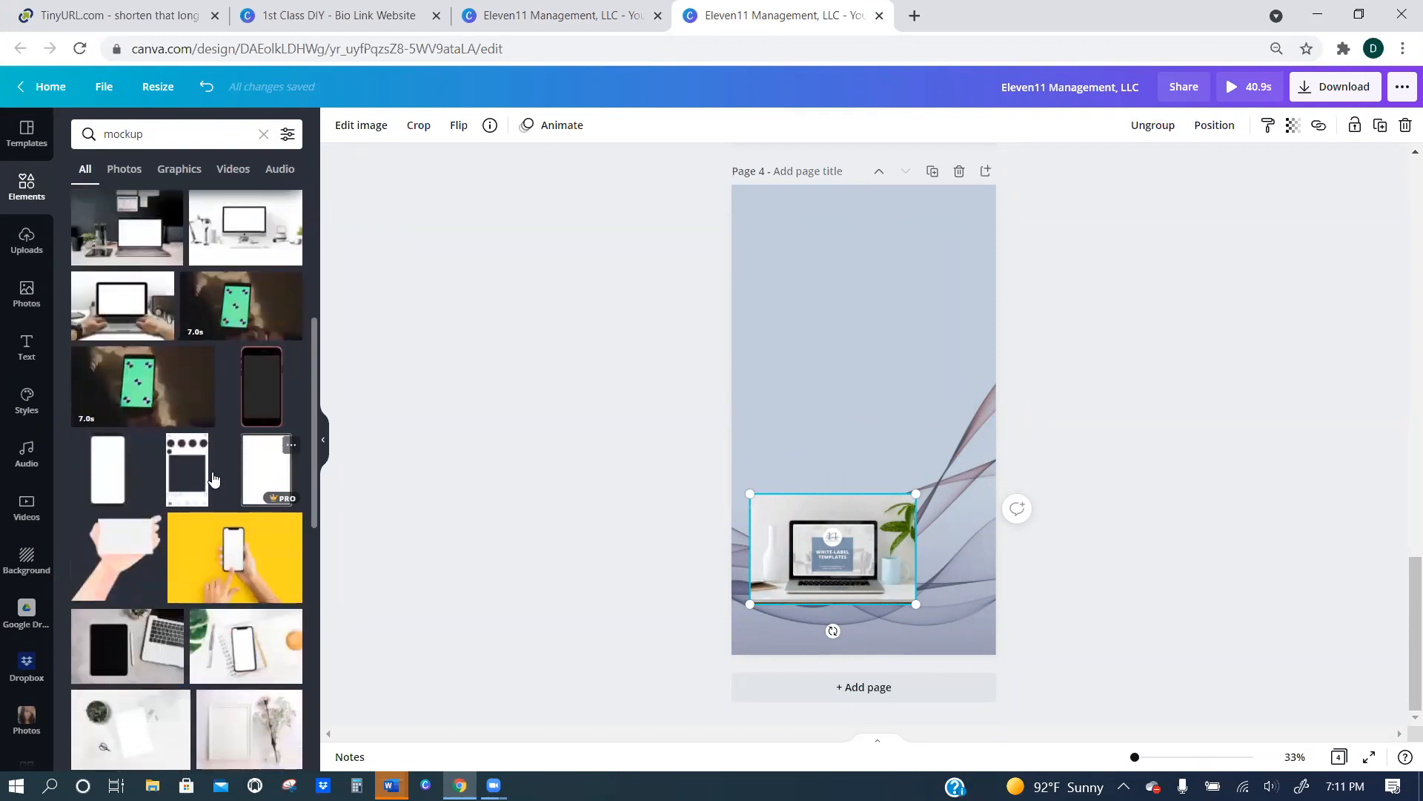
click(239, 653)
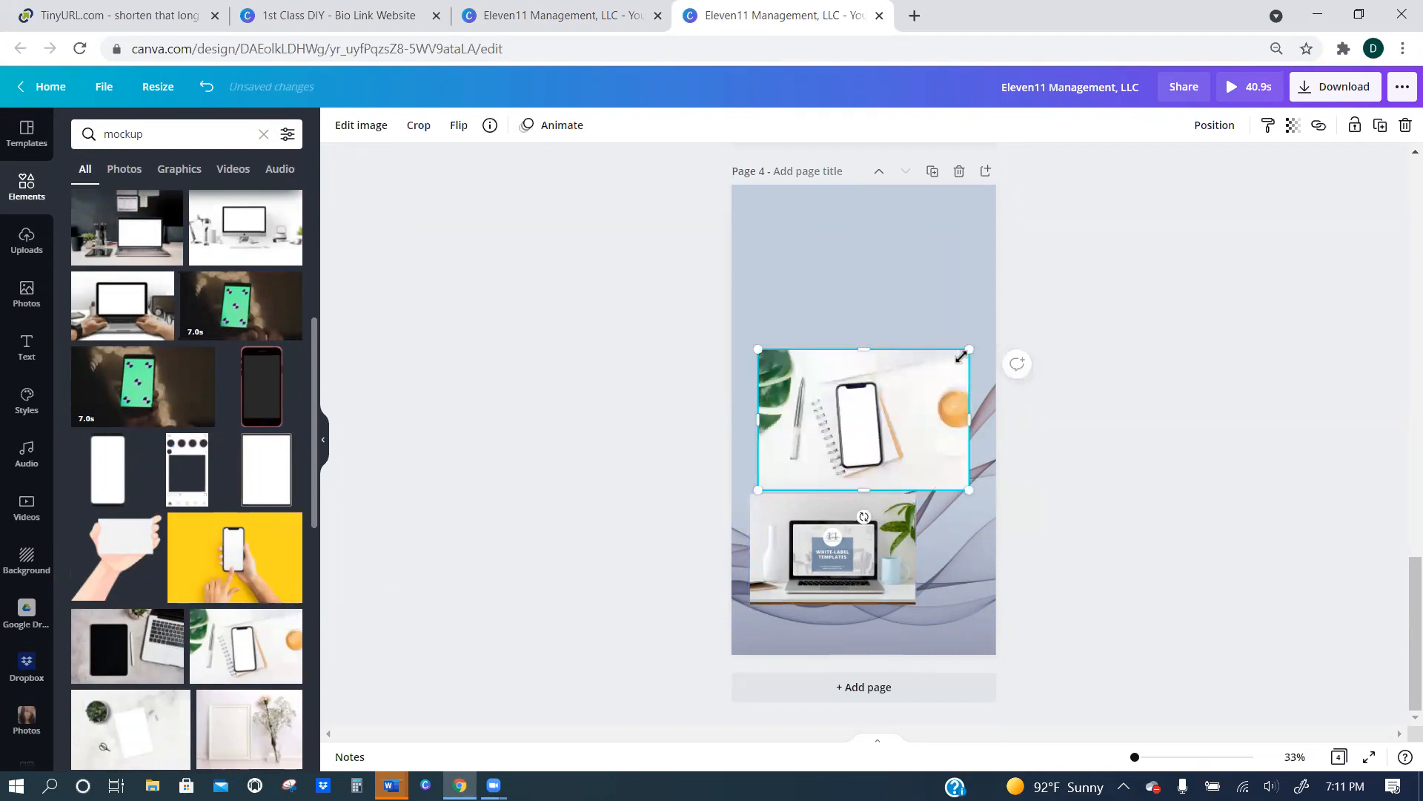
Add the uploaded White-Label Templates image to page 4, narrow it to phone proportions and place it over the phone's screen.
click(27, 241)
scroll(185, 371, down, 4)
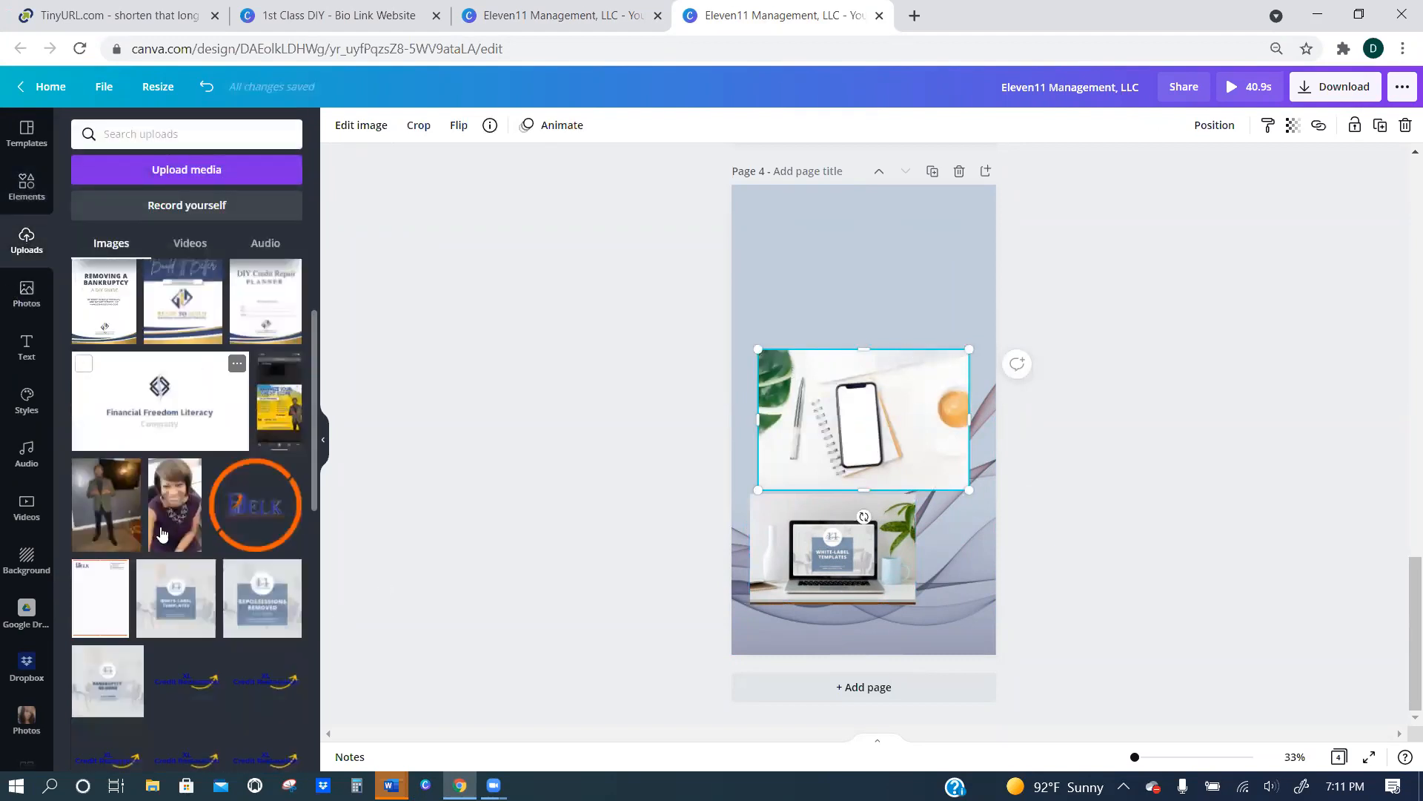
click(186, 370)
drag(864, 395, 864, 386)
drag(863, 445, 855, 491)
drag(877, 387, 880, 392)
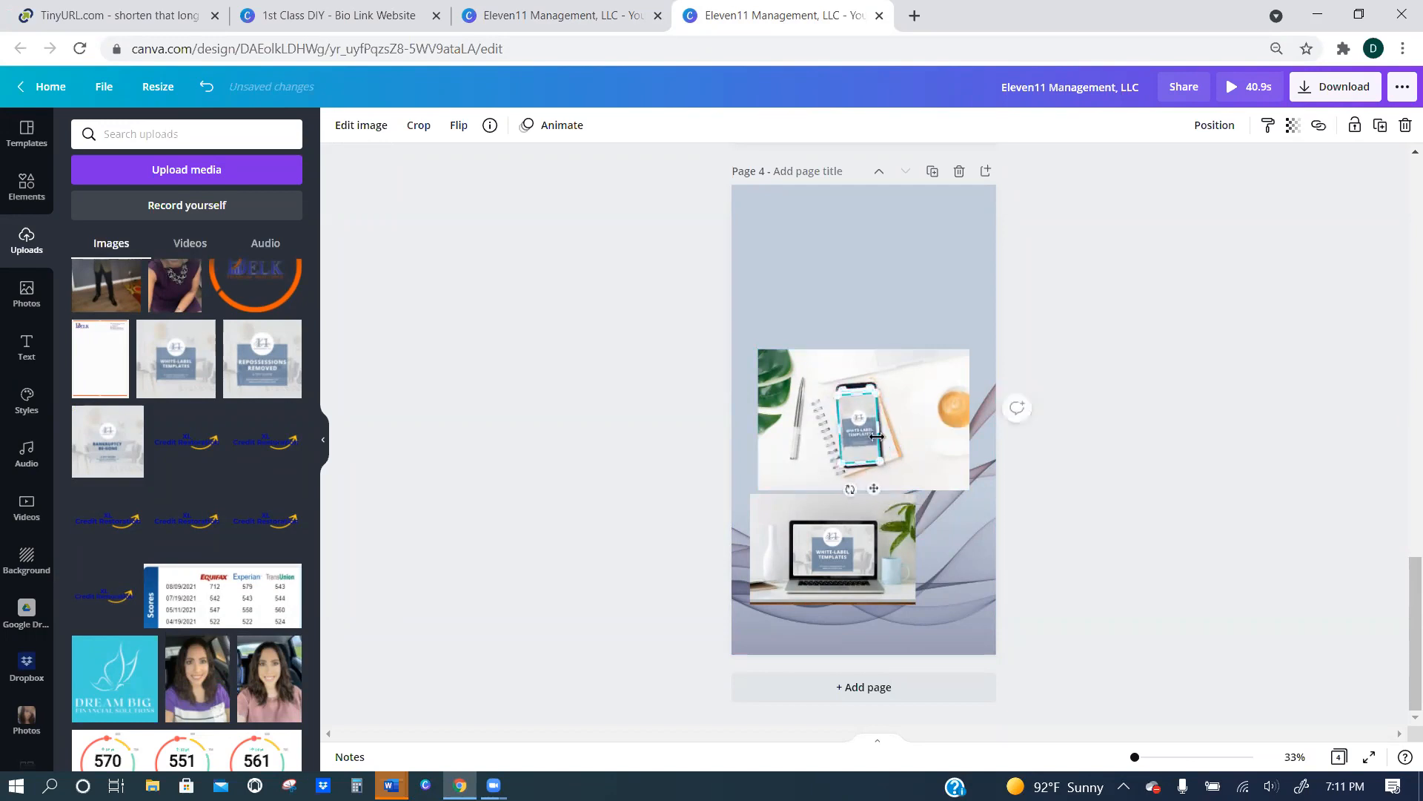
Fine-tune the position and tilt of the White-Label Templates image so it sits straight inside the phone screen.
drag(857, 440, 856, 438)
drag(851, 487, 850, 486)
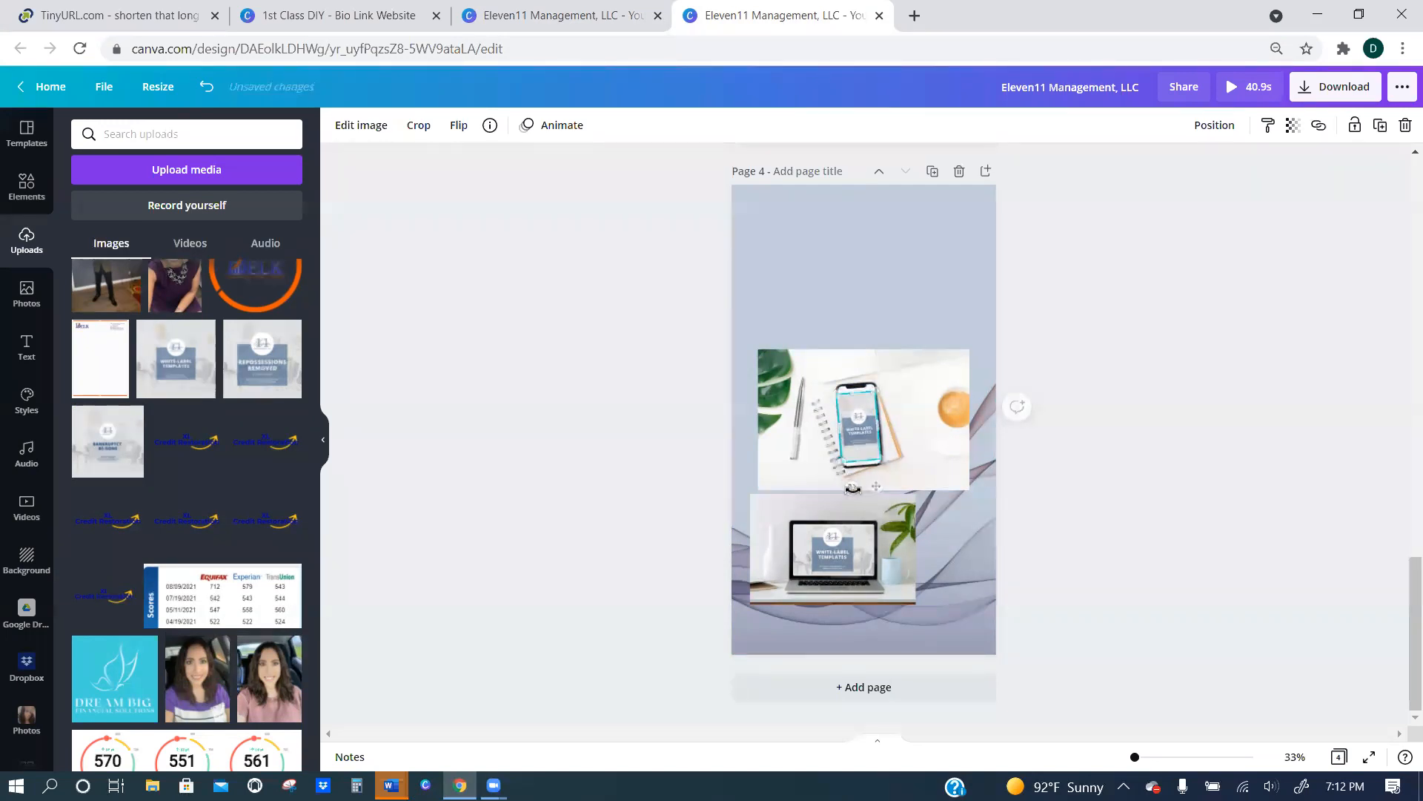
drag(844, 430, 844, 429)
click(1150, 757)
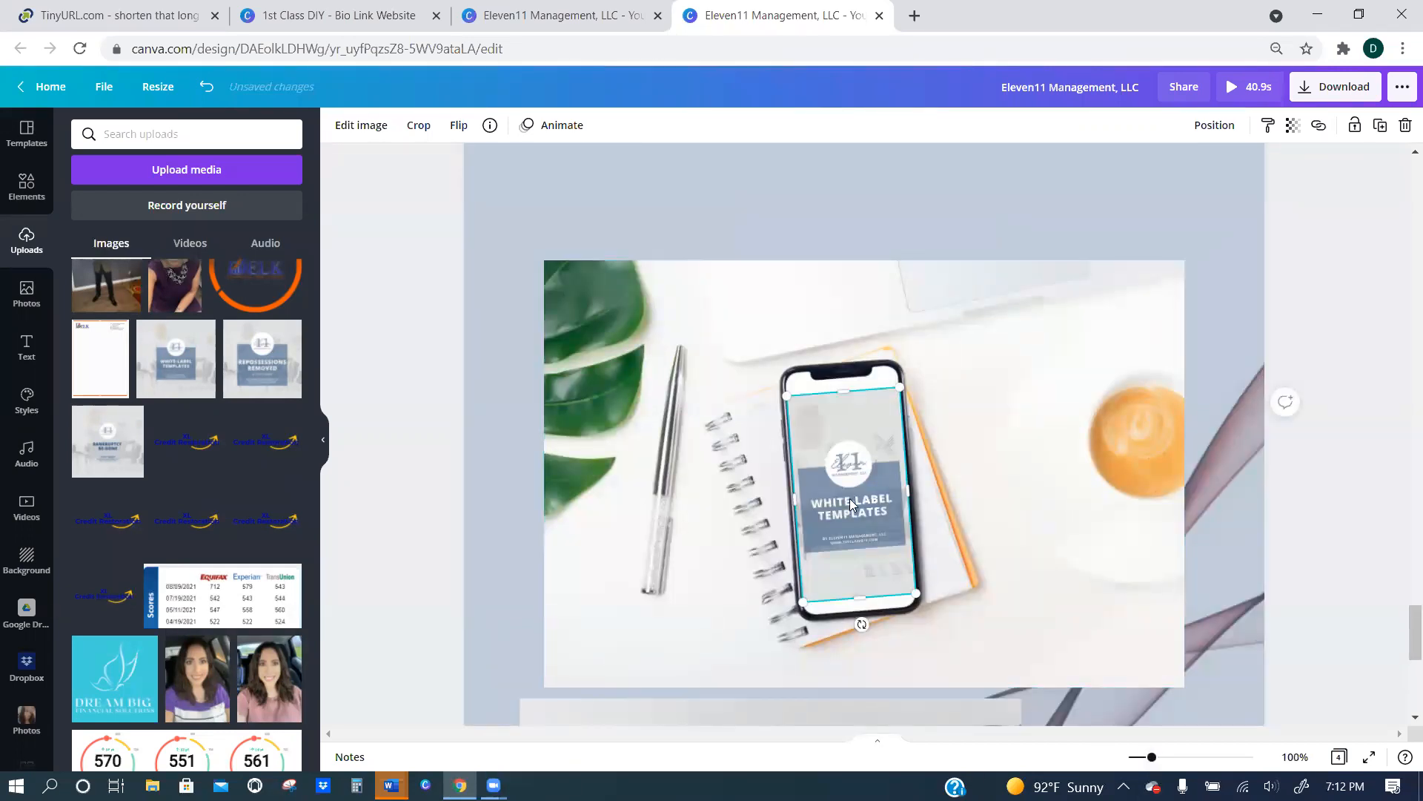
drag(851, 502, 849, 501)
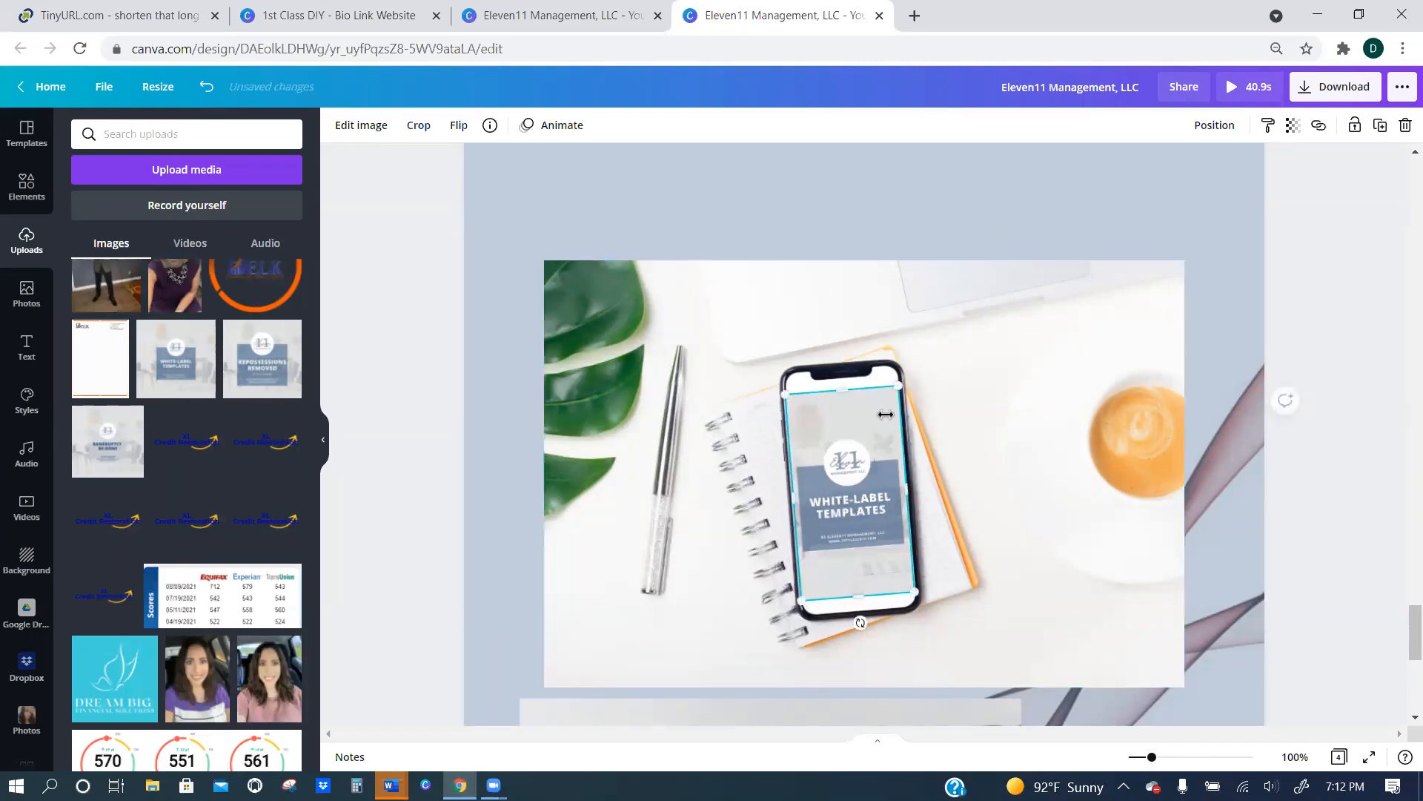
Group the White-Label Templates image with the phone photo.
shift+click(837, 363)
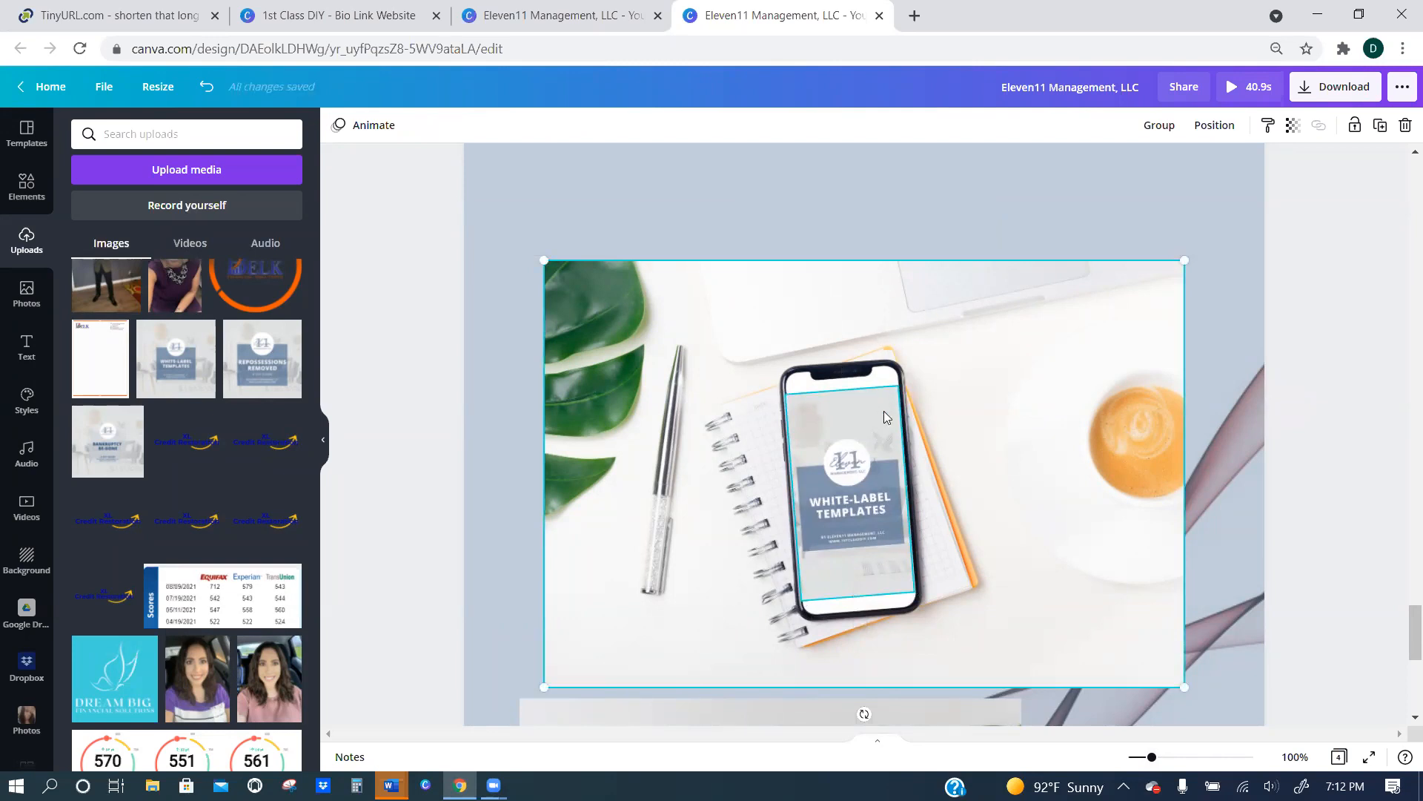
click(1160, 126)
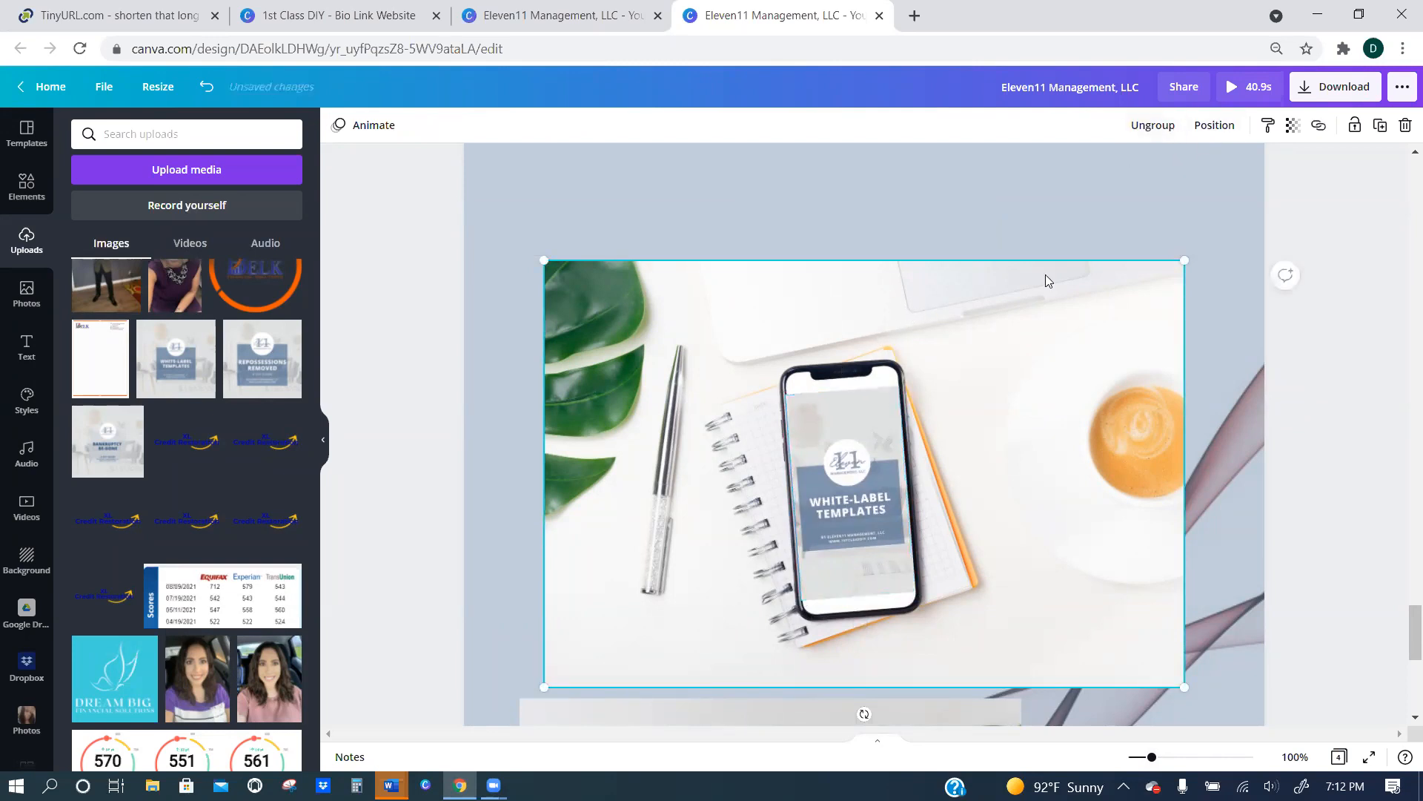
click(960, 334)
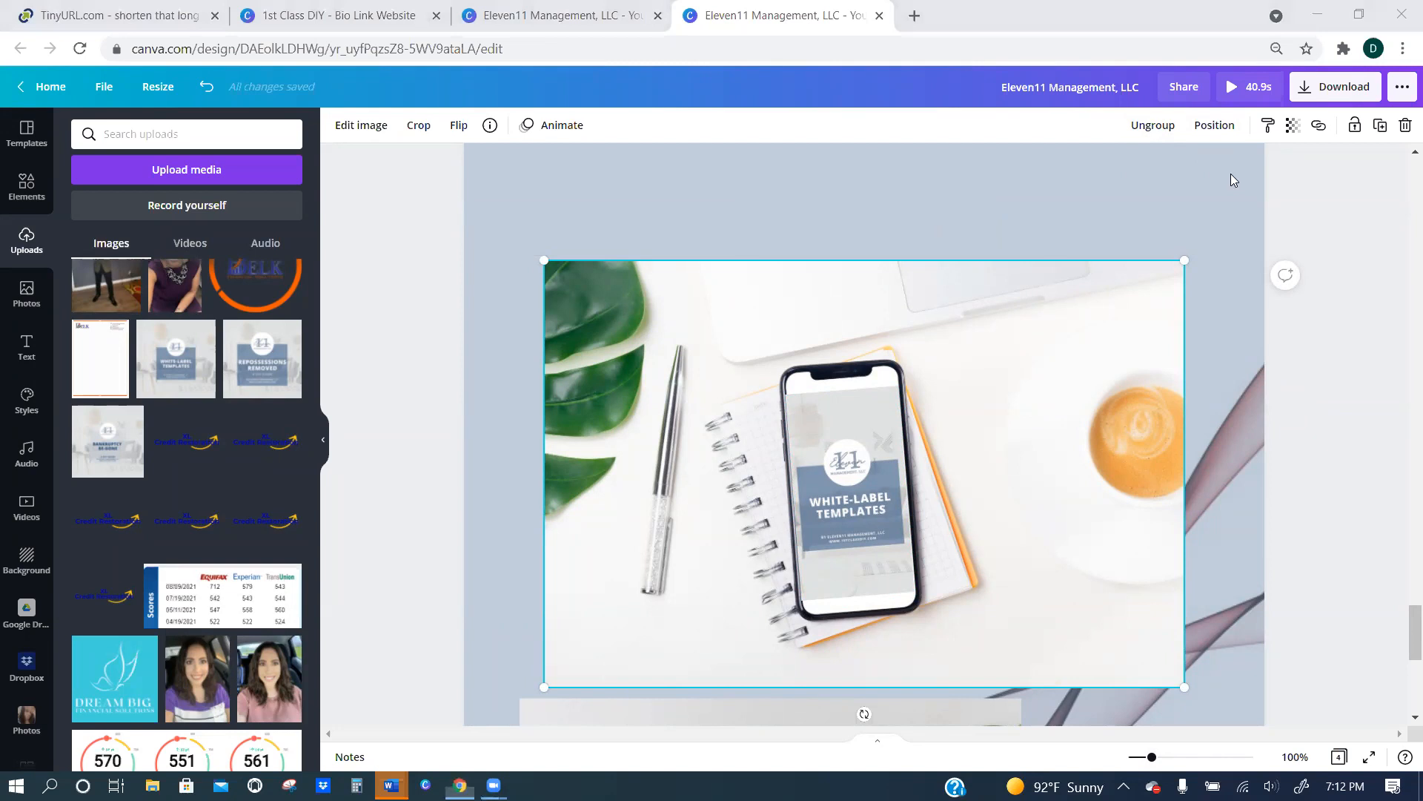
Resize the phone mockup group to about half the page width and place it above the laptop near page 4's right edge.
drag(1185, 261, 948, 419)
drag(801, 567, 1093, 516)
drag(1244, 360, 1194, 407)
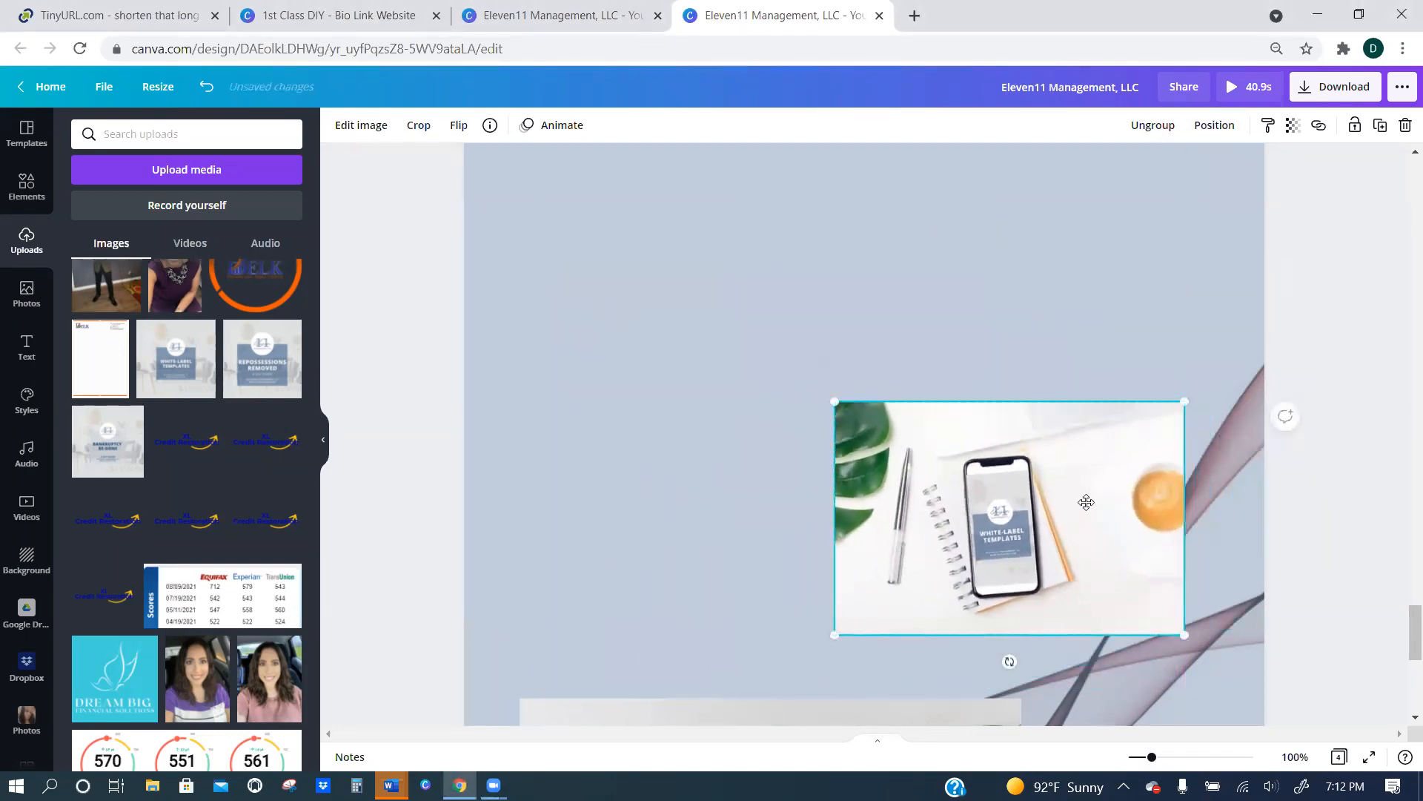
drag(1083, 499, 1129, 504)
drag(1154, 759, 1138, 757)
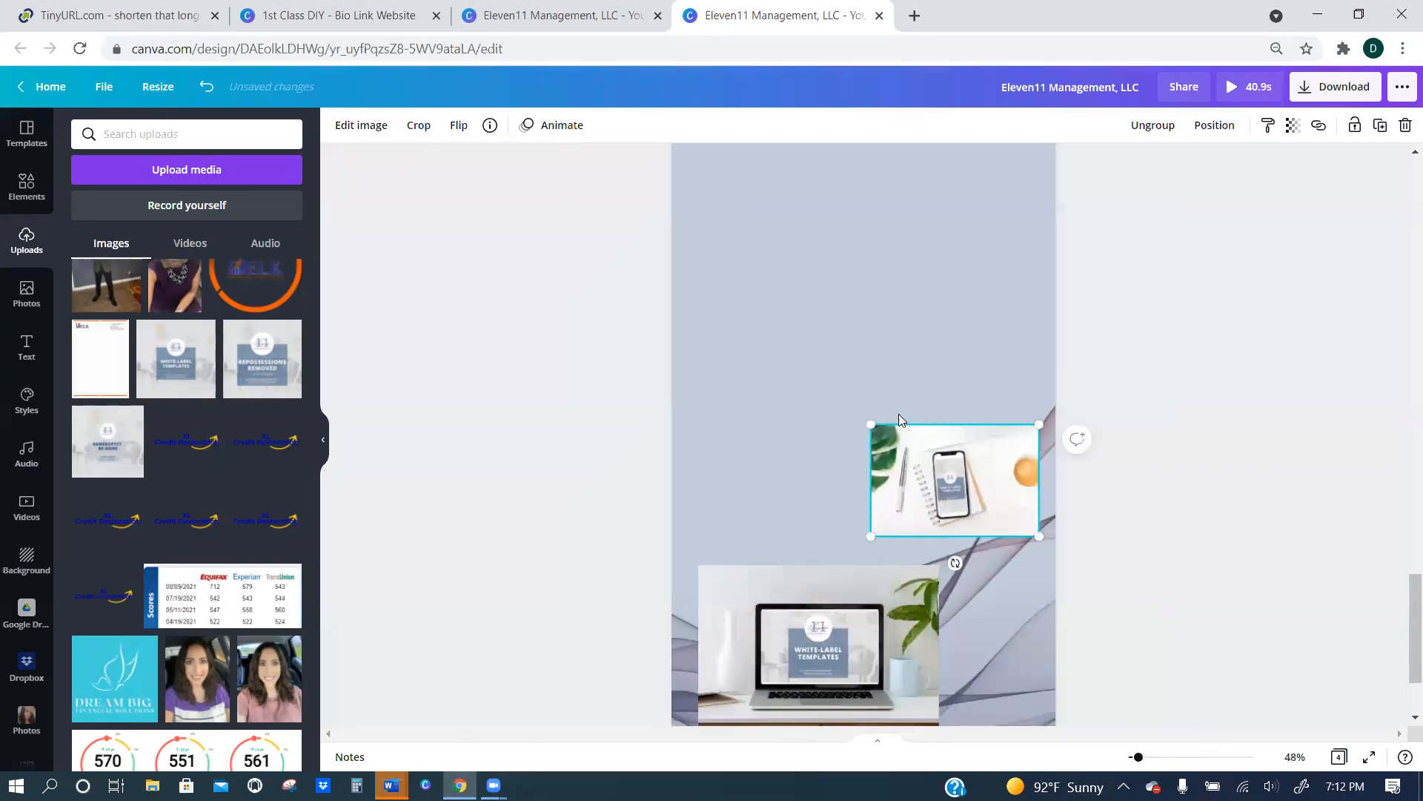
drag(867, 422, 829, 396)
Shrink the laptop mockup group slightly and shift it toward the left edge of page 4.
scroll(915, 572, down, 1)
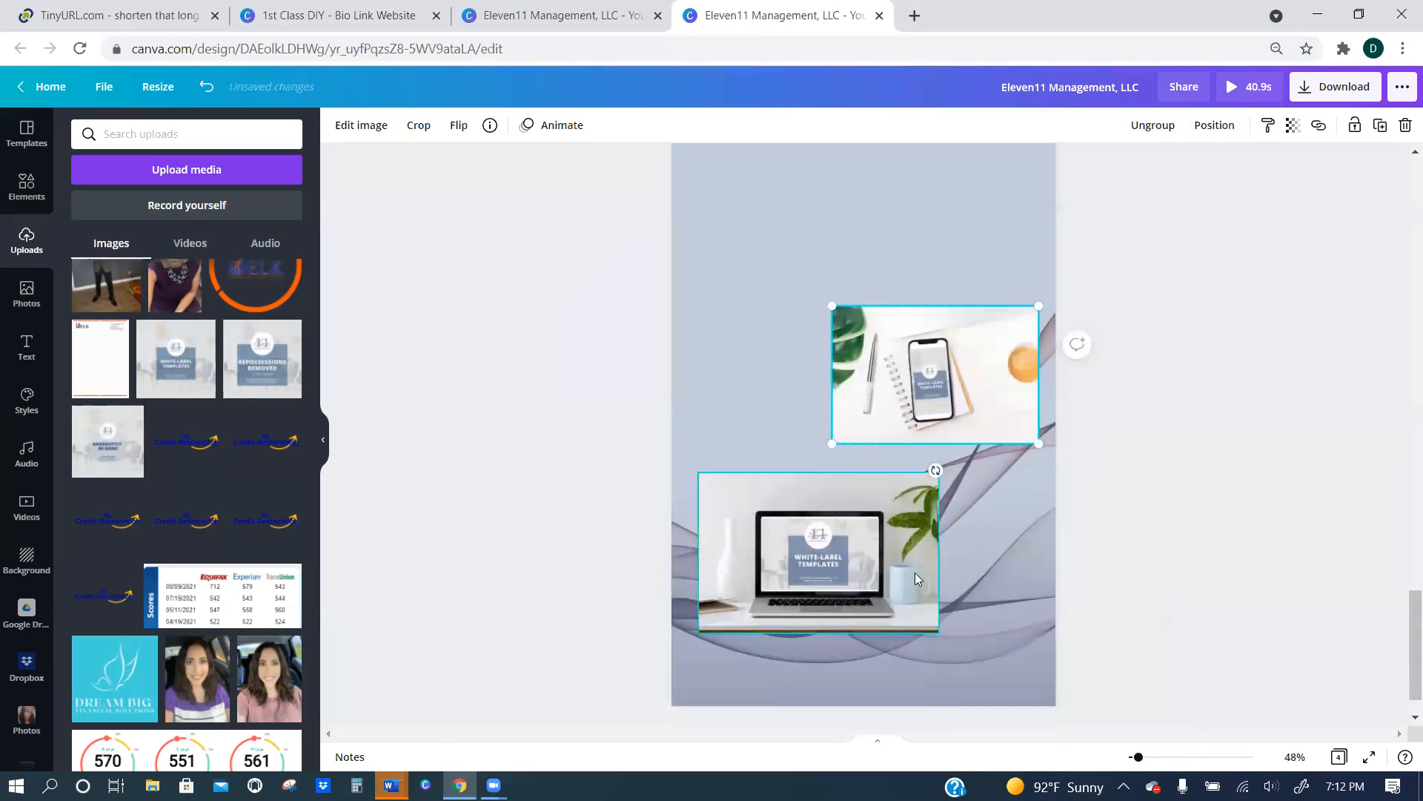
click(907, 535)
drag(938, 472, 903, 497)
drag(891, 564, 875, 566)
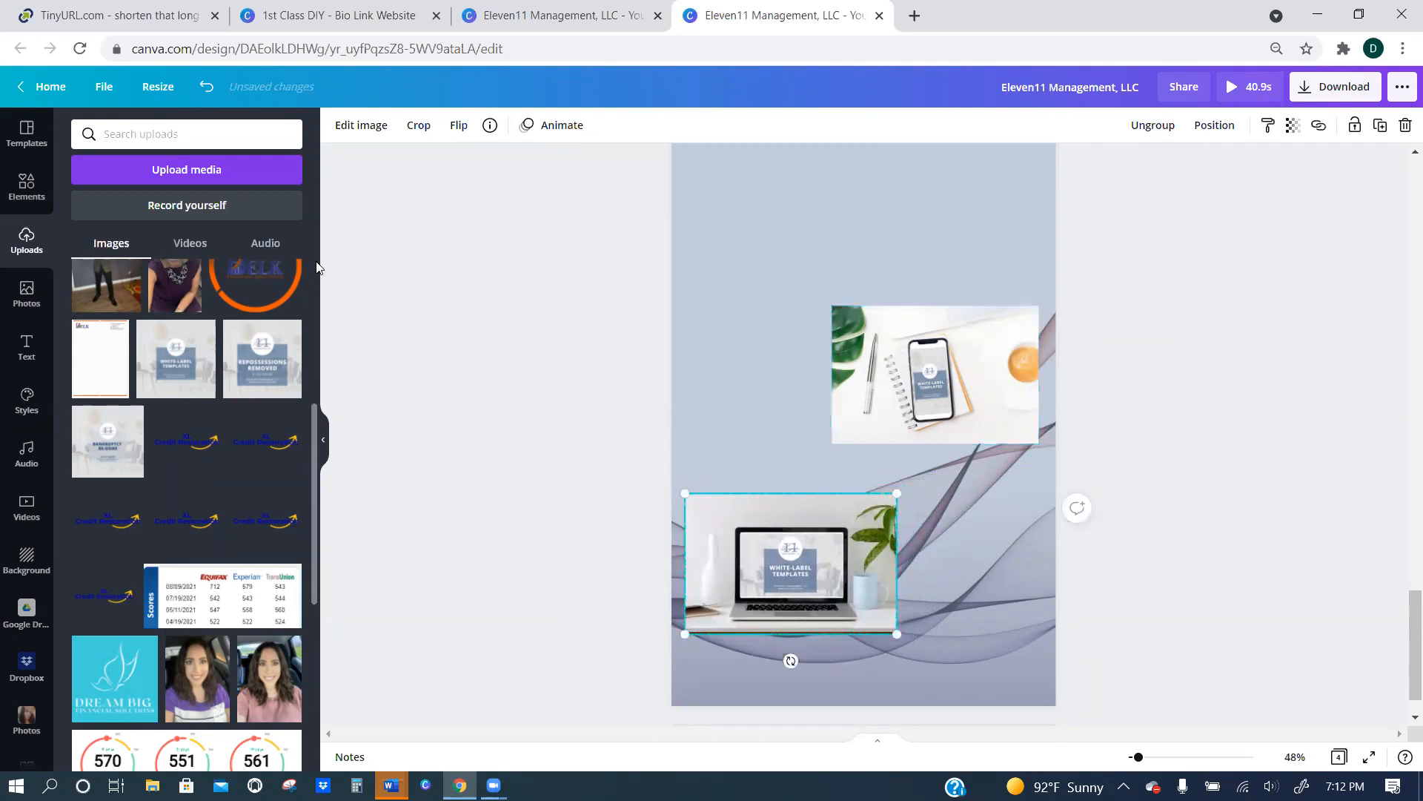
Search elements for "background", add the white crumpled-paper image, and crop it into a banner about 864 px wide near page 4's upper edge.
click(22, 194)
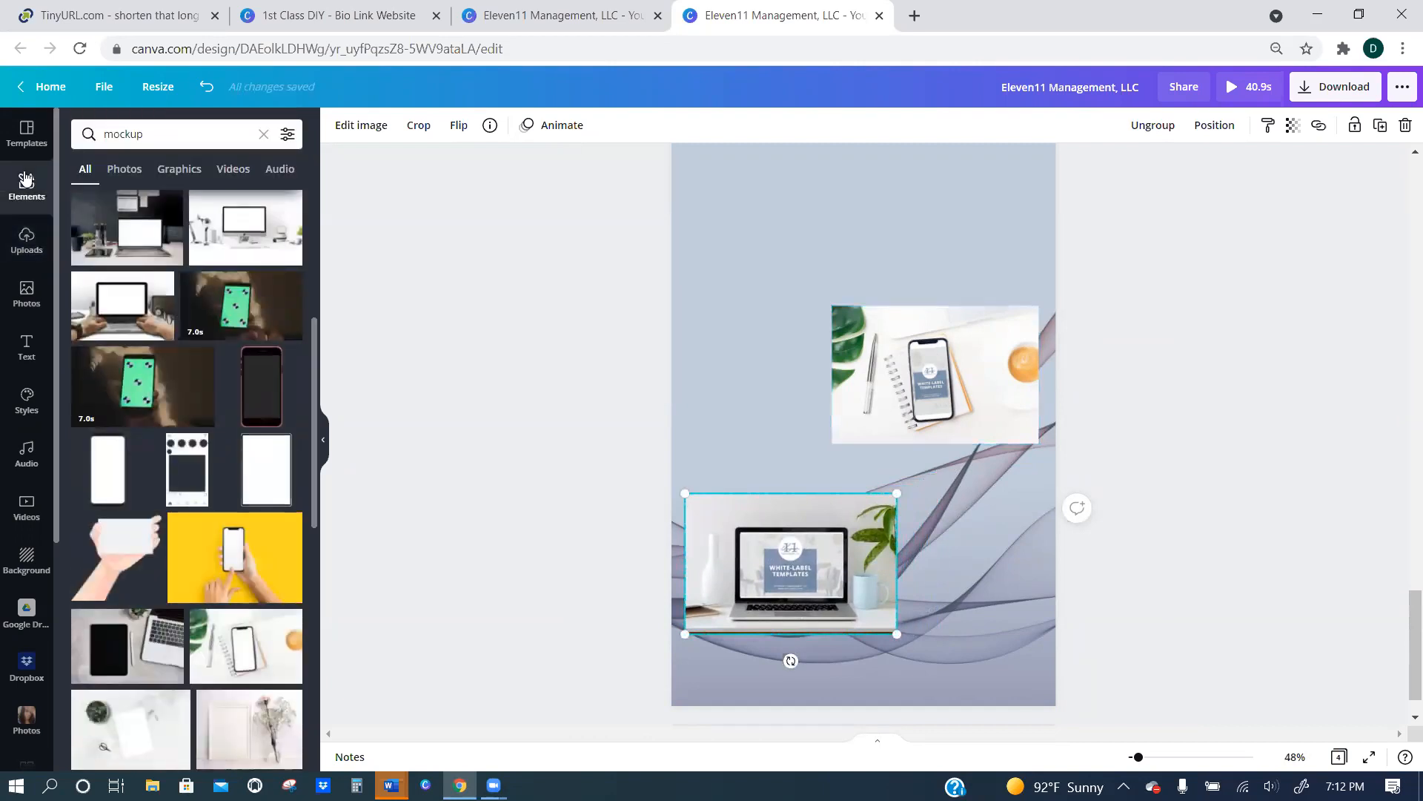
click(178, 132)
text(background)
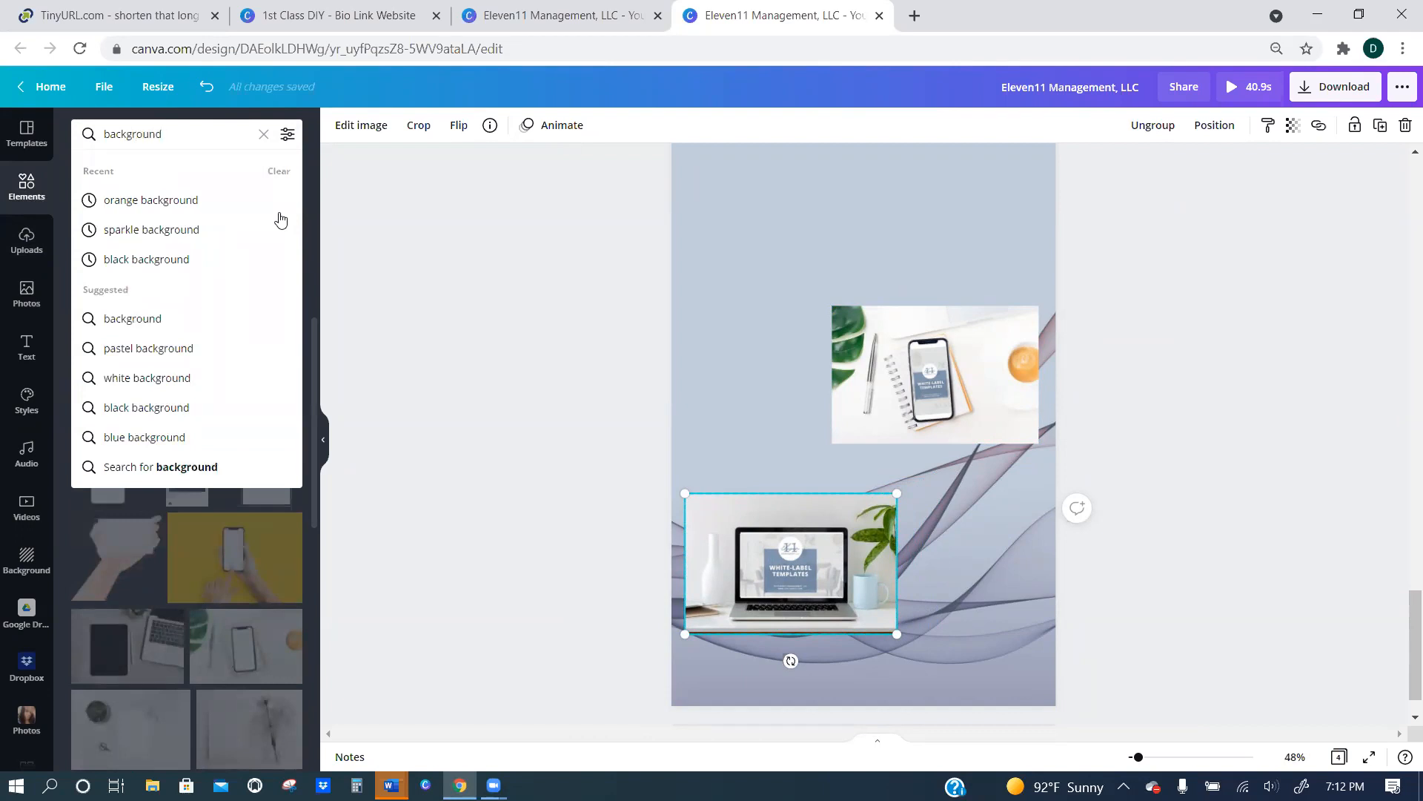
key(Return)
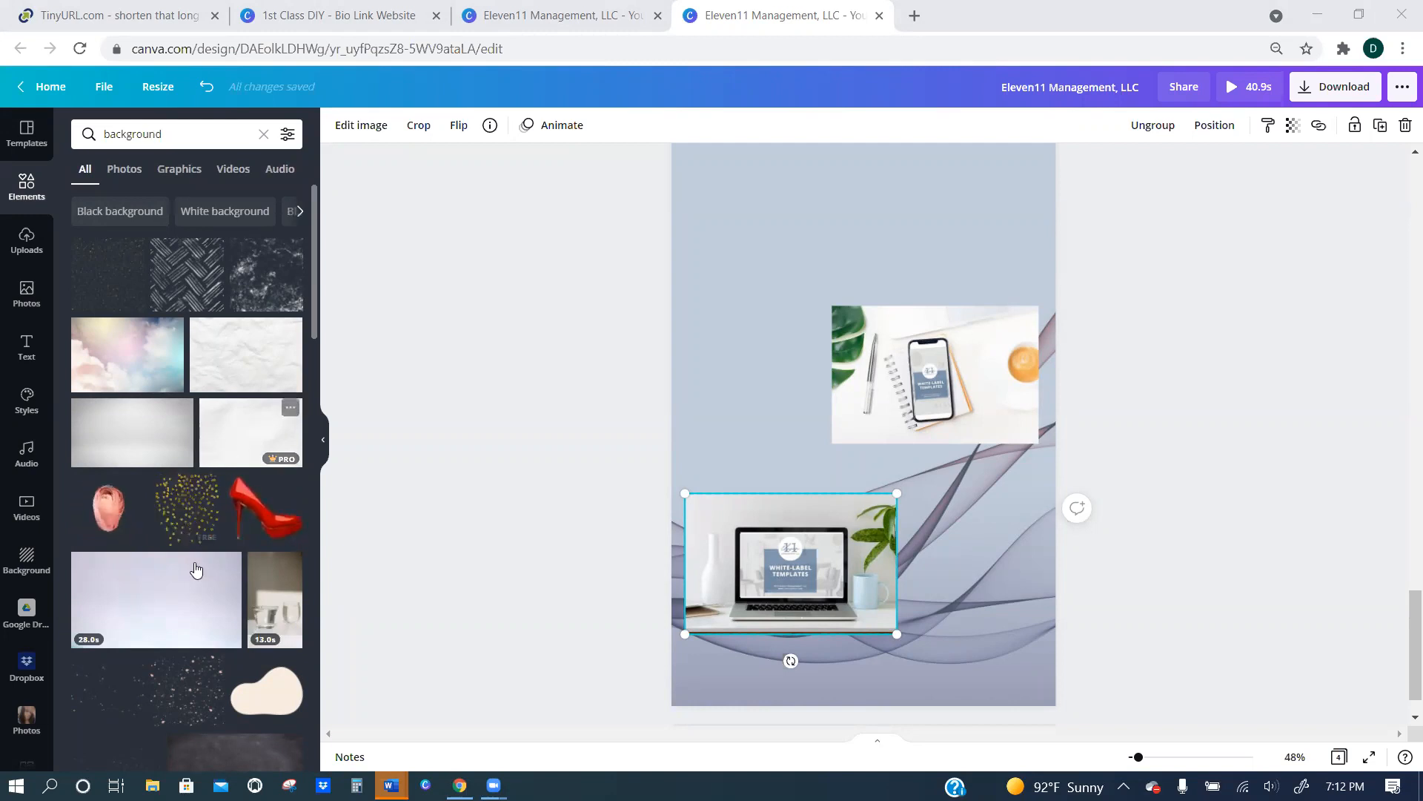
click(239, 445)
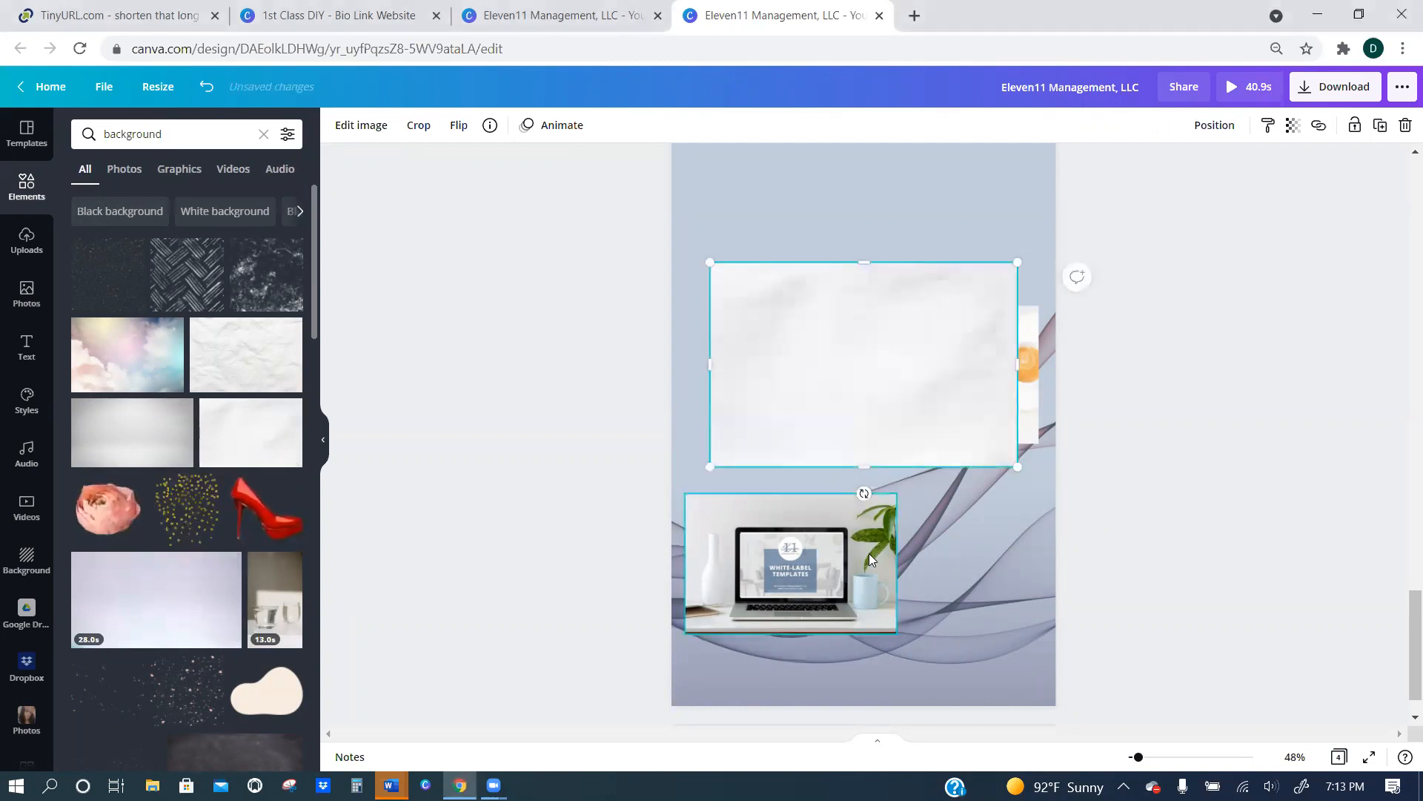
drag(862, 467, 854, 313)
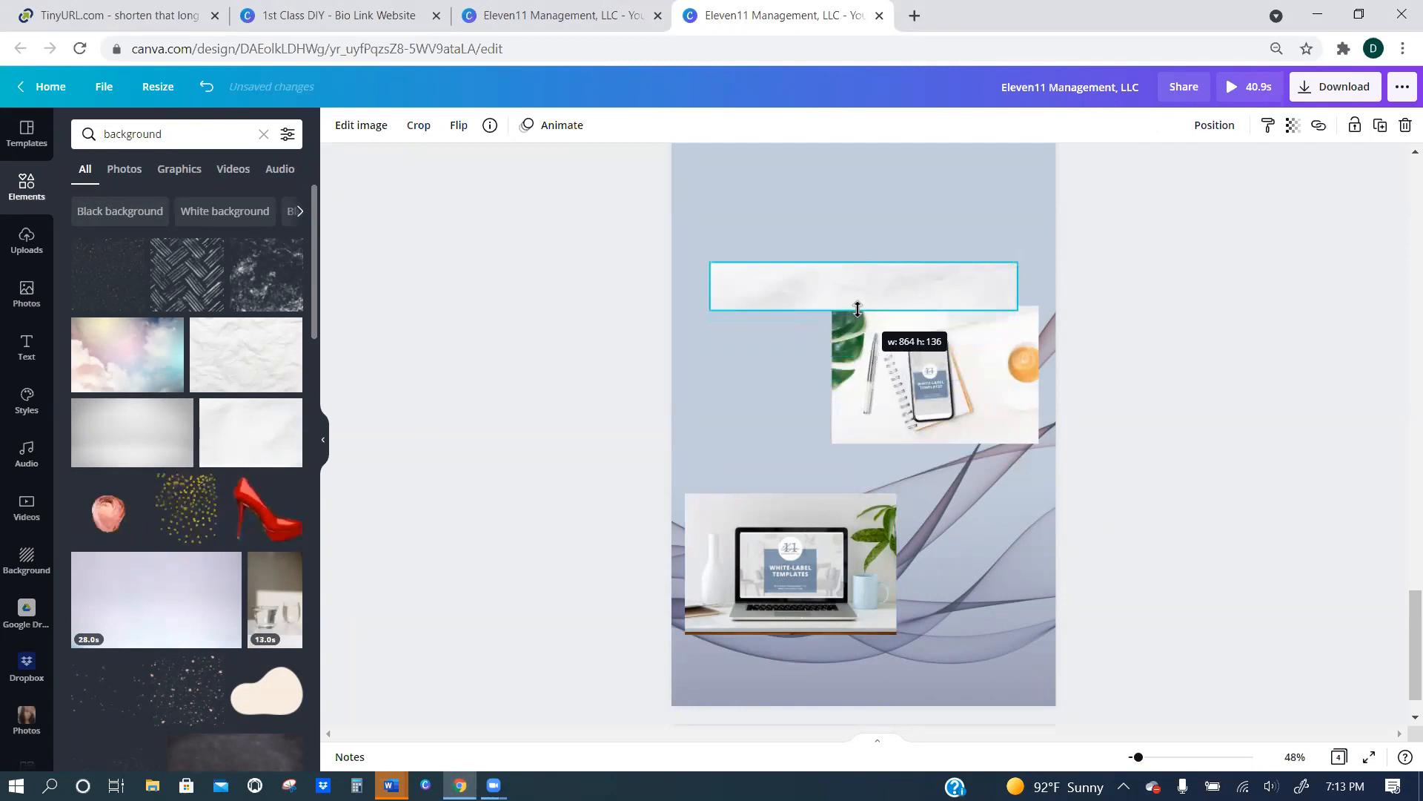
drag(893, 220, 893, 207)
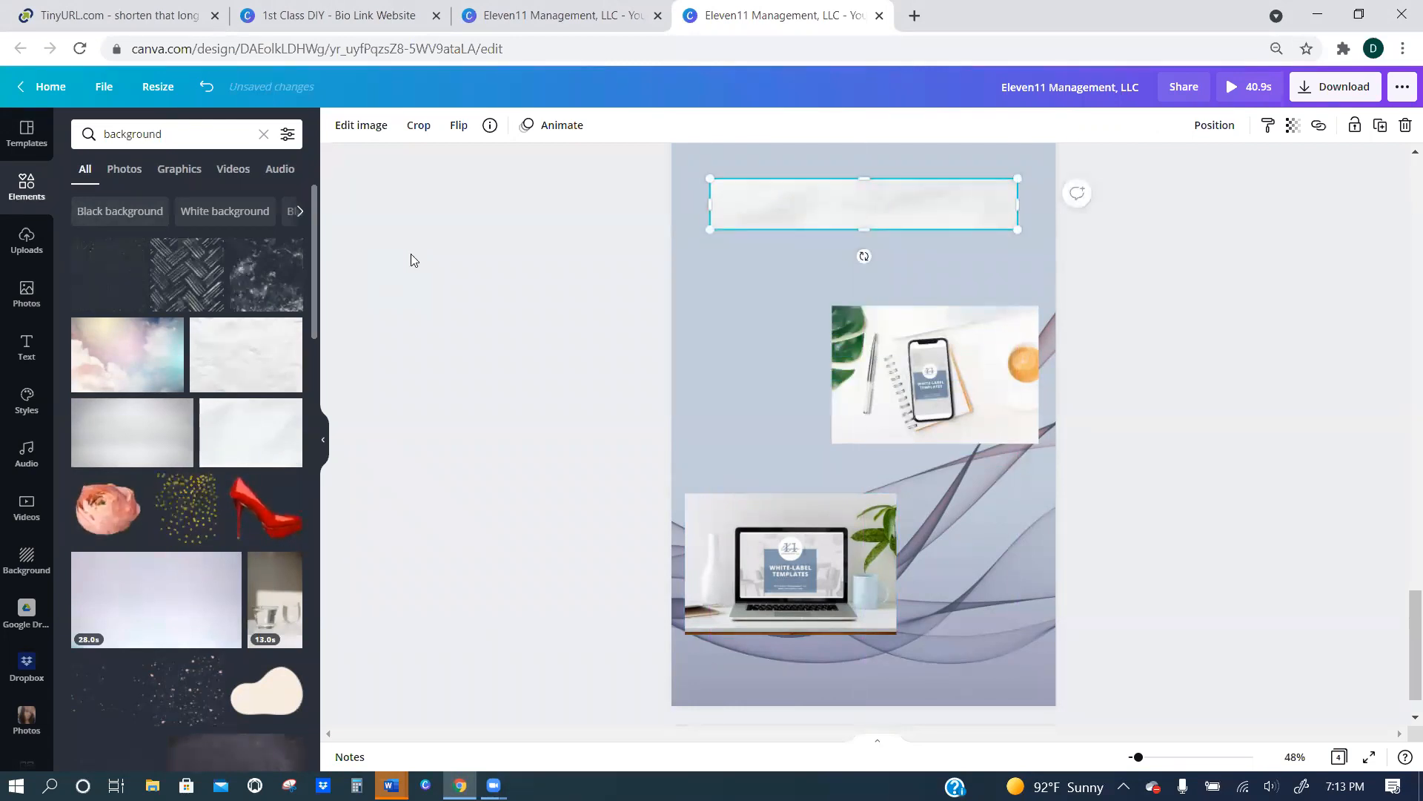
Add a heading reading "E-Books" centred on the white paper banner.
click(28, 349)
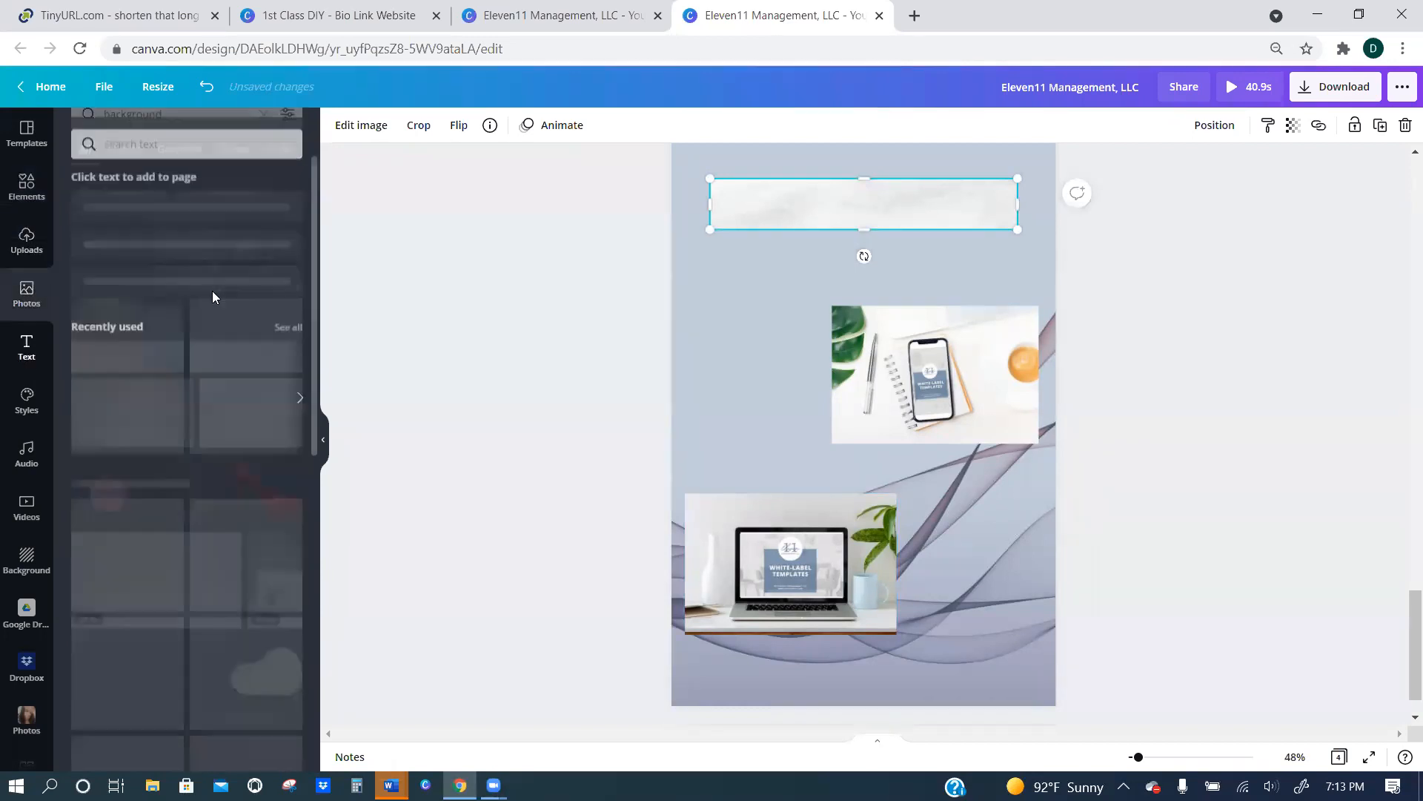
click(149, 216)
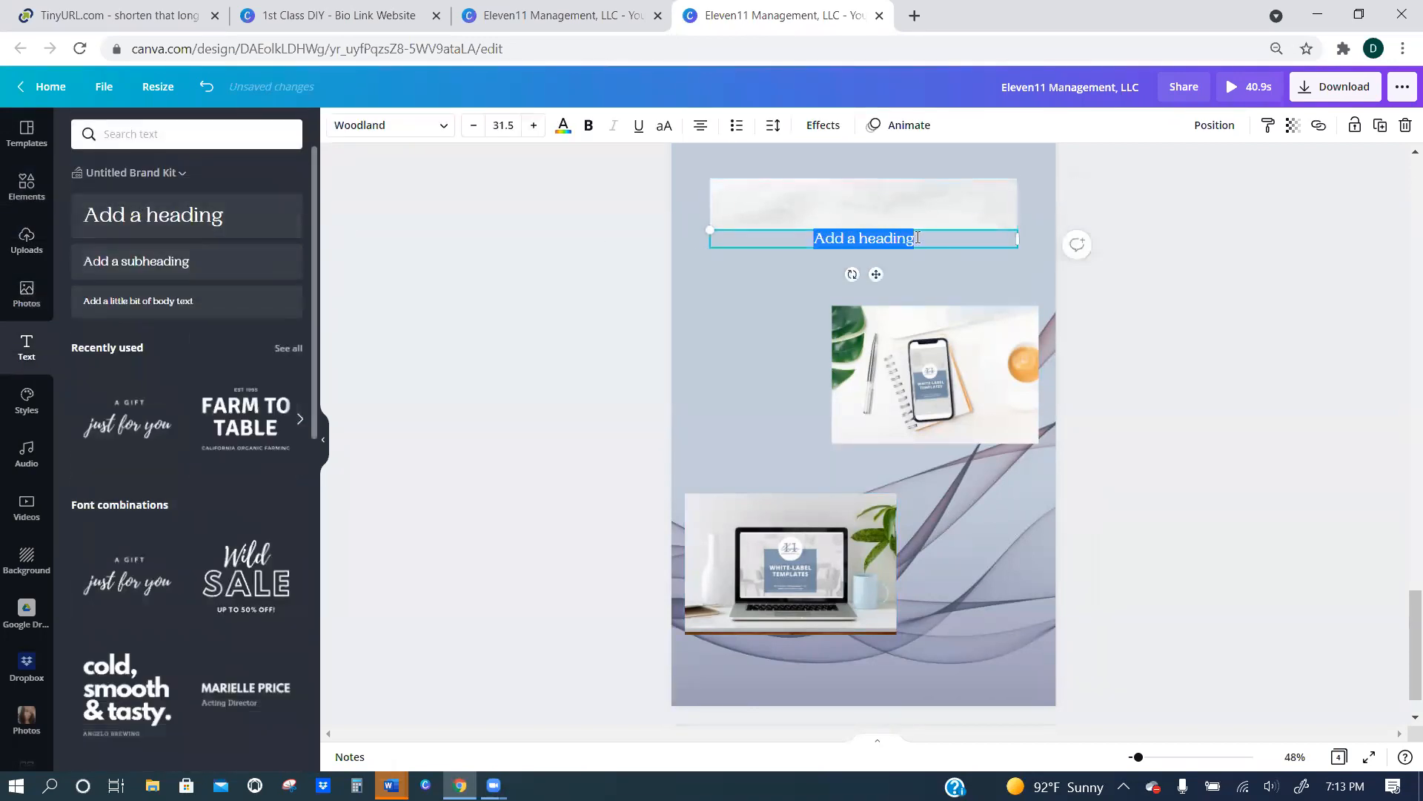
drag(929, 217, 927, 183)
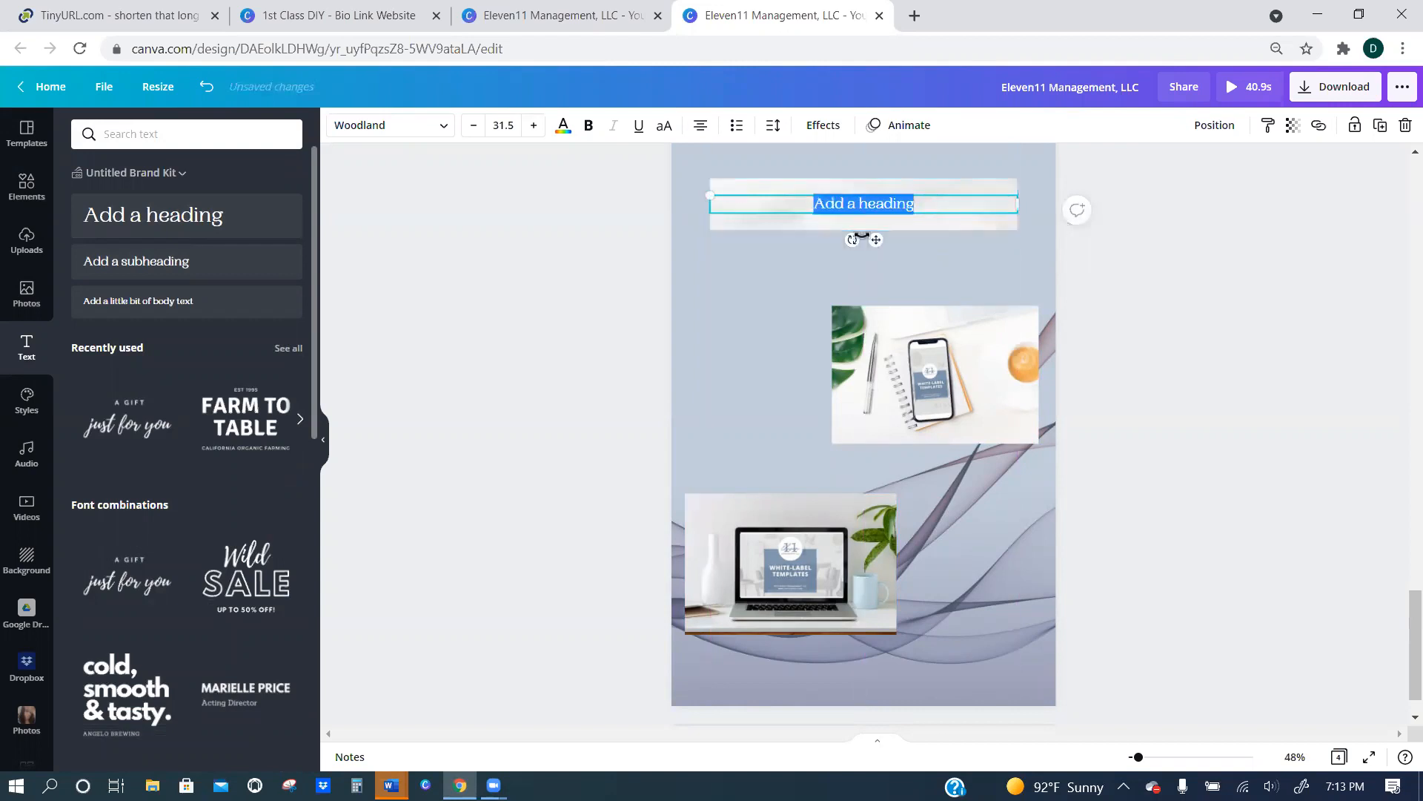
text(C)
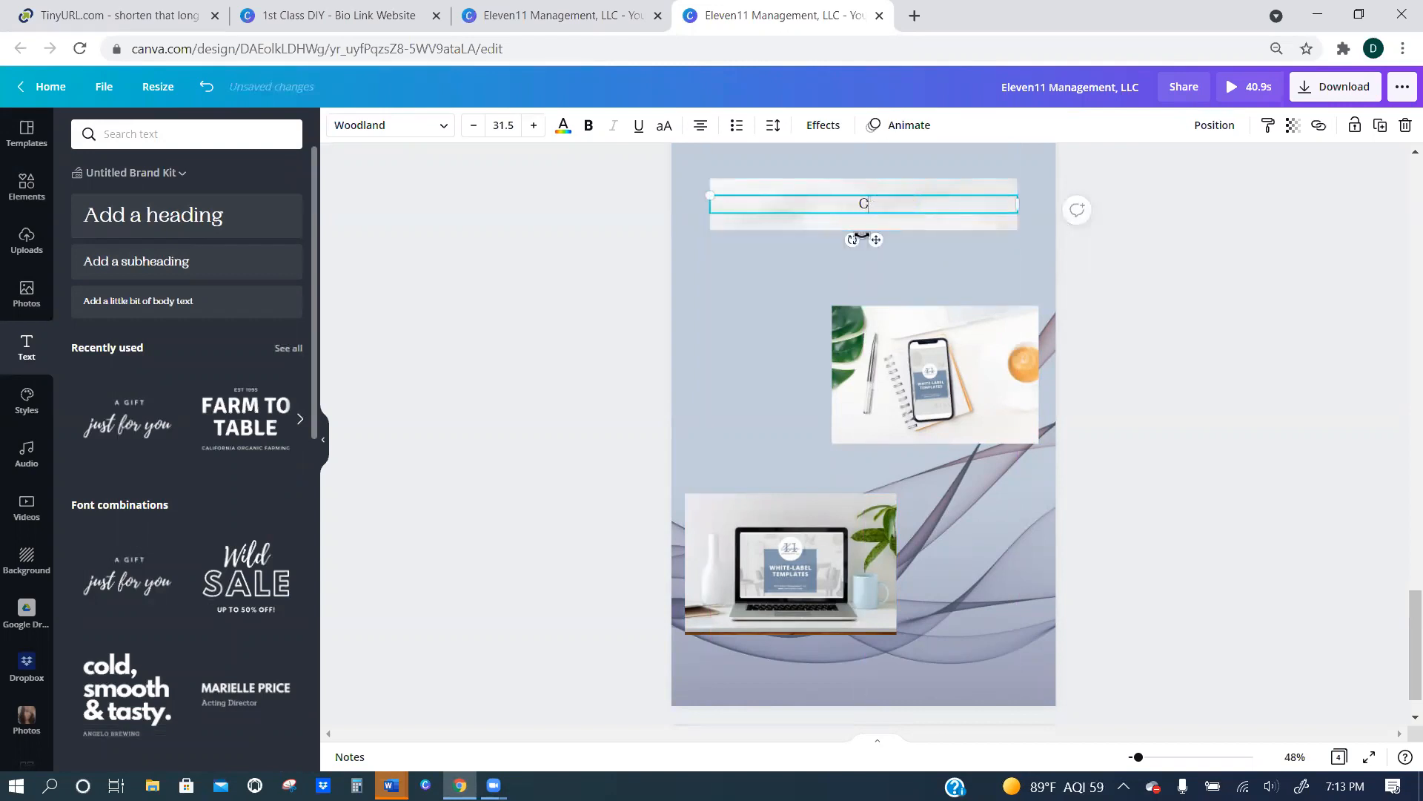
text(ra)
key(BackSpace)
key(BackSpace)
key(BackSpace)
text(E-Books)
click(755, 309)
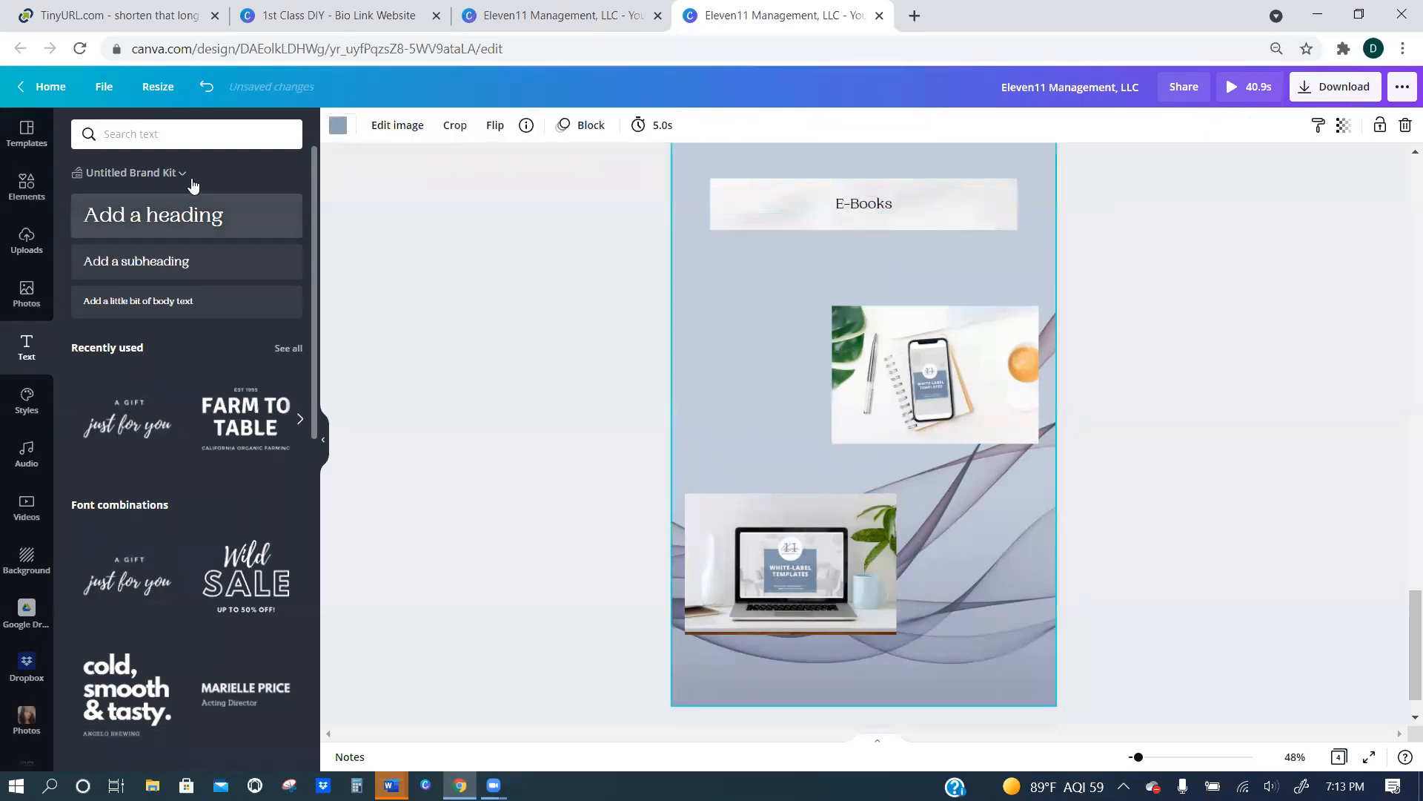
Apply the Lift text effect to the E-Books heading.
click(871, 206)
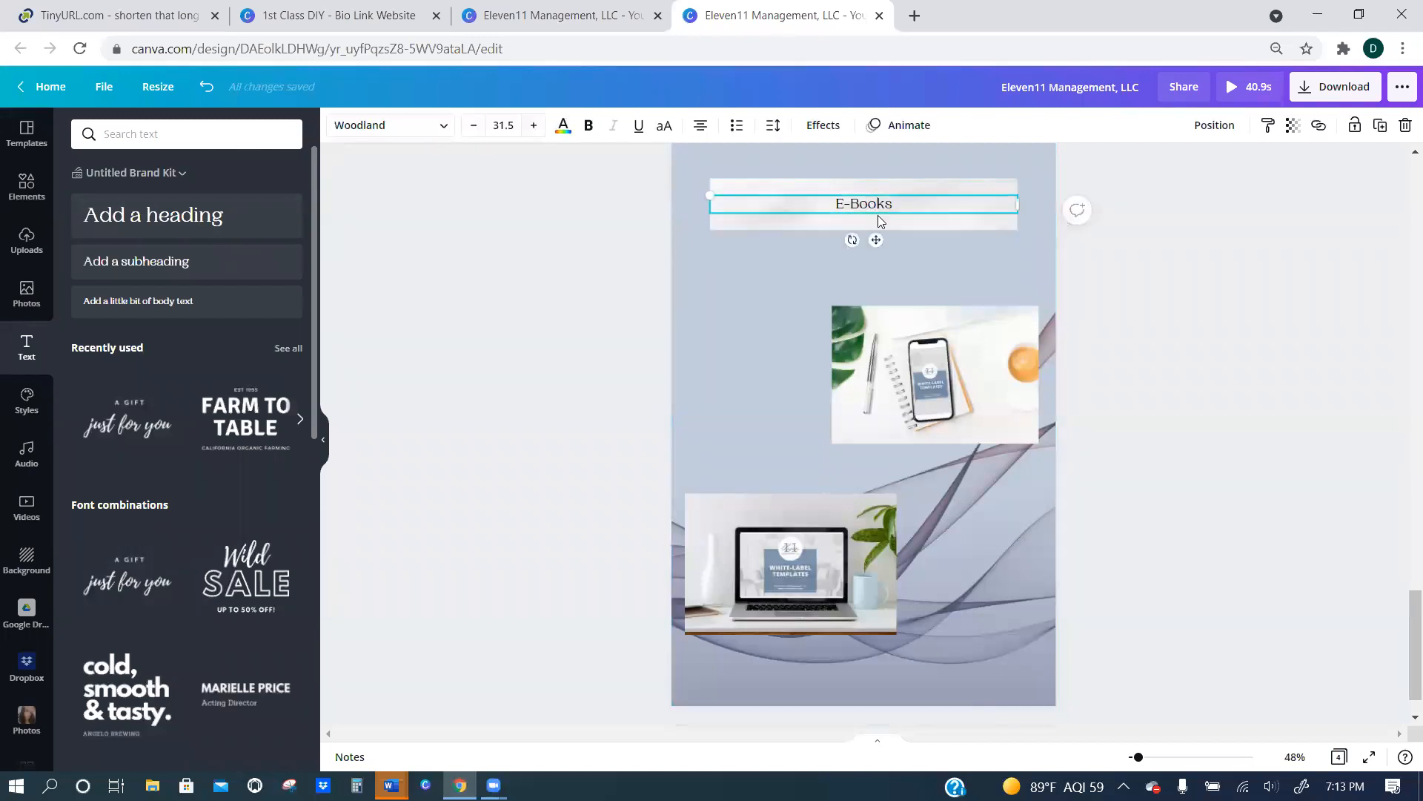
click(827, 126)
click(261, 236)
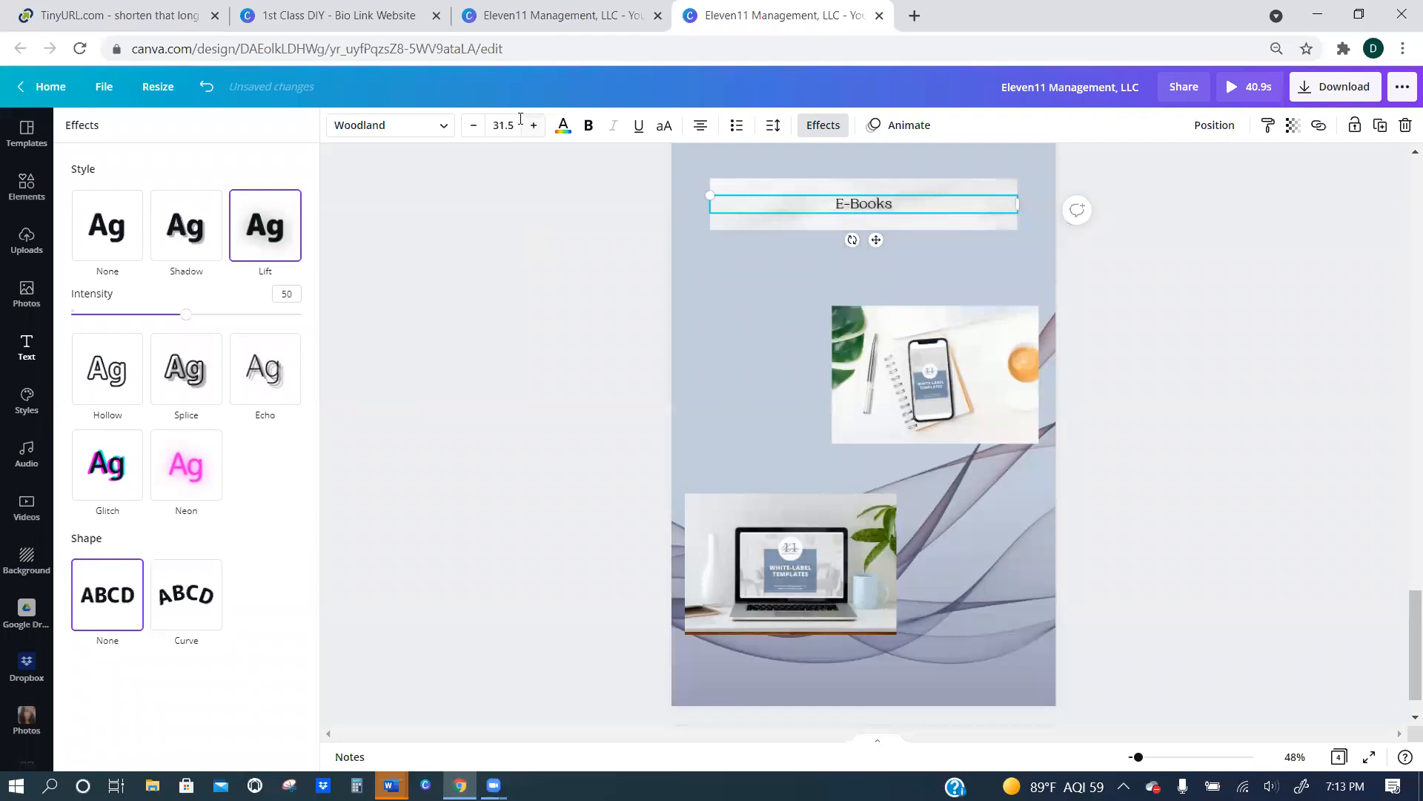
Enlarge the E-Books heading to font size 89.5 and recentre it on its banner.
click(533, 126)
click(534, 126)
click(534, 126)
click(534, 126)
click(534, 126)
click(534, 126)
click(534, 126)
click(534, 126)
click(534, 126)
drag(898, 202, 897, 192)
click(534, 125)
click(534, 126)
drag(921, 210, 922, 203)
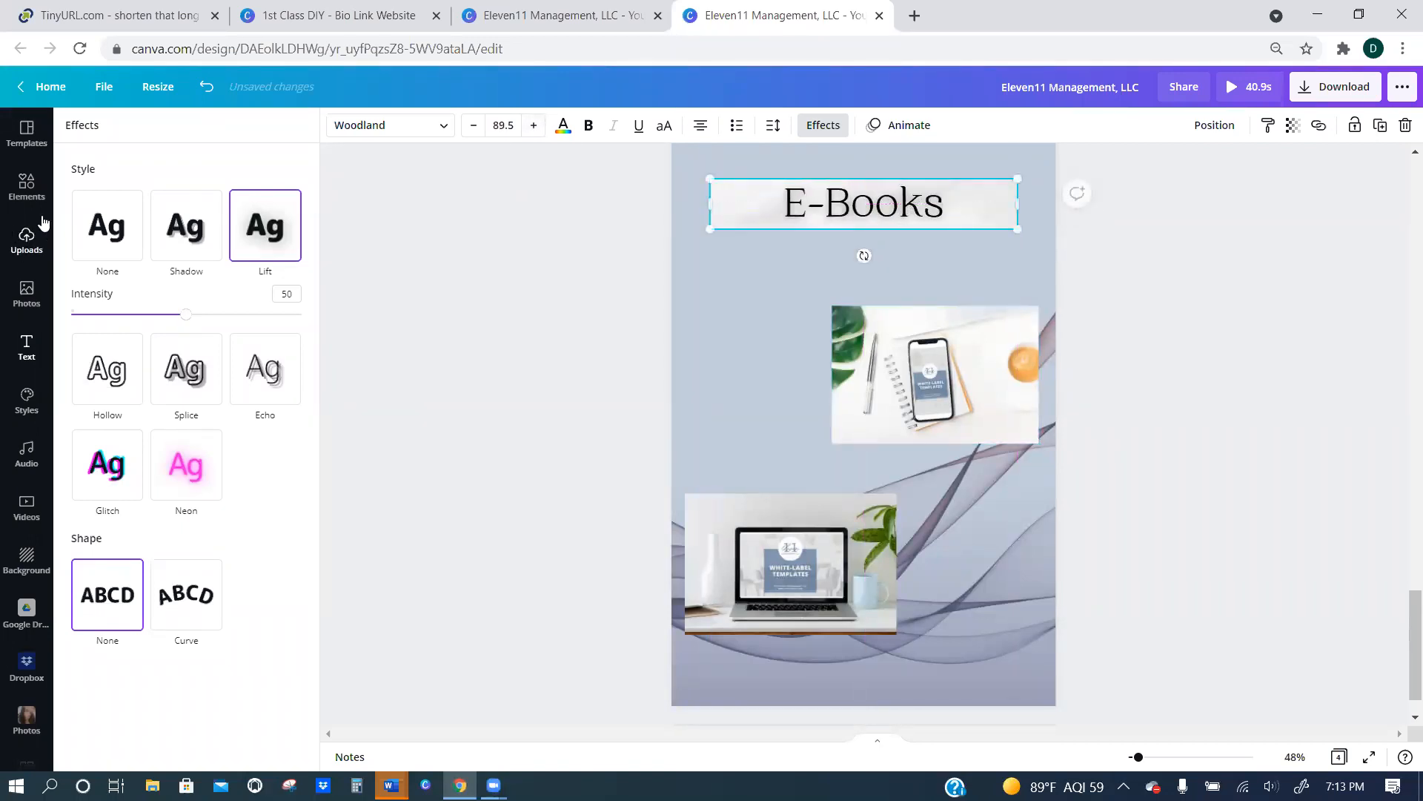
Search elements for "Buy now" and add the peach starburst Buy Now badge to page 4.
click(30, 187)
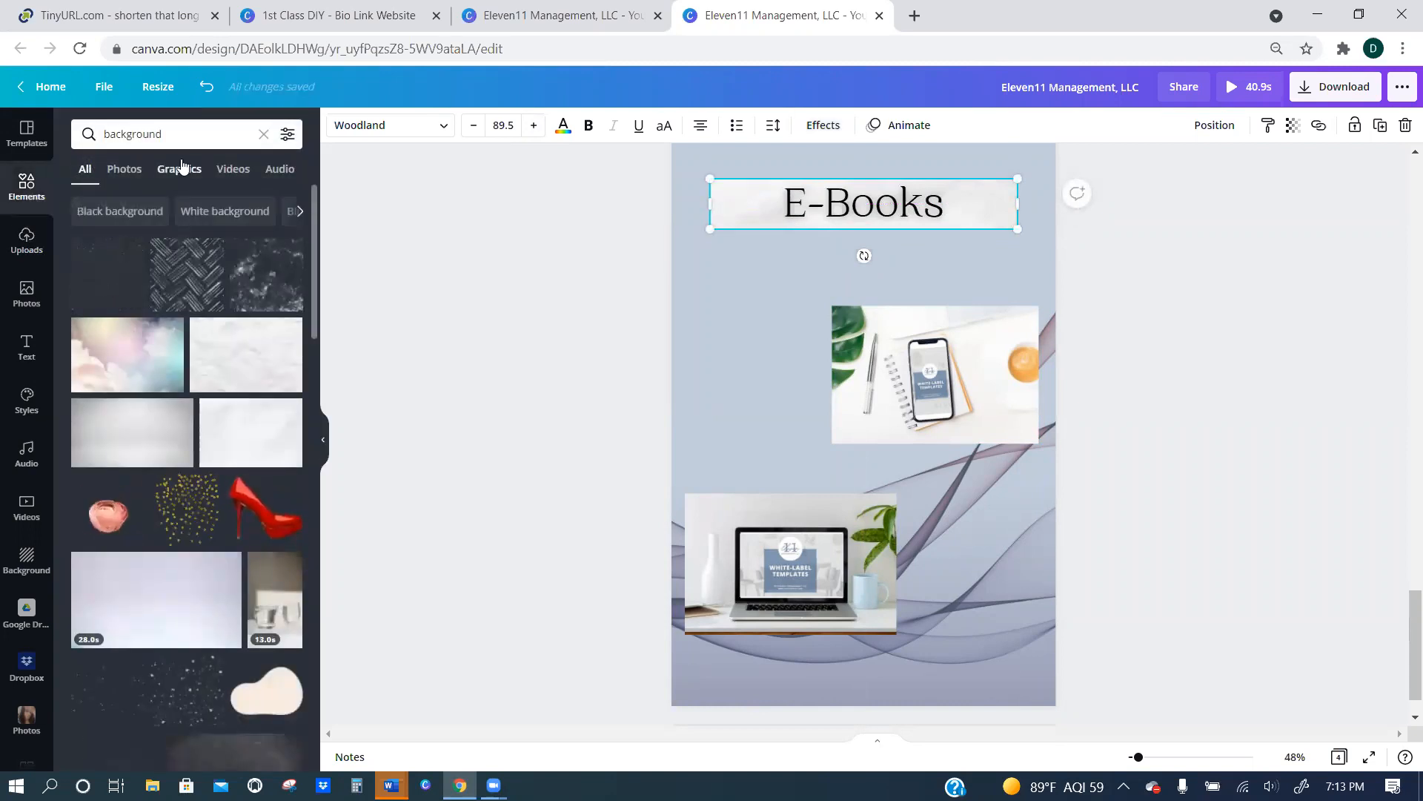
click(170, 134)
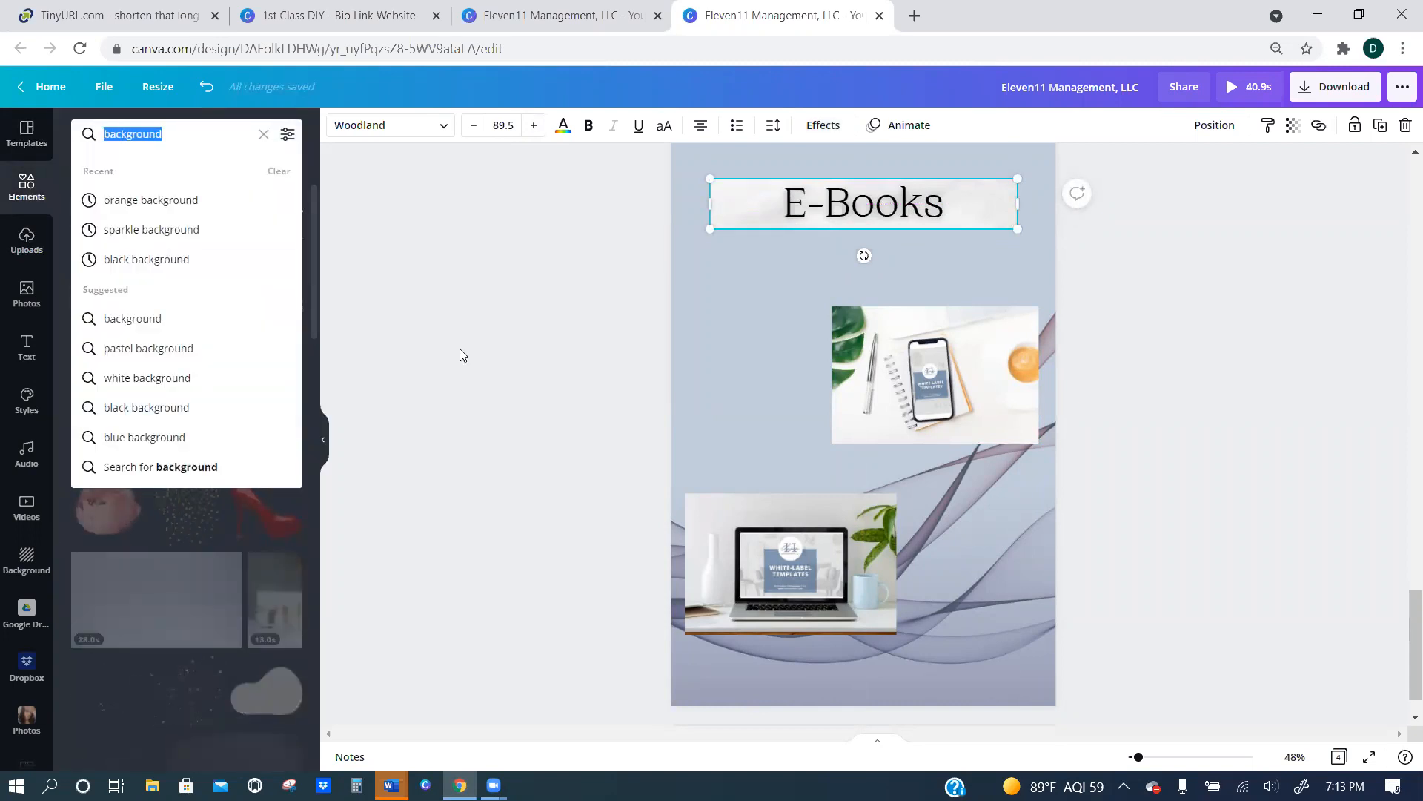
text(Buy now)
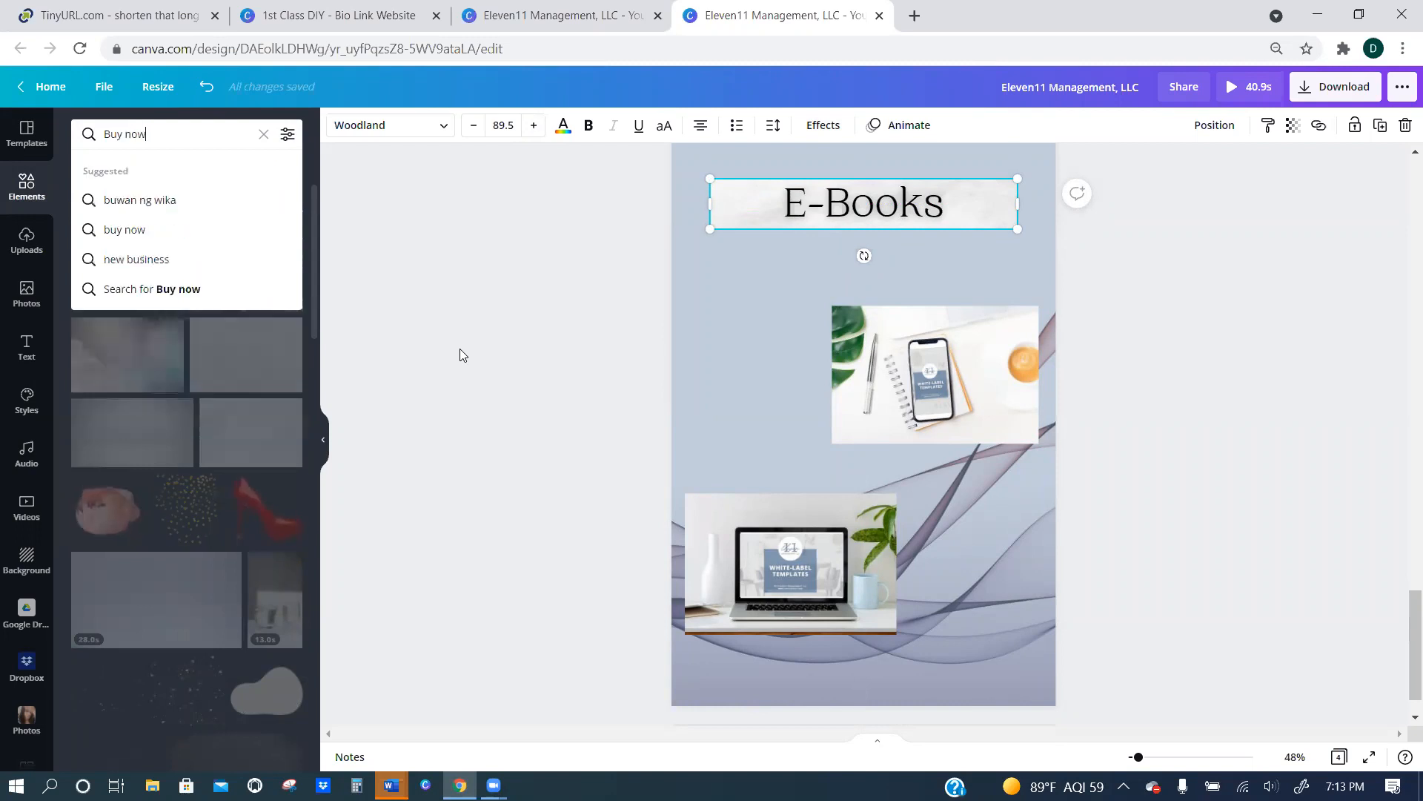
key(Return)
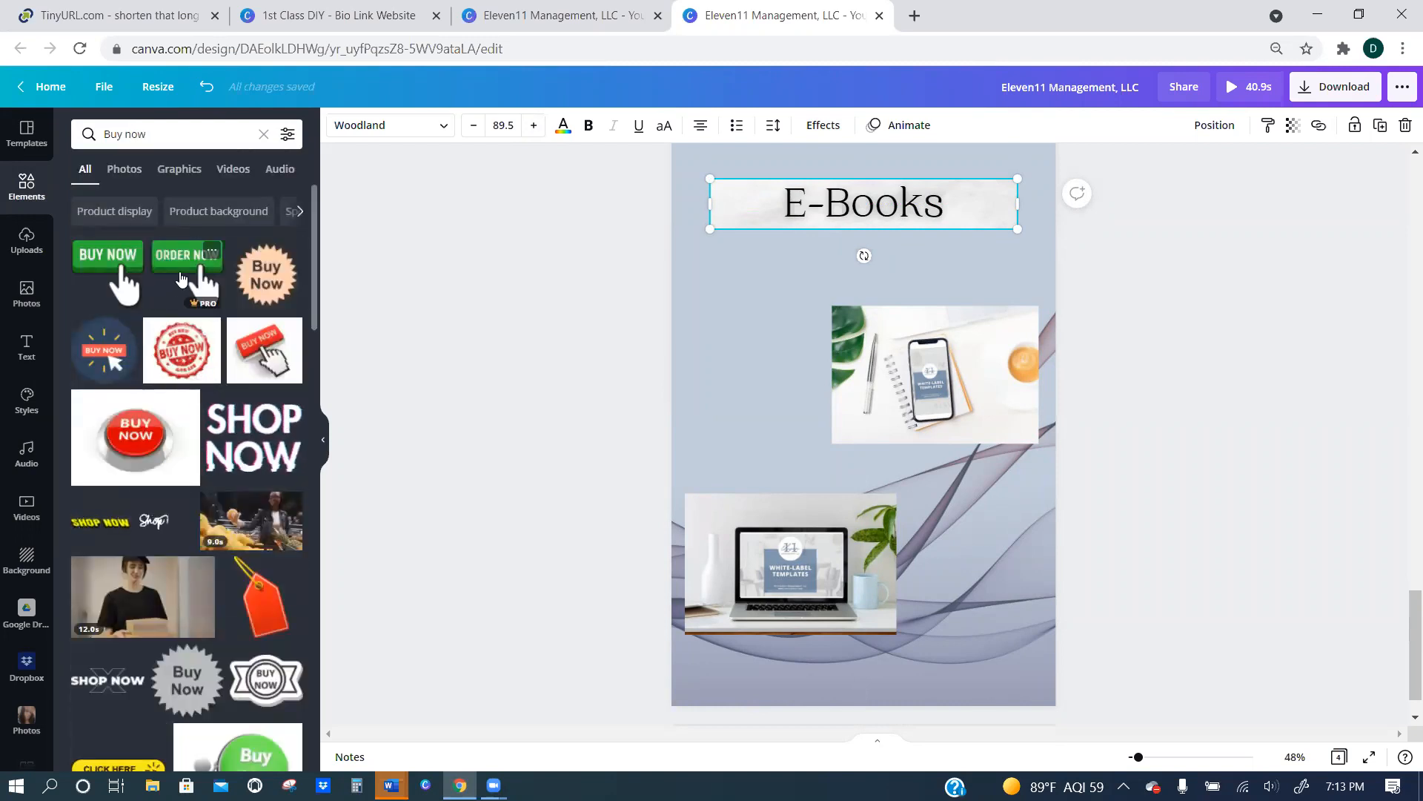
click(266, 274)
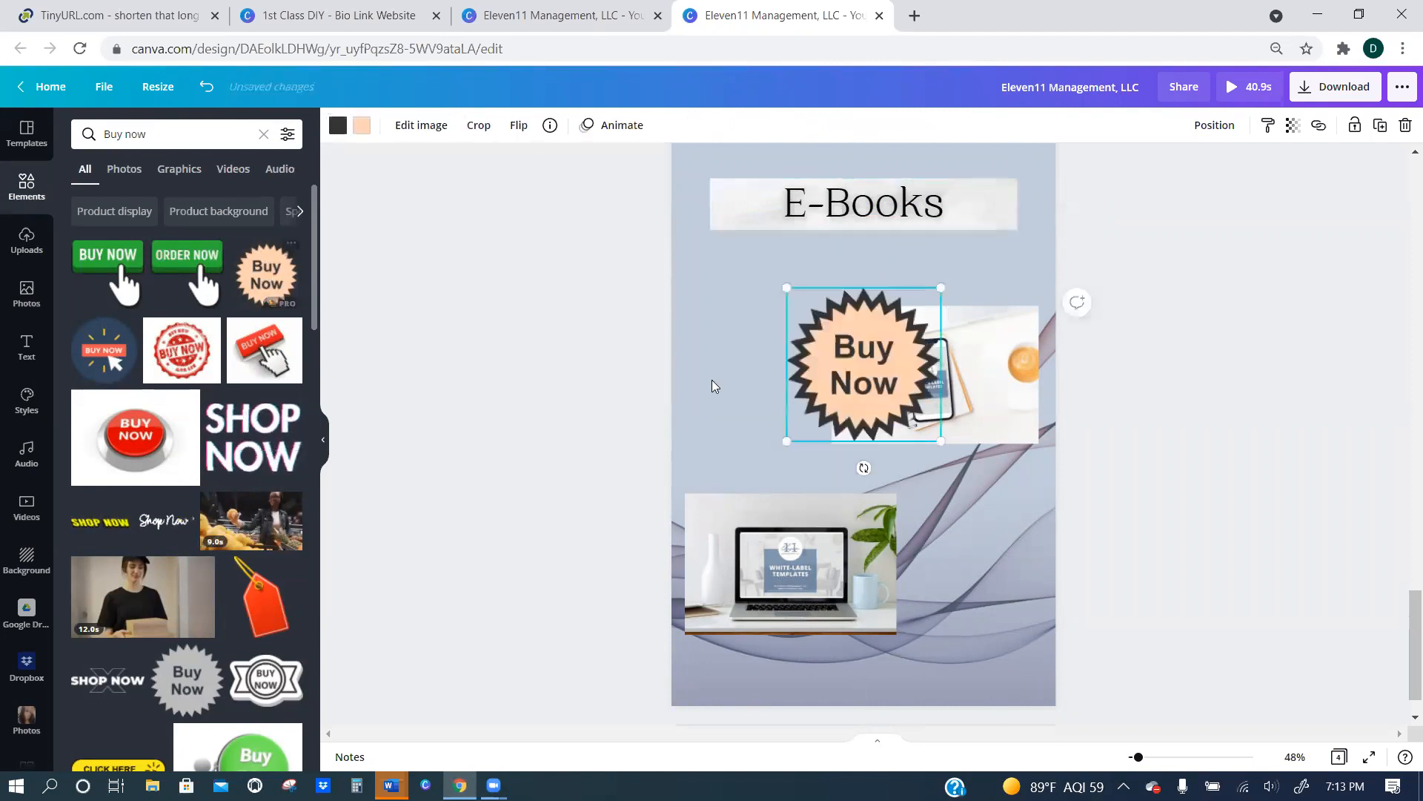
Shrink the Buy Now badge and place it beside the phone mockup, then add a matching second badge beside the laptop mockup.
drag(940, 287, 886, 346)
drag(845, 404, 771, 385)
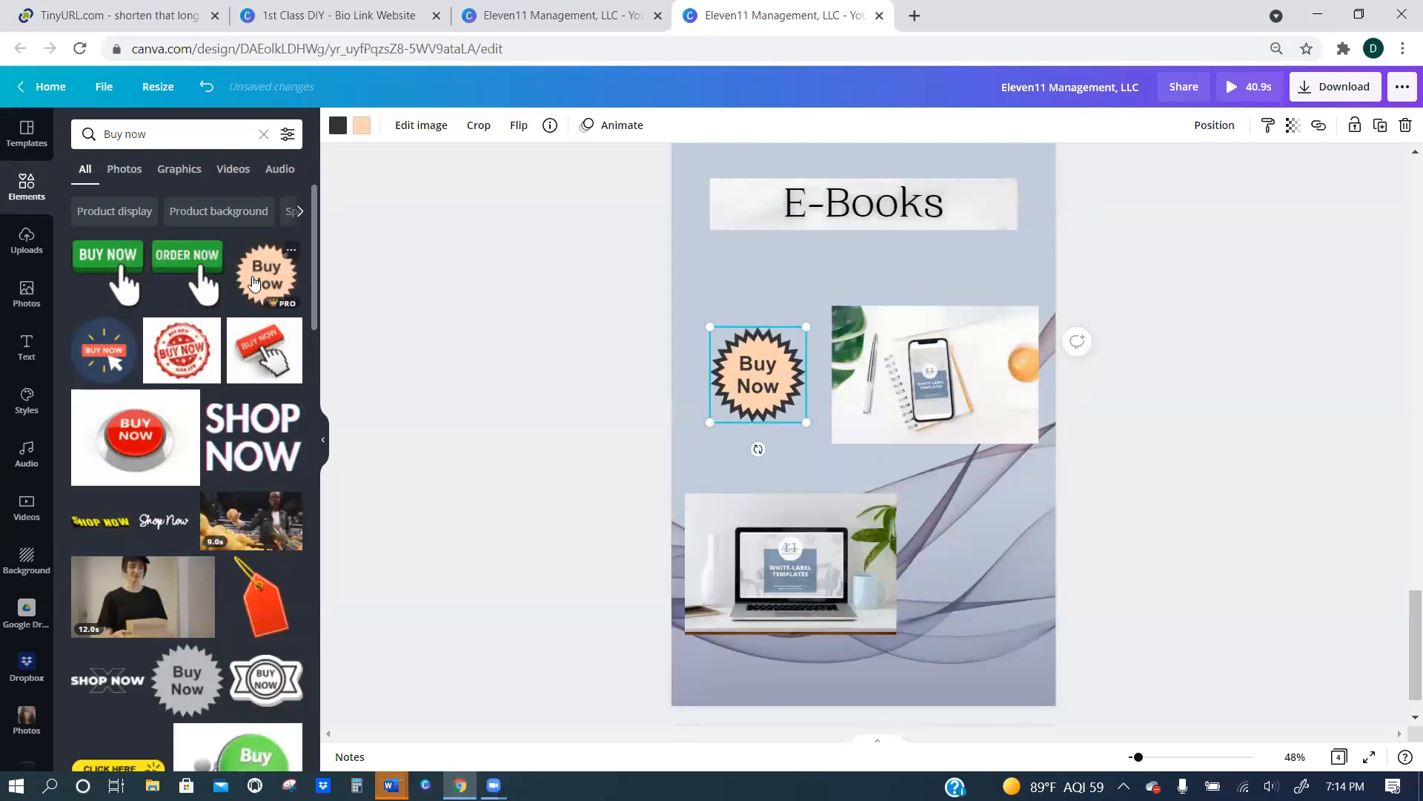
drag(258, 281, 1003, 606)
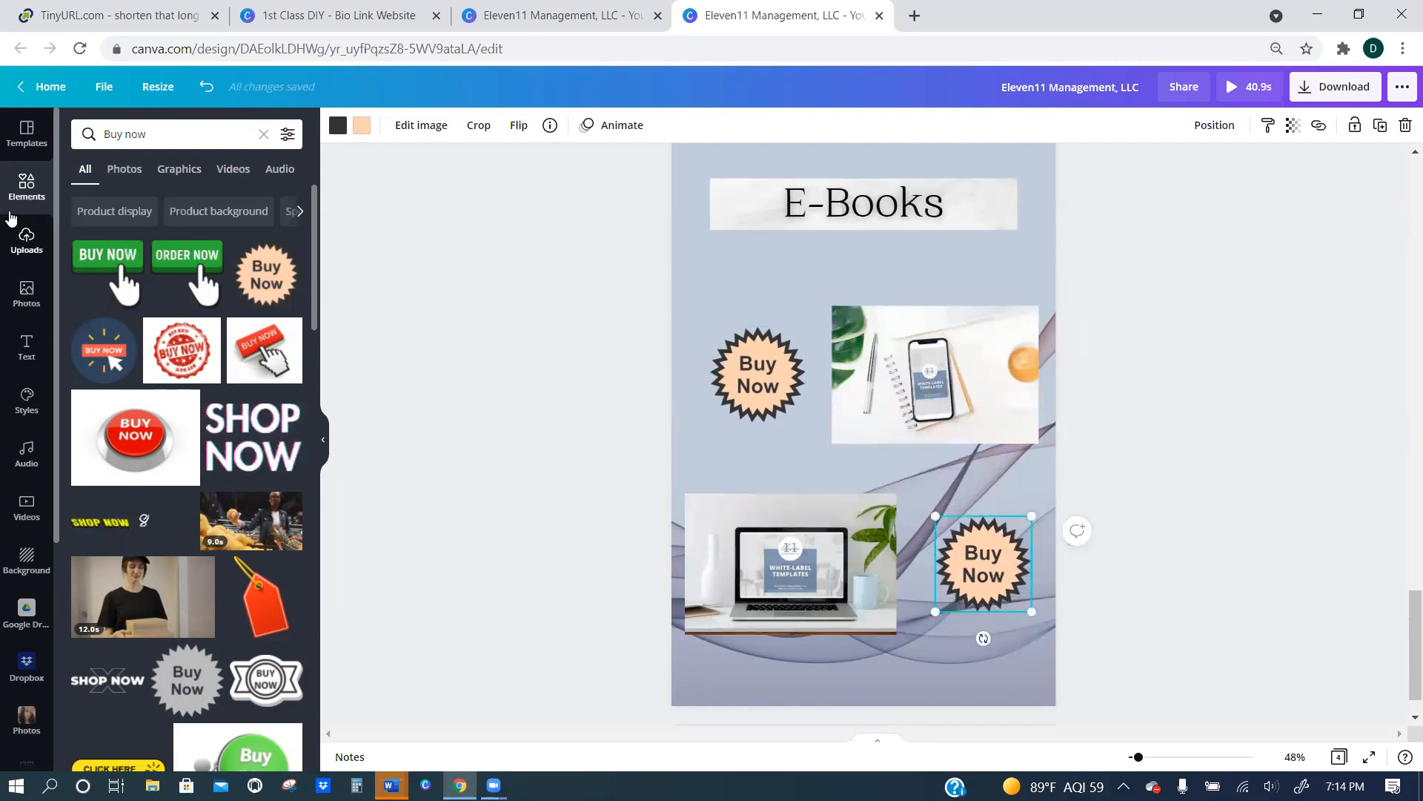
Add the recently used white paper image again as a thin, narrower banner between the E-Books heading and the phone mockup.
click(263, 133)
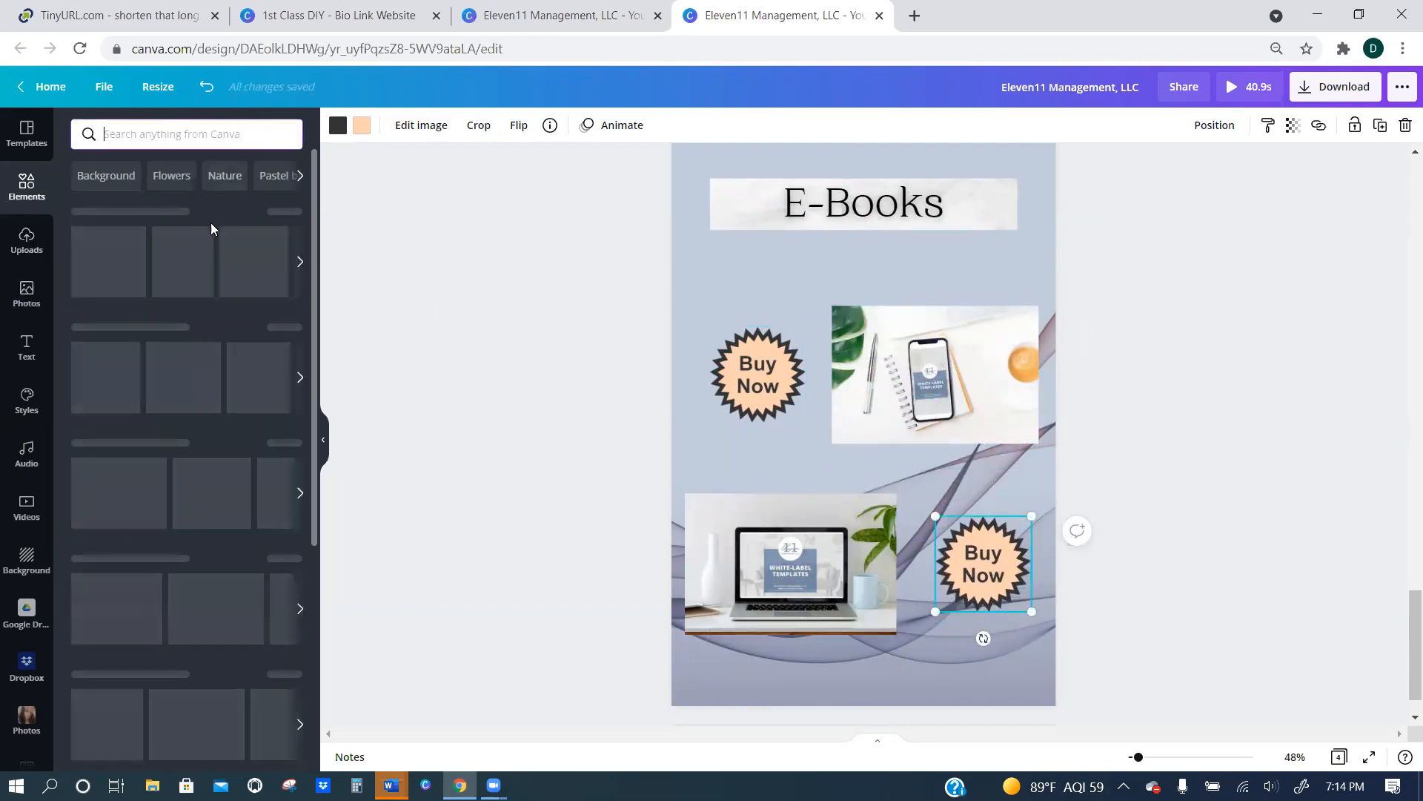
click(174, 255)
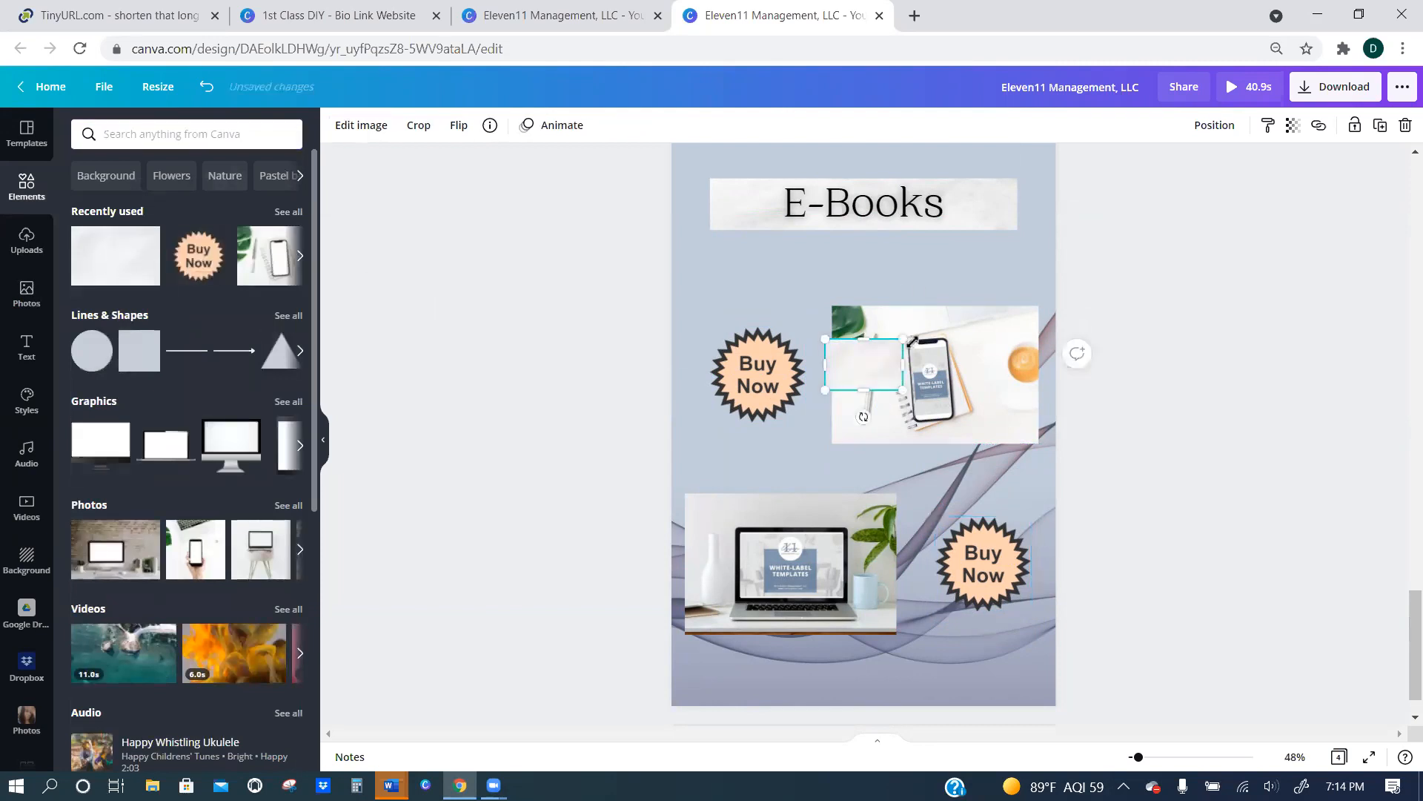
drag(846, 362, 868, 259)
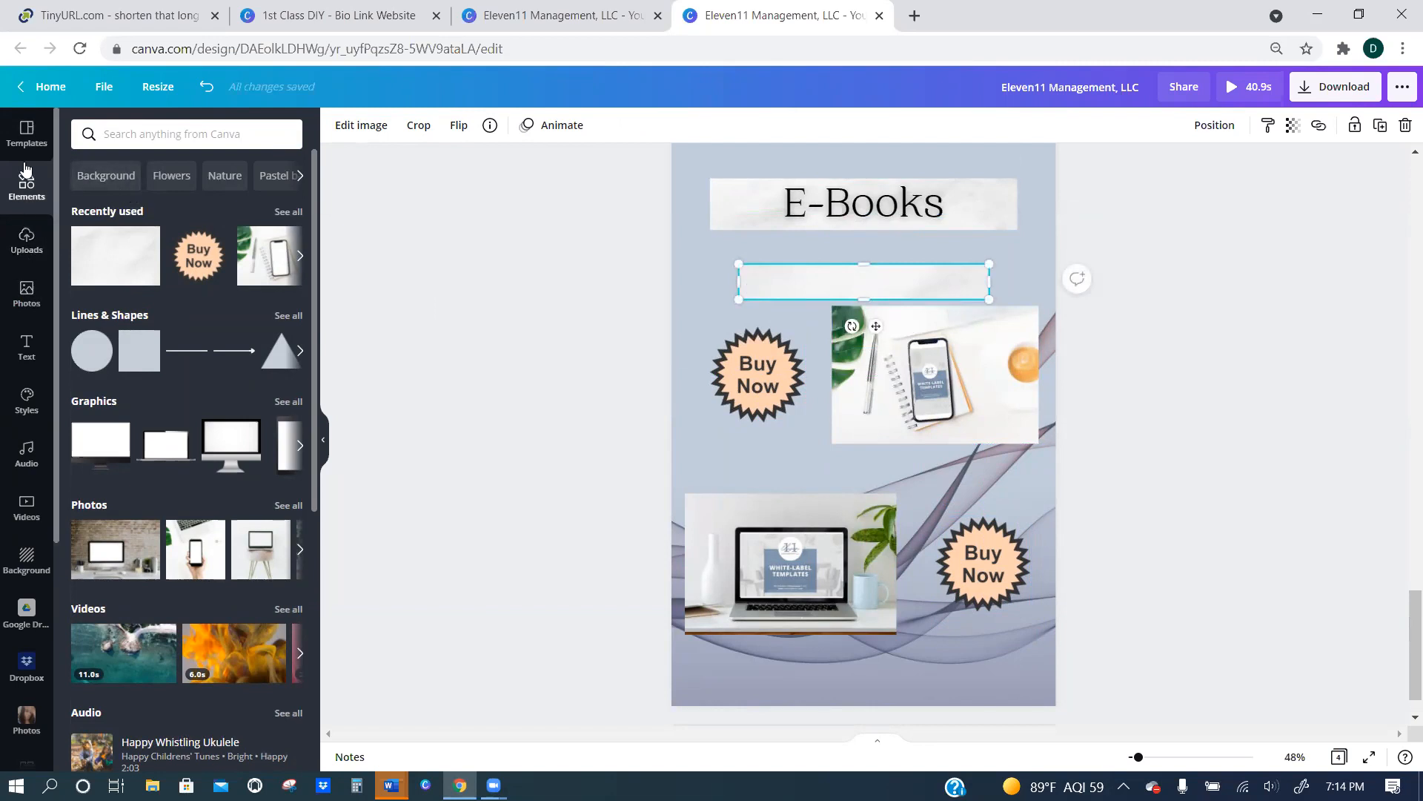
Add a heading reading "White Label E-Book" centred on the thin banner above the phone mockup.
click(27, 347)
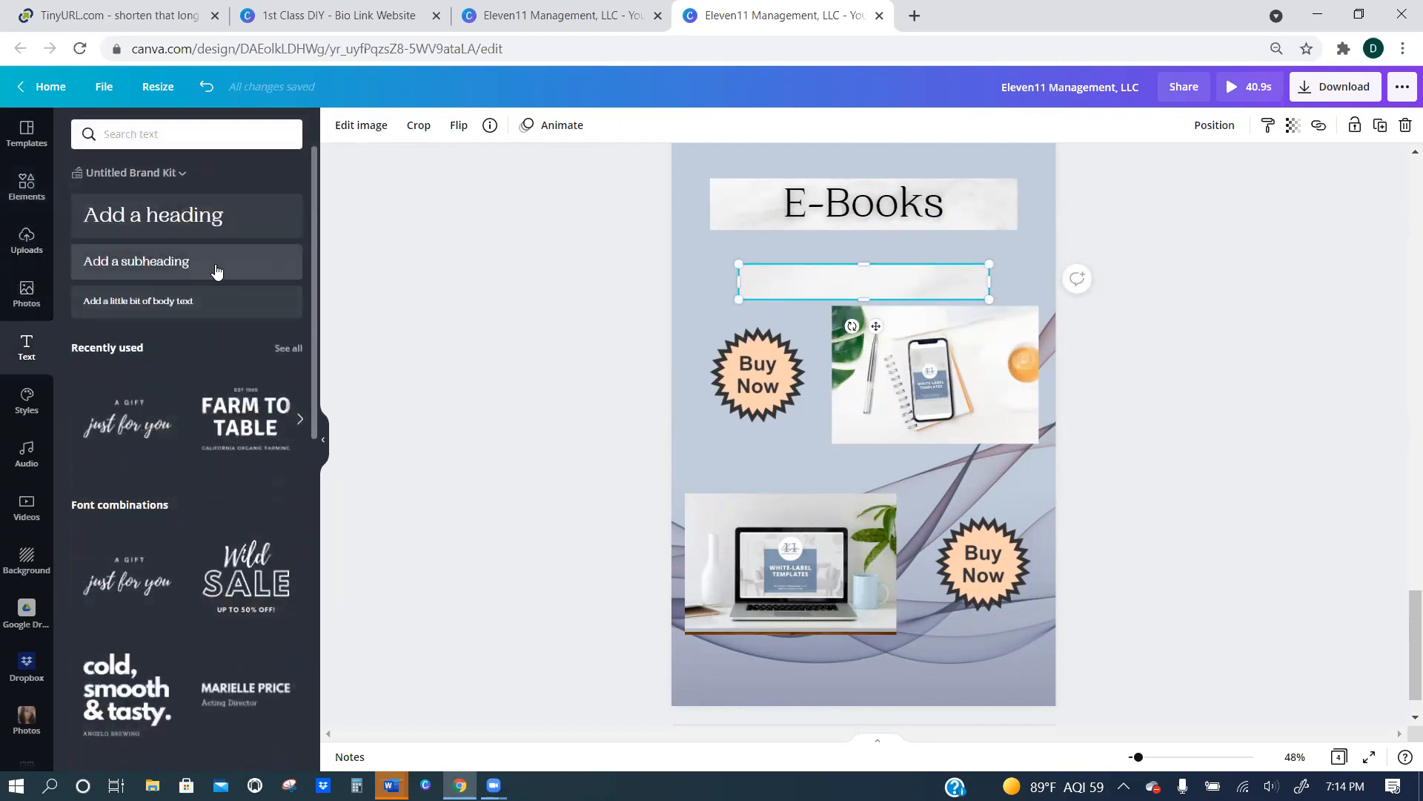
drag(166, 232, 807, 277)
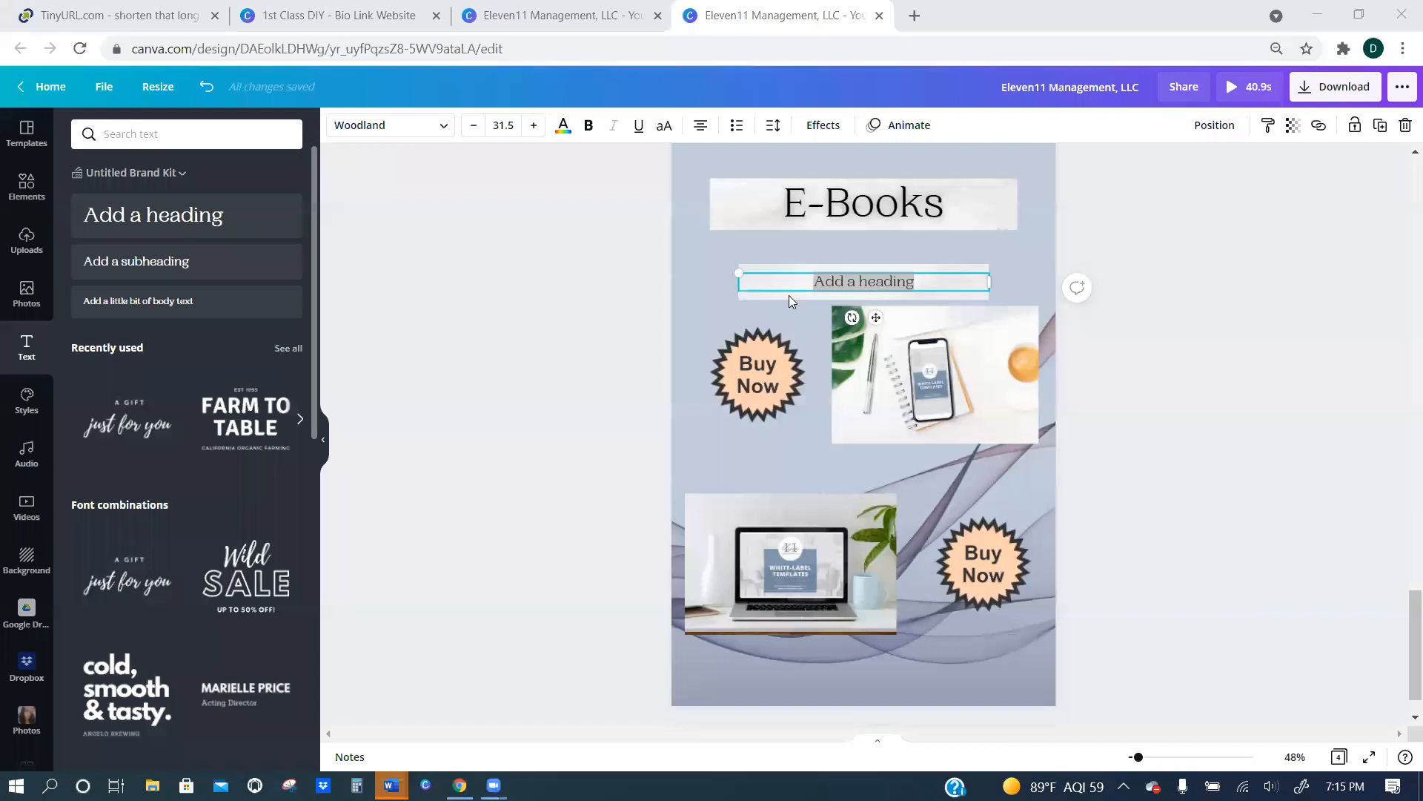
click(928, 280)
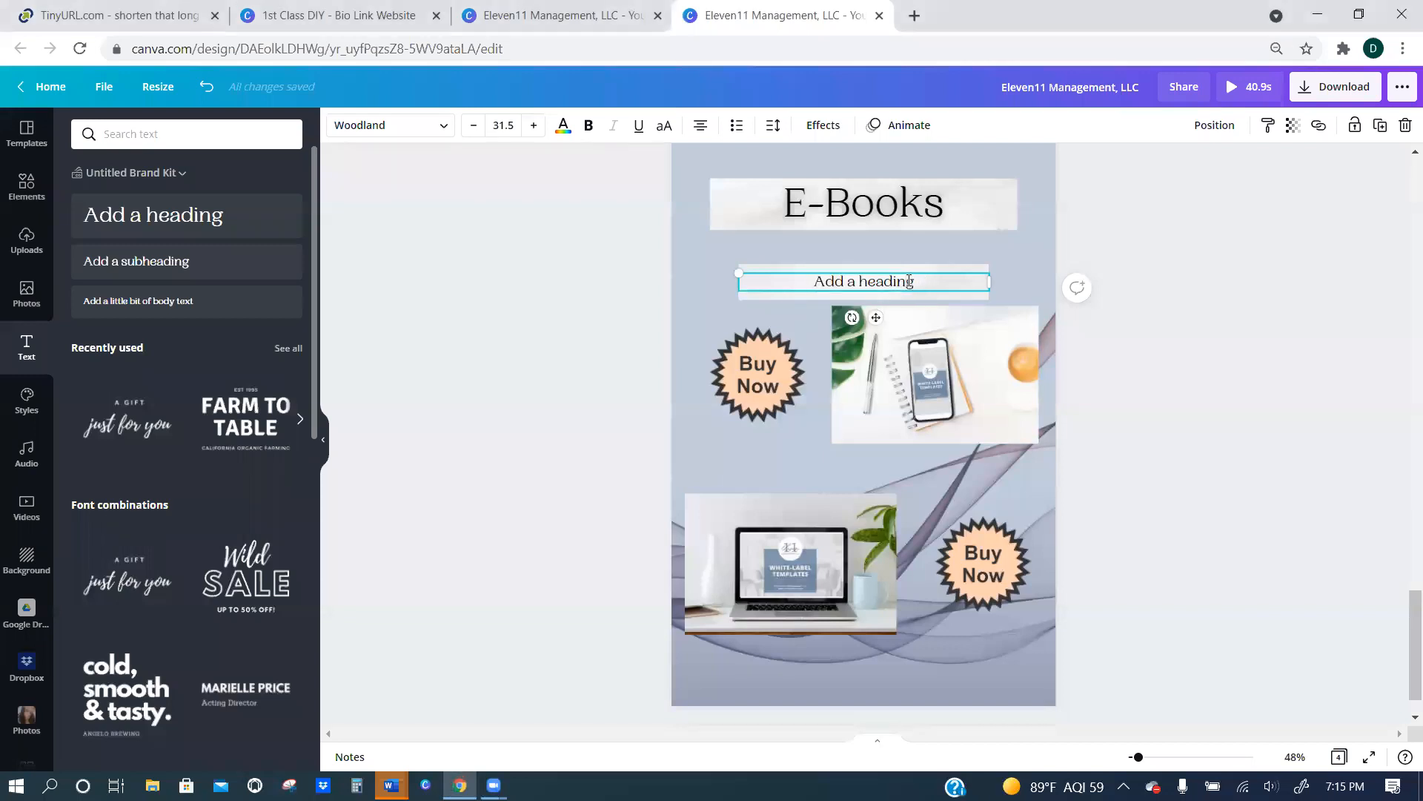
drag(908, 281, 809, 269)
text(White Label E0)
key(BackSpace)
text(-Book)
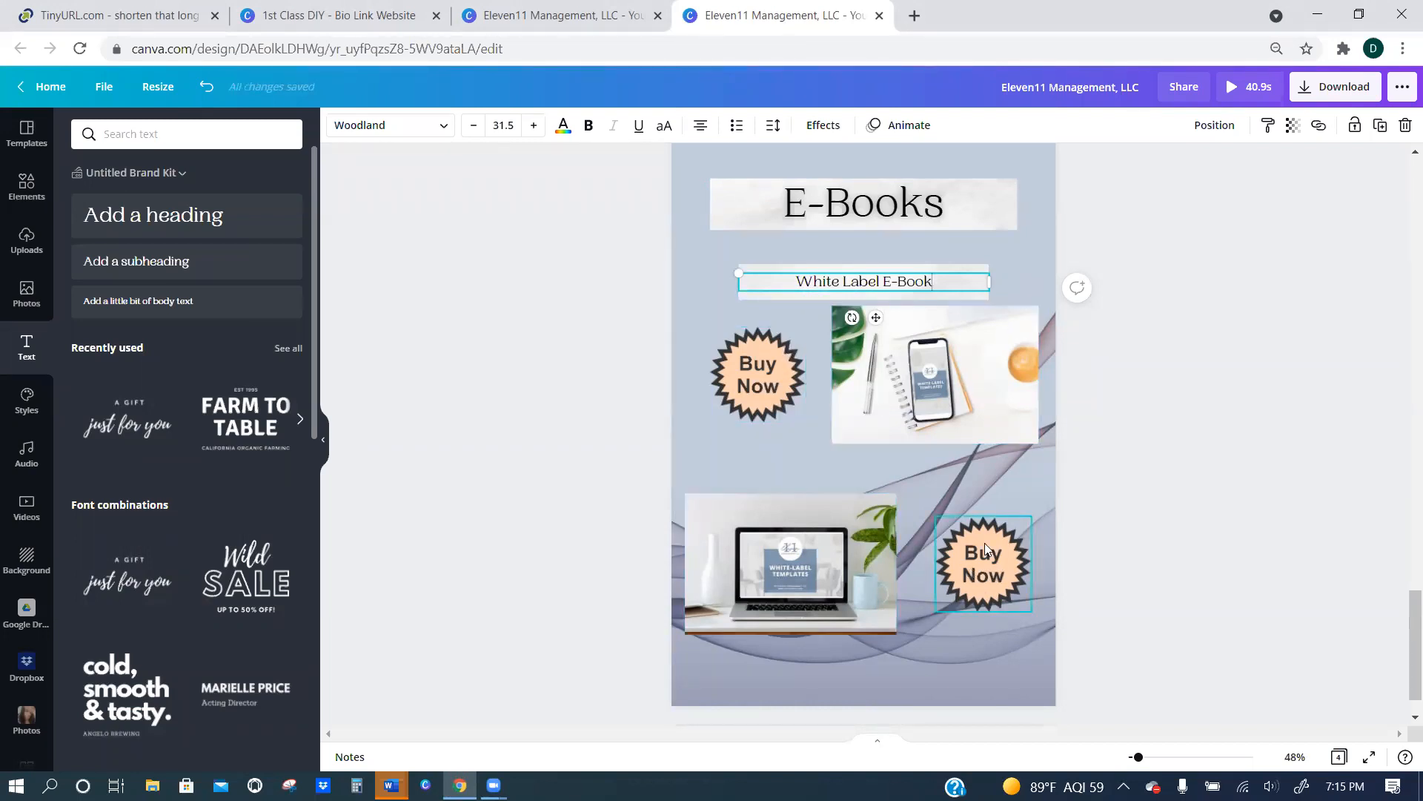
Group the White Label E-Book text with its banner and place a duplicate of the group between the phone and laptop mockups.
shift+click(964, 265)
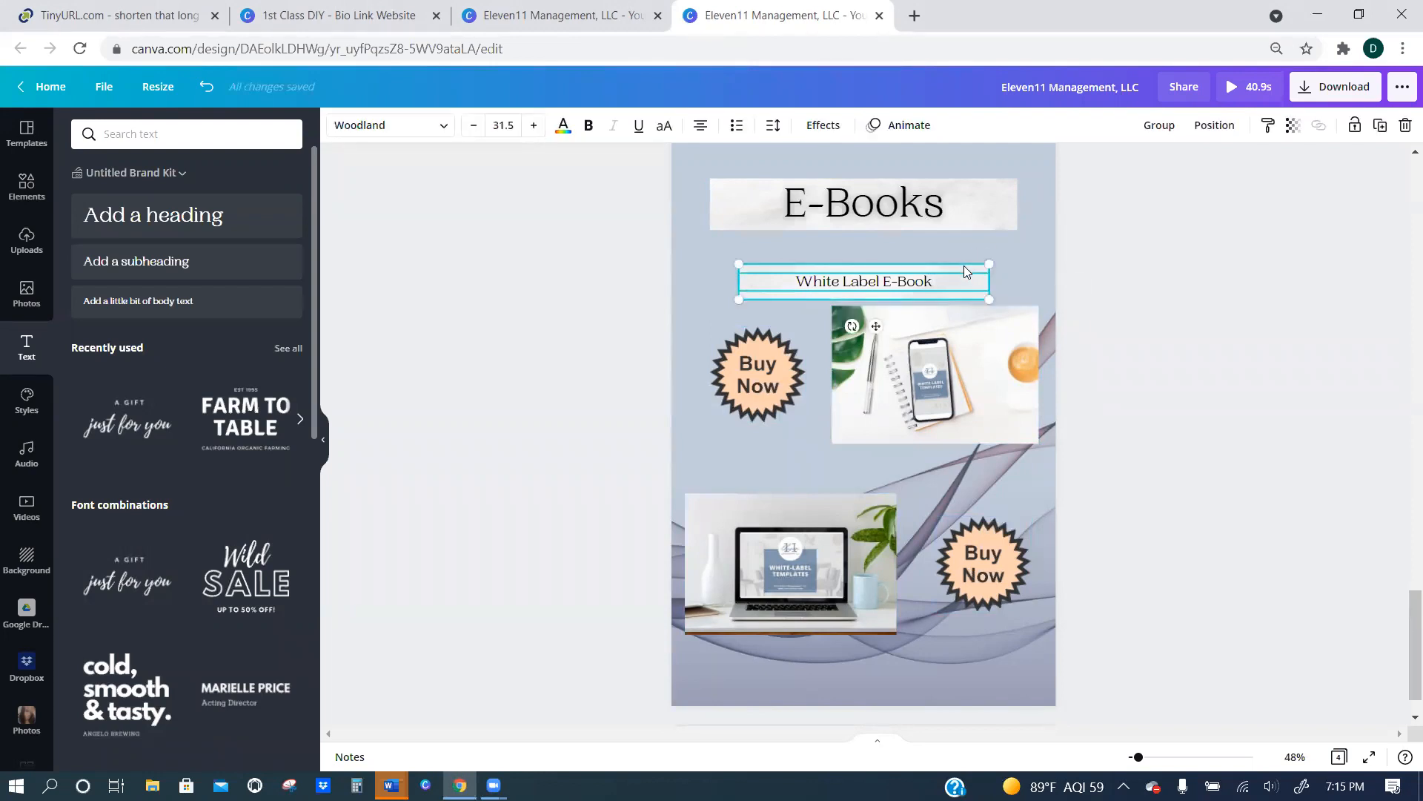
click(1158, 126)
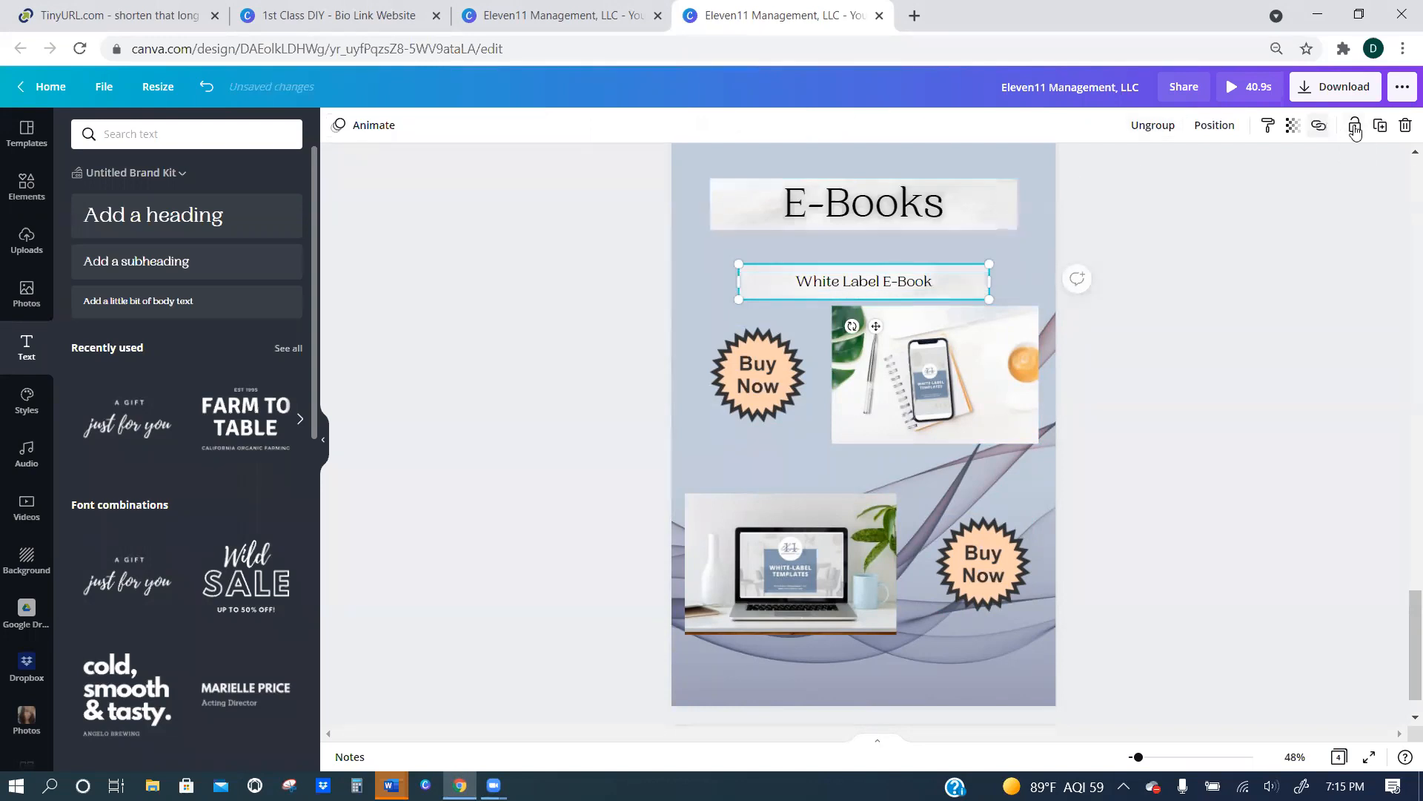
click(1380, 126)
drag(898, 274, 894, 465)
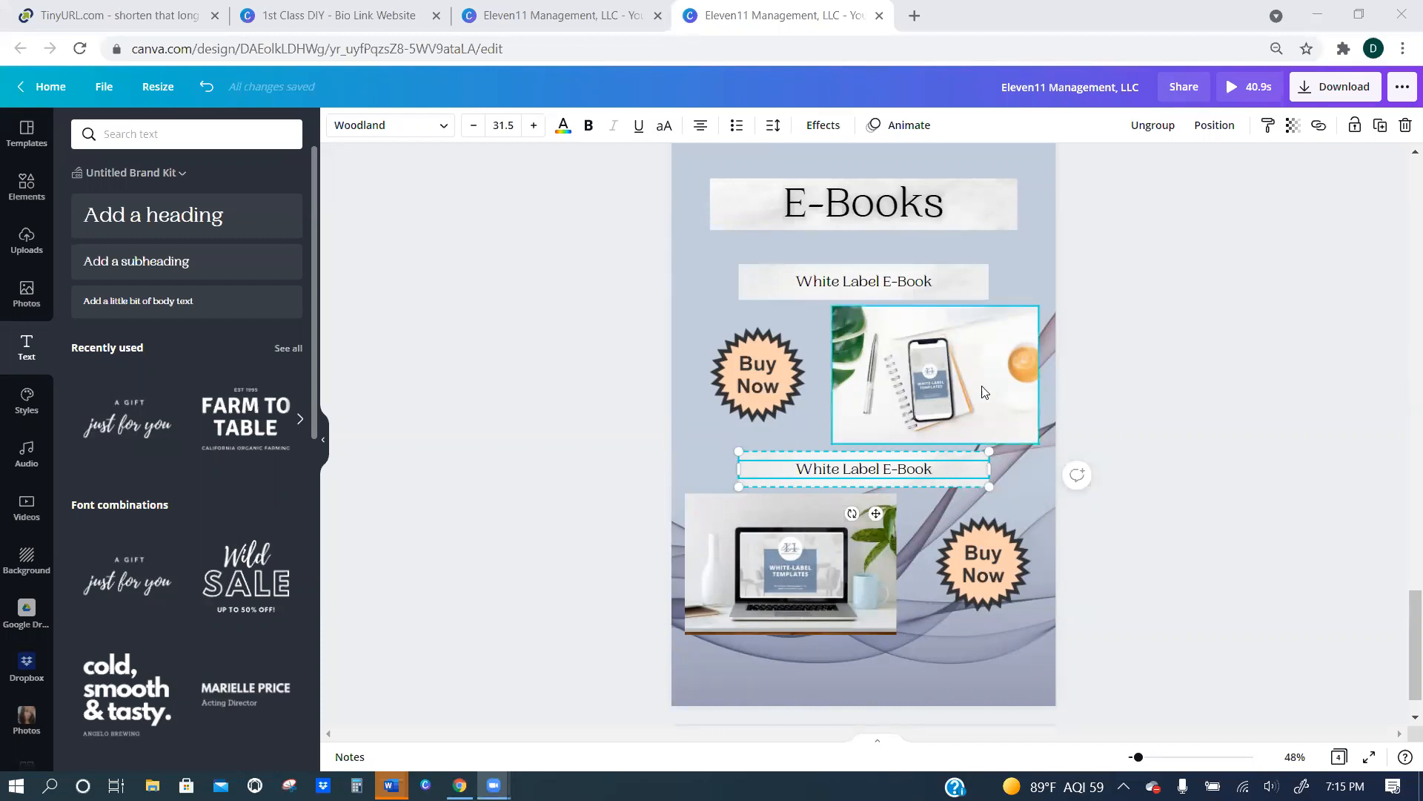
Change the duplicated banner's text to "DIY E-Book".
double_click(907, 468)
click(939, 465)
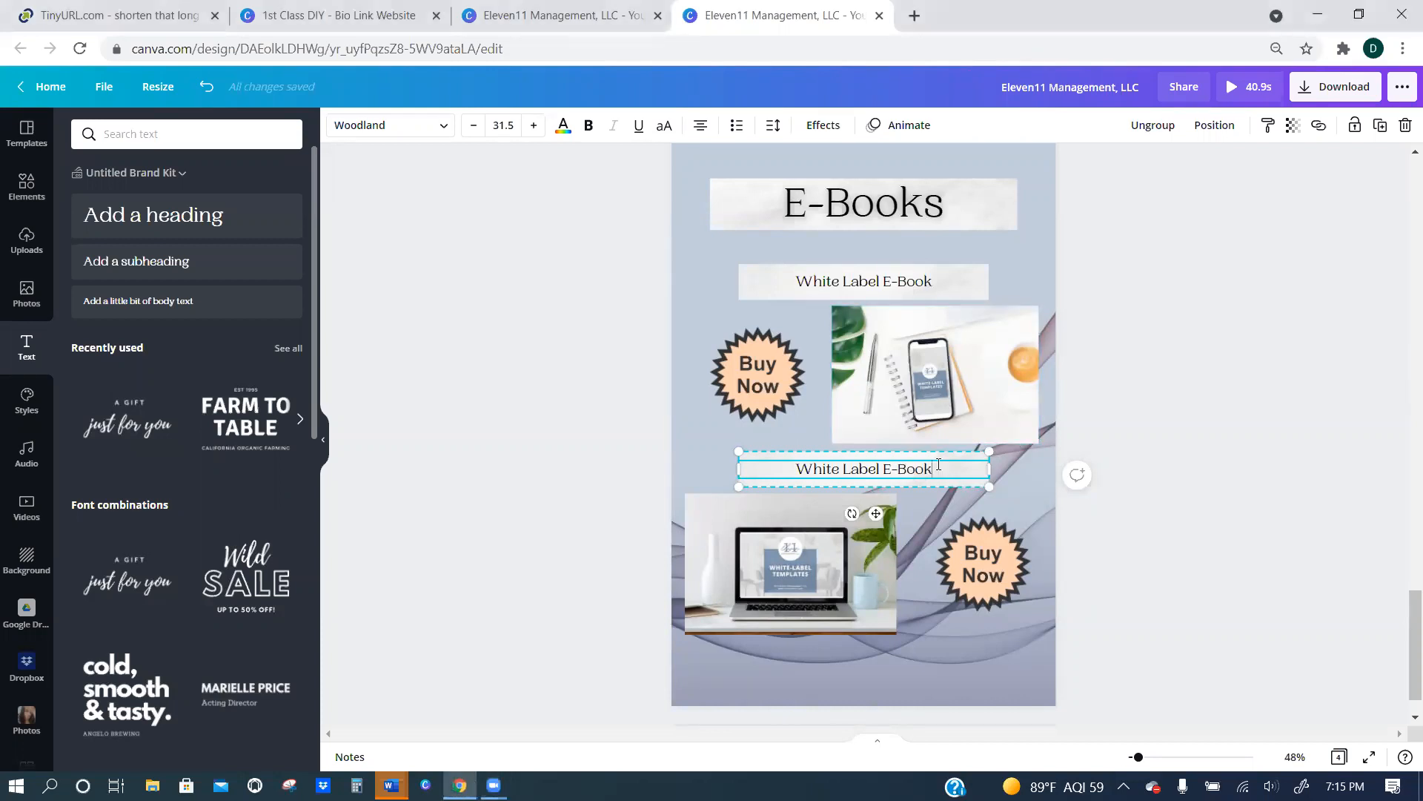
drag(879, 467, 786, 472)
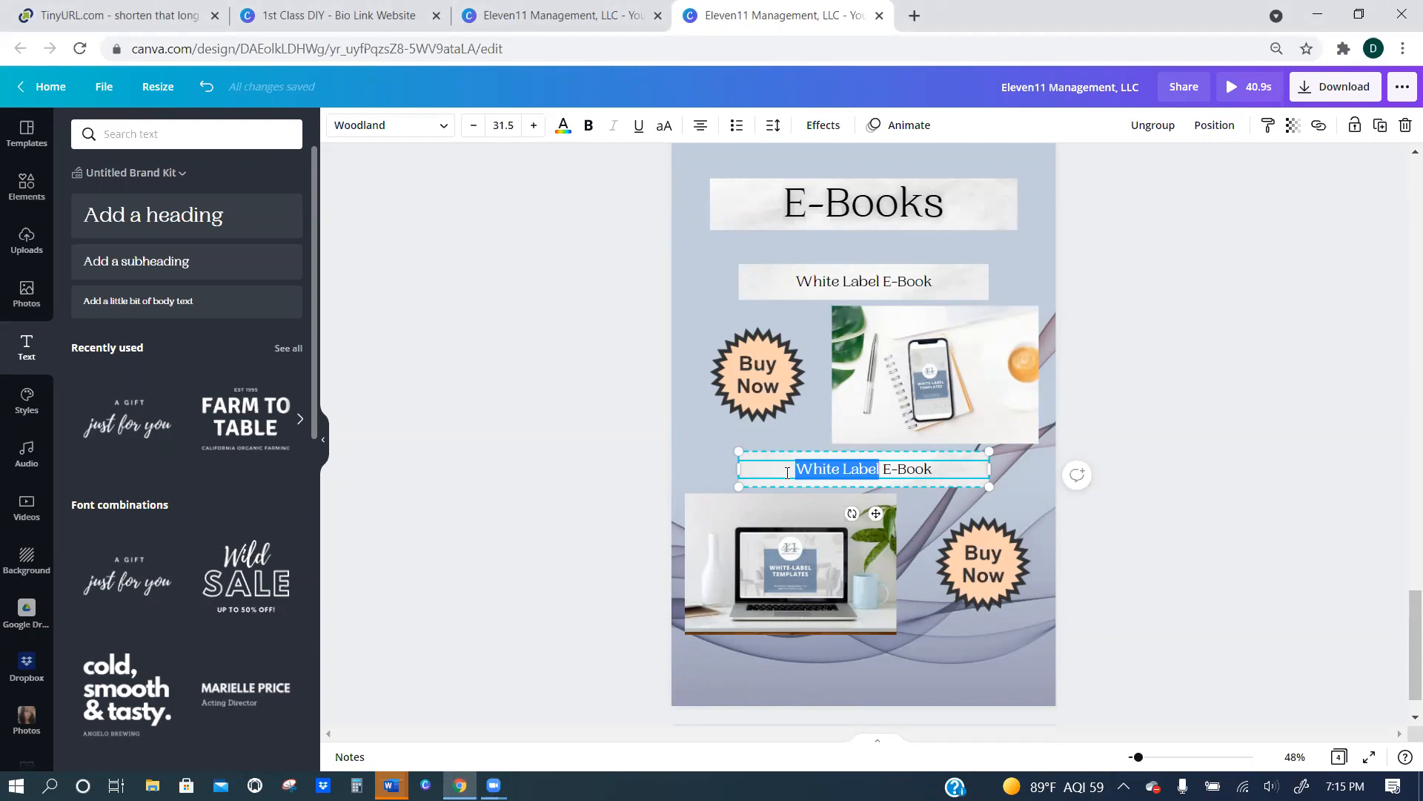
text(DIY)
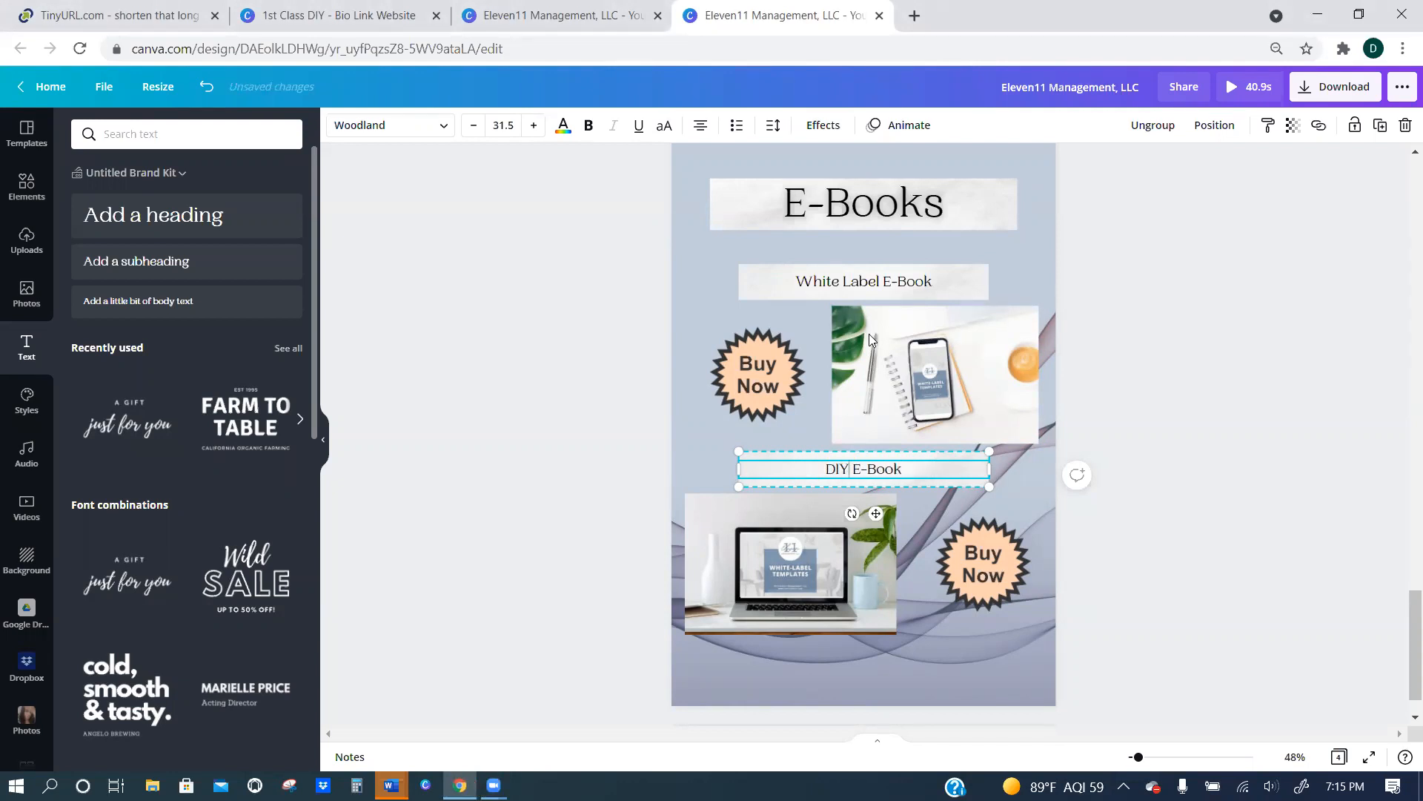
Change the text on the banner above the phone mockup to "Inquiry Removal E-Book".
click(876, 282)
drag(876, 282, 796, 279)
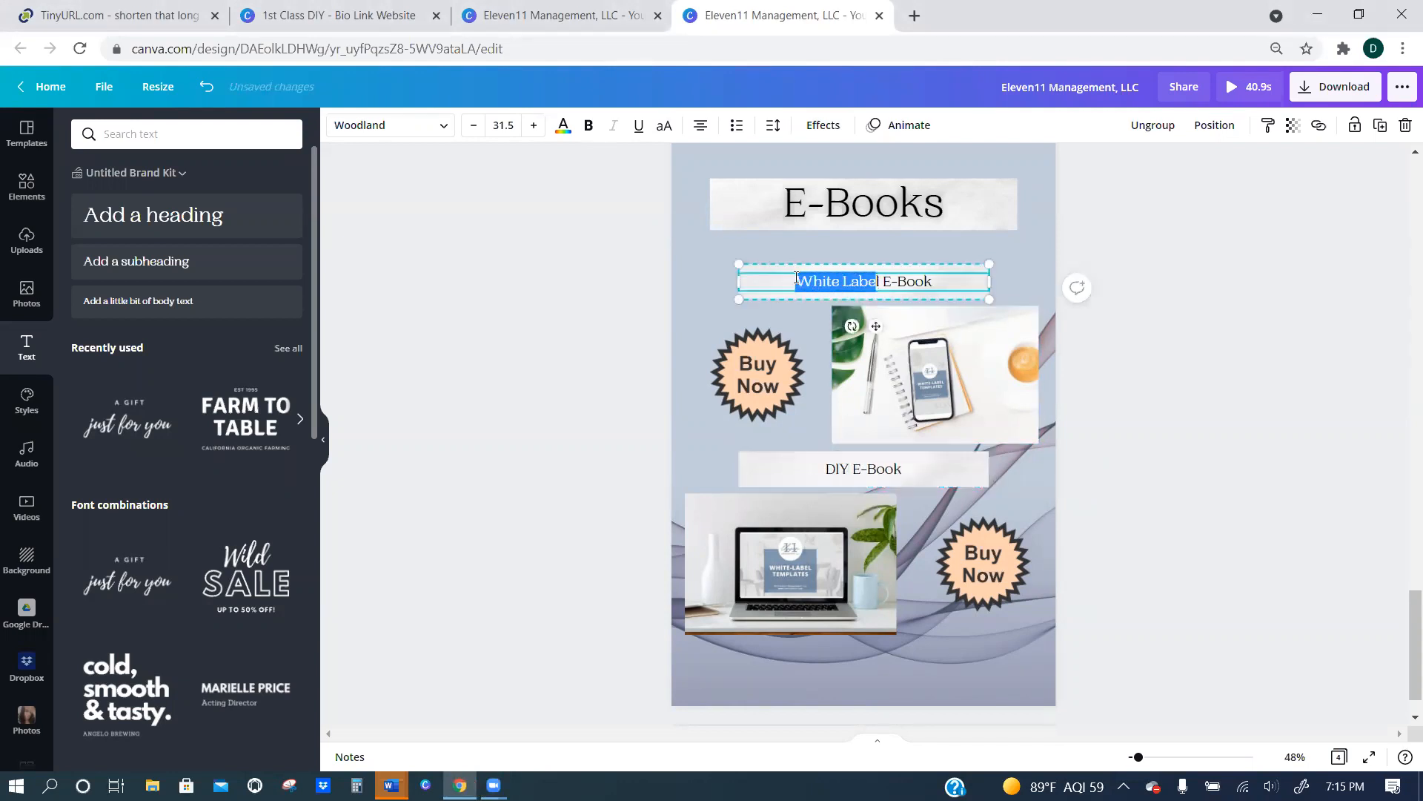
key(Delete)
key(Delete)
key(Delete)
text(lbnq)
key(BackSpace)
key(BackSpace)
key(BackSpace)
key(BackSpace)
text(Inquiry Removal)
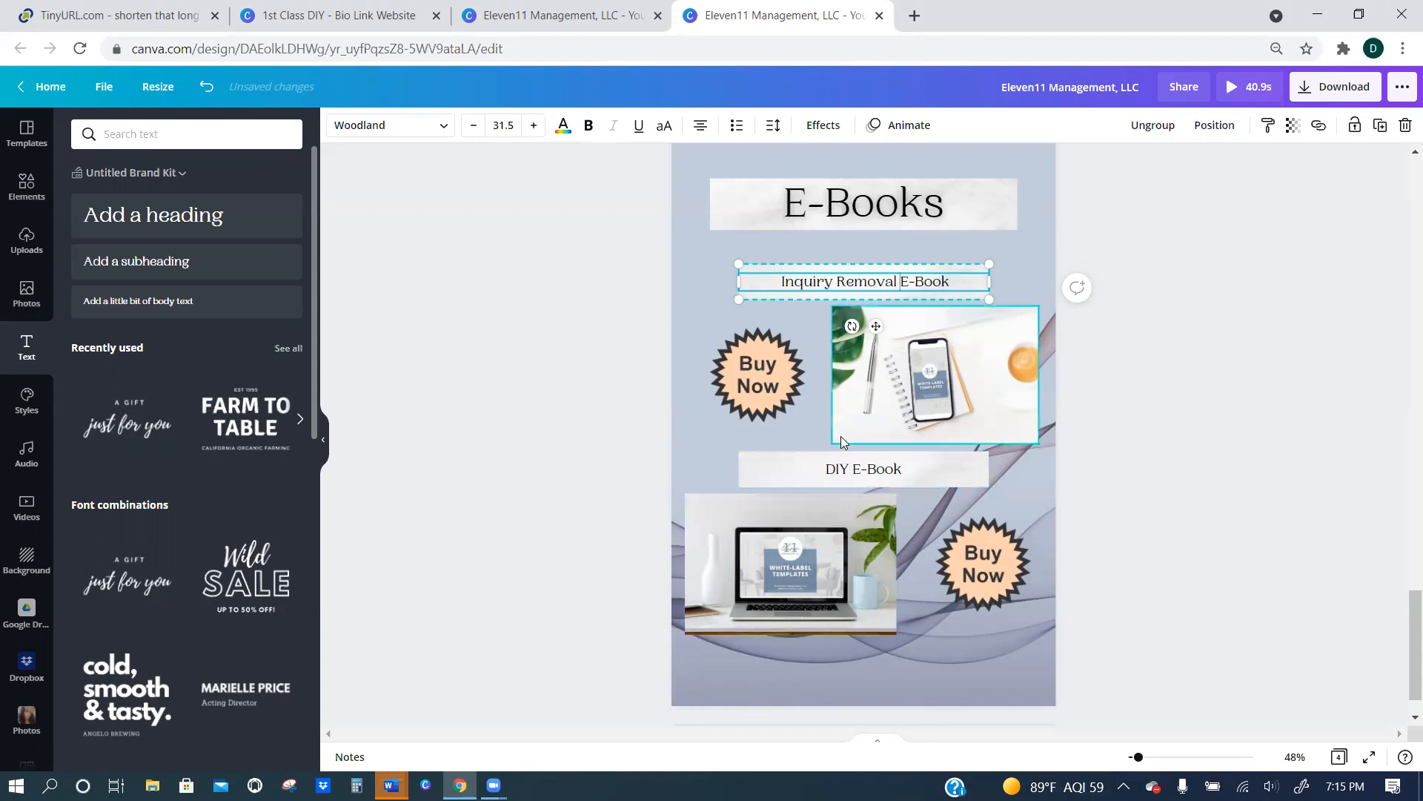
click(865, 475)
click(923, 561)
click(896, 474)
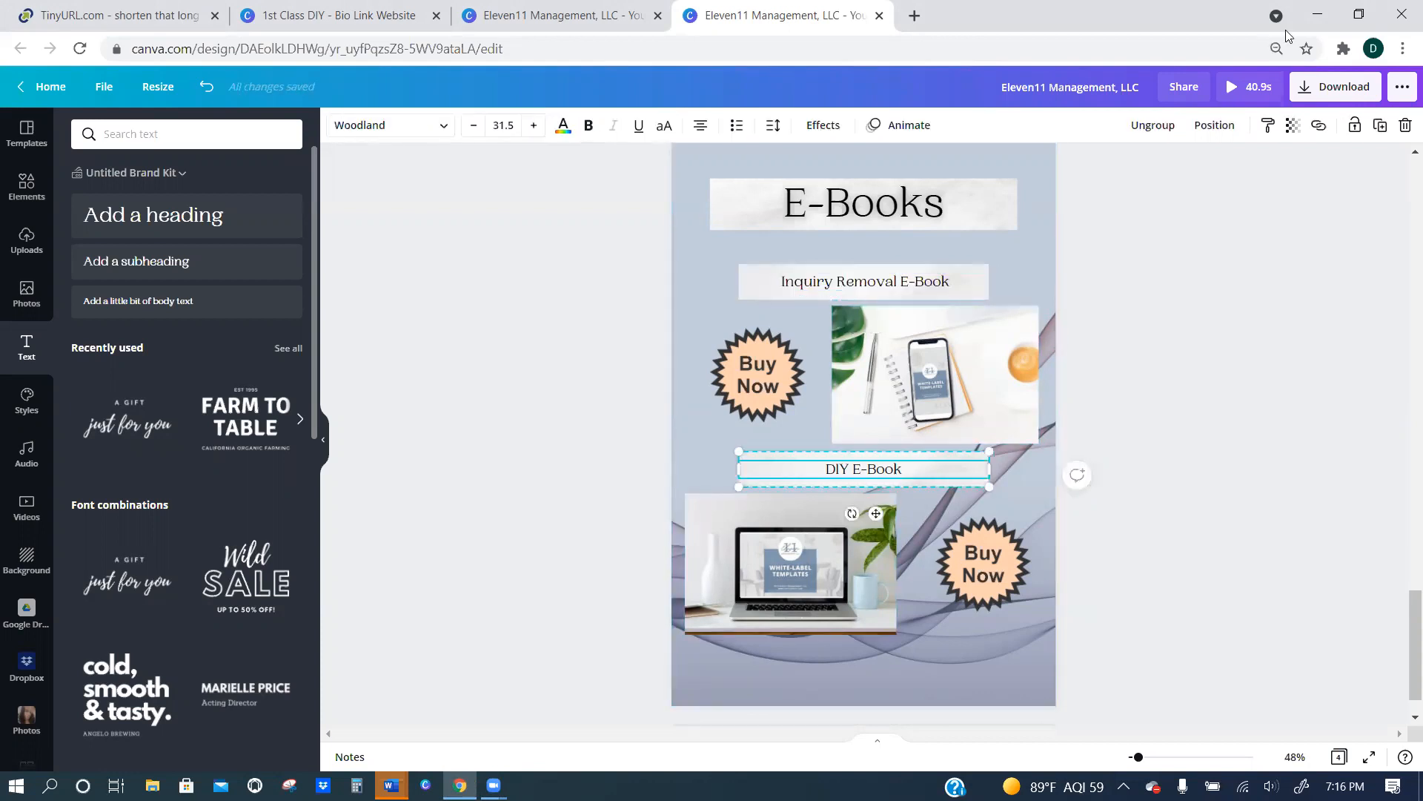
double_click(914, 471)
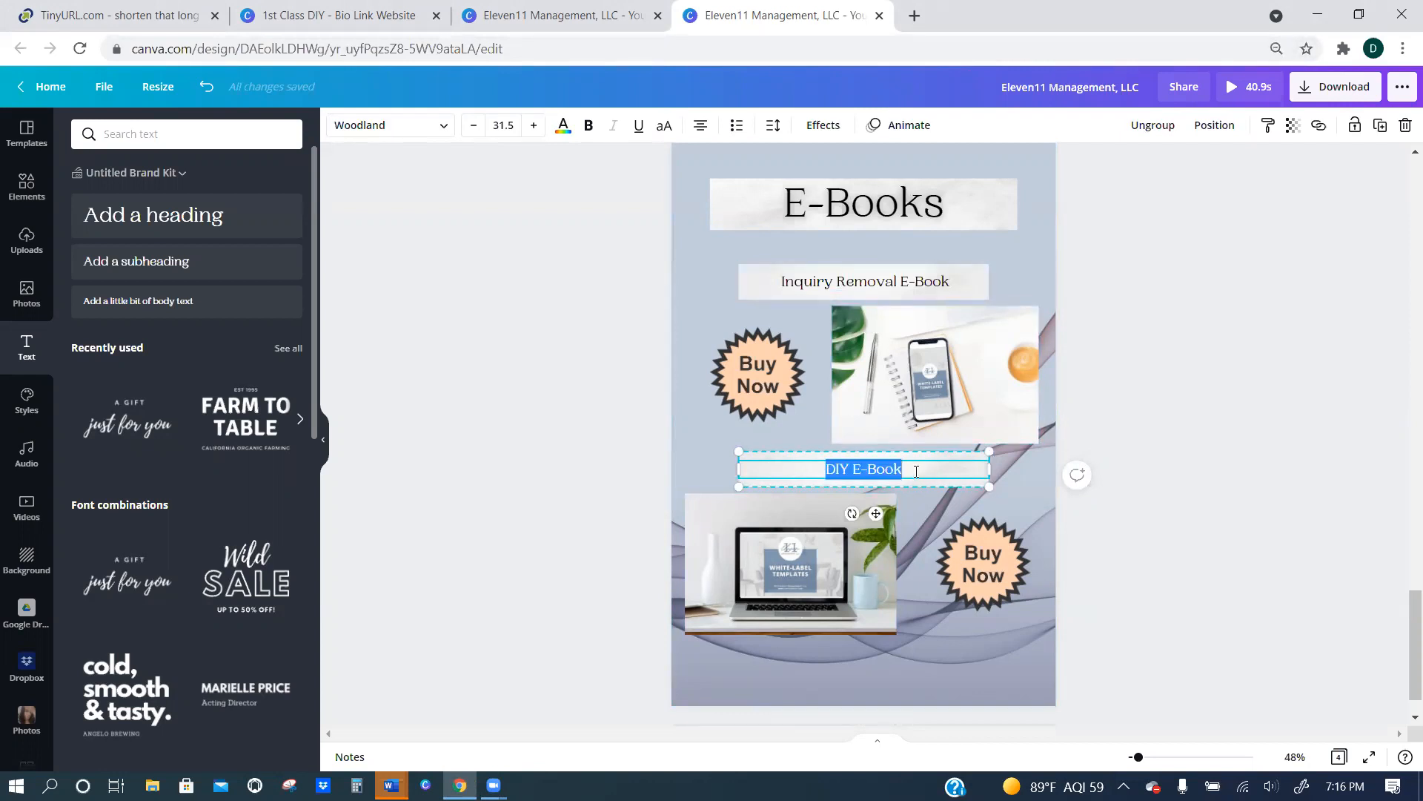
click(1319, 124)
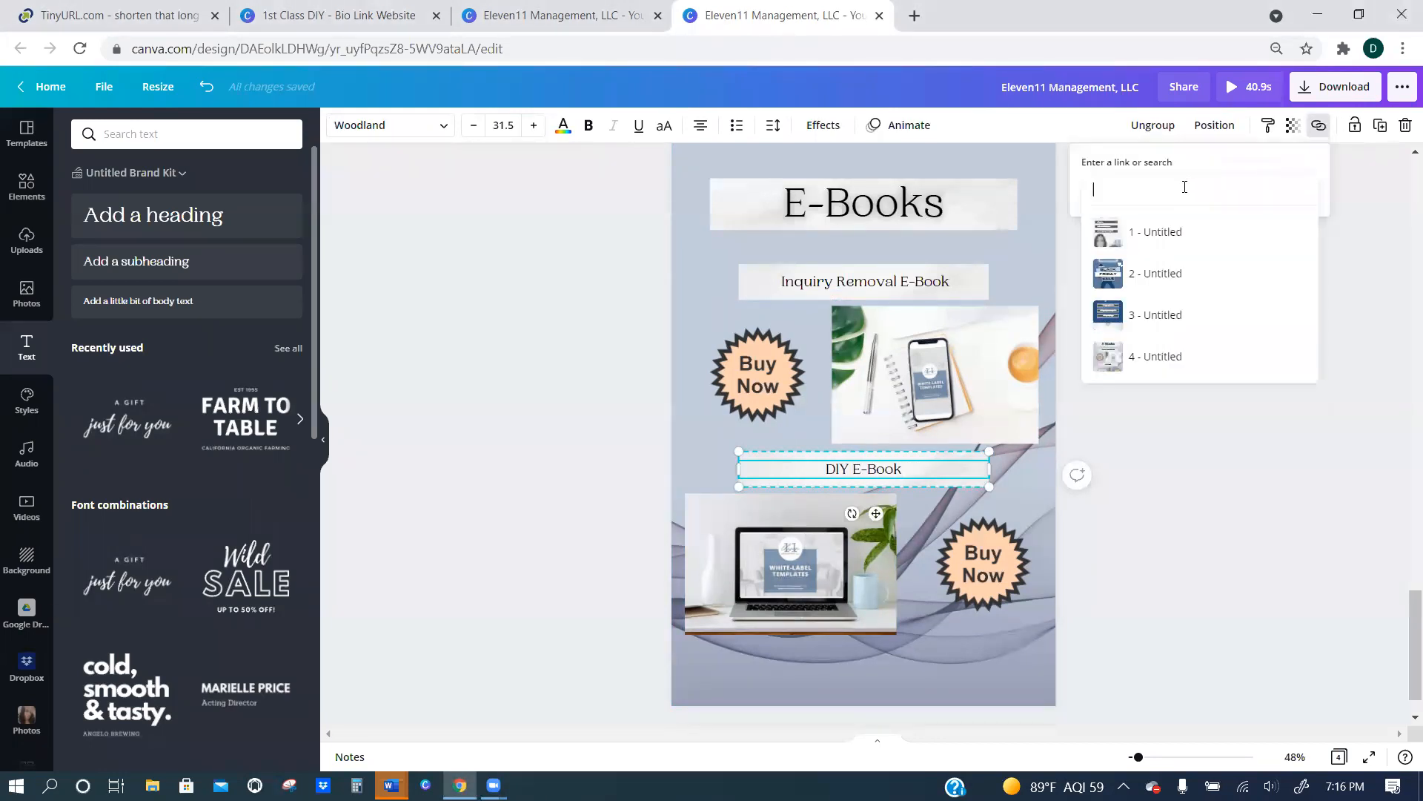
text(www.eleven12)
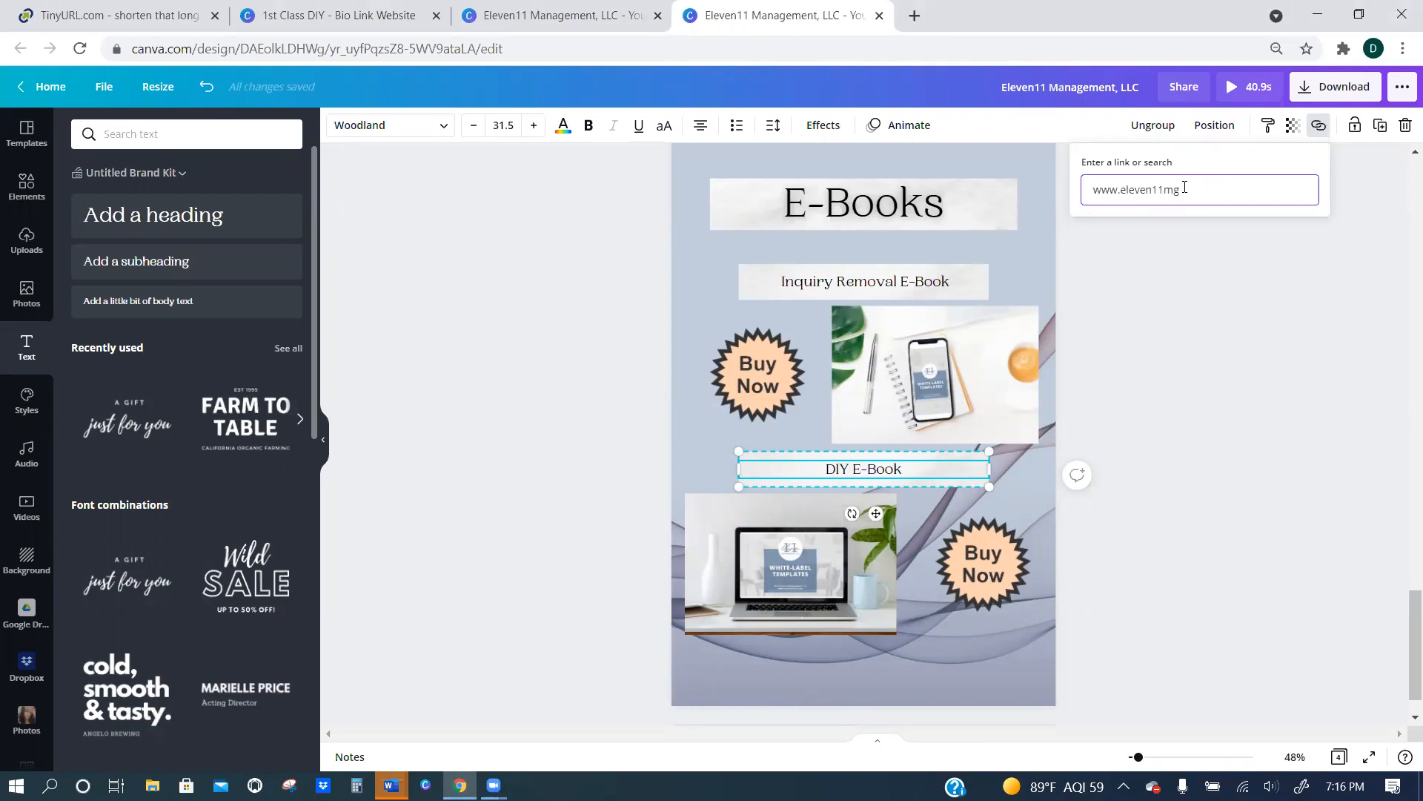
text(.com)
drag(1195, 190, 1088, 195)
key(ctrl+c)
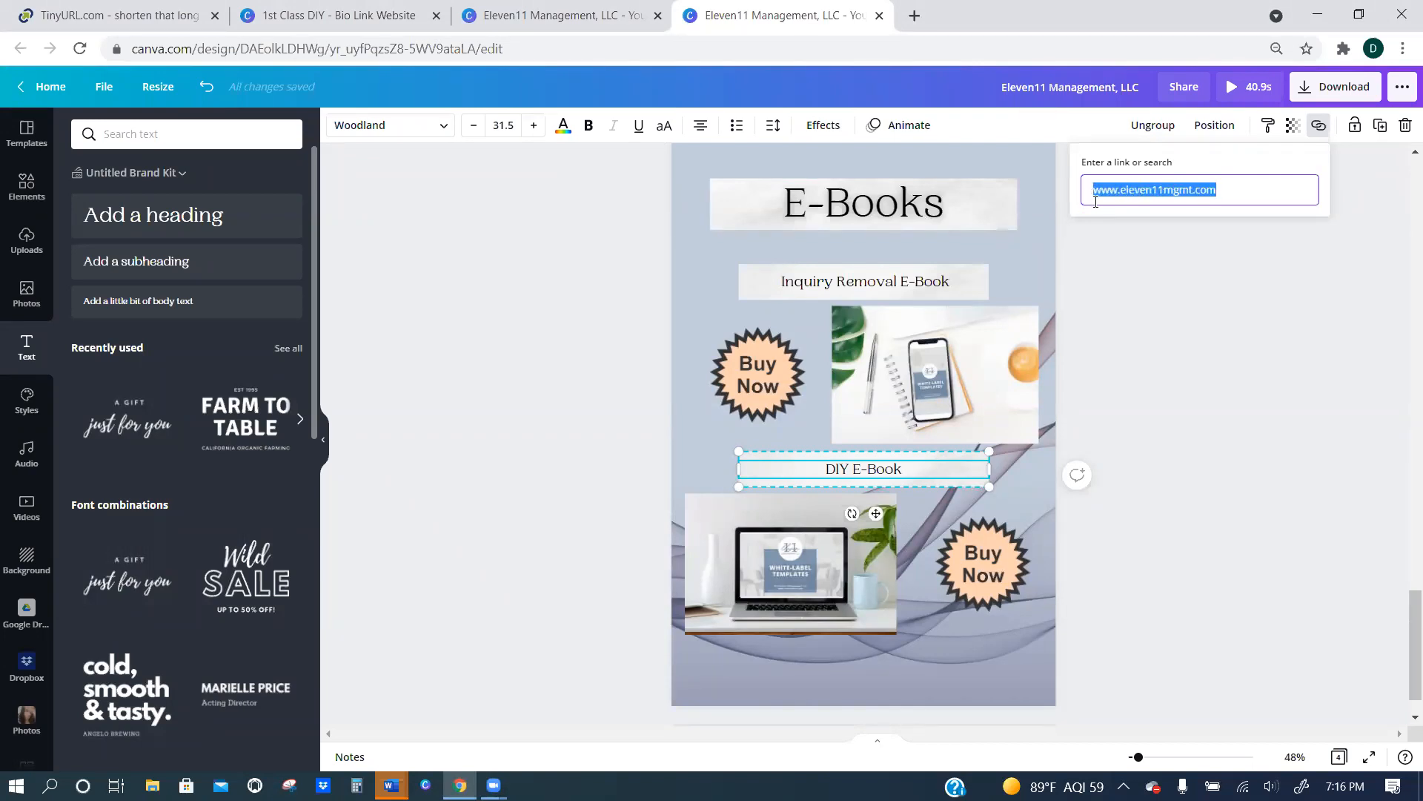
click(1232, 194)
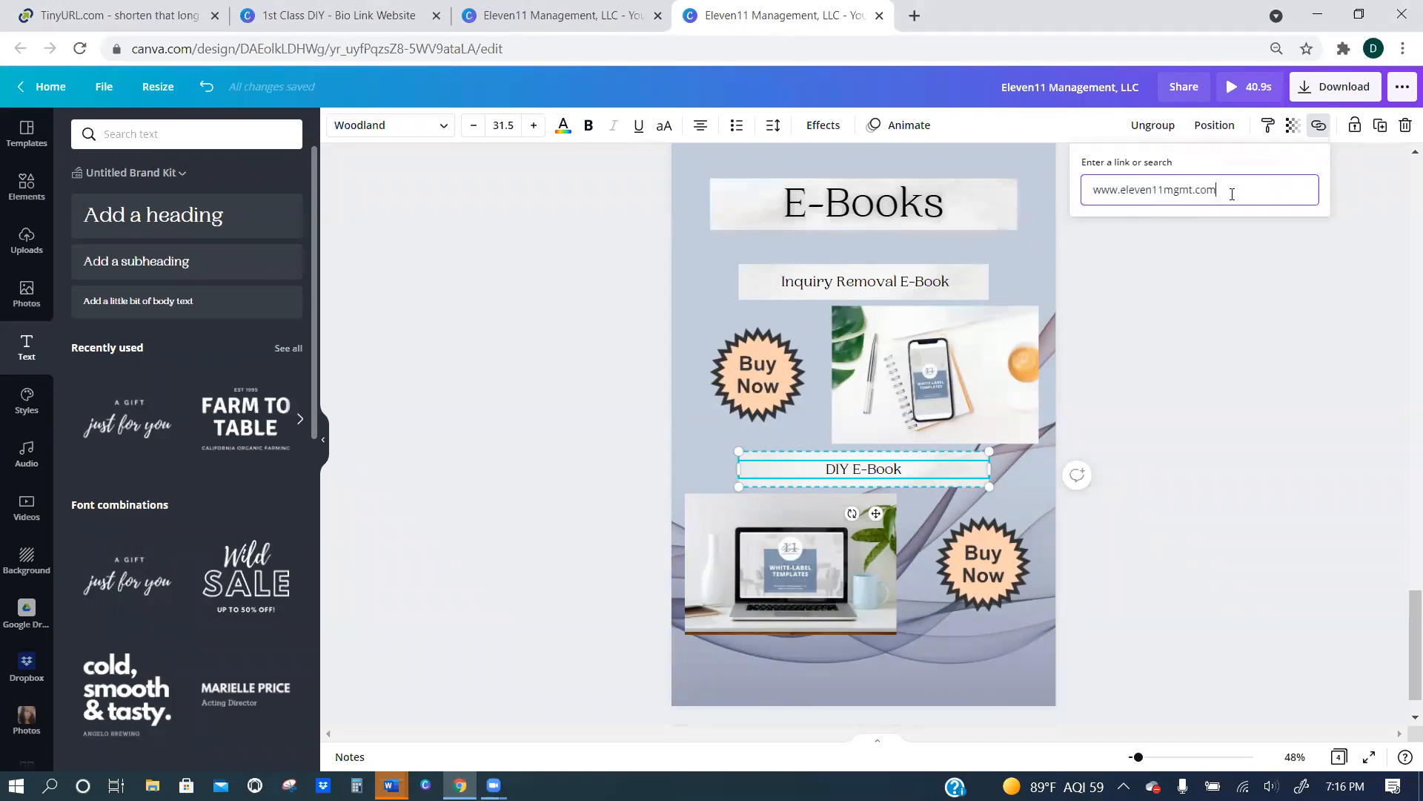
key(Return)
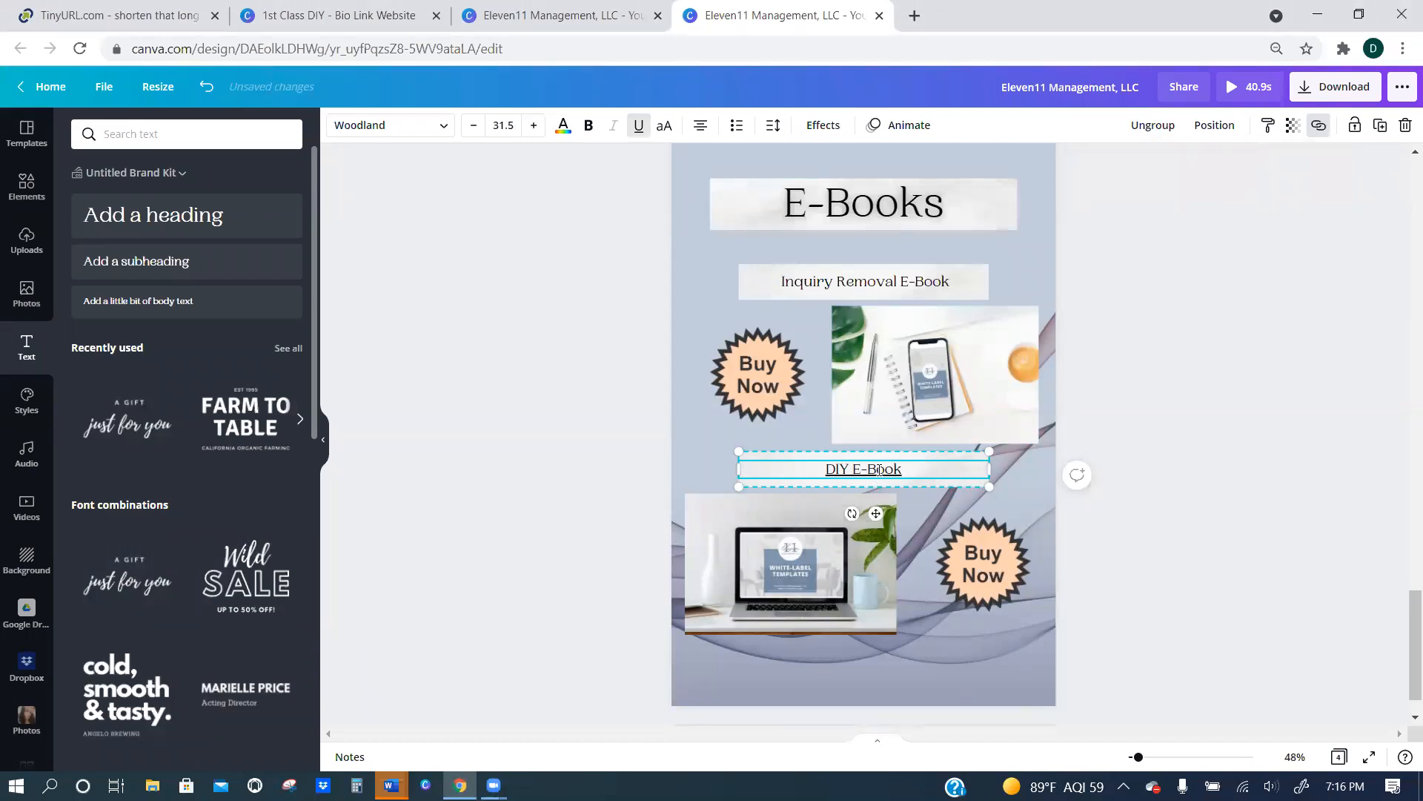
click(969, 553)
click(1319, 125)
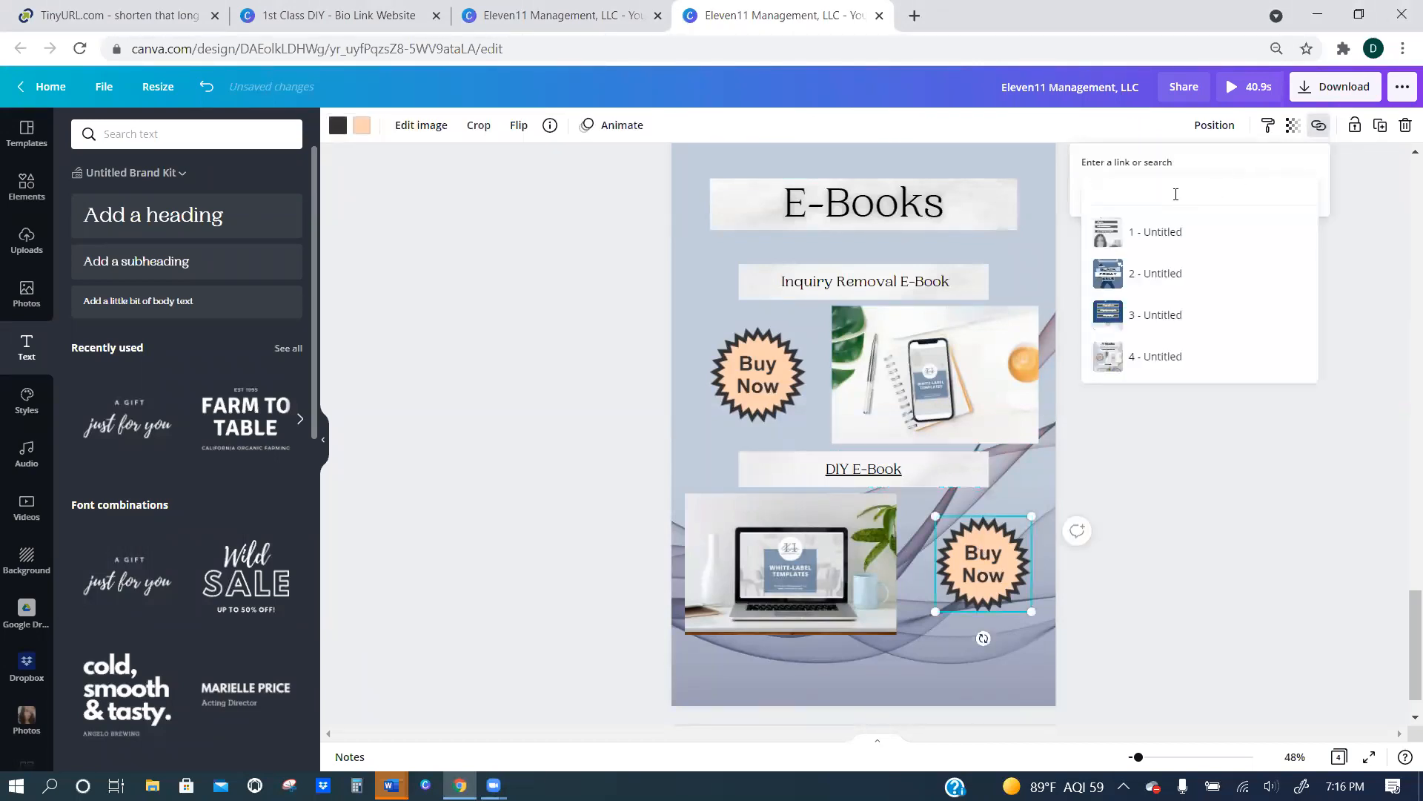
key(ctrl+v)
key(Return)
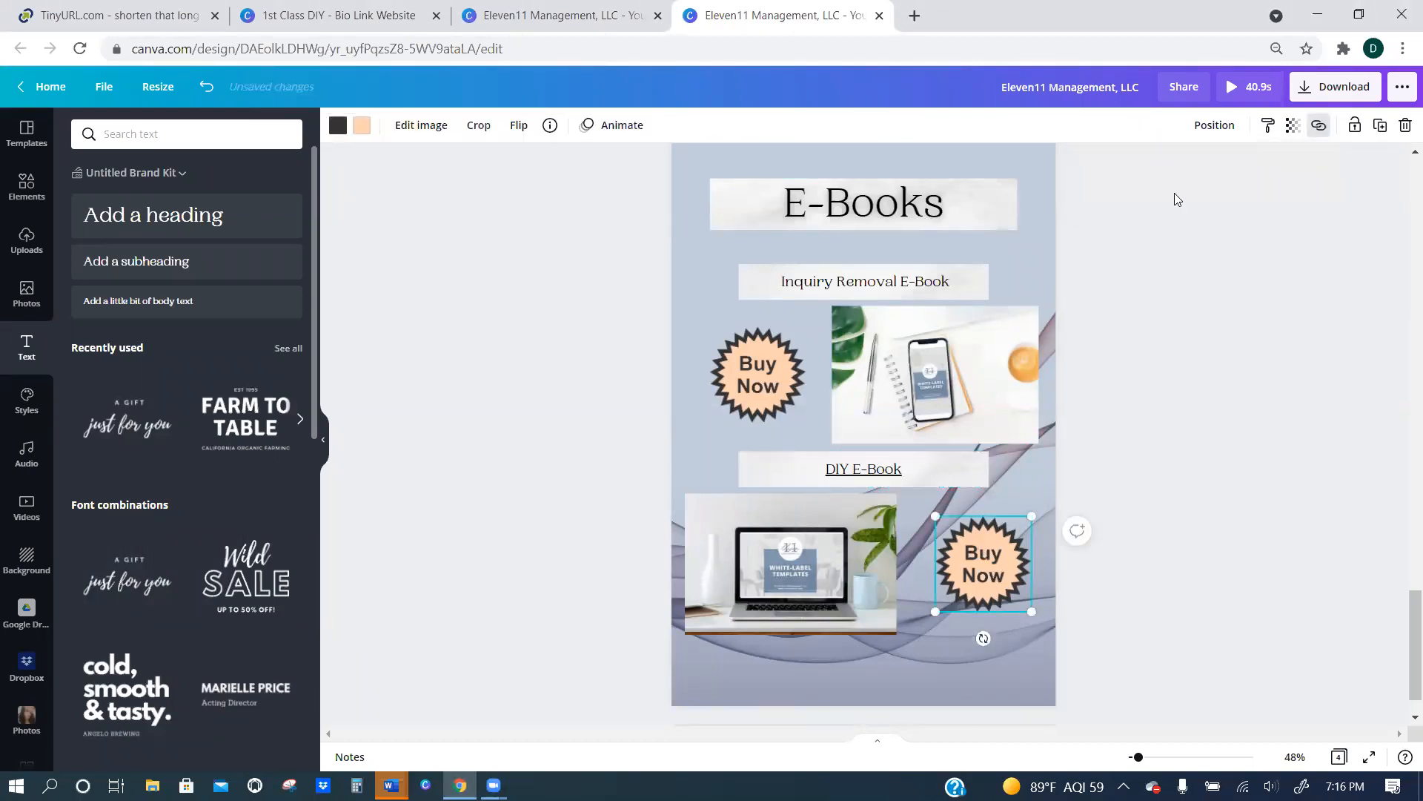
click(766, 575)
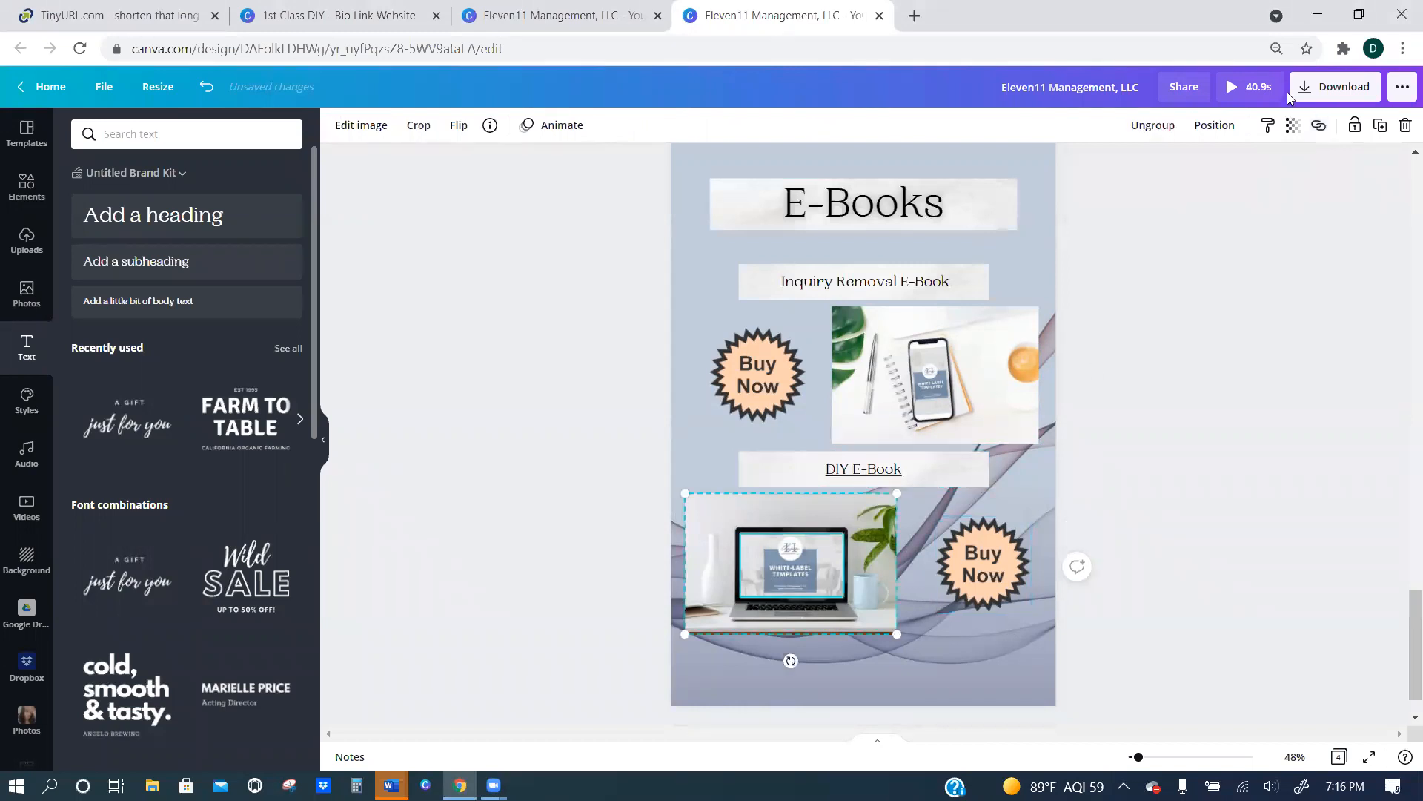
click(1321, 125)
key(ctrl+v)
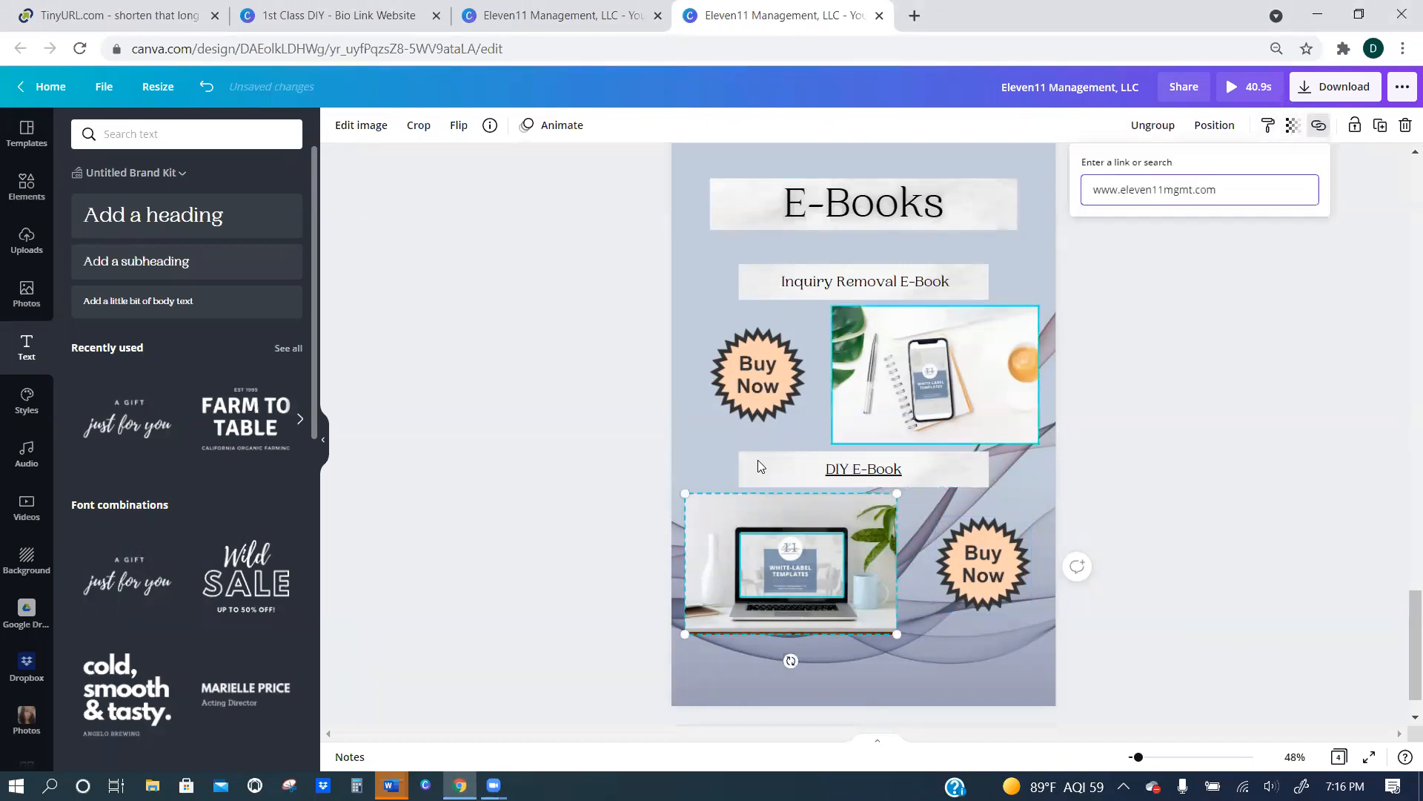
click(943, 355)
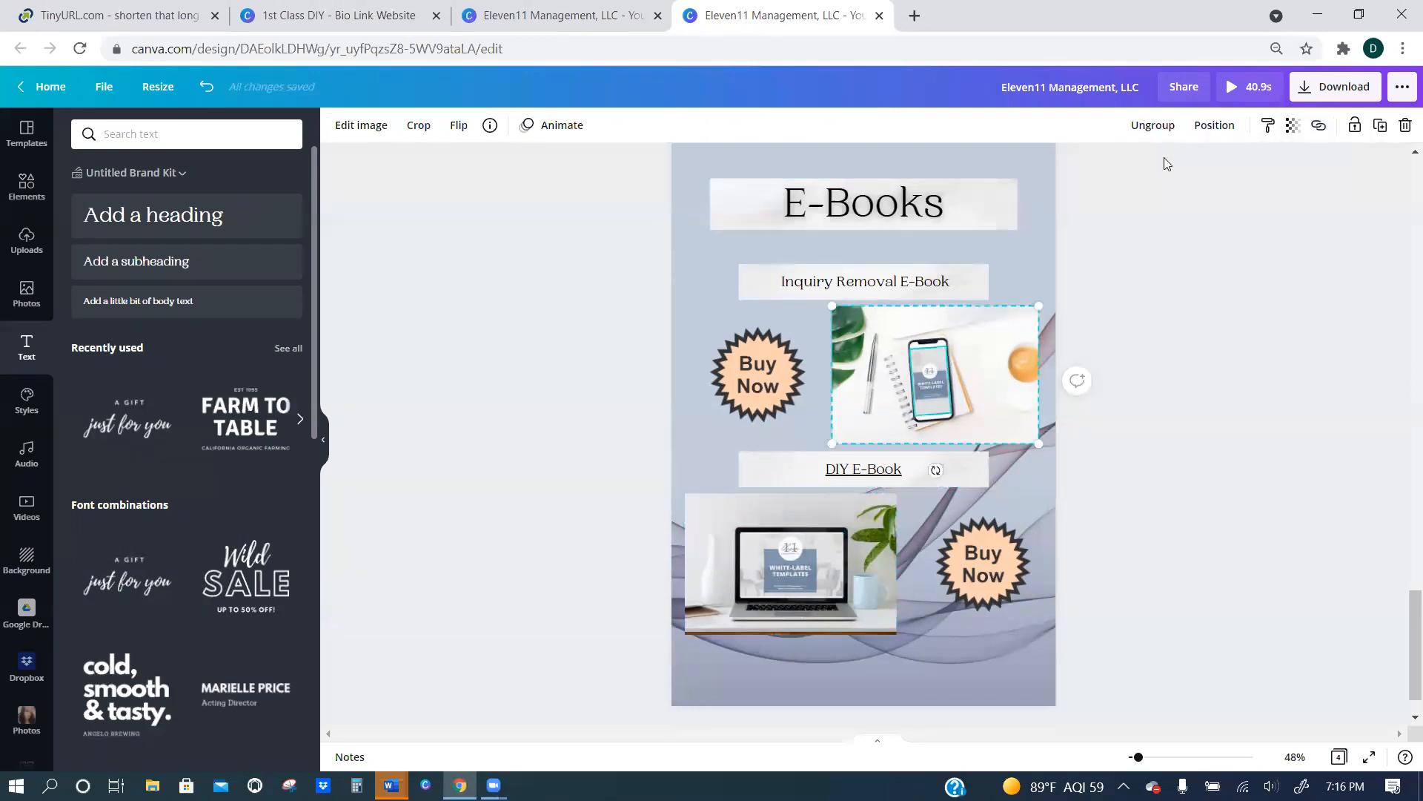
click(1319, 124)
key(ctrl+v)
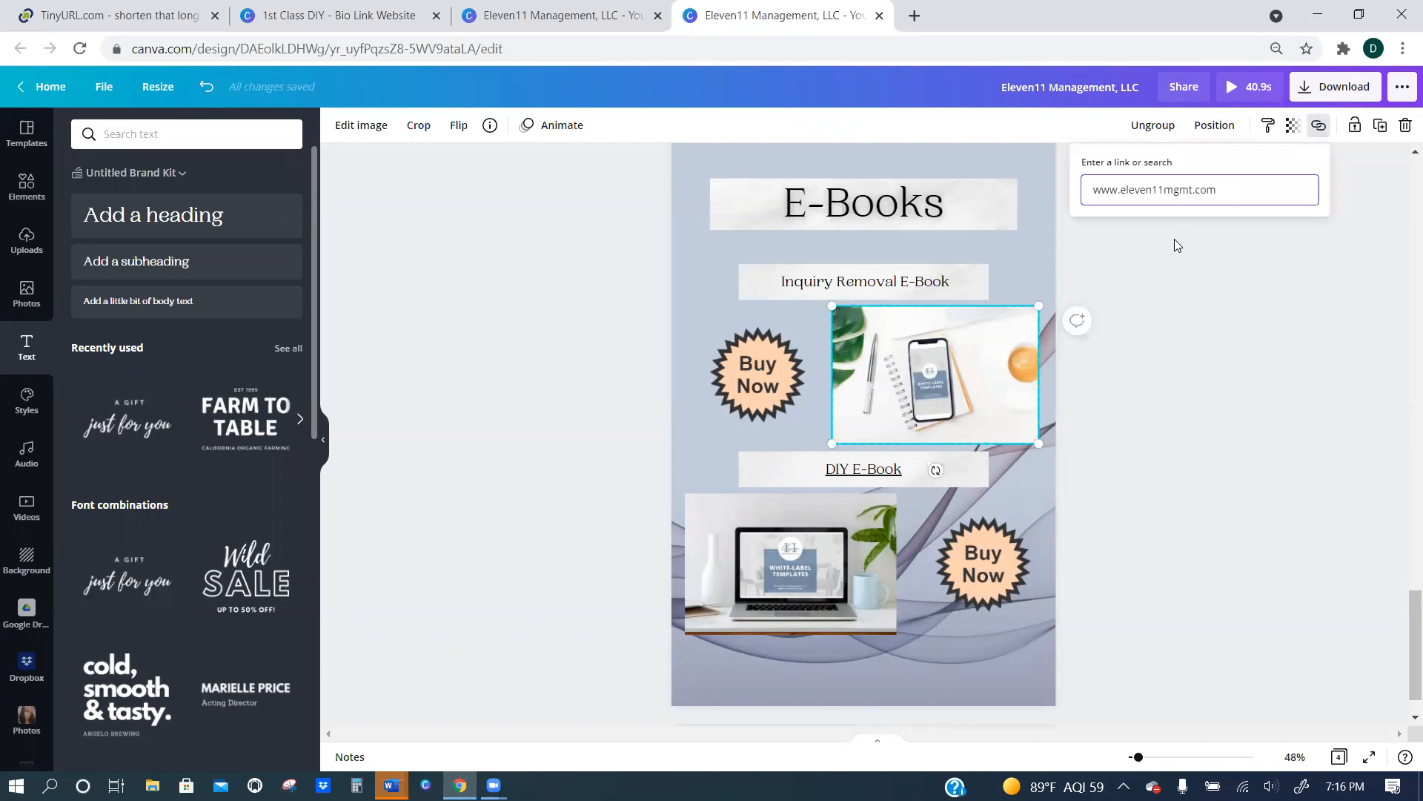
key(Return)
click(732, 397)
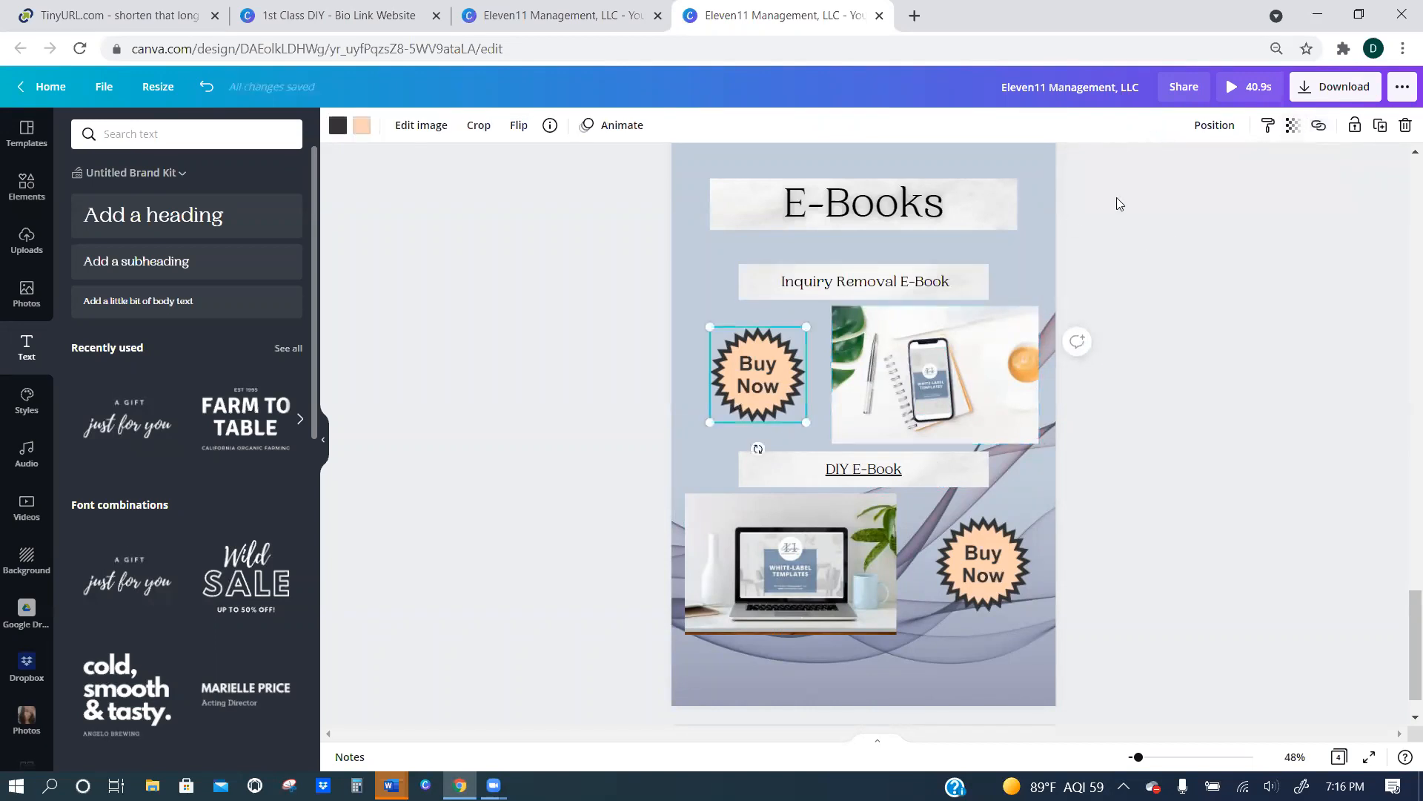
click(1293, 124)
click(1319, 125)
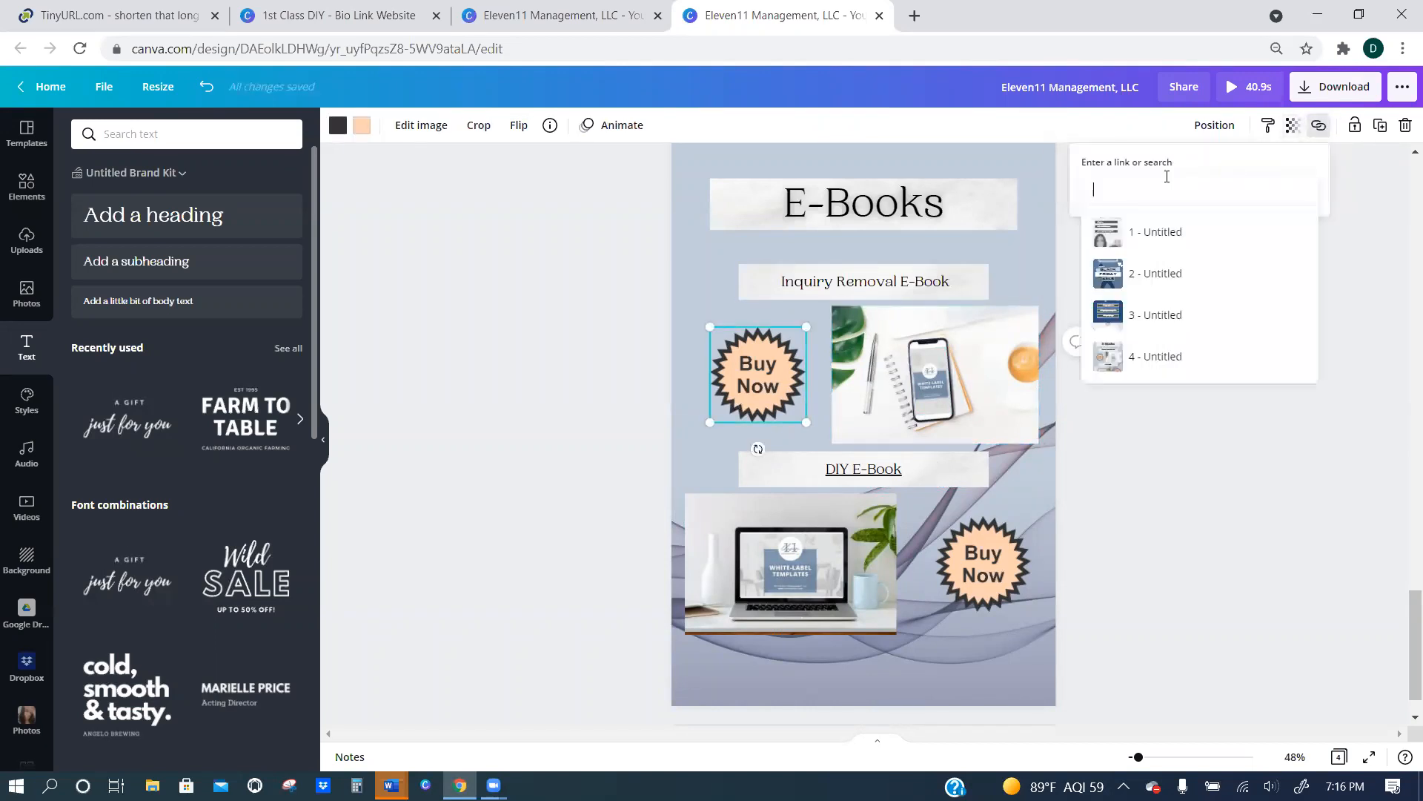
key(ctrl+v)
key(Return)
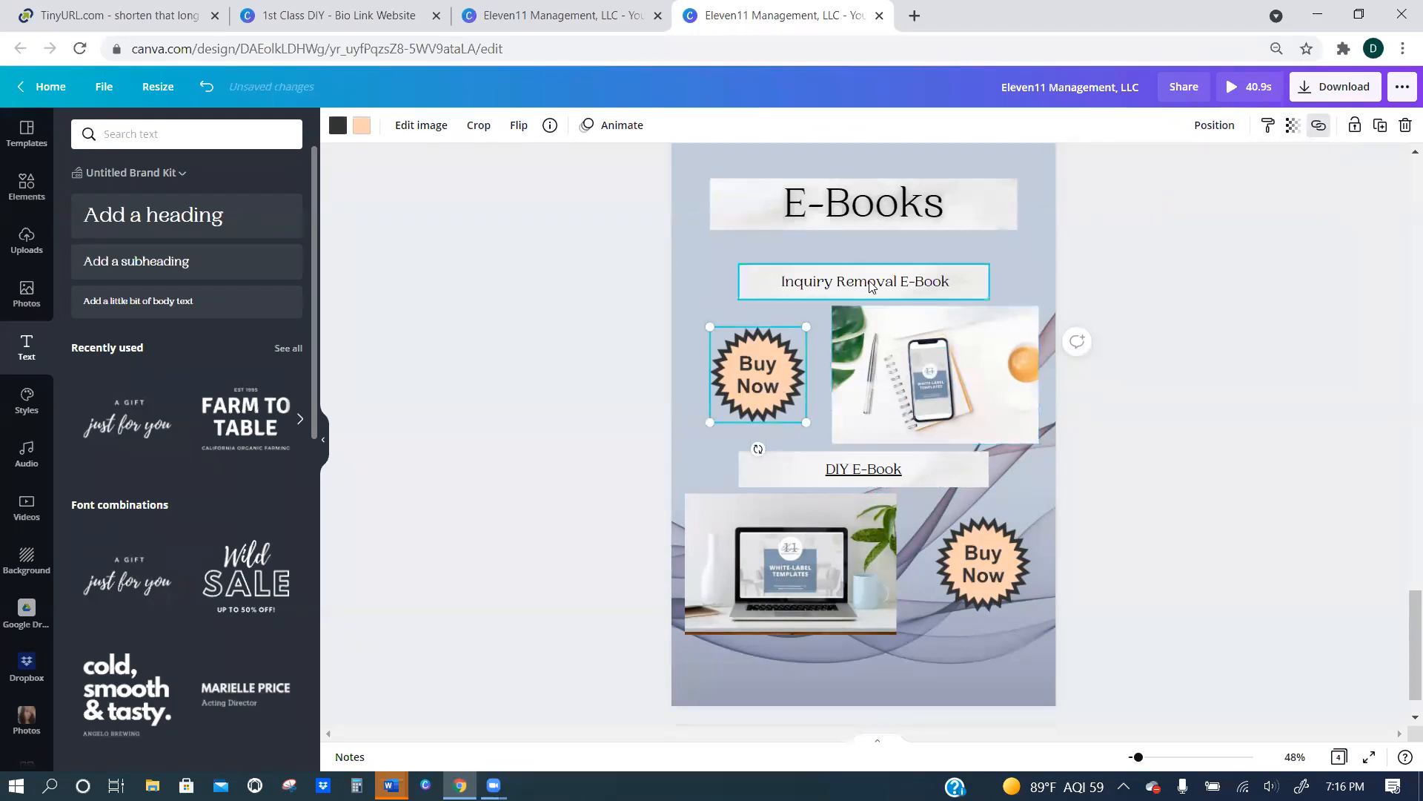
click(847, 273)
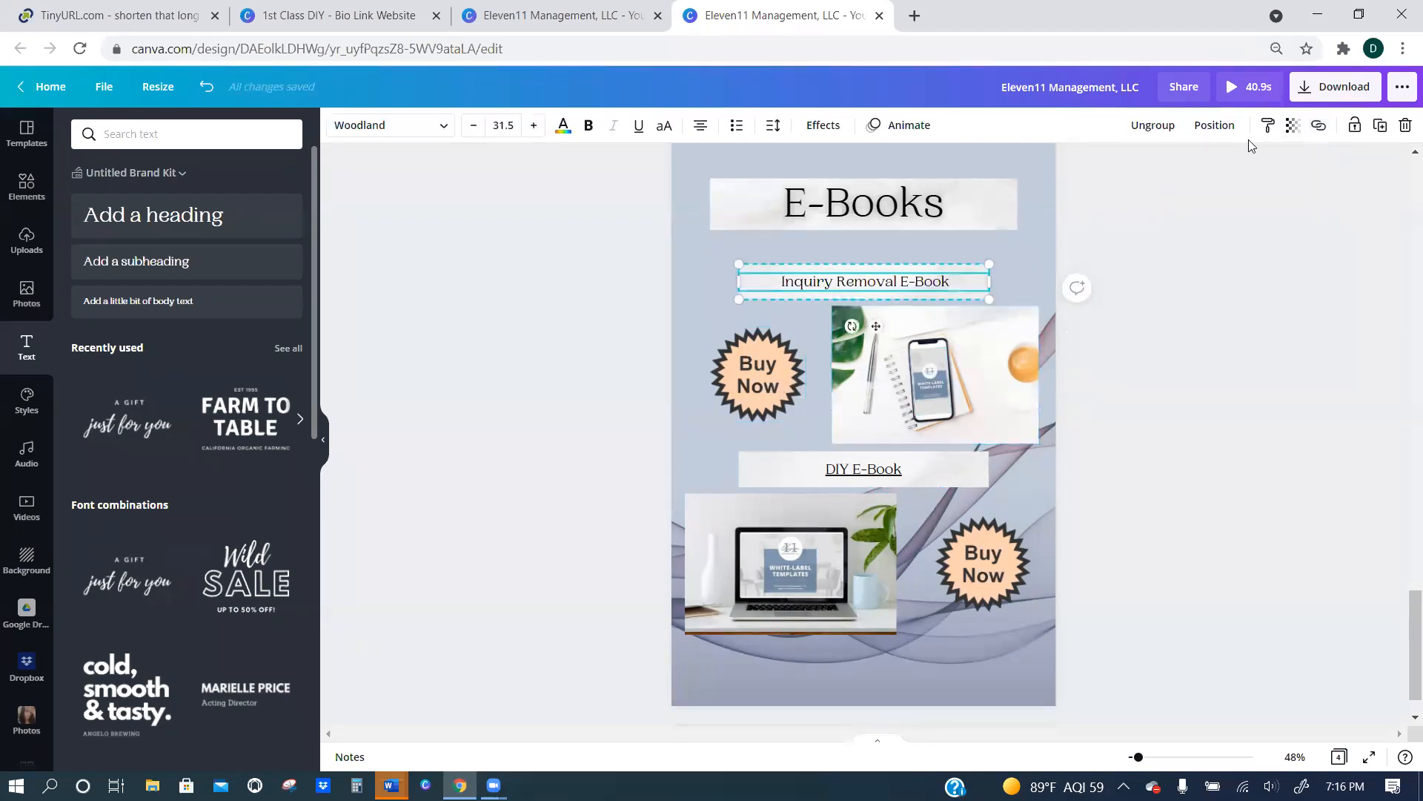
click(889, 264)
click(1319, 126)
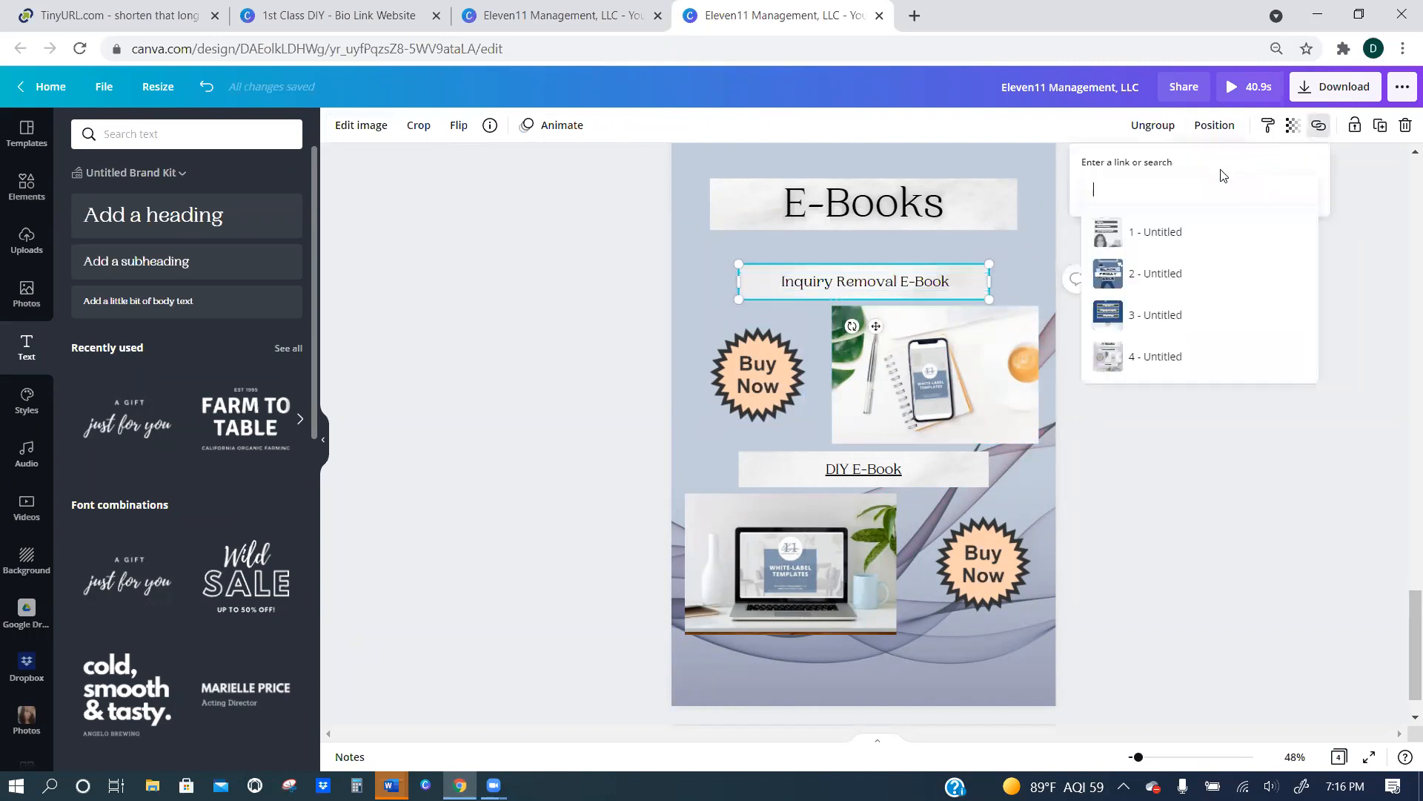
key(ctrl+v)
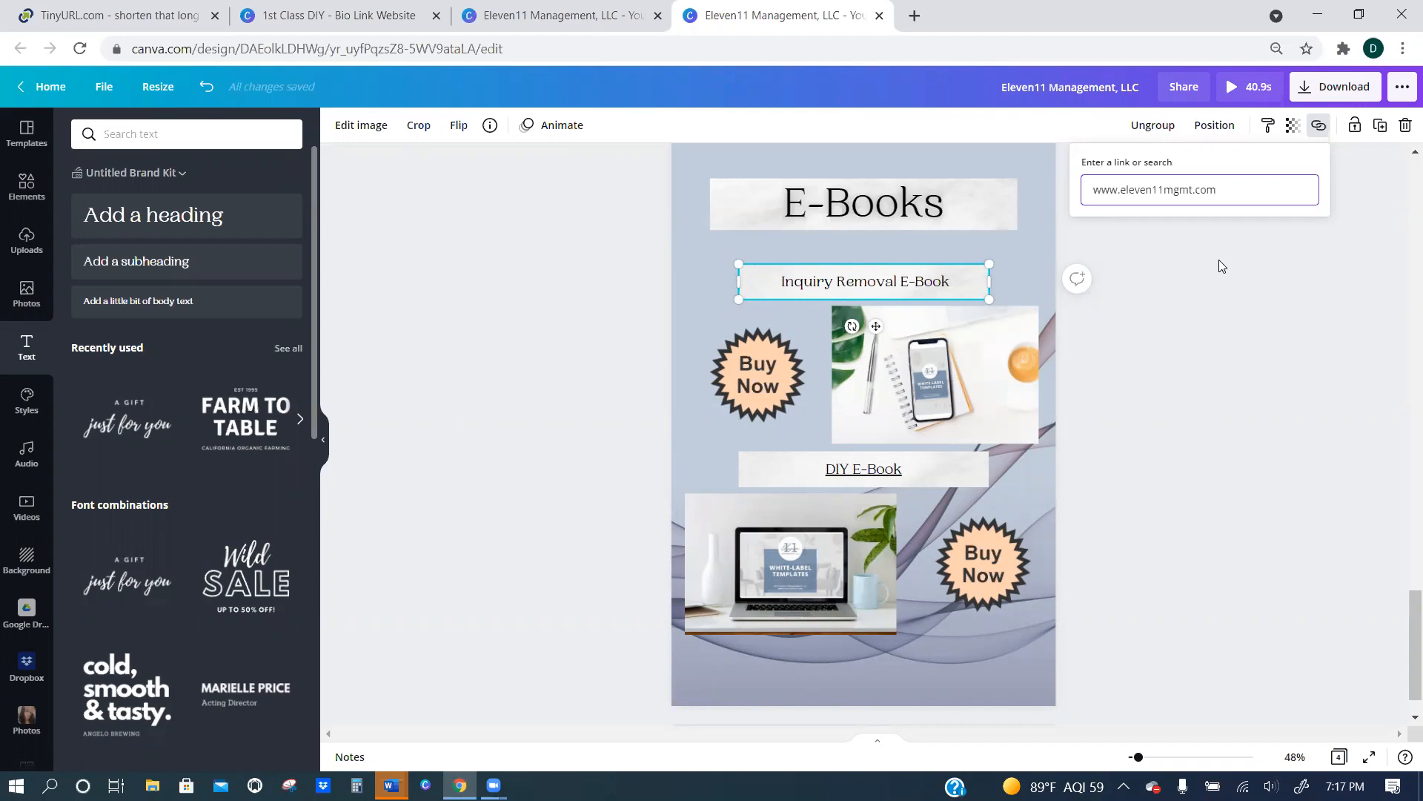
click(475, 6)
click(1227, 197)
key(Return)
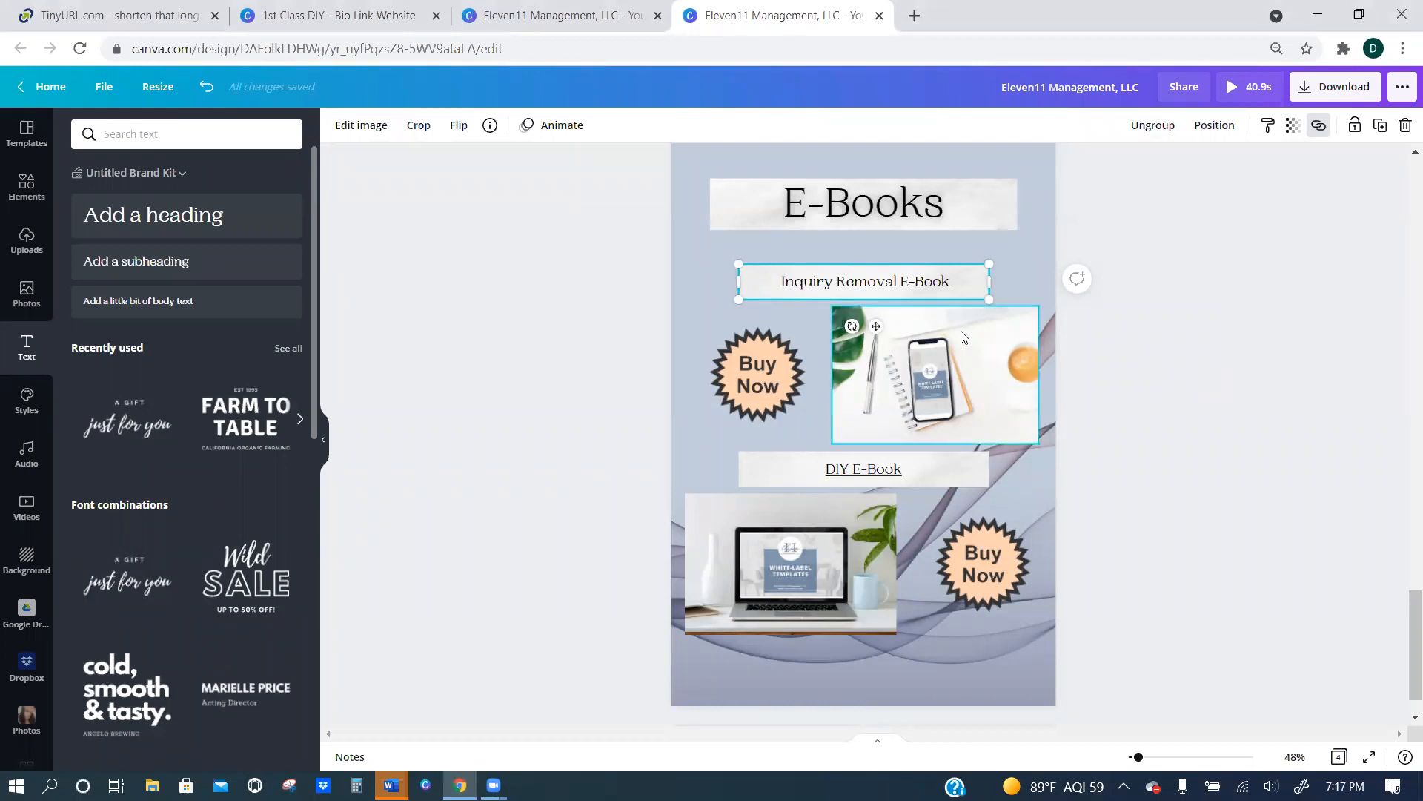
click(948, 283)
drag(963, 281, 795, 282)
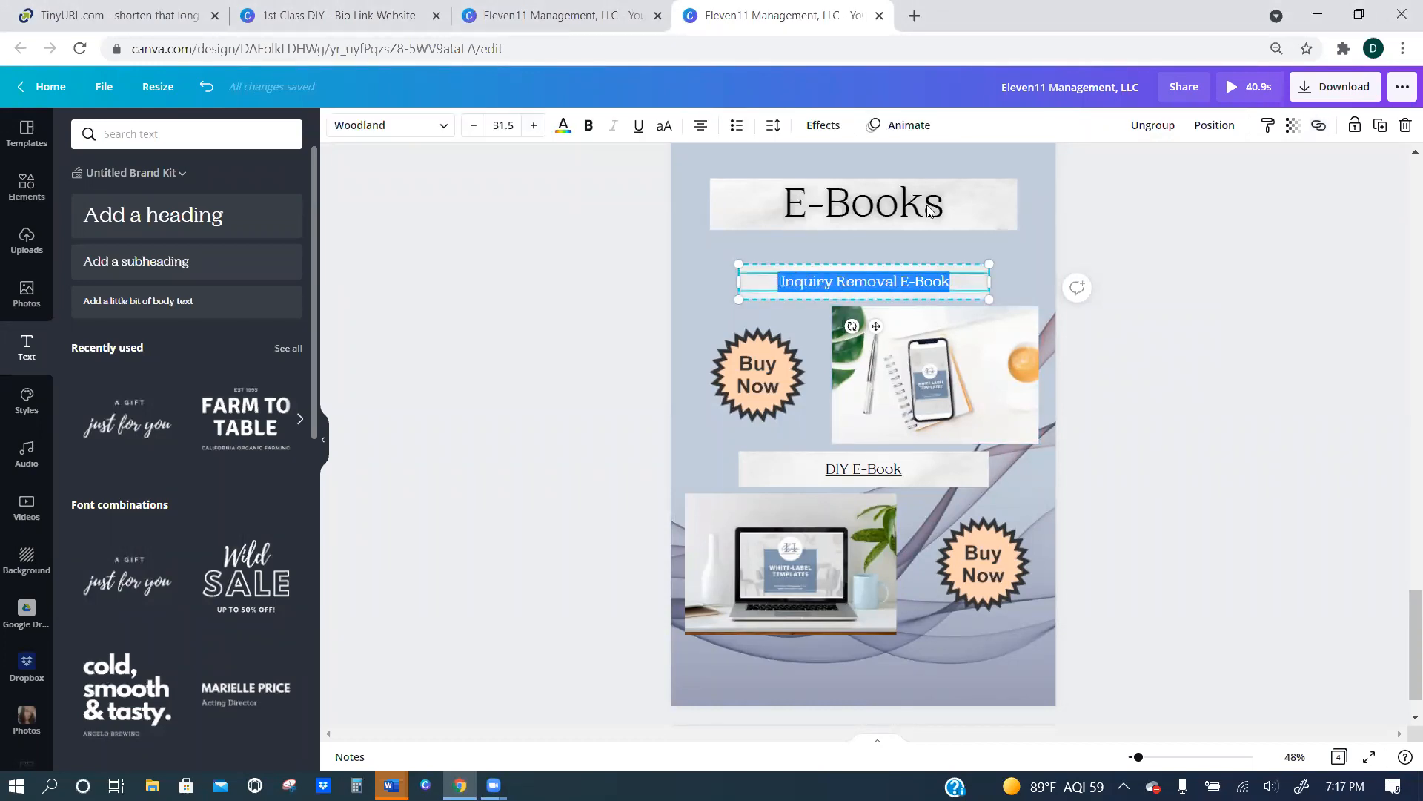
click(1321, 127)
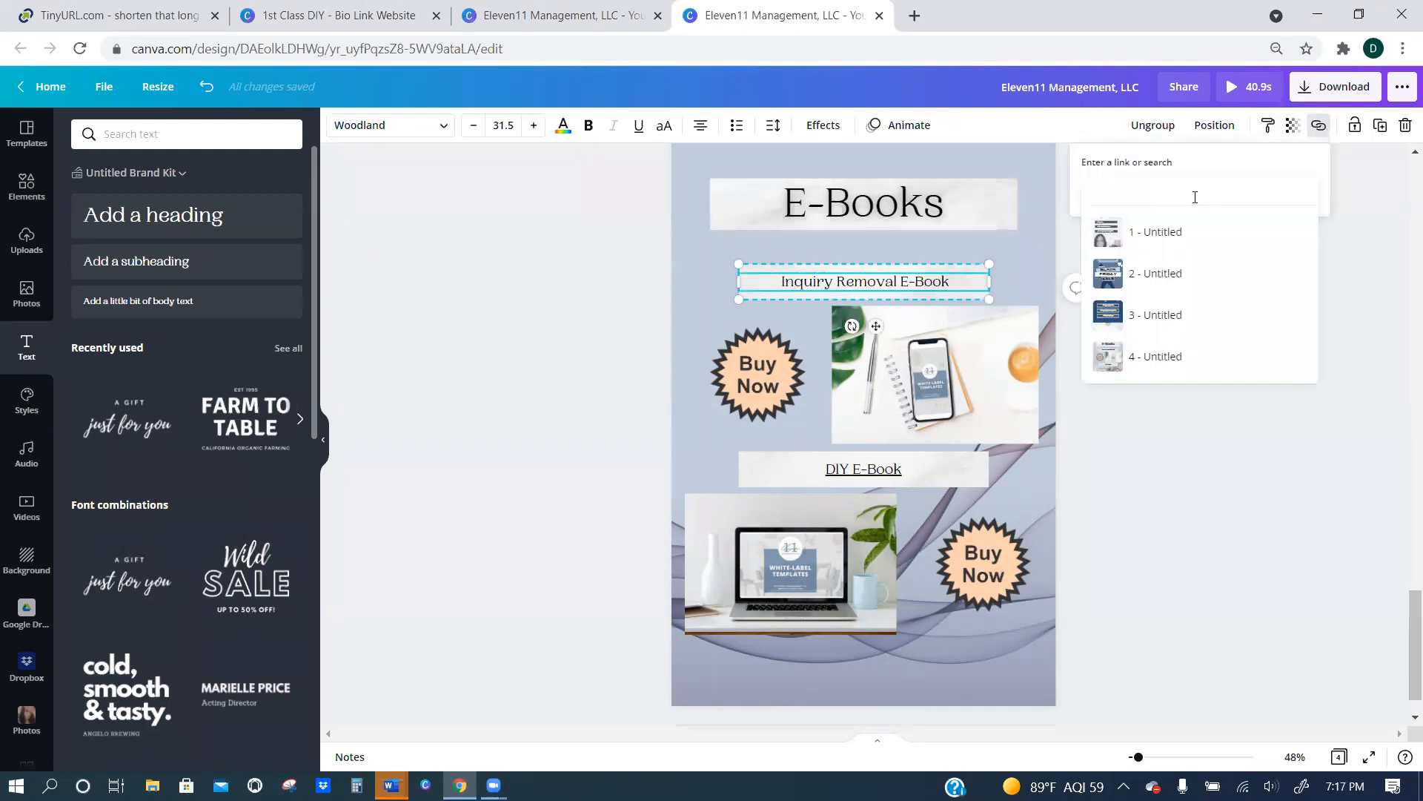
right_click(1195, 197)
click(1269, 343)
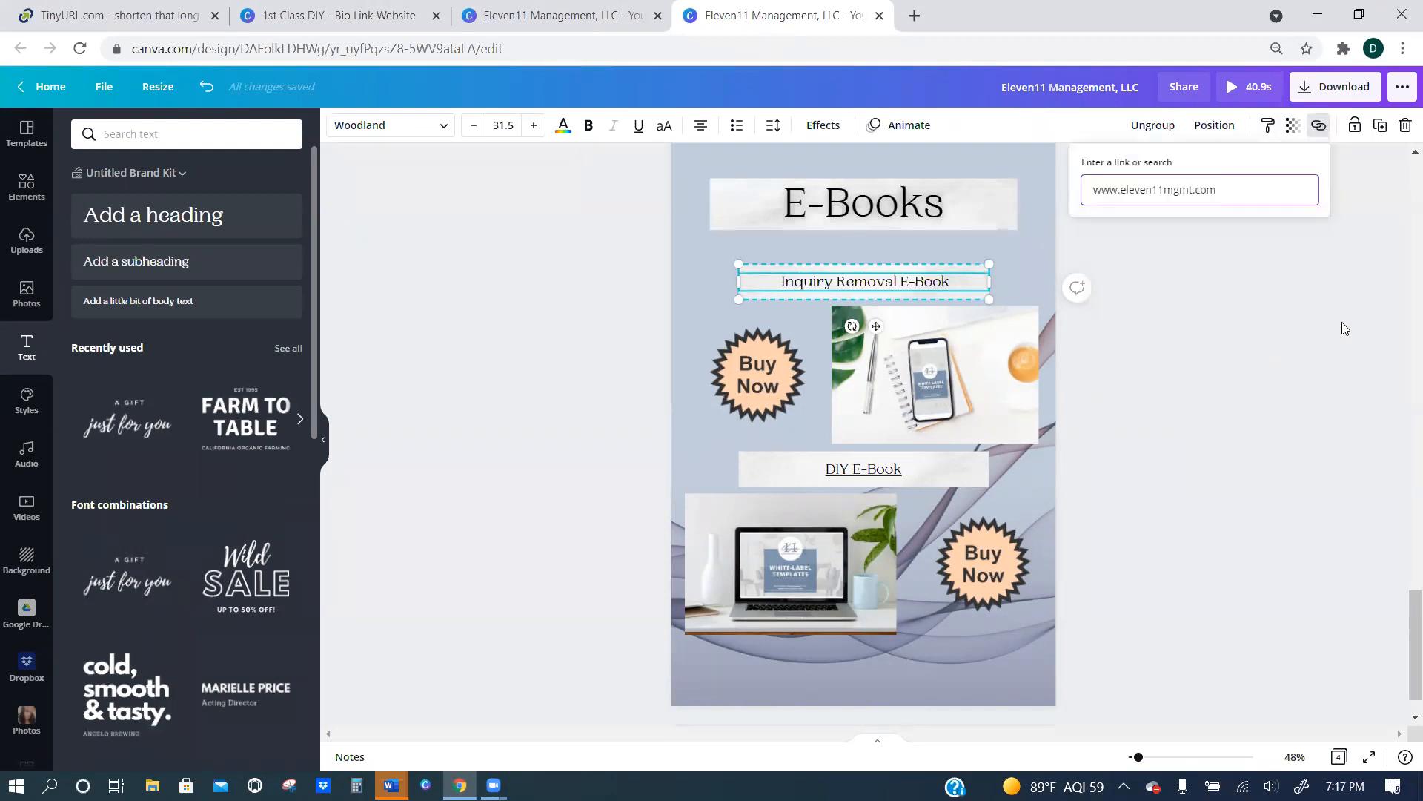
key(Return)
click(1273, 354)
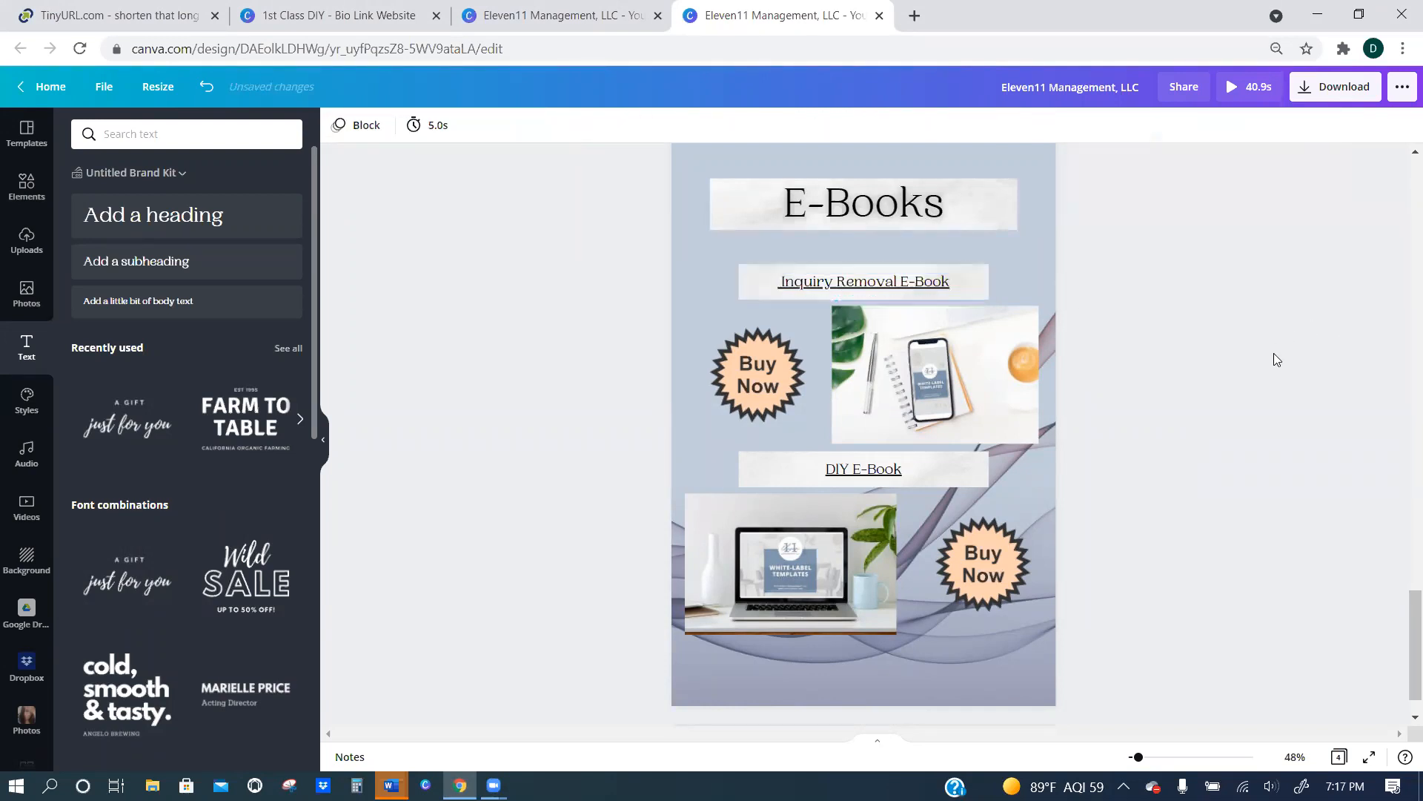
Review the design's pages, from the E-Books page up to page 1 and on to the Black Friday sale page.
scroll(1194, 377, up, 10)
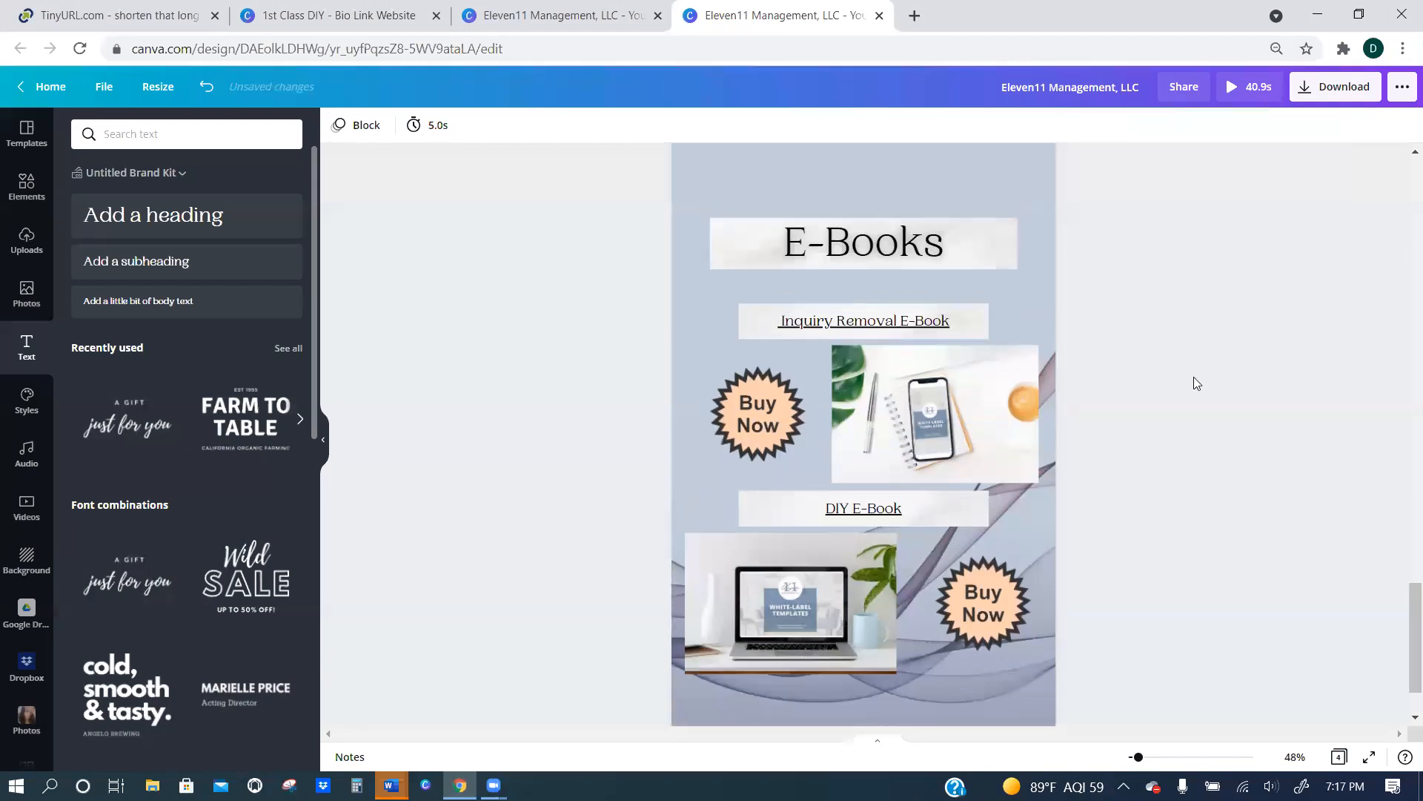
scroll(1192, 376, up, 10)
scroll(1053, 334, down, 4)
scroll(990, 309, up, 4)
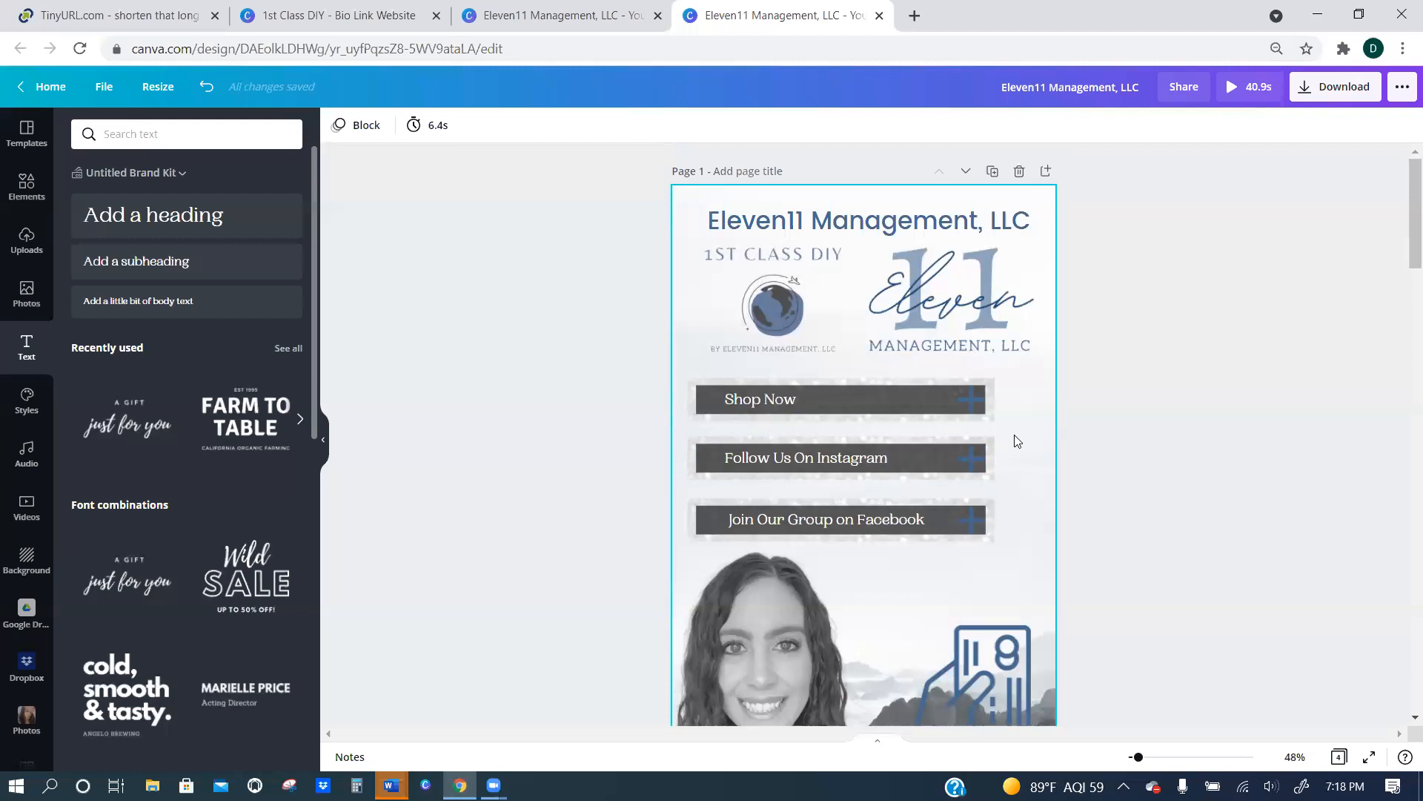
scroll(1219, 436, down, 3)
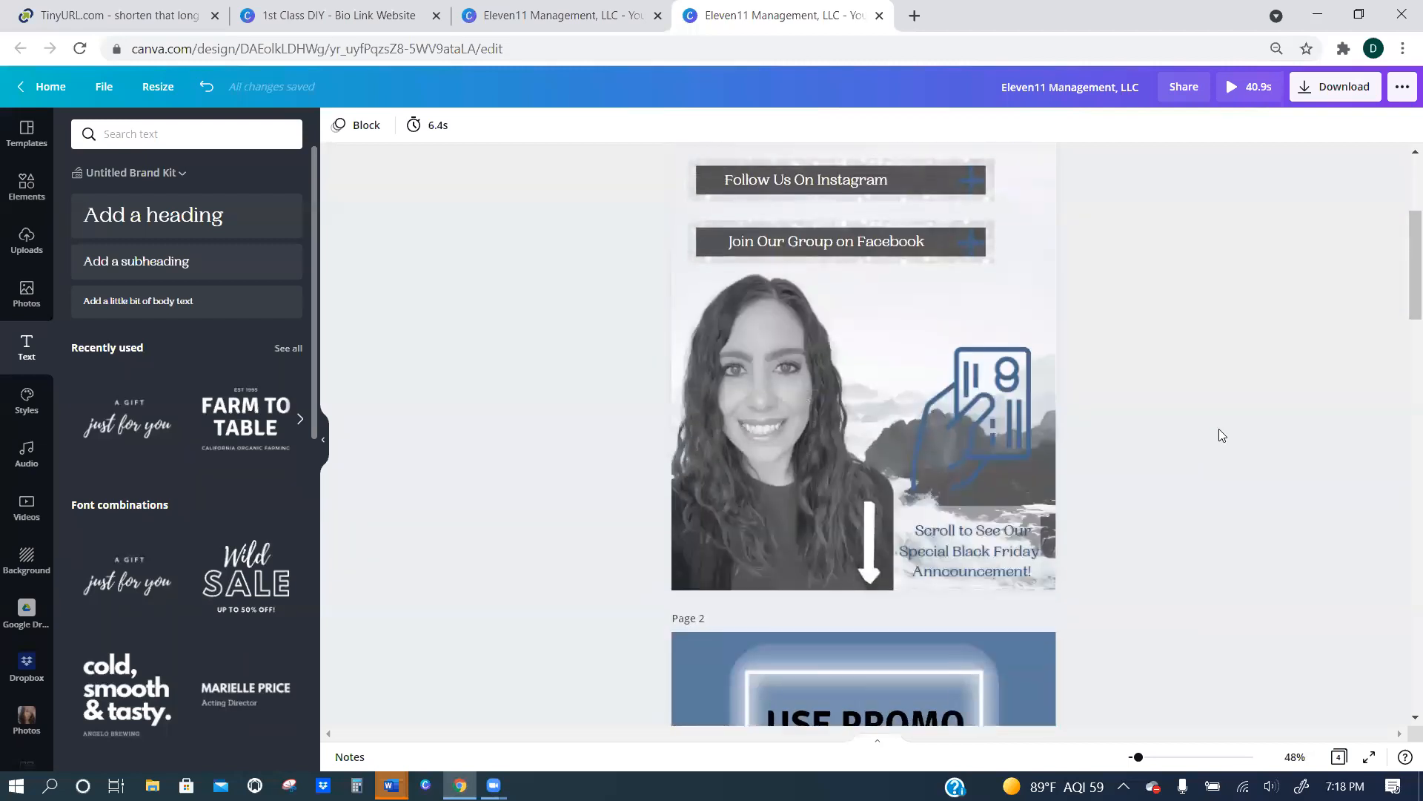
scroll(1219, 442, down, 5)
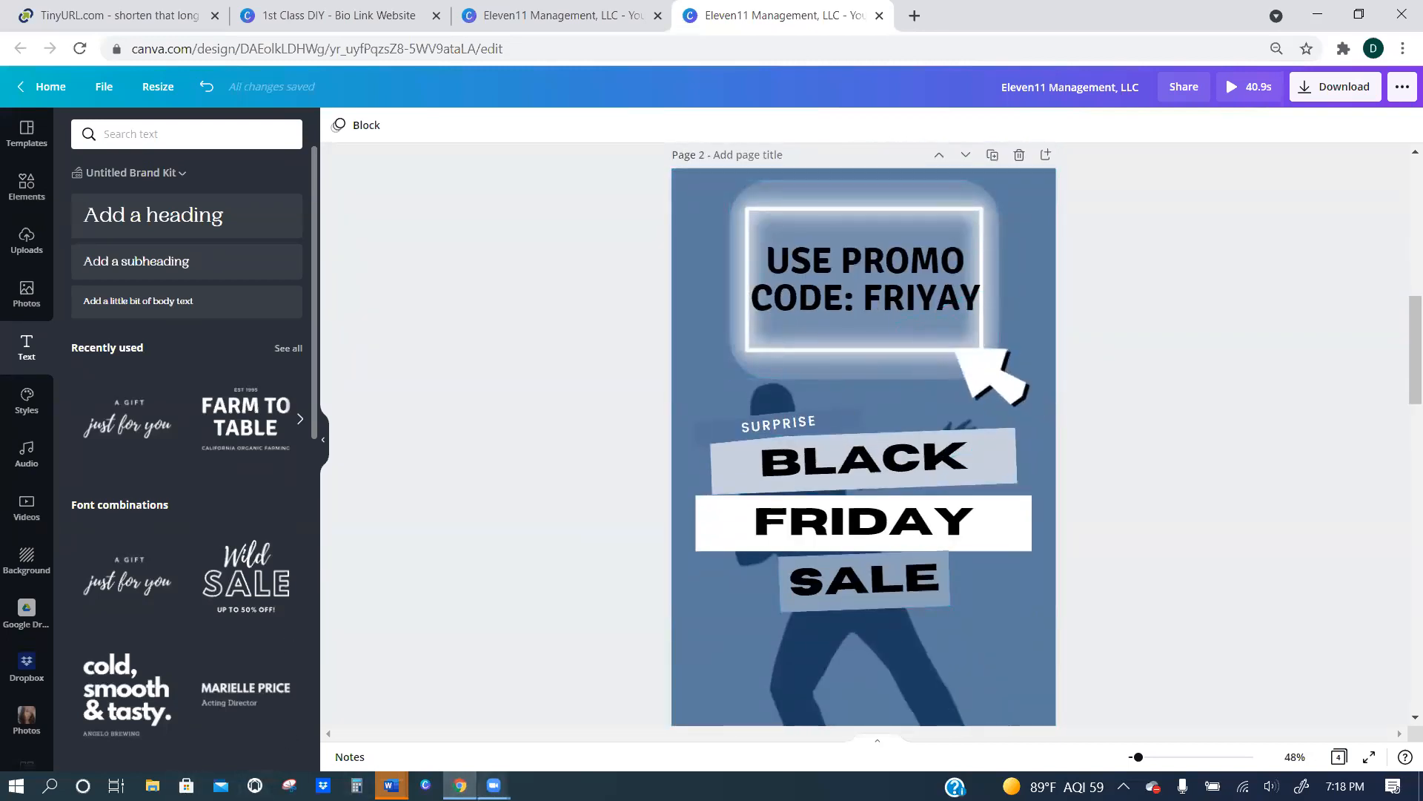
click(493, 785)
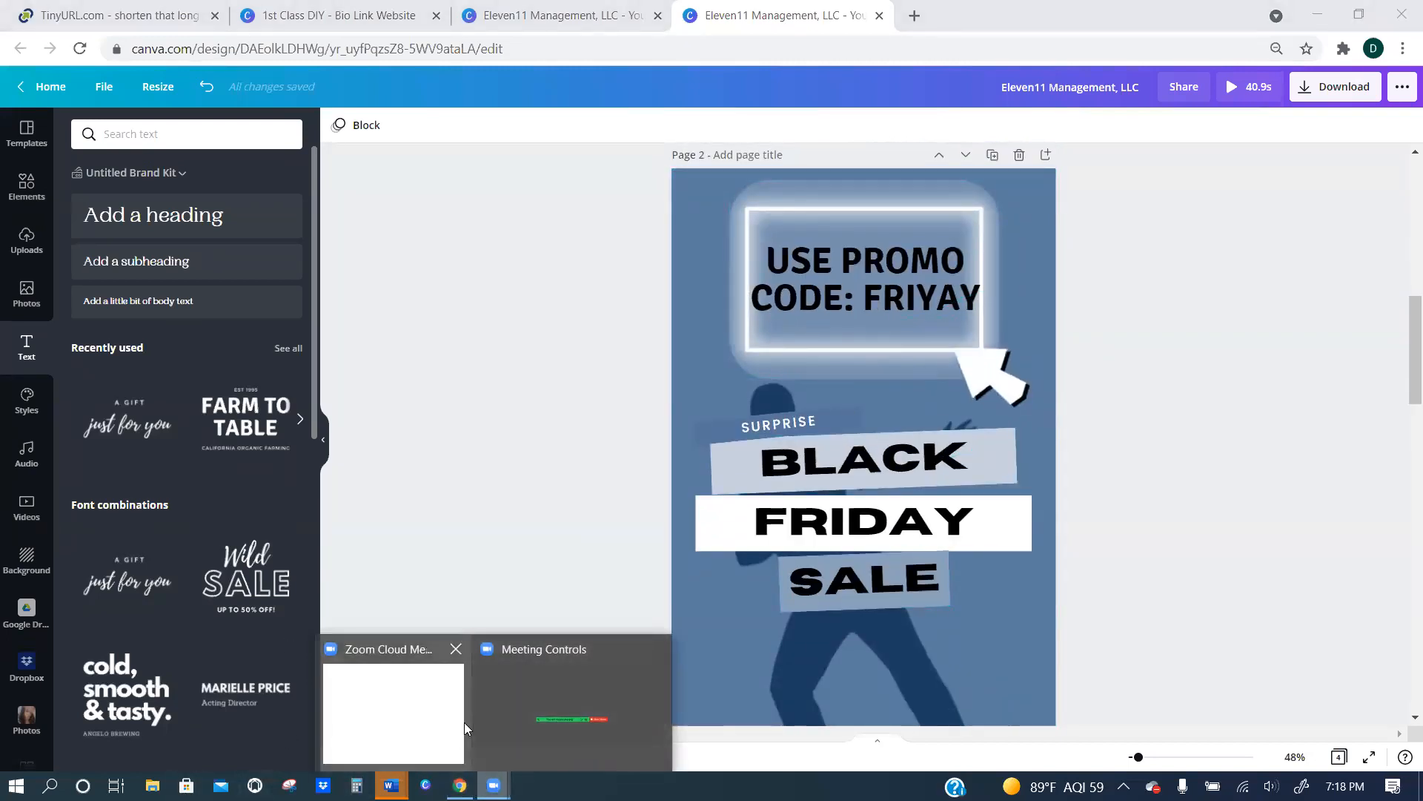
click(642, 243)
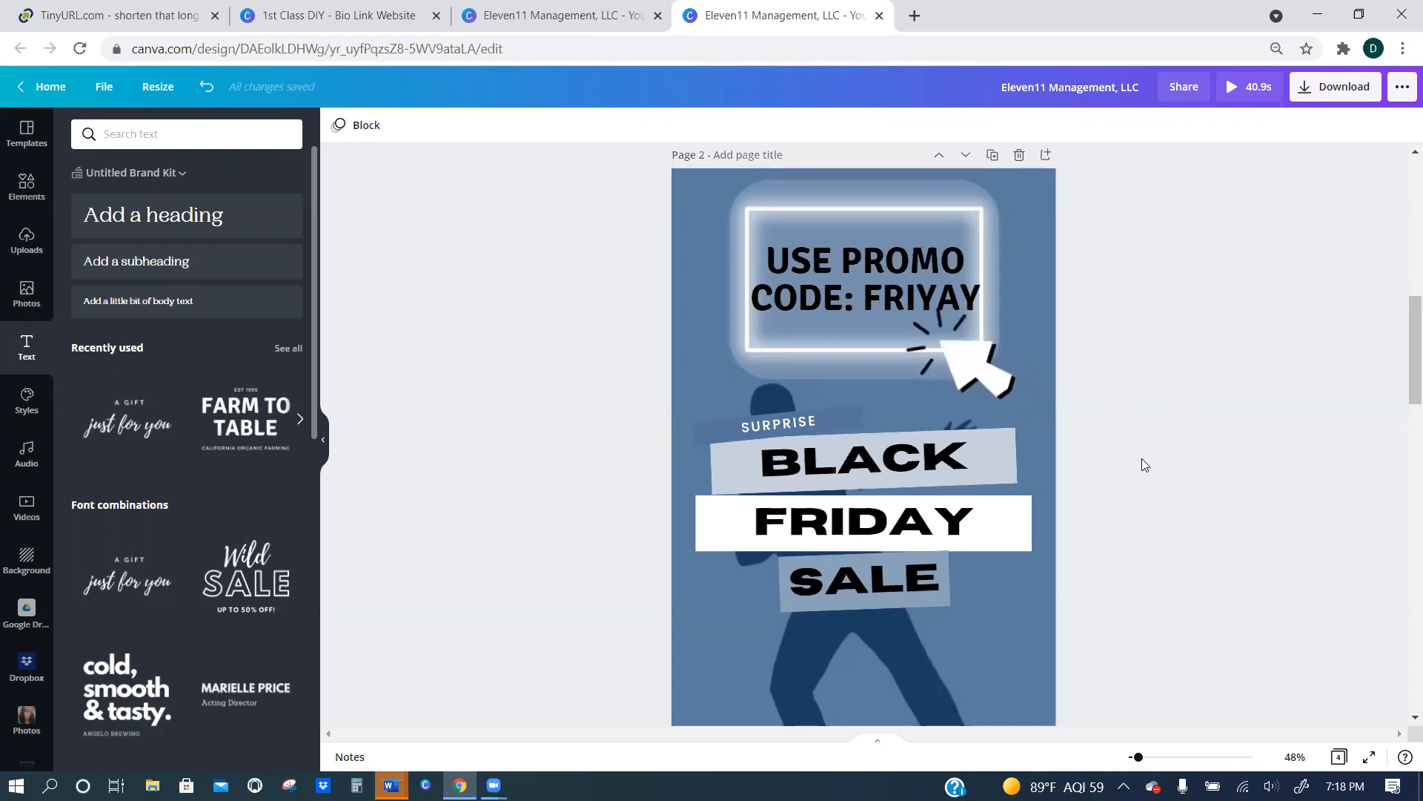
Search the elements for "arrow" and add the teal dotted animated arrow to the E-Books page.
scroll(1126, 458, down, 4)
scroll(1115, 449, down, 15)
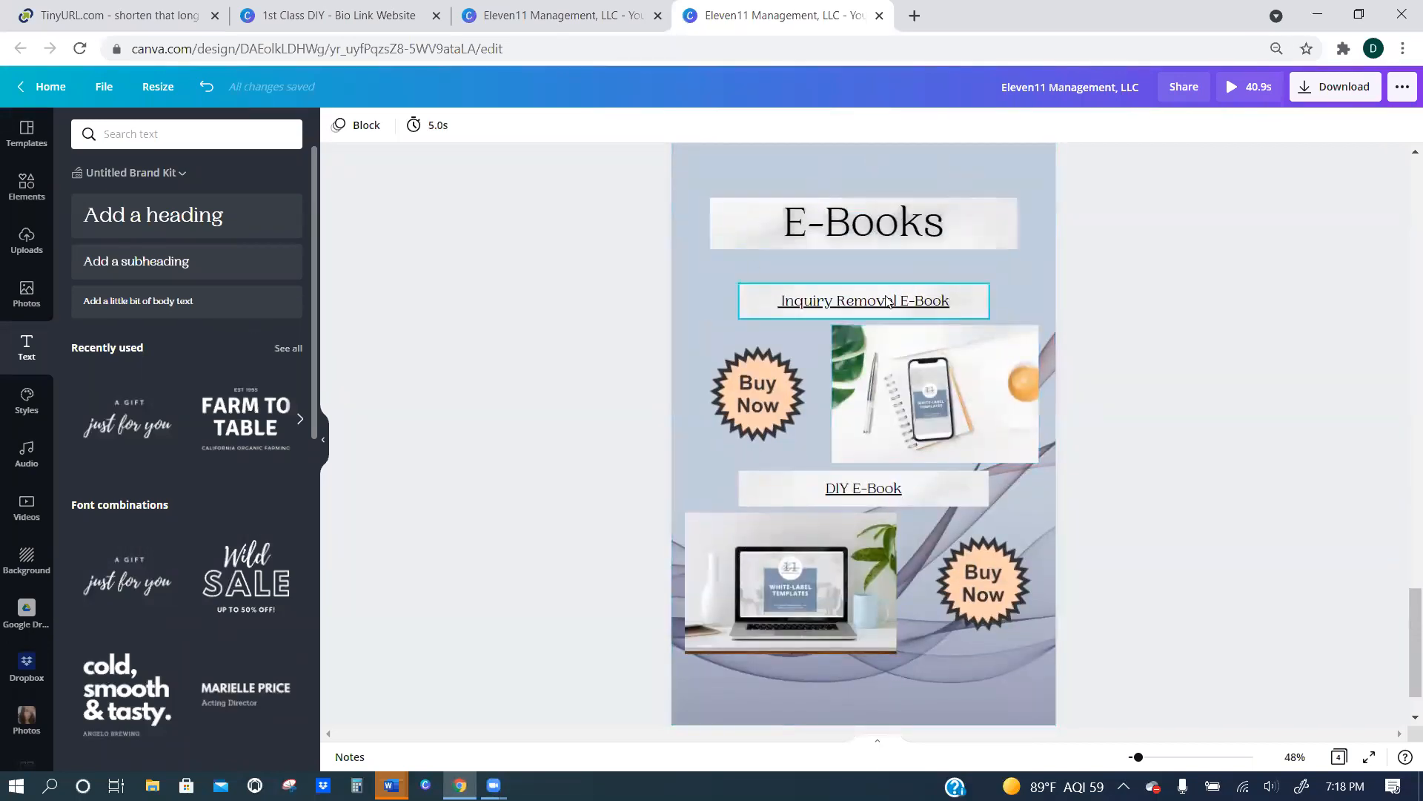
click(32, 197)
click(176, 141)
text(arrow)
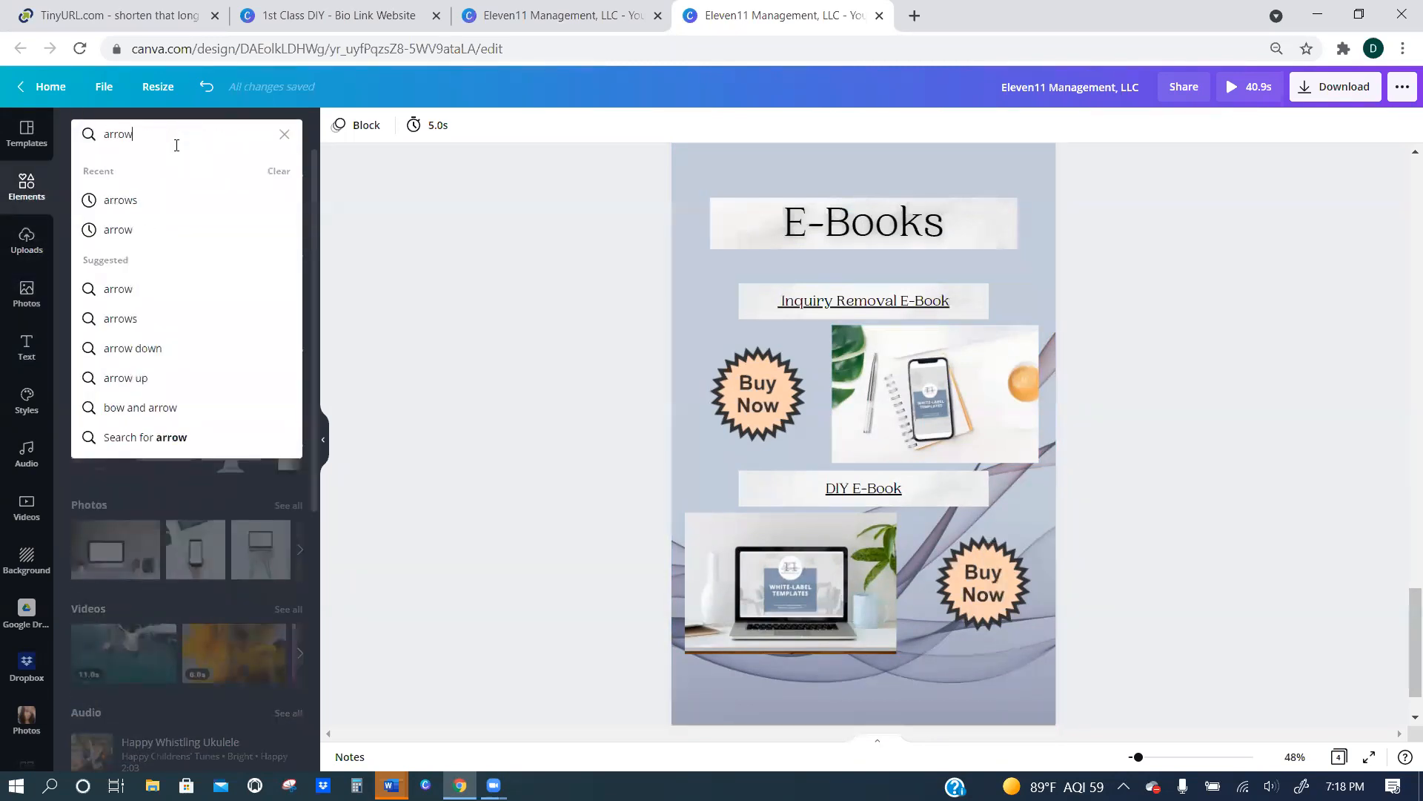
key(Return)
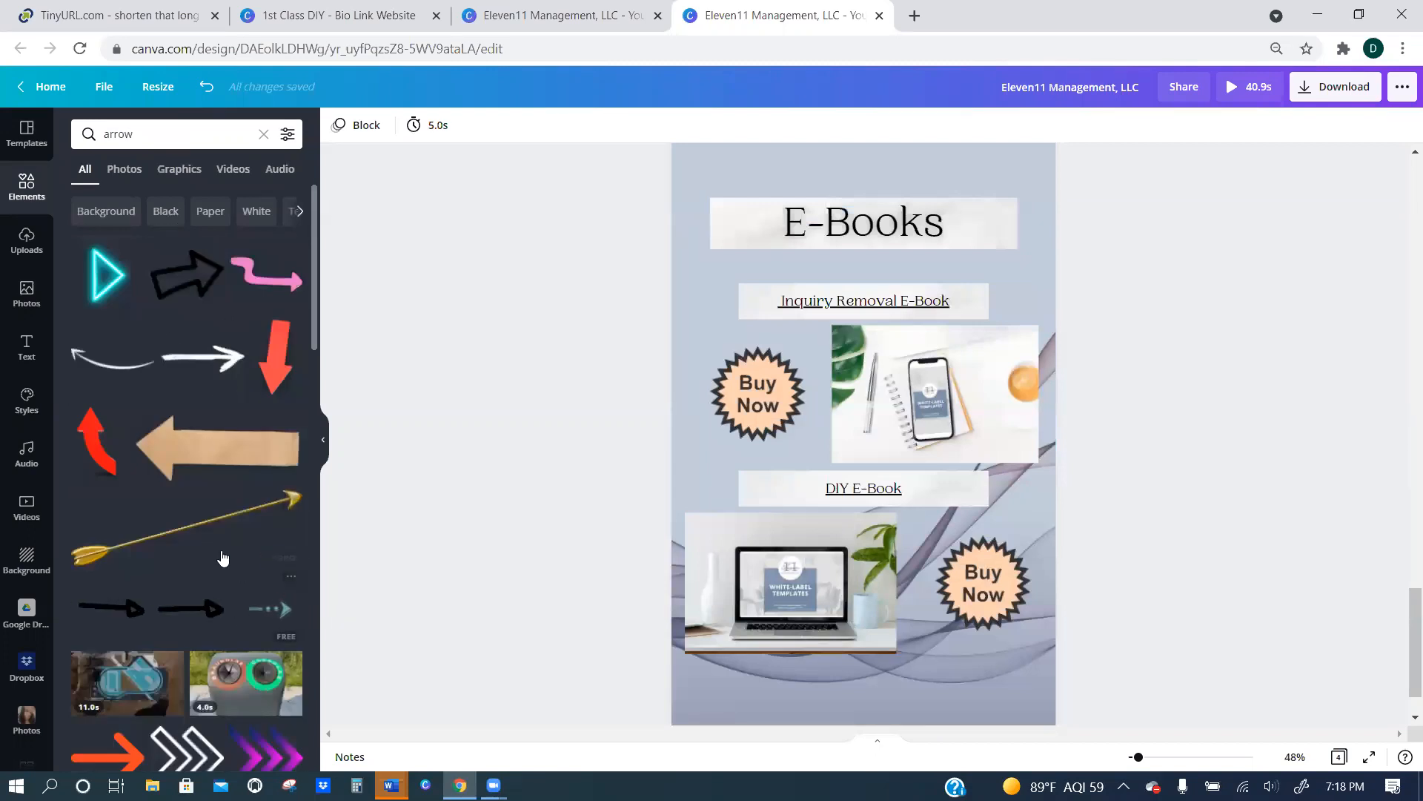
scroll(223, 558, down, 1)
click(268, 527)
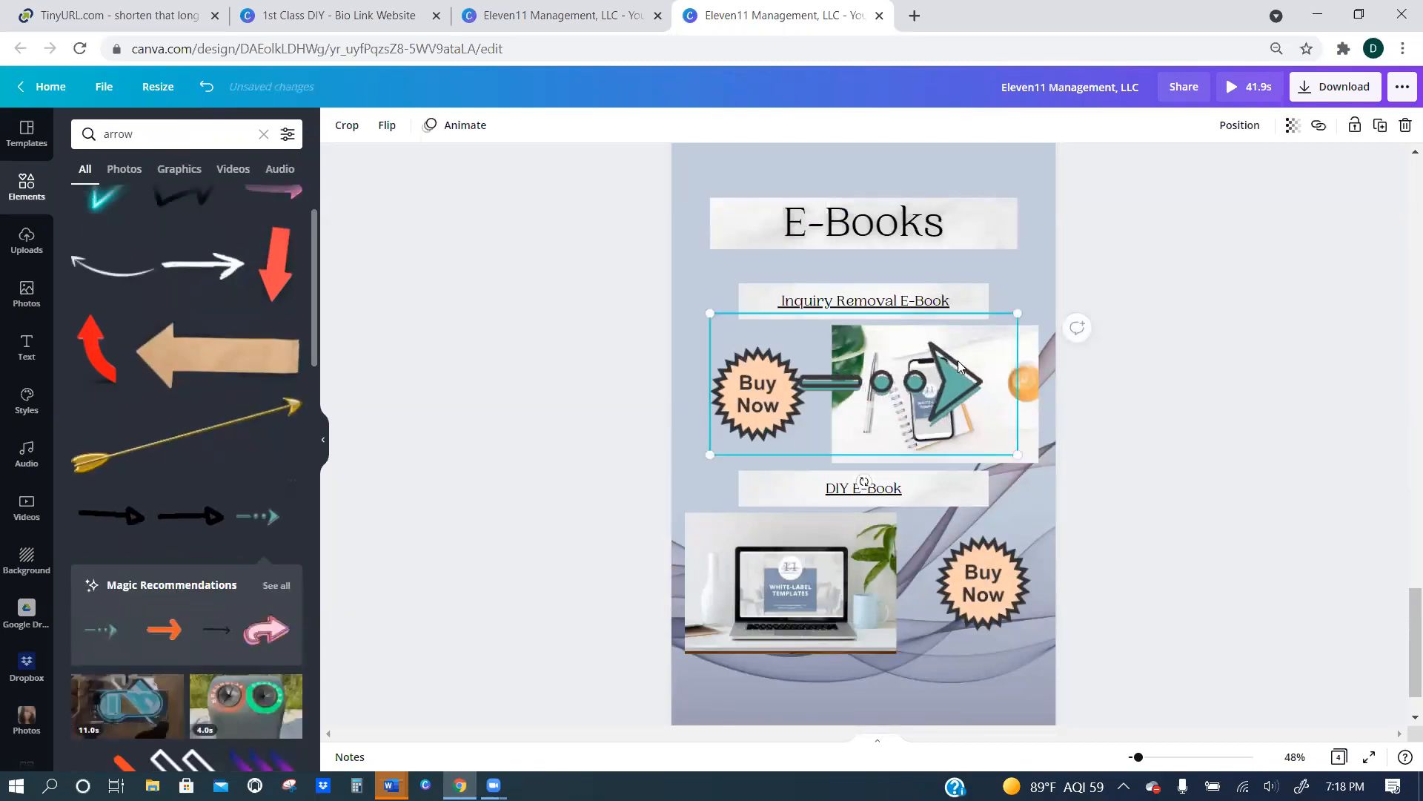
Rotate and shrink the arrow, placing it below the upper Buy Now badge so that it points up at the badge.
drag(865, 478, 906, 472)
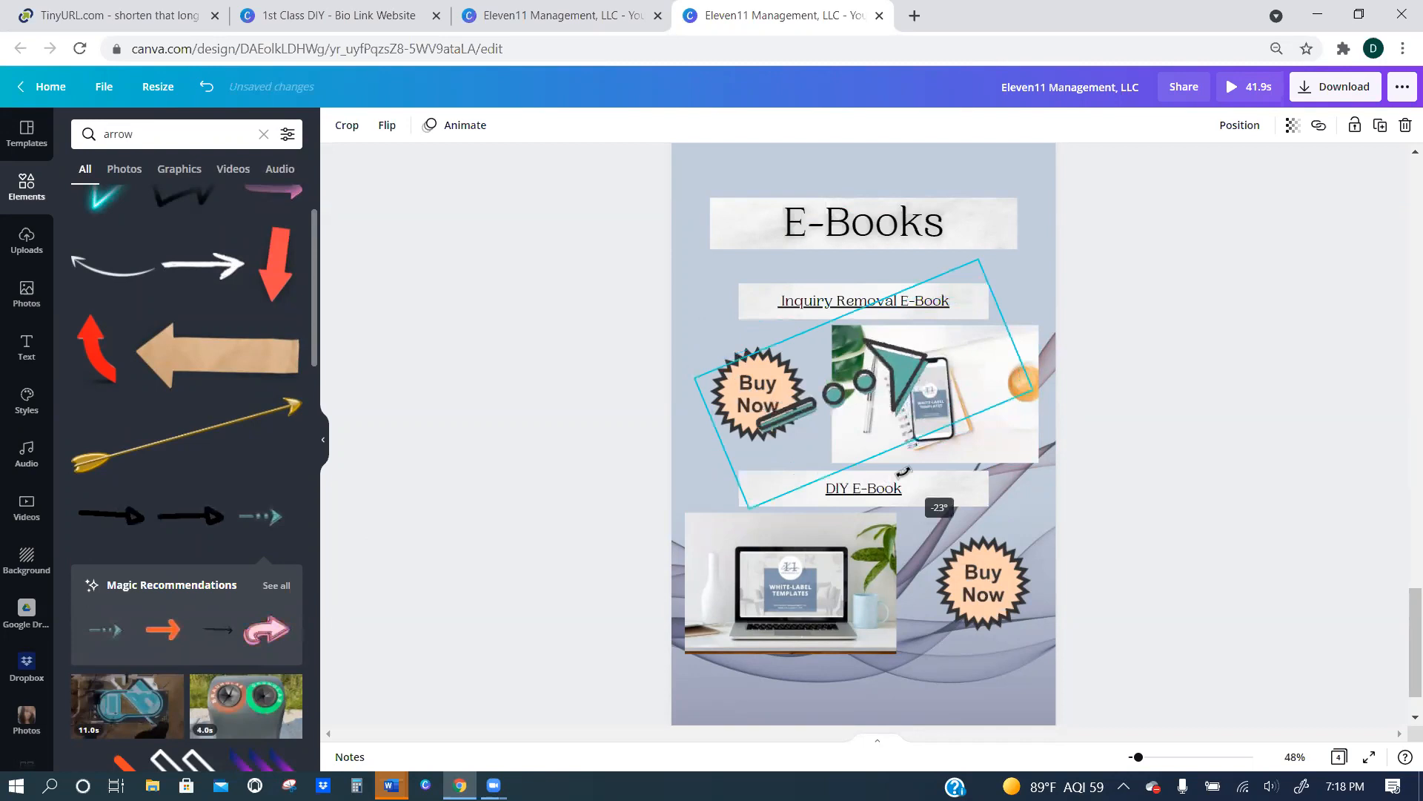
drag(890, 387, 738, 474)
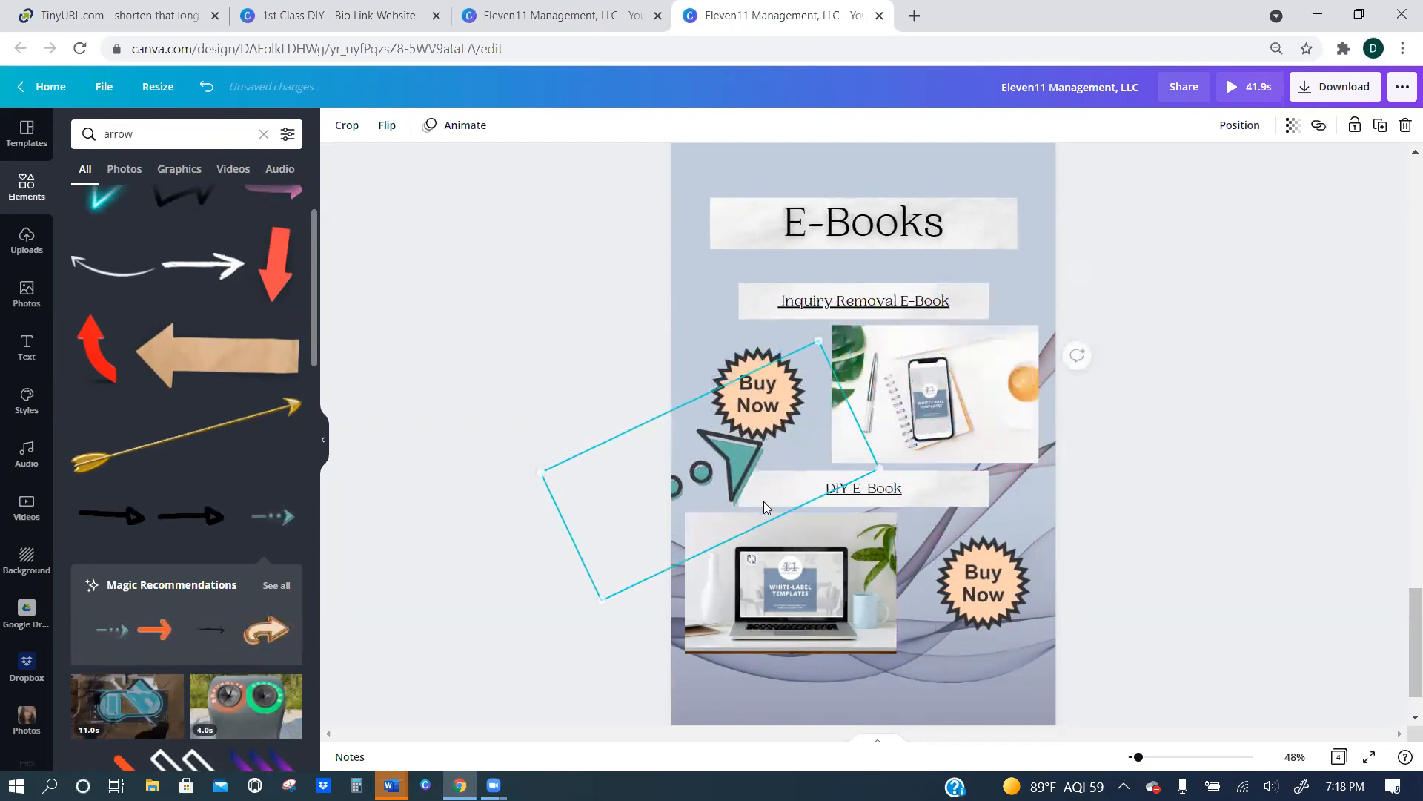
drag(594, 594, 719, 479)
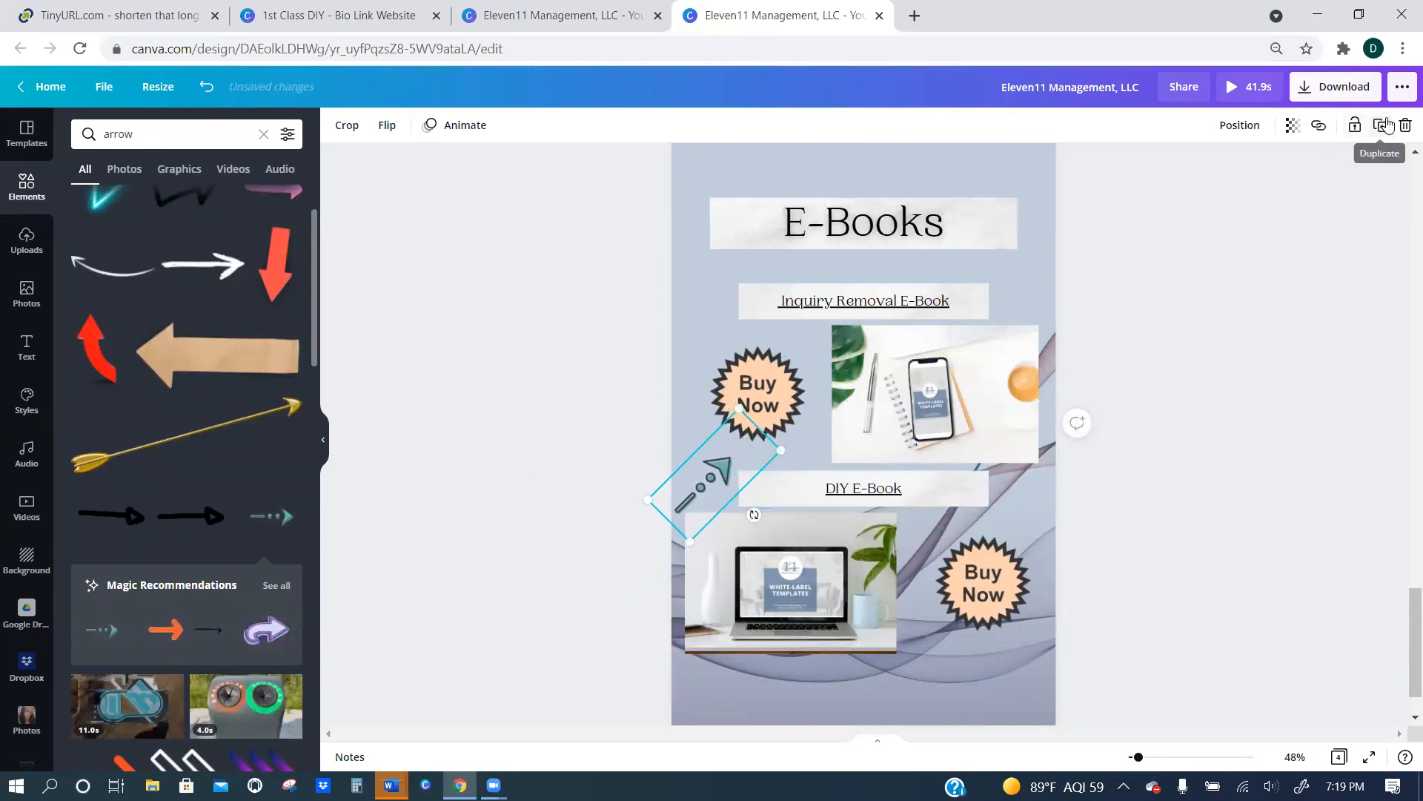
Duplicate the arrow and place the copy below the lower Buy Now badge, rotated to point up at the badge.
click(1379, 126)
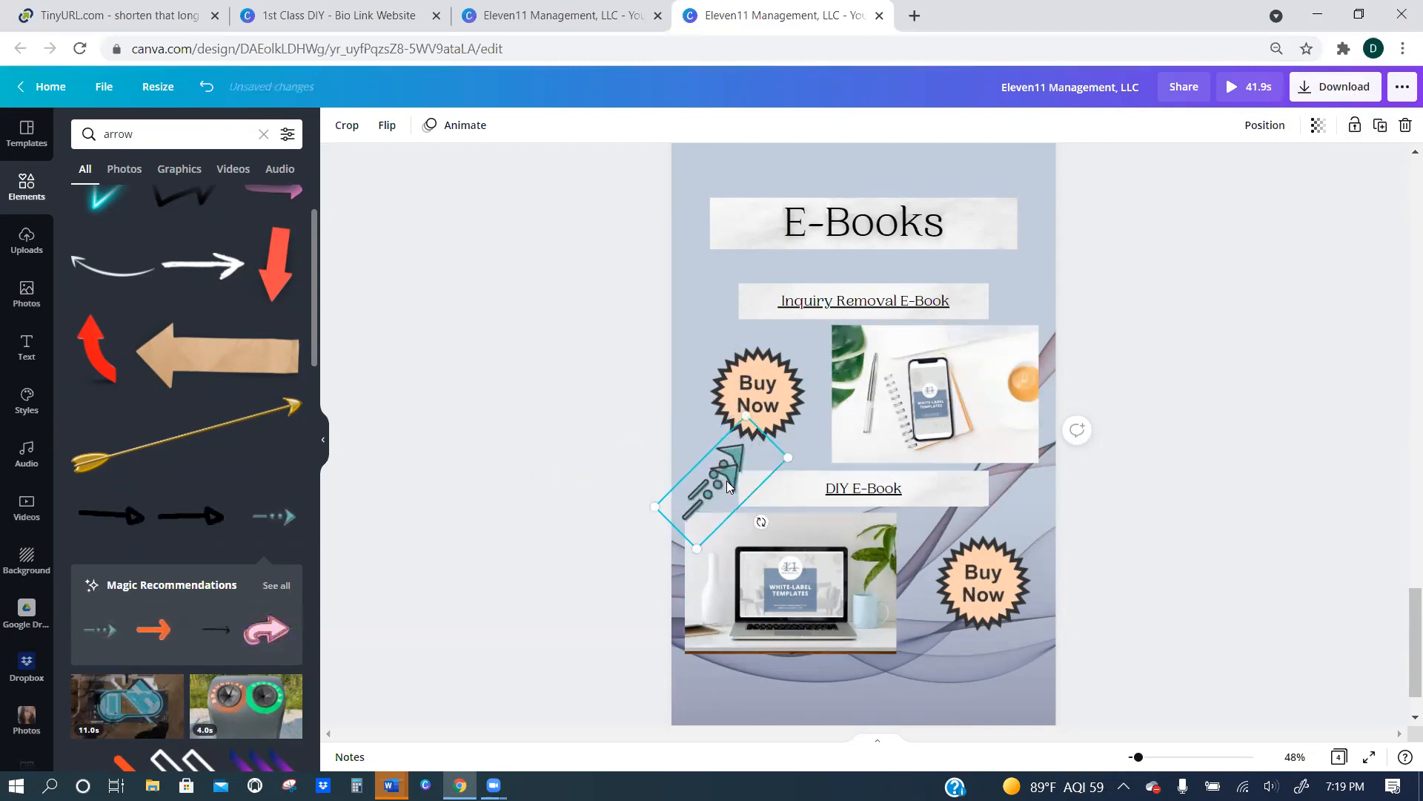
drag(711, 493, 880, 679)
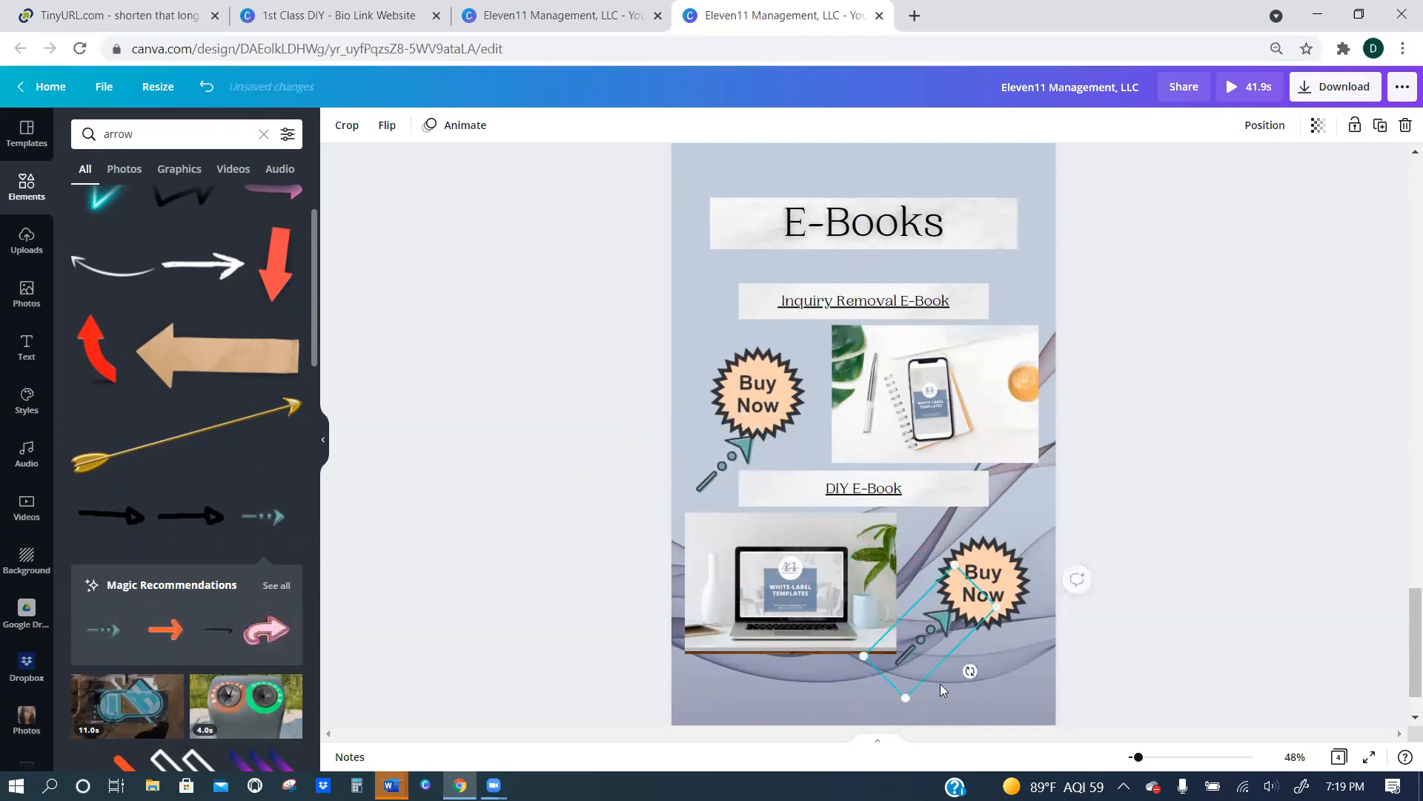
drag(970, 670, 1034, 695)
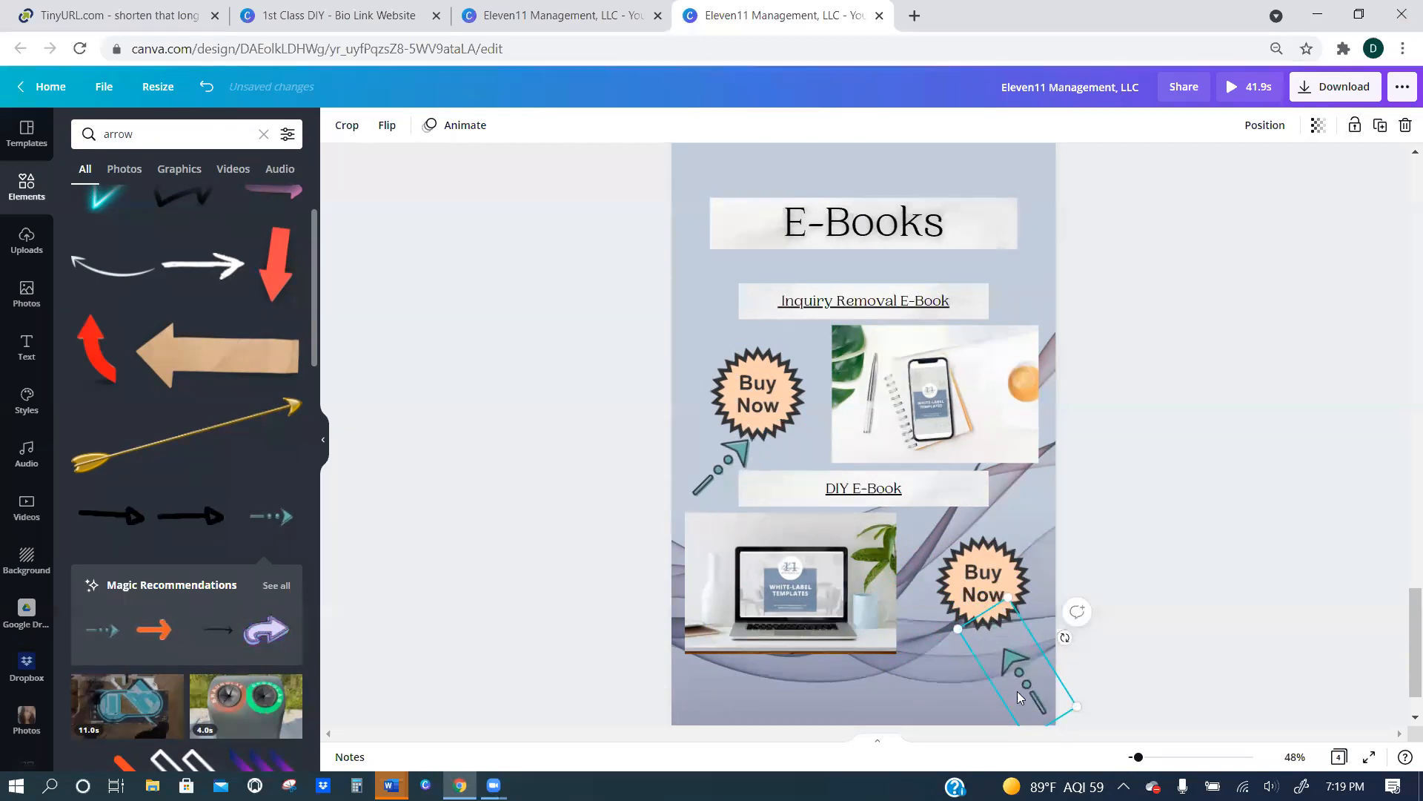
drag(1017, 683, 1032, 691)
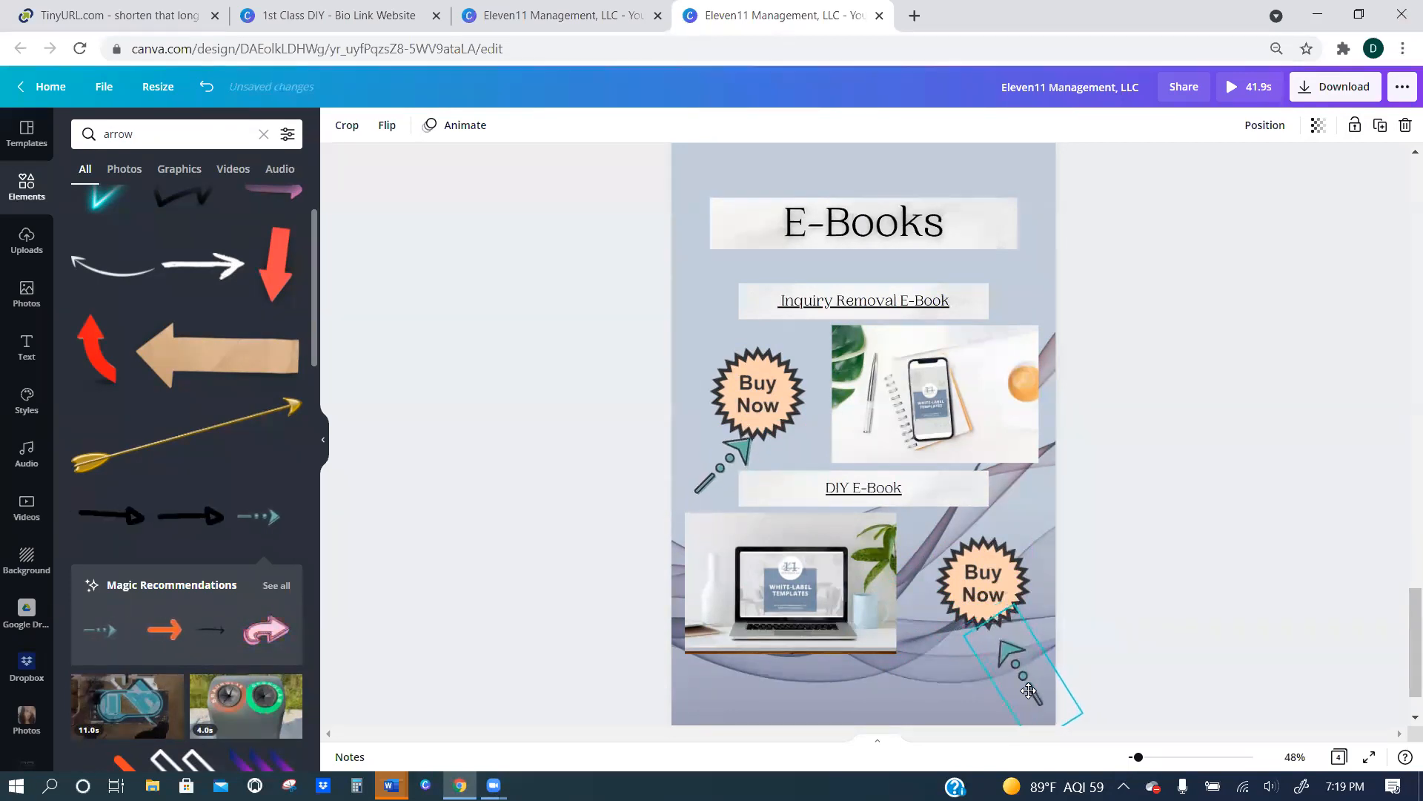
click(1159, 536)
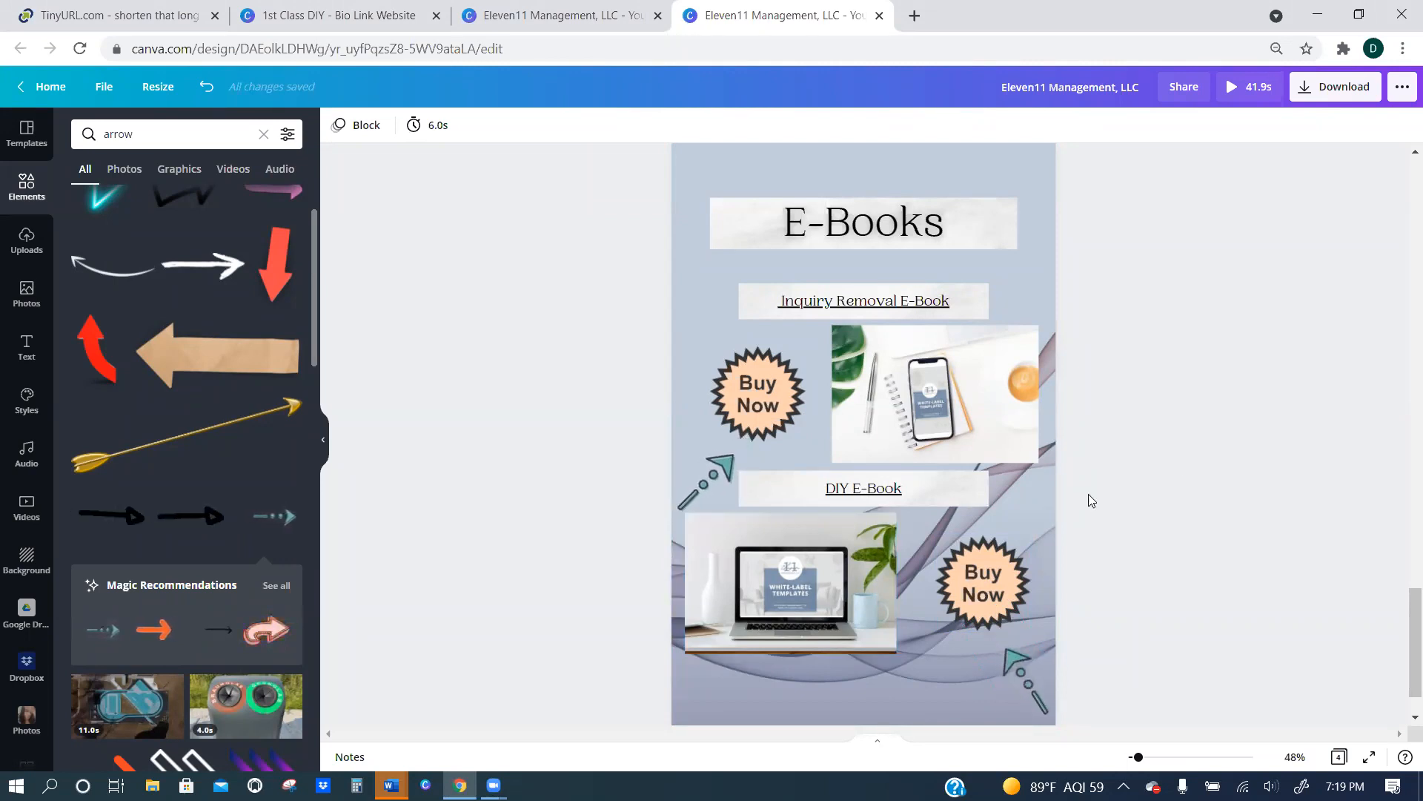
Search the elements for "silver background" and add the wavy silver satin image to the E-Books page.
scroll(1117, 460, down, 1)
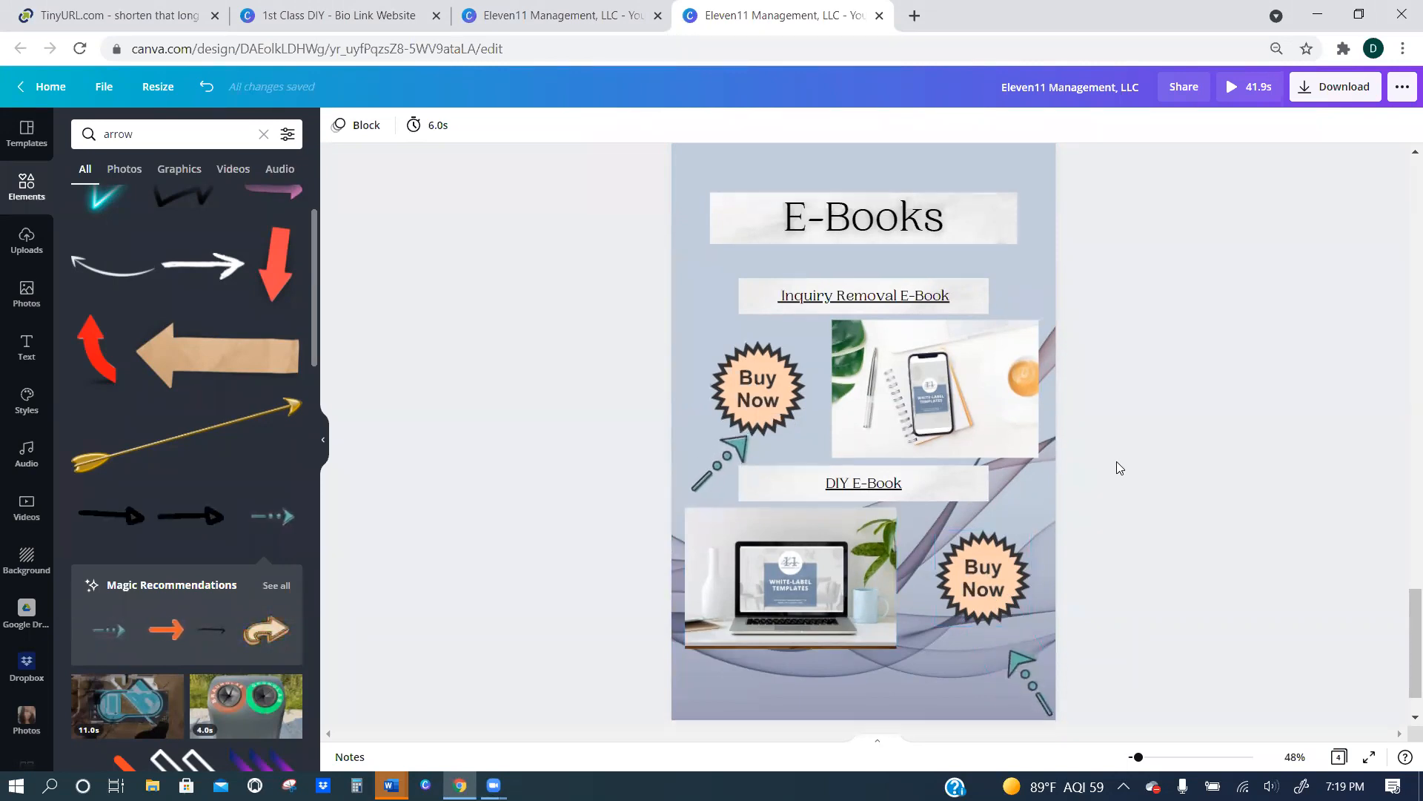
scroll(1112, 457, up, 2)
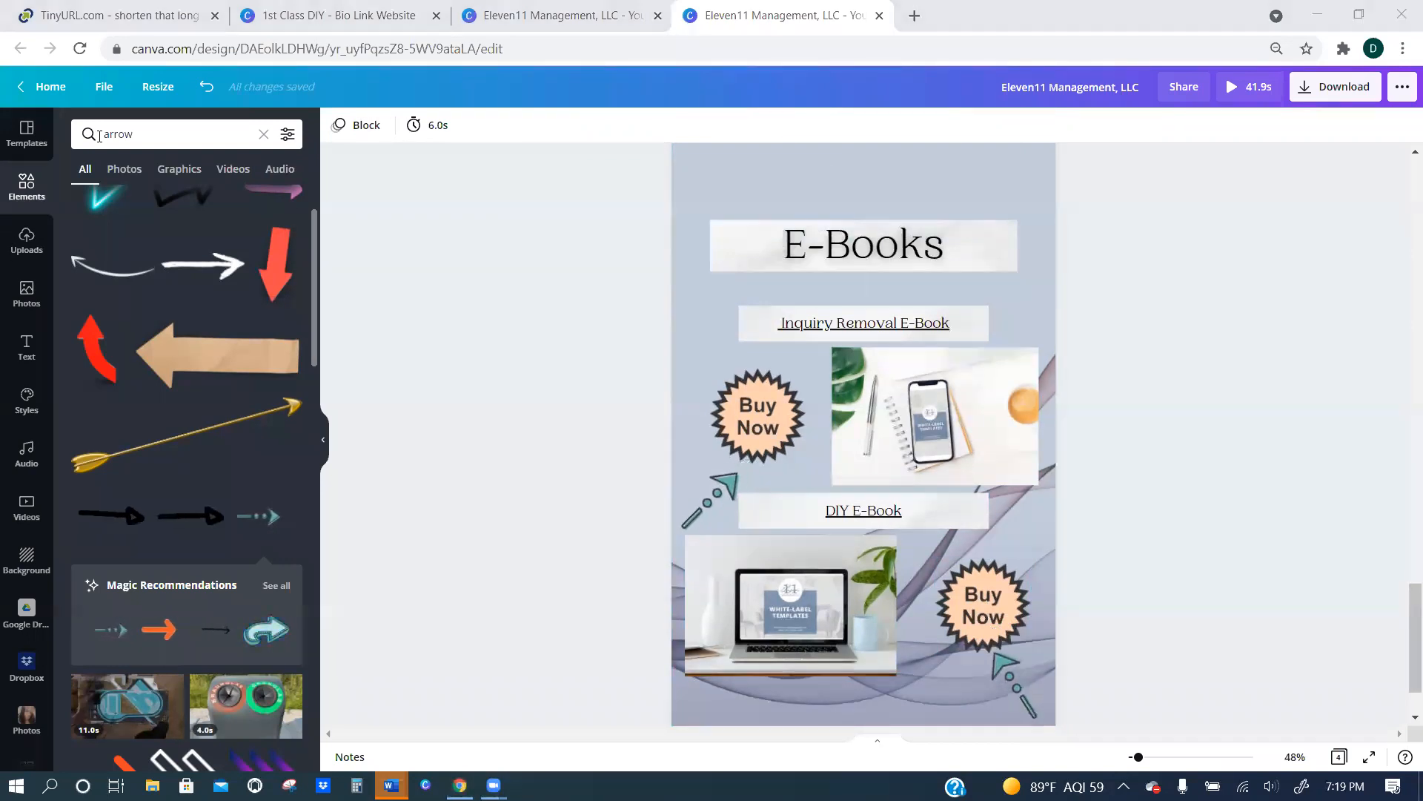
drag(139, 135, 6, 145)
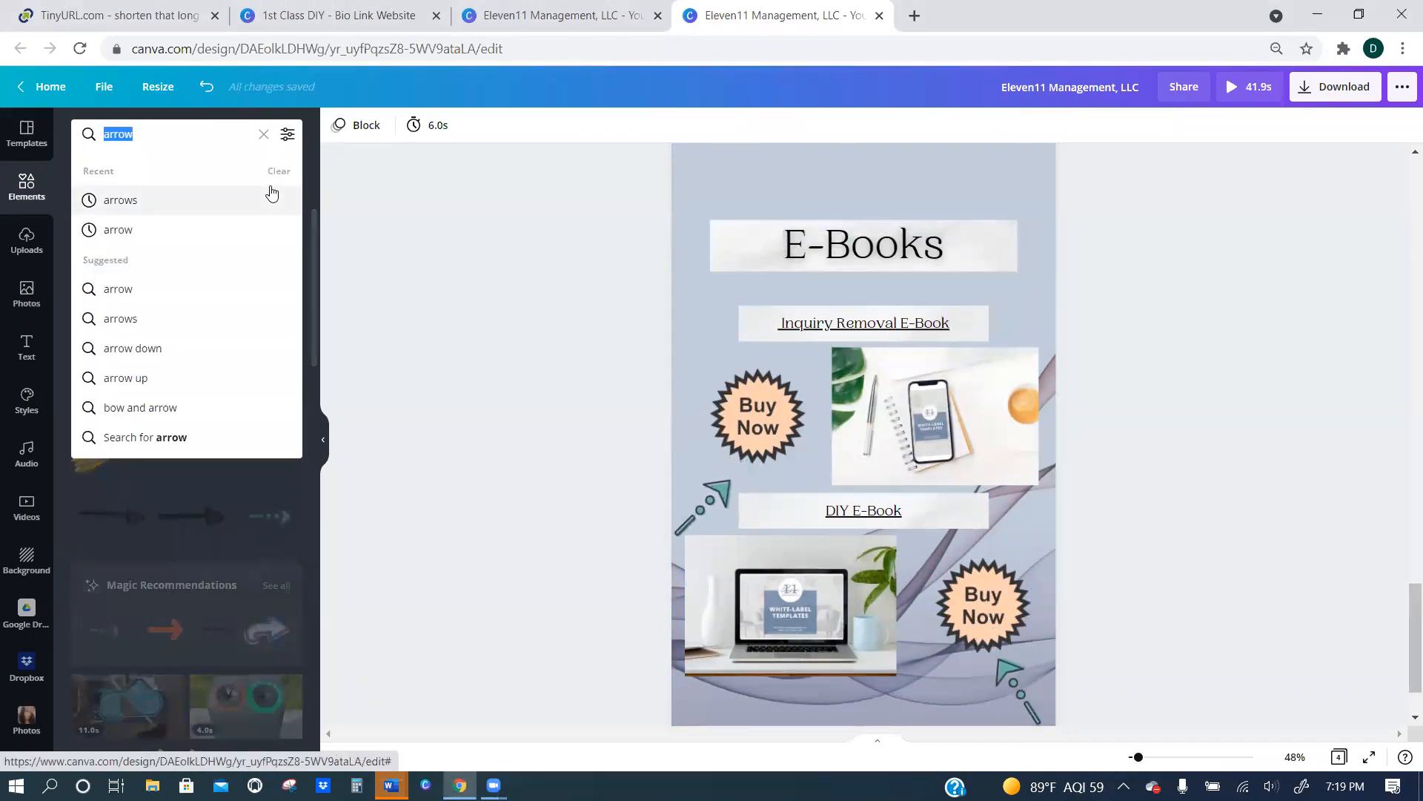
text(silver b)
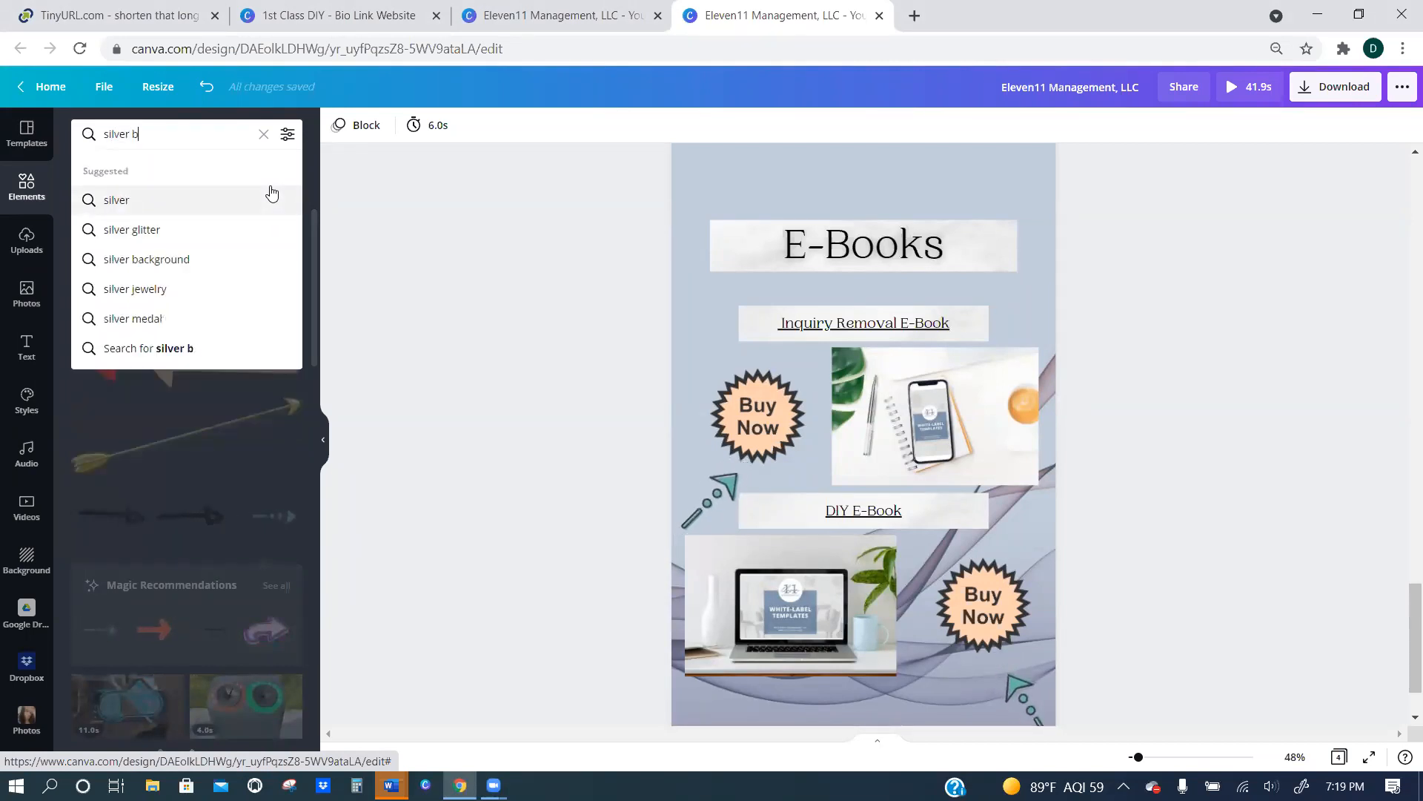
text(ackground)
key(Return)
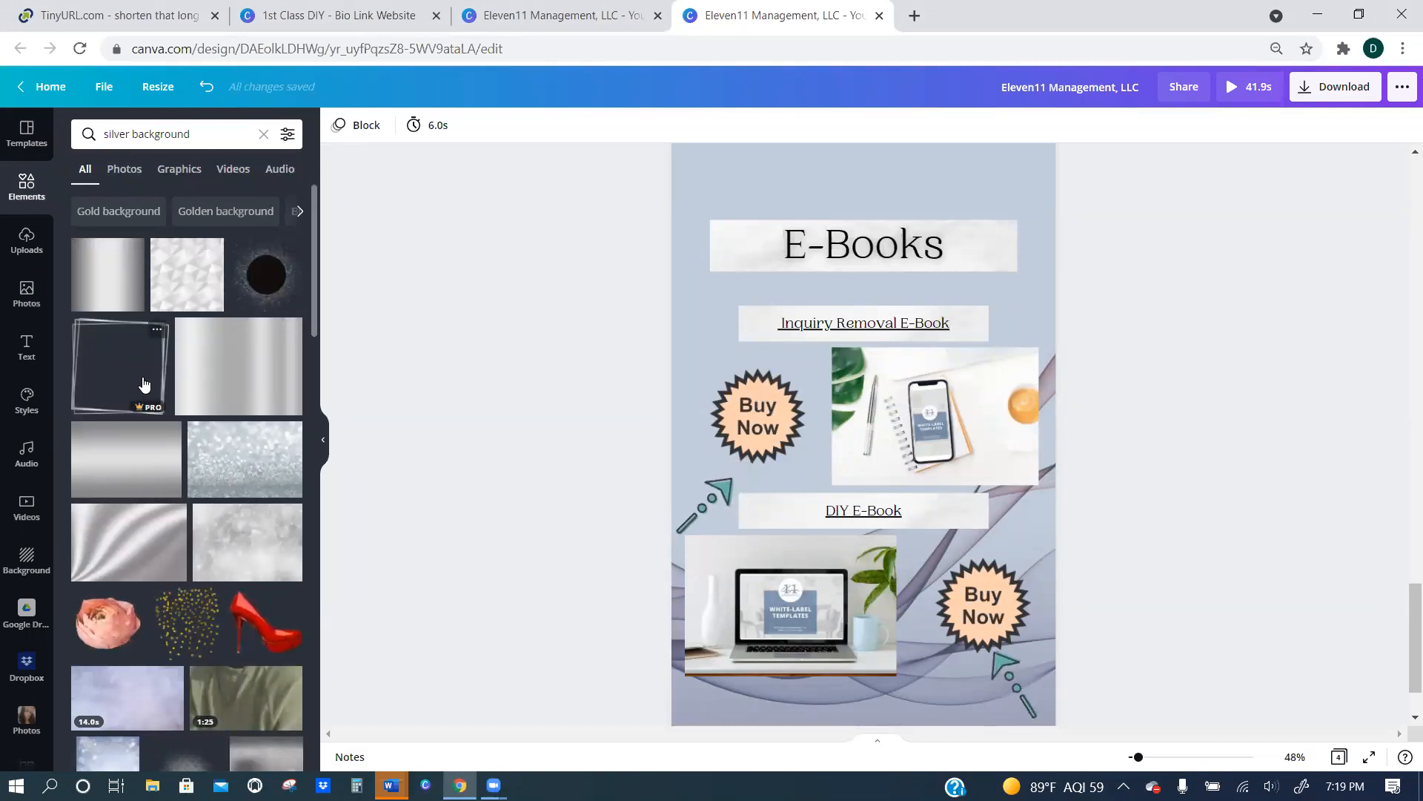
click(135, 536)
Place the silver image behind the "E-Books" title's paper banner and widen it on both sides to form a border.
drag(854, 304, 883, 445)
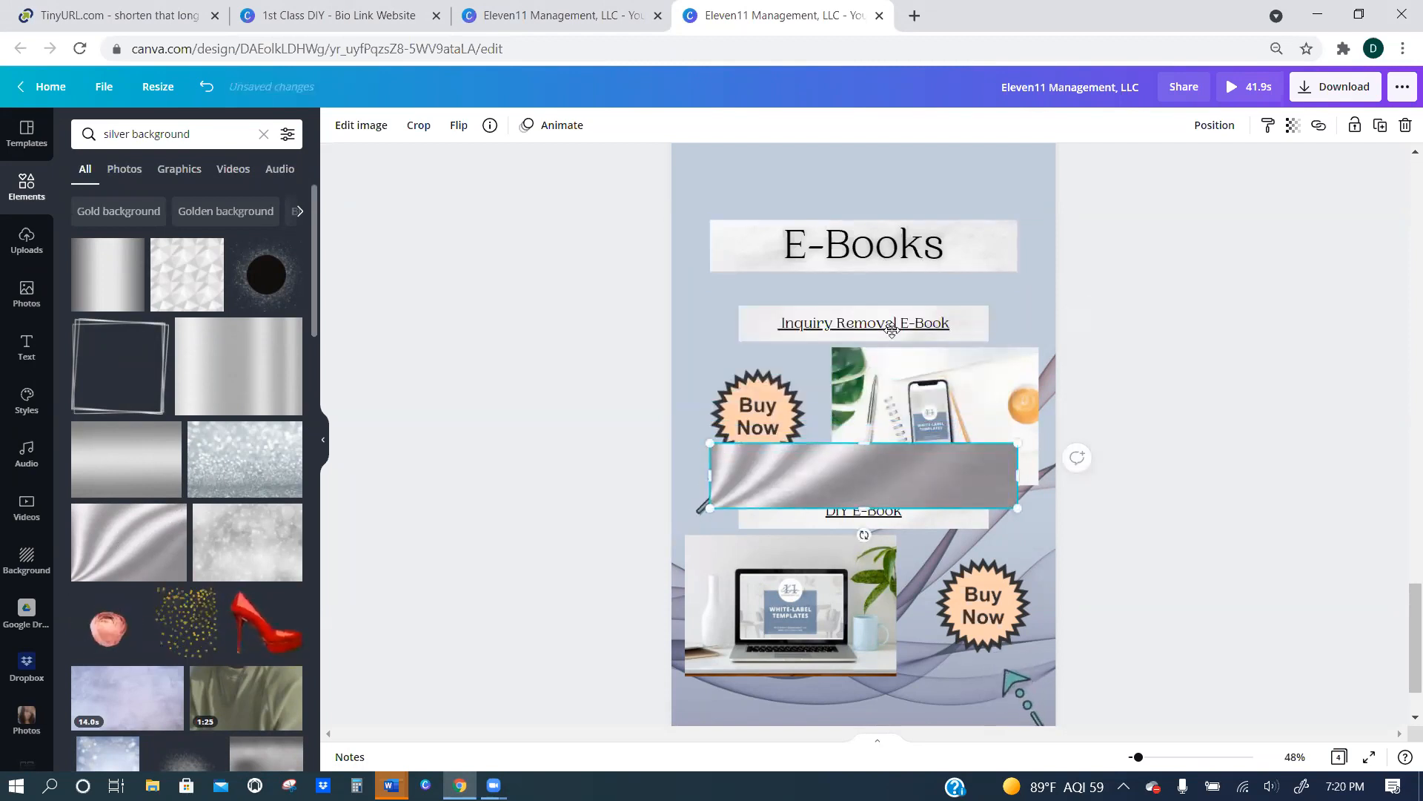
drag(892, 330, 890, 230)
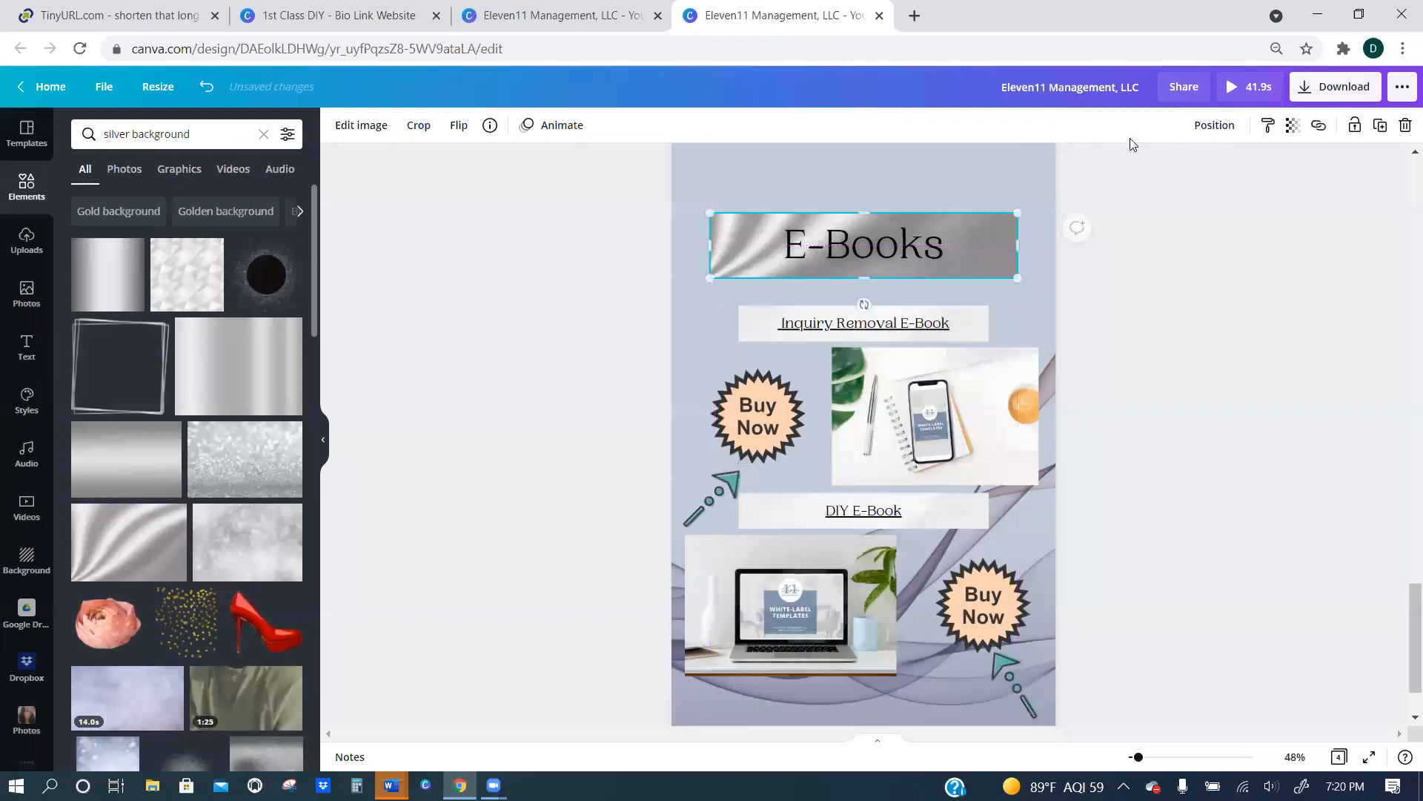
click(1215, 126)
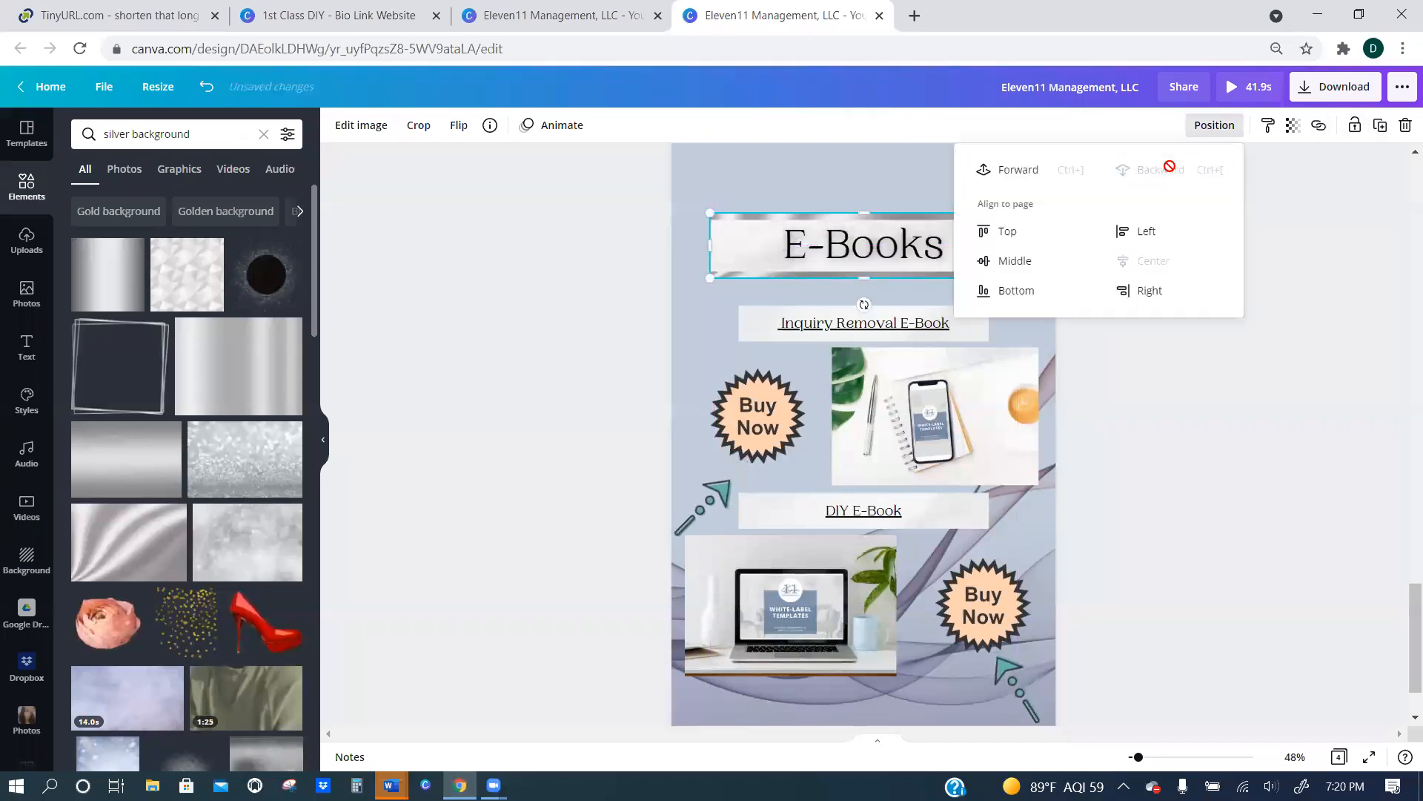
click(1169, 375)
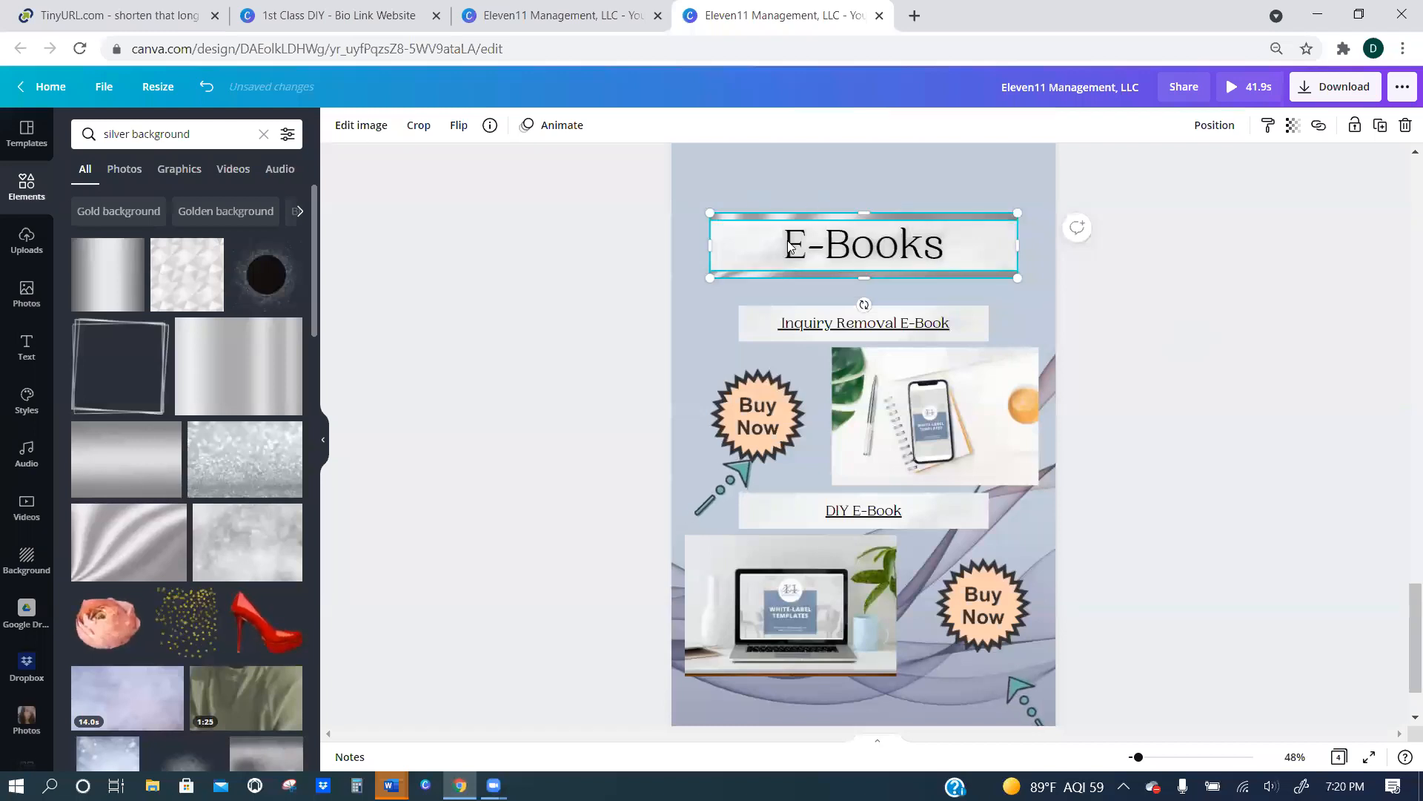
drag(1019, 246, 1026, 245)
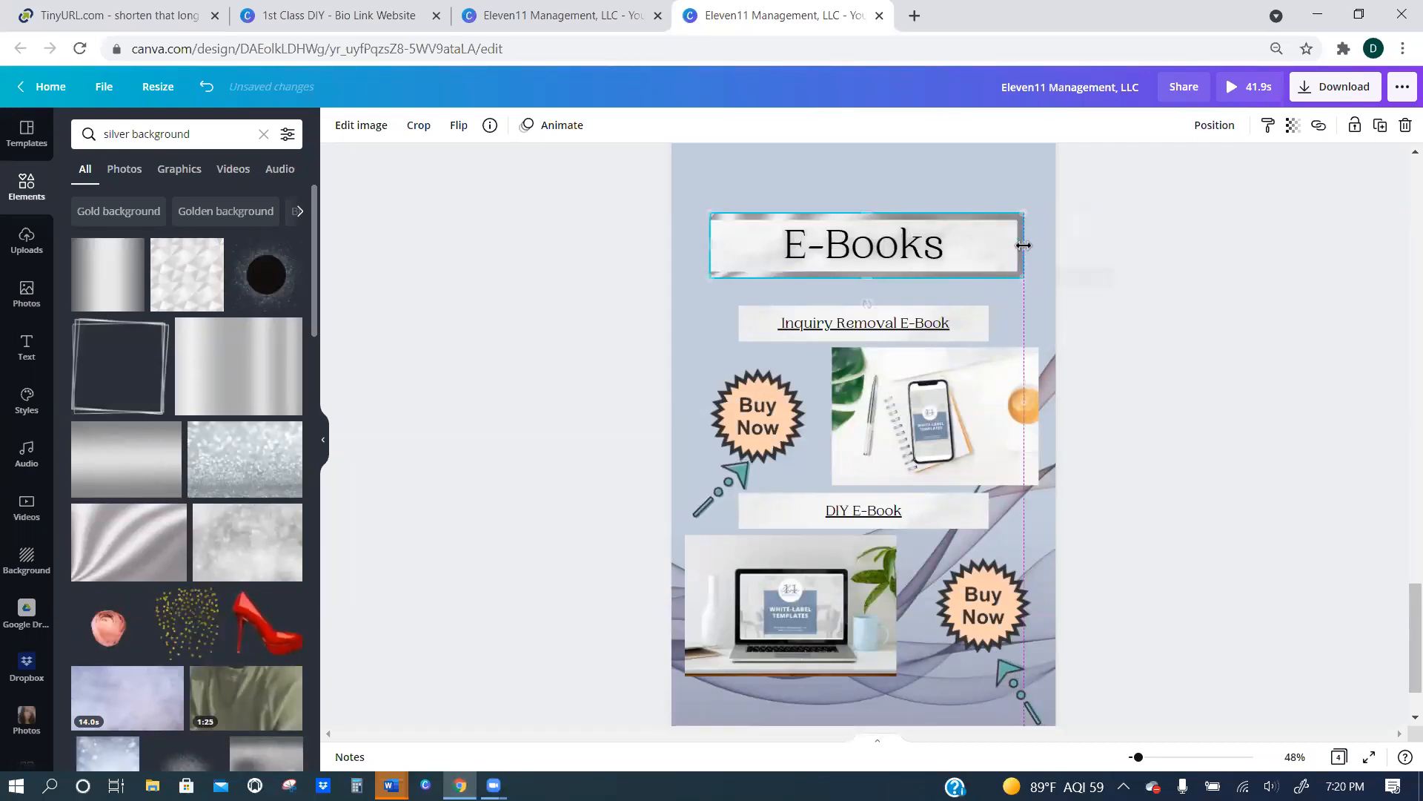
drag(710, 249, 703, 249)
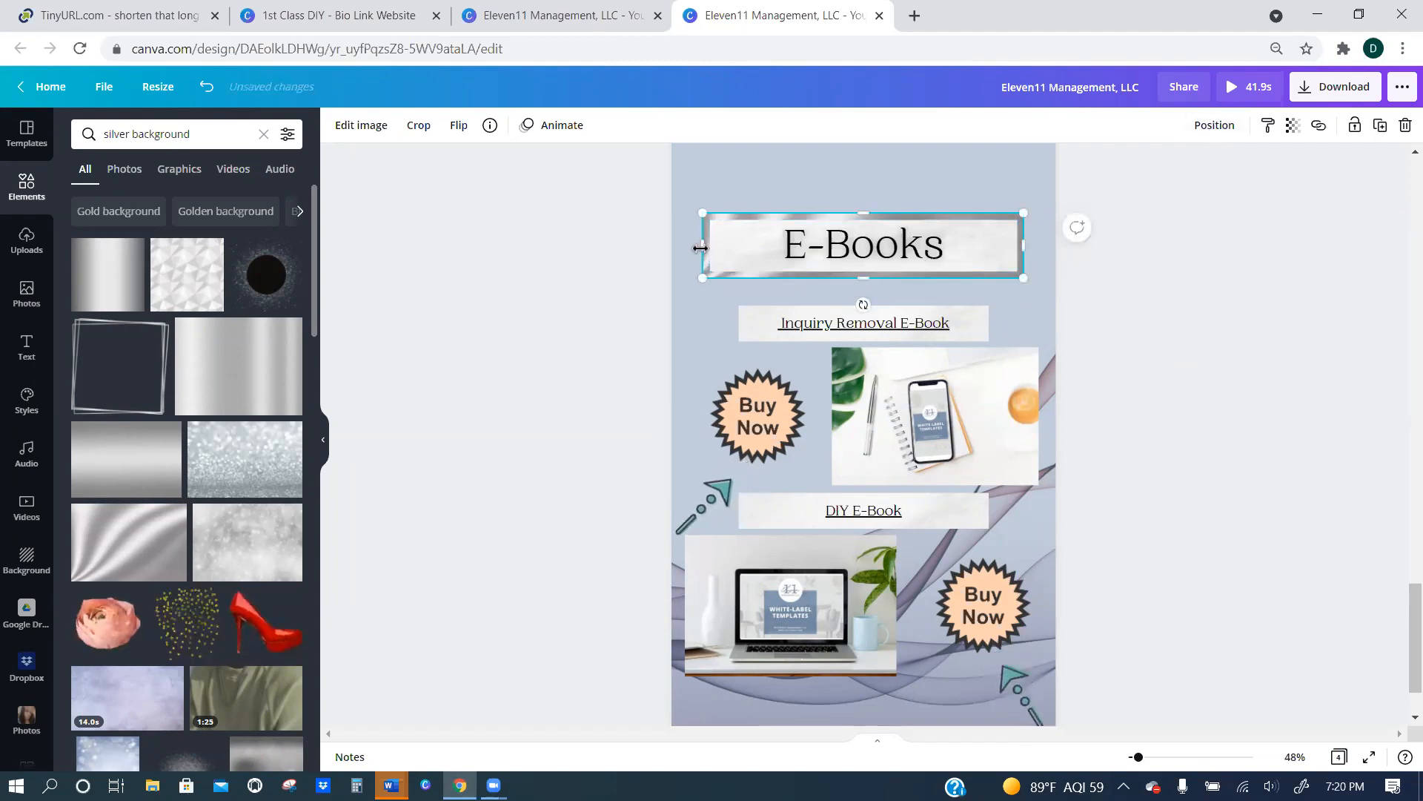
drag(708, 247, 701, 248)
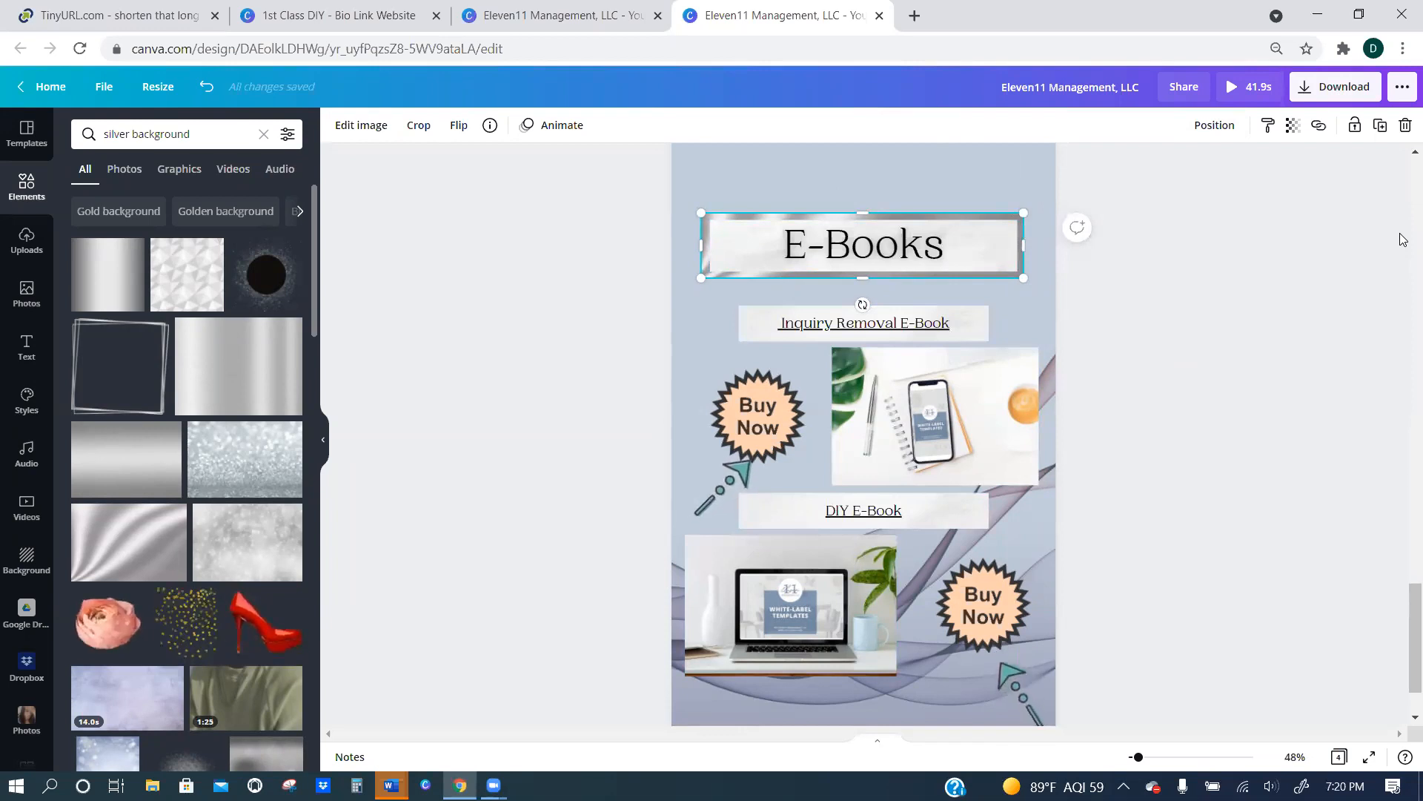
Search the elements for "letter frames" and browse the results.
click(712, 494)
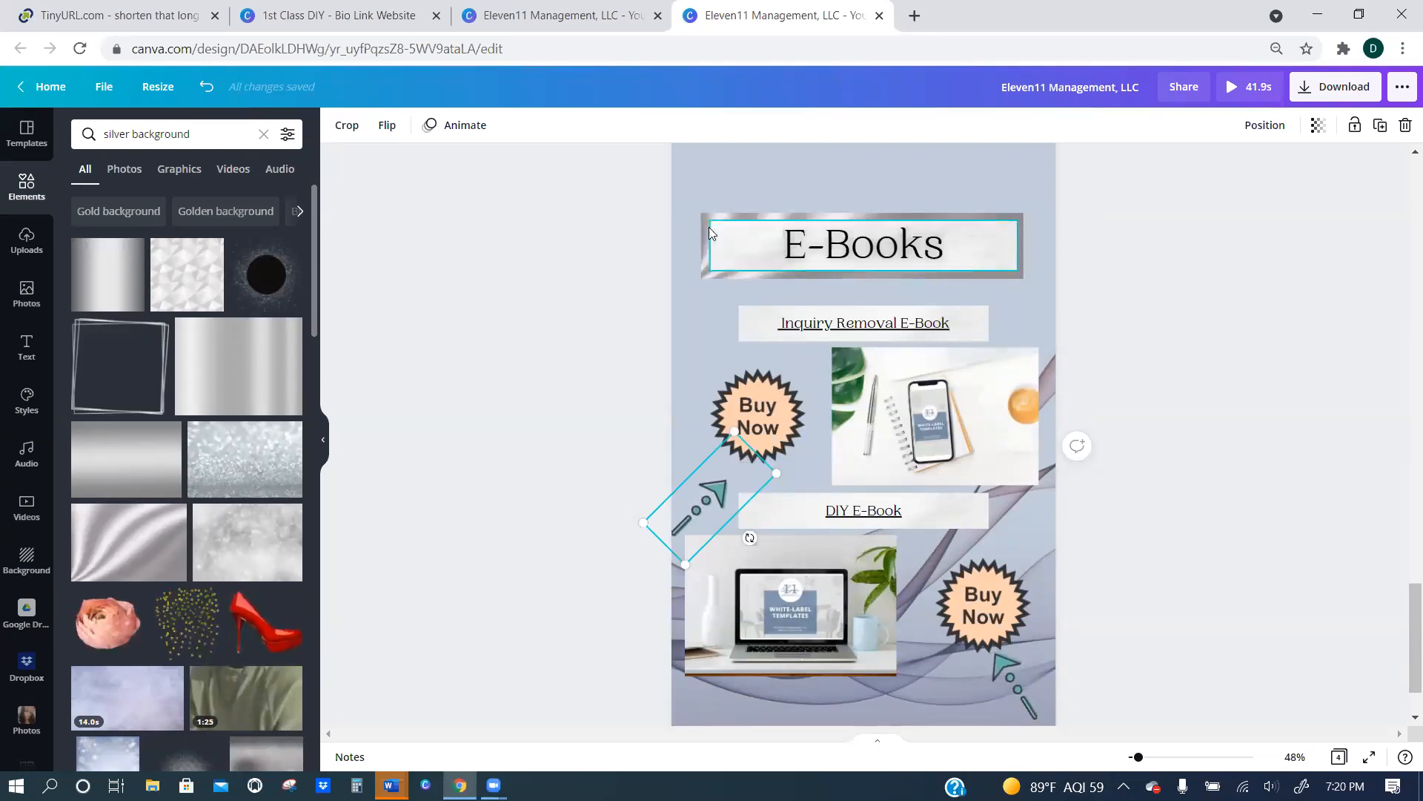
click(263, 135)
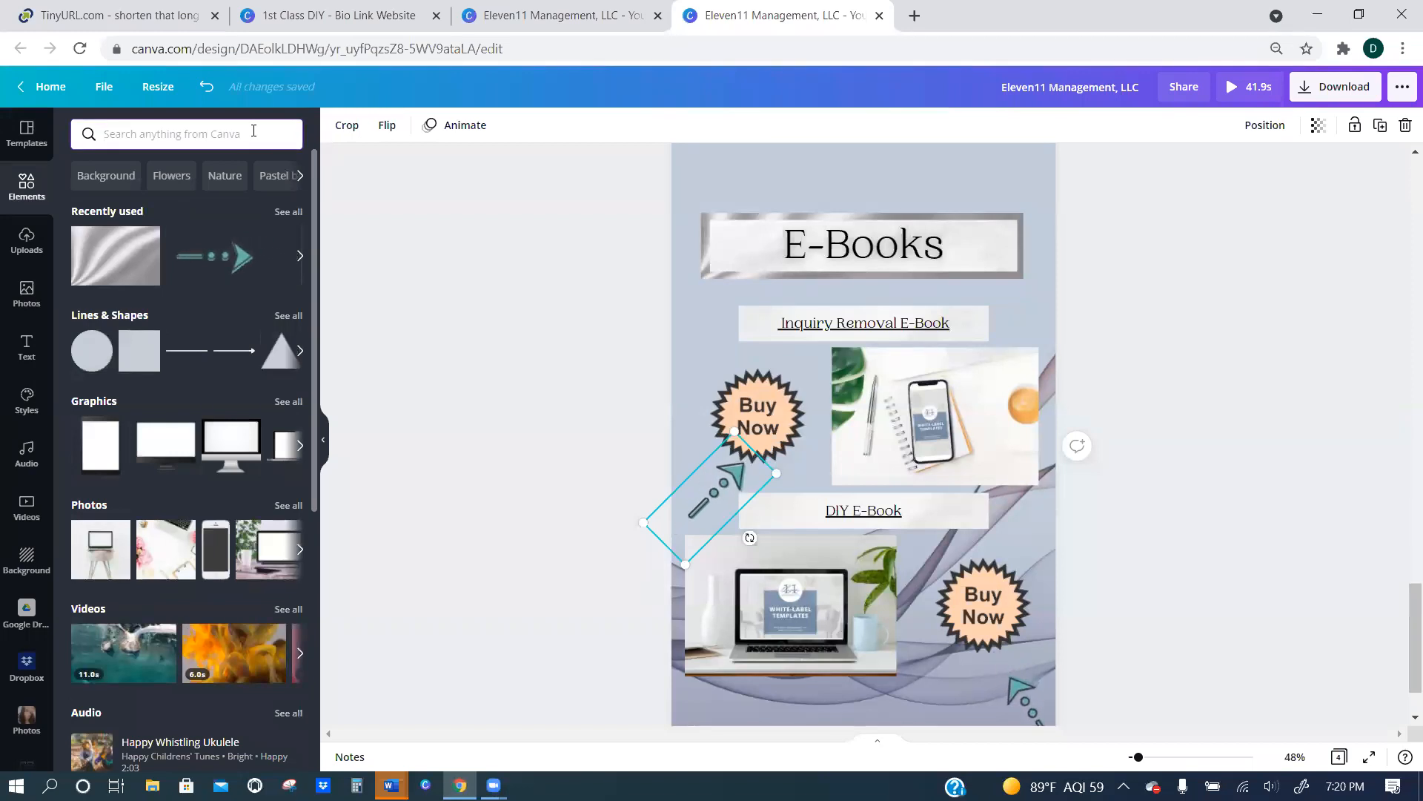
text(letter frames)
key(Return)
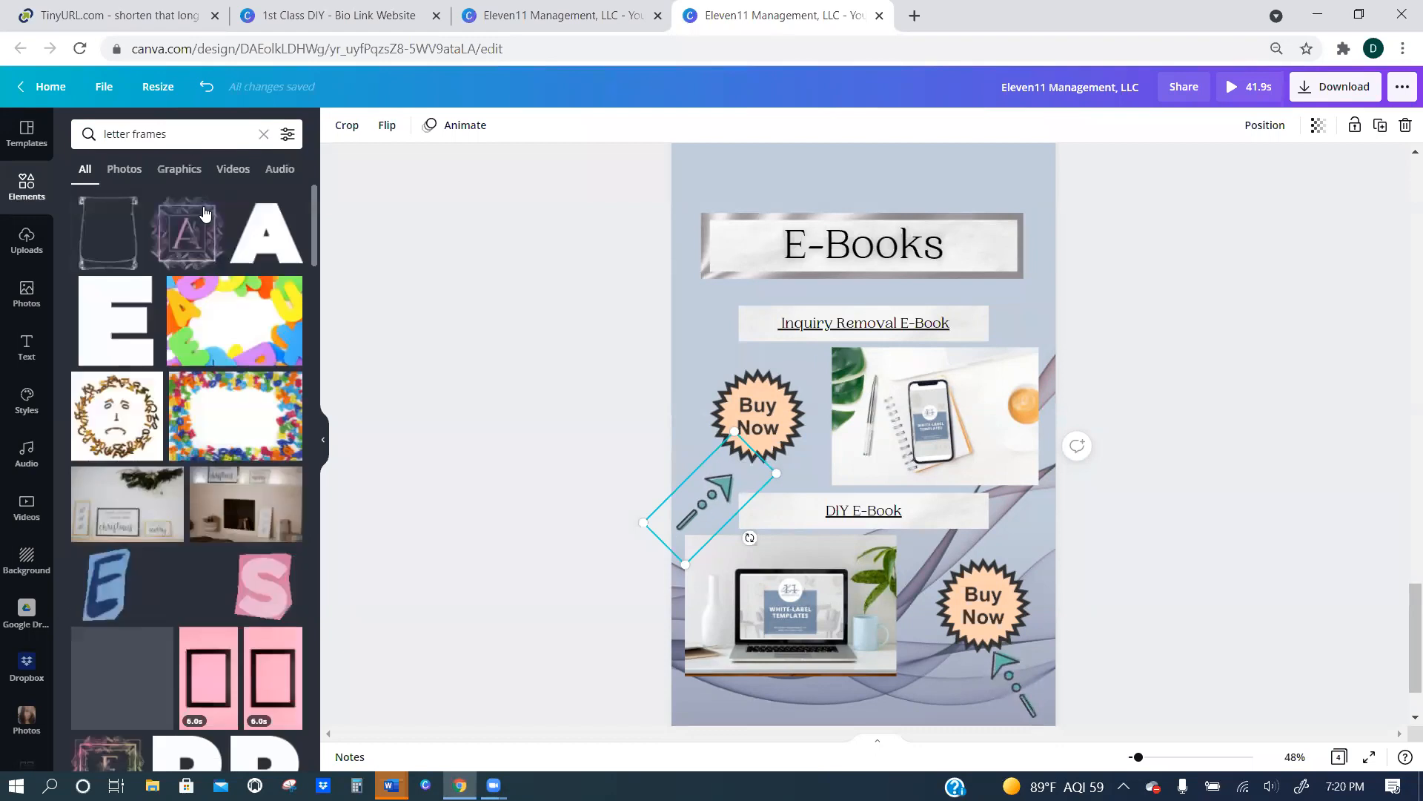
scroll(237, 429, down, 10)
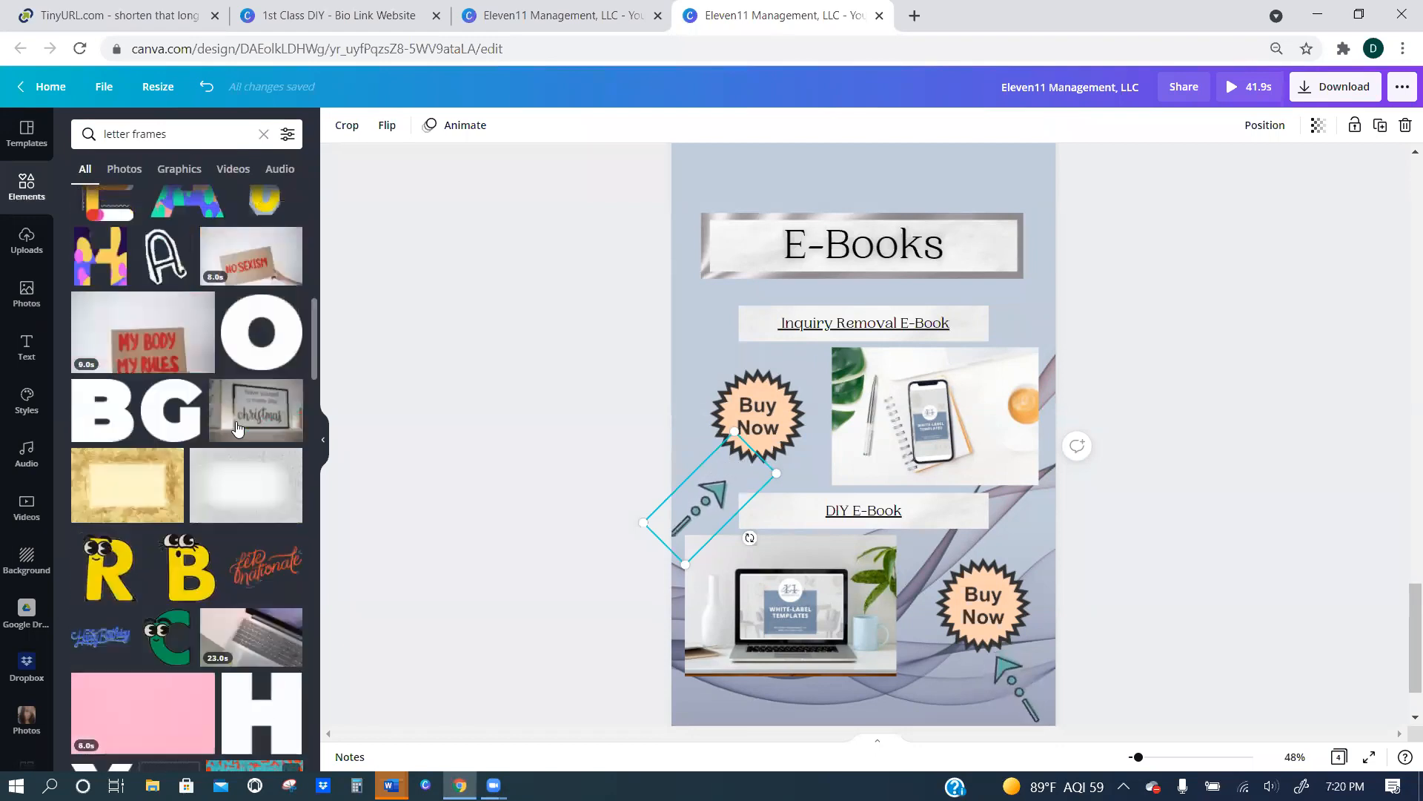
scroll(237, 428, up, 10)
Search the elements for "frame" and add the letter H photo frame over the upper Buy Now badge.
click(265, 134)
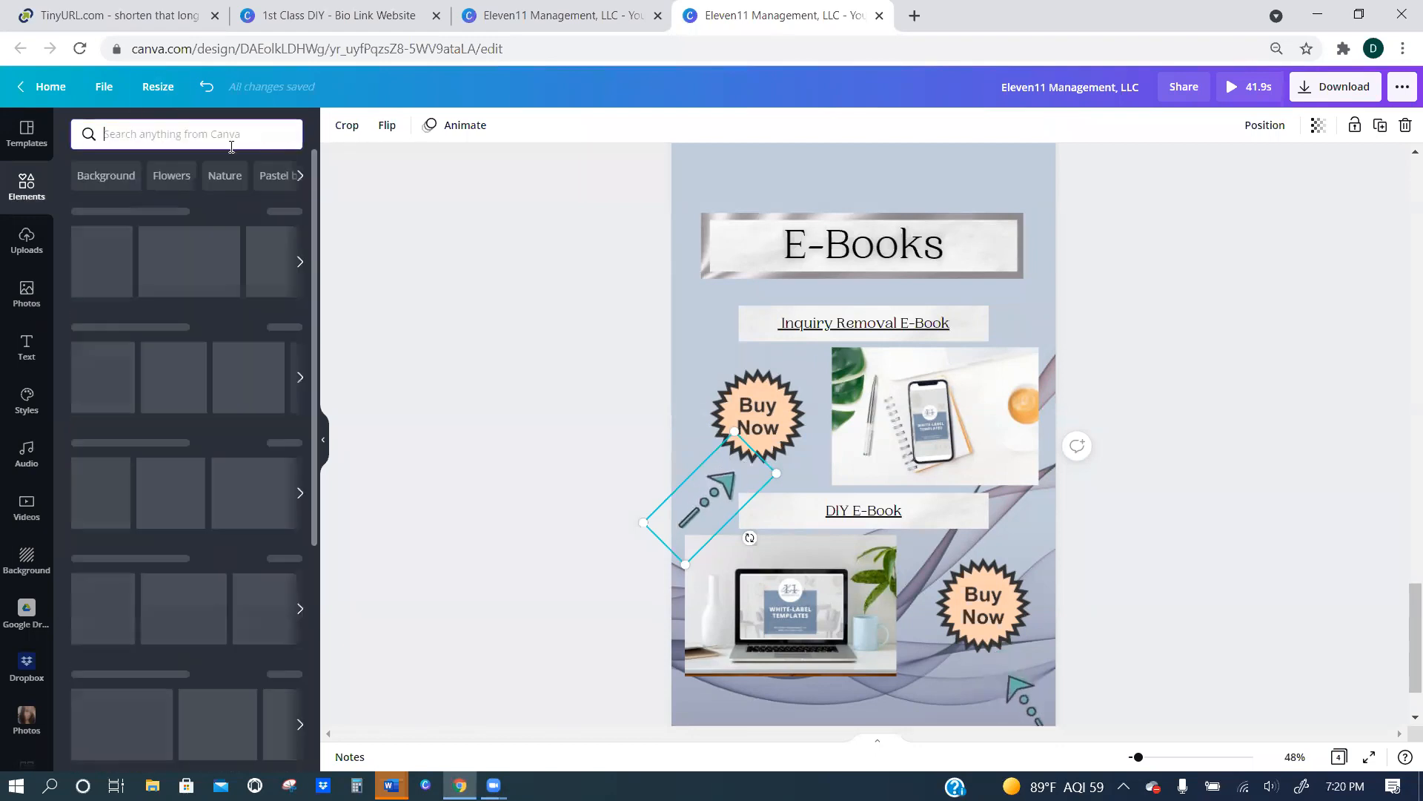
text(frame)
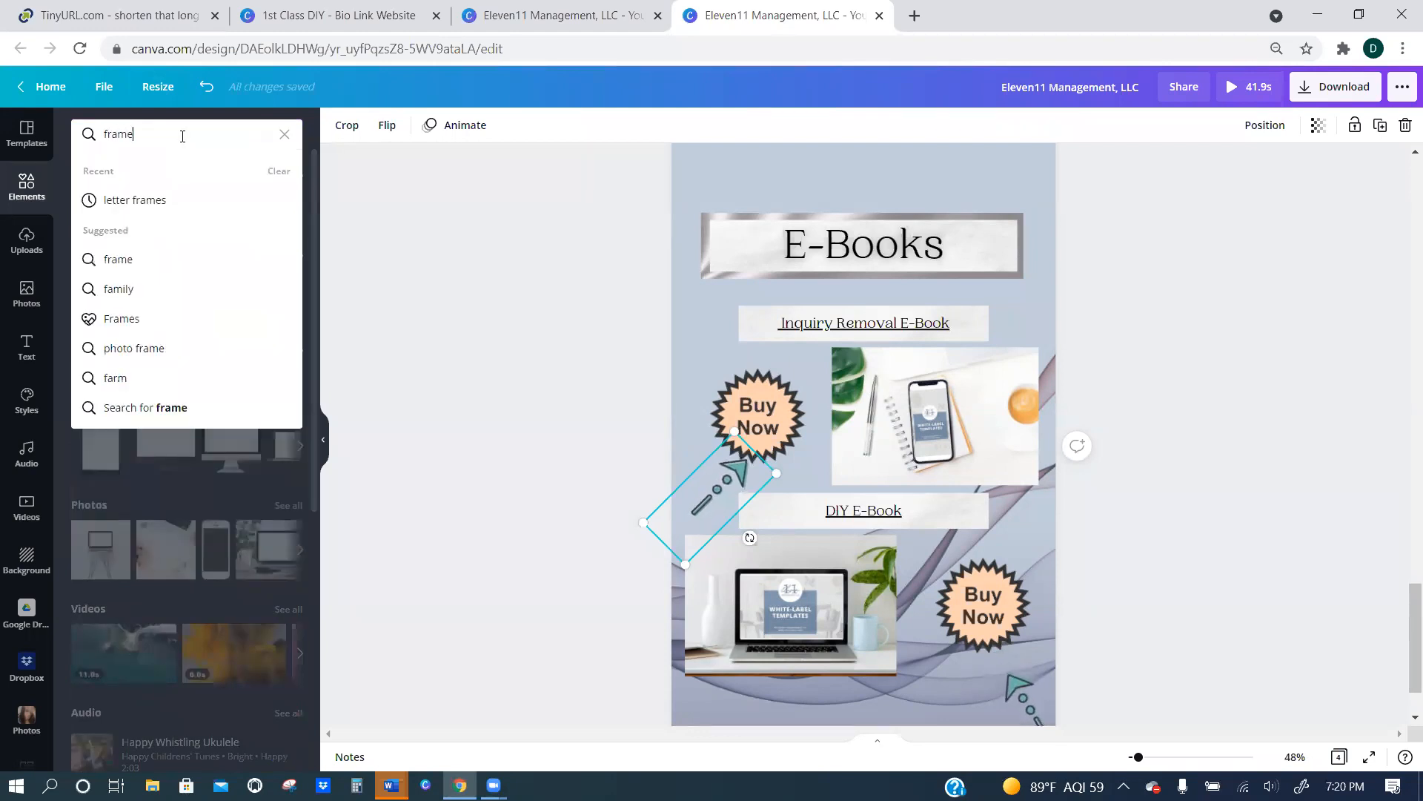
key(Return)
scroll(222, 448, down, 5)
scroll(219, 452, down, 10)
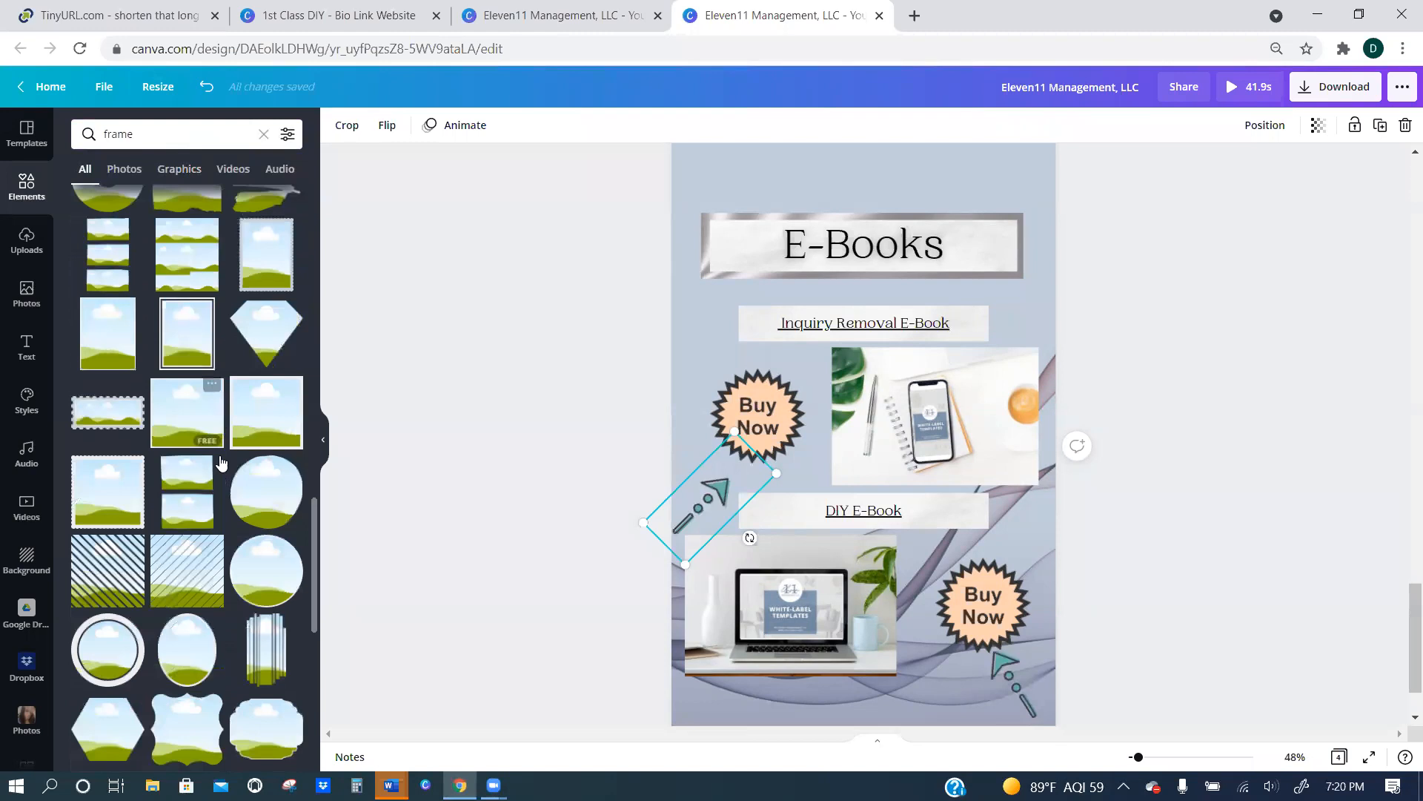
scroll(220, 455, down, 10)
drag(201, 414, 778, 346)
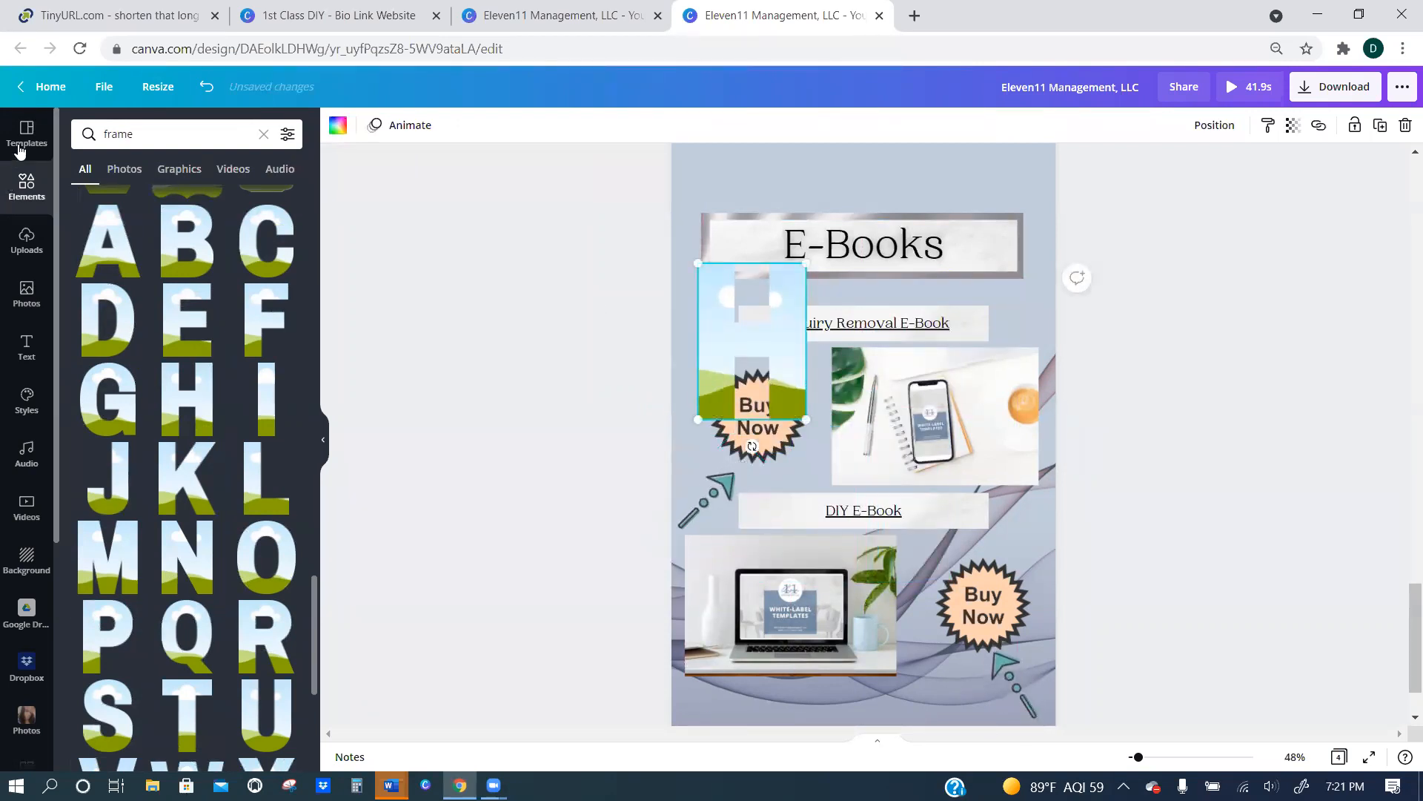
Search the elements for "sparkle" and fill the letter H frame with the pink sparkle background image.
drag(146, 136, 23, 154)
text(so)
key(BackSpace)
text(parkle)
key(Return)
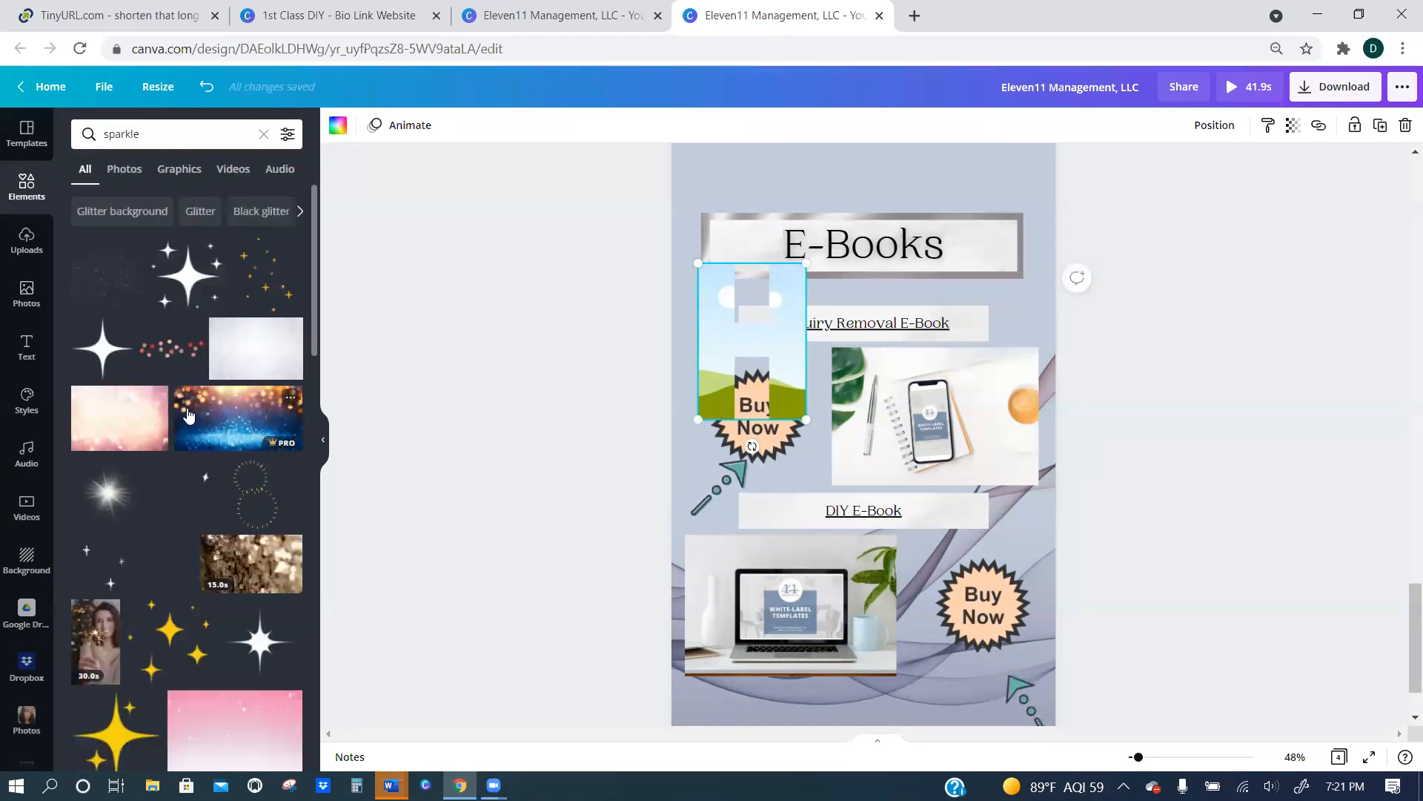
drag(119, 417, 759, 341)
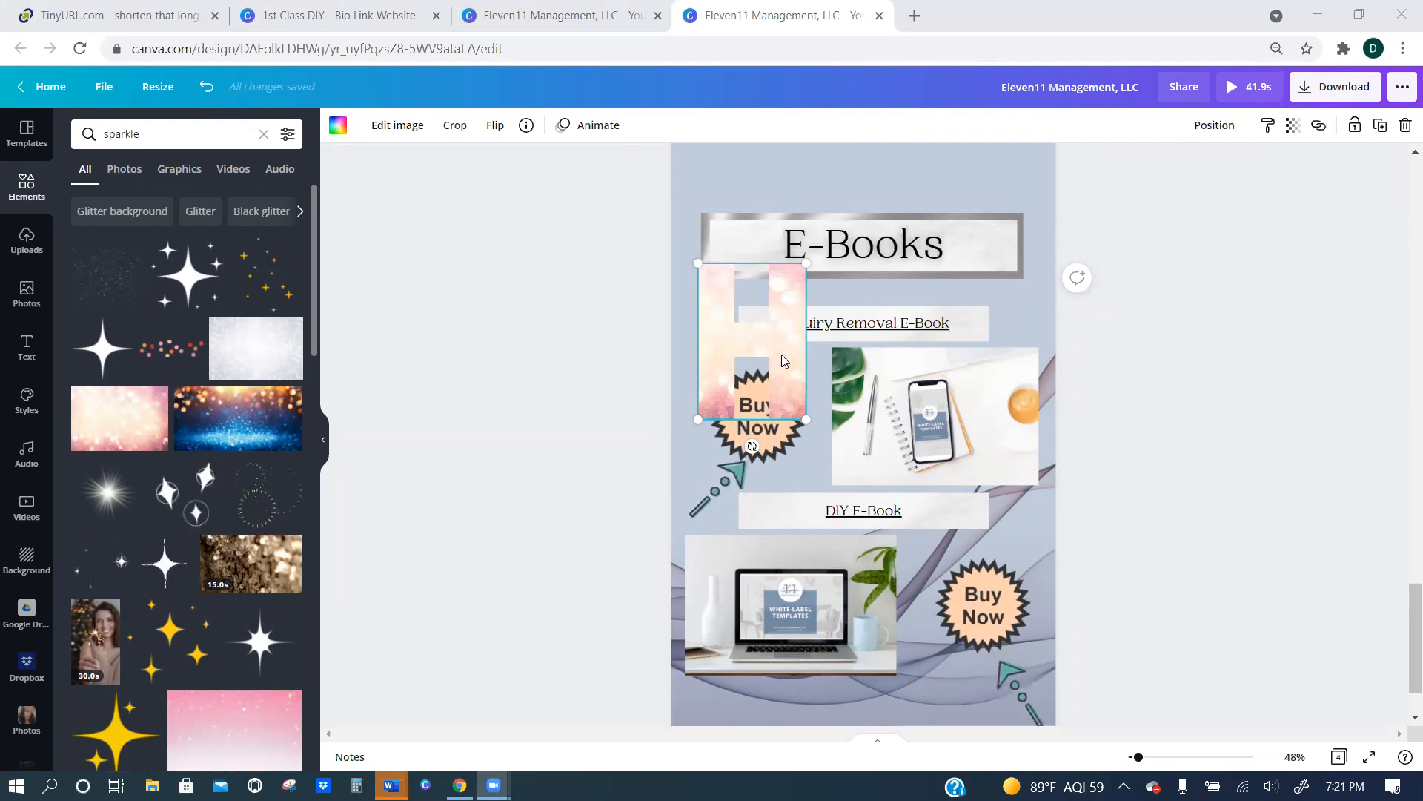
Shrink the letter H frame, move the "E-Books" title and paper banner aside, and place the H on the silver banner.
drag(807, 263, 768, 318)
drag(845, 268, 964, 311)
drag(736, 373, 755, 258)
drag(786, 207, 802, 251)
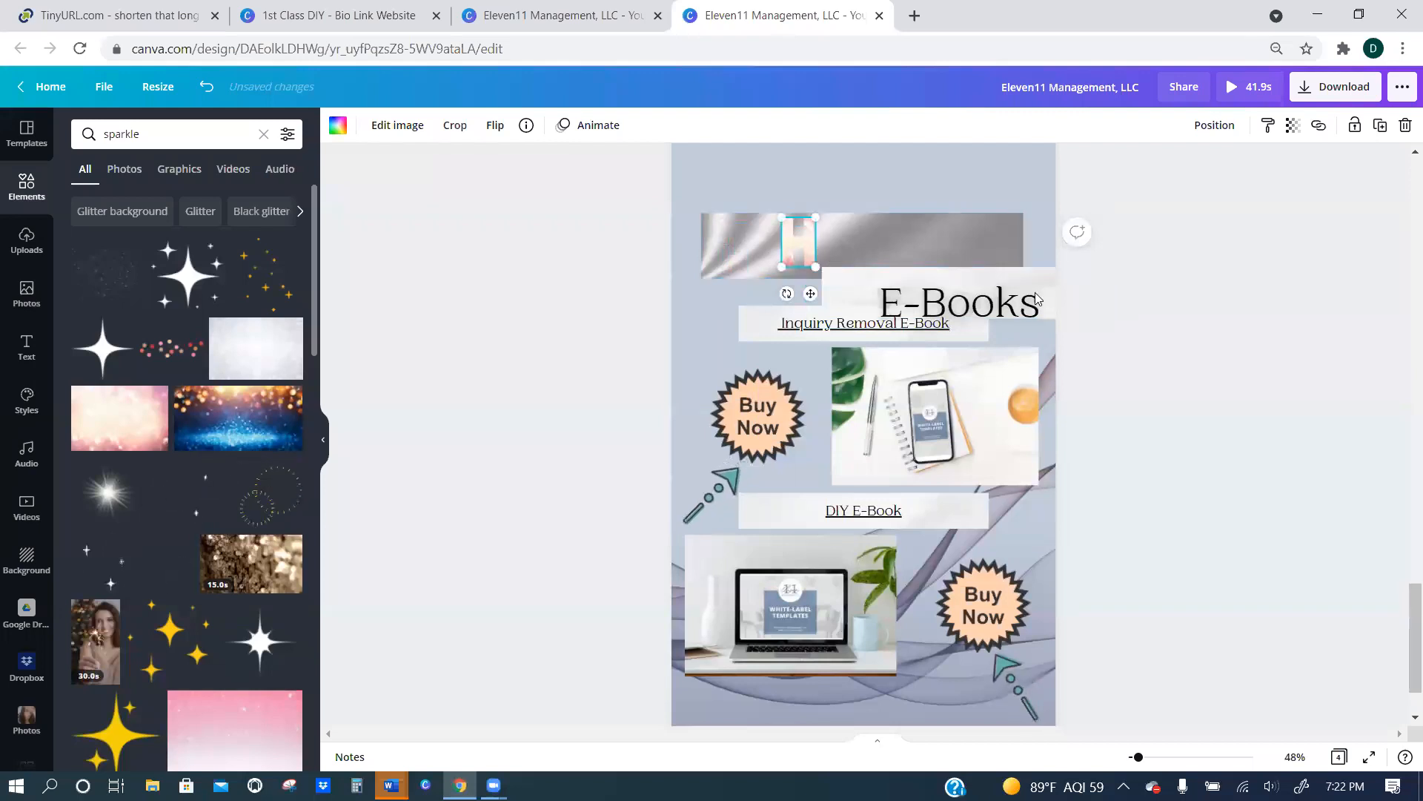
Undo the letter H frame edits until the frame is removed and the "E-Books" title and paper banner are back on the silver banner.
click(206, 87)
click(206, 87)
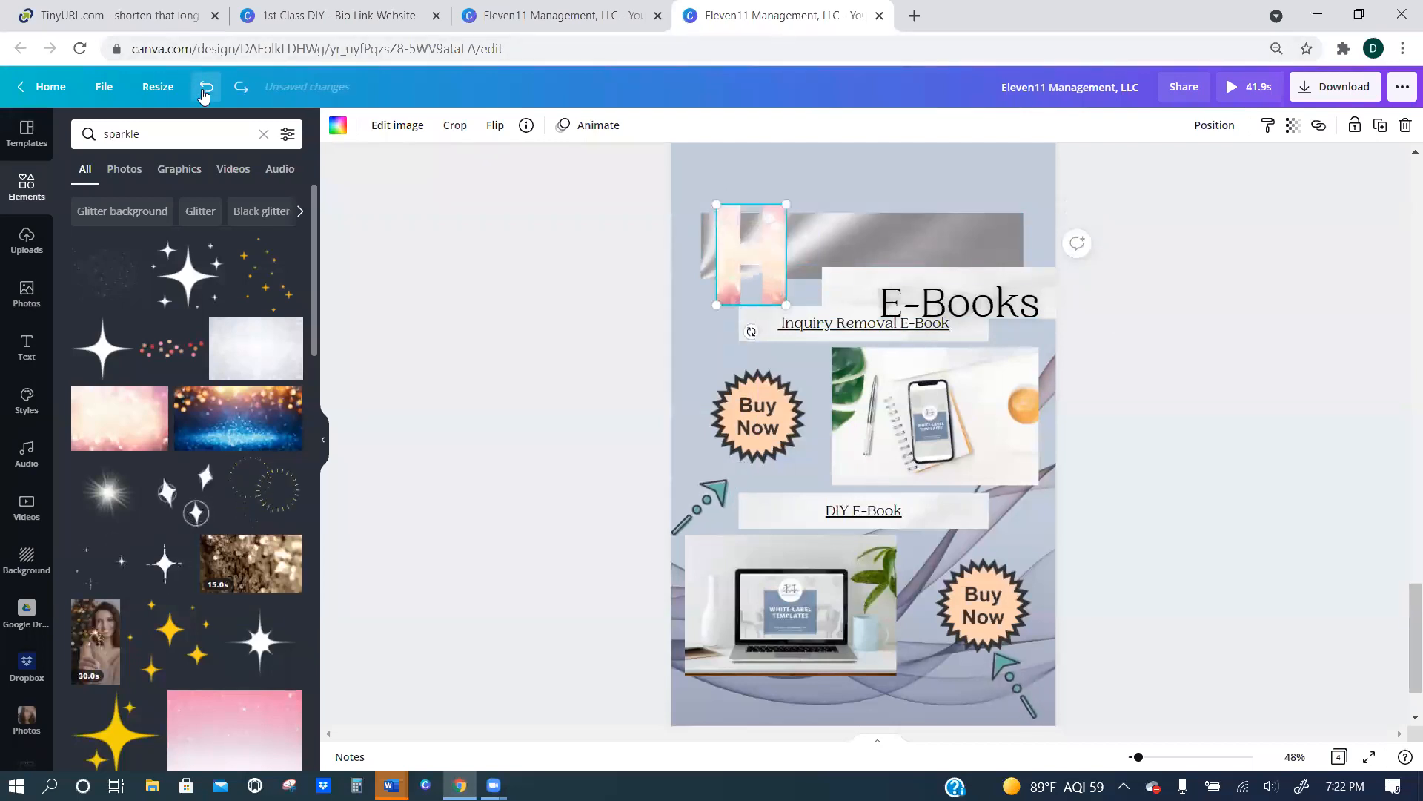
click(206, 87)
click(205, 88)
click(206, 87)
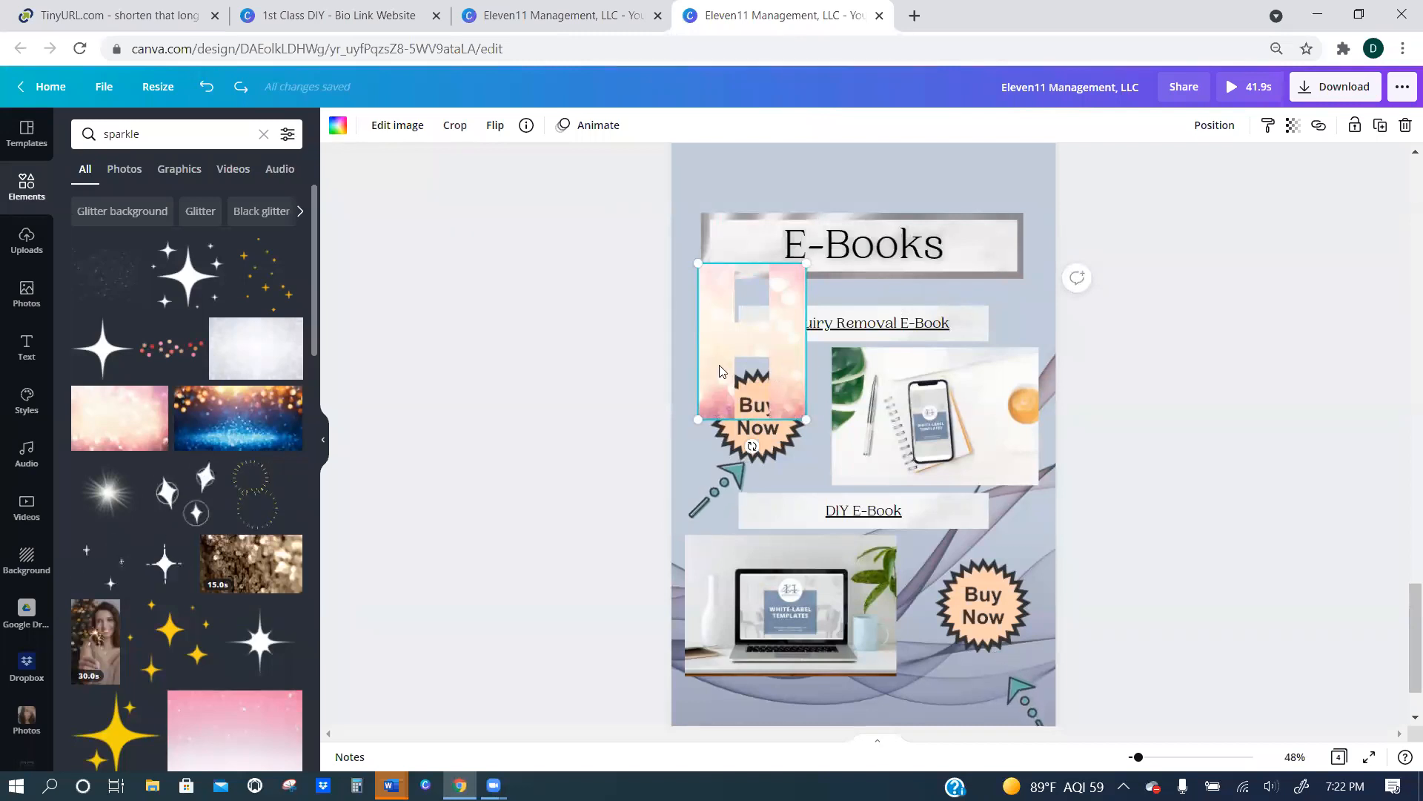
click(241, 87)
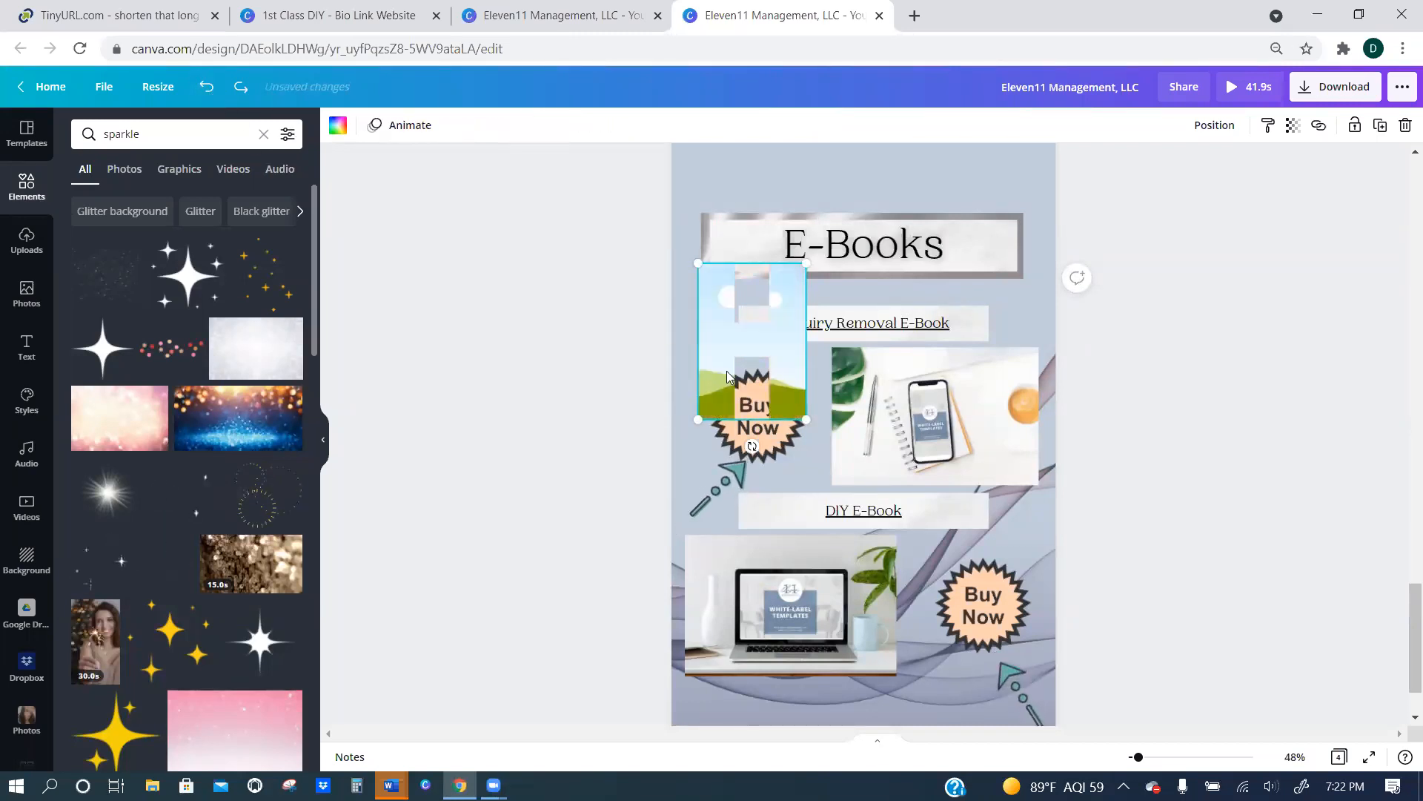
click(209, 89)
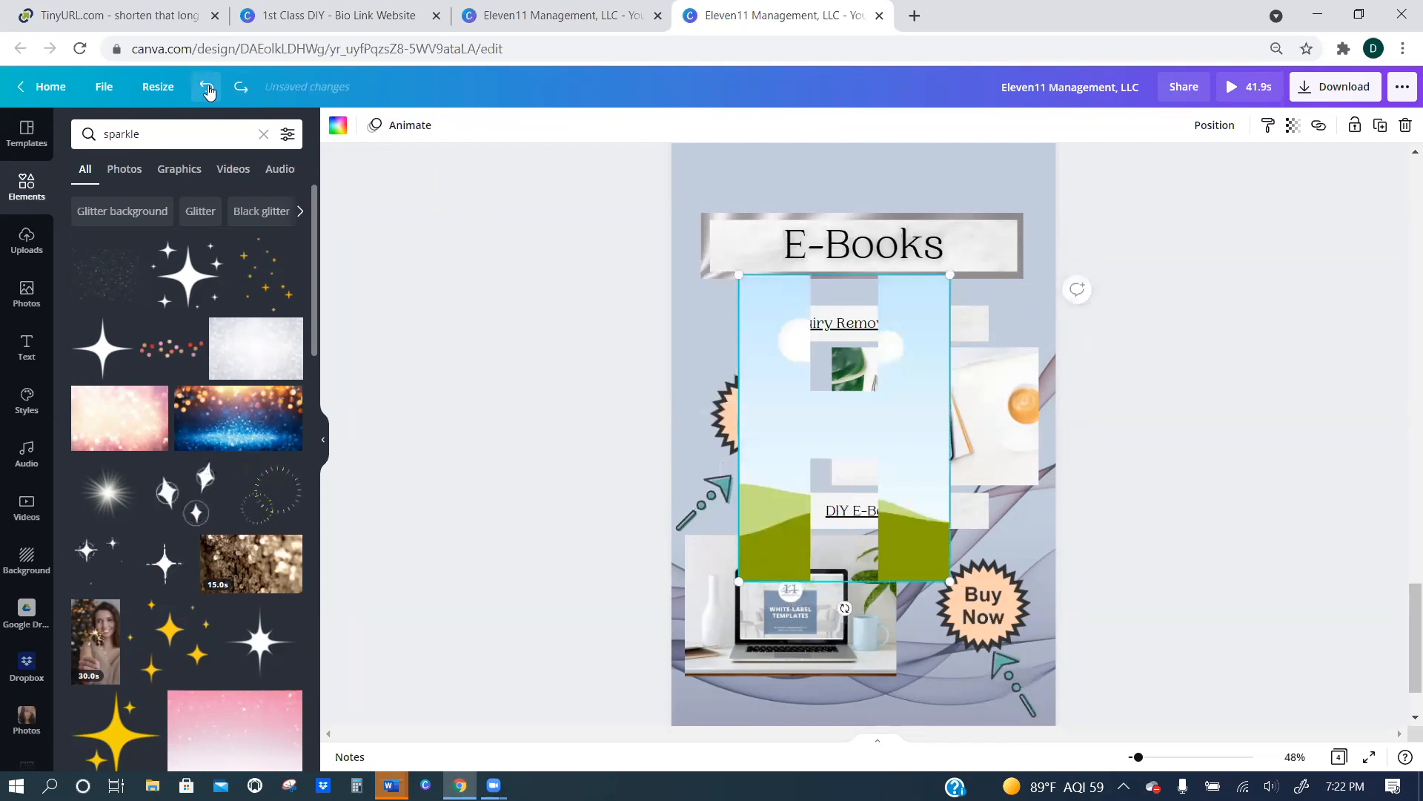
click(208, 89)
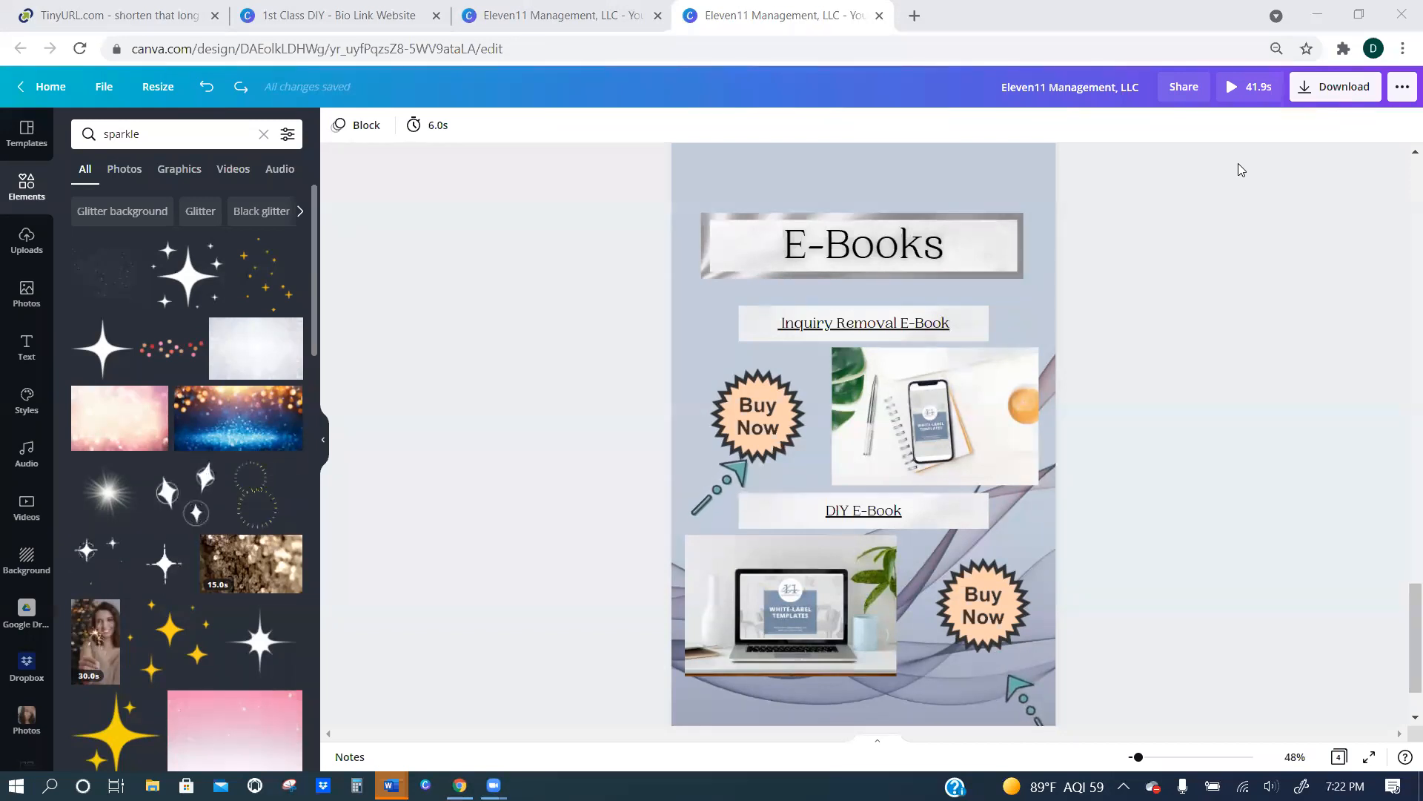
Examine the file types and page selection offered for downloading the design.
click(1312, 90)
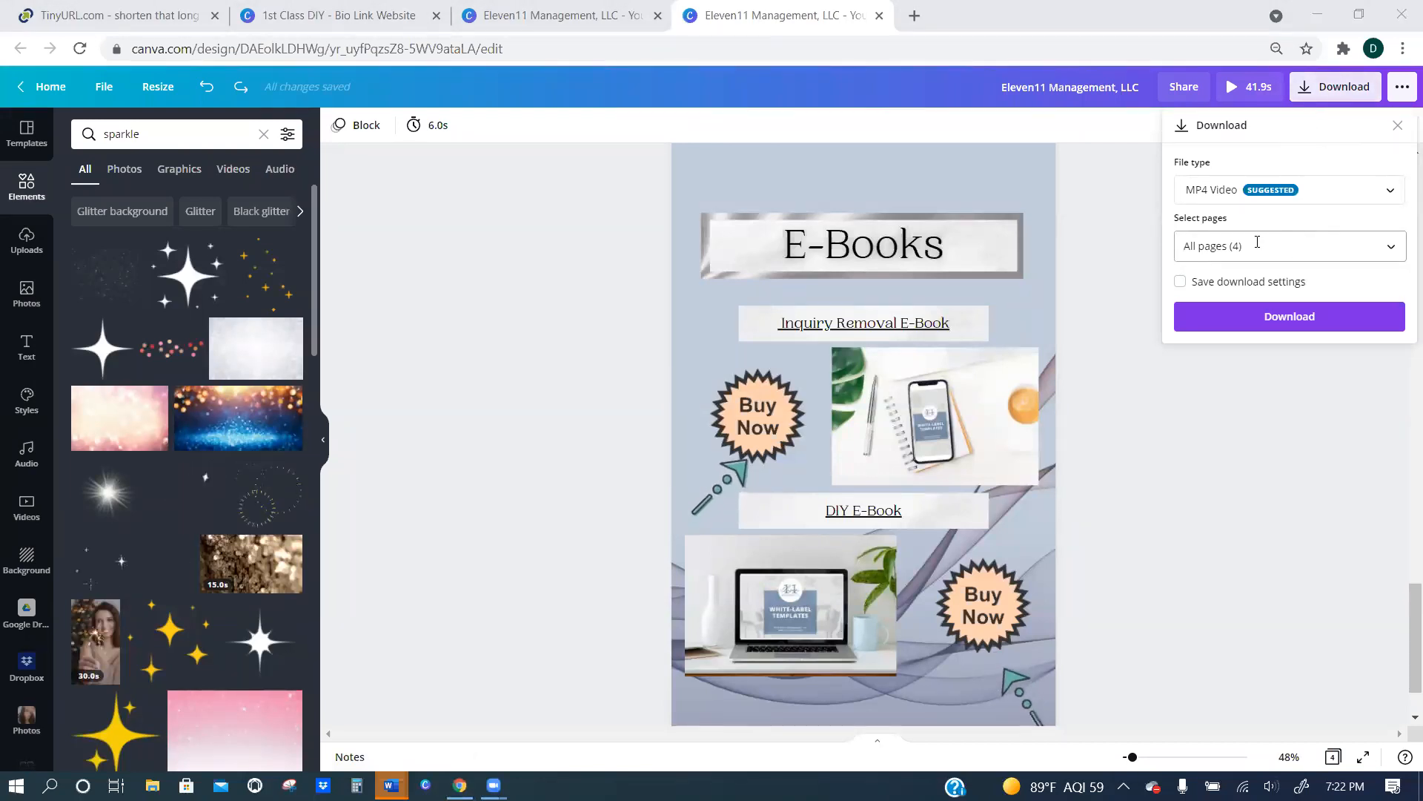
click(1215, 191)
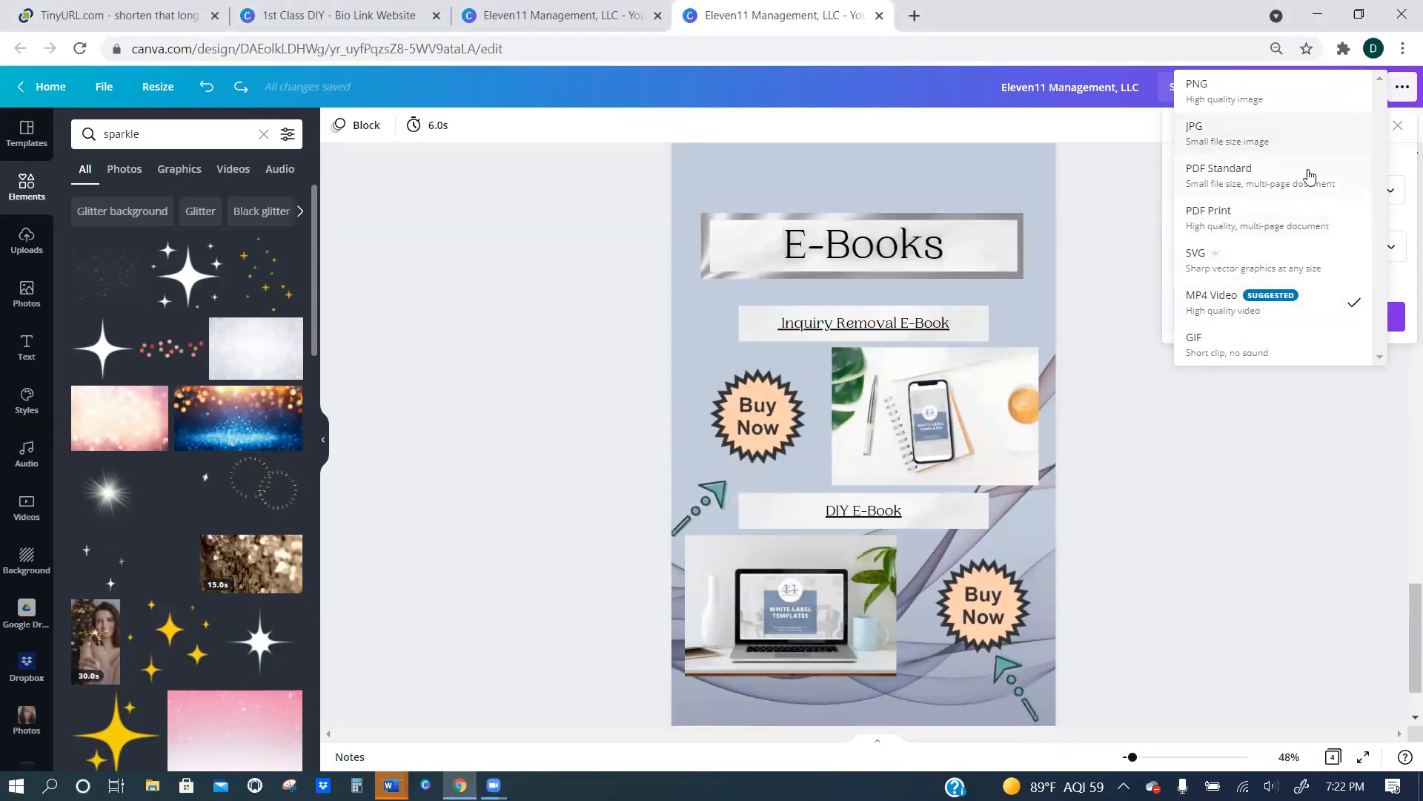
click(1140, 226)
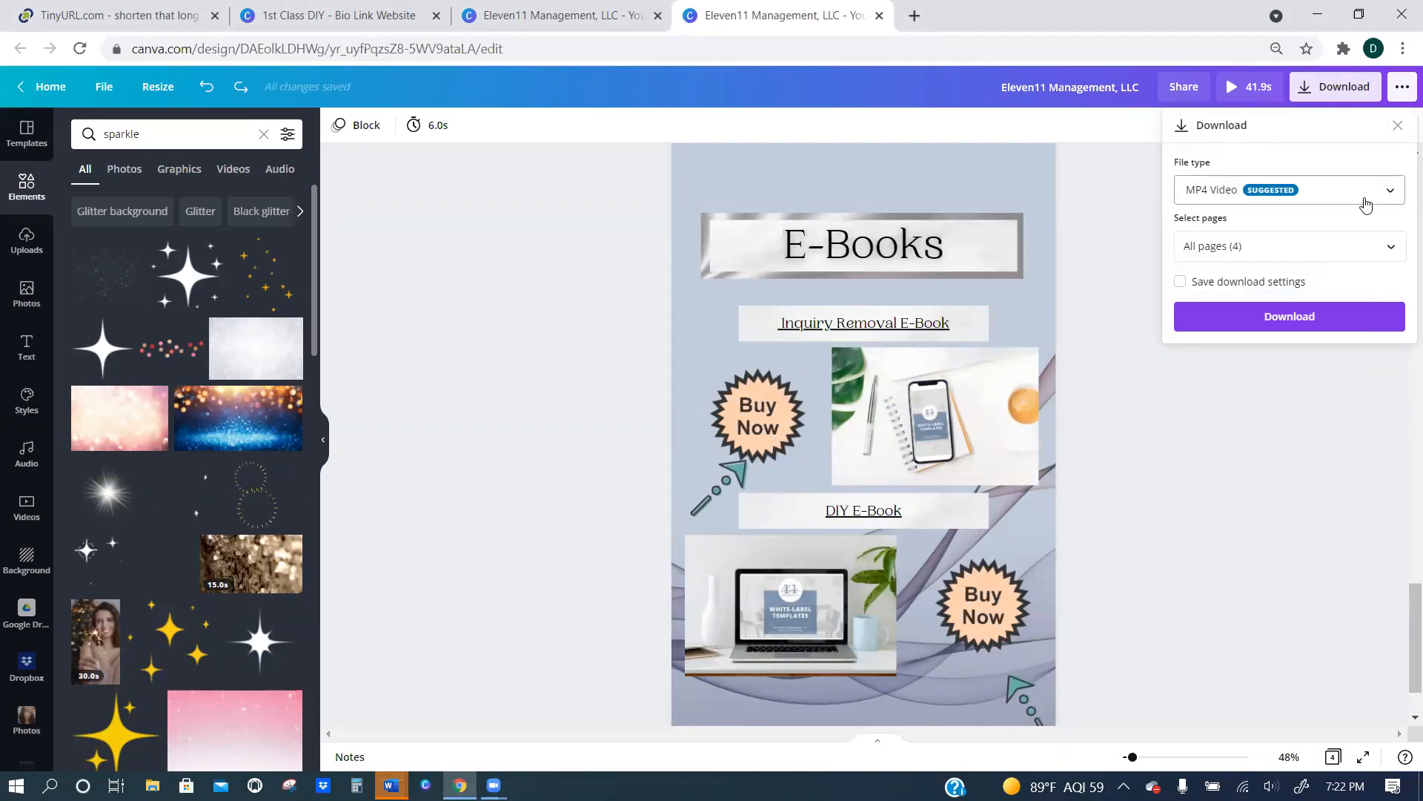
click(1391, 246)
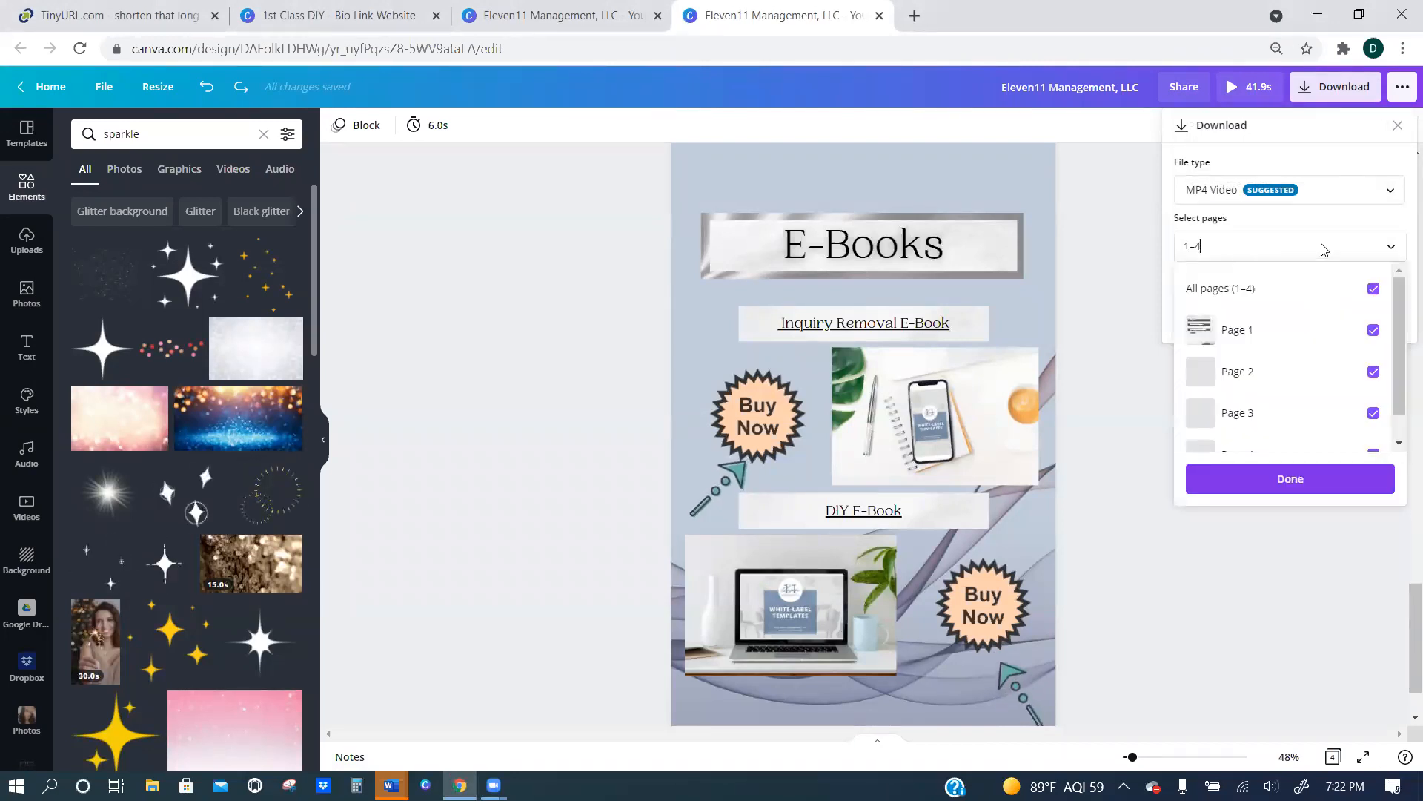
click(1391, 246)
click(1383, 199)
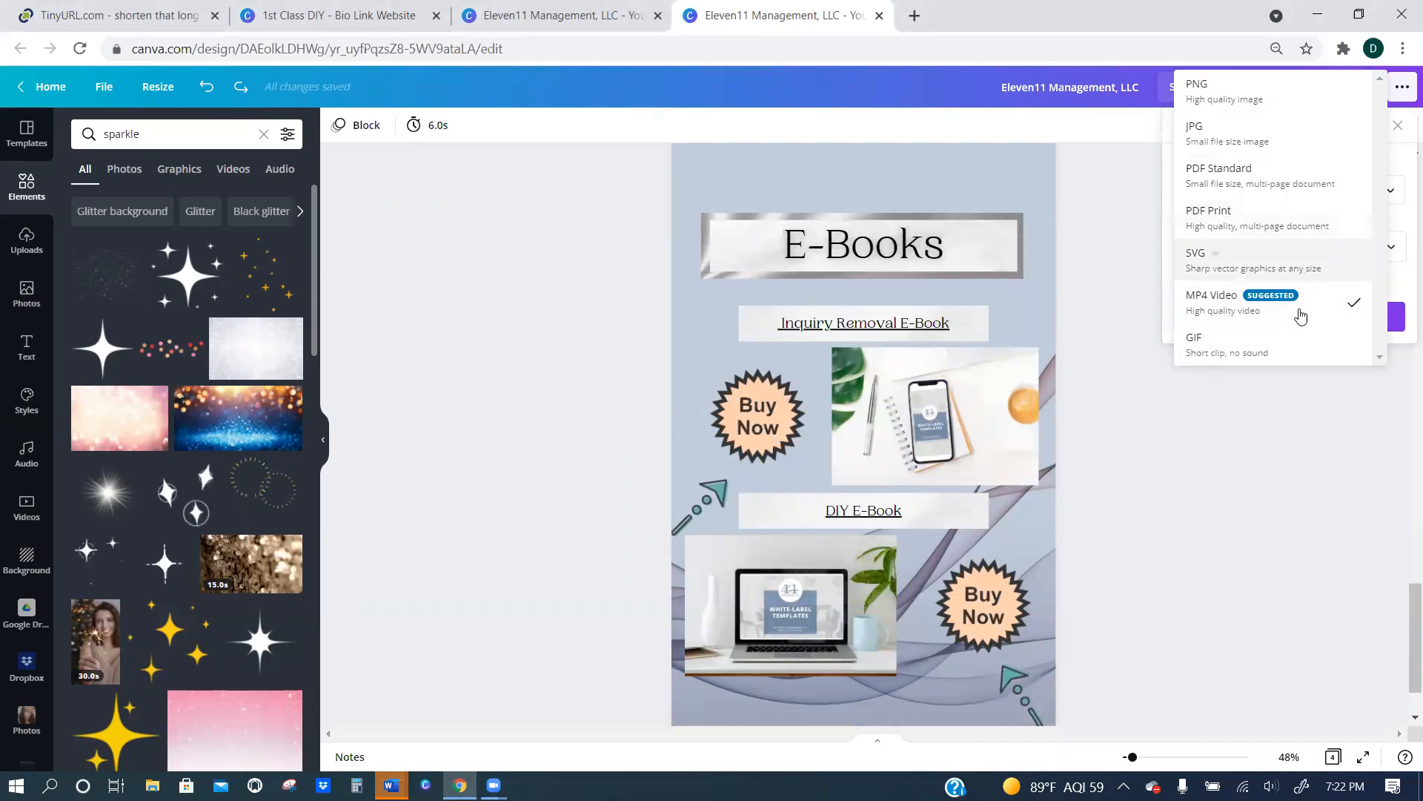
click(1125, 186)
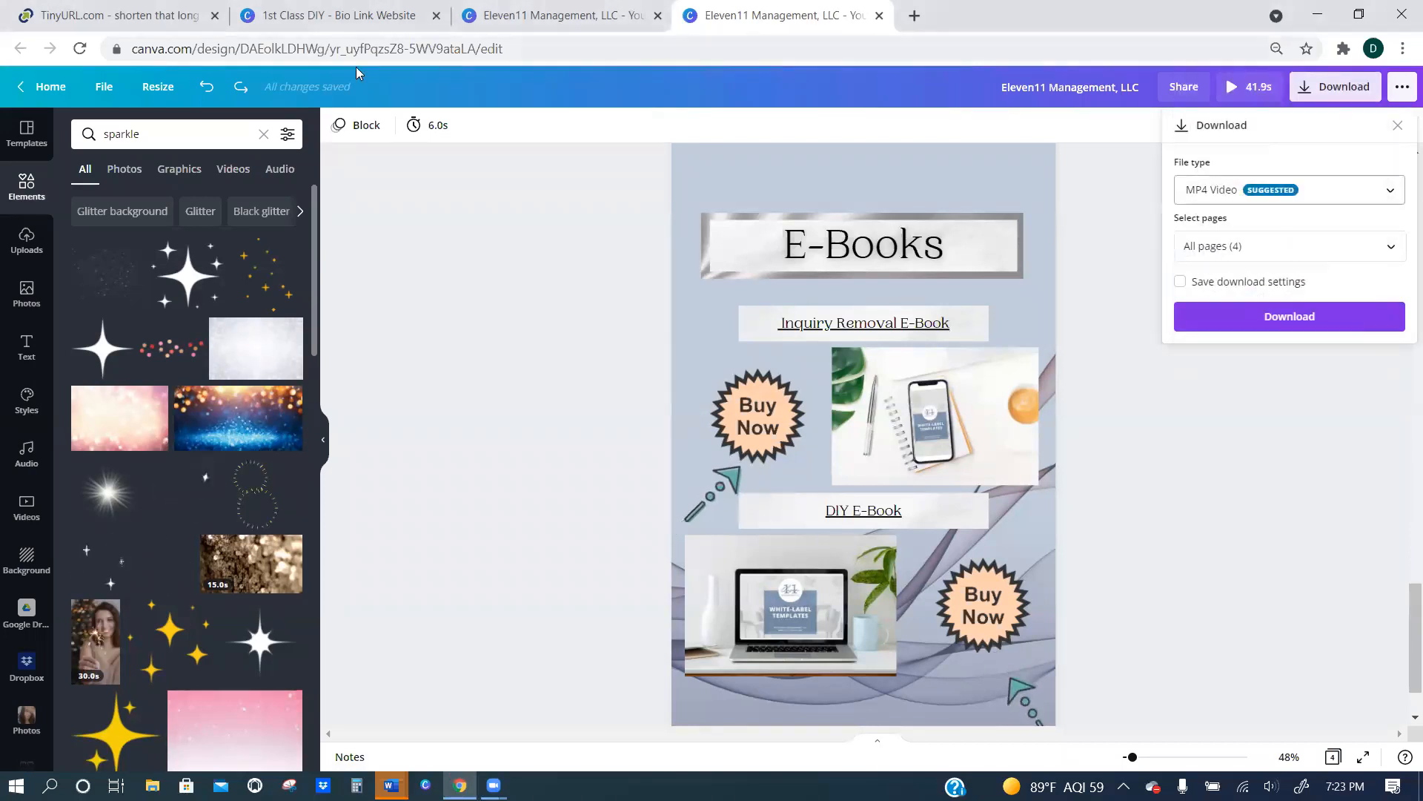
Check the publishing option in the 1st Class DIY bio link design and return to the Eleven11 Management story.
click(296, 27)
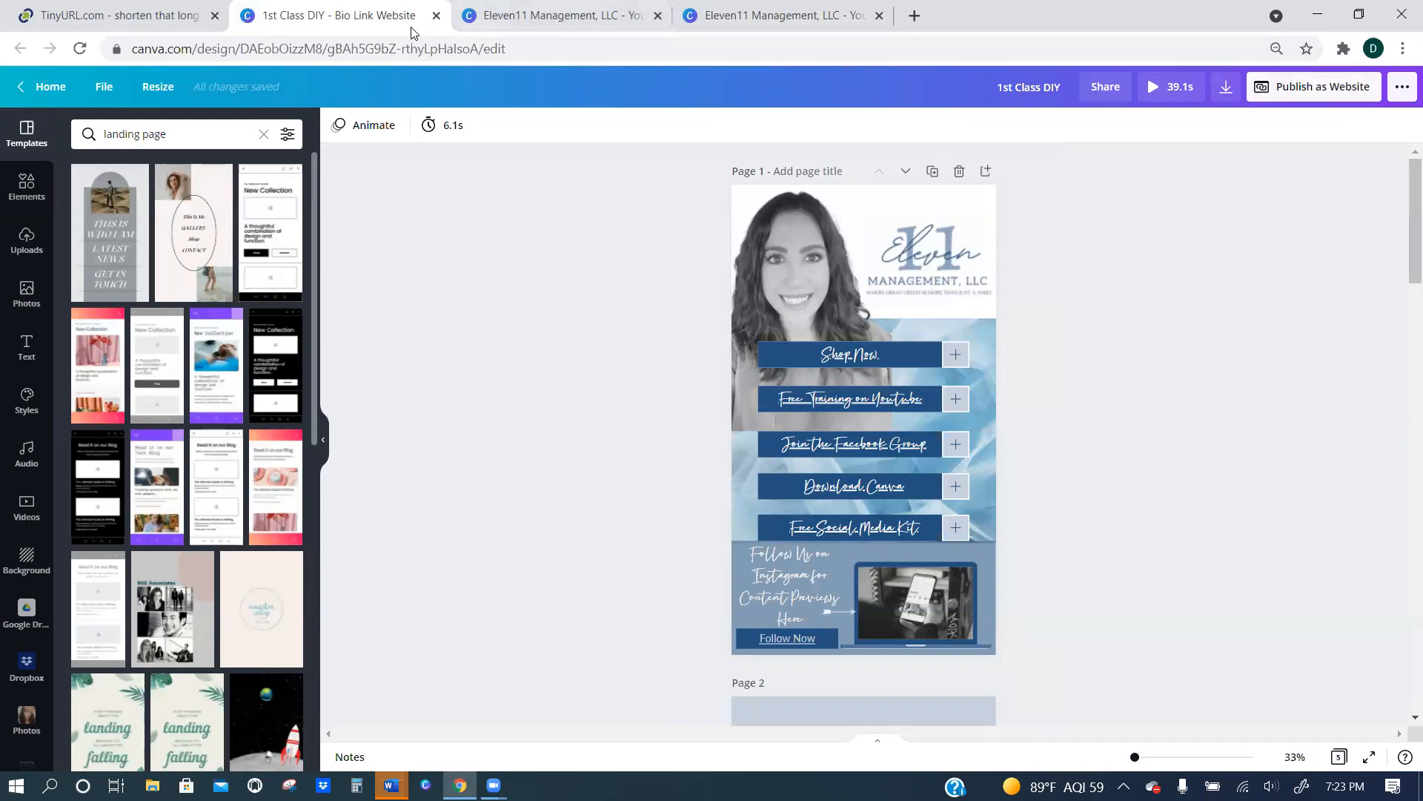
click(556, 15)
click(779, 16)
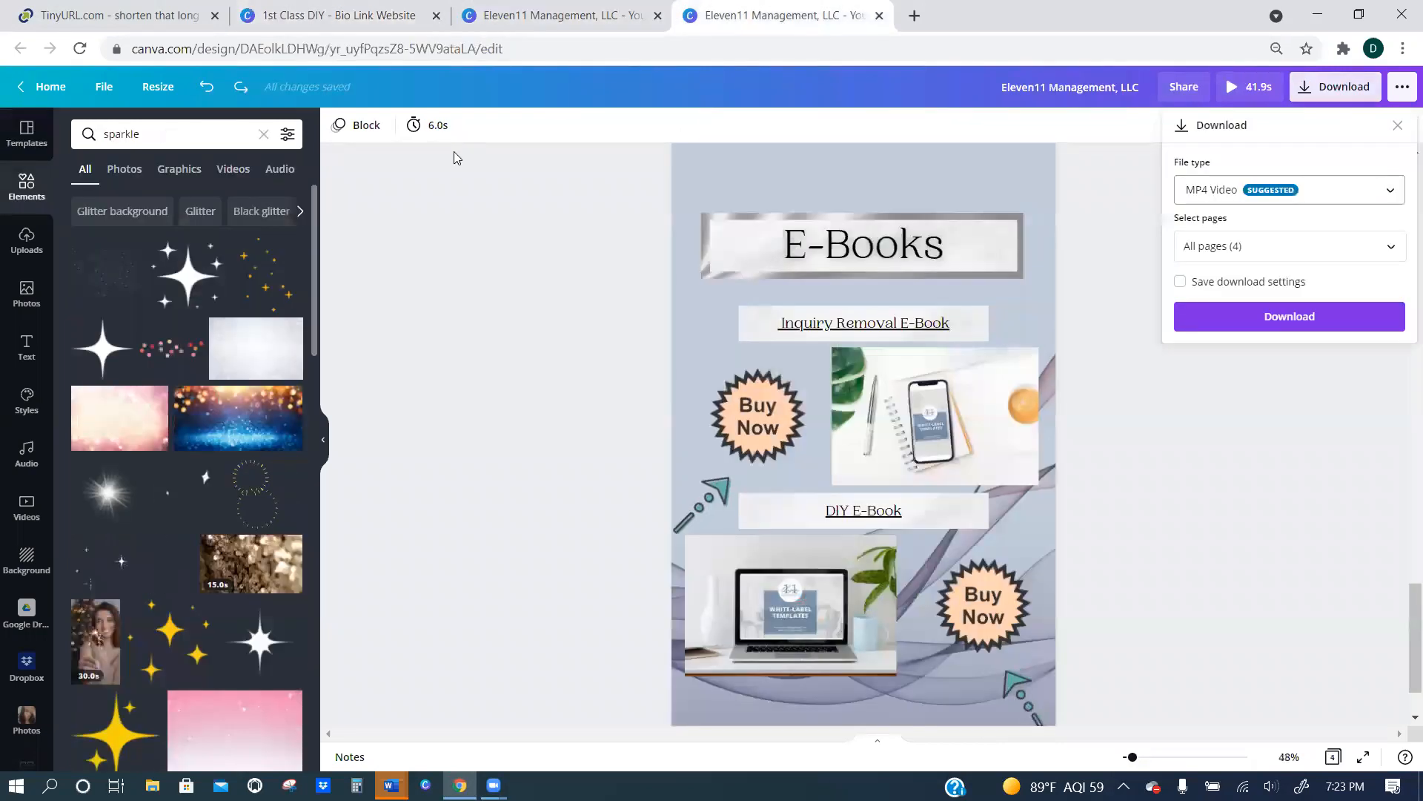
Search the resize formats for "website" and create a resized copy of the design as a Bio Link Website.
click(155, 88)
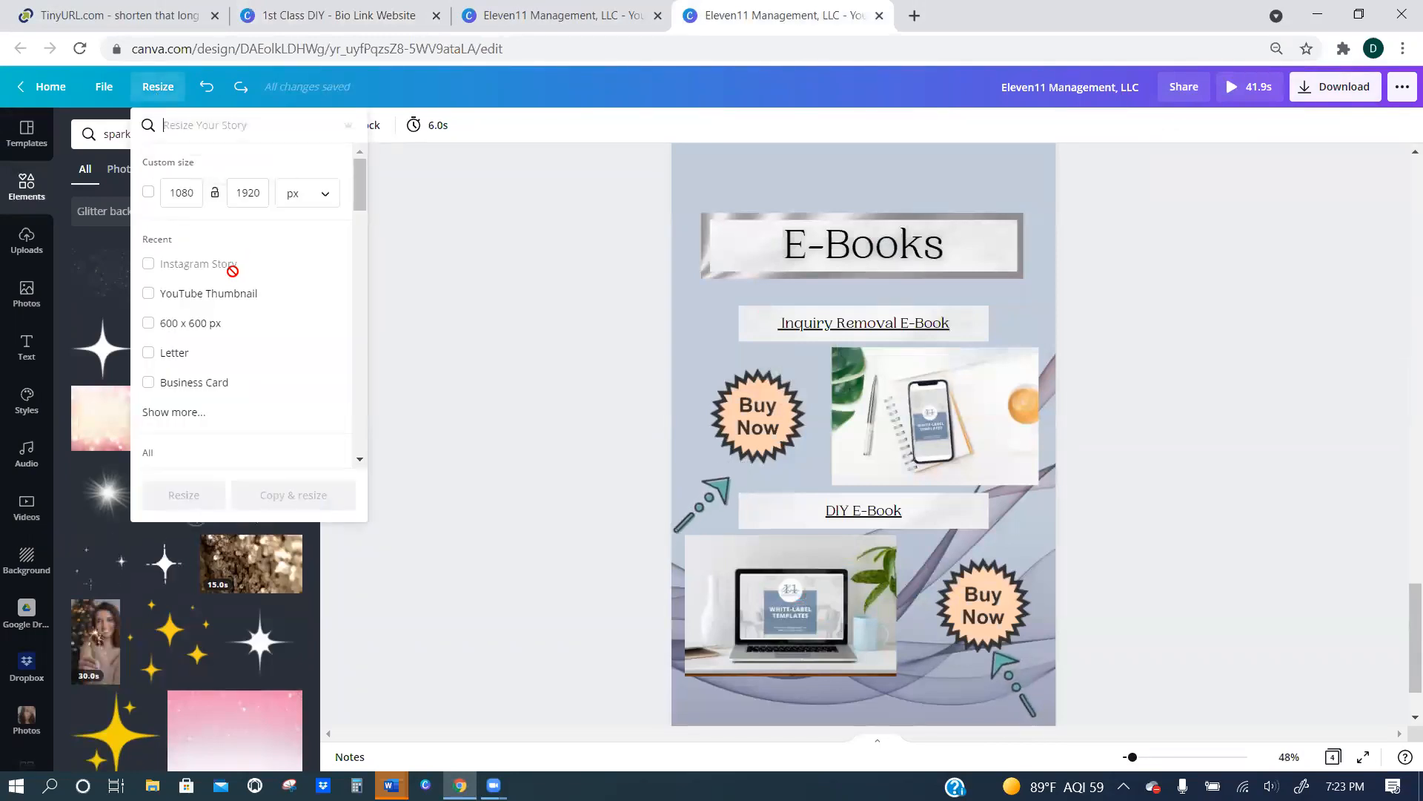
scroll(248, 311, down, 4)
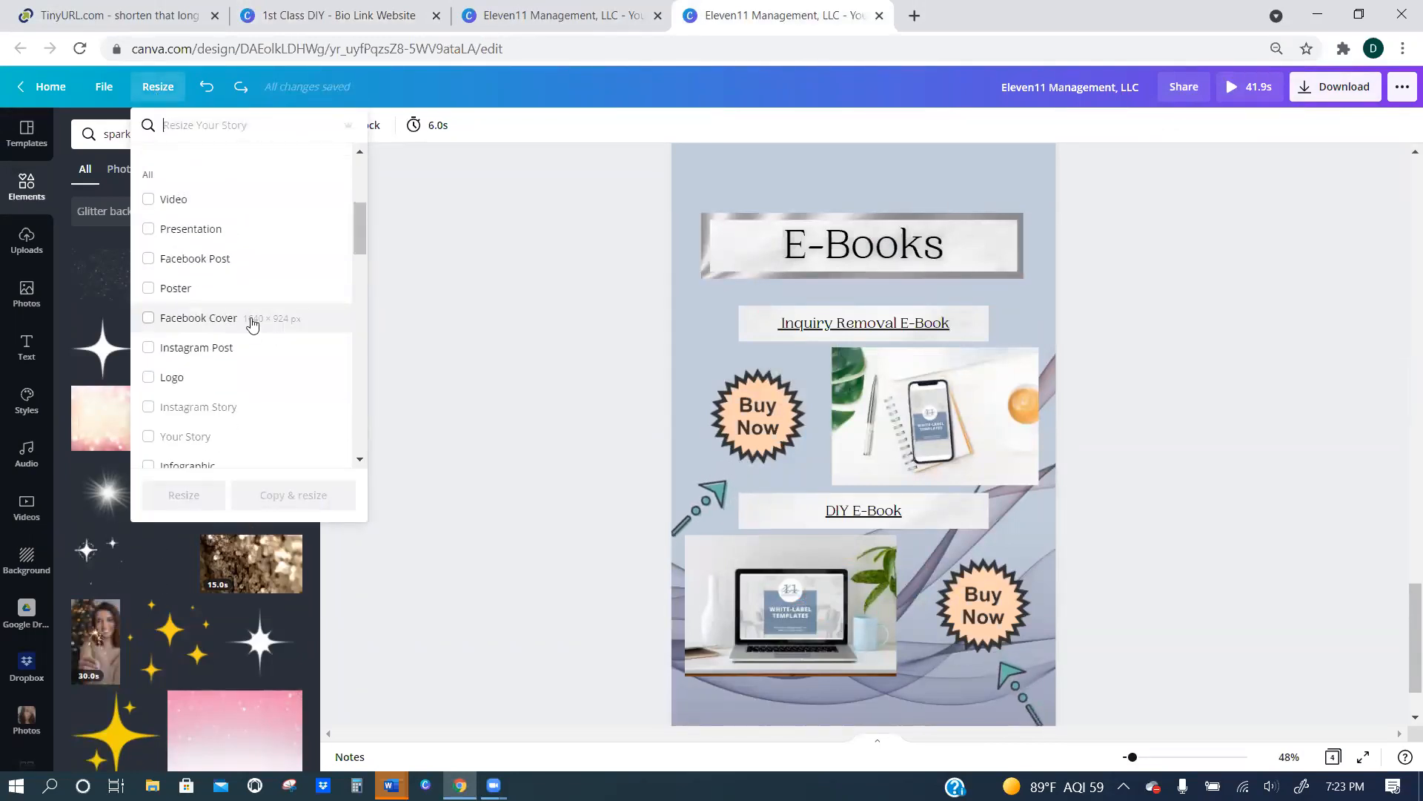
scroll(252, 323, up, 4)
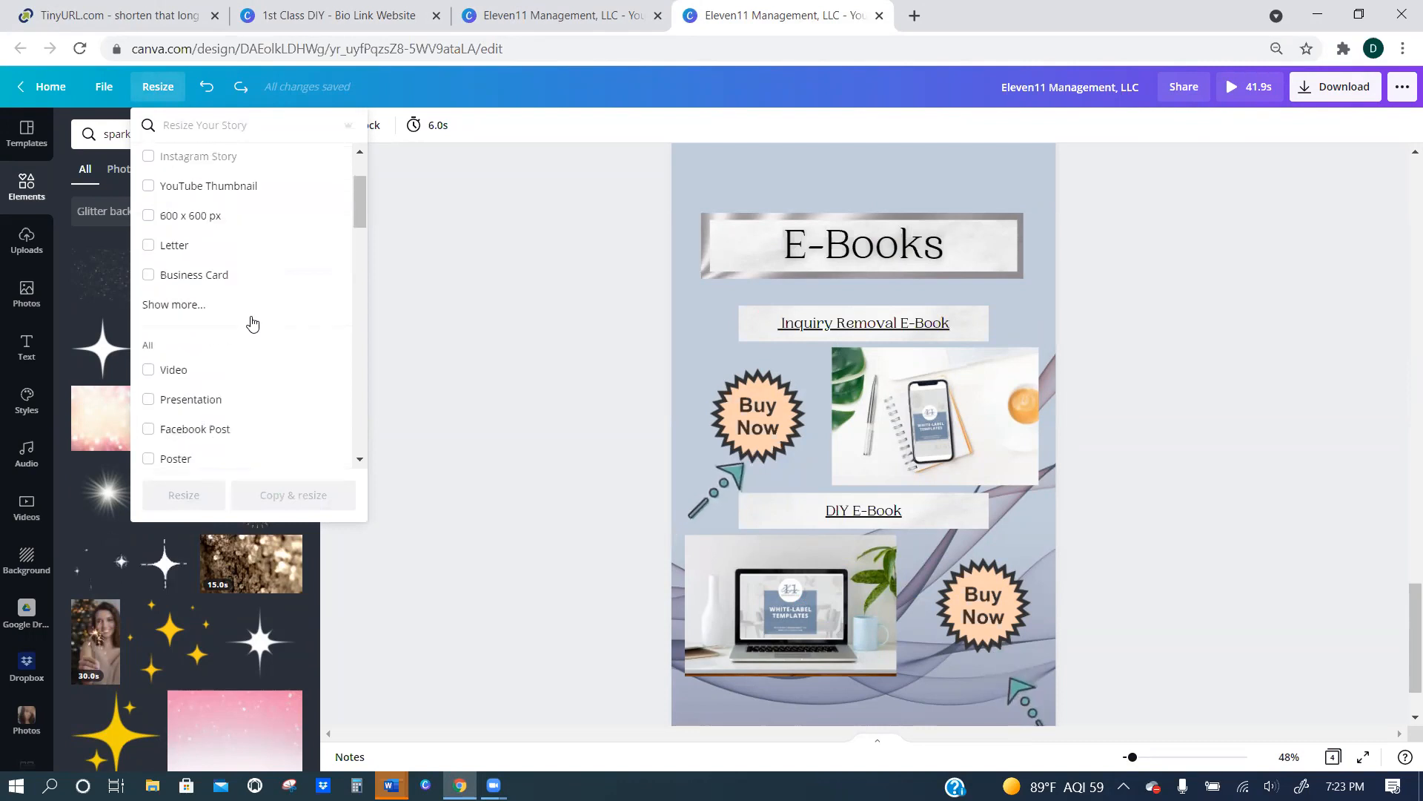
click(206, 136)
text(website)
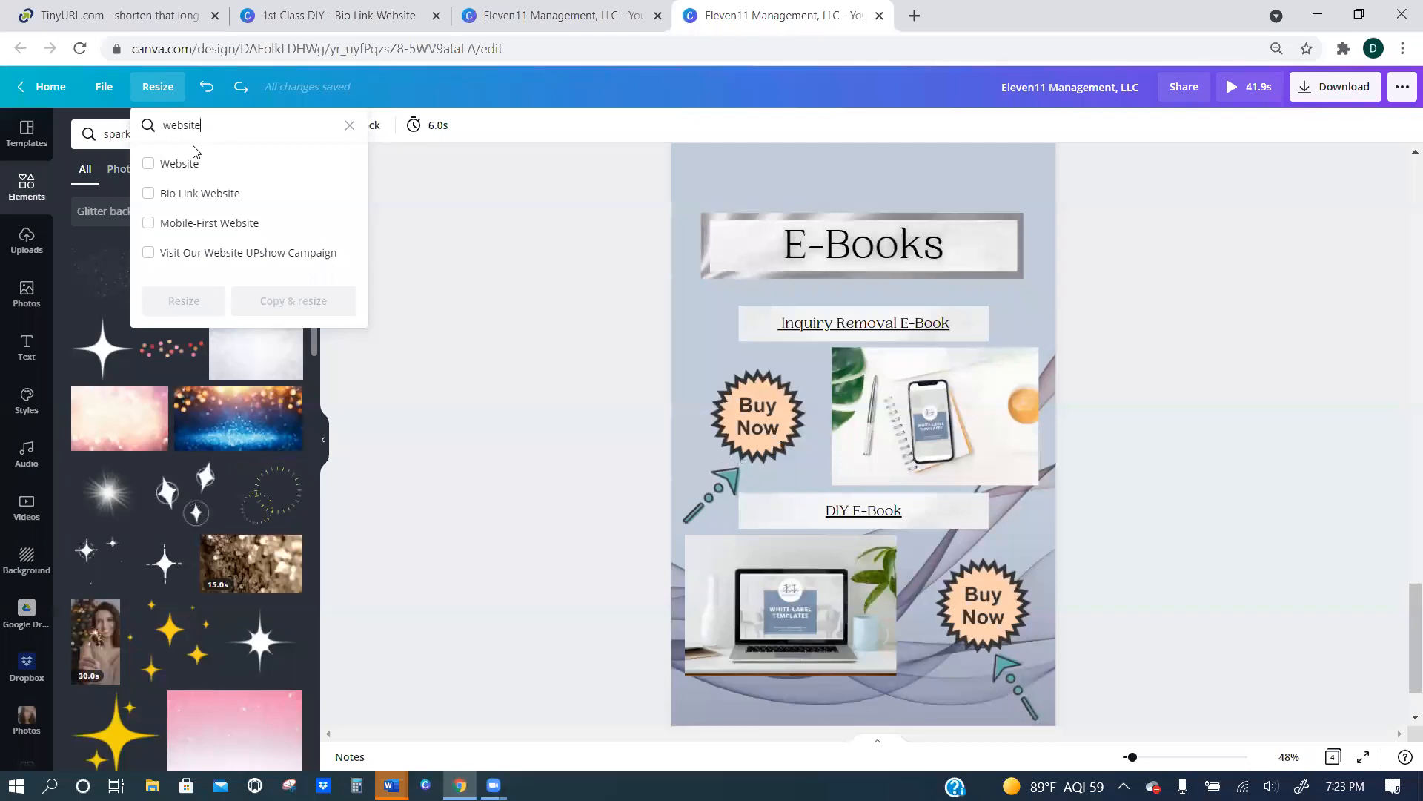
click(197, 194)
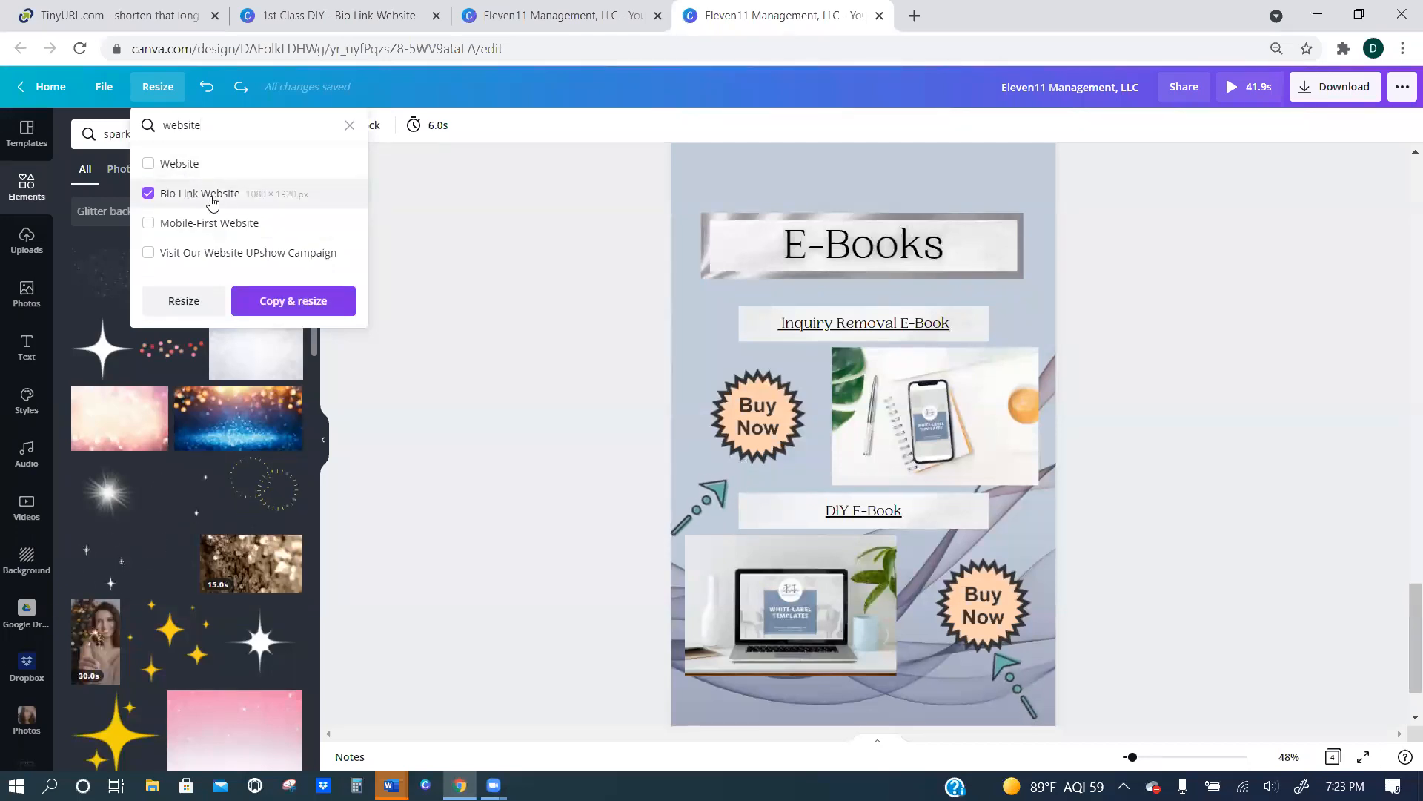
click(300, 300)
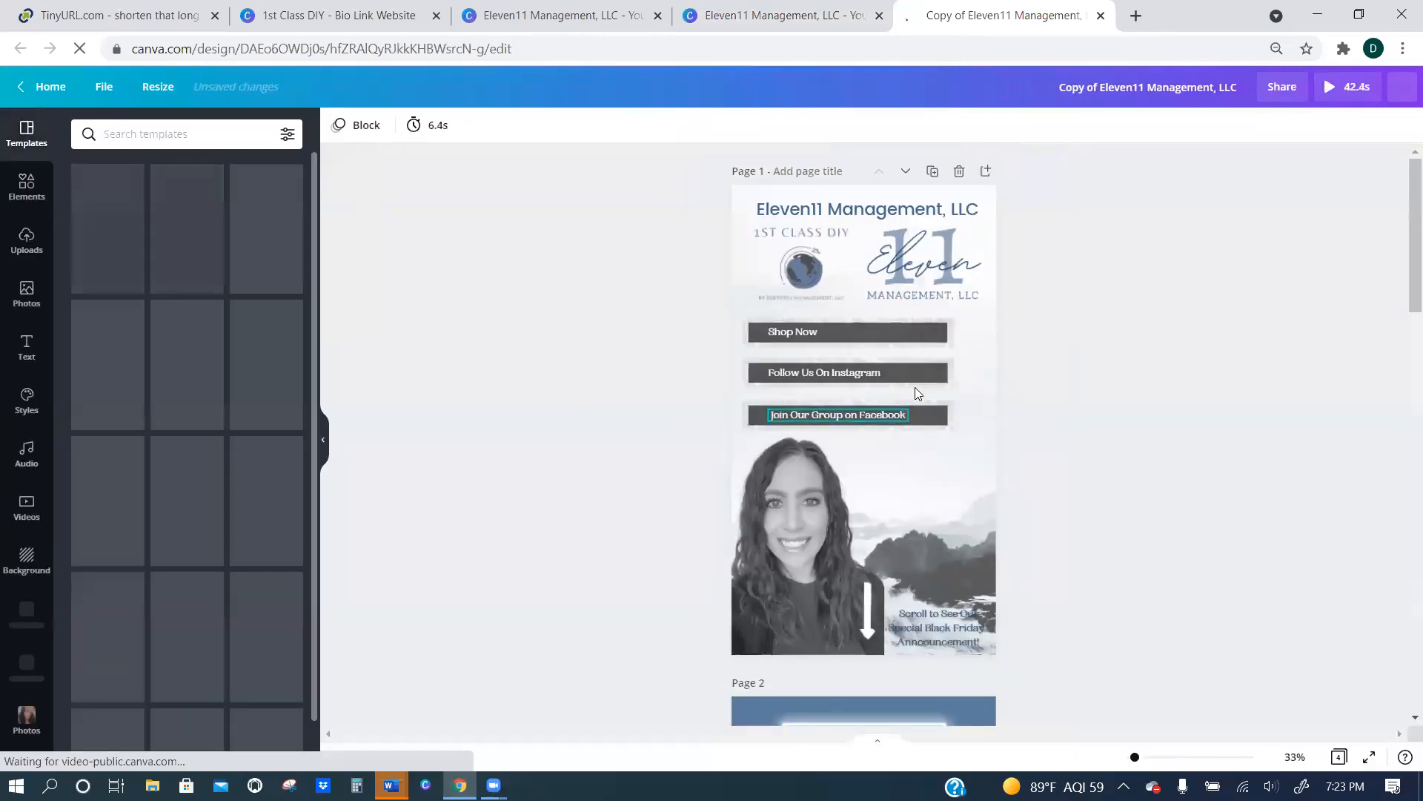
Look through the pages of the copied design and close the original Eleven11 Management story.
scroll(916, 388, down, 15)
scroll(919, 418, up, 4)
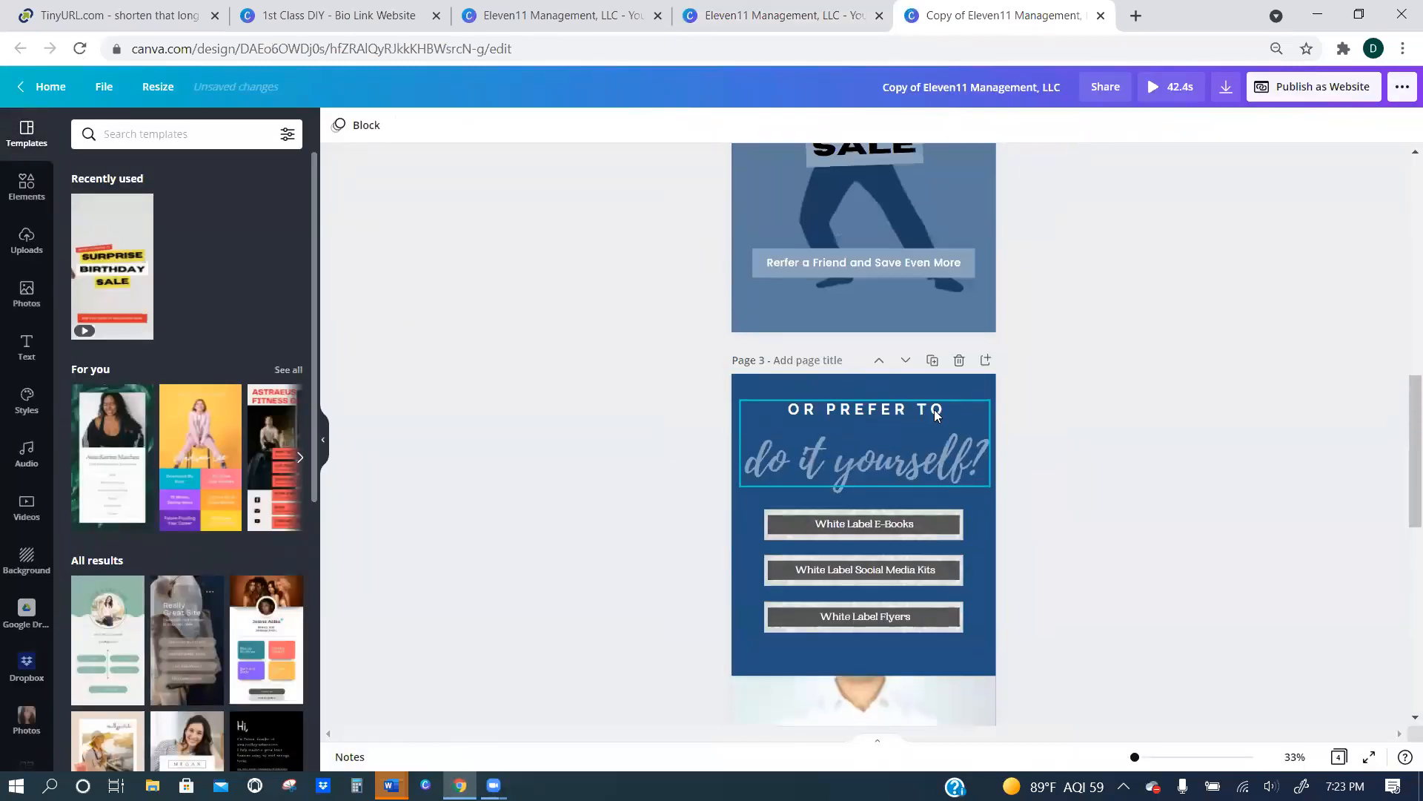
scroll(938, 422, down, 3)
scroll(939, 423, down, 7)
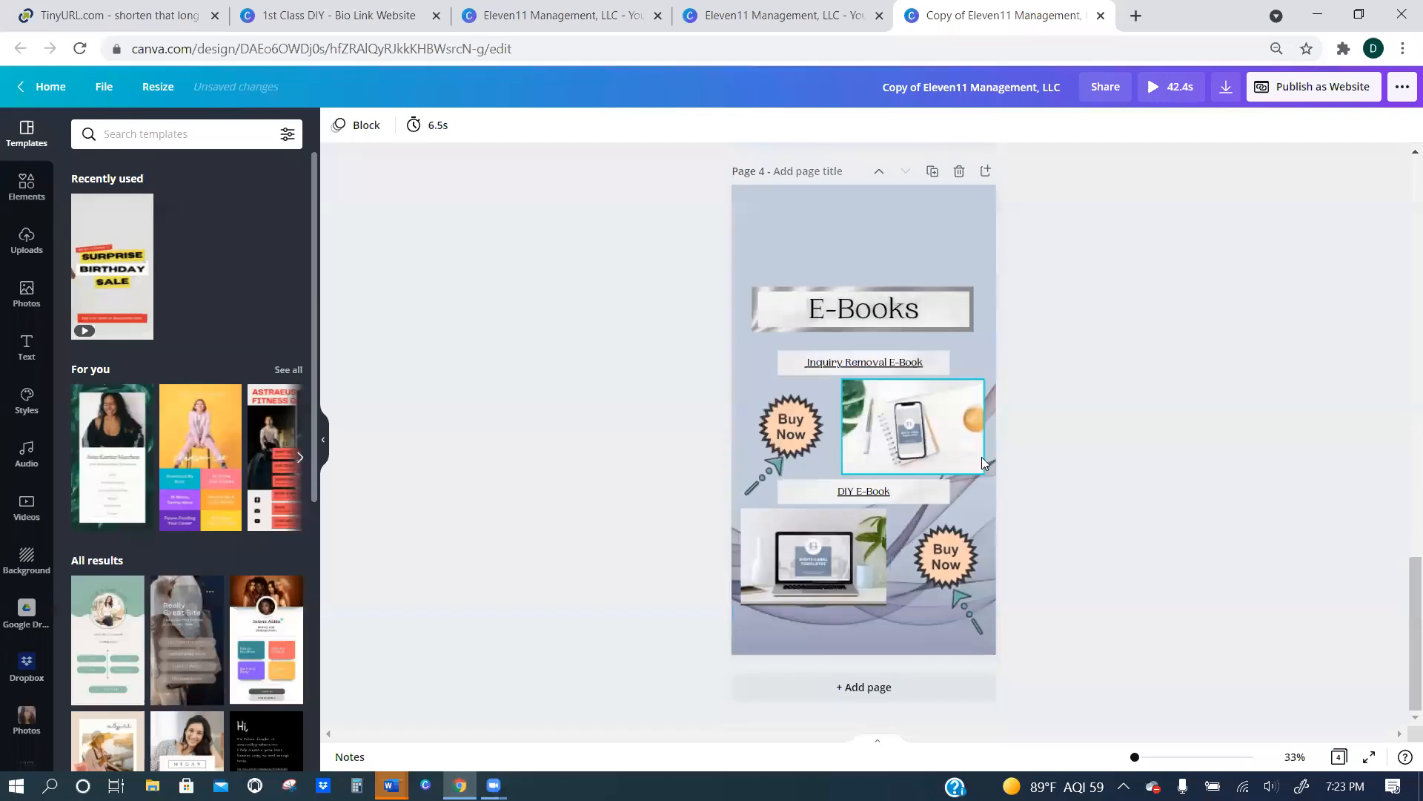
key(ctrl+shift+Tab)
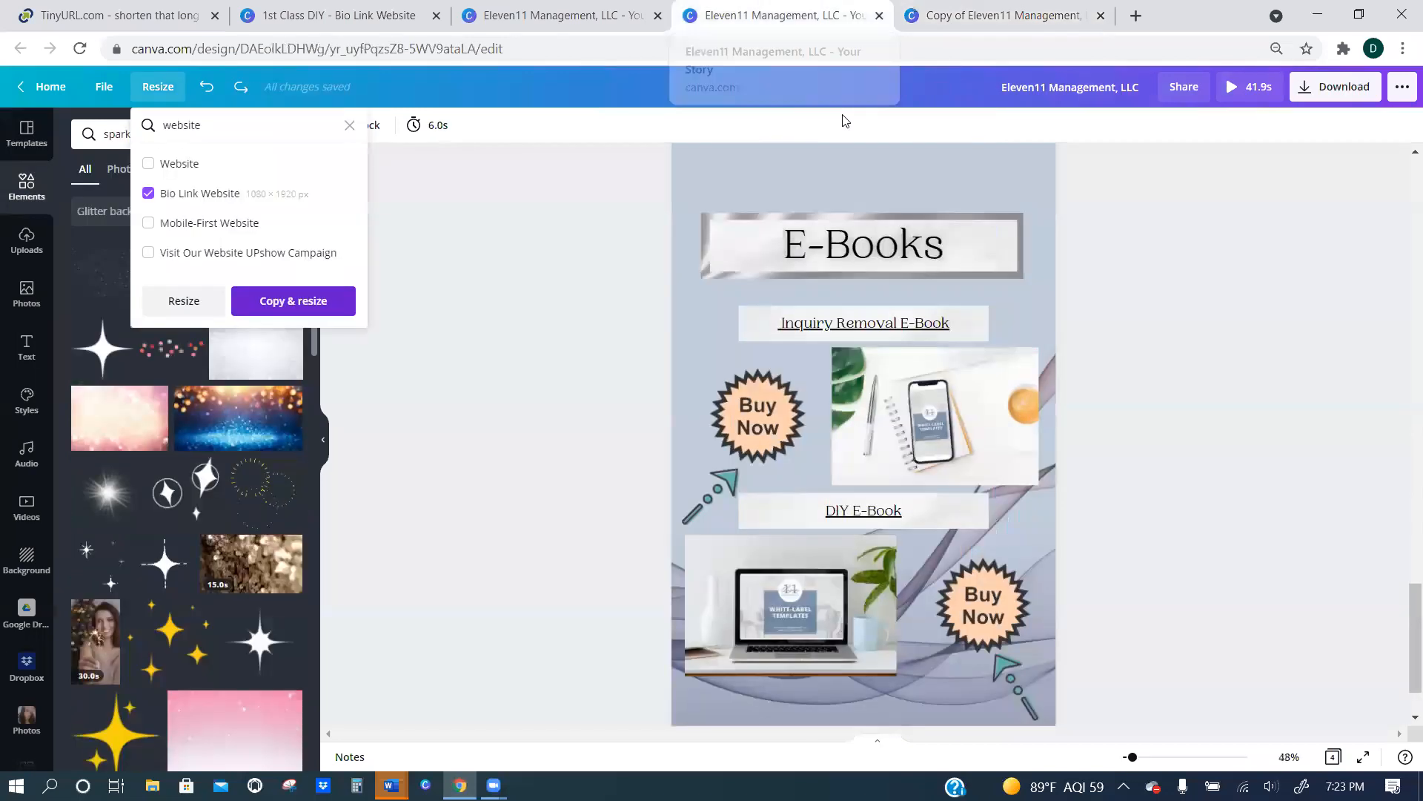
key(ctrl+w)
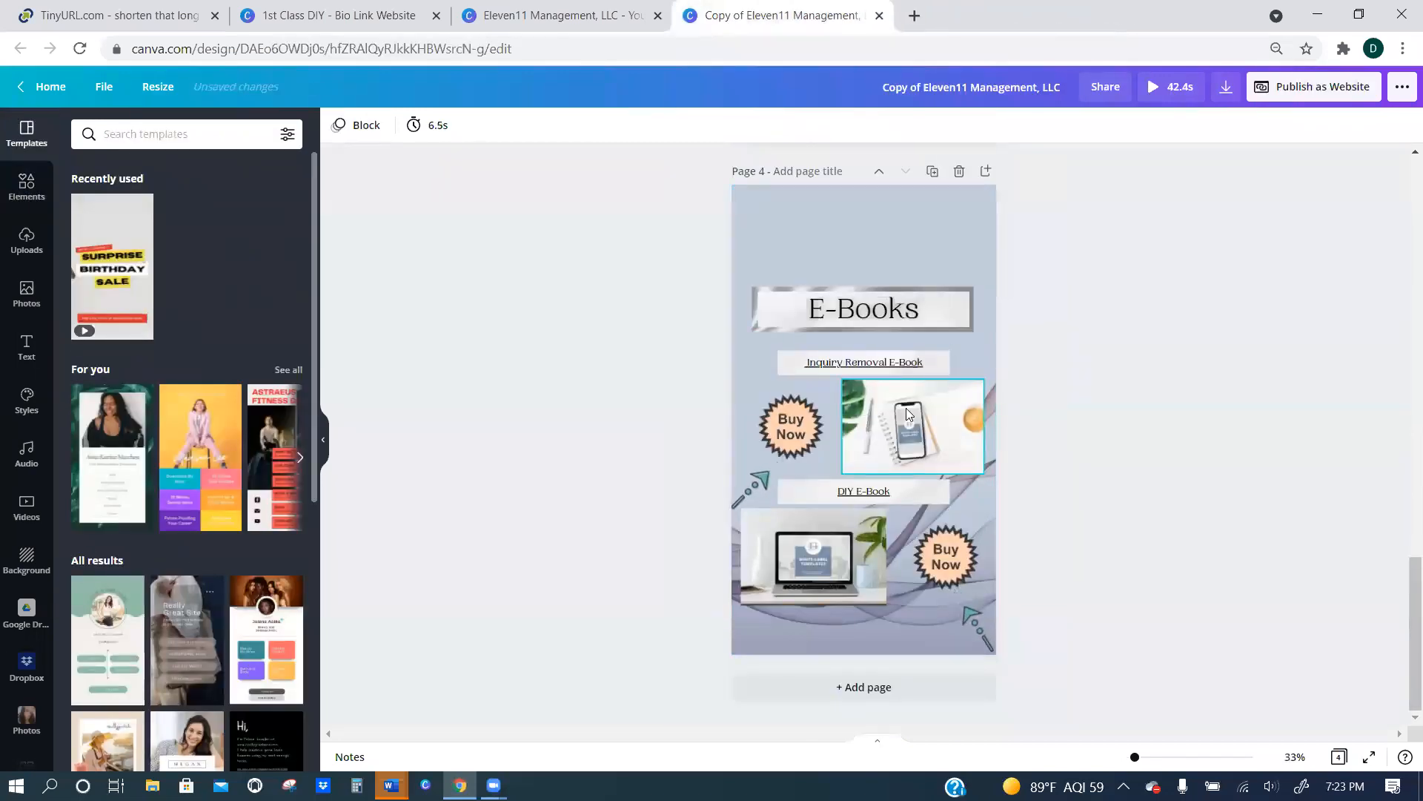
Publish the copied design as a website with the Standard web style and open it.
click(1294, 89)
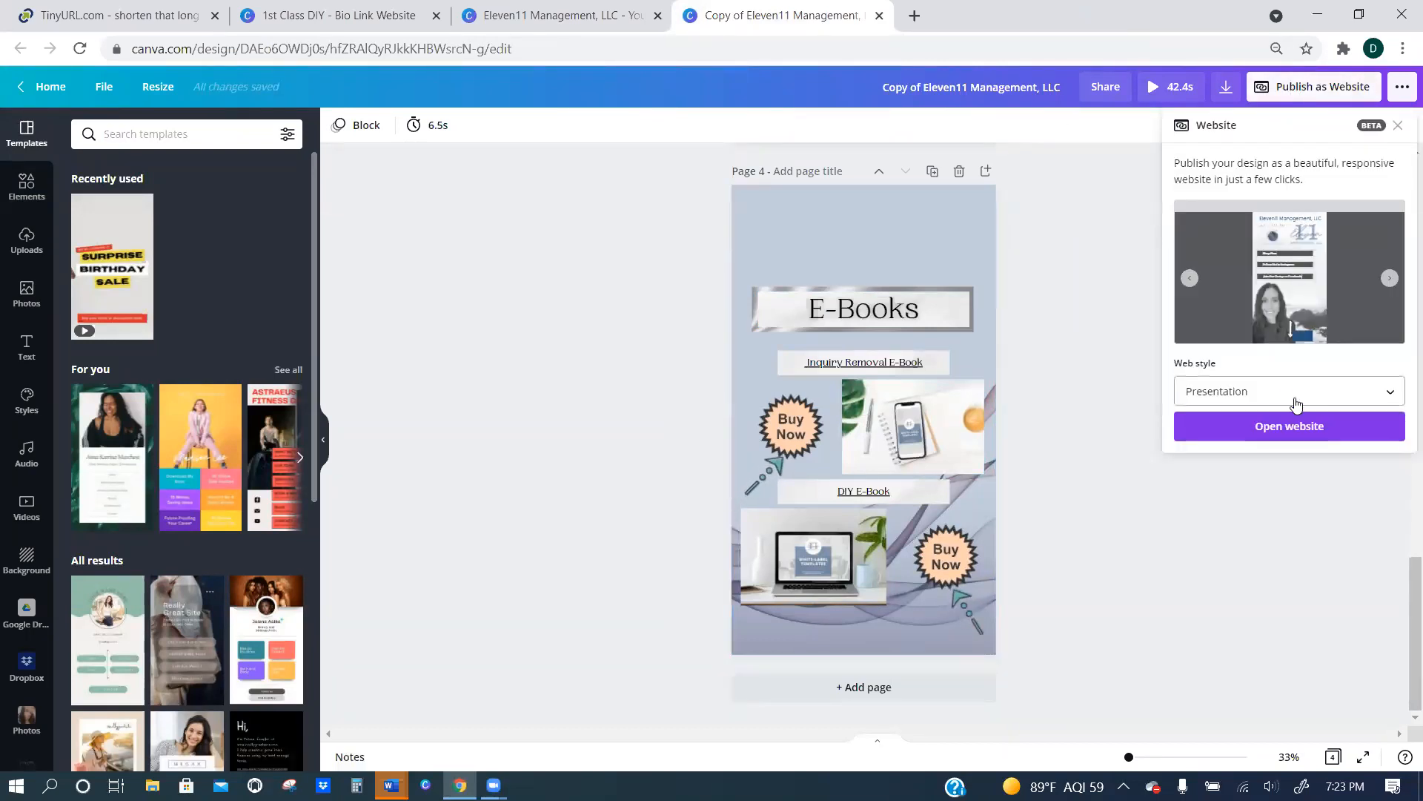
click(1294, 398)
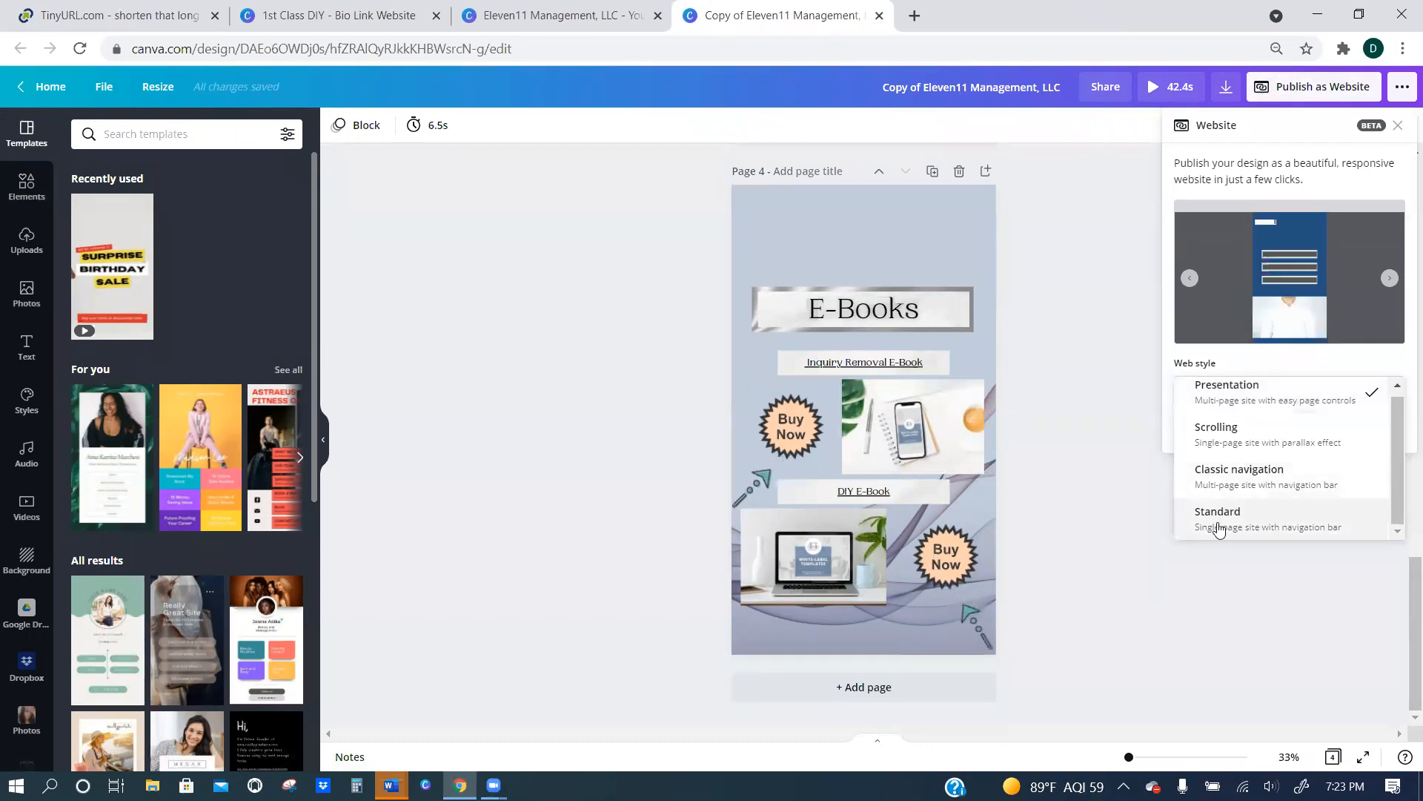
click(1308, 520)
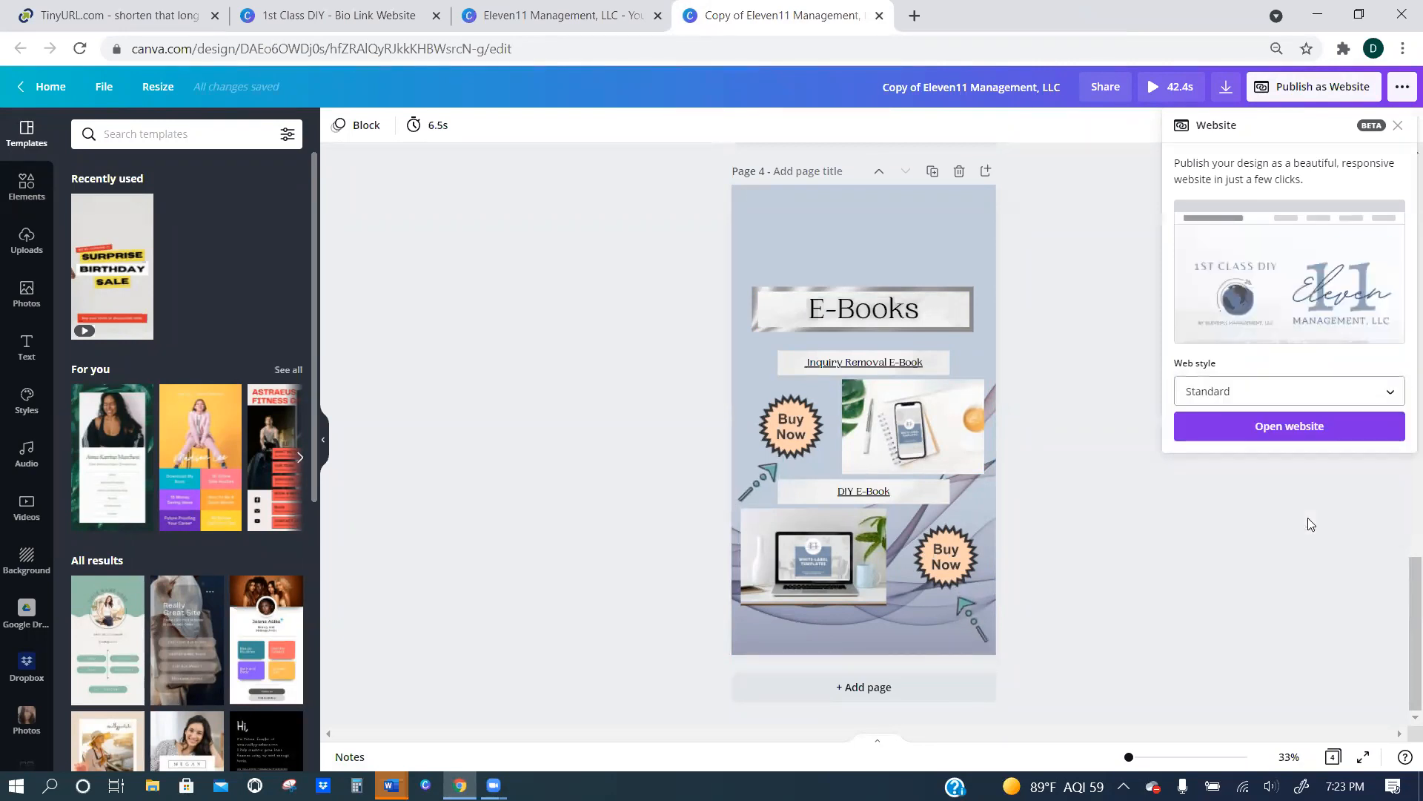
click(1283, 436)
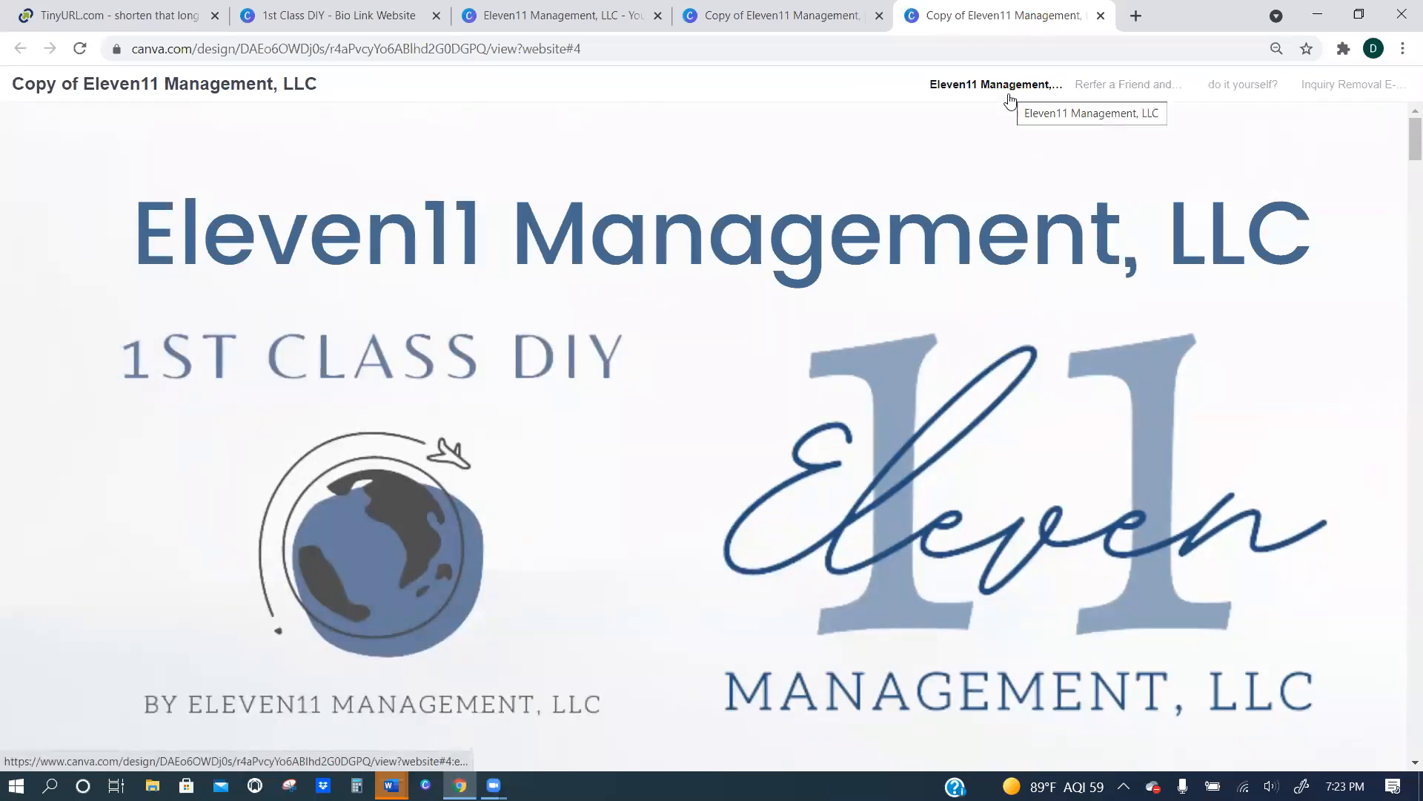
Review all sections of the published website, including the Inquiry Removal E-Book section reached from its navigation bar.
scroll(1008, 98, down, 2)
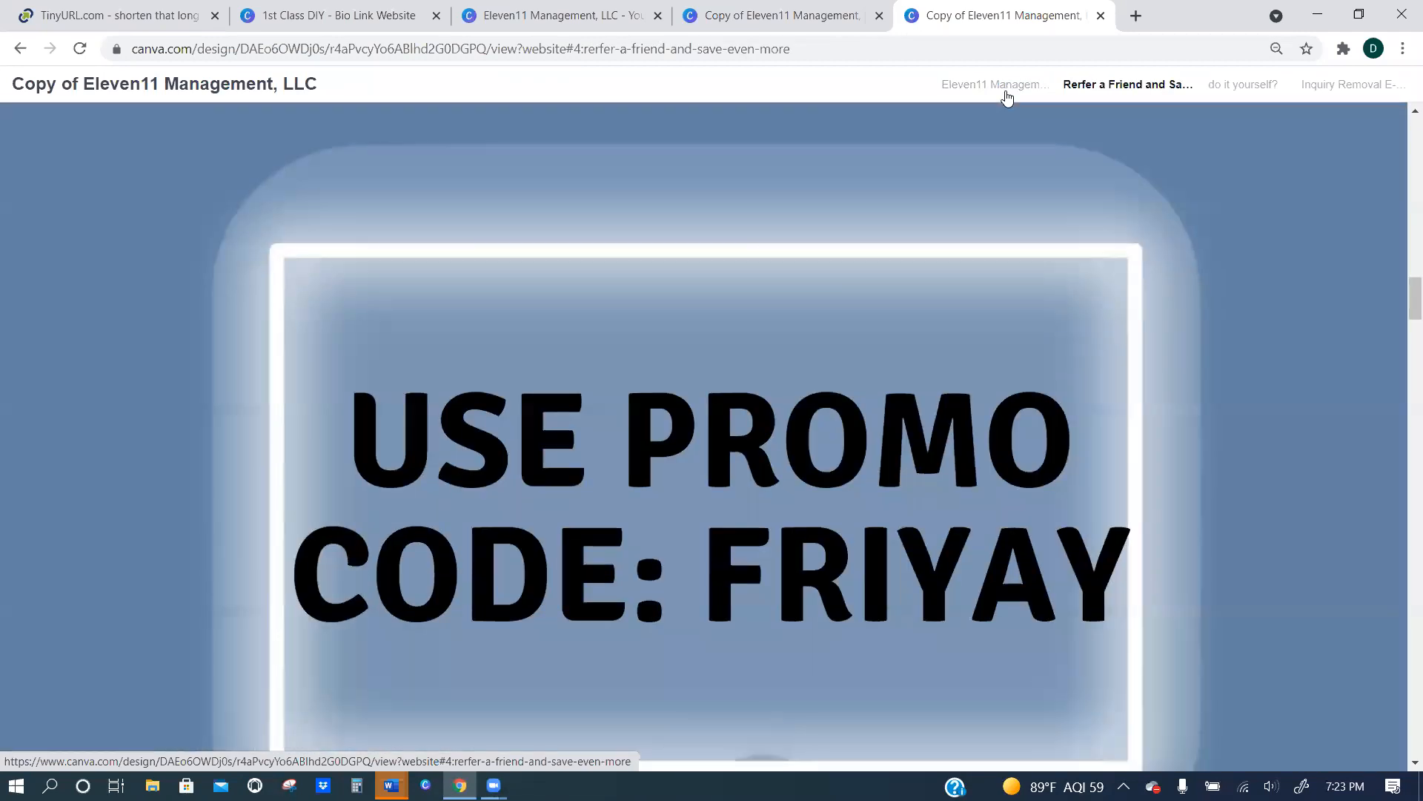
scroll(1052, 356, down, 5)
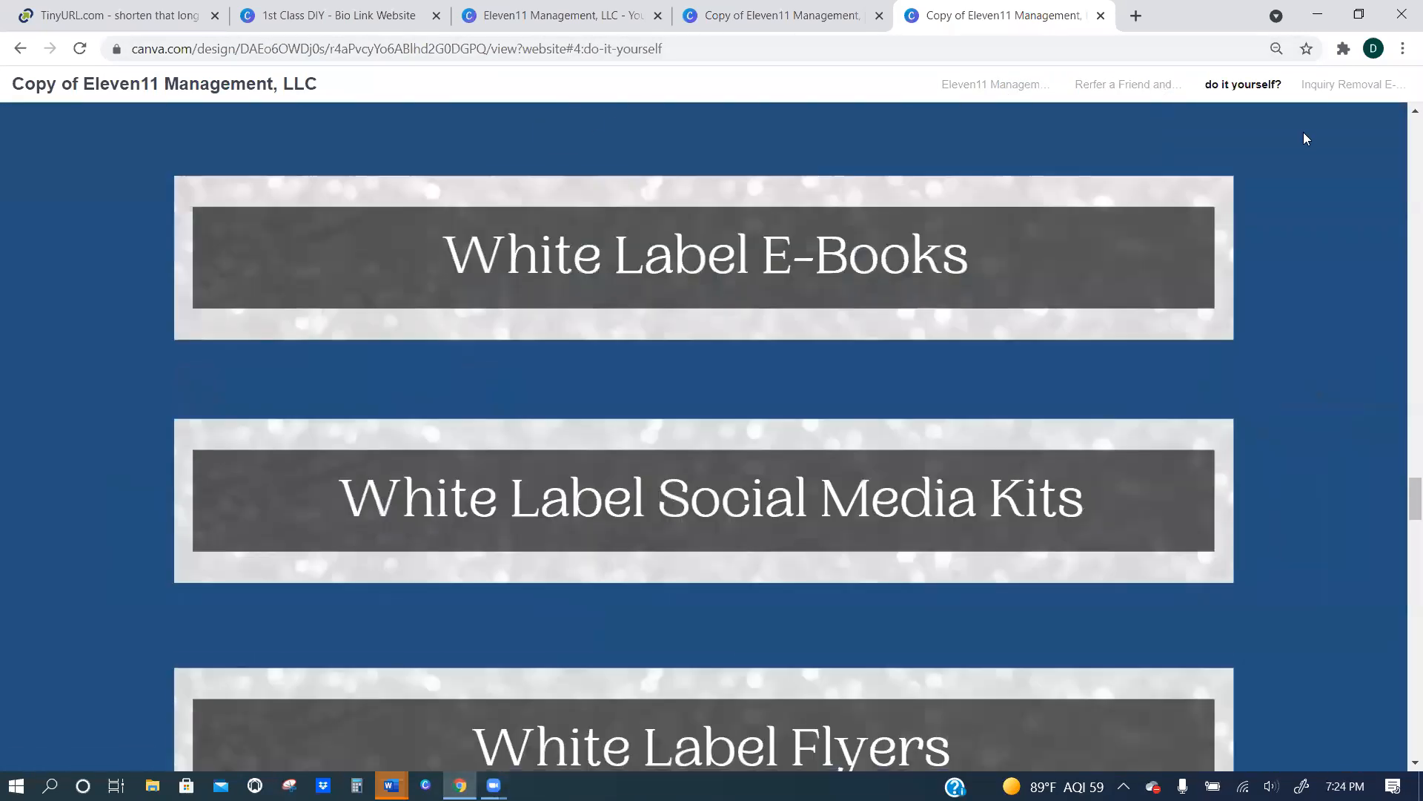
scroll(1303, 132, down, 5)
click(1332, 94)
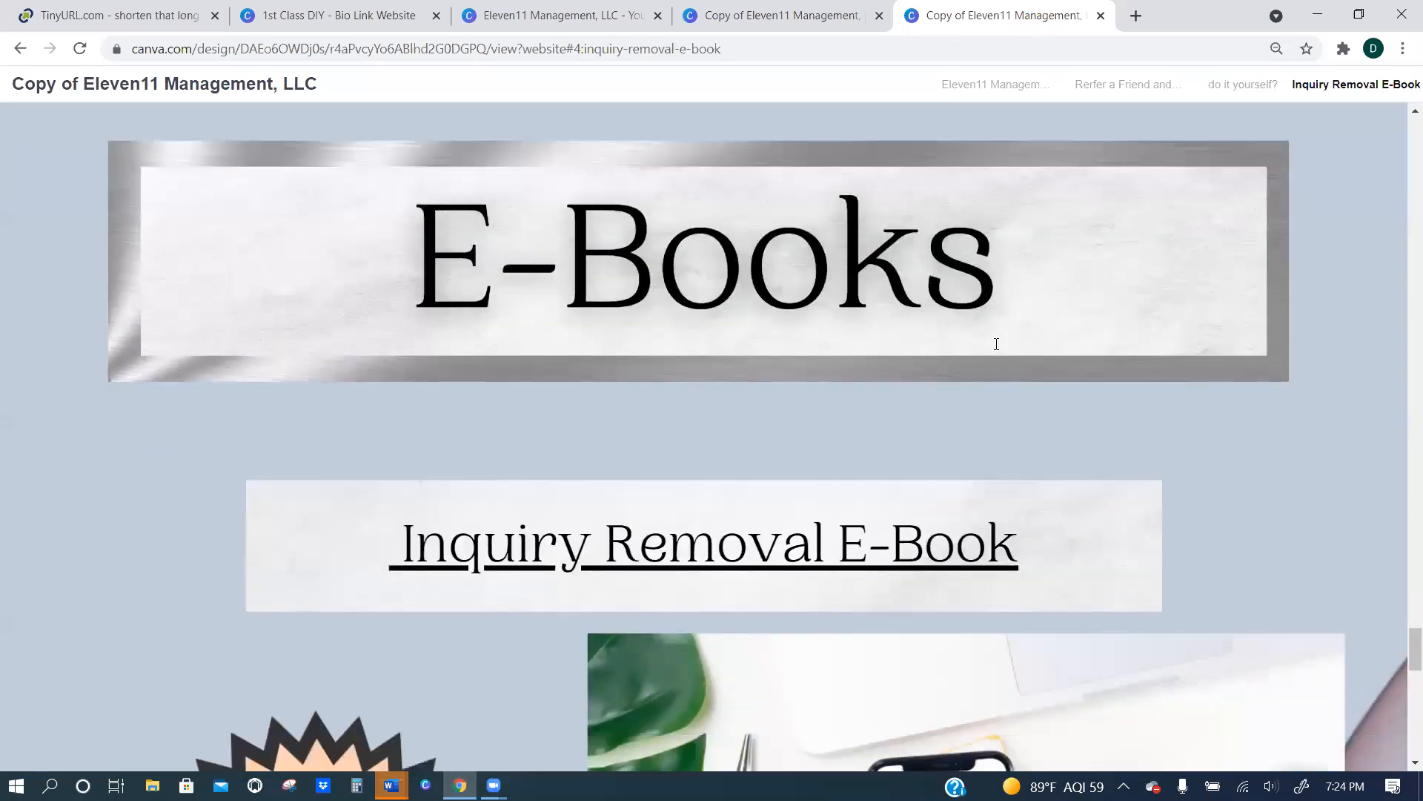
scroll(1002, 355, down, 8)
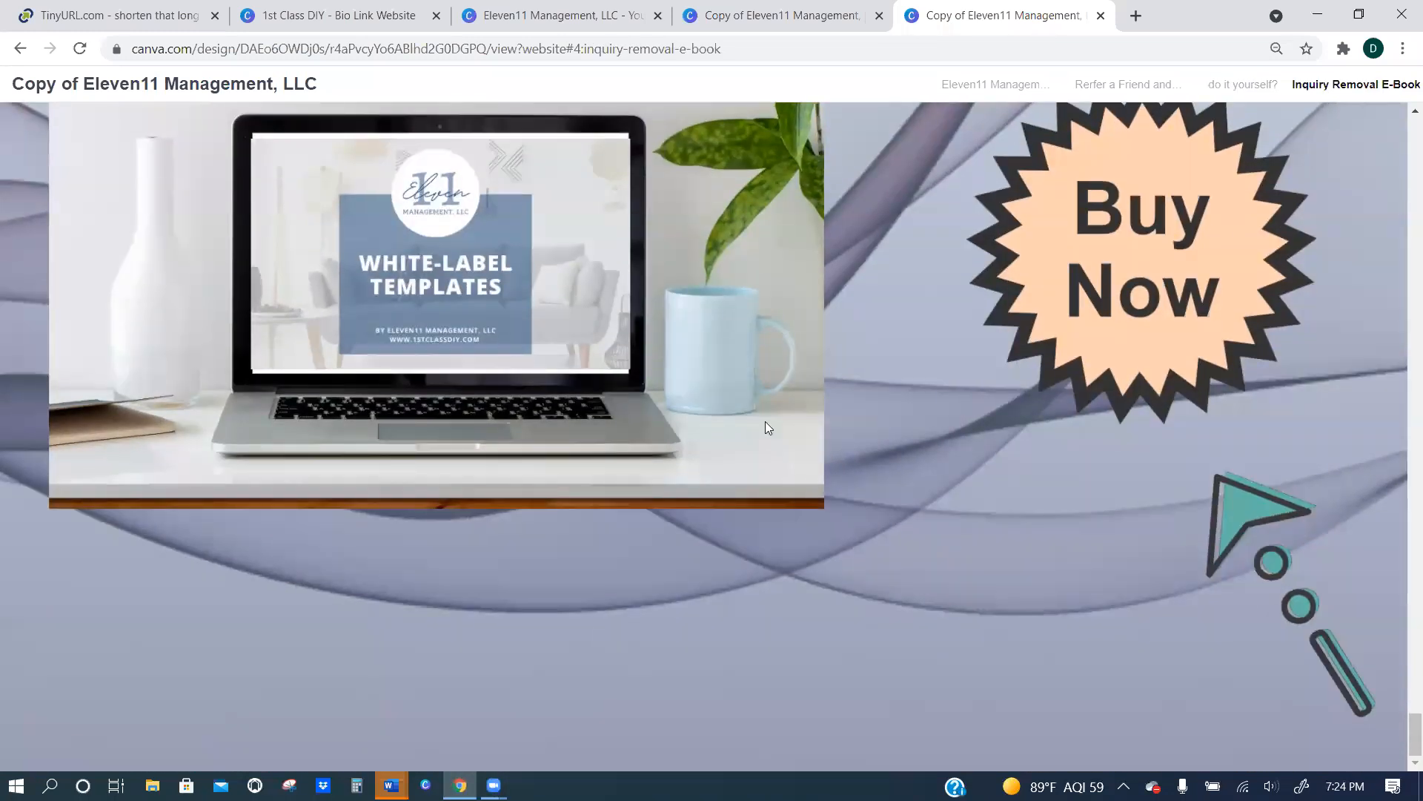
scroll(987, 471, up, 5)
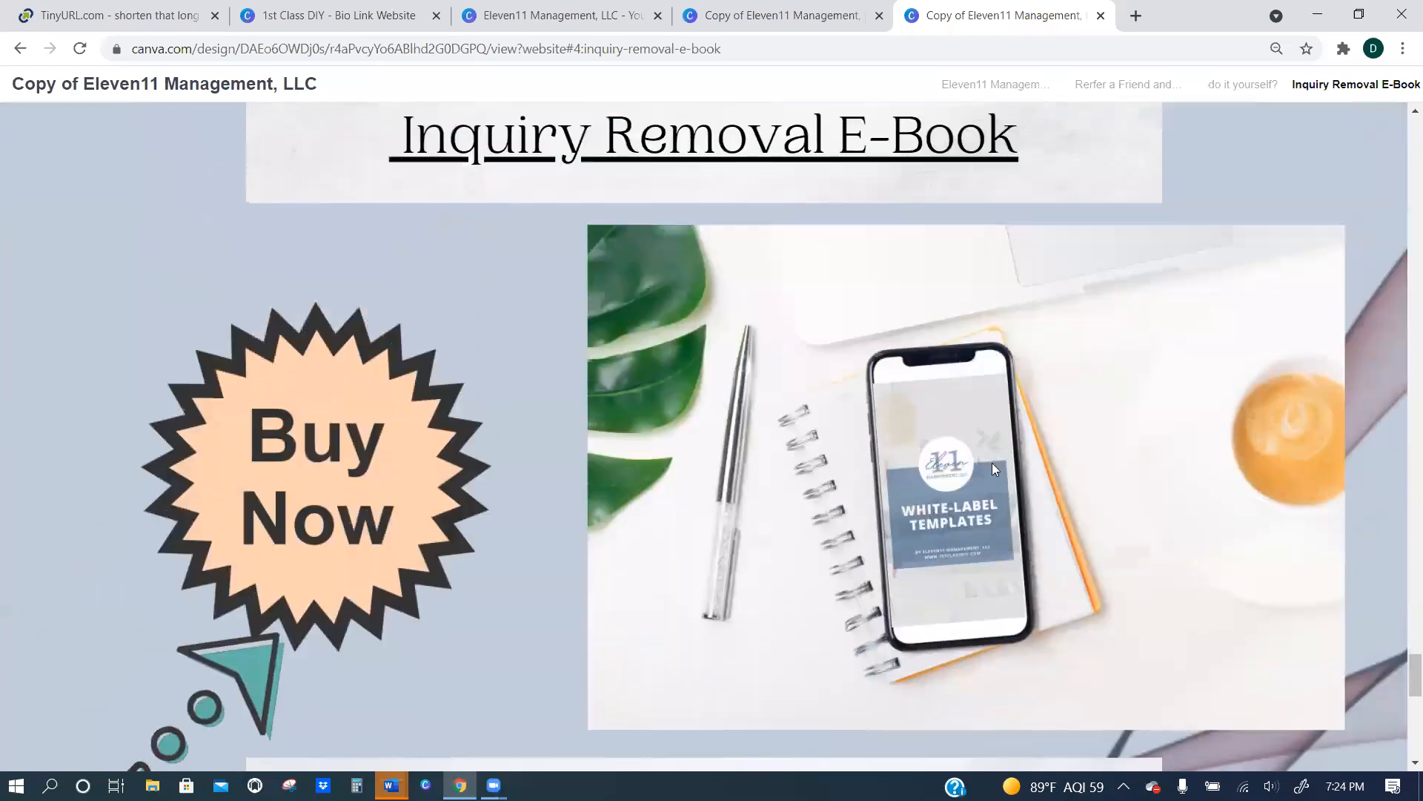
scroll(1002, 451, up, 5)
scroll(1004, 454, up, 15)
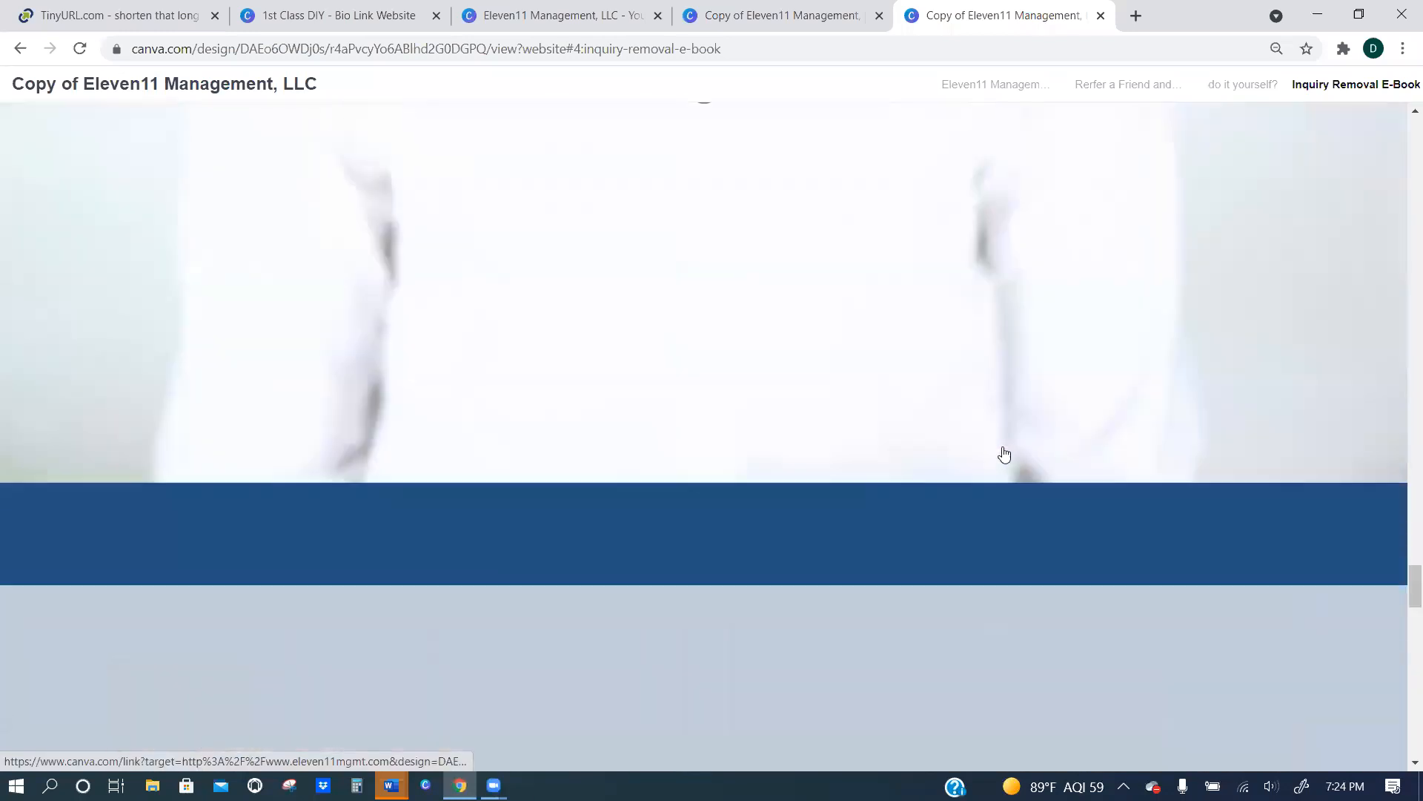
scroll(990, 363, up, 20)
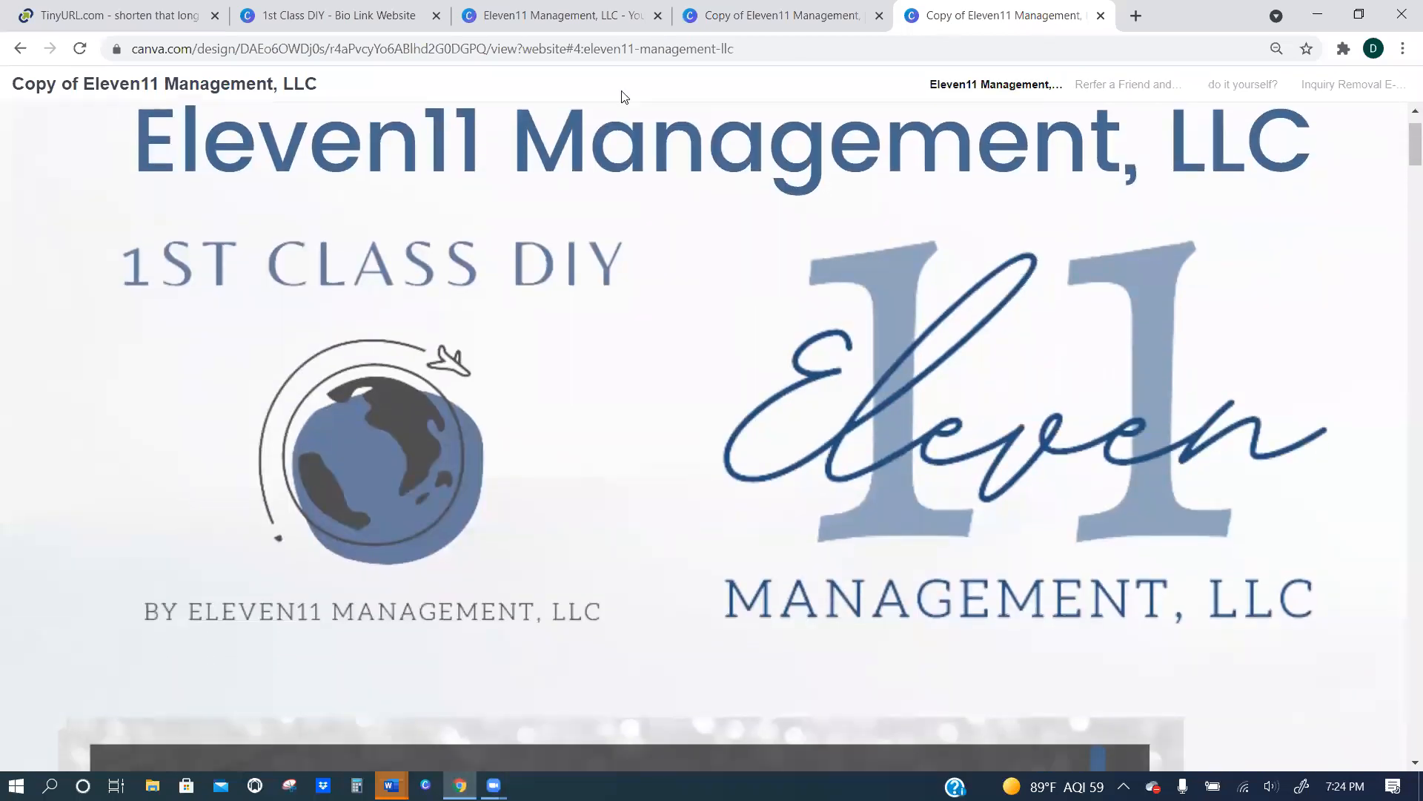
Copy the published website's full address and switch to TinyURL.
click(423, 47)
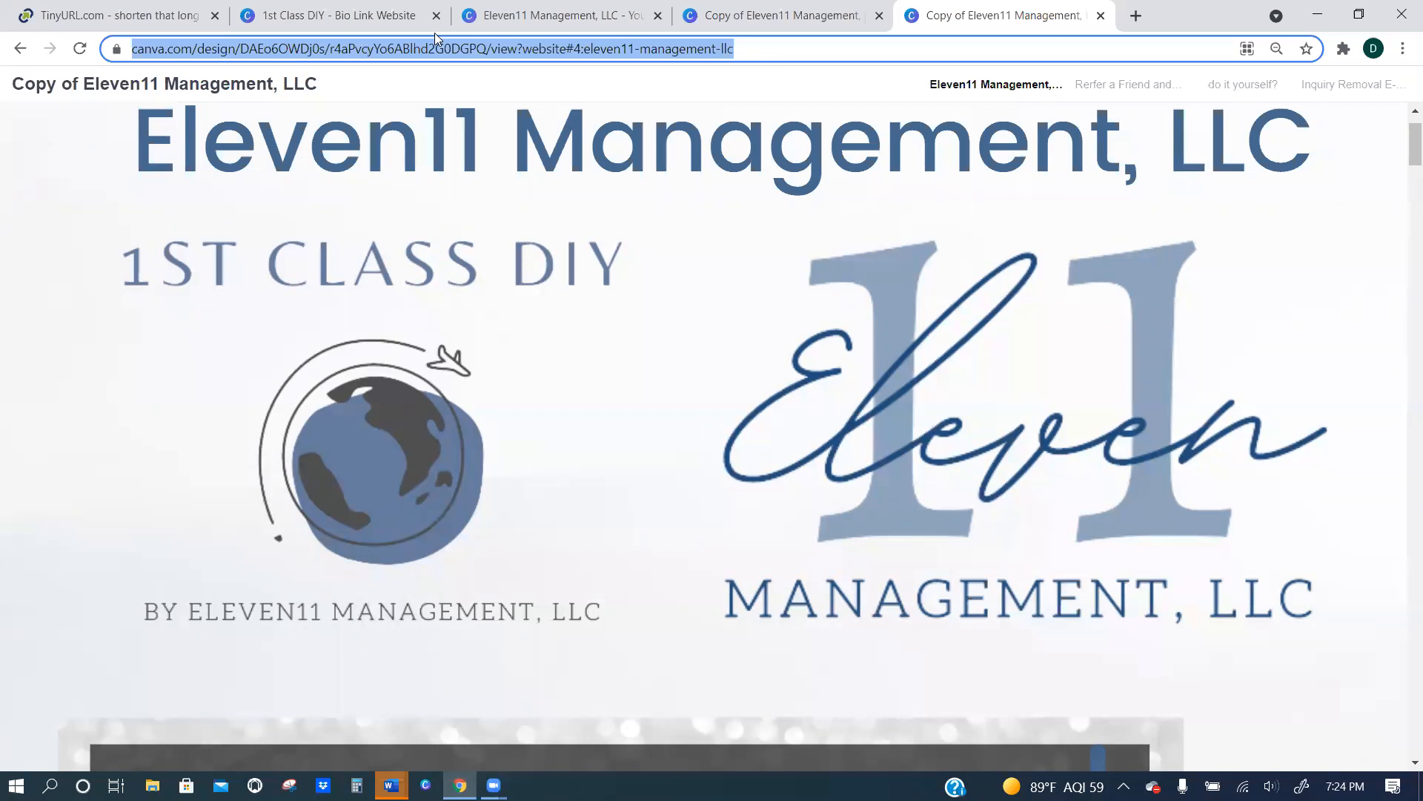
right_click(602, 46)
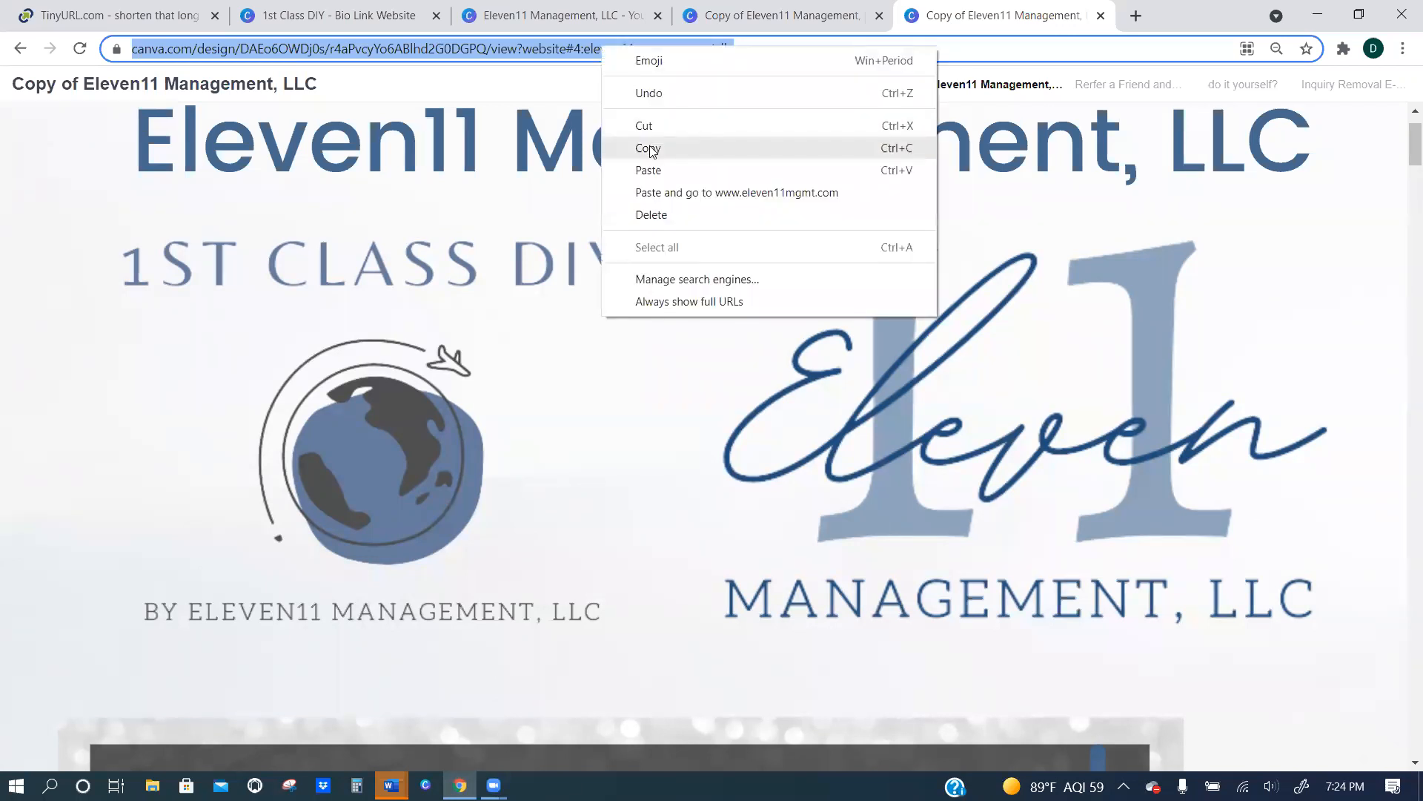
key(Return)
click(119, 15)
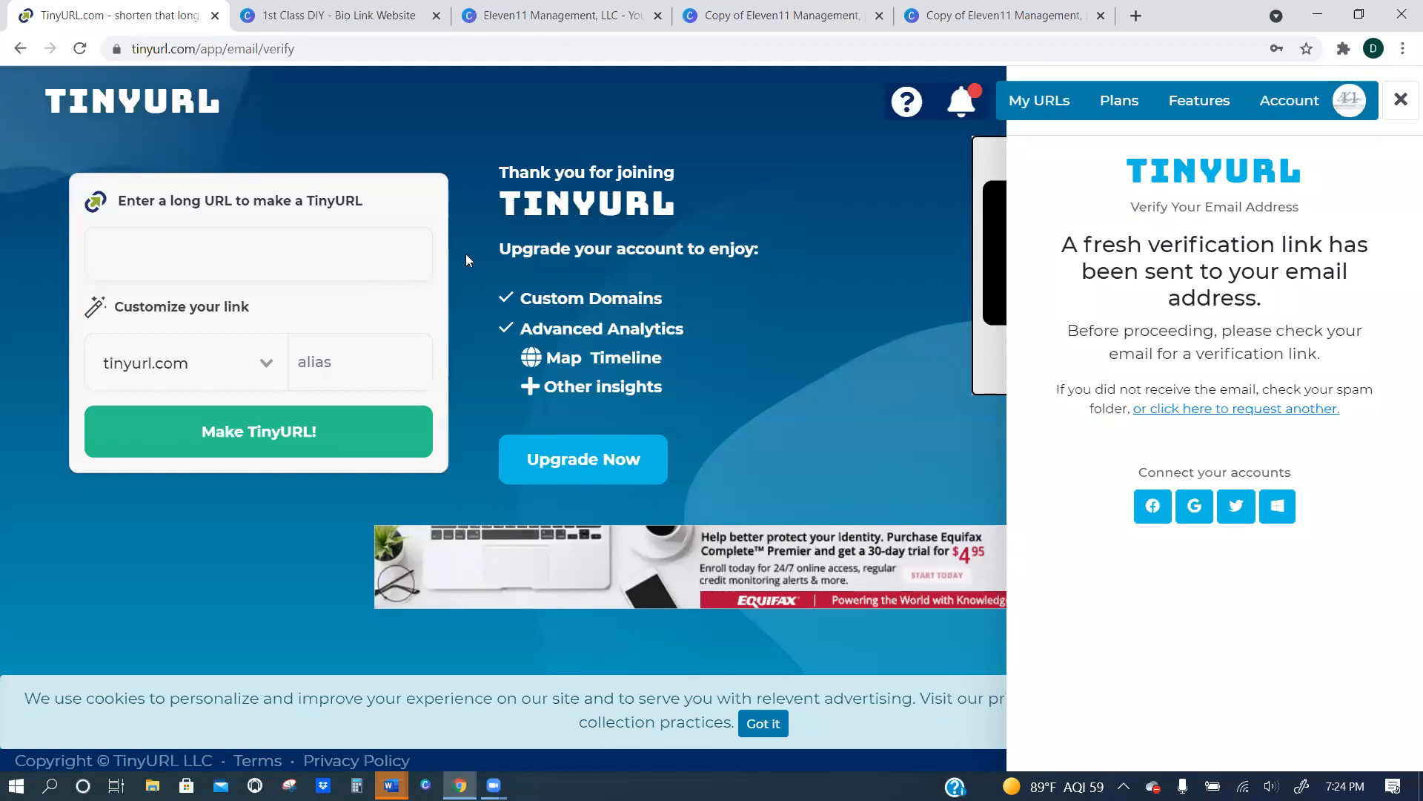
Dismiss the email verification notice, check the recent TinyURLs list, and return to the link shortening form.
click(1391, 113)
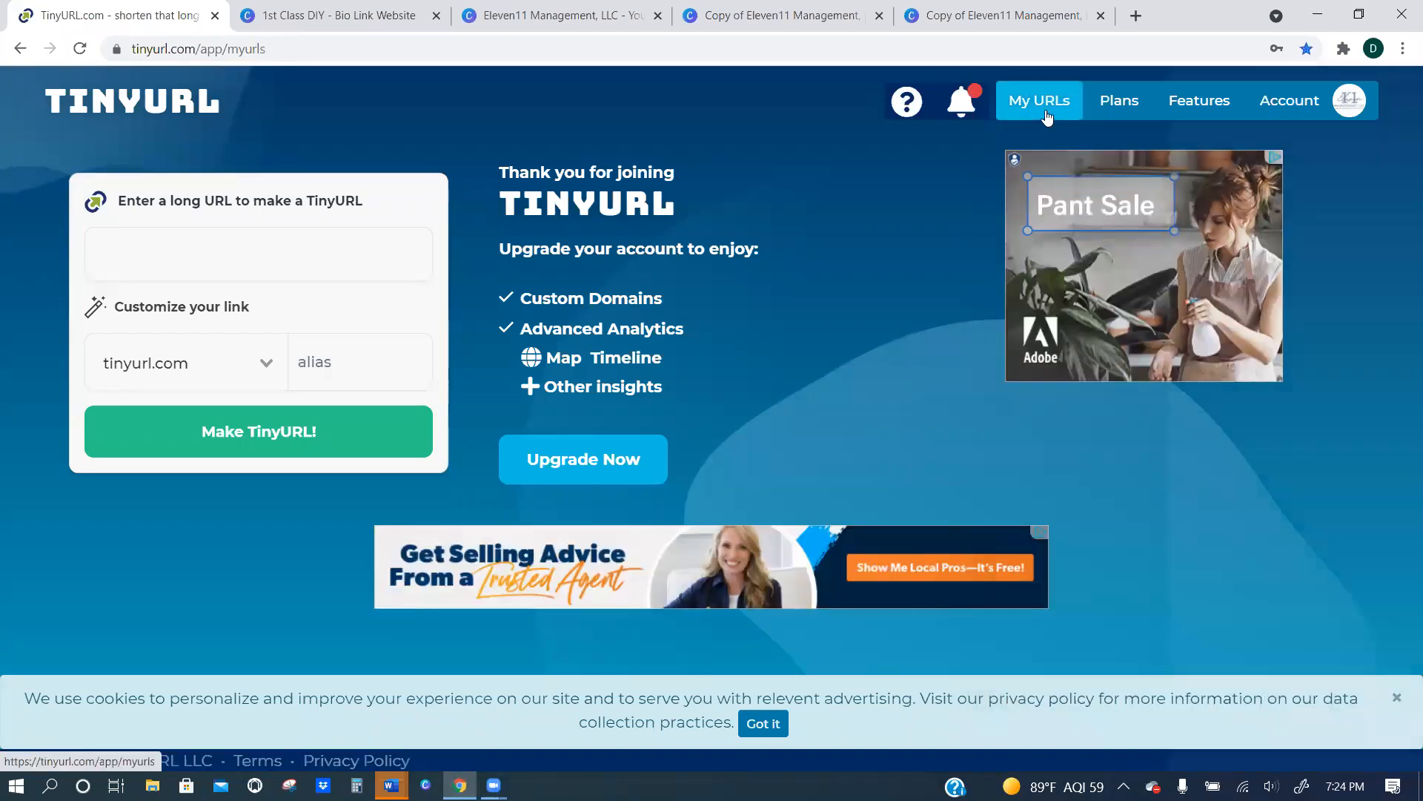
click(1046, 122)
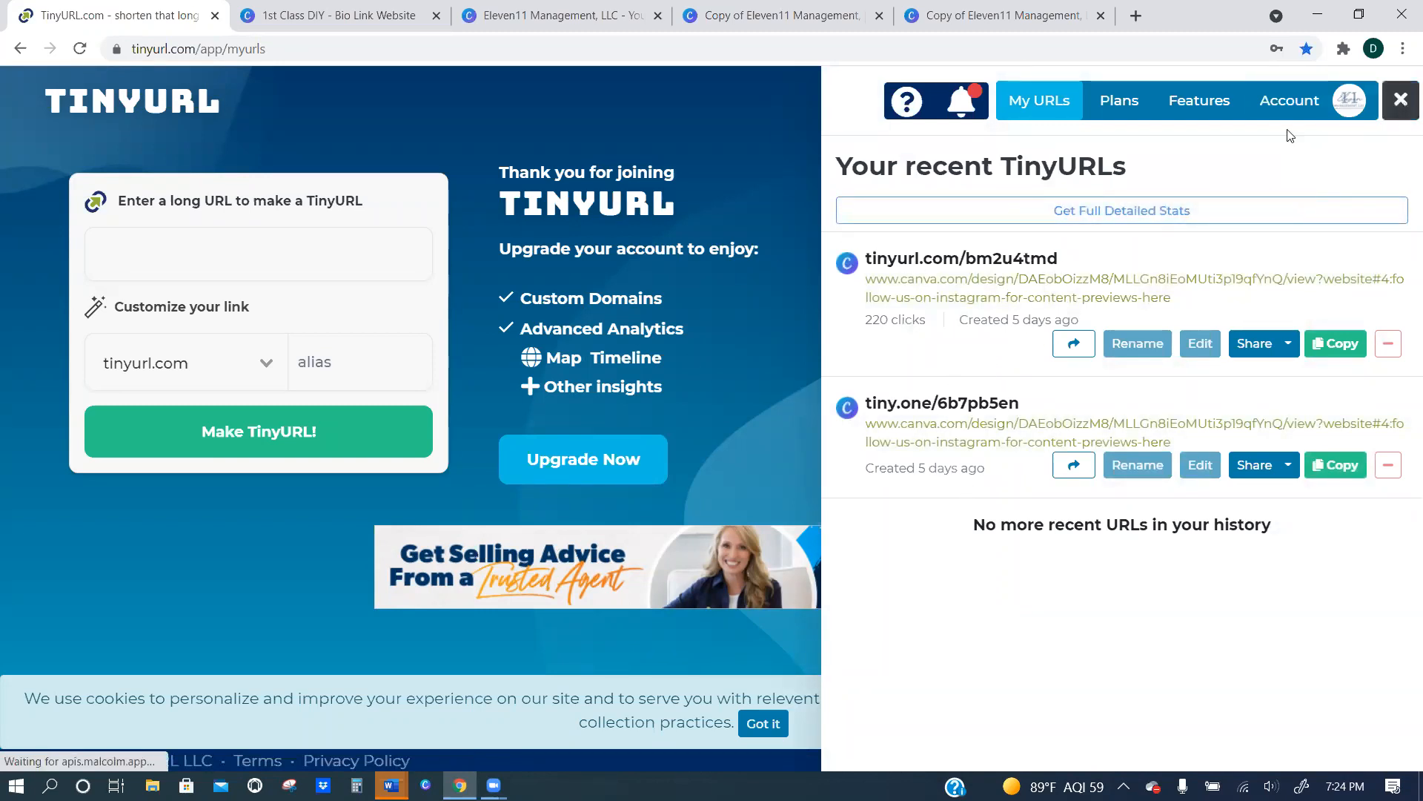
click(1400, 101)
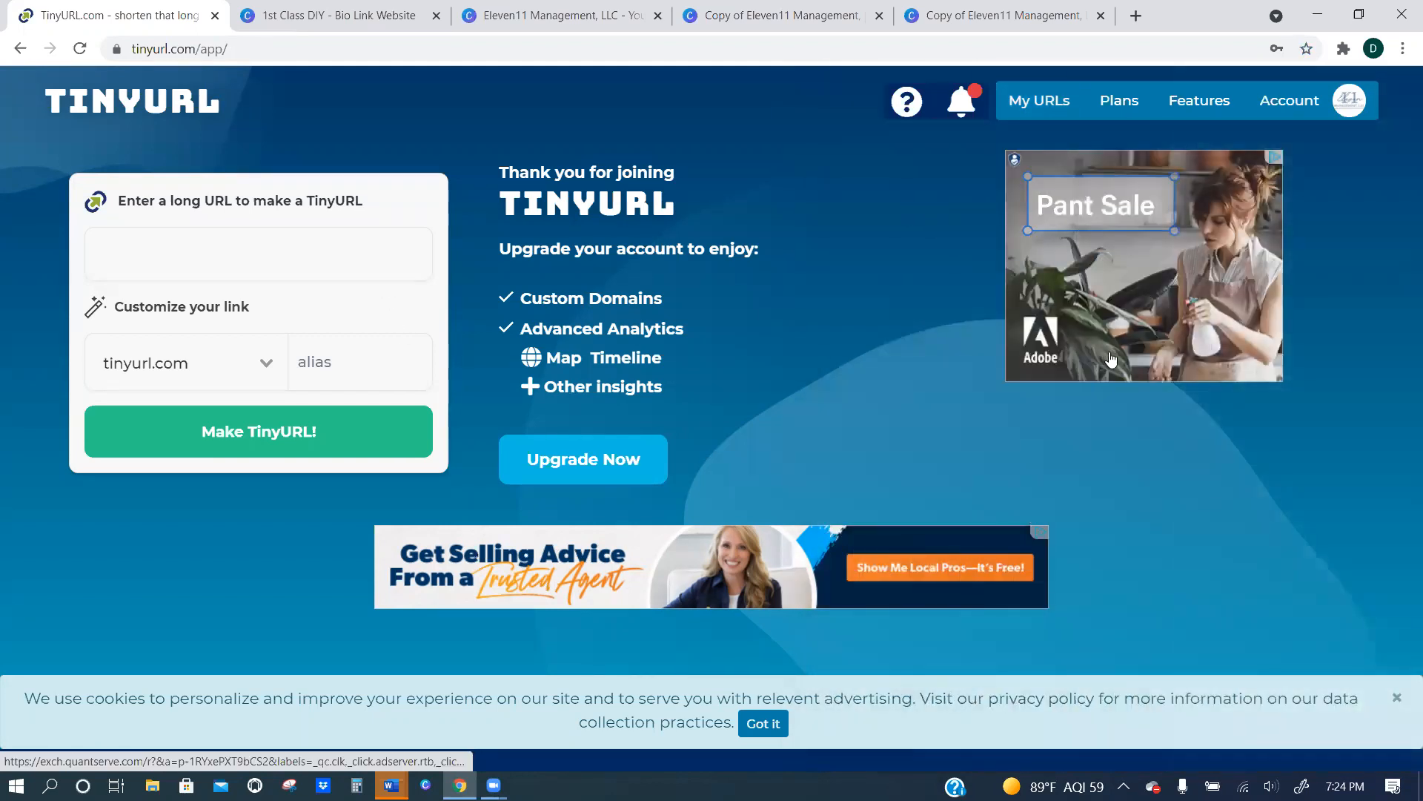
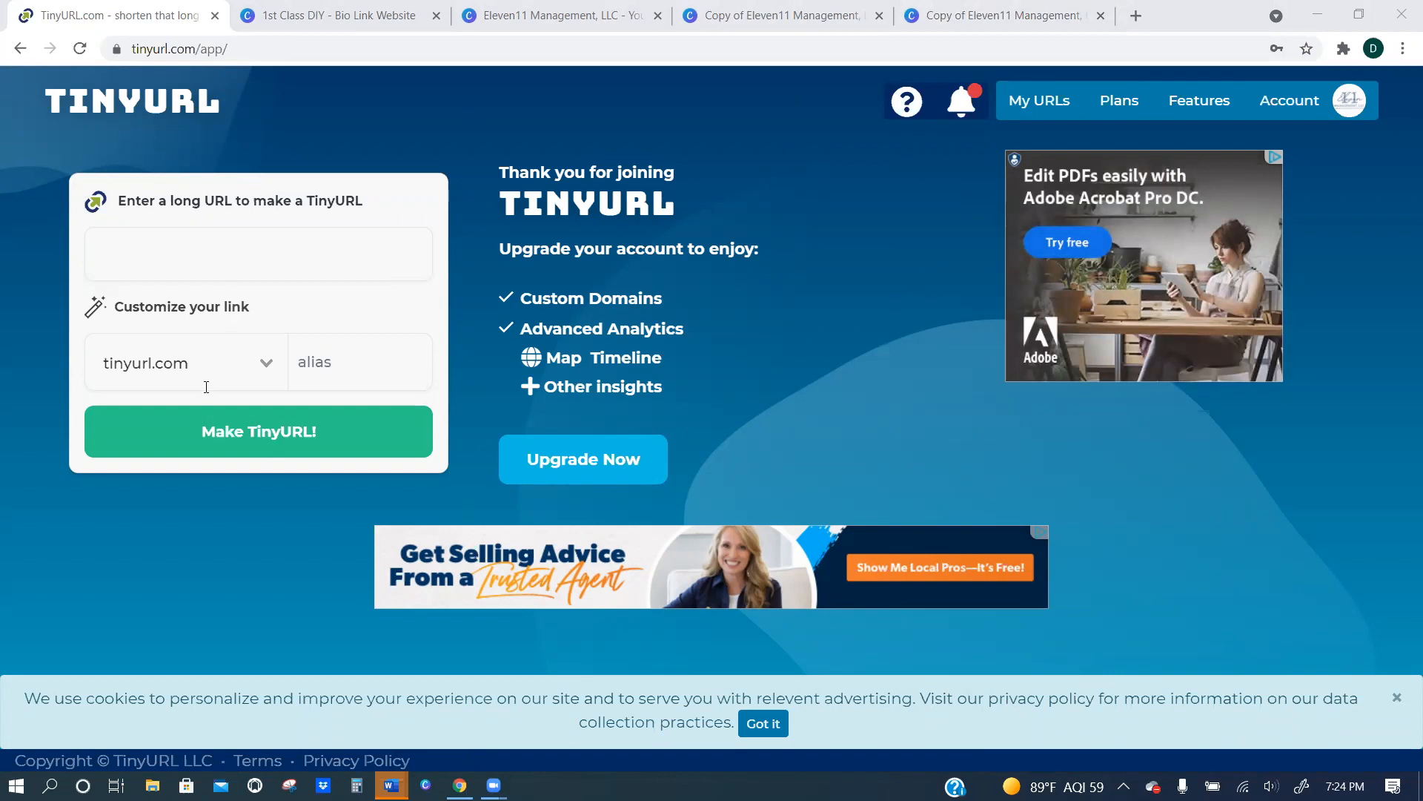
Dismiss the live captions and create a TinyURL from the copied address of the published website.
click(197, 259)
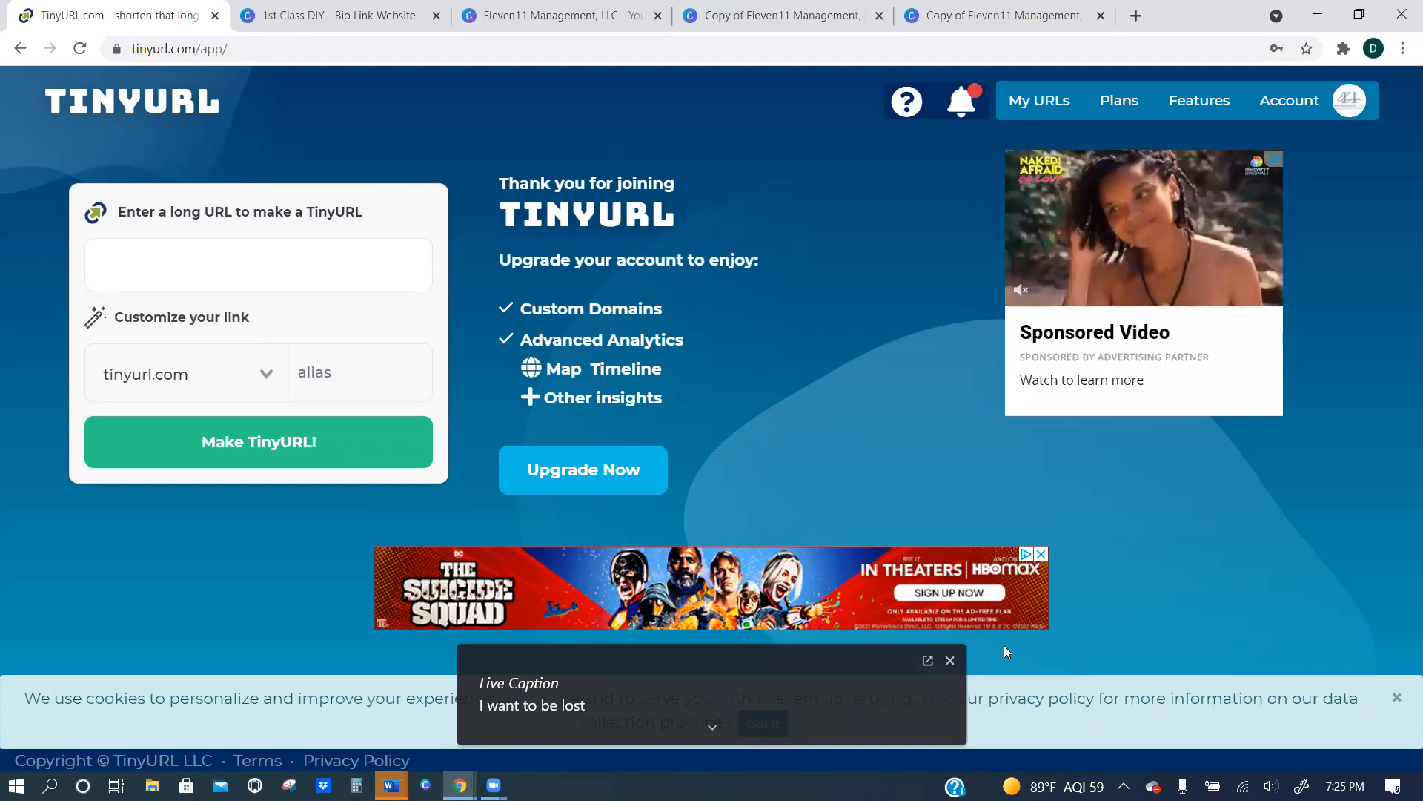
click(950, 660)
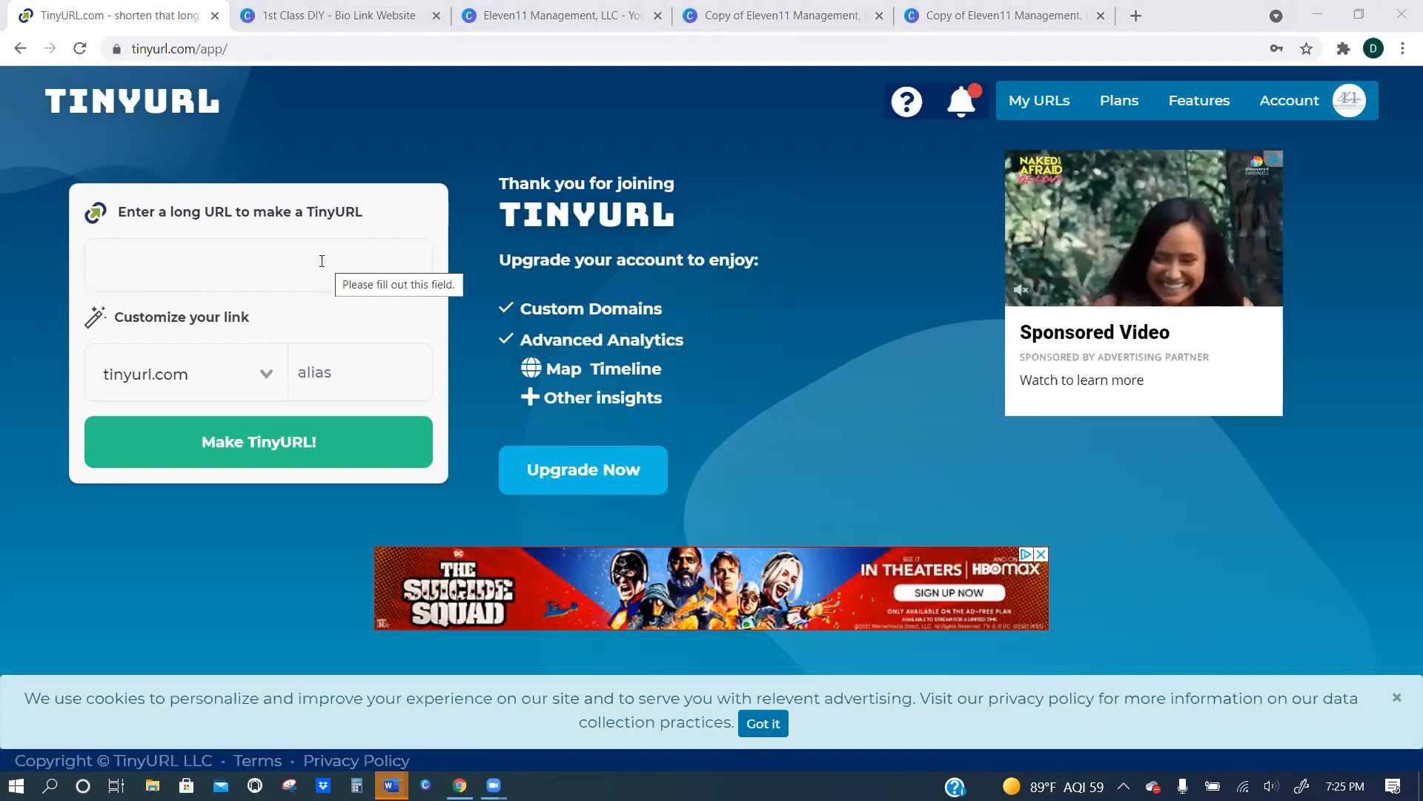
click(145, 264)
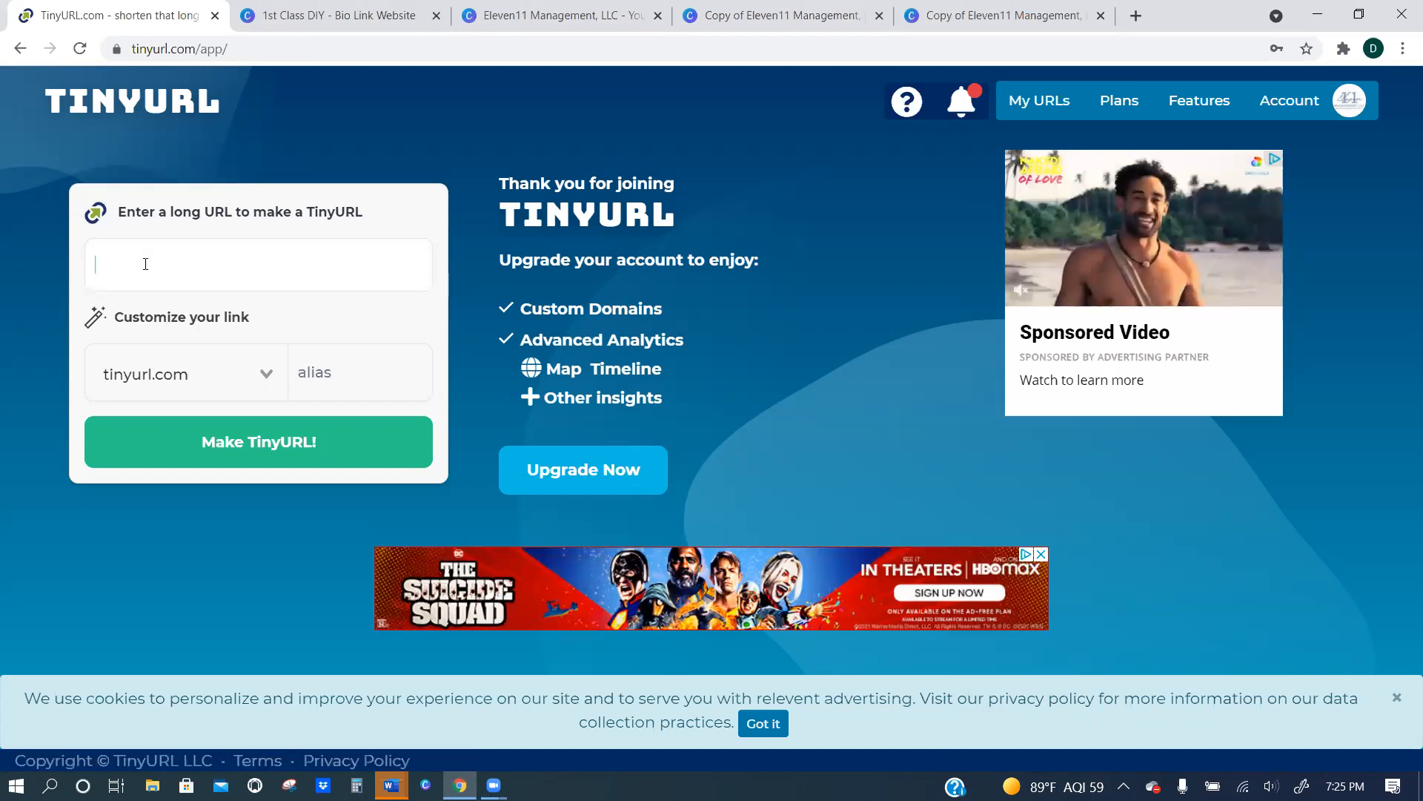
key(ctrl+v)
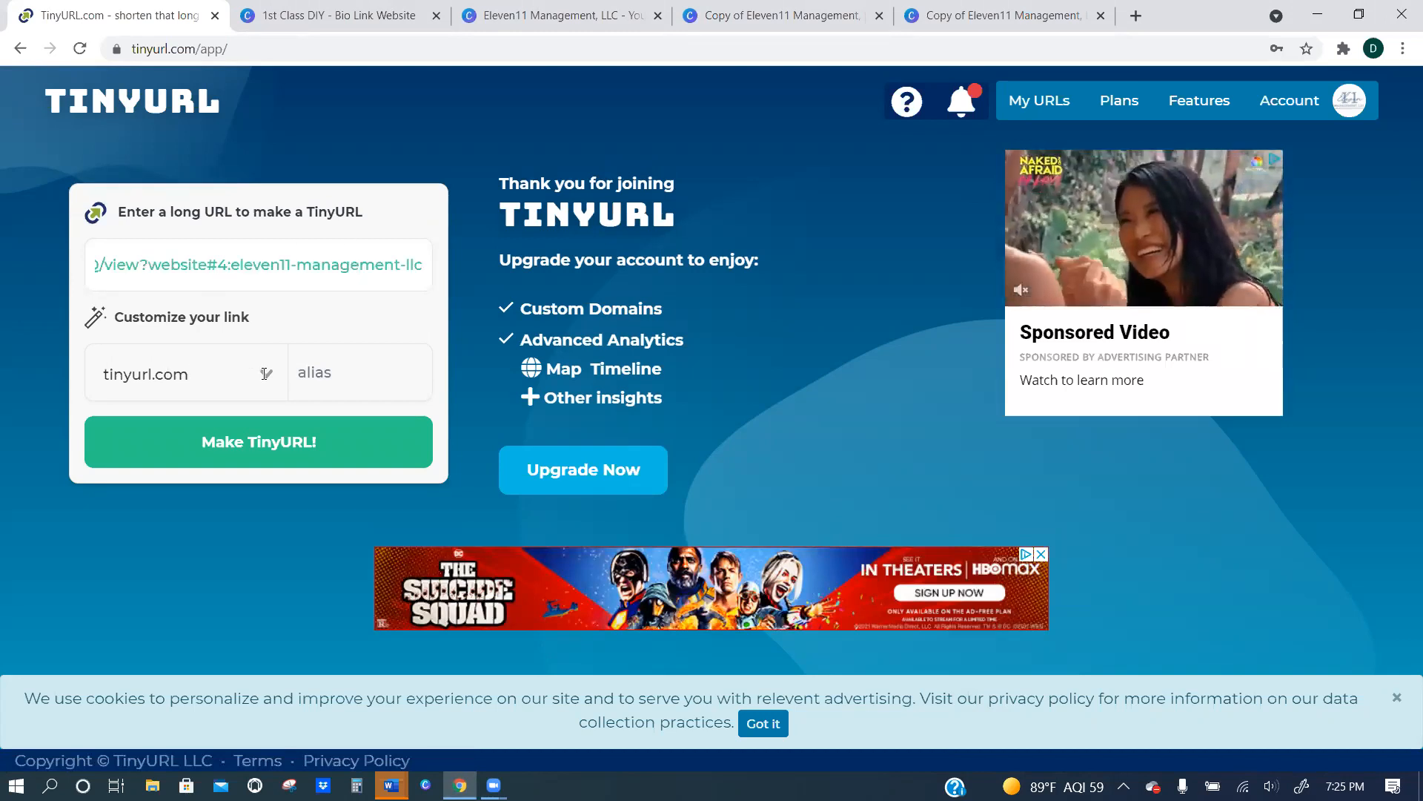
click(245, 454)
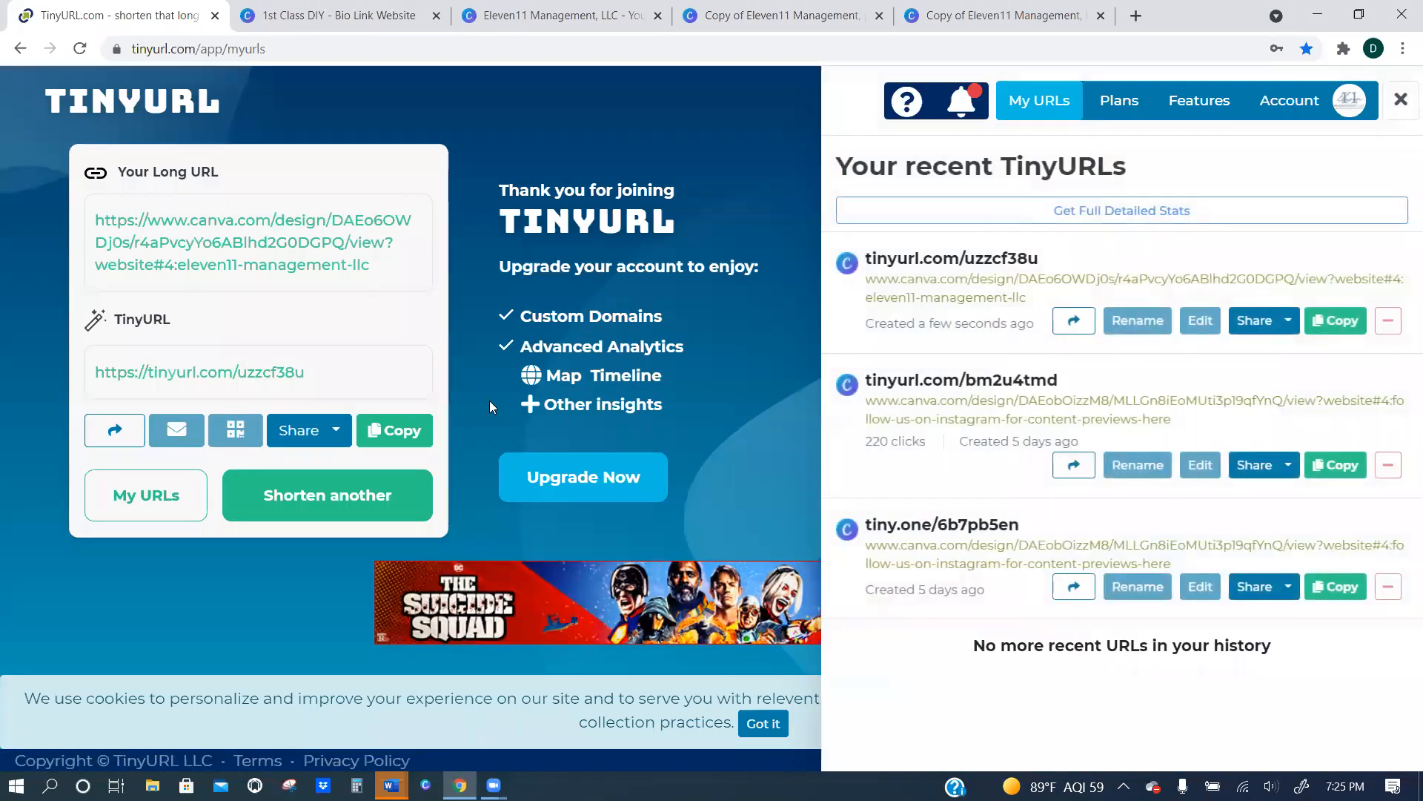
Copy the newly created short link tinyurl.com/uzzcf38u from the recent TinyURLs list.
drag(1041, 265, 873, 258)
right_click(892, 258)
click(928, 276)
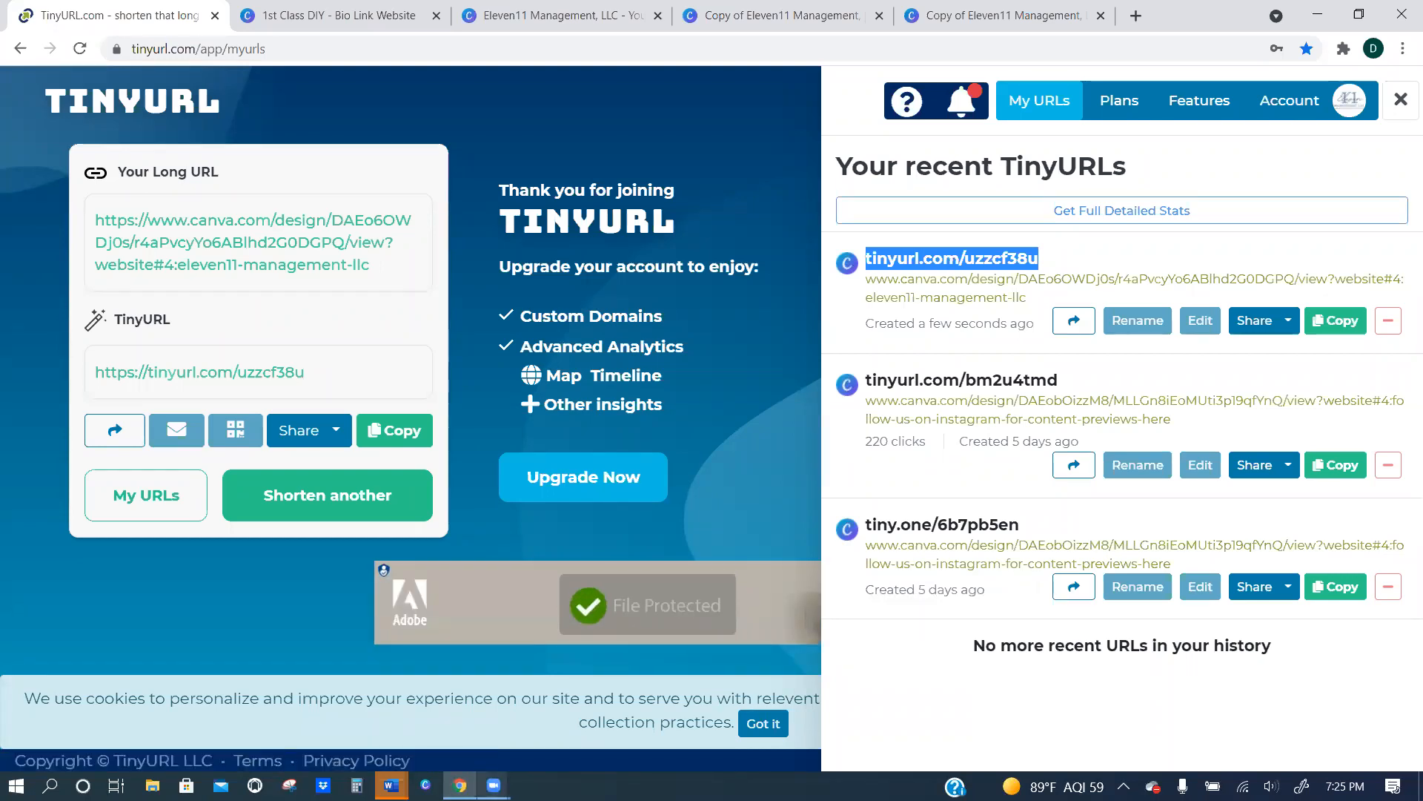
click(461, 785)
click(460, 785)
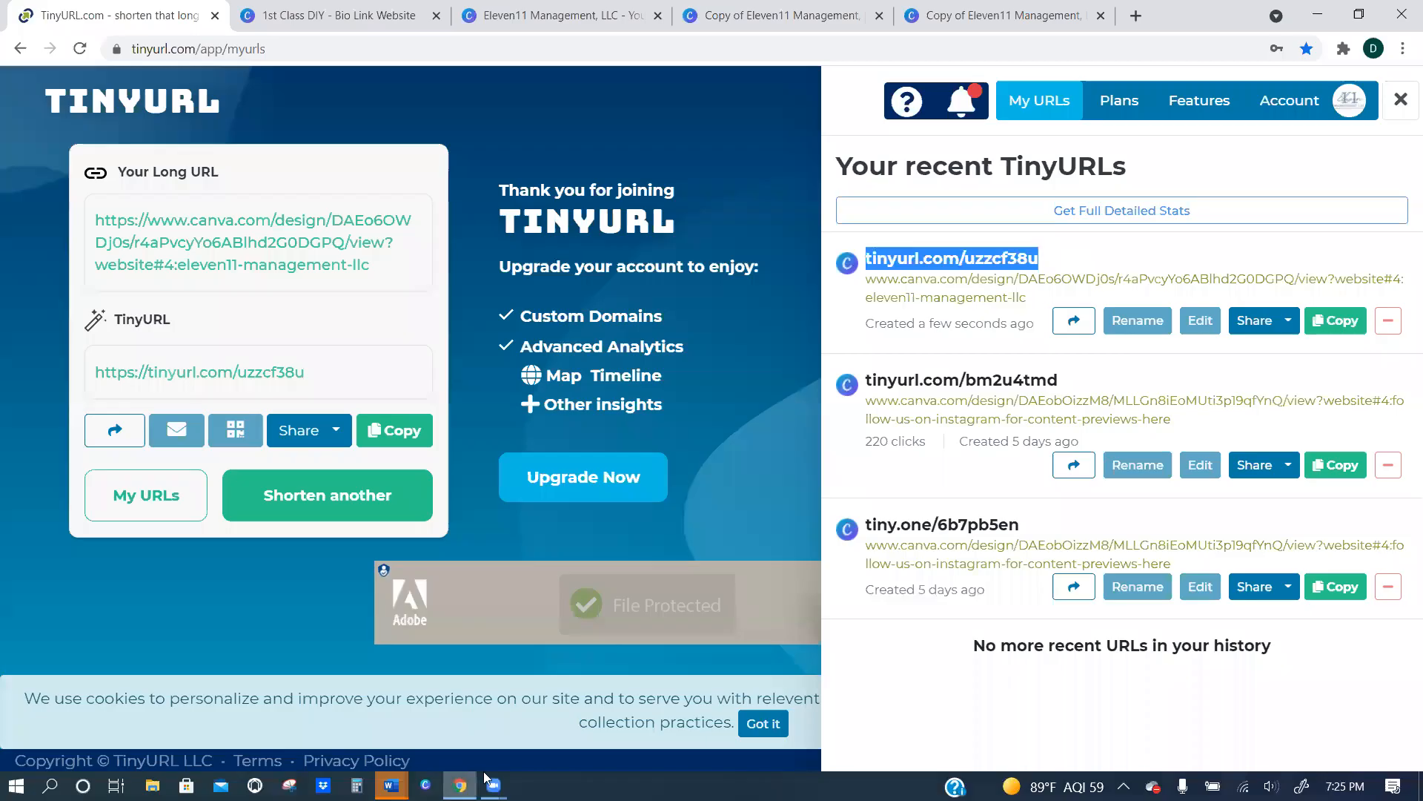
click(494, 785)
click(544, 734)
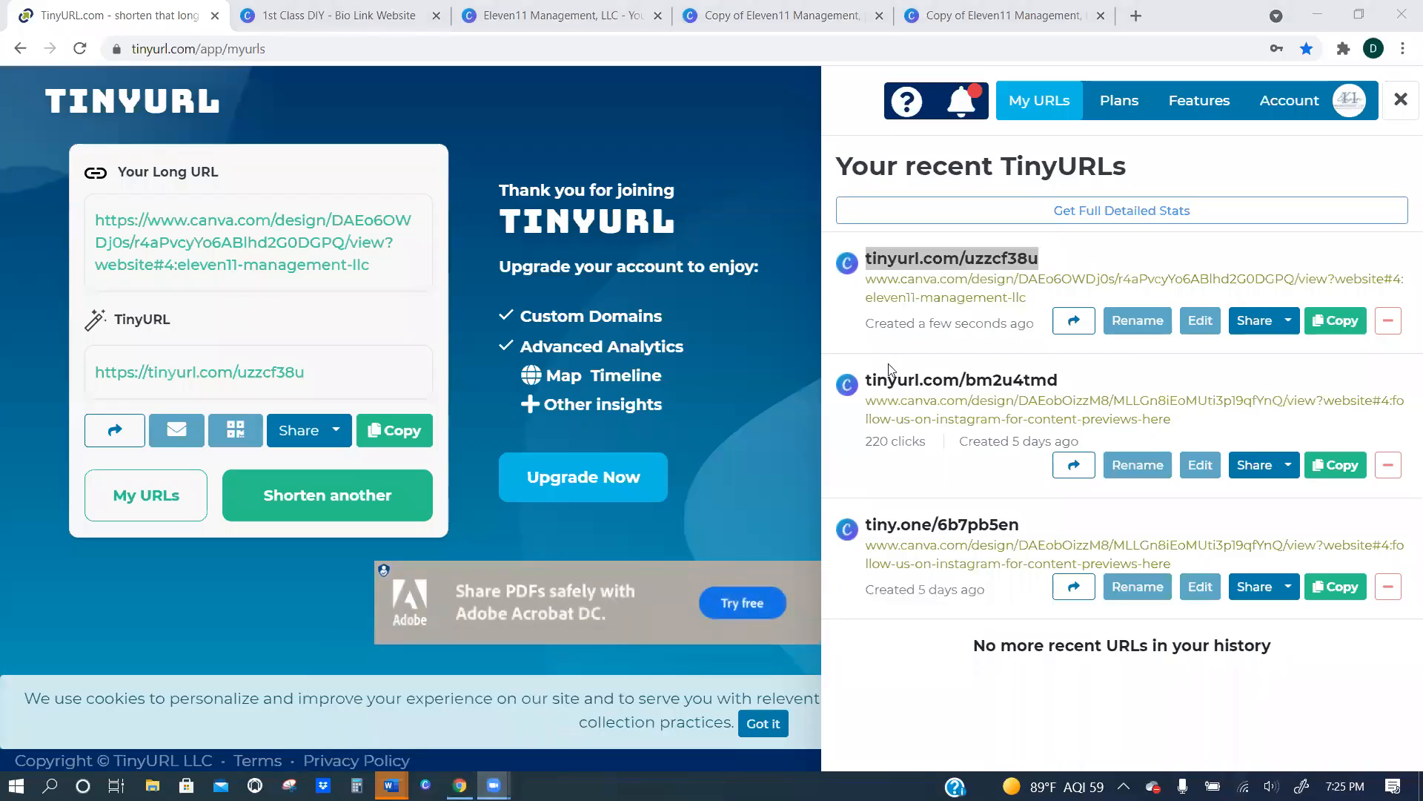
mouse_move(494, 785)
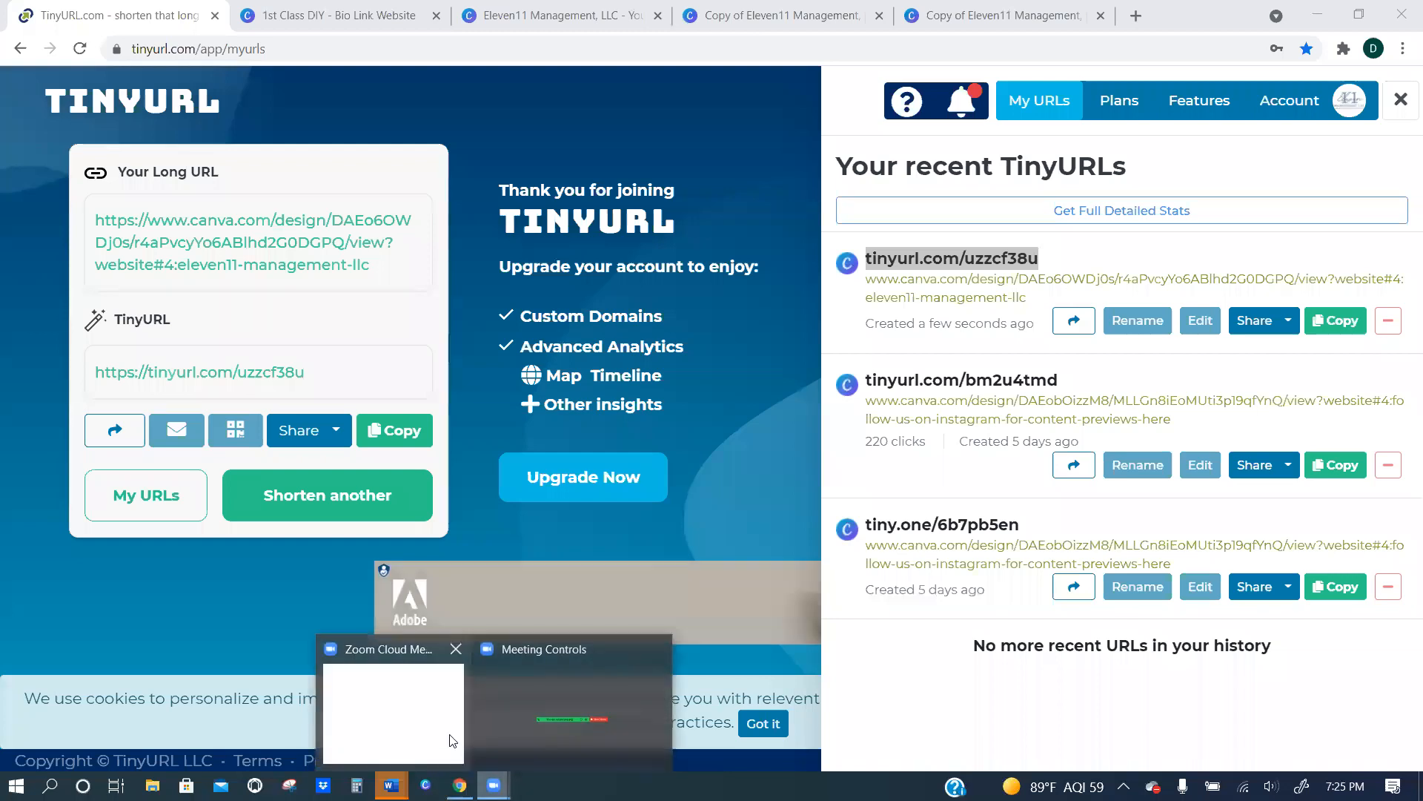
click(415, 645)
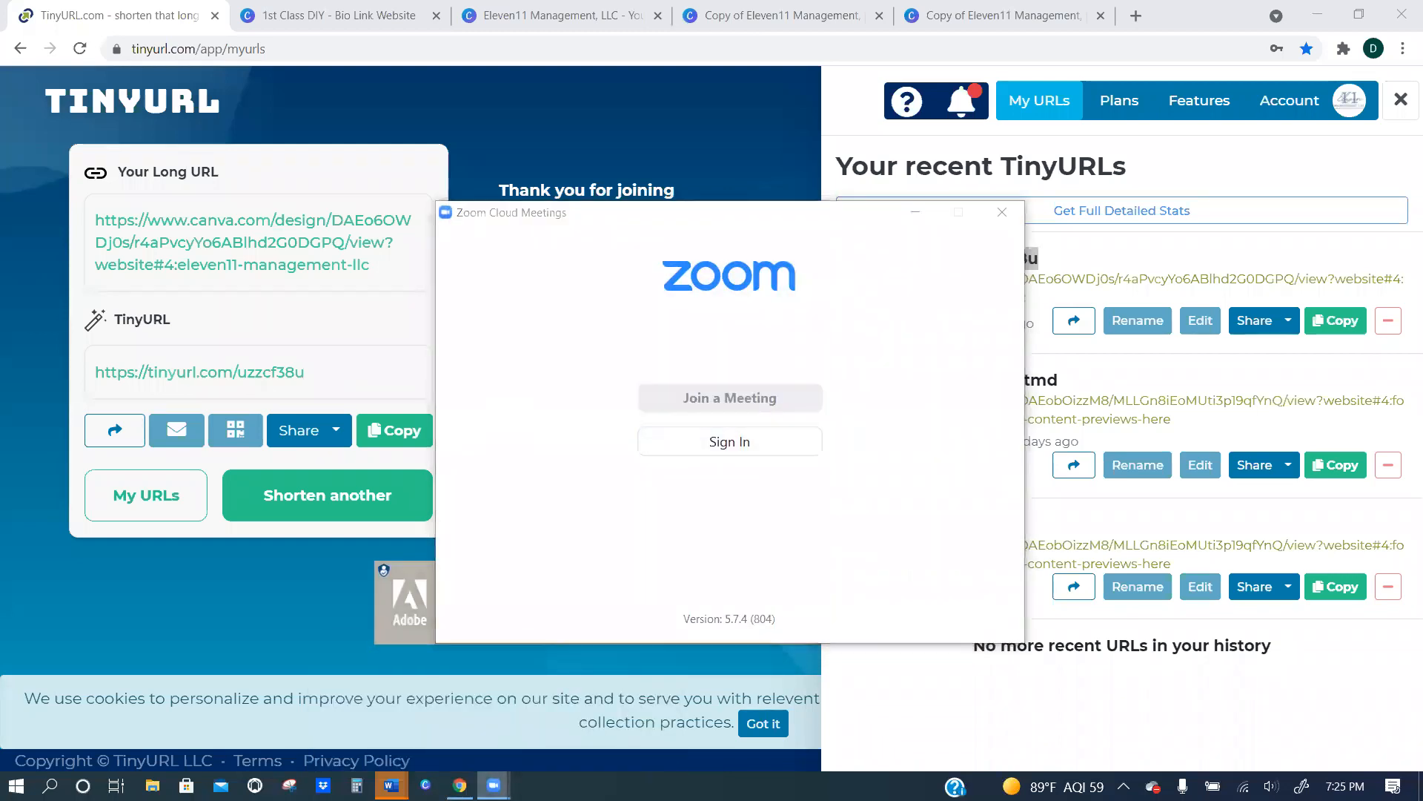
click(543, 722)
click(916, 213)
Switch to the published Eleven11 Management website and review its link buttons, referral section and Black Friday sale section.
click(778, 16)
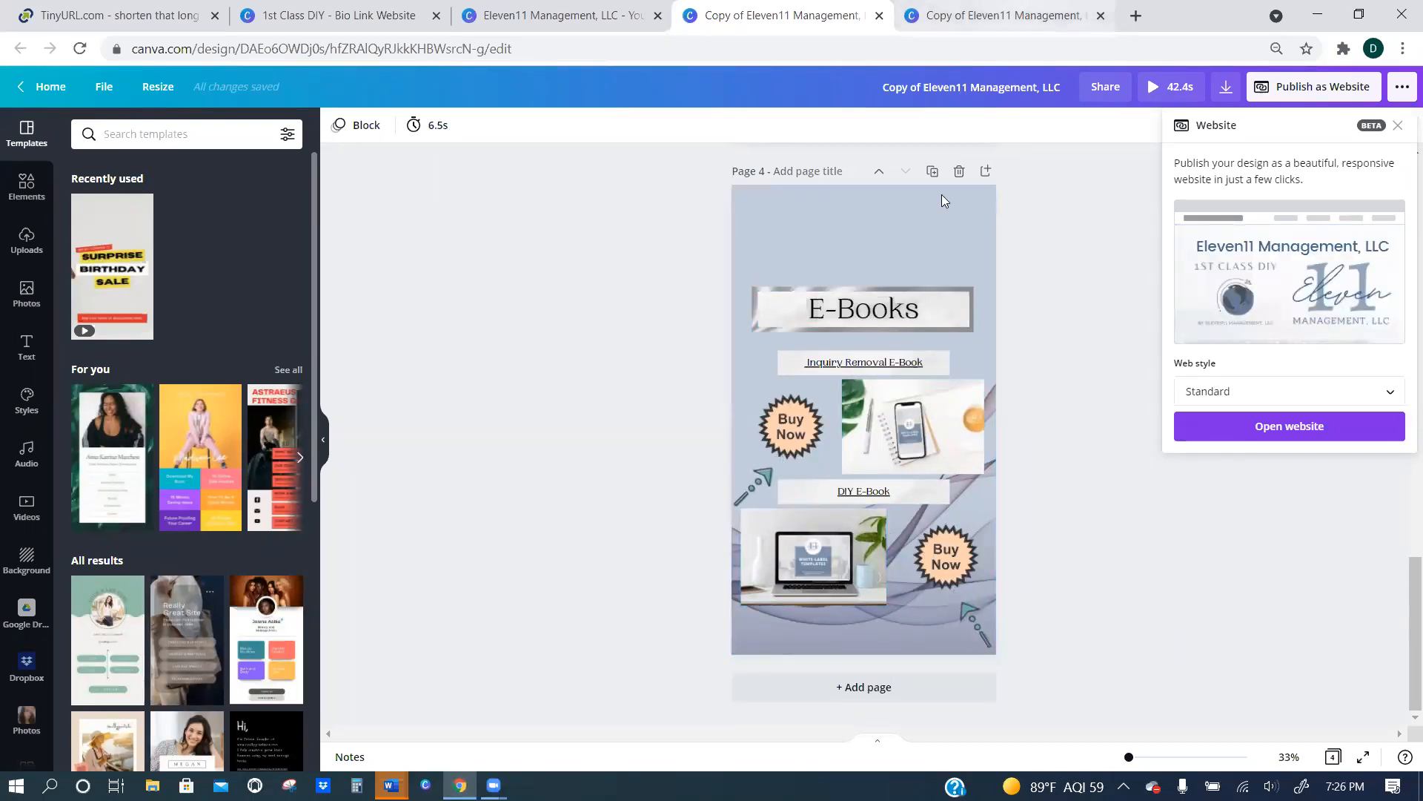
click(983, 15)
scroll(793, 298, down, 15)
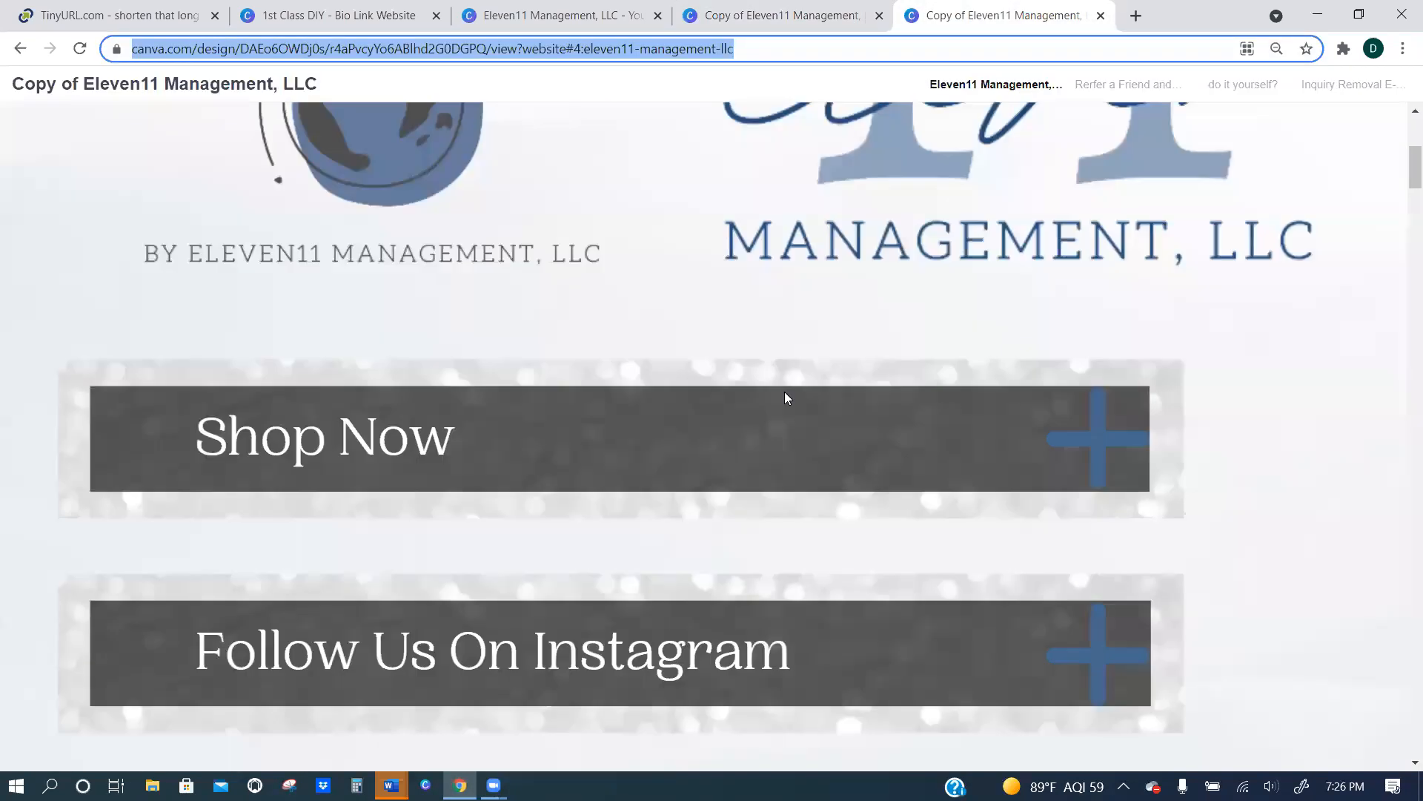
scroll(651, 391, down, 8)
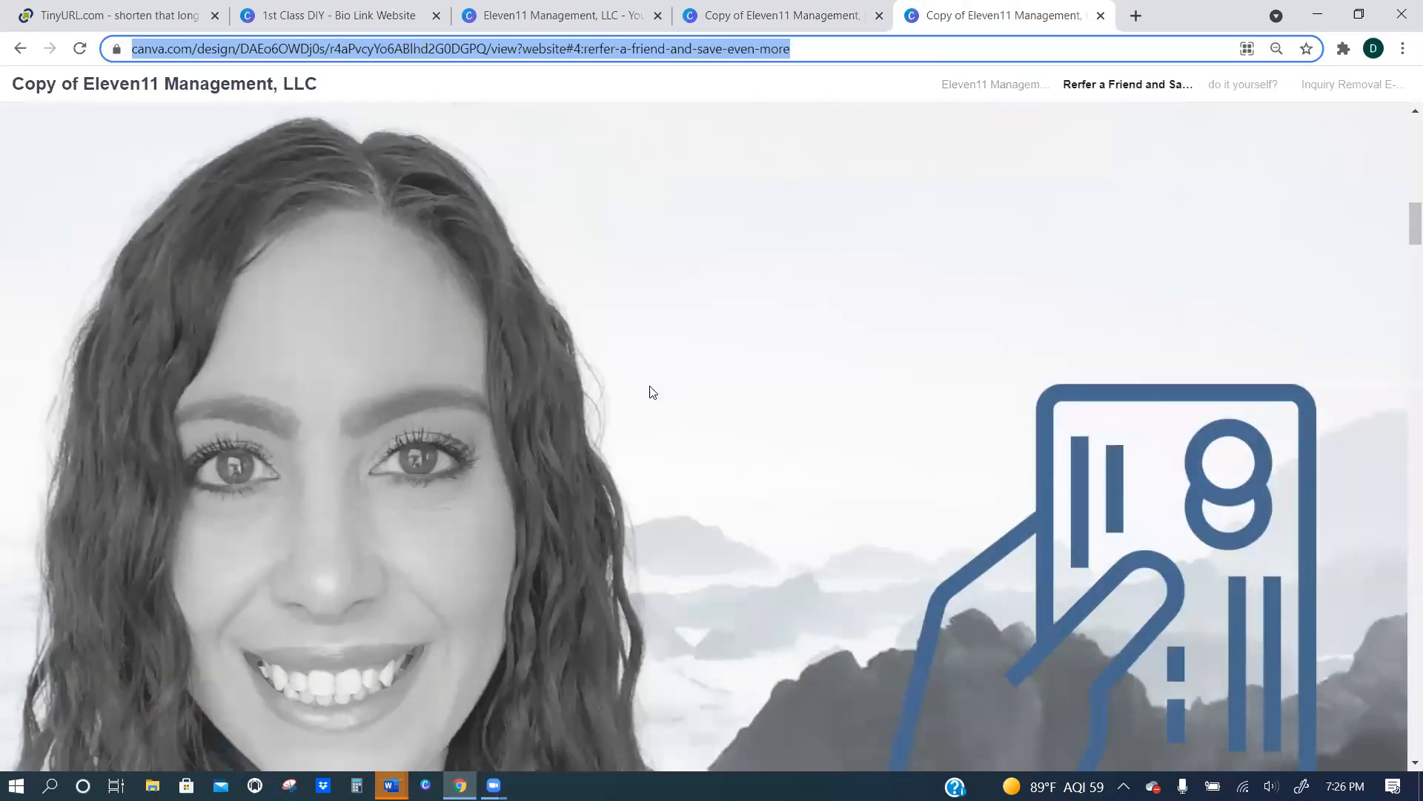
scroll(674, 385, down, 9)
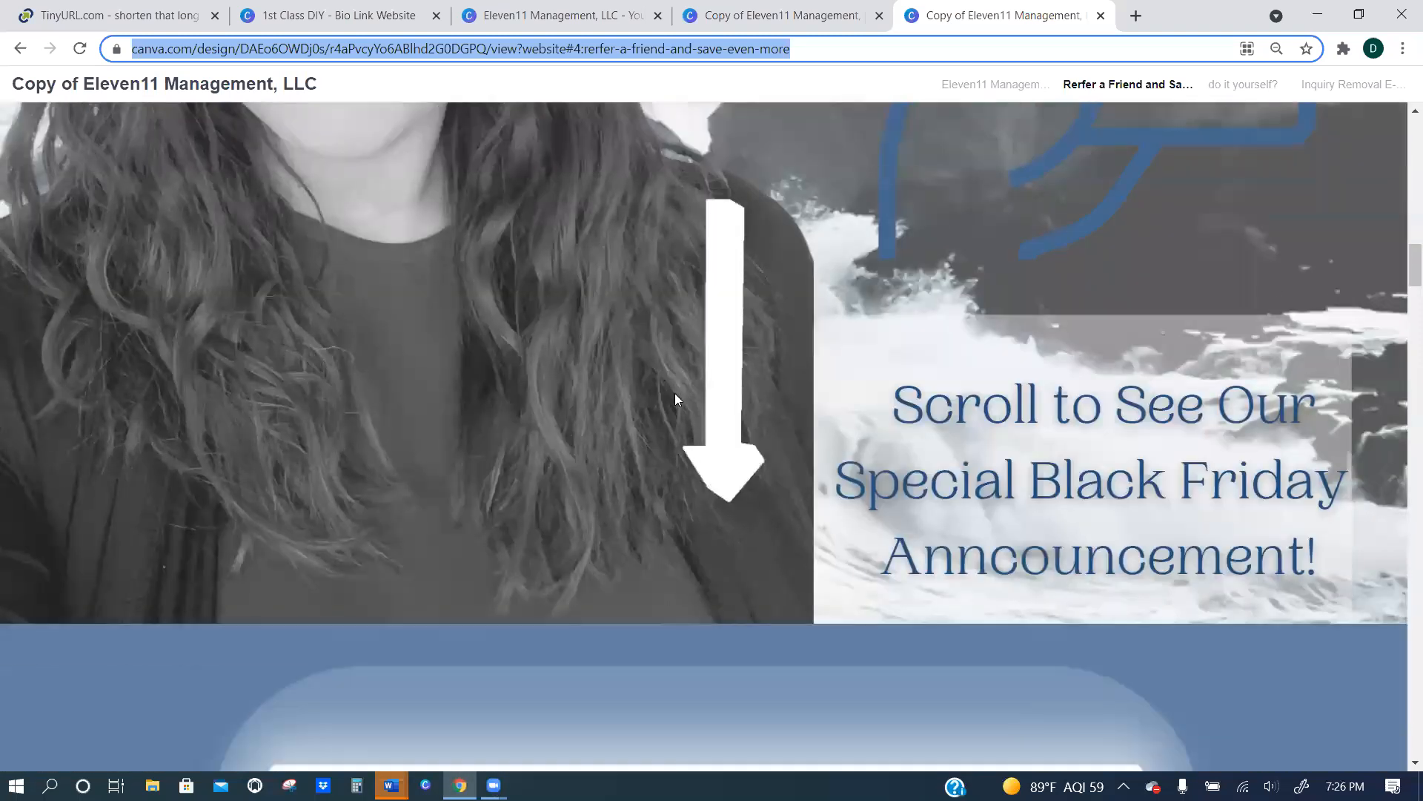
scroll(734, 319, down, 7)
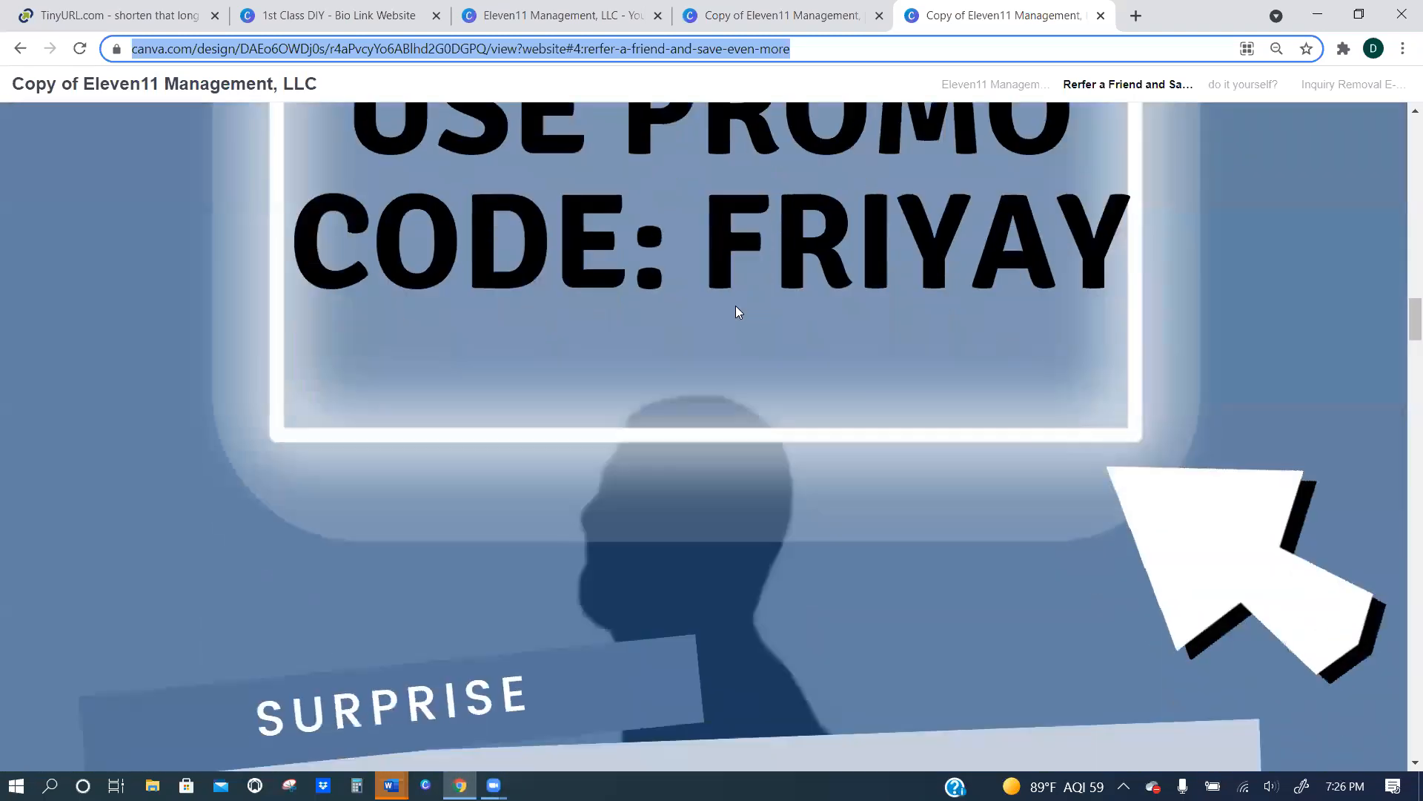
scroll(728, 306, up, 3)
scroll(728, 305, down, 3)
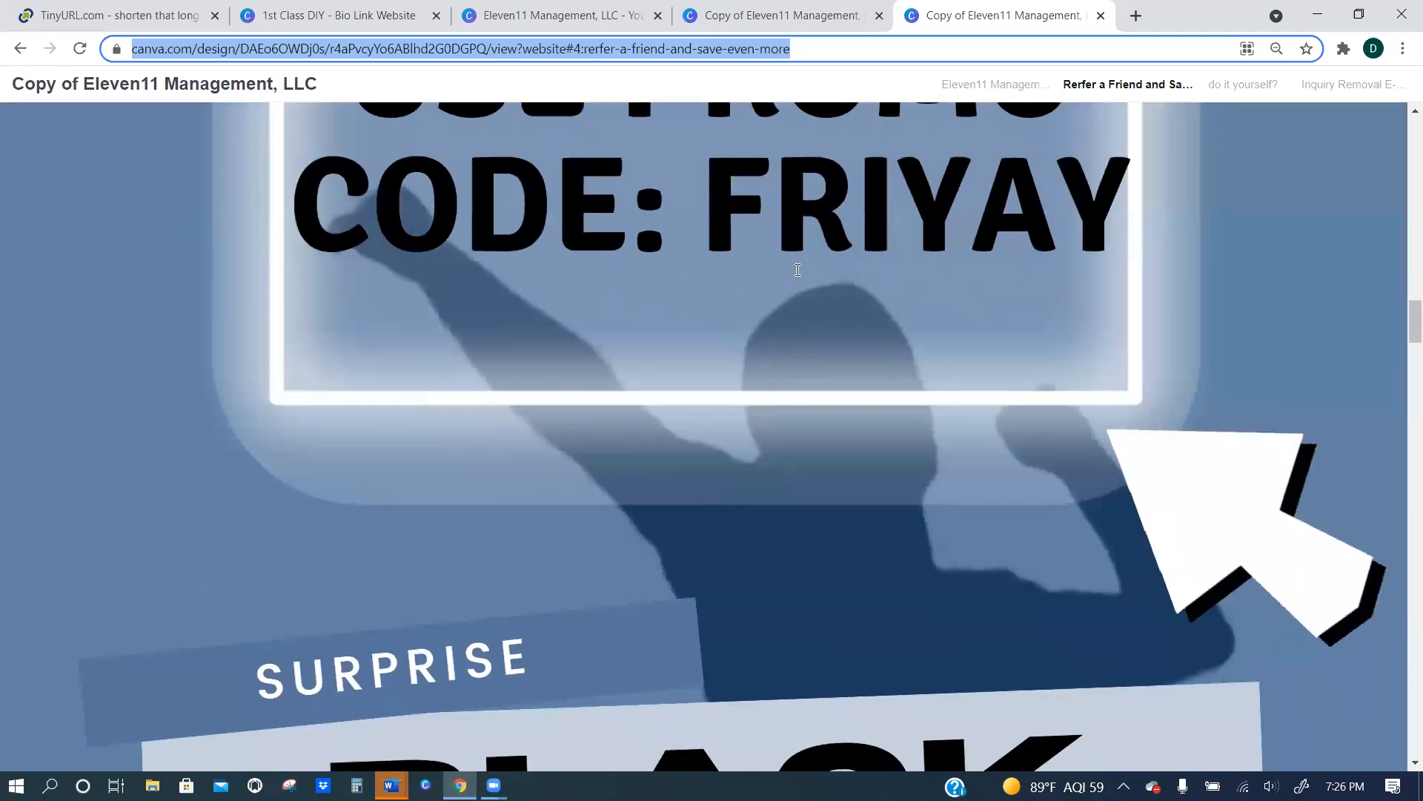
scroll(756, 311, down, 10)
scroll(724, 445, up, 5)
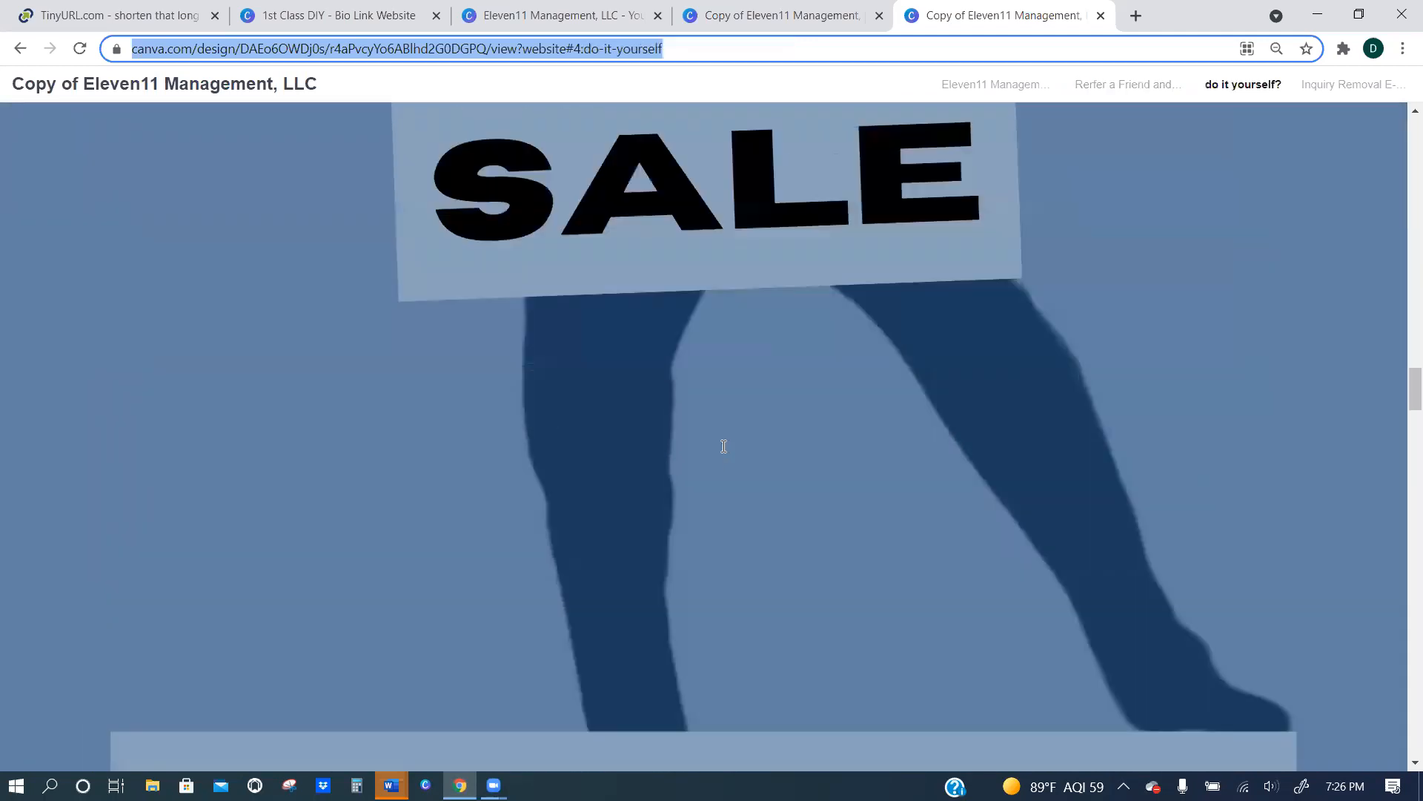
Reduce the published website's browser zoom, try its Shop Now link, and find the E-Books section.
key(ctrl+minus)
key(ctrl+minus)
key(ctrl+minus)
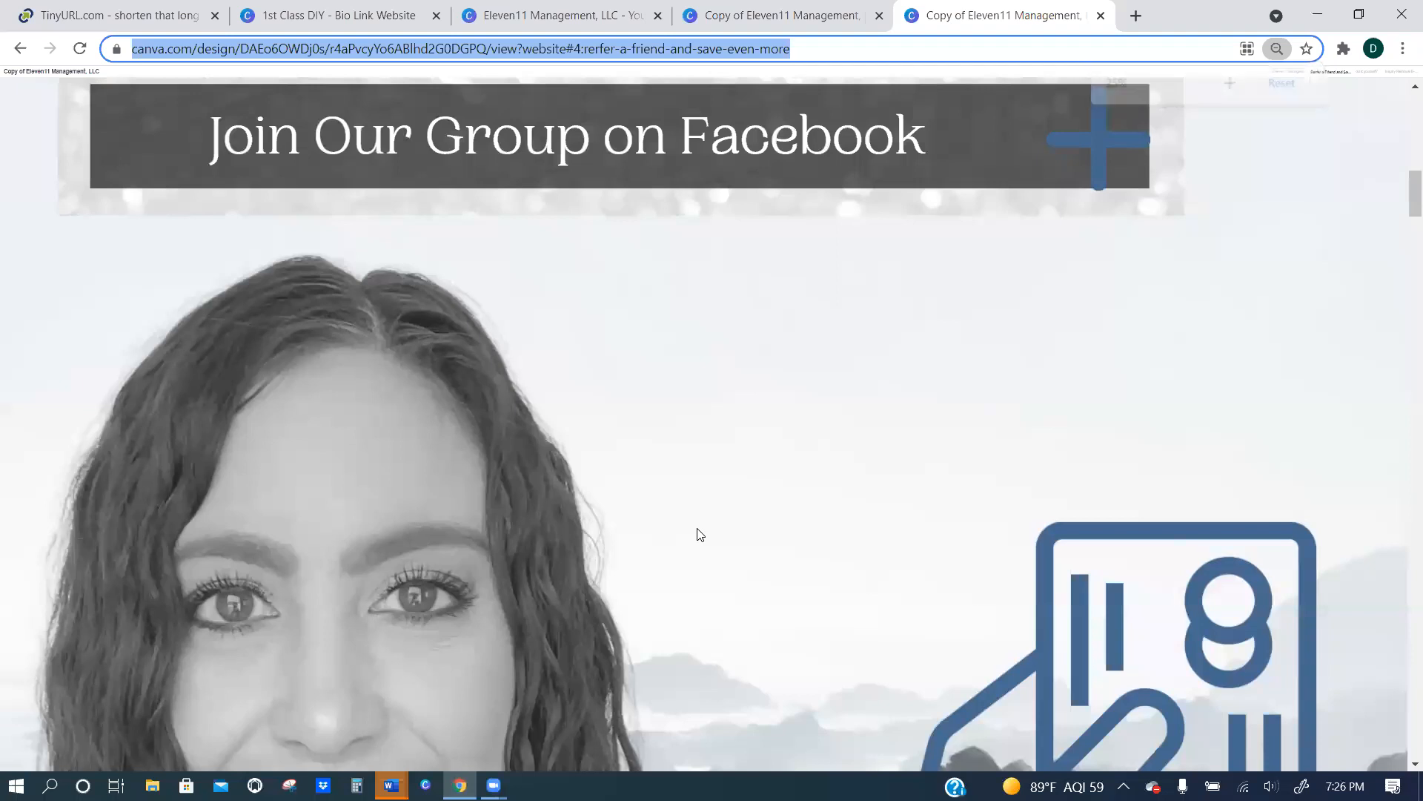
scroll(473, 397, up, 6)
scroll(483, 421, down, 5)
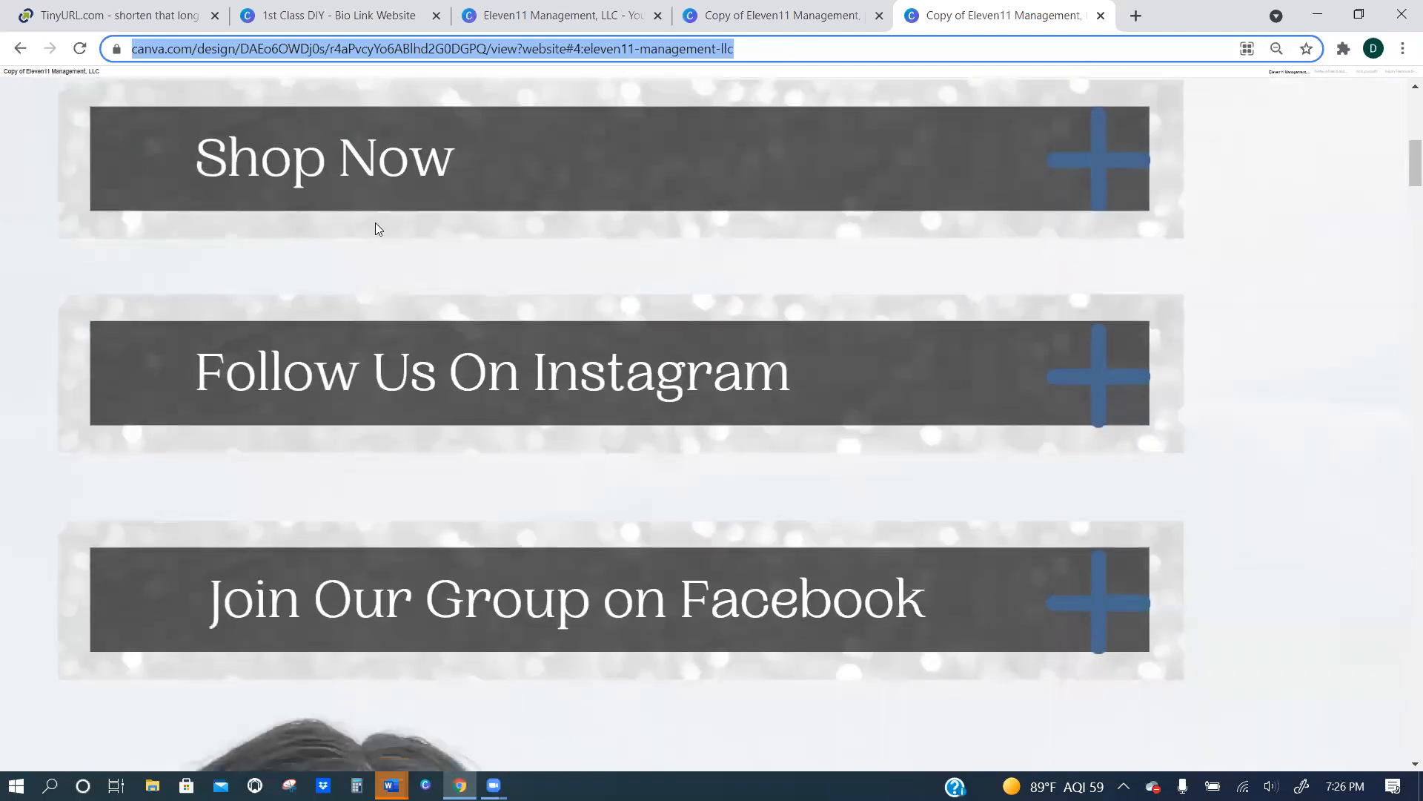
click(327, 156)
scroll(402, 470, down, 20)
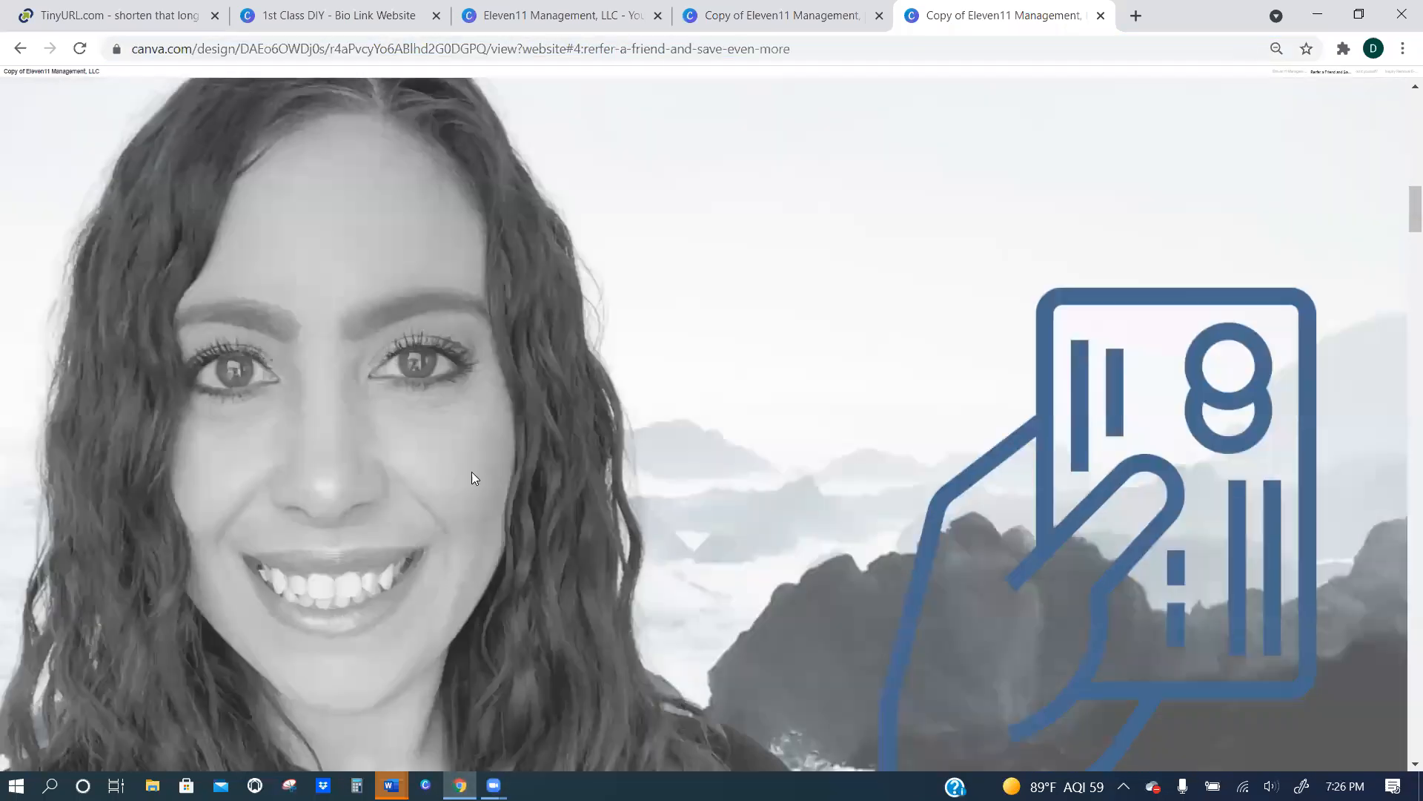
scroll(553, 495, down, 20)
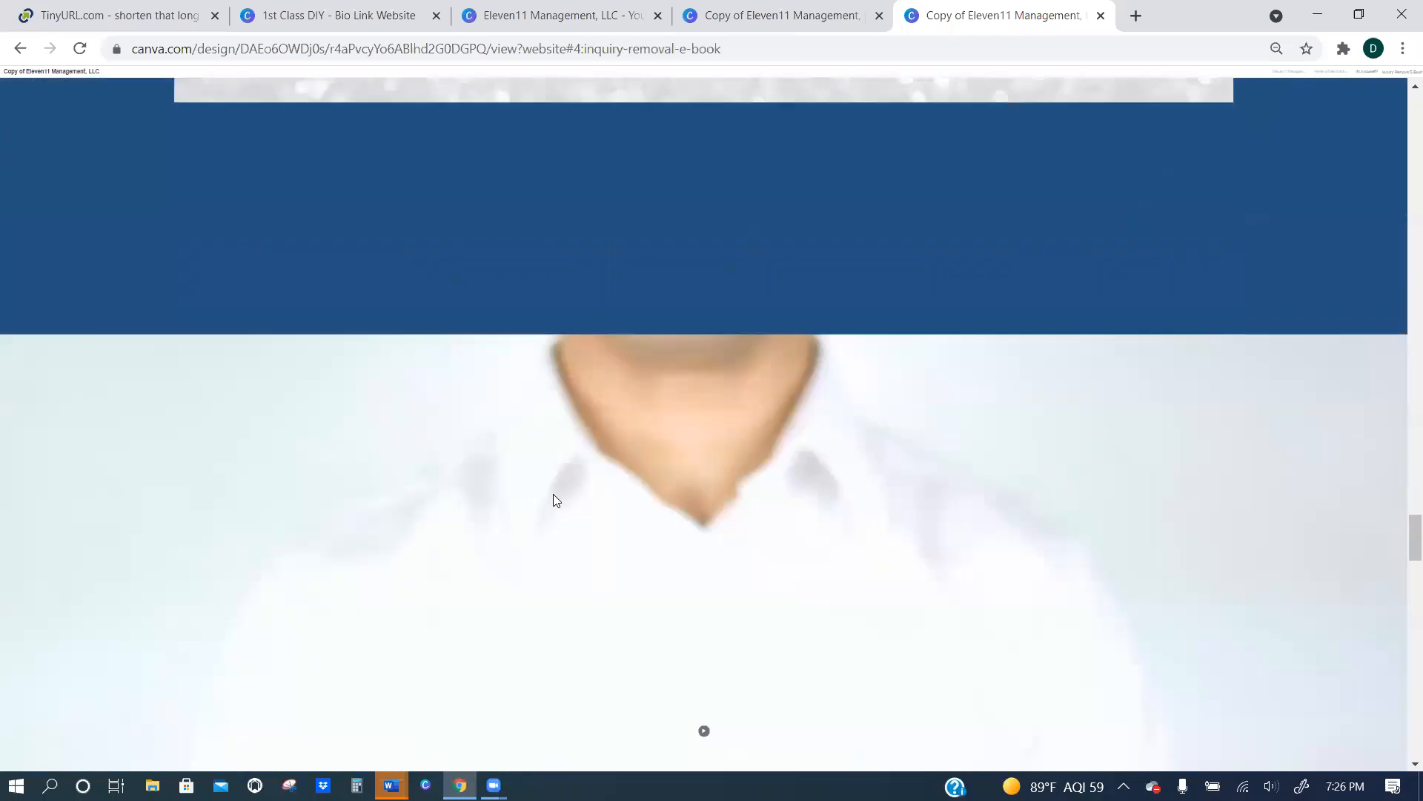
scroll(550, 498, up, 5)
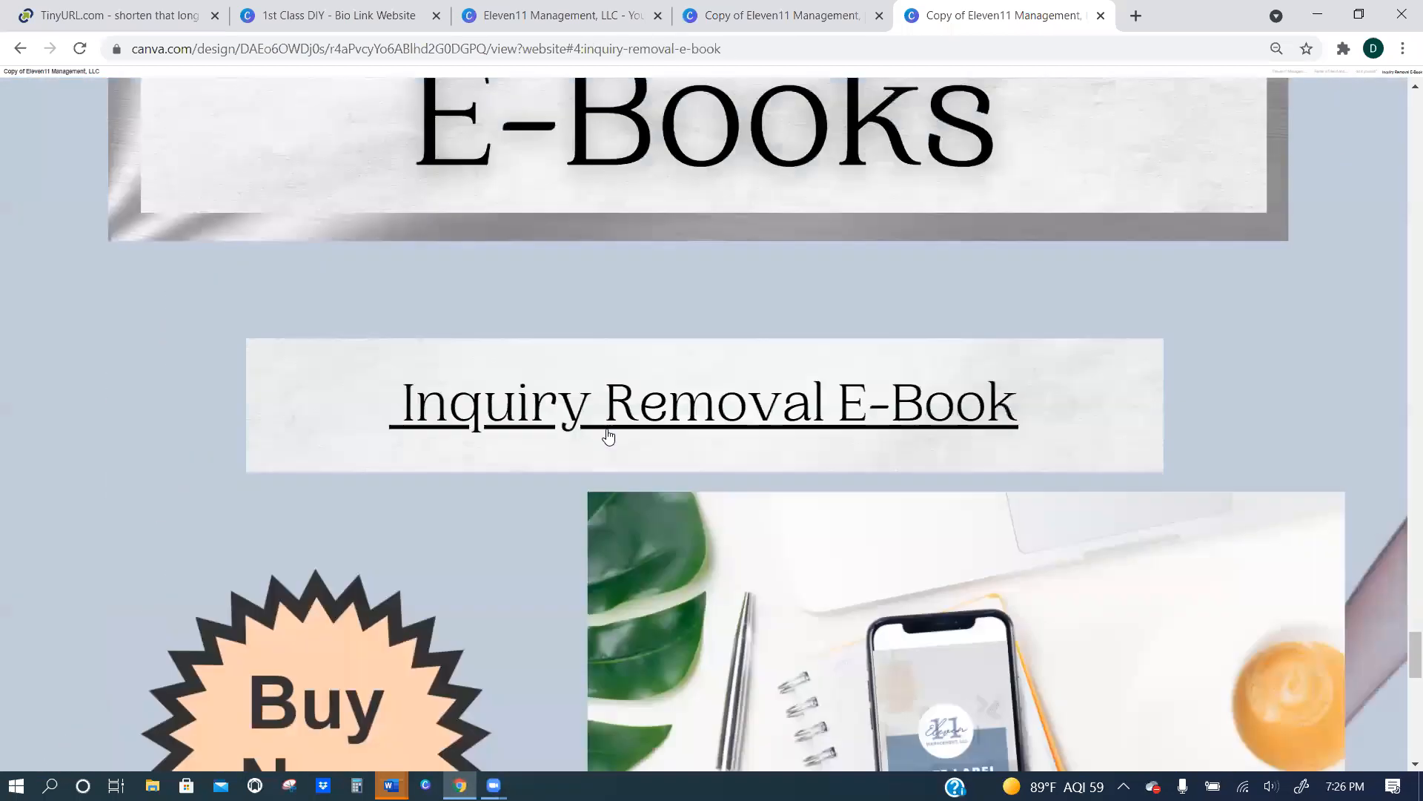
Test the Inquiry Removal E-Book link, dismiss the sign-up popup, look over the linked business site, and close it.
click(634, 408)
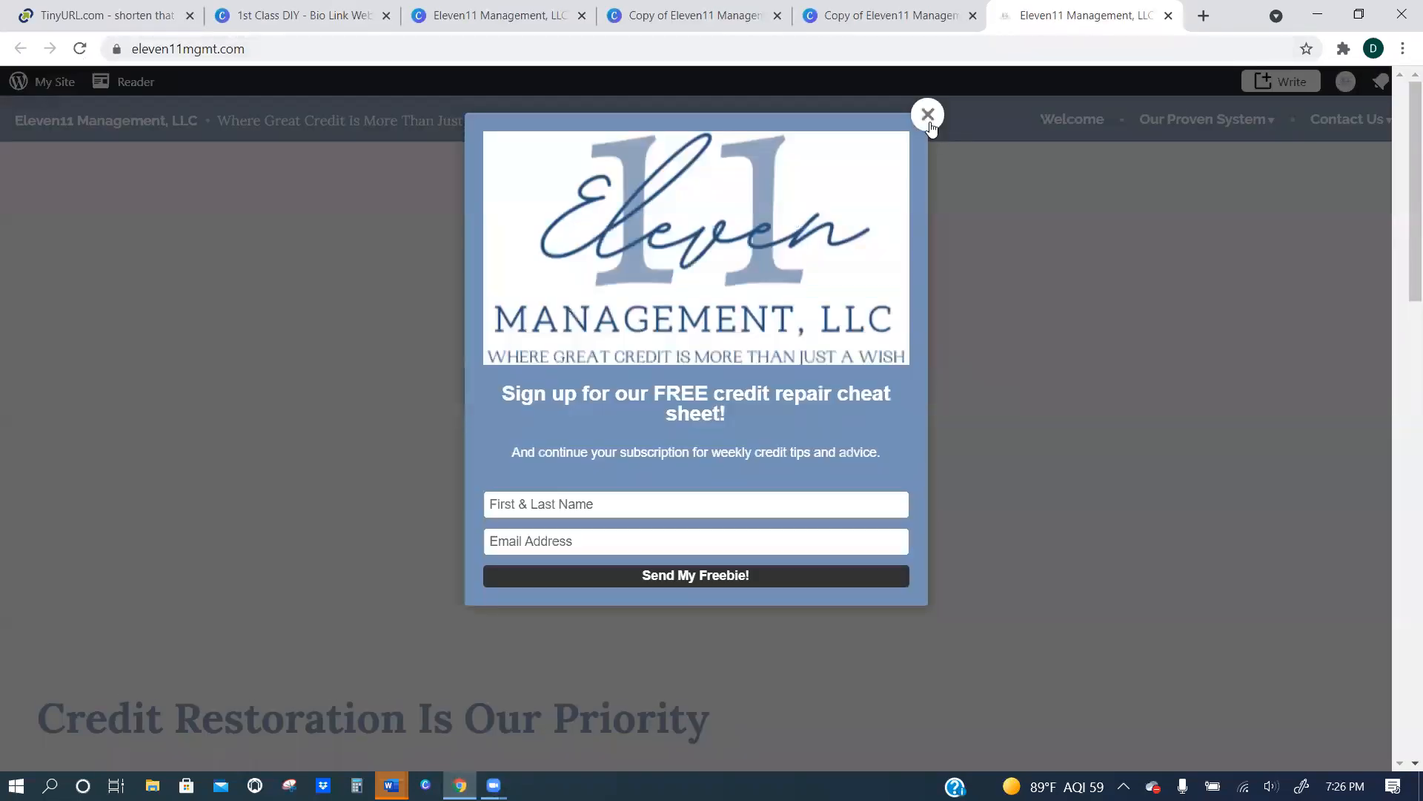
click(928, 115)
scroll(810, 378, down, 15)
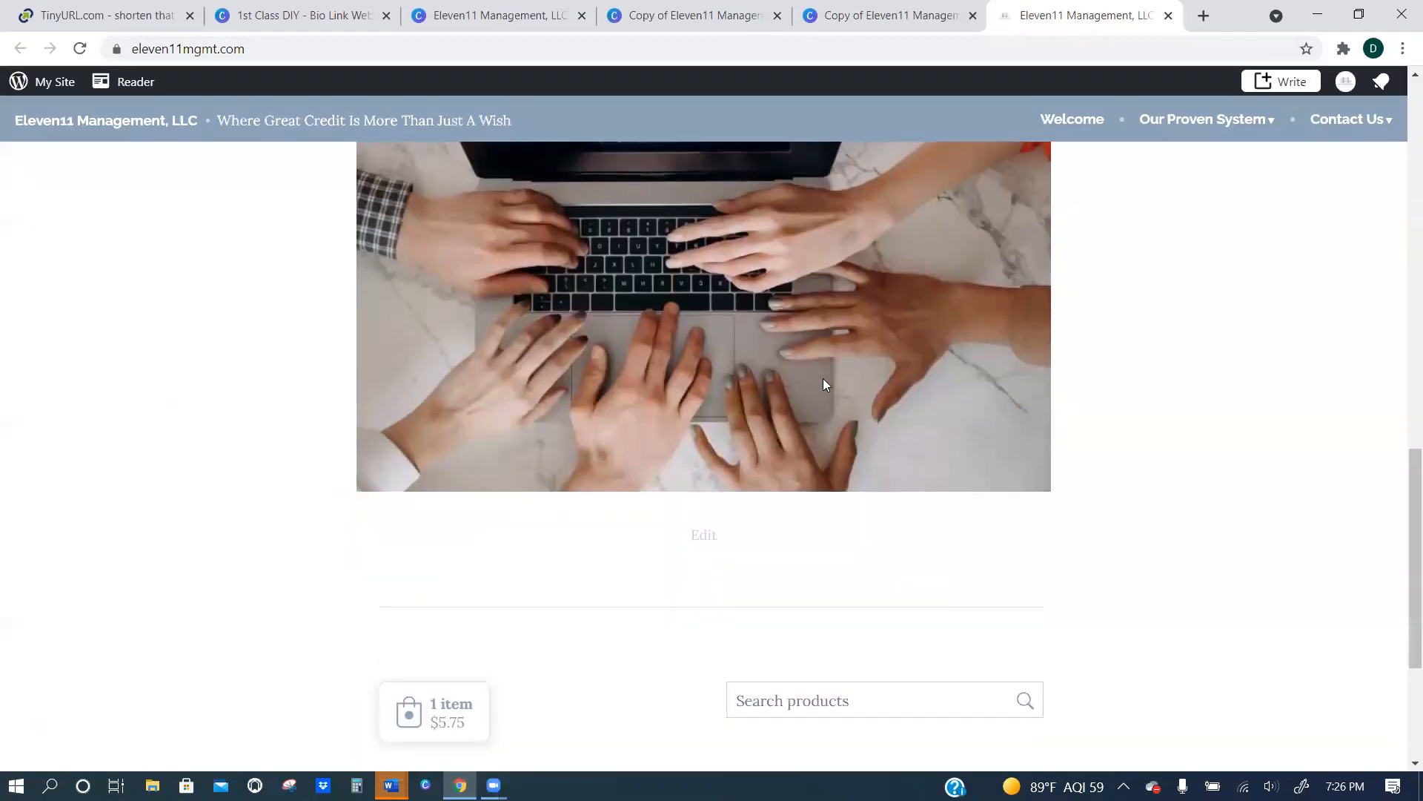
scroll(824, 384, up, 15)
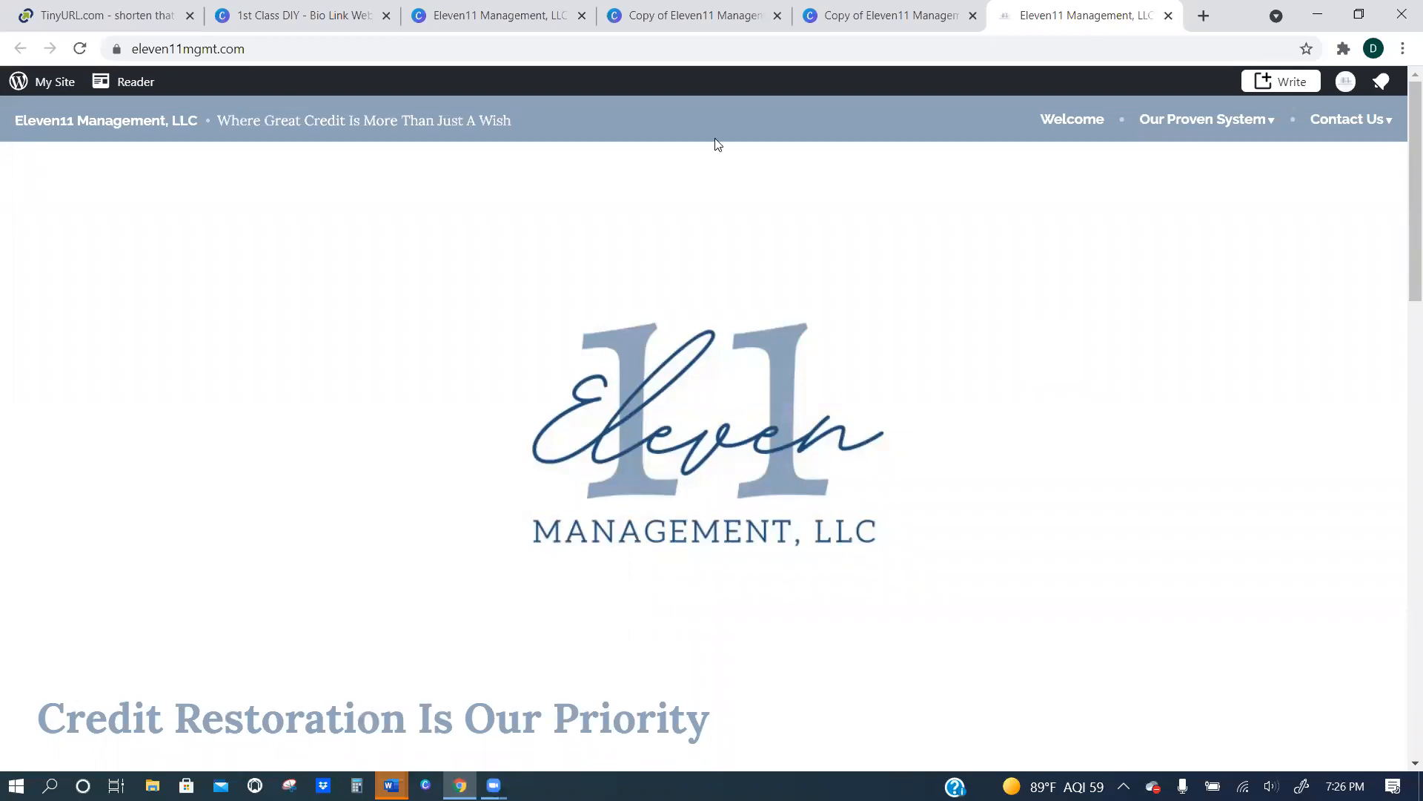
key(ctrl+w)
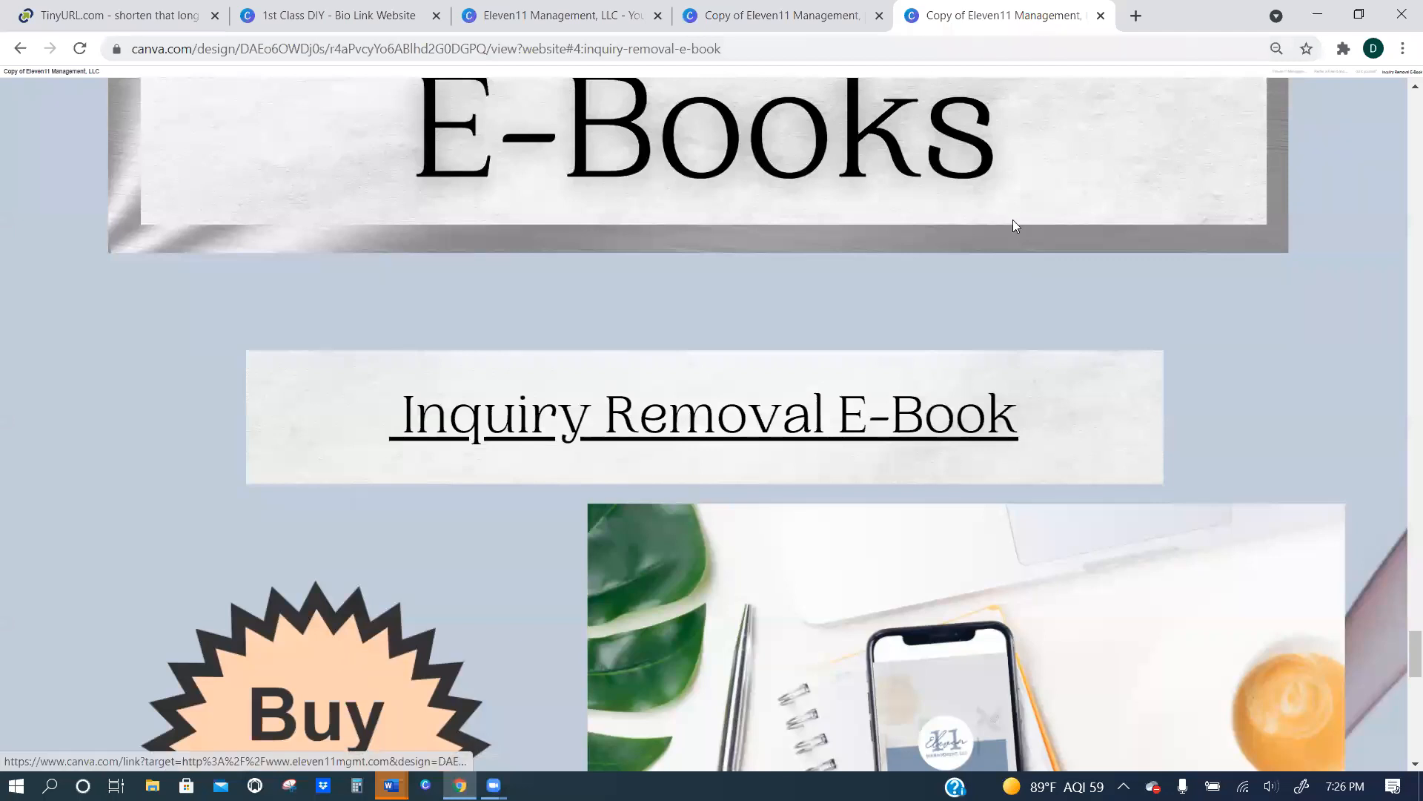
Go to payhip.com/eleven11mgmt in a new browser tab.
key(ctrl+t)
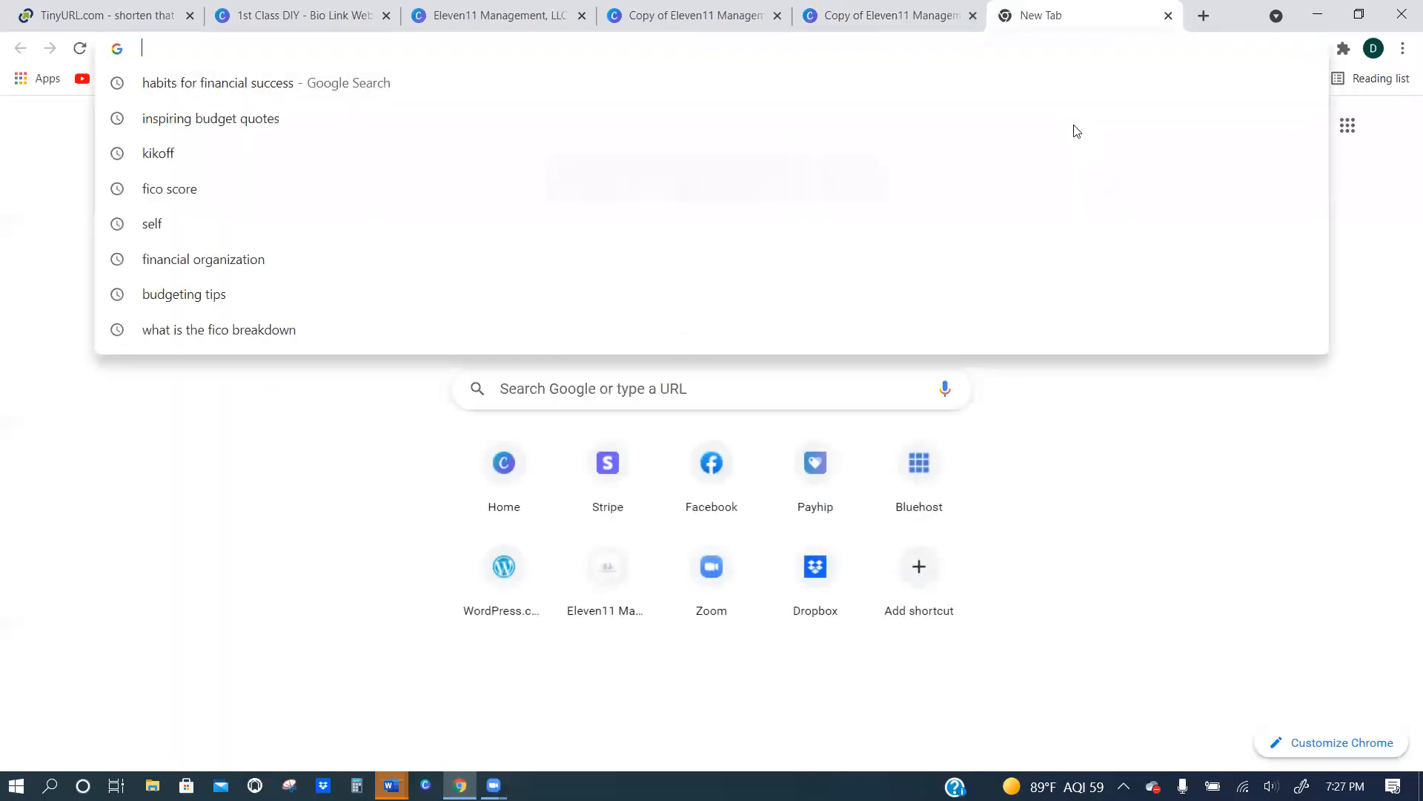
text(payhip.come)
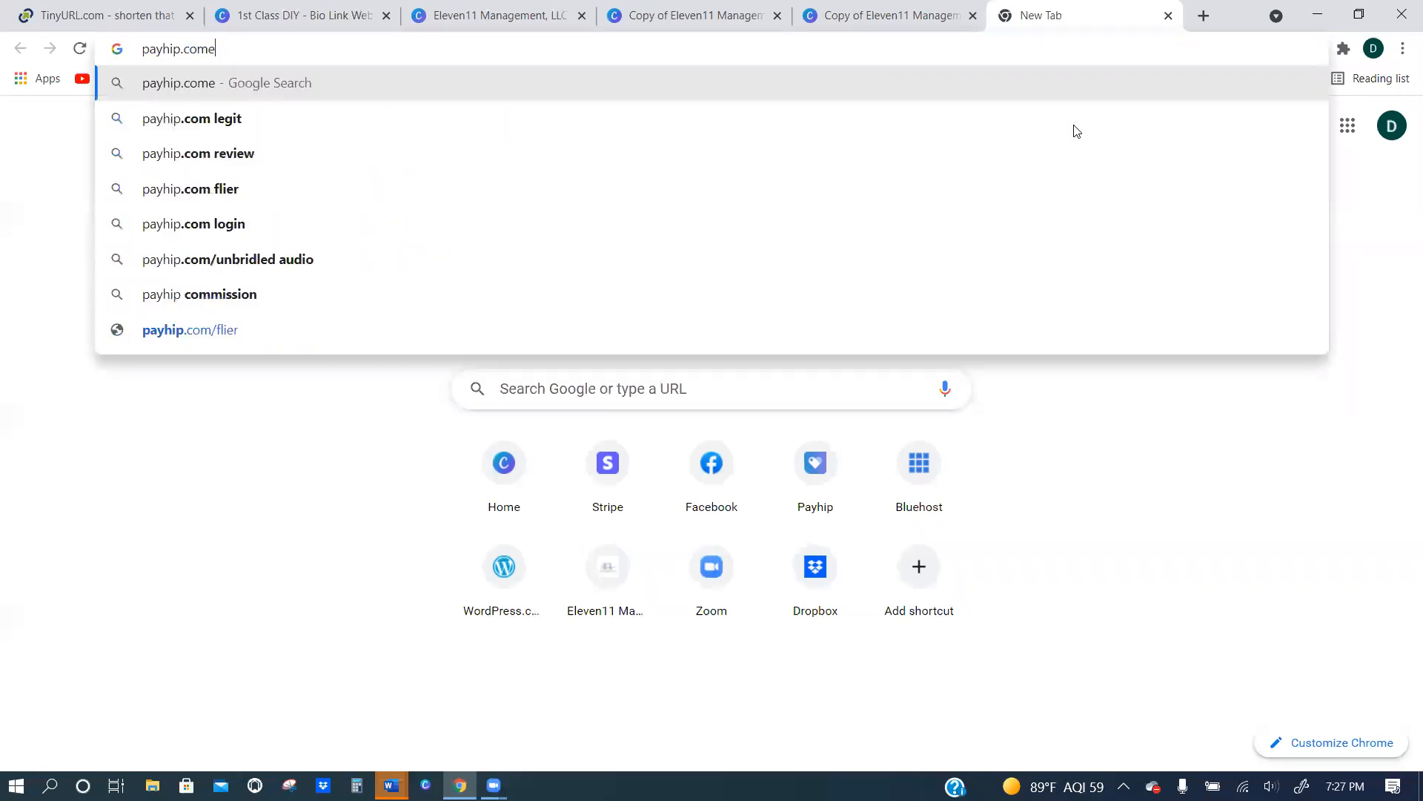
key(BackSpace)
text(/ele)
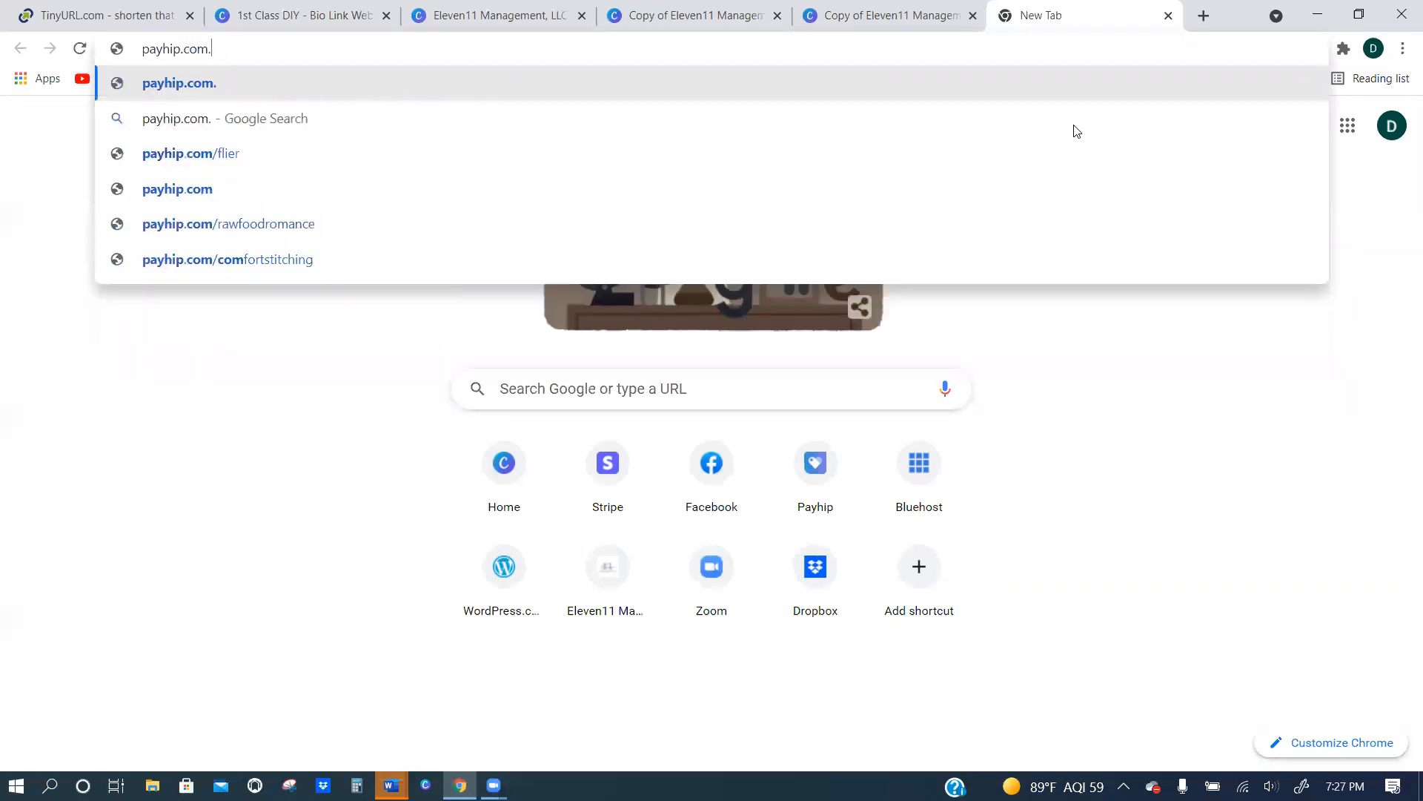
text(ven11mgmt)
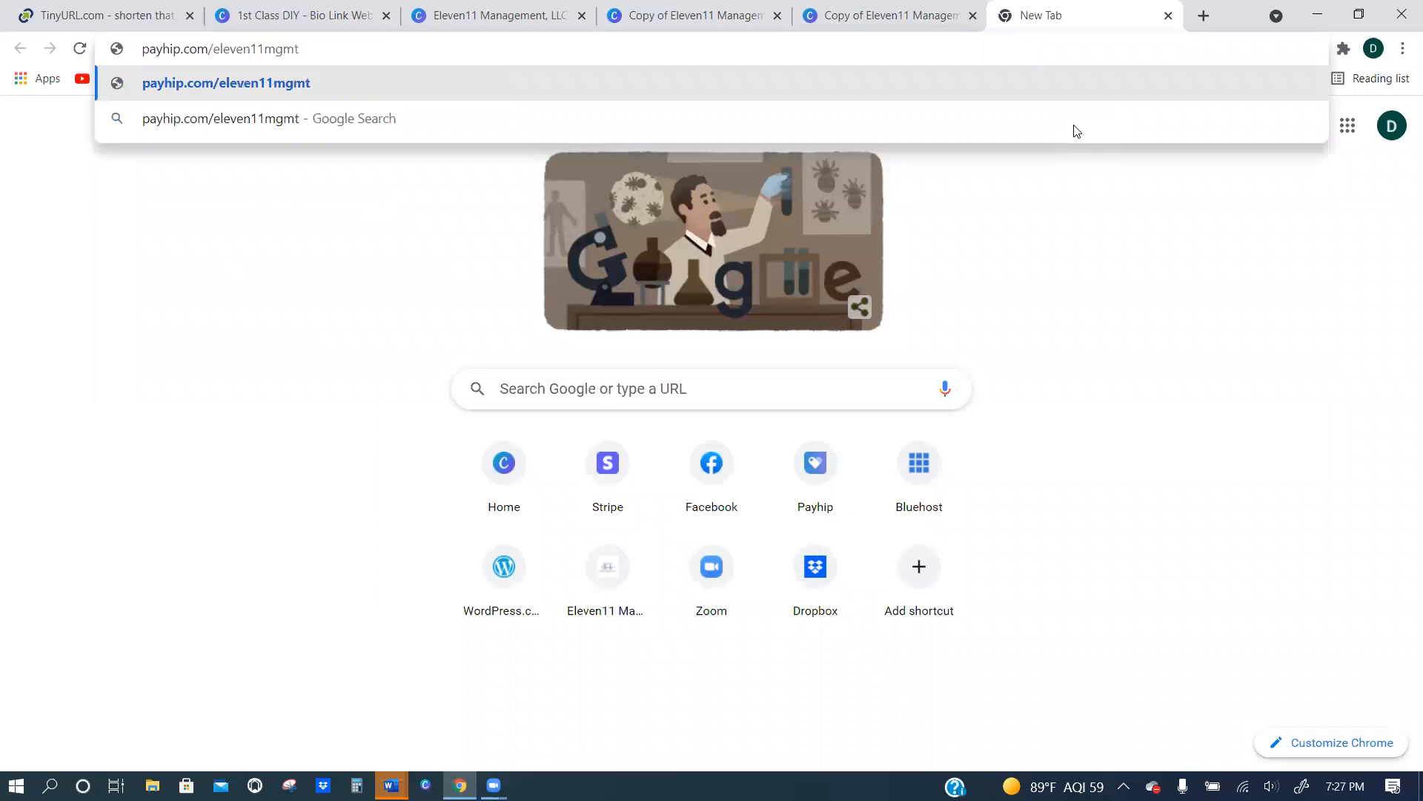
key(Return)
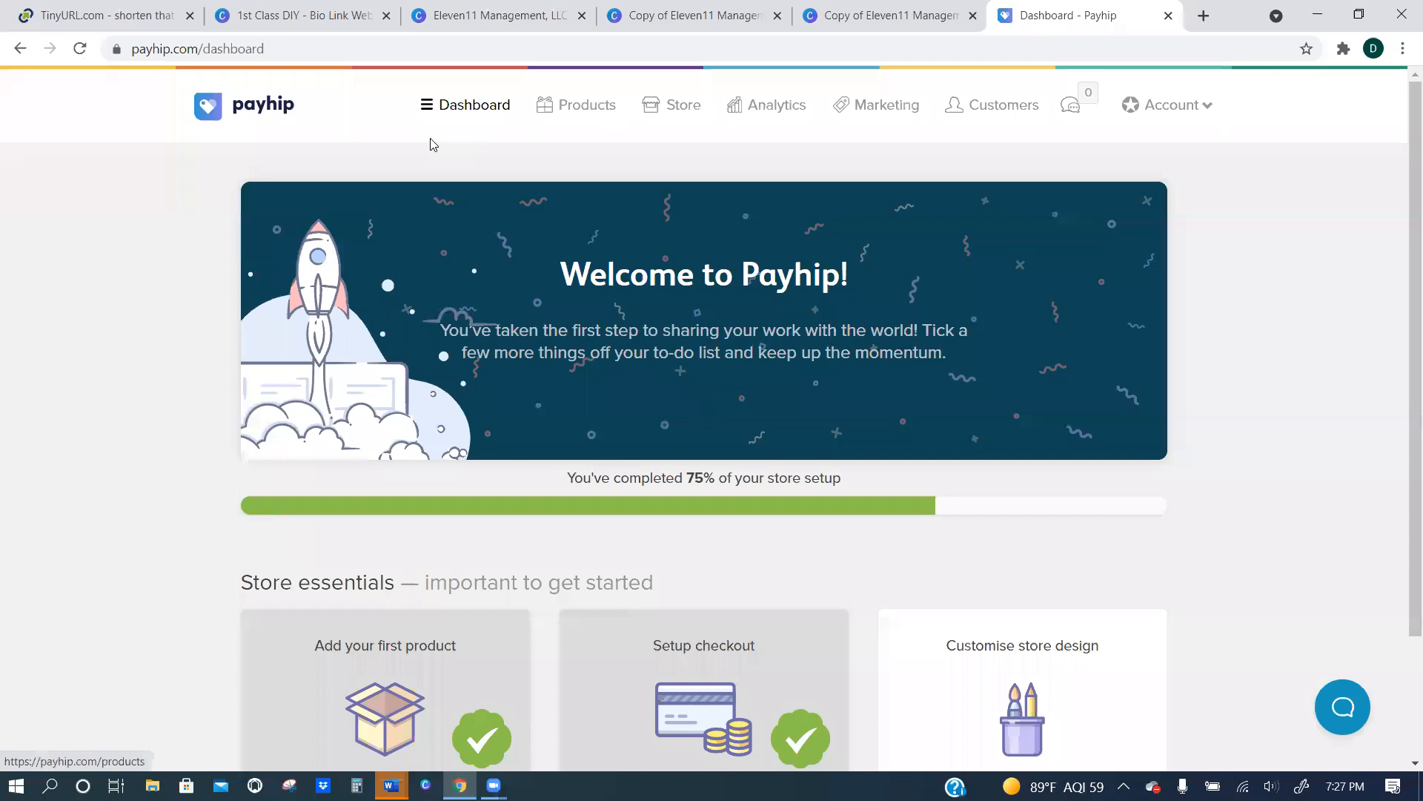
Look over the Payhip dashboard and log out of the account.
scroll(766, 436, down, 2)
scroll(766, 436, up, 2)
scroll(866, 388, down, 1)
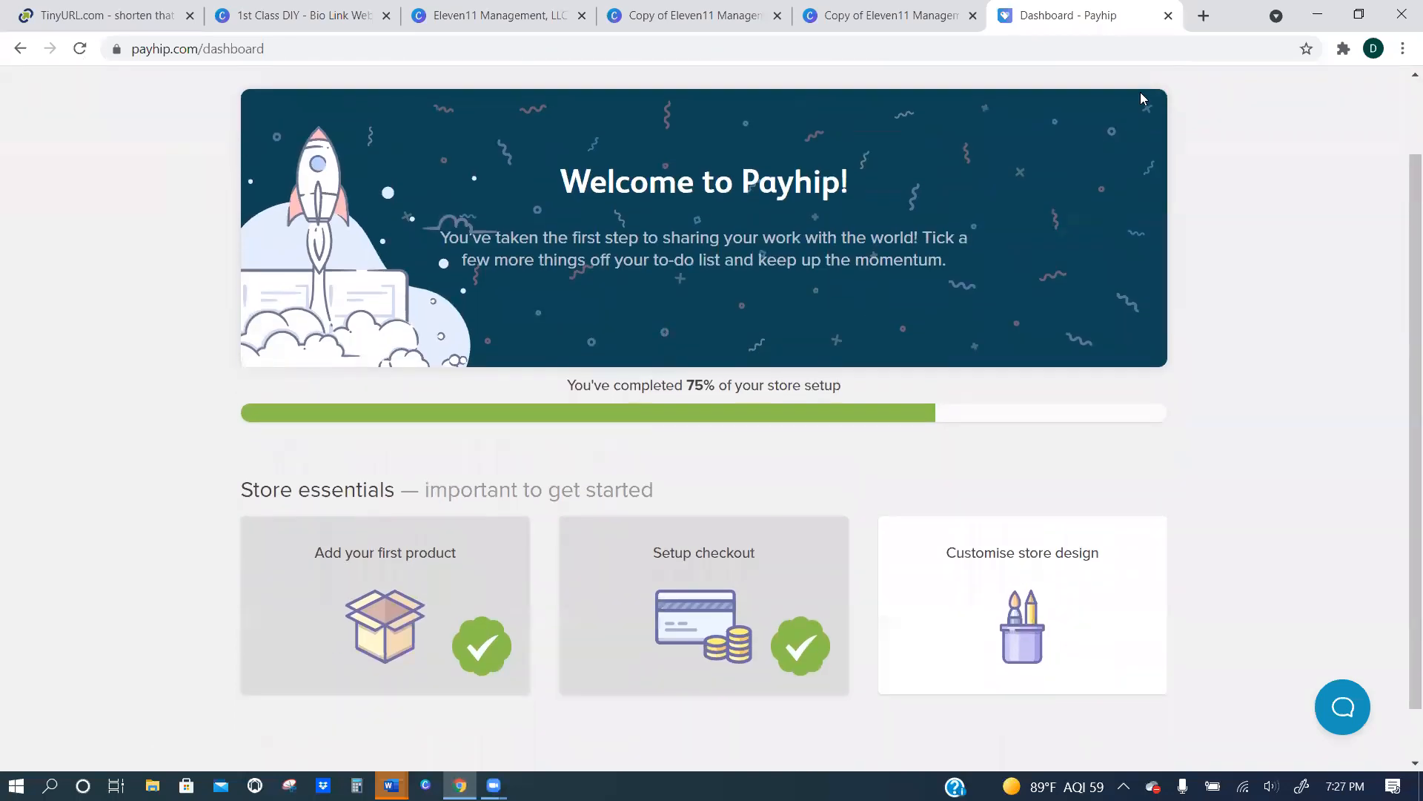
scroll(1216, 104, up, 1)
click(1190, 113)
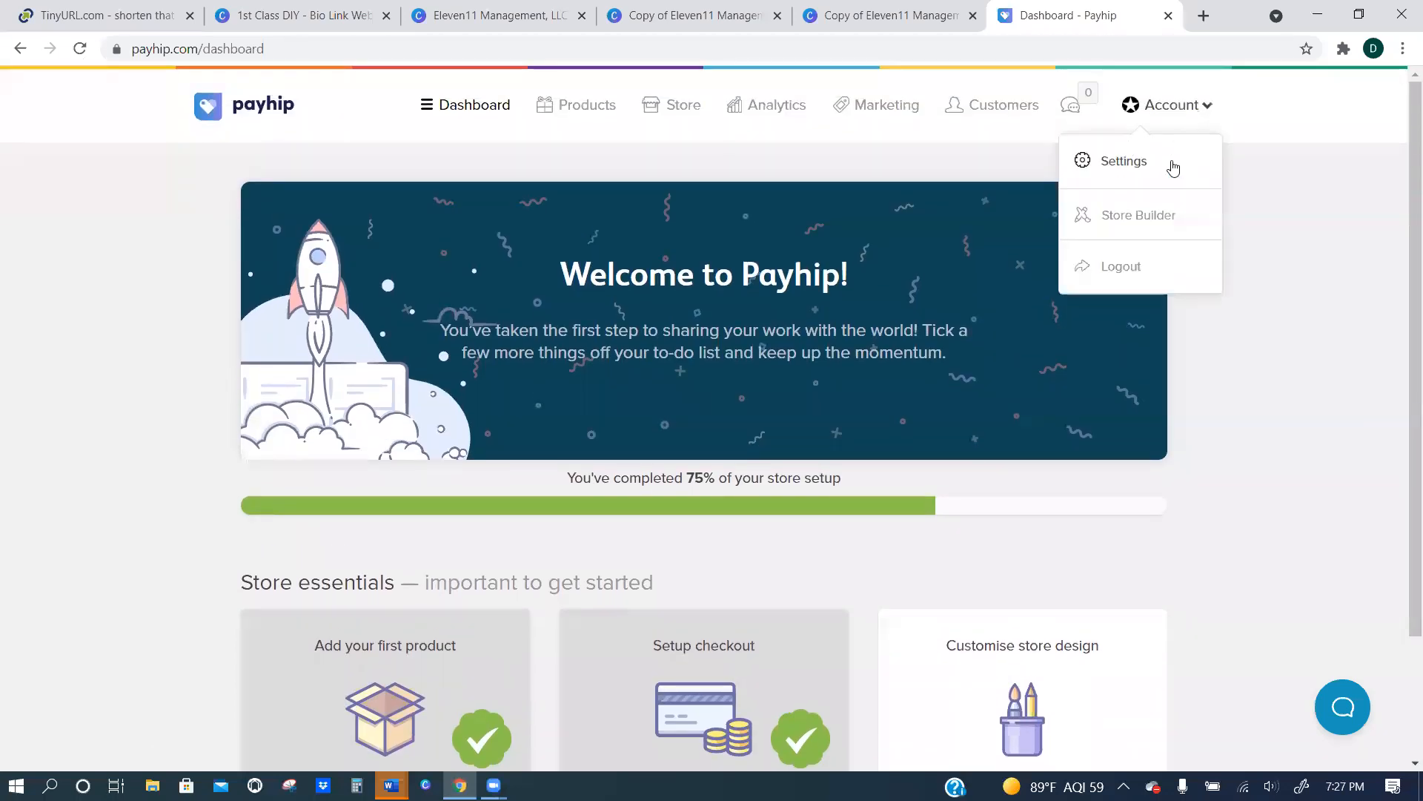
click(1160, 265)
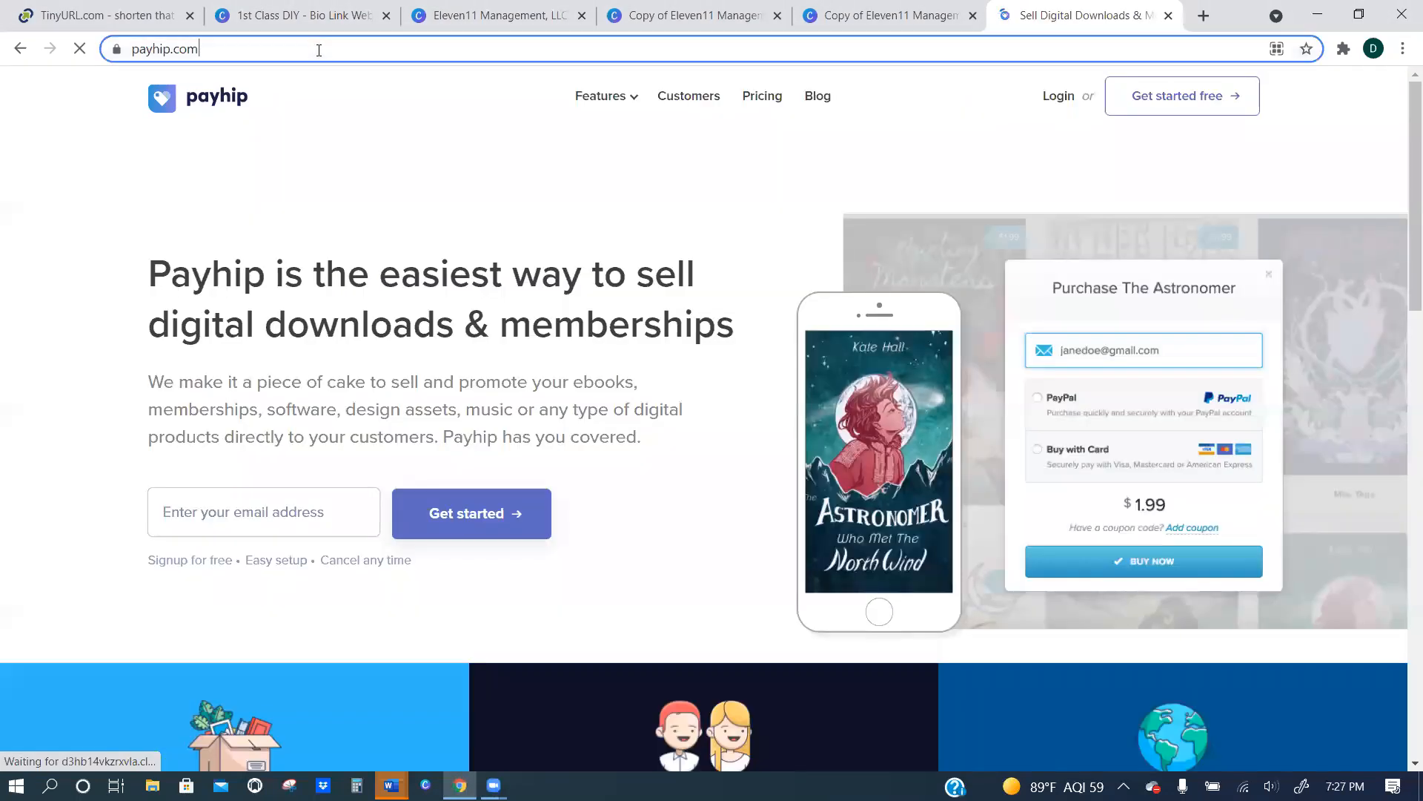
Try to open the store address payhip.com/eleven11mgmt while logged out of Payhip.
click(319, 50)
key(End)
text(eleven11mgmt)
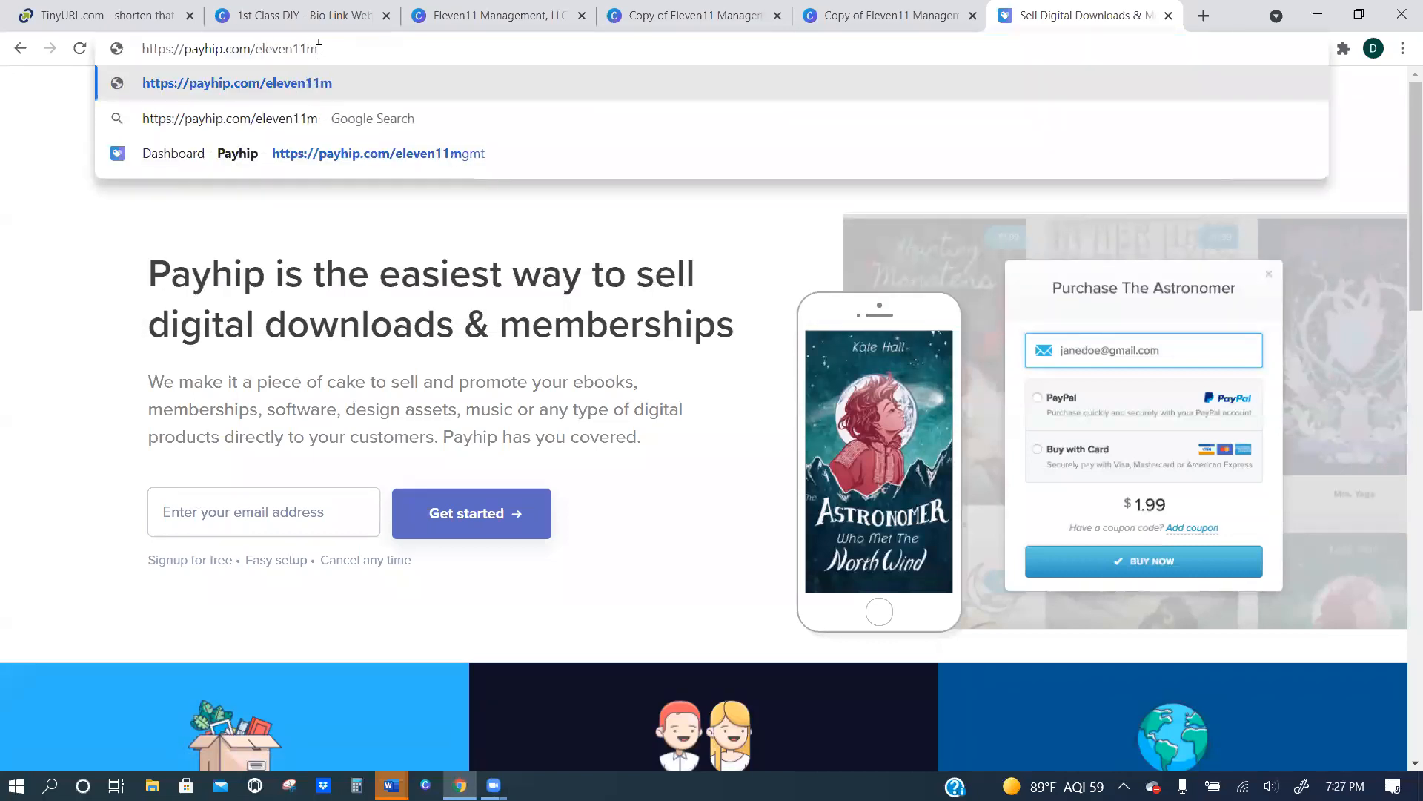
key(Return)
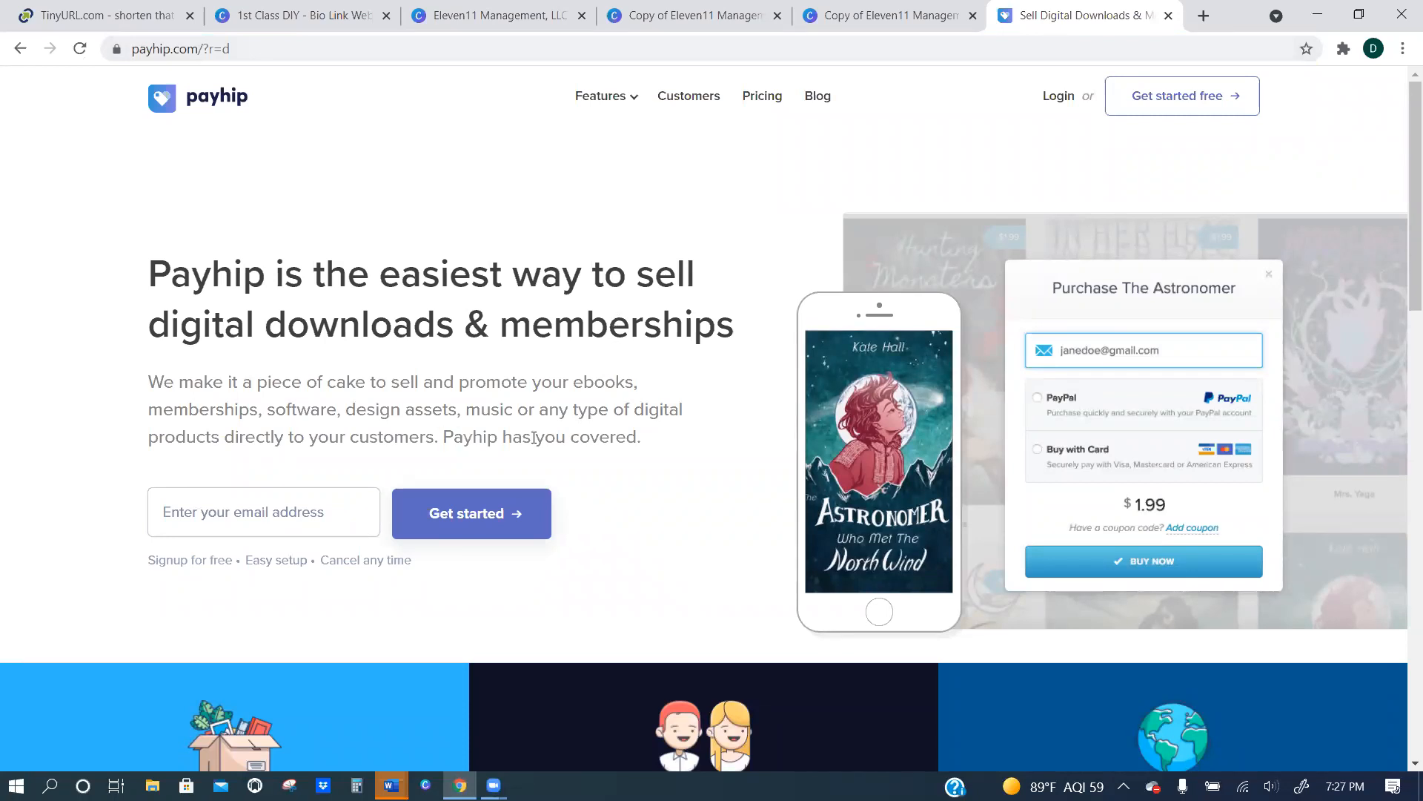
Look over the Payhip home page, reload it, and view the Digital Downloads and Memberships sections.
scroll(578, 419, down, 1)
scroll(617, 423, up, 1)
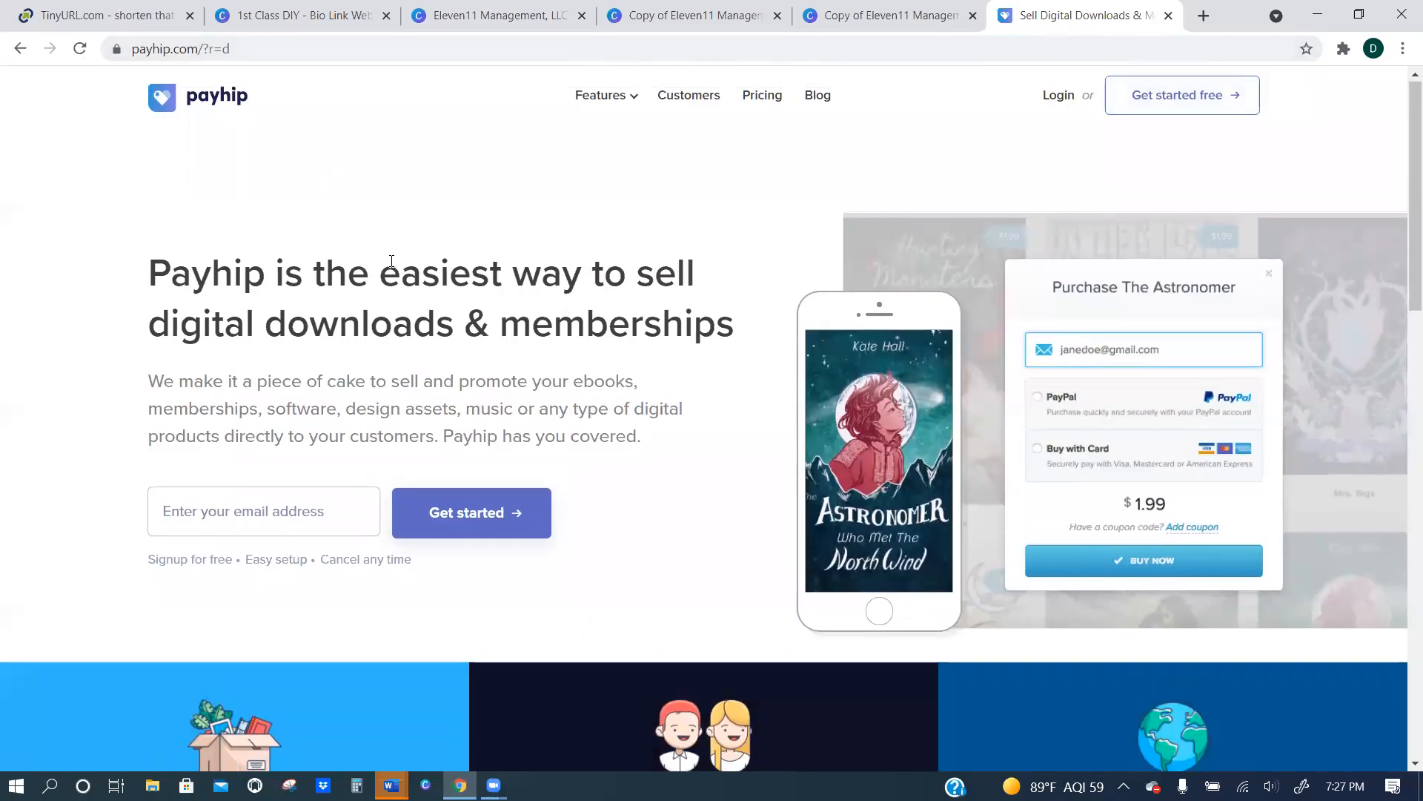
scroll(568, 245, down, 5)
scroll(564, 243, up, 5)
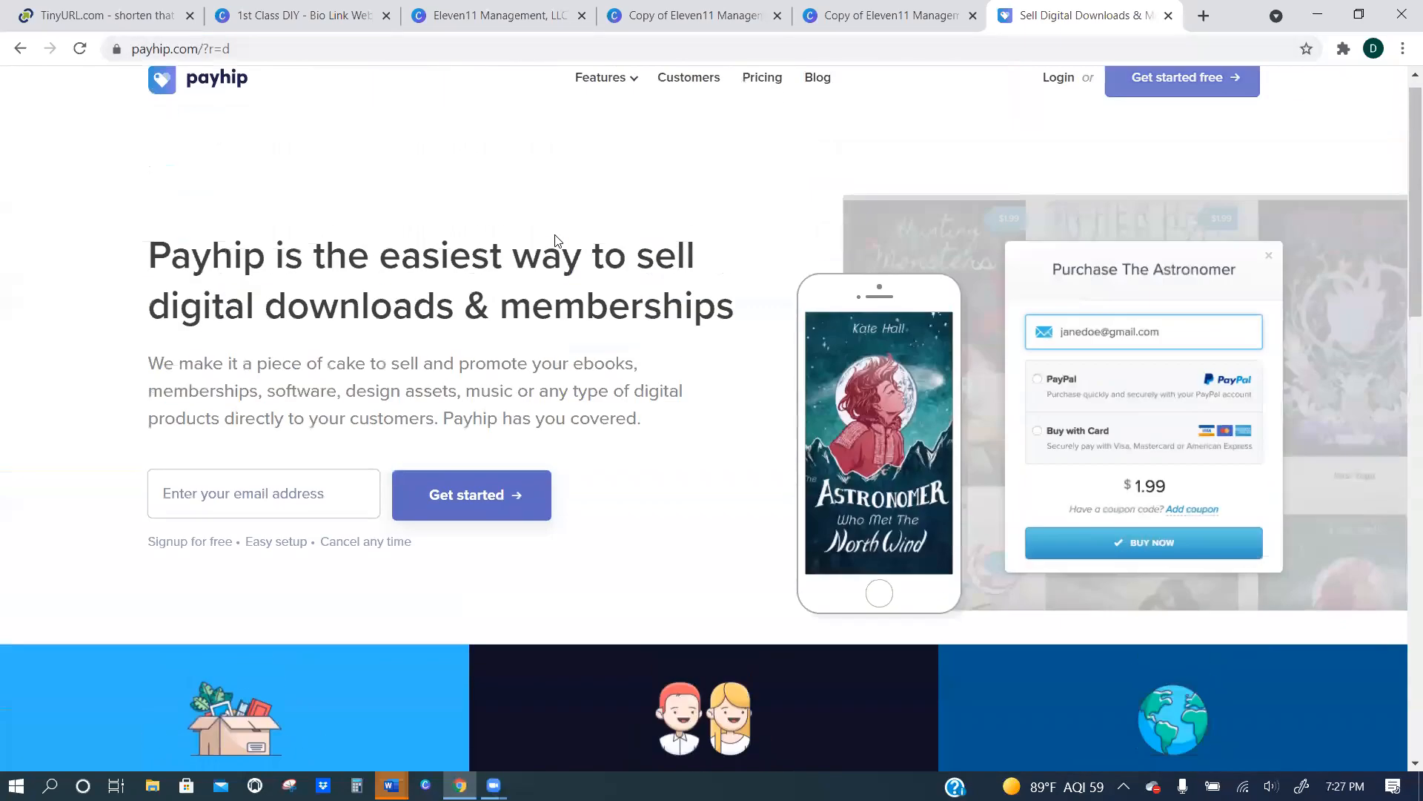
click(81, 48)
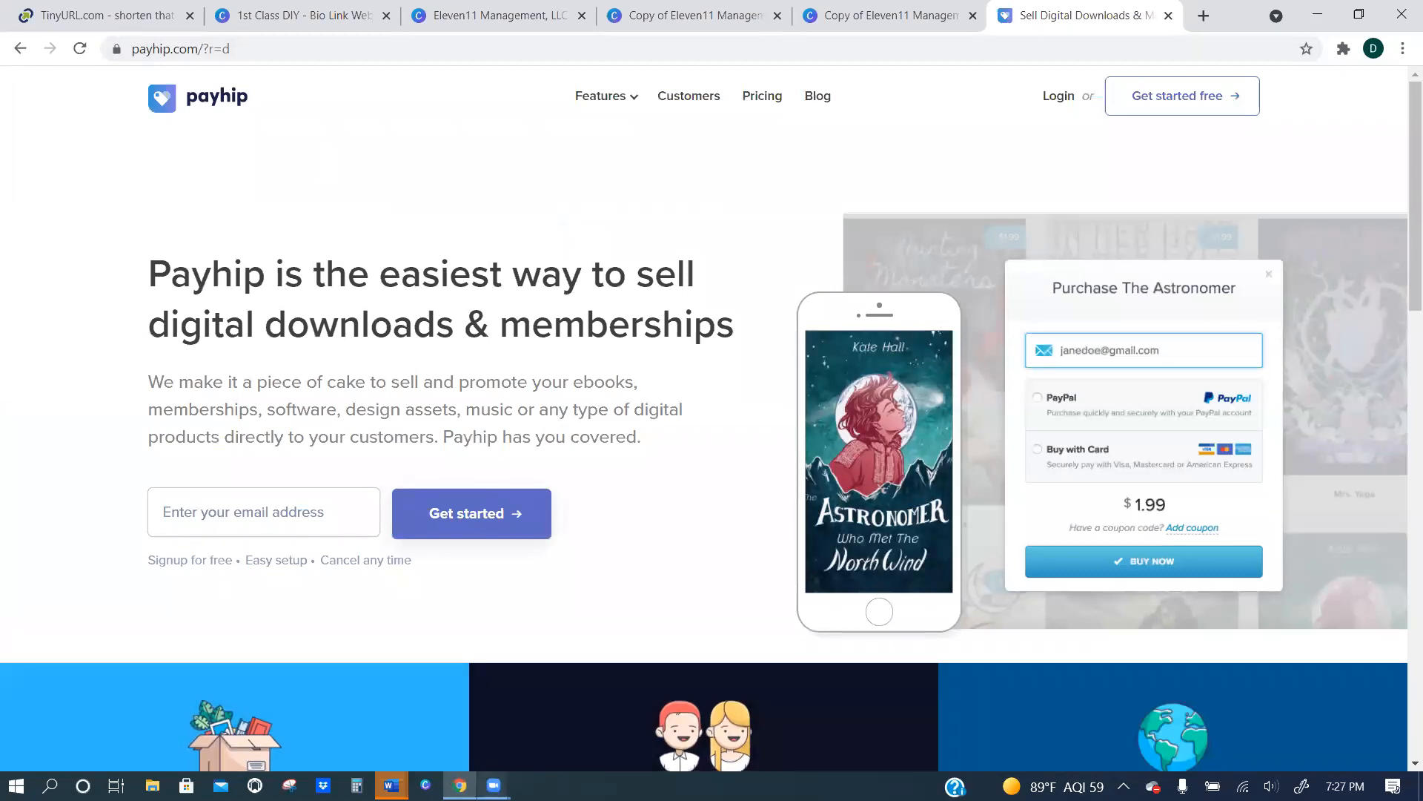
scroll(519, 482, down, 3)
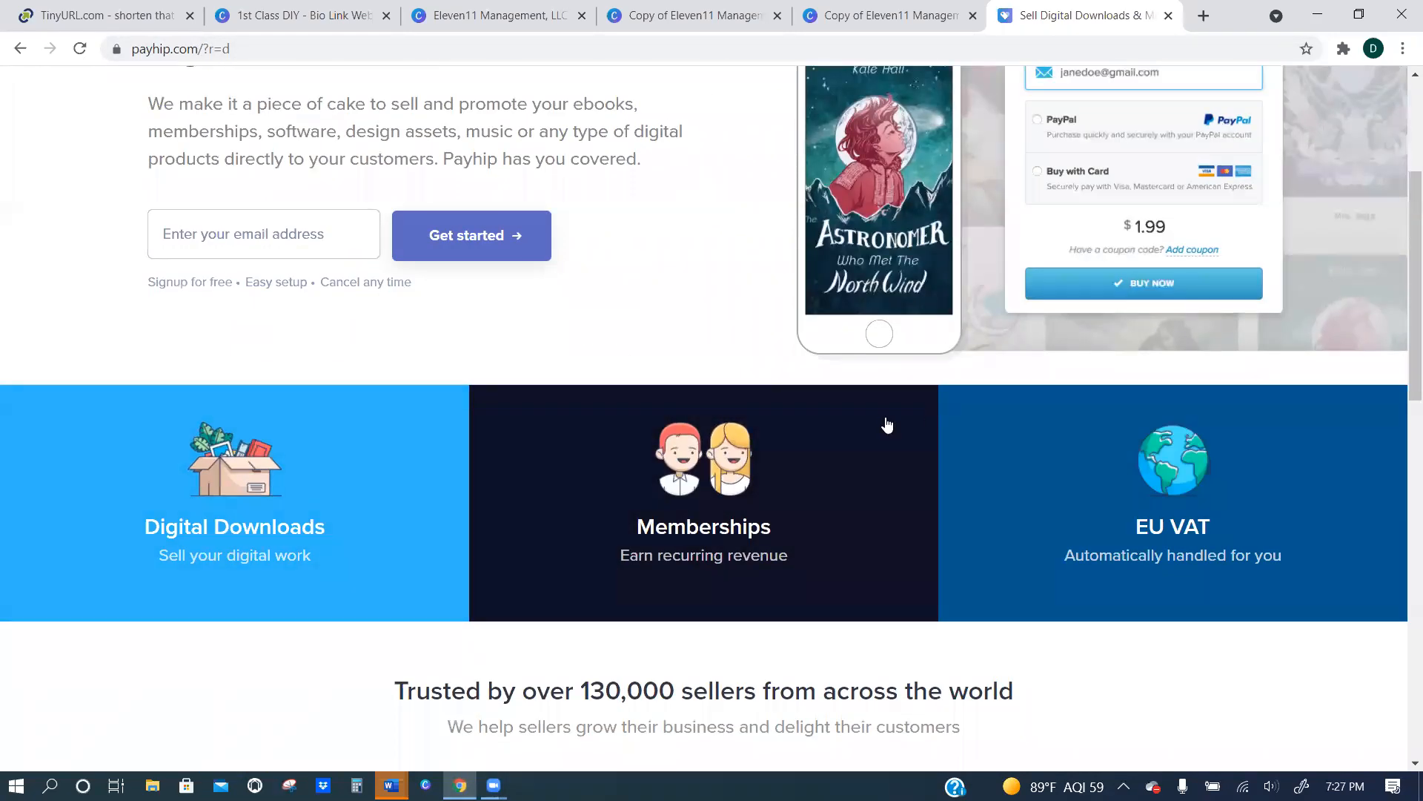
click(493, 785)
click(602, 720)
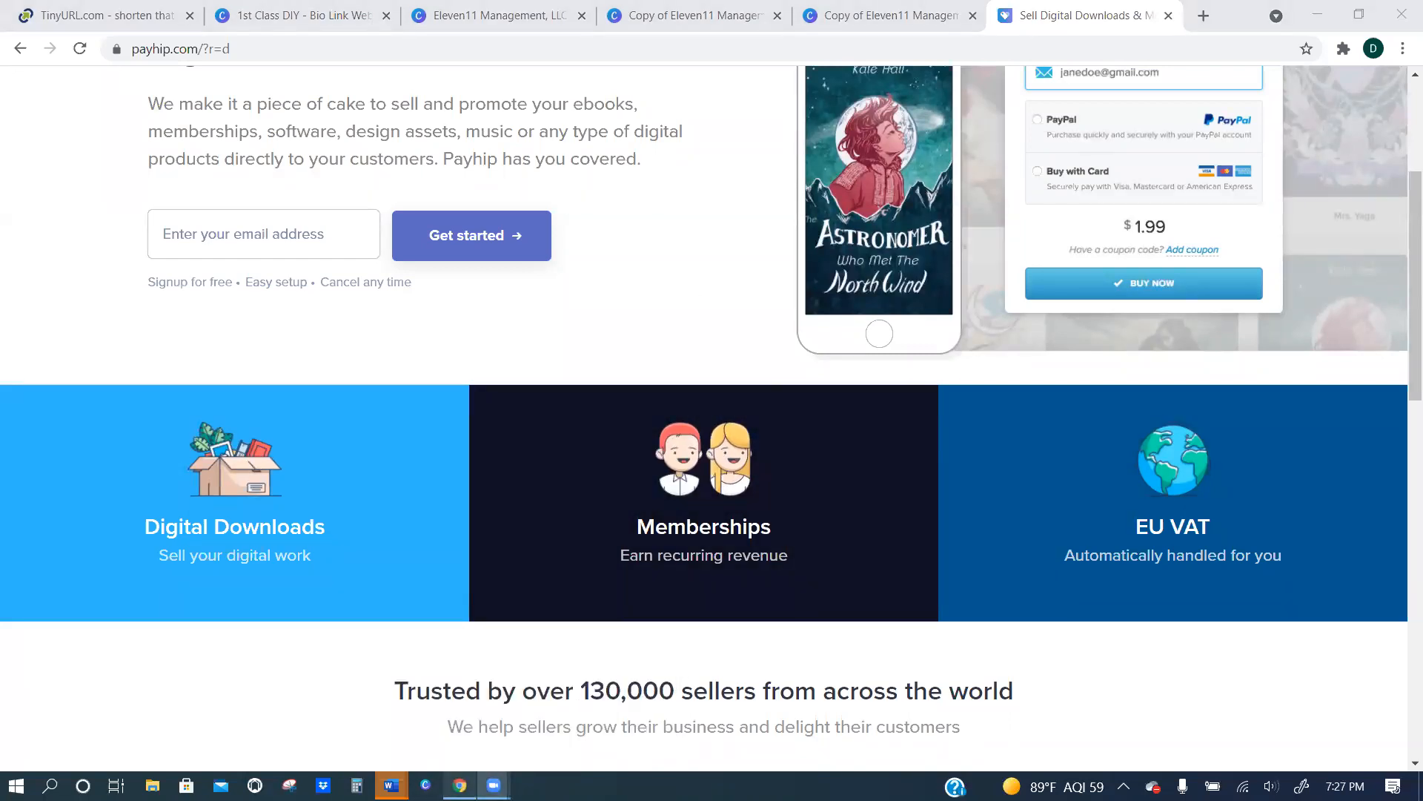
click(460, 785)
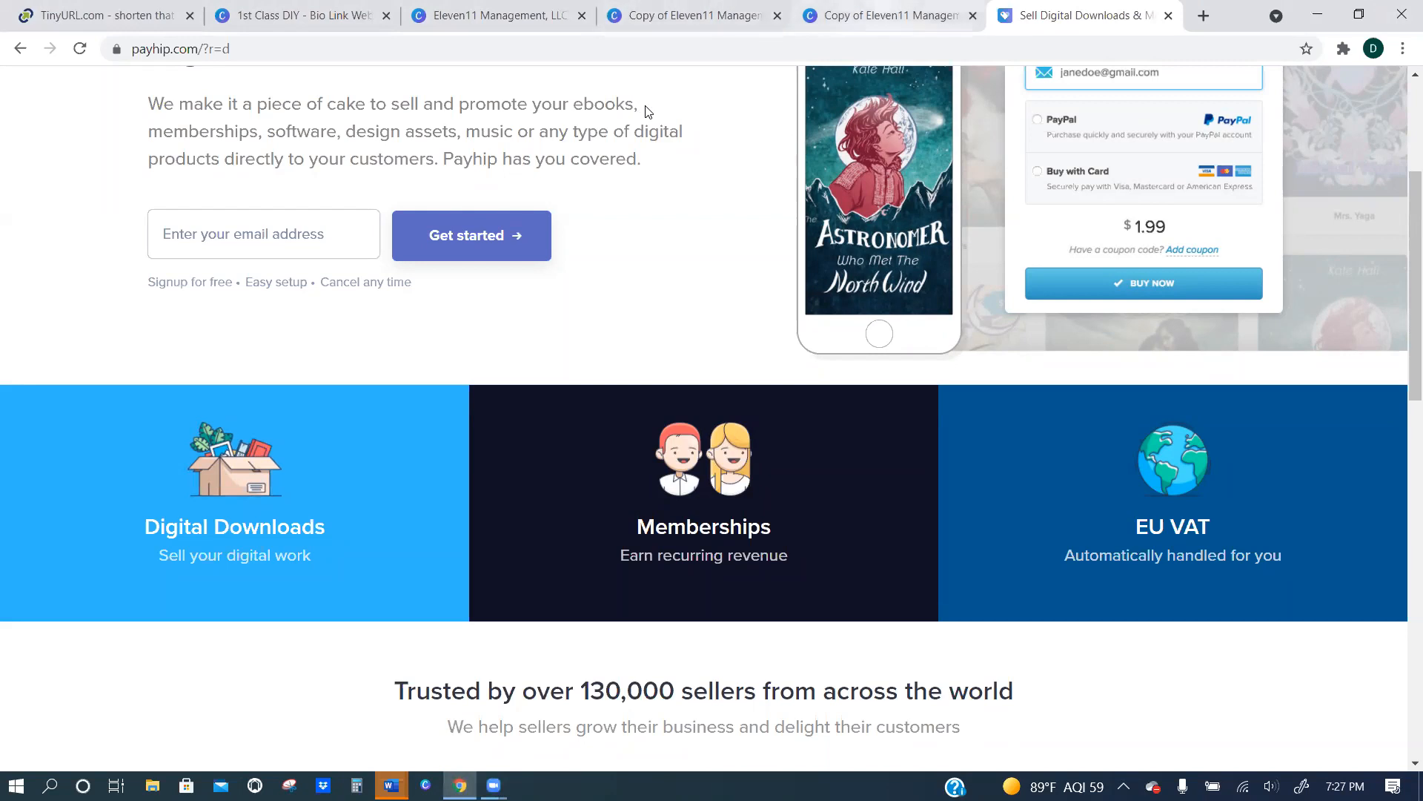
key(ctrl+shift+Tab)
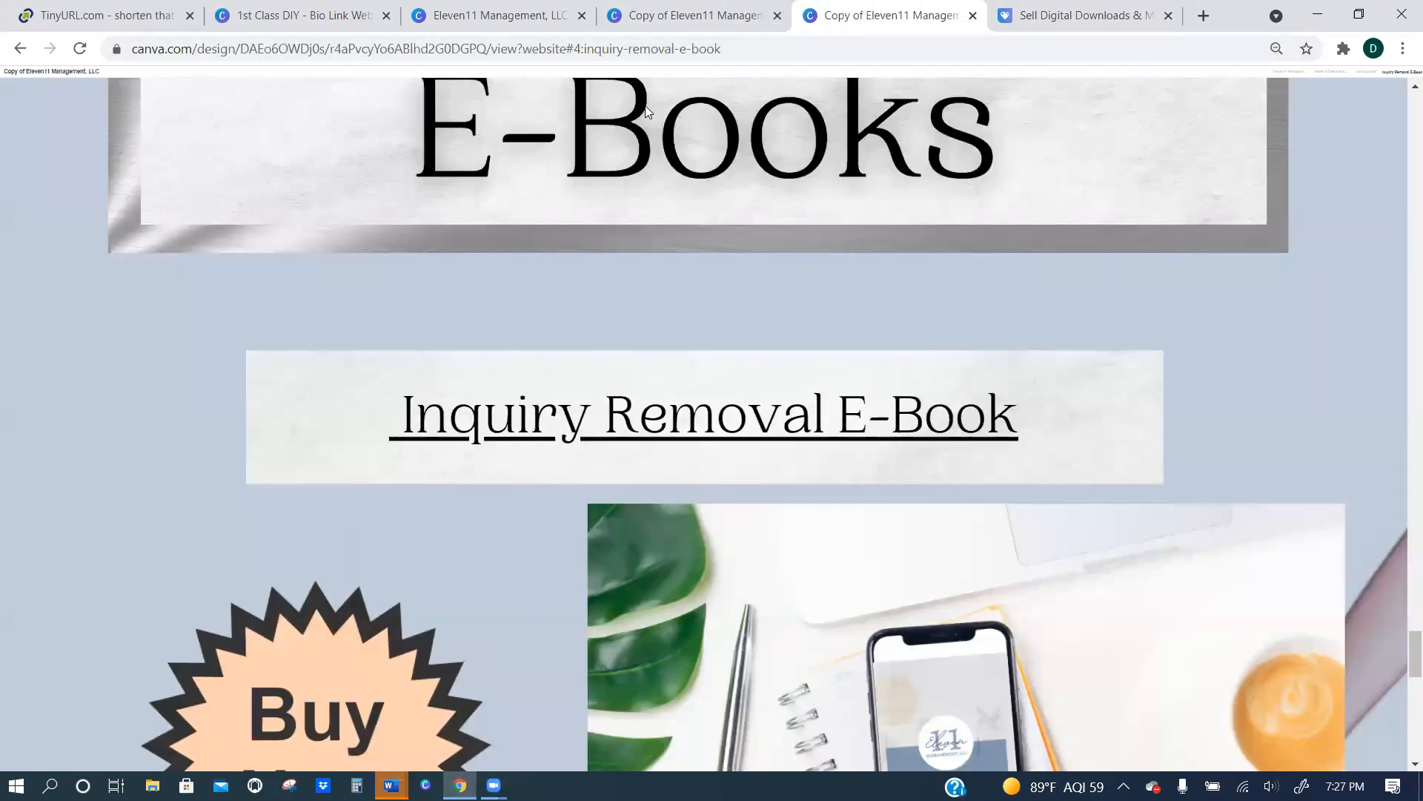
click(649, 113)
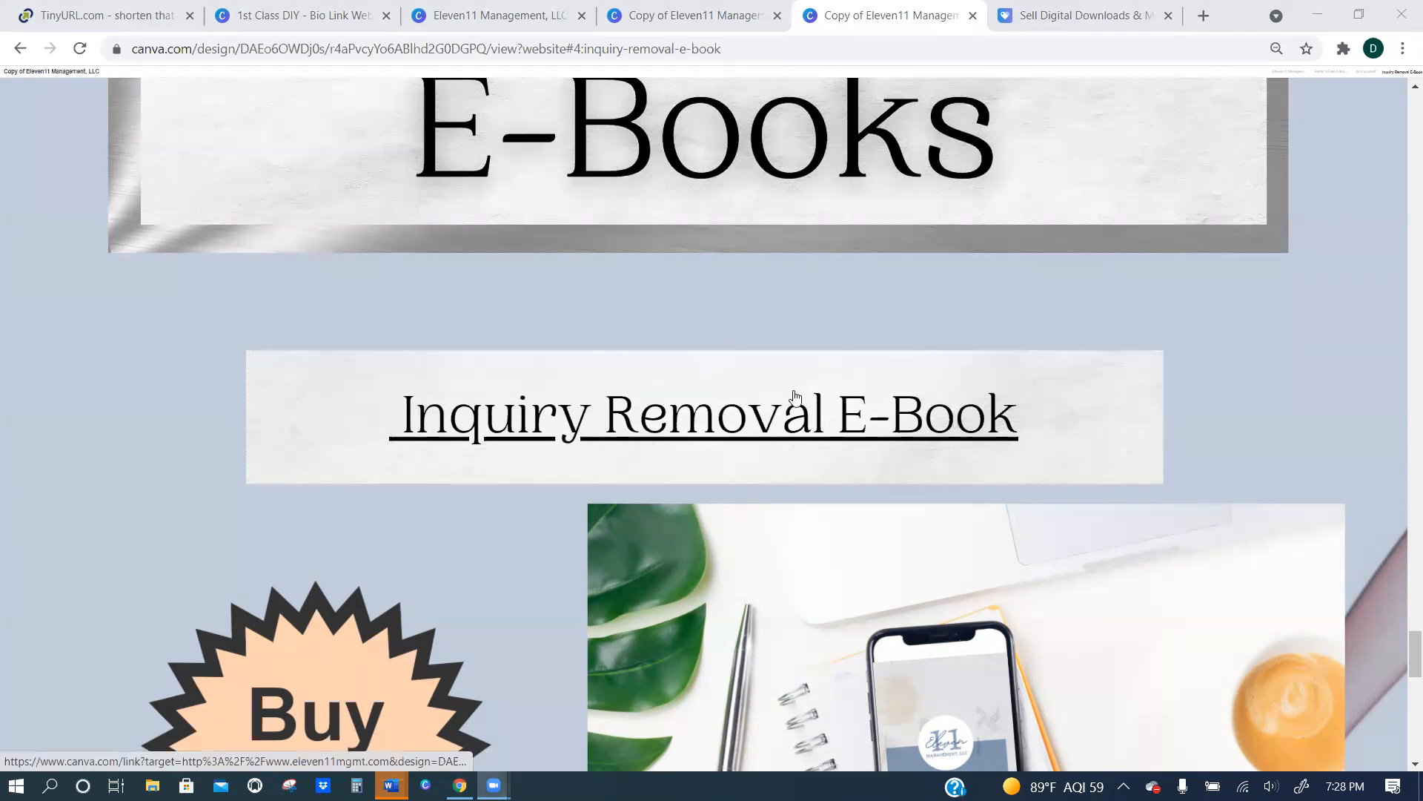
Copy the link attached to the White-Label Templates cover in the 1st Class DIY bio link design and open it in a new browser tab.
click(352, 17)
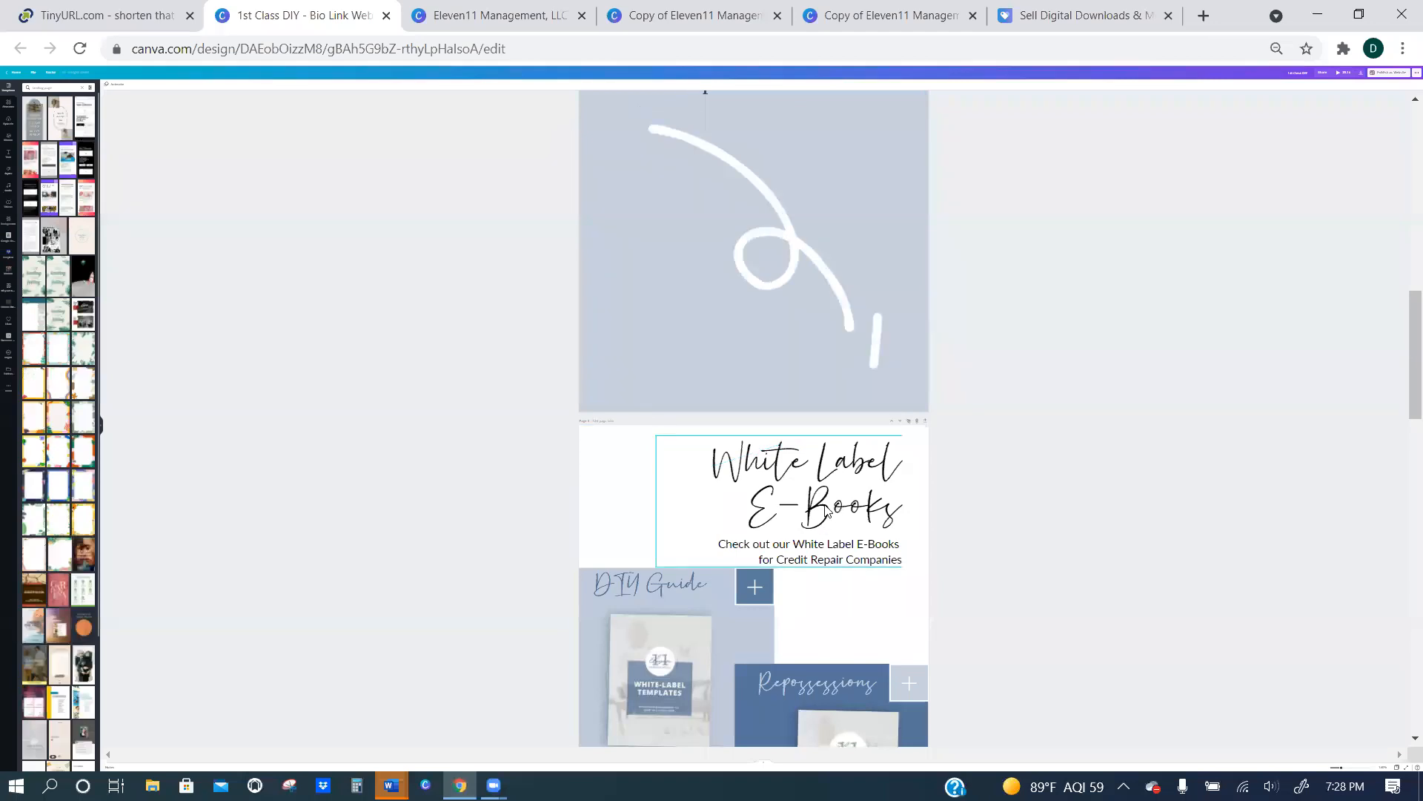
scroll(662, 450, down, 4)
click(662, 450)
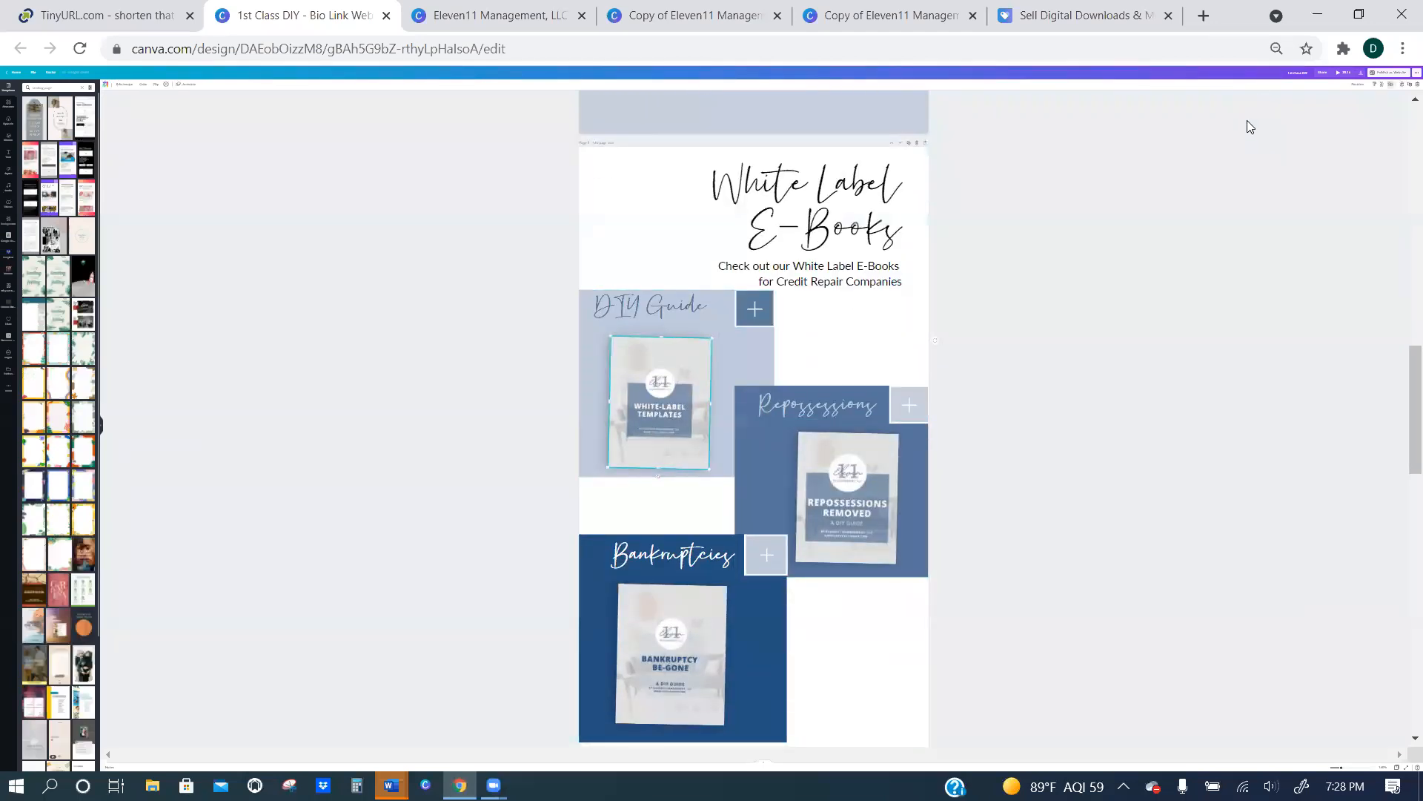
key(ctrl+plus)
key(ctrl+plus)
key(ctrl+plus)
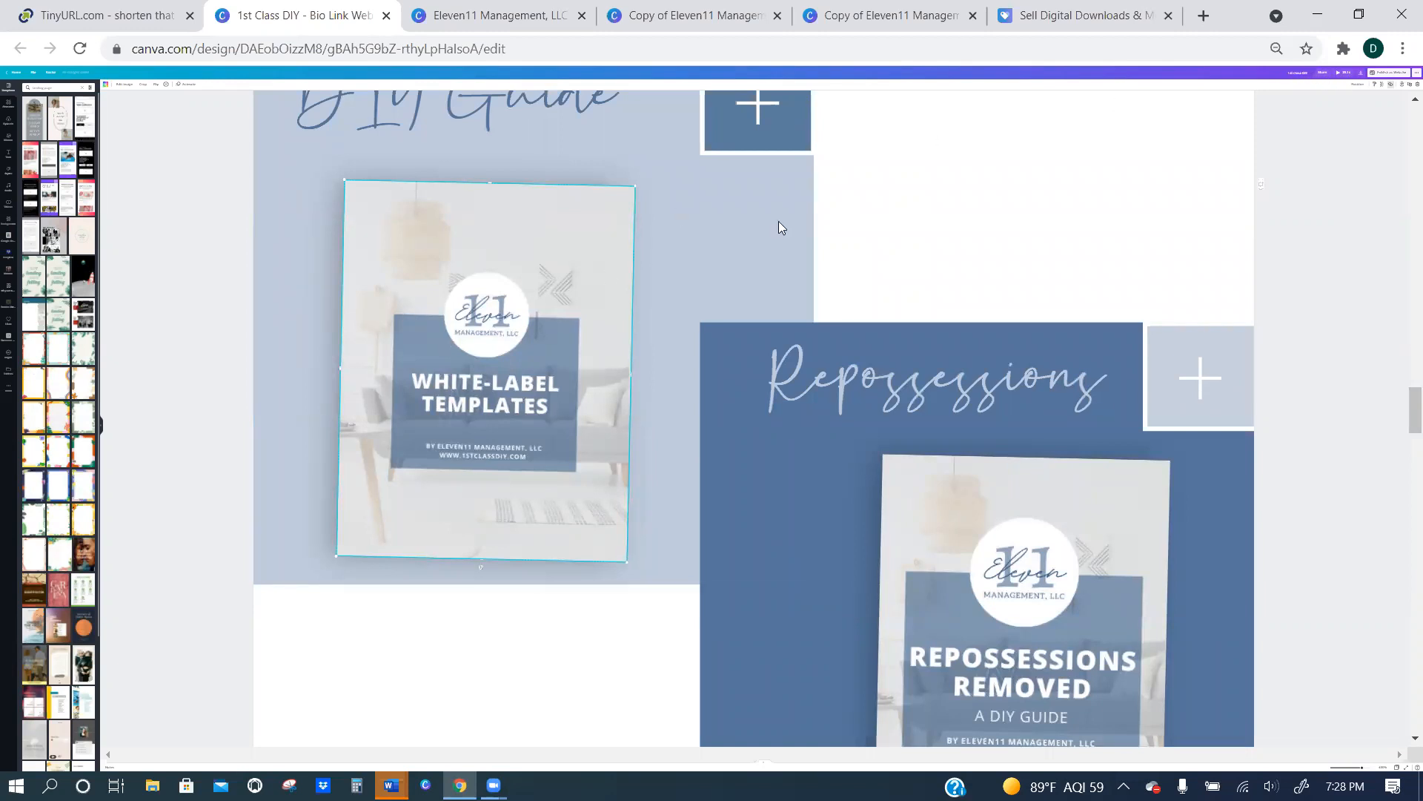
click(1391, 85)
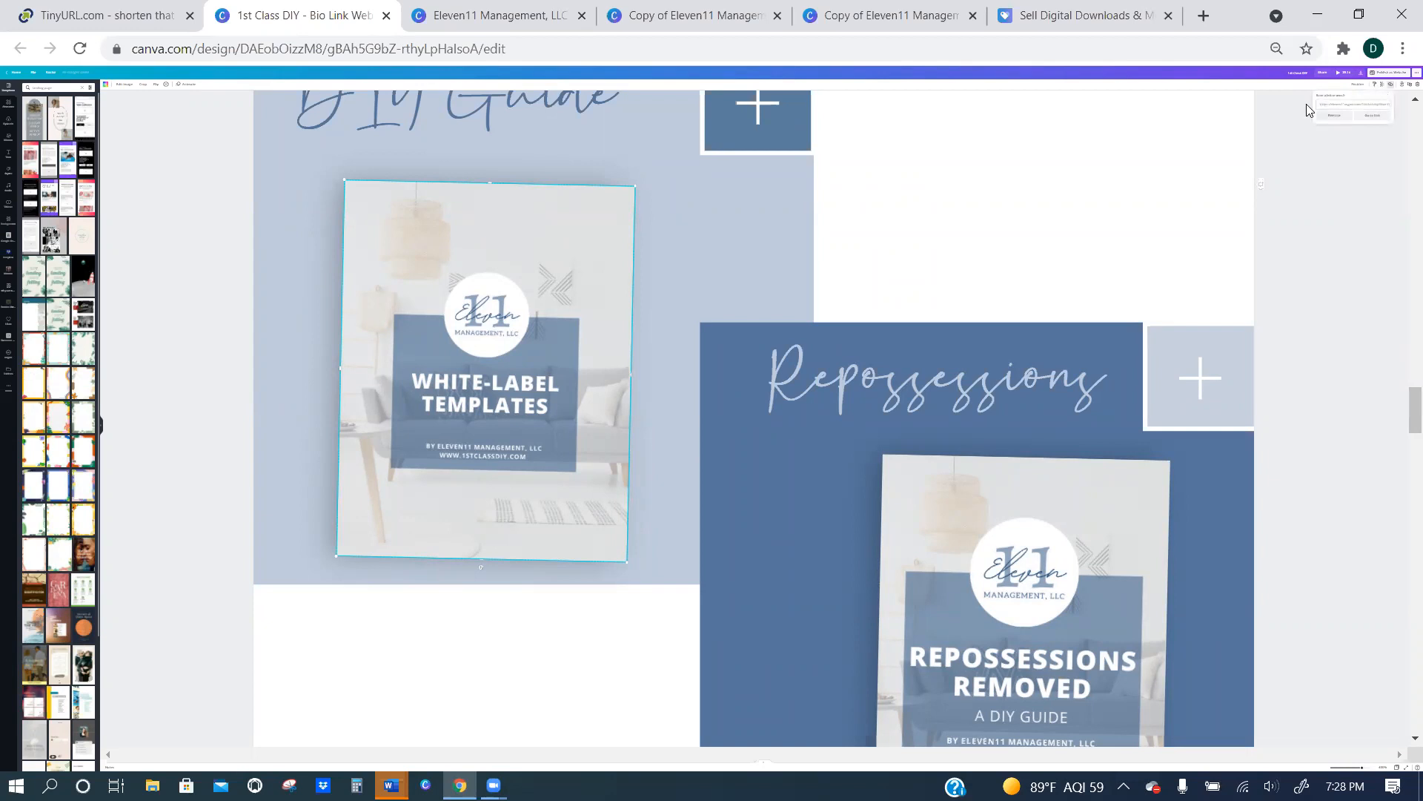
drag(1319, 104, 1403, 111)
key(ctrl+t)
text(https://eleven11mgmt.com/1stclassdiy/Give-Yourself-Credit-E-Book-Template-p381143862)
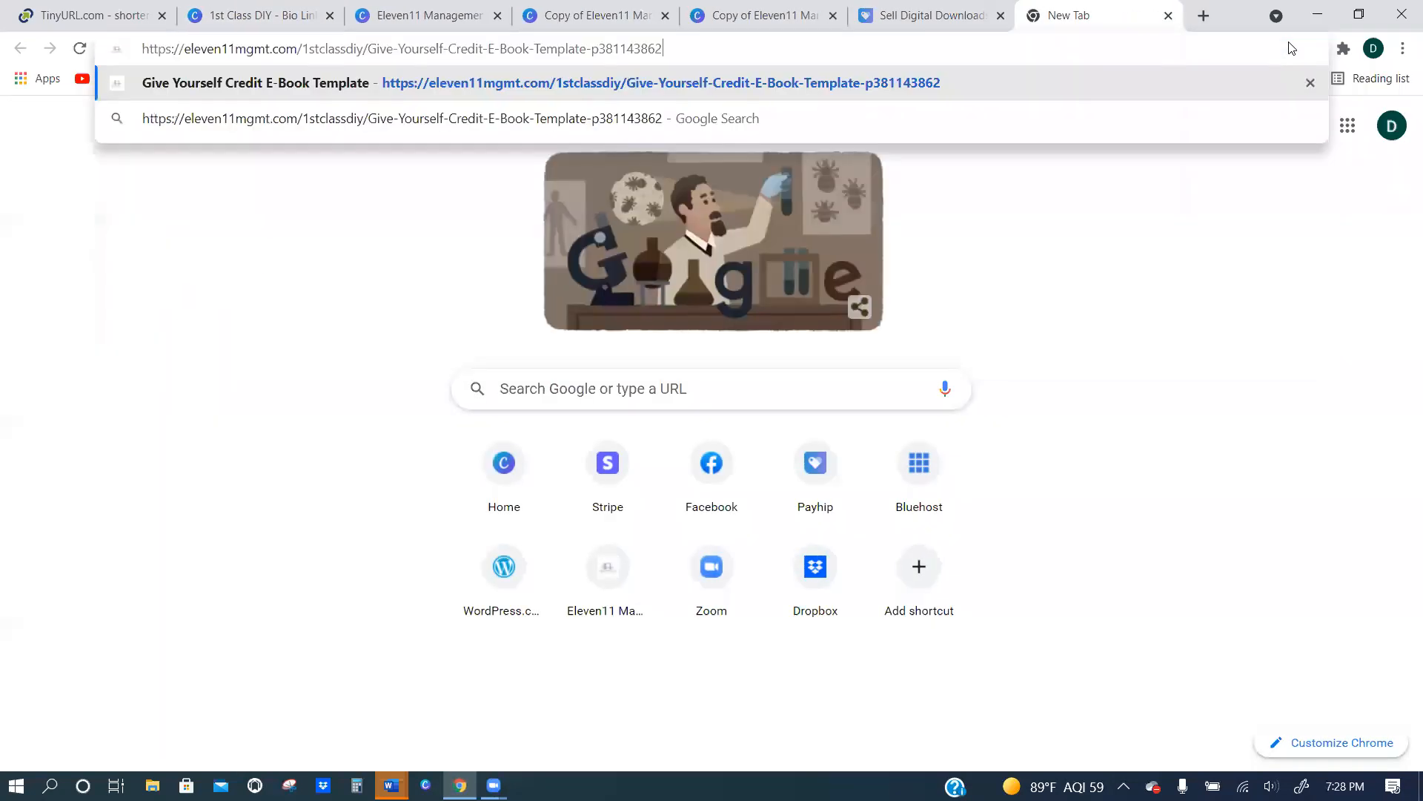
key(Return)
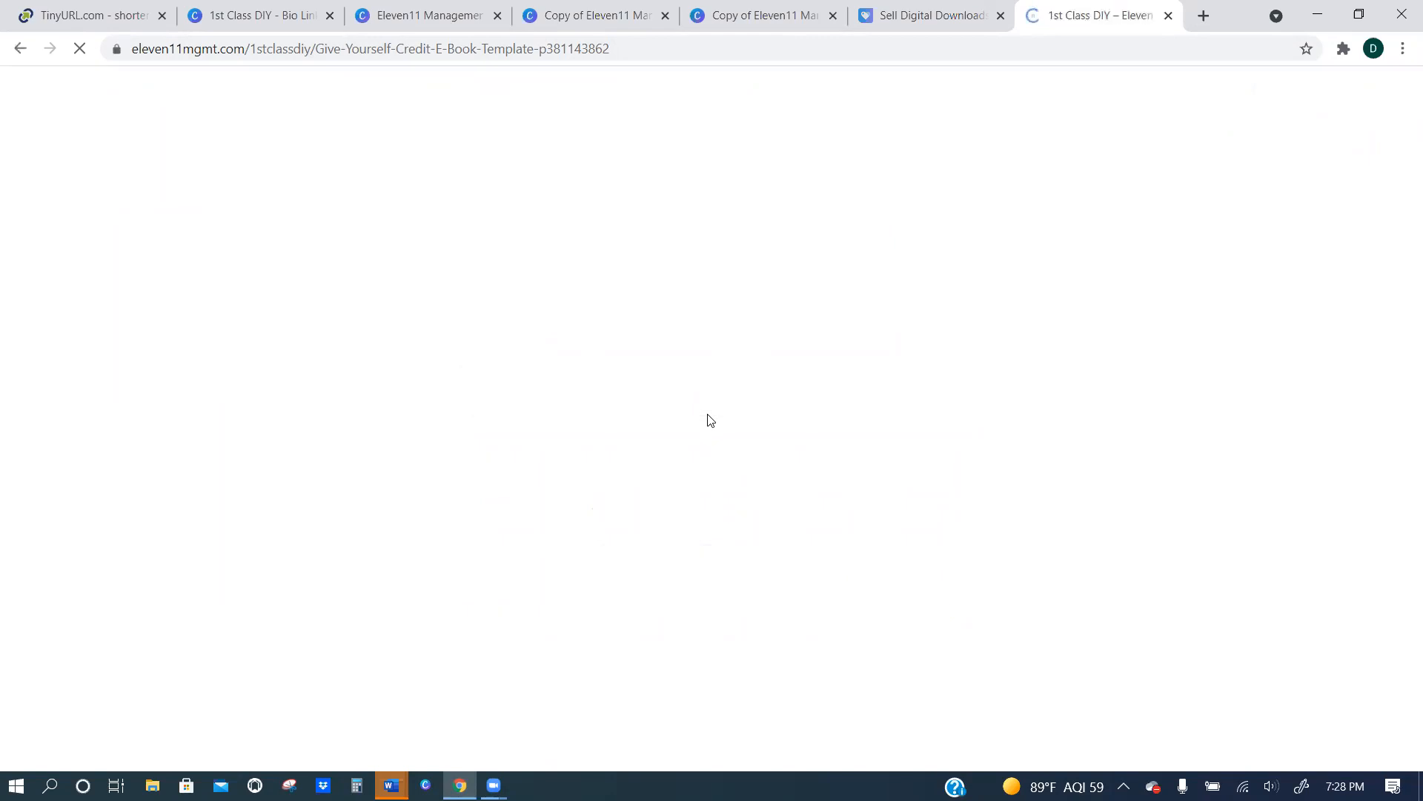
Look over the Give Yourself Credit E-Book Template product page and compare it with the DIY Guide section of the bio link design.
scroll(724, 414, down, 3)
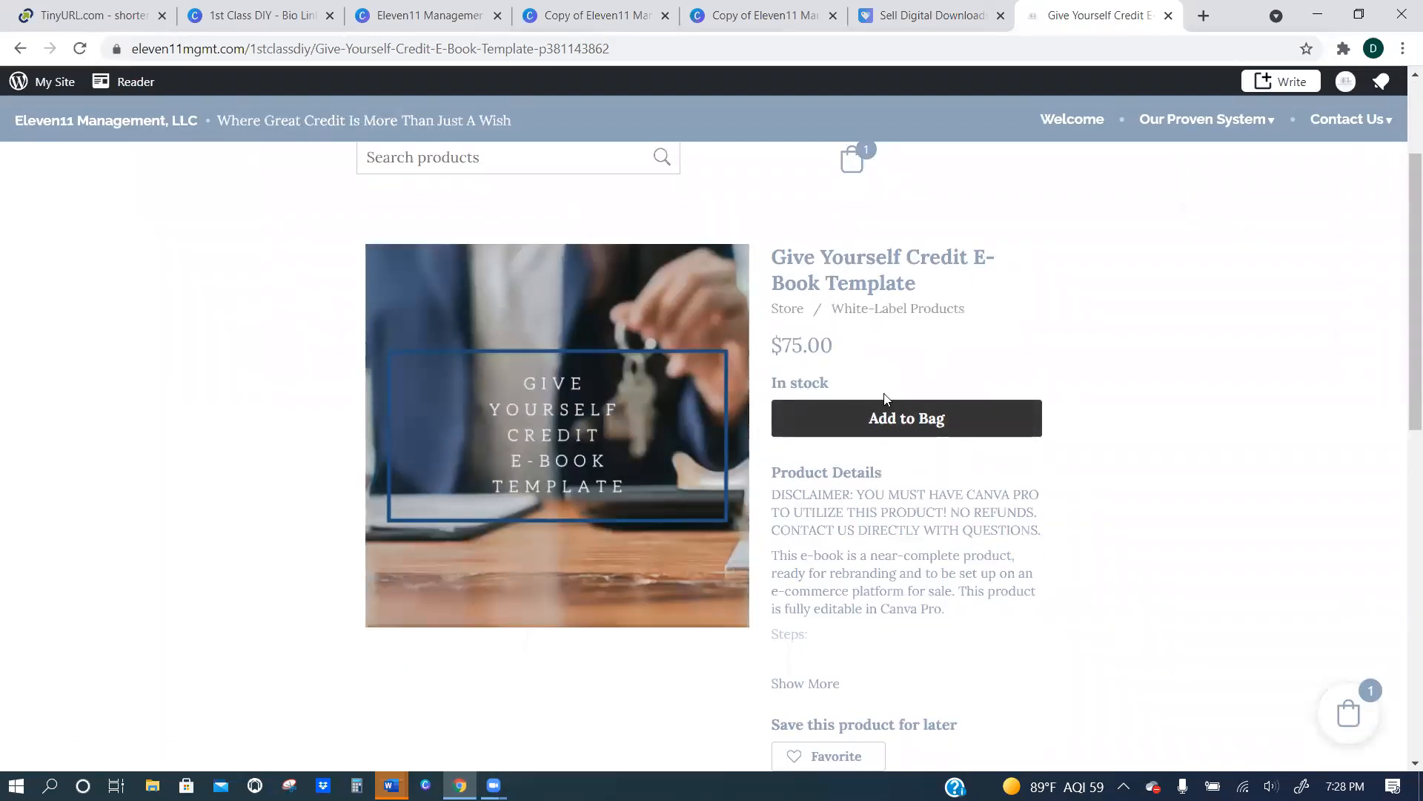
click(223, 17)
scroll(471, 351, up, 3)
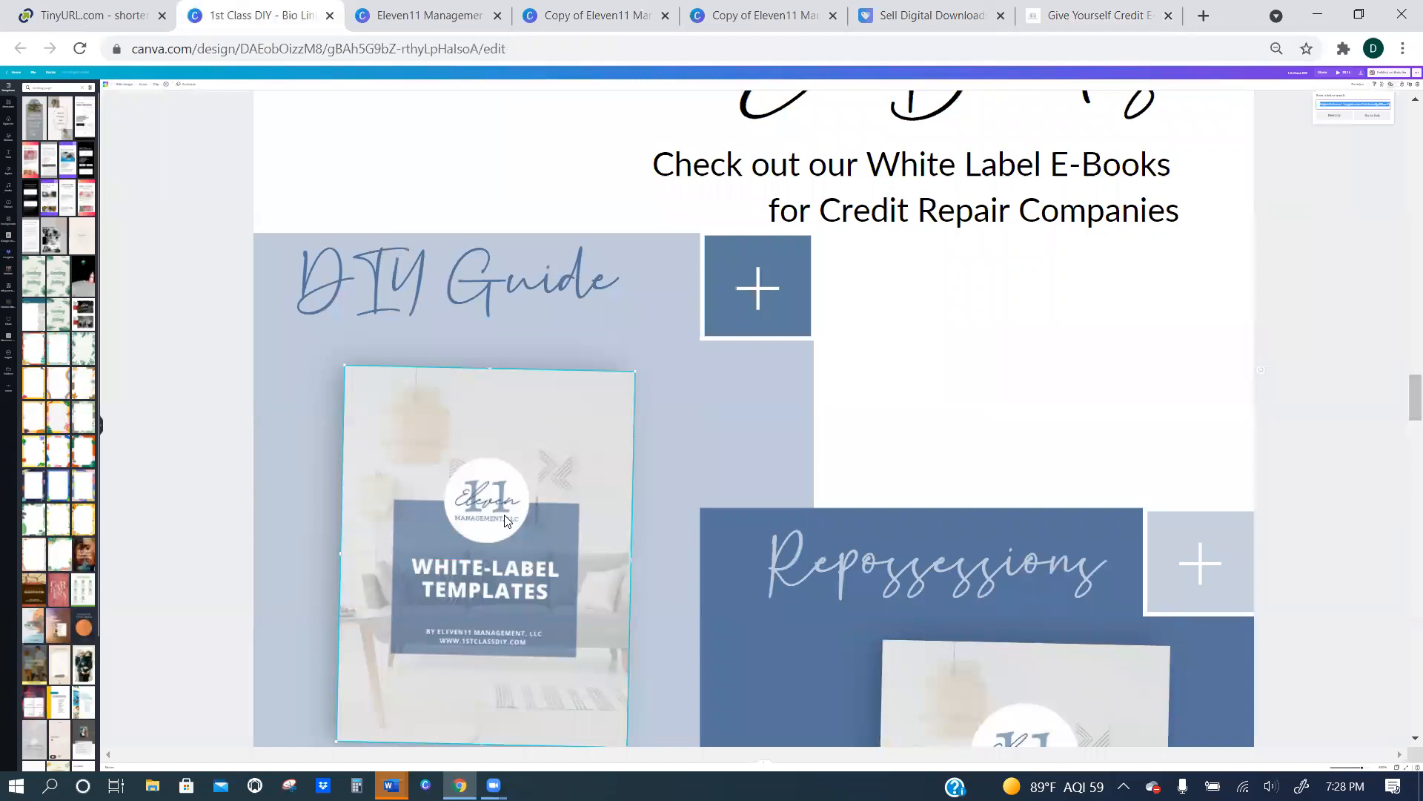
click(1084, 17)
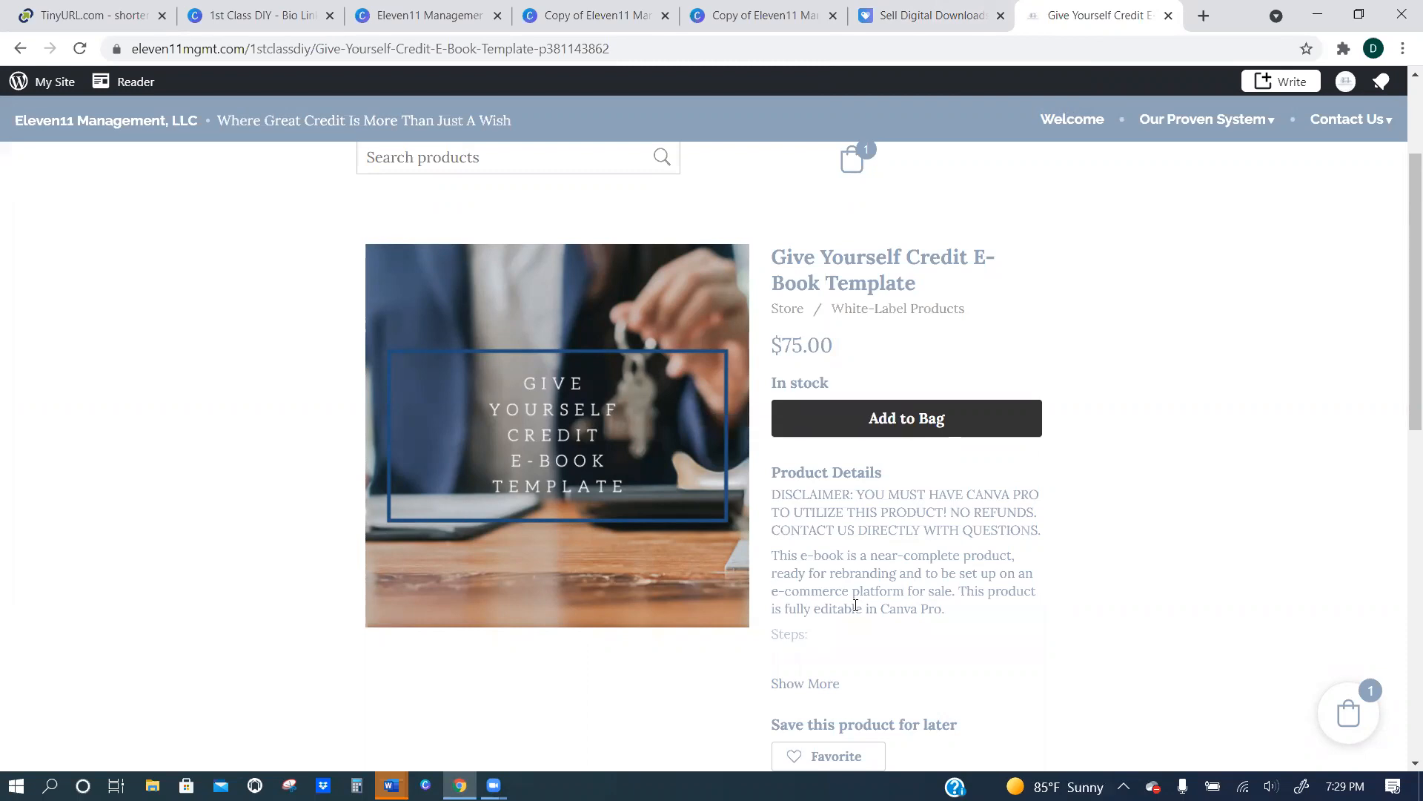
Go from the product page to the store's White-Label Products category and look through its templates.
click(788, 308)
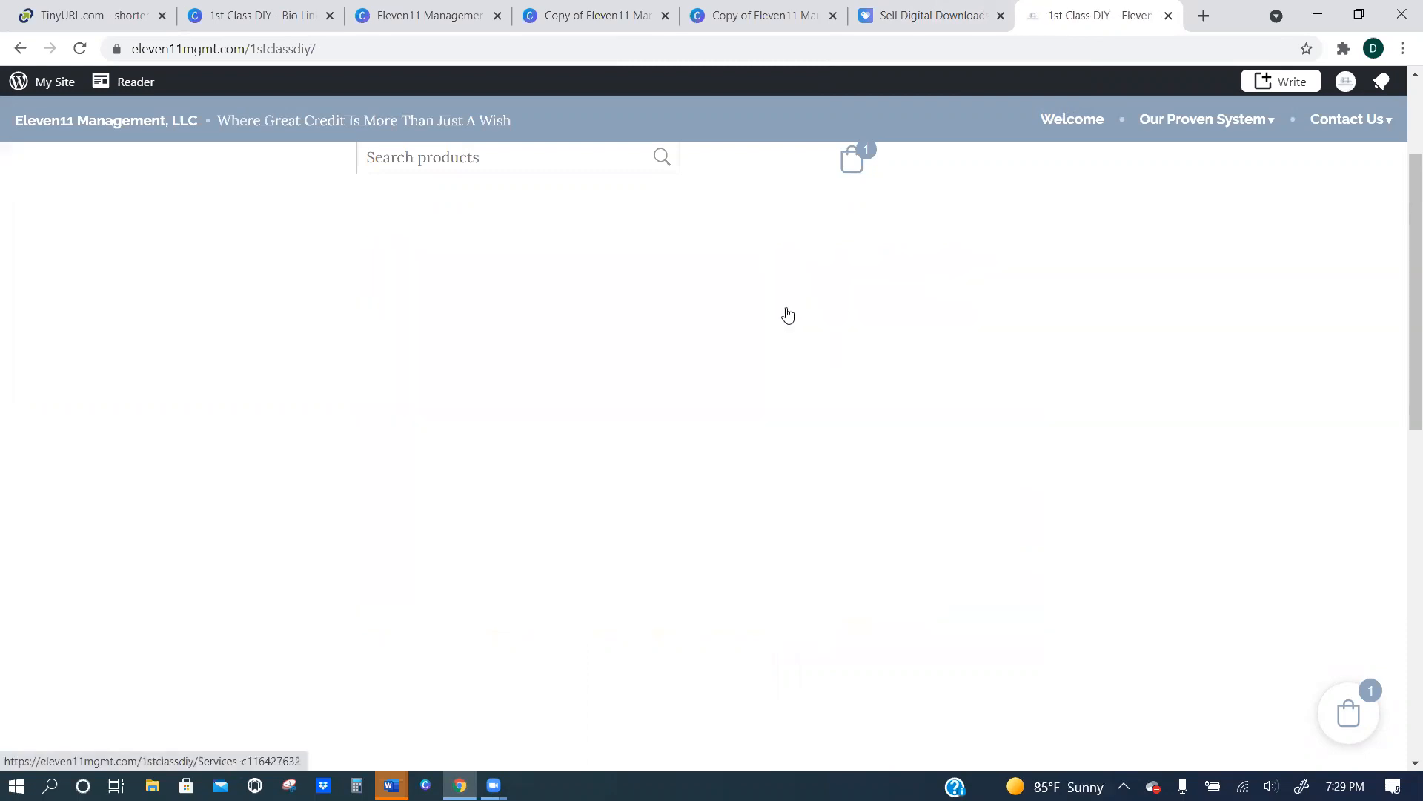
click(607, 349)
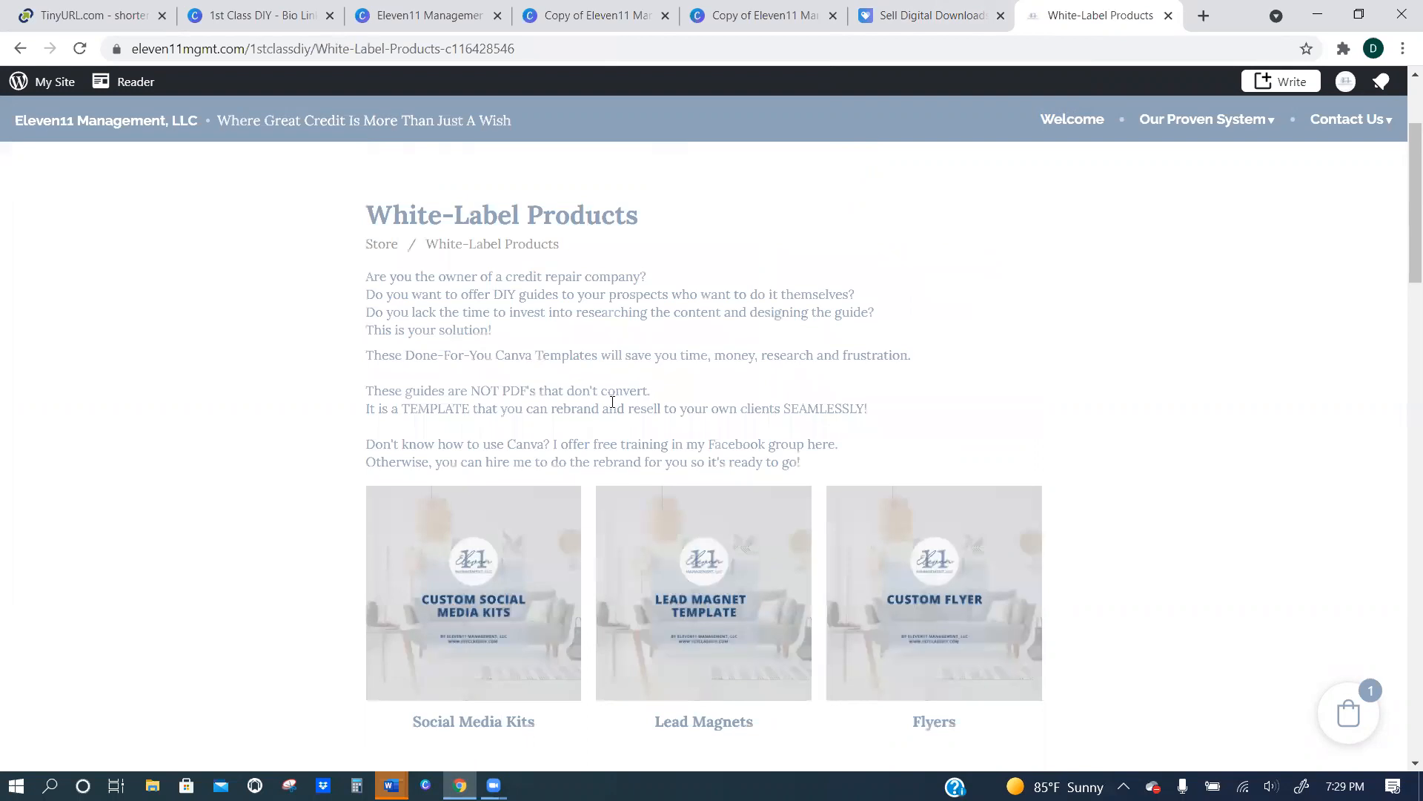
scroll(903, 522, down, 5)
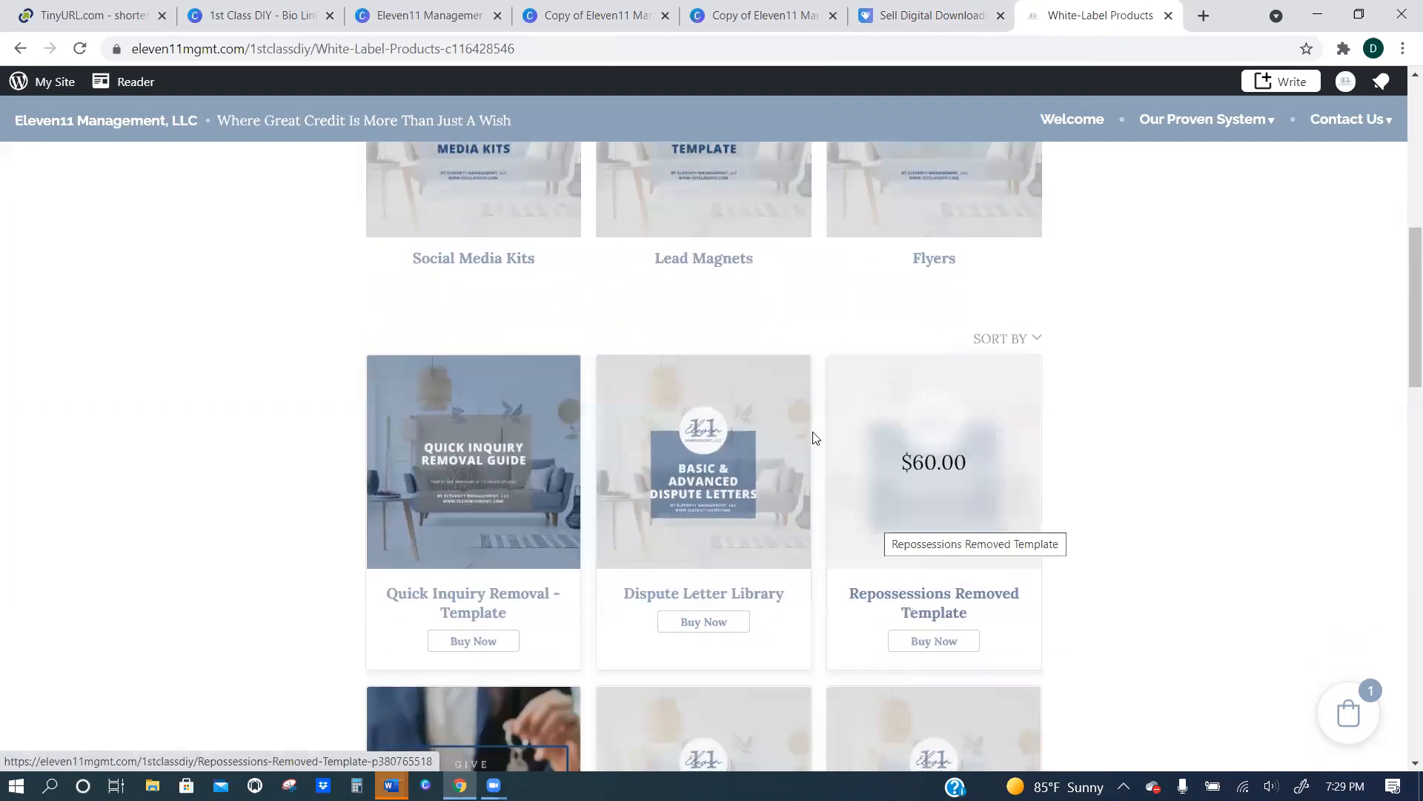
Review the 1st Class DIY bio link design, from the Repossessions and Bankruptcies e-books back to the Shop Now and Free Training links.
click(239, 15)
scroll(791, 473, down, 5)
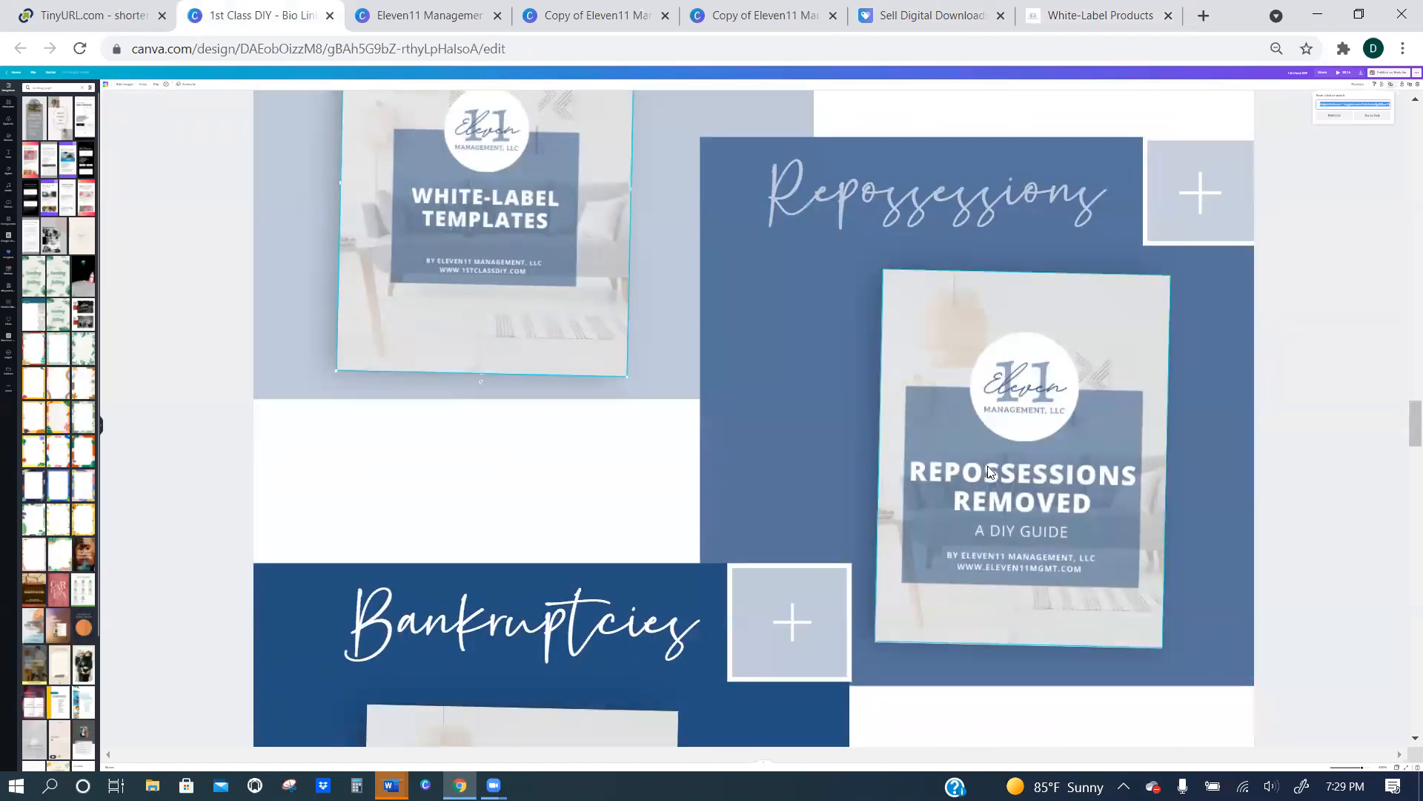
scroll(1020, 415, down, 1)
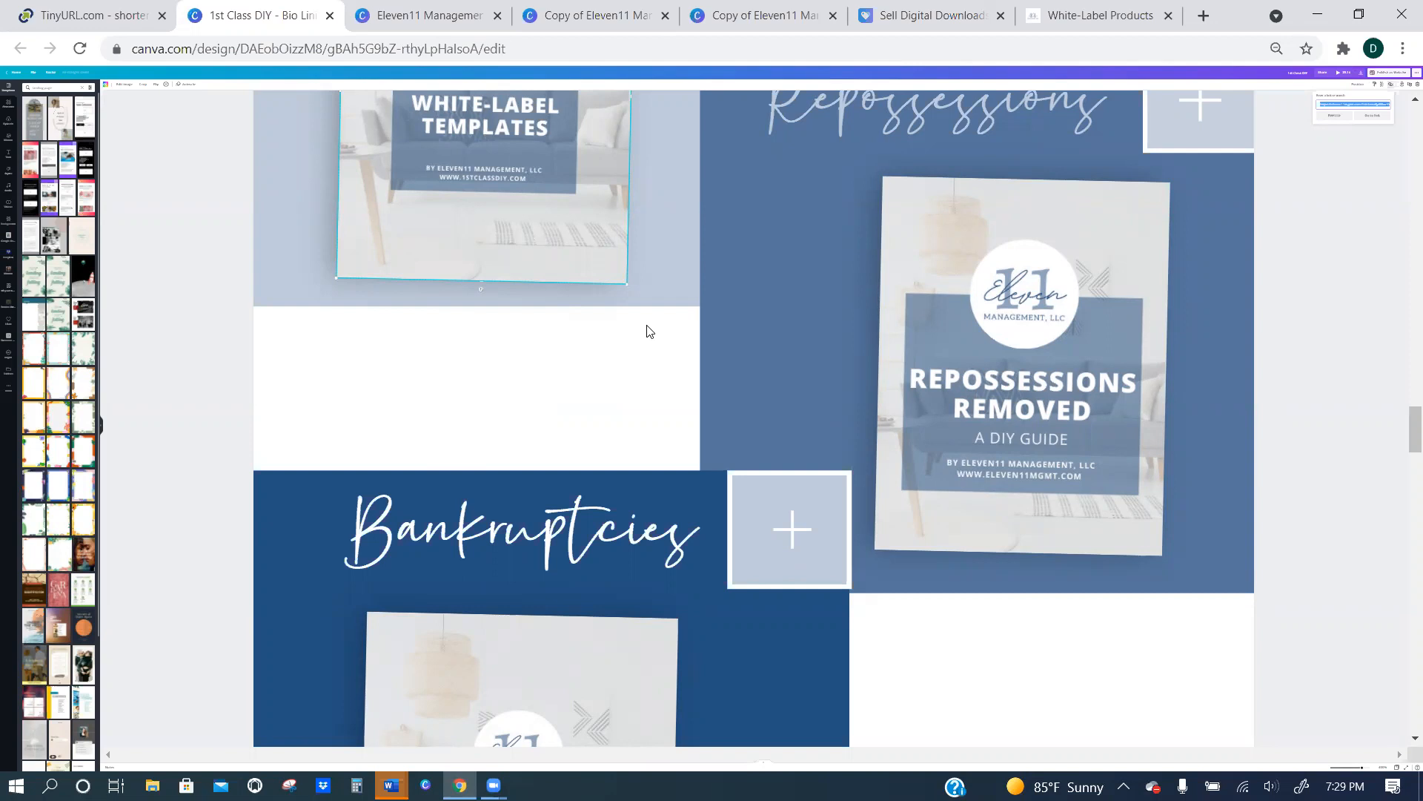
scroll(577, 361, up, 4)
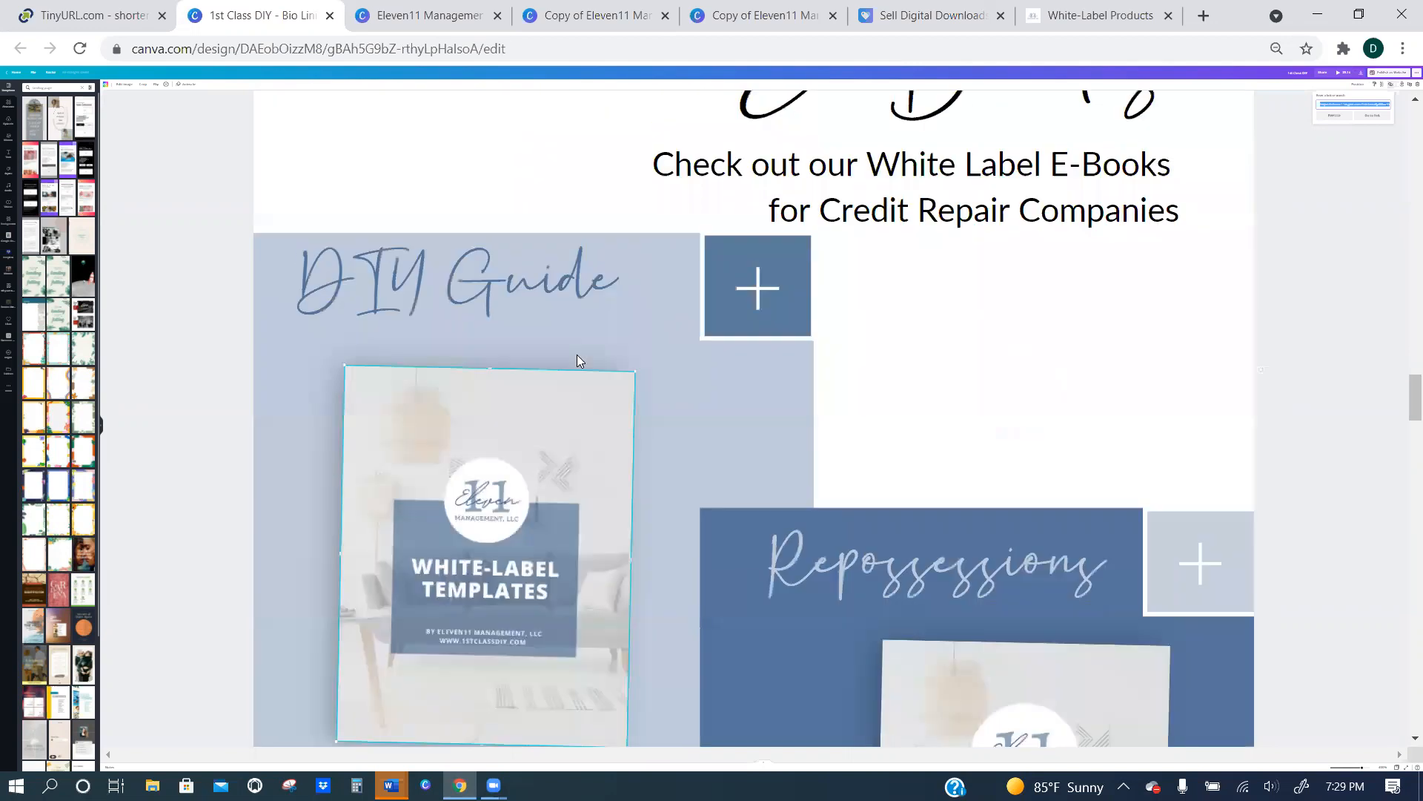
scroll(577, 361, up, 20)
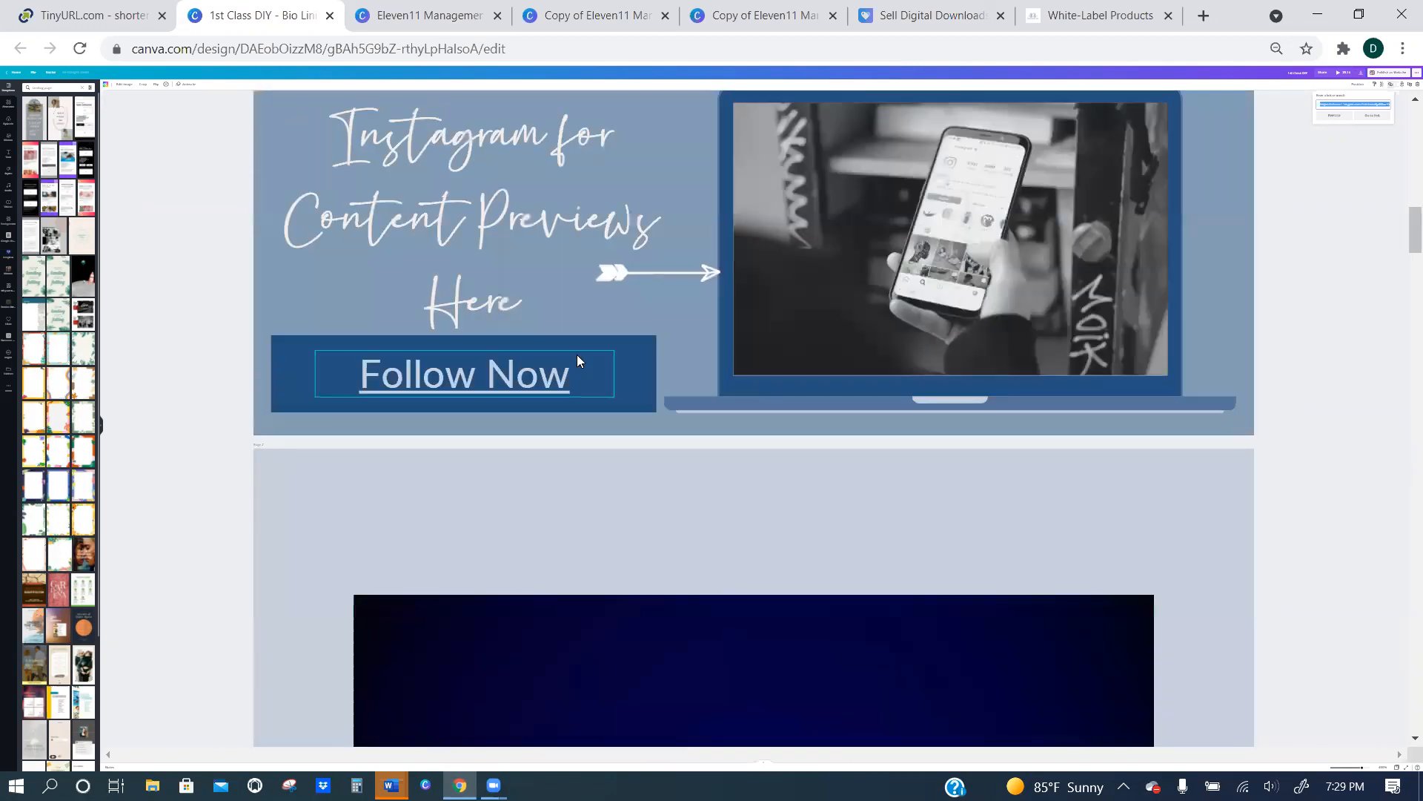
scroll(579, 361, up, 15)
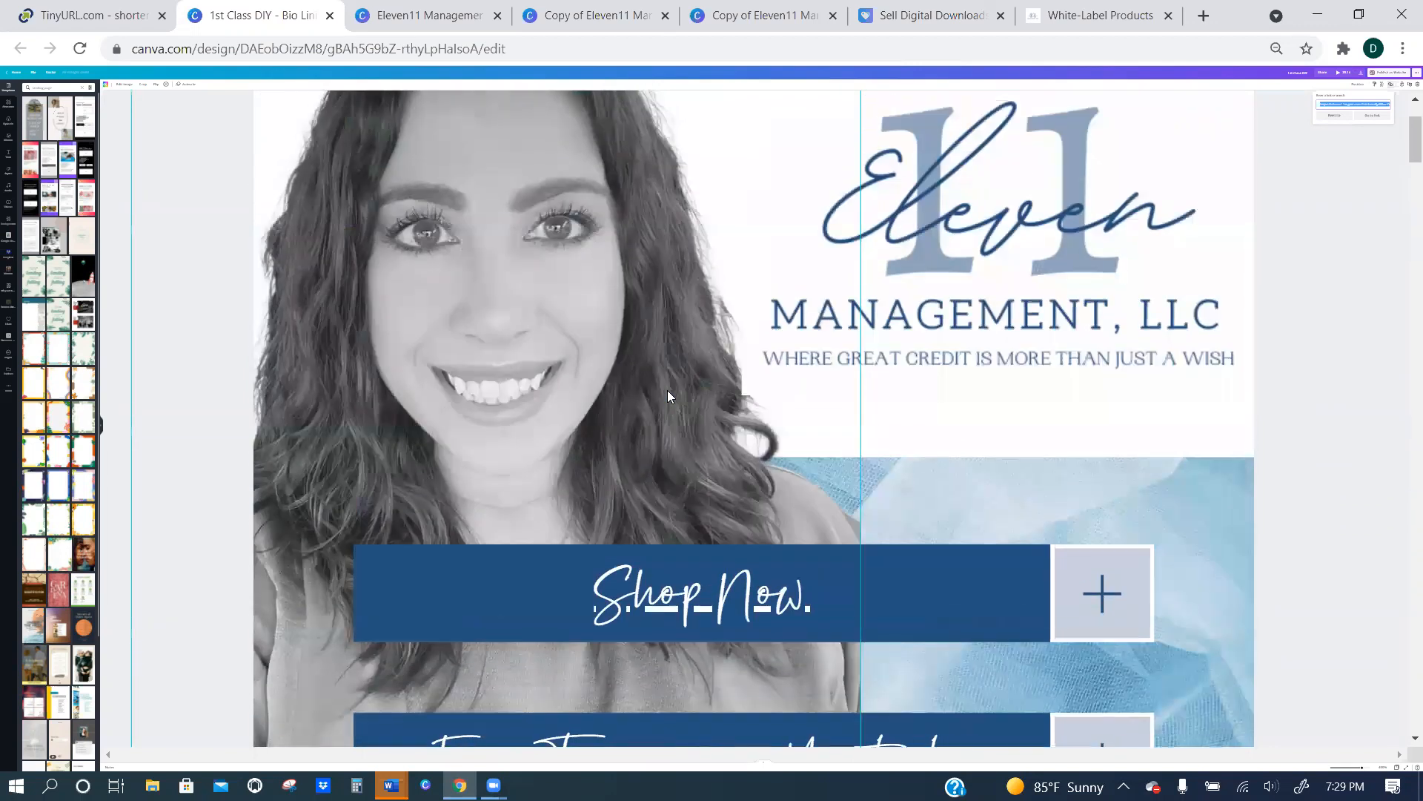
scroll(671, 386, down, 3)
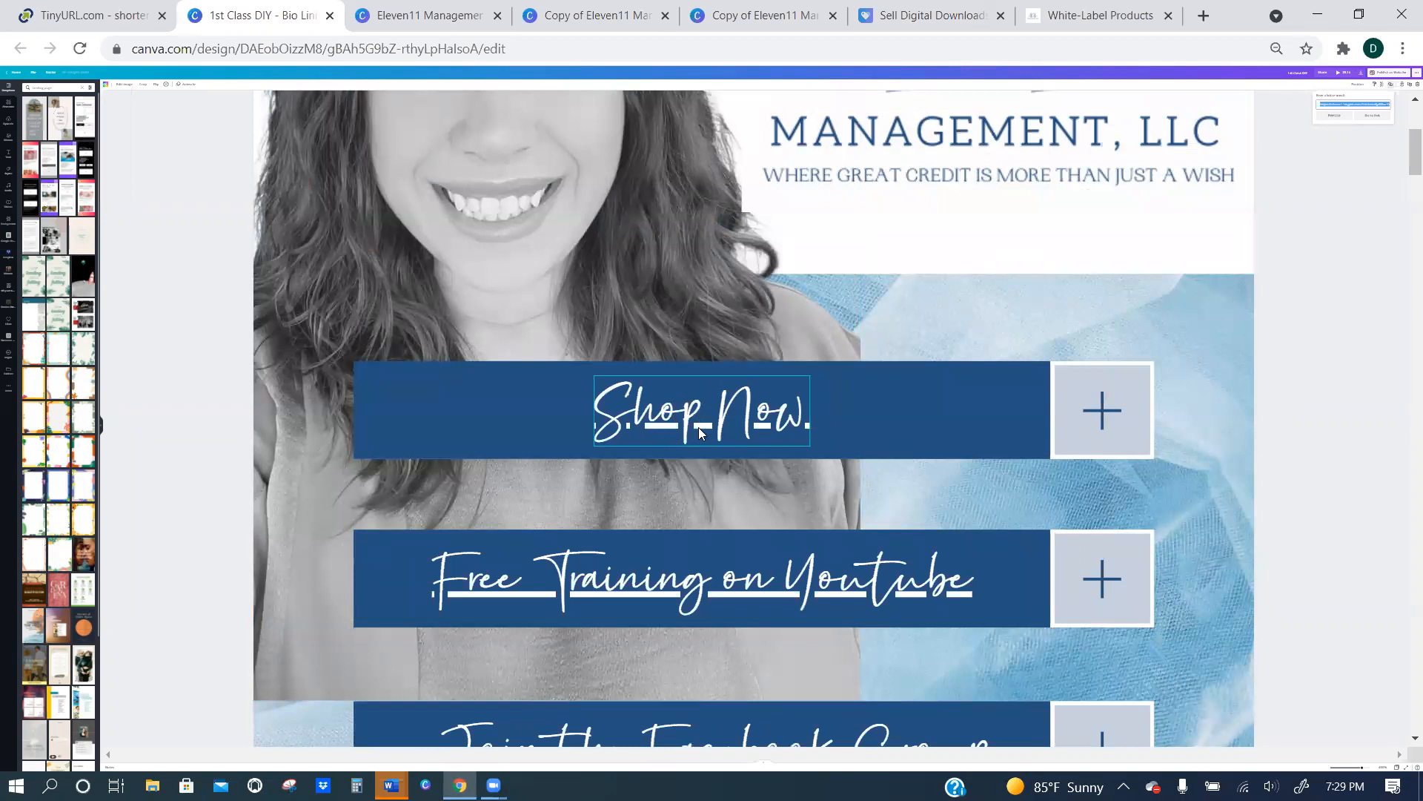
scroll(742, 408, up, 3)
scroll(726, 433, down, 4)
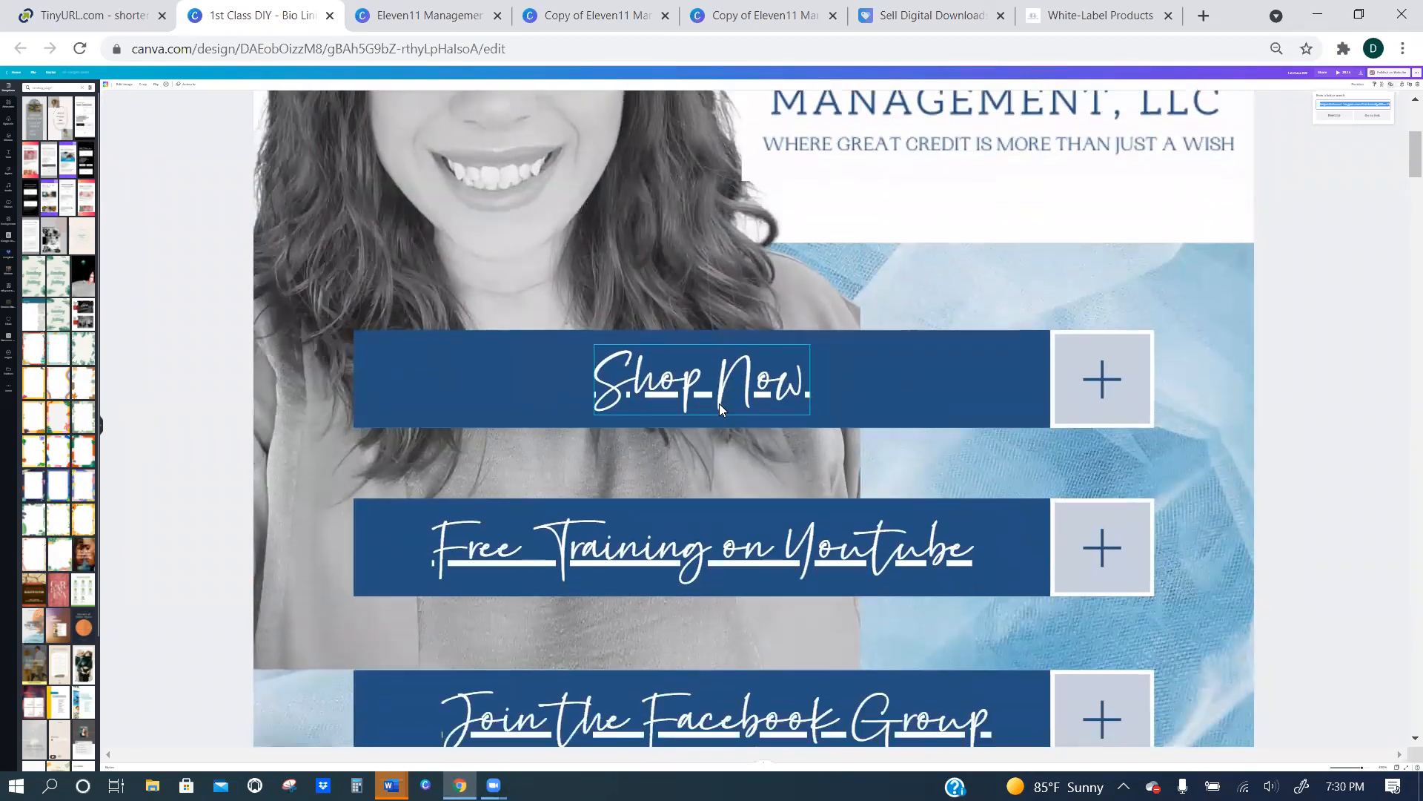
scroll(734, 370, down, 4)
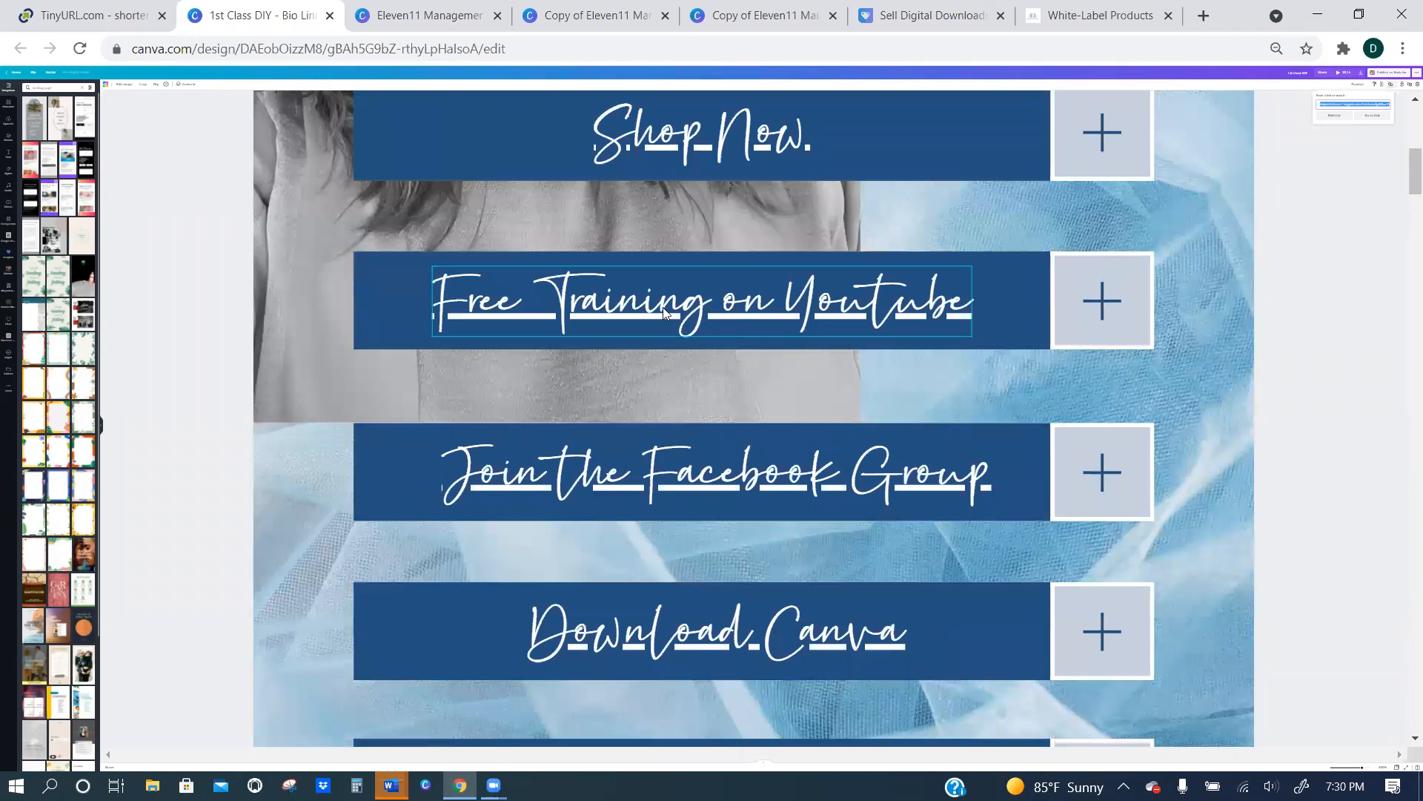
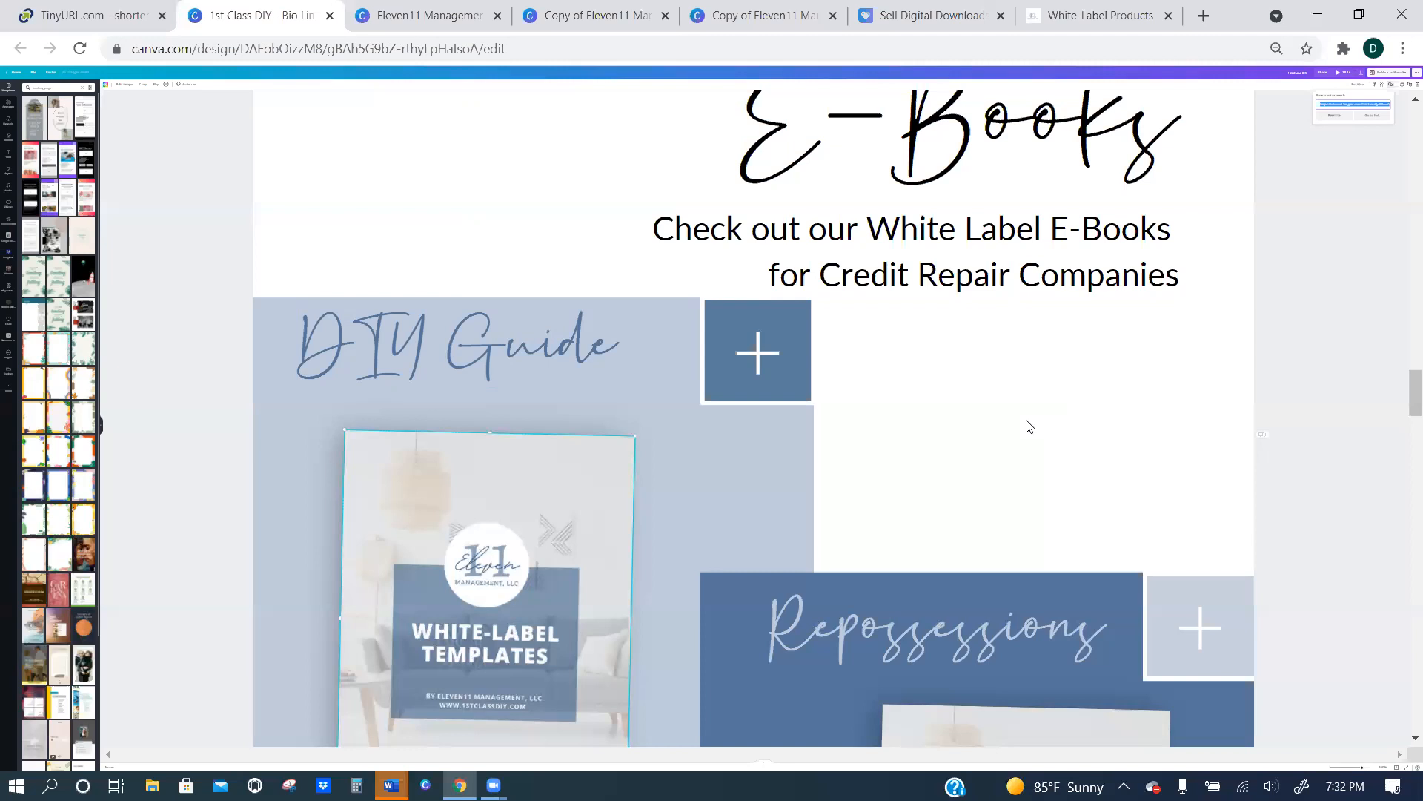
Review the link buttons in the 1st Class DIY bio link design, followed by the do-it-yourself section of the copied Eleven11 Management design.
scroll(890, 397, up, 15)
scroll(862, 371, up, 10)
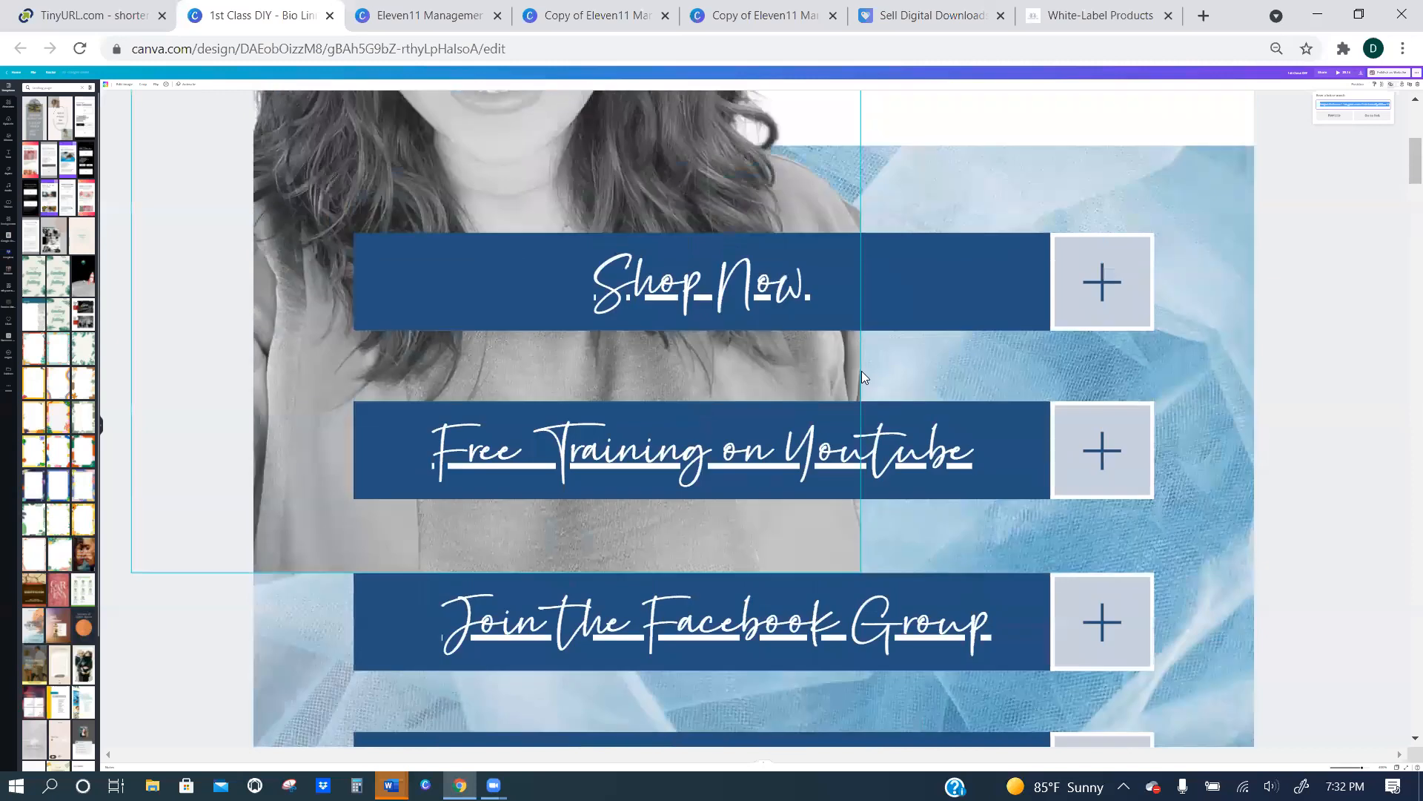
scroll(711, 548, down, 4)
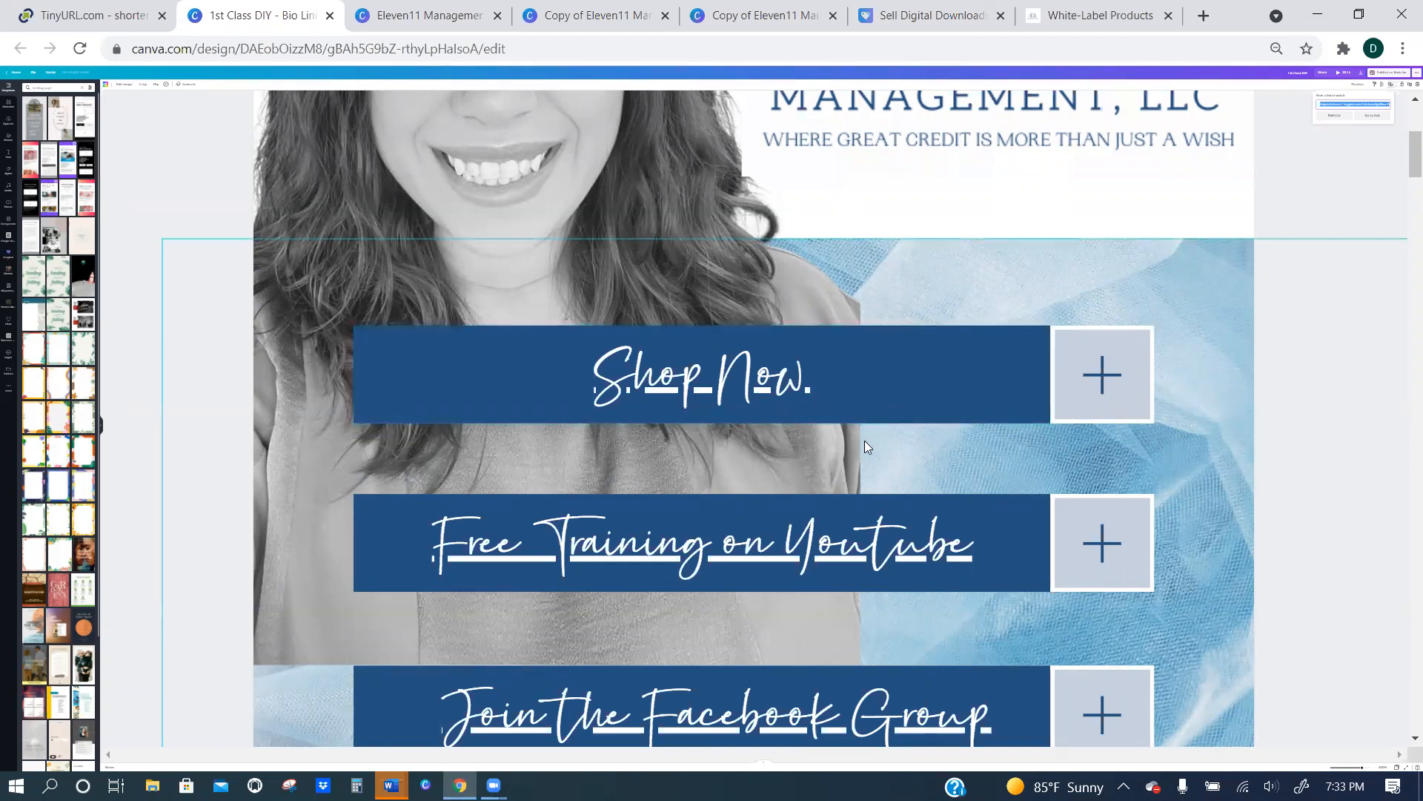
scroll(864, 442, down, 3)
scroll(831, 440, down, 2)
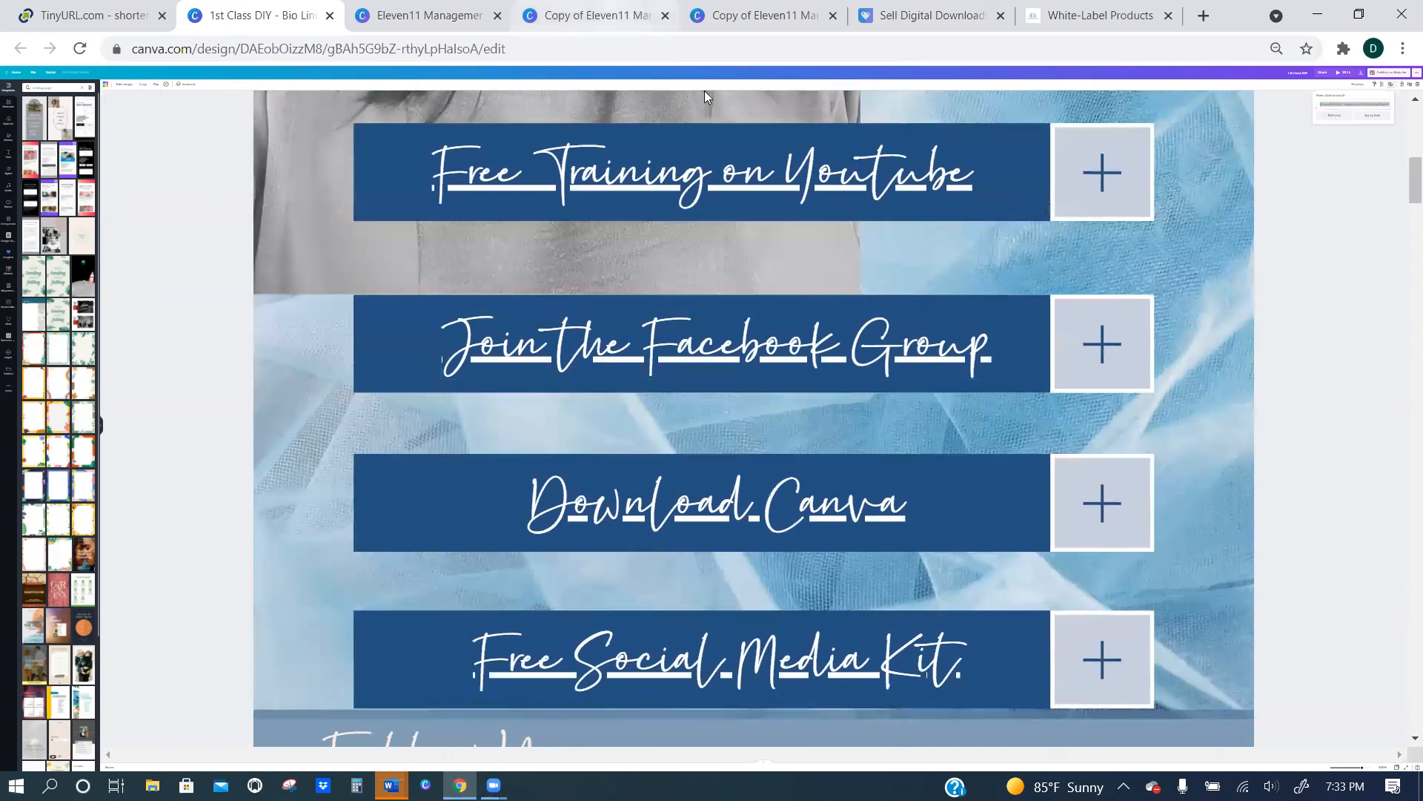
click(593, 16)
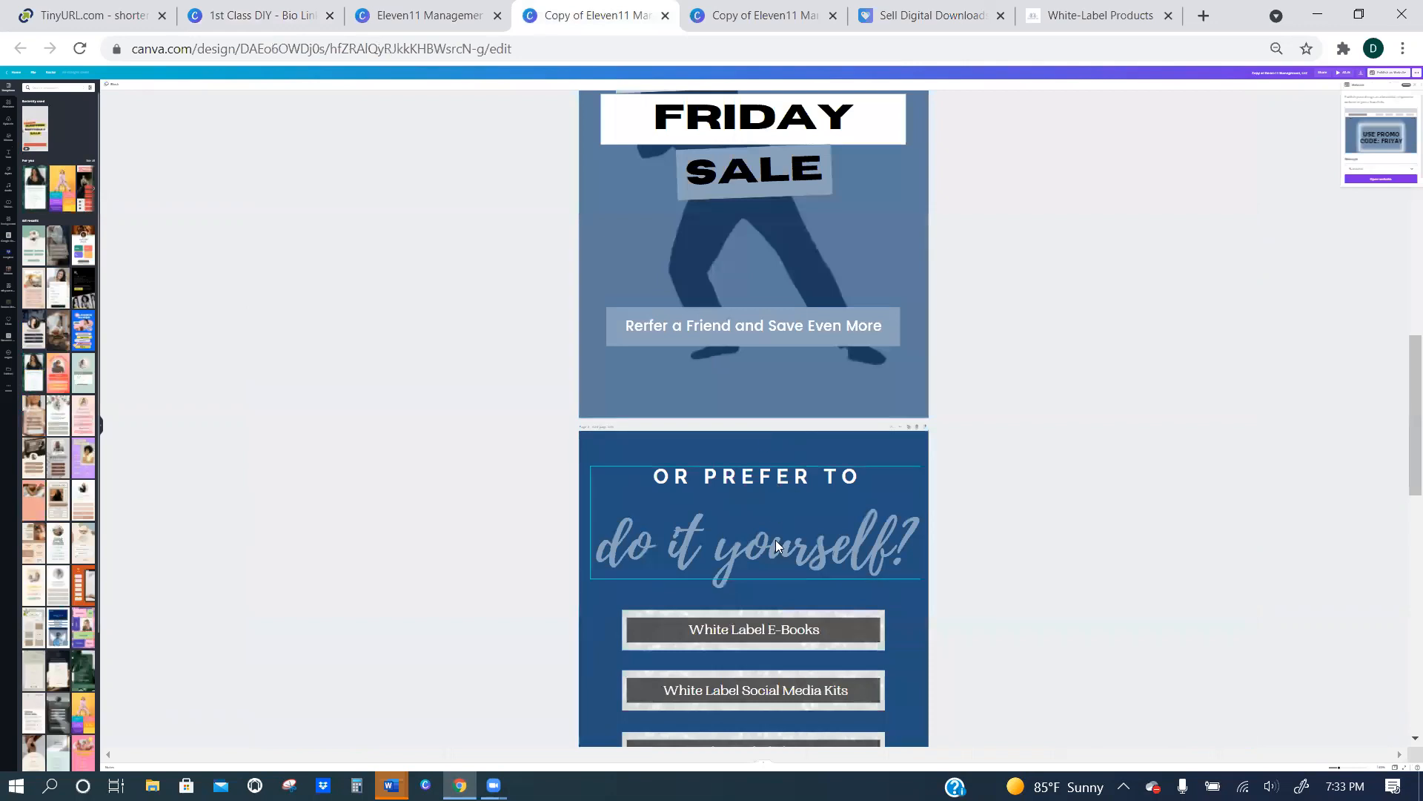
scroll(774, 539, down, 3)
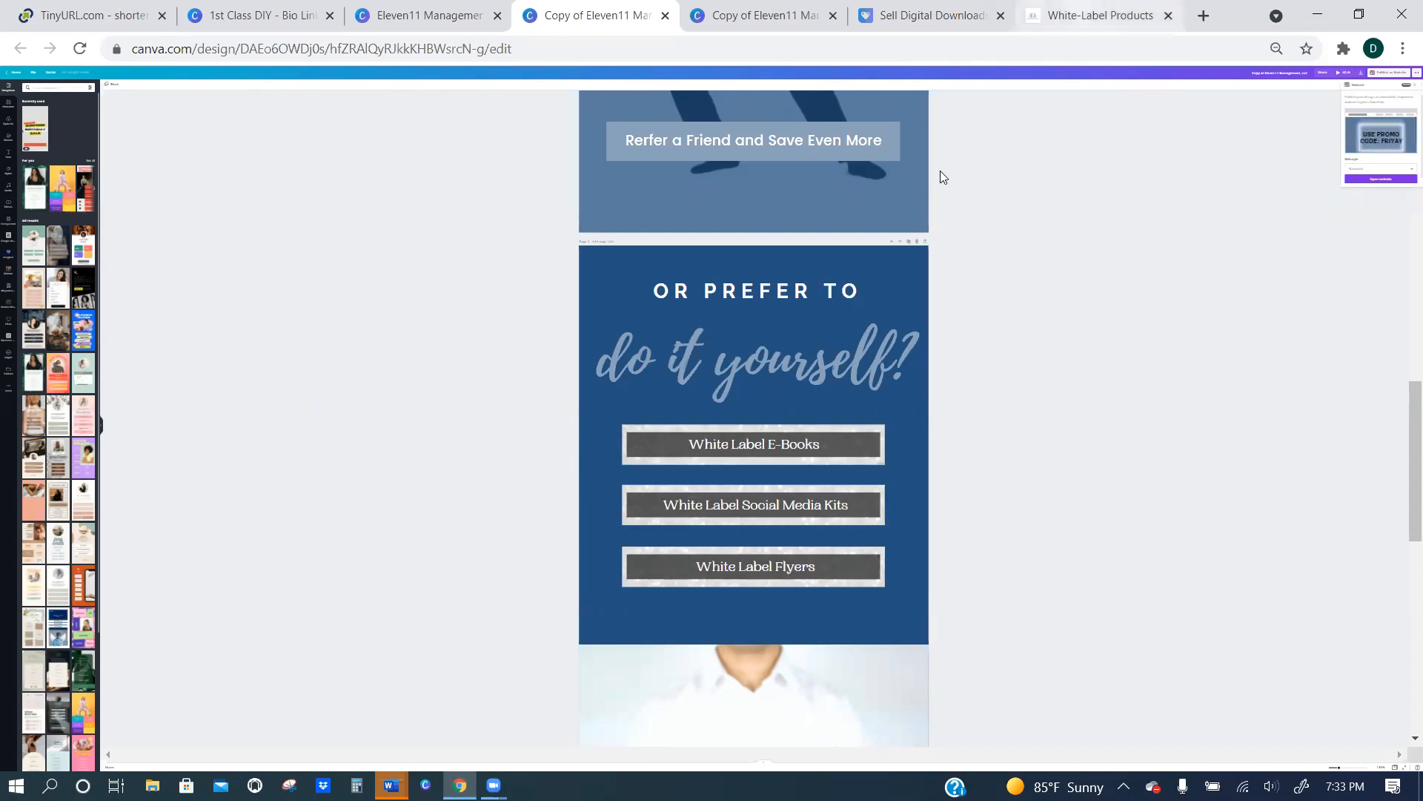
Replace the store's White-Label Products page with the company home page at eleven11mgmt.com.
click(1100, 15)
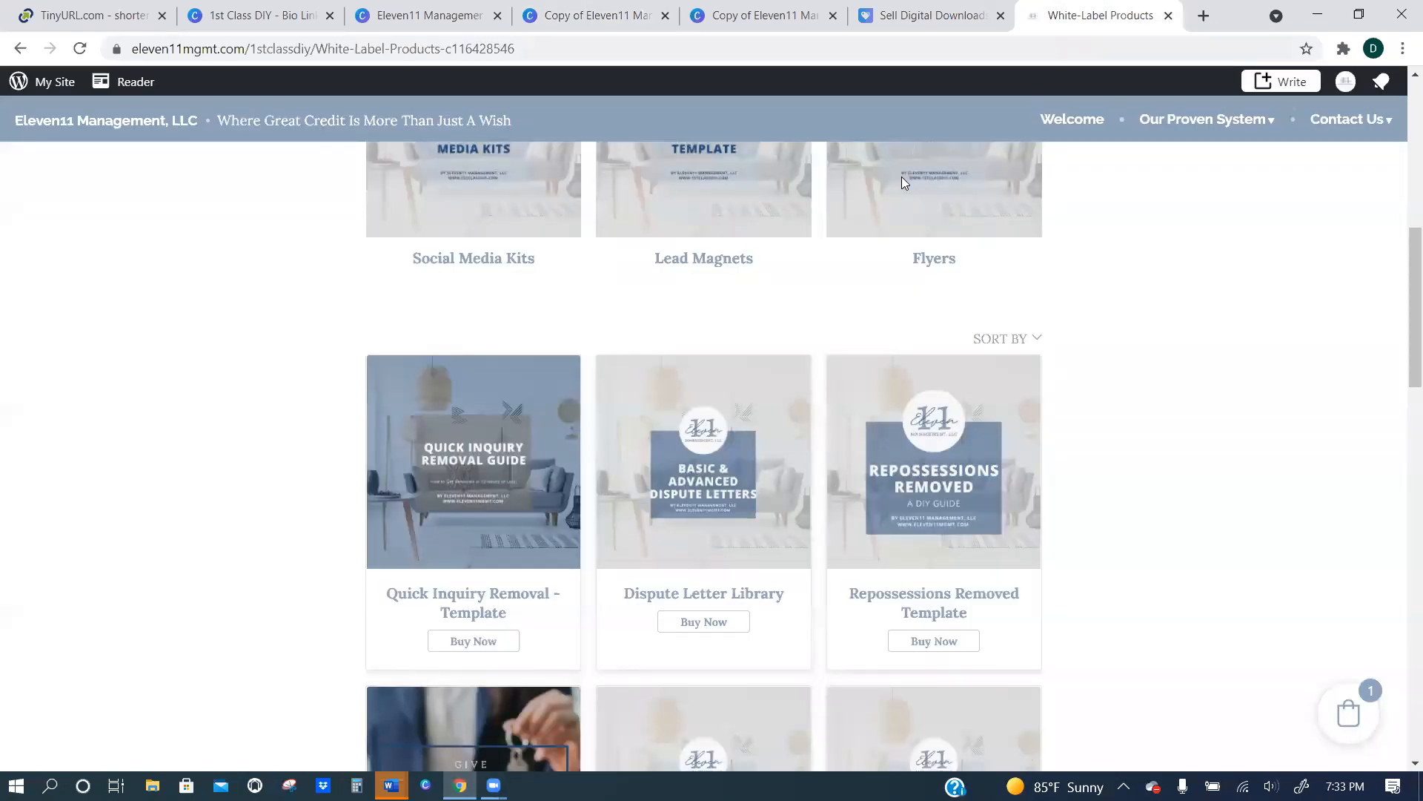
click(302, 49)
text(eleven11mgmt.com)
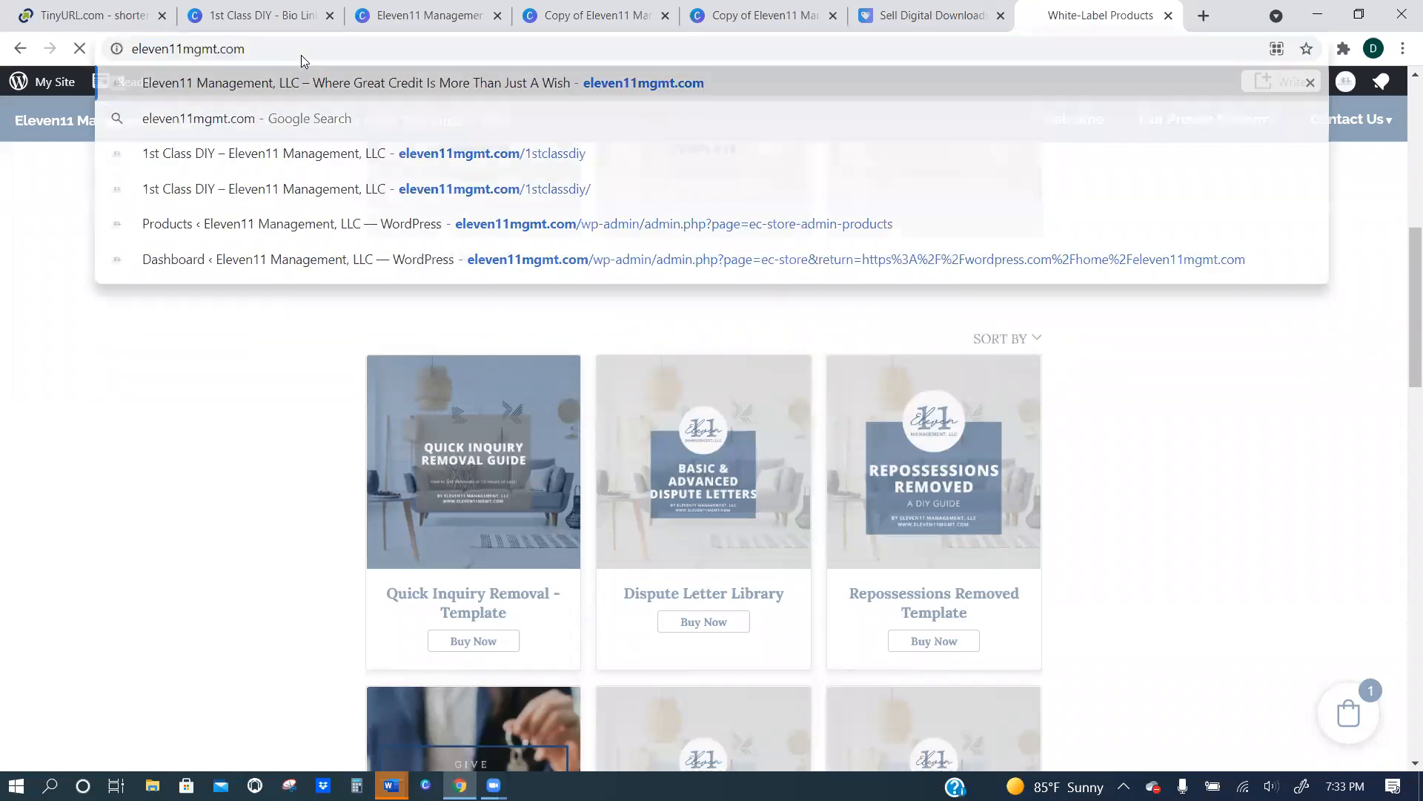
key(Return)
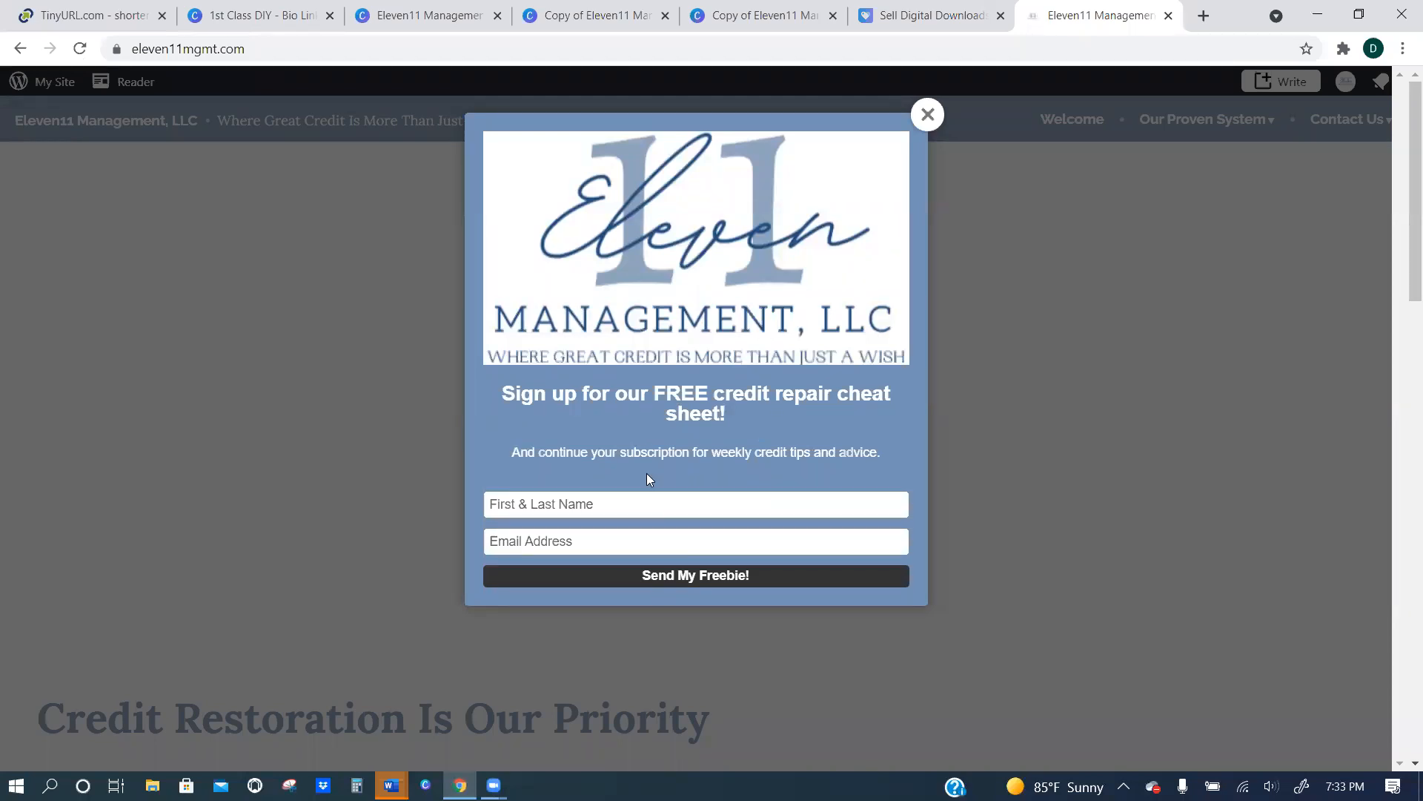
Examine the home page's sign-up pop-up for the free credit repair cheat sheet, including its name and email fields, and close it.
click(628, 501)
click(831, 449)
drag(766, 418, 524, 395)
click(769, 428)
click(934, 146)
Examine the home page's Do It Yourself email sign-up form and the content around it, and return to the 1st Class DIY bio link design.
scroll(842, 453, down, 9)
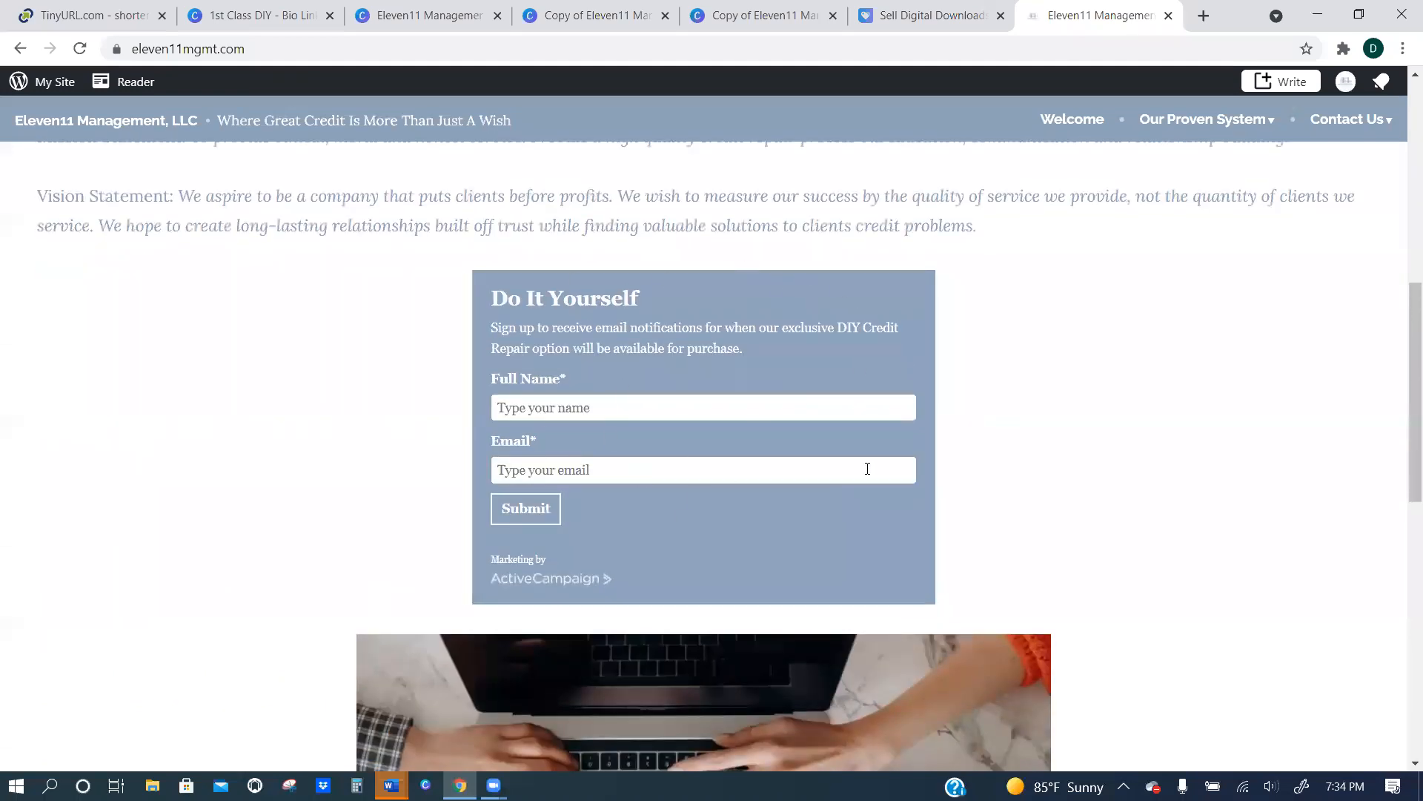
drag(744, 351, 542, 330)
click(777, 334)
scroll(627, 489, up, 10)
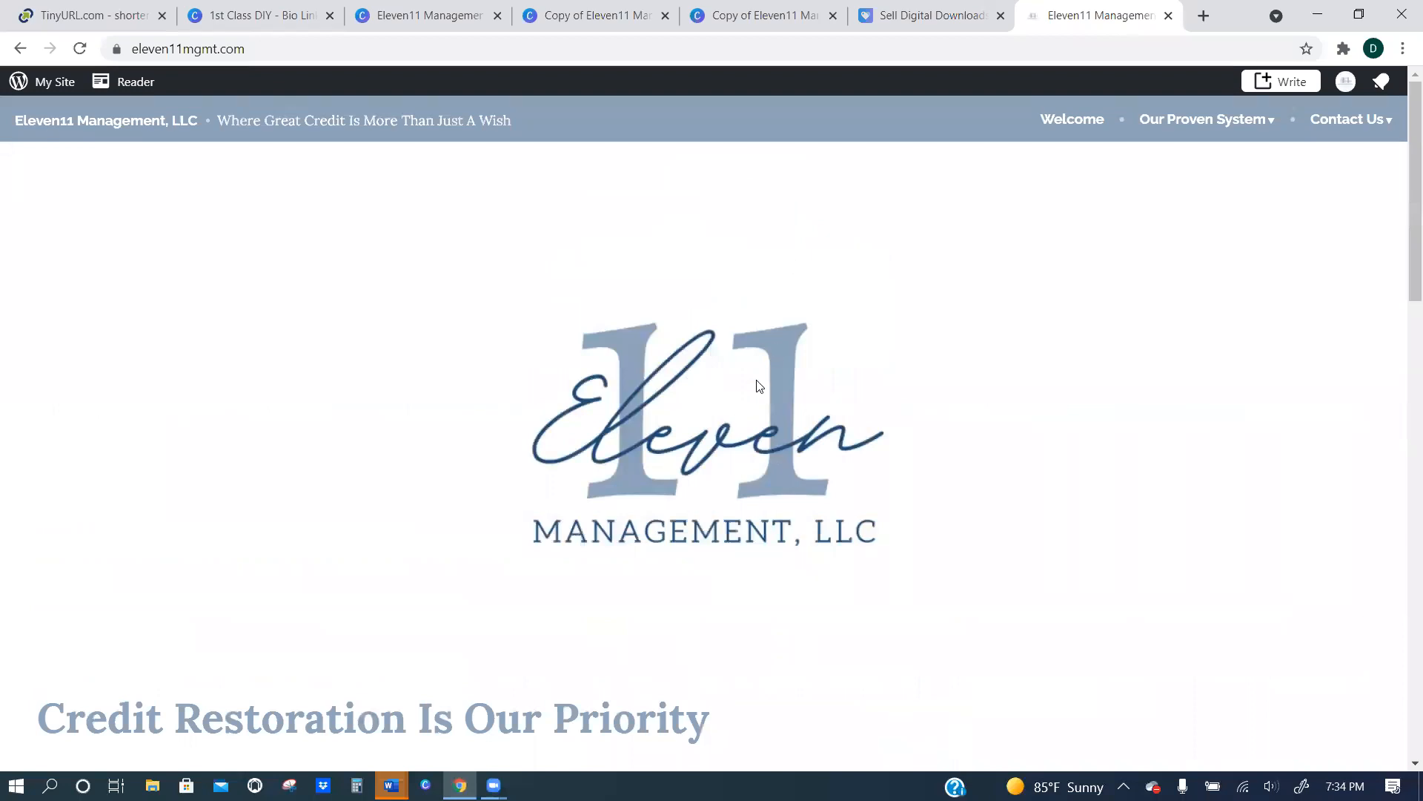
scroll(764, 393, down, 9)
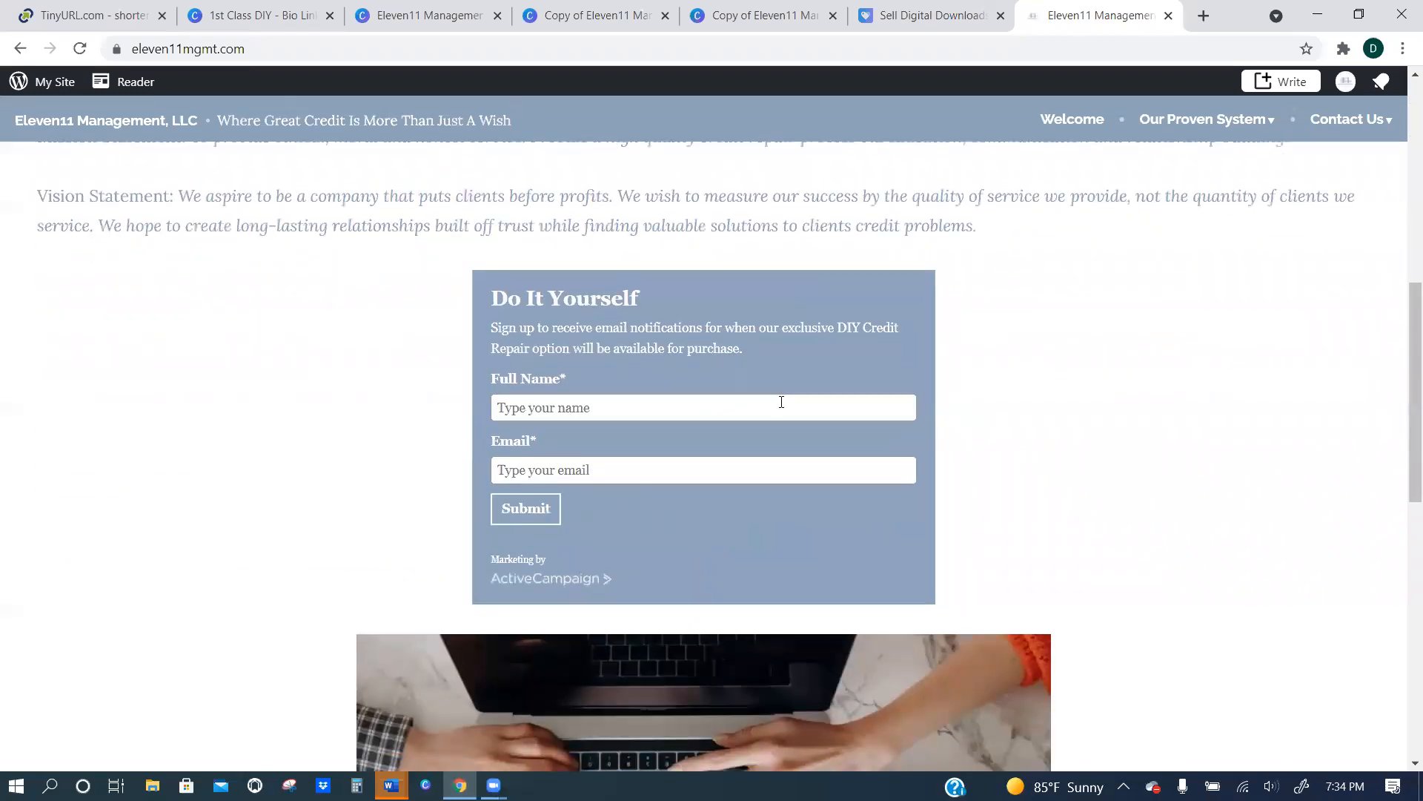
scroll(763, 349, down, 3)
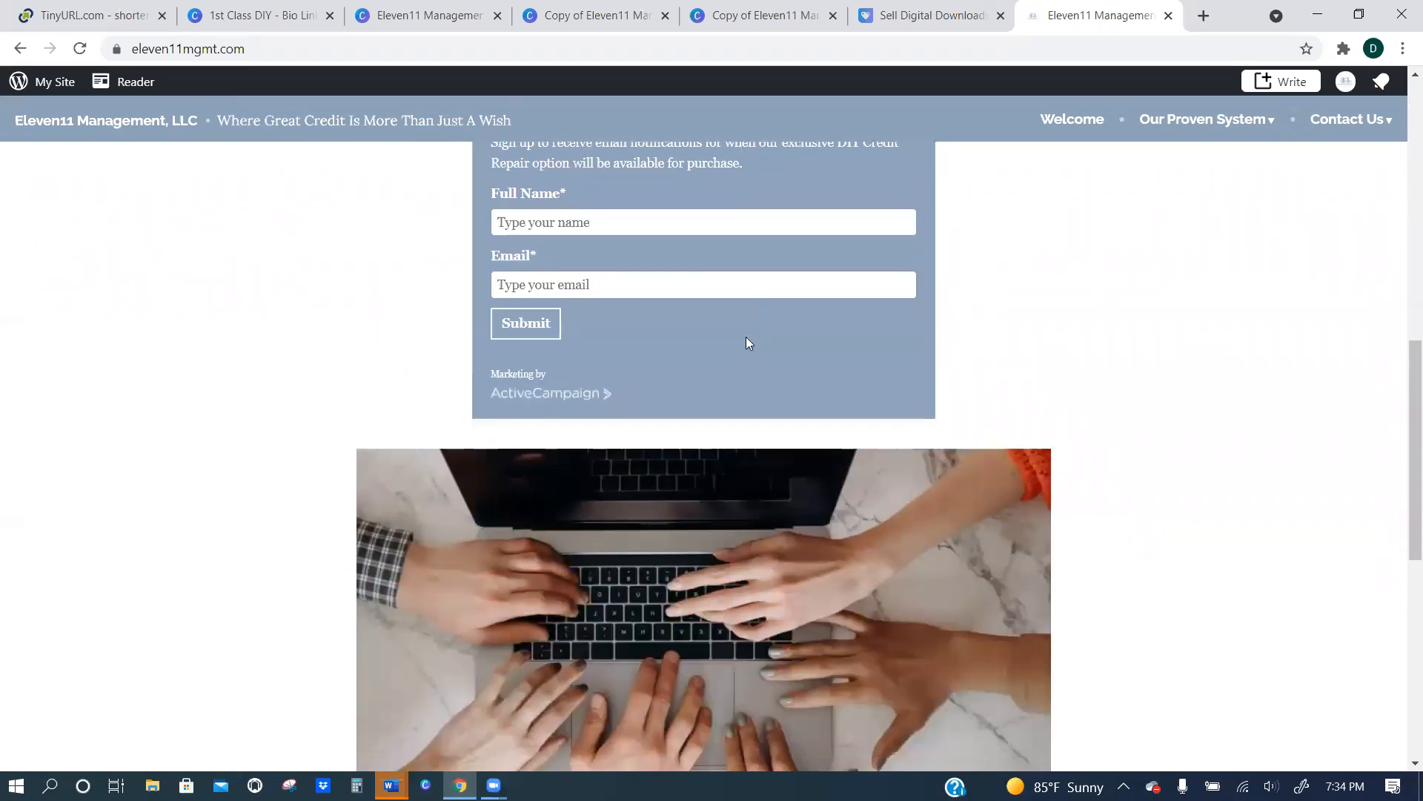
scroll(746, 296, down, 3)
scroll(791, 271, up, 15)
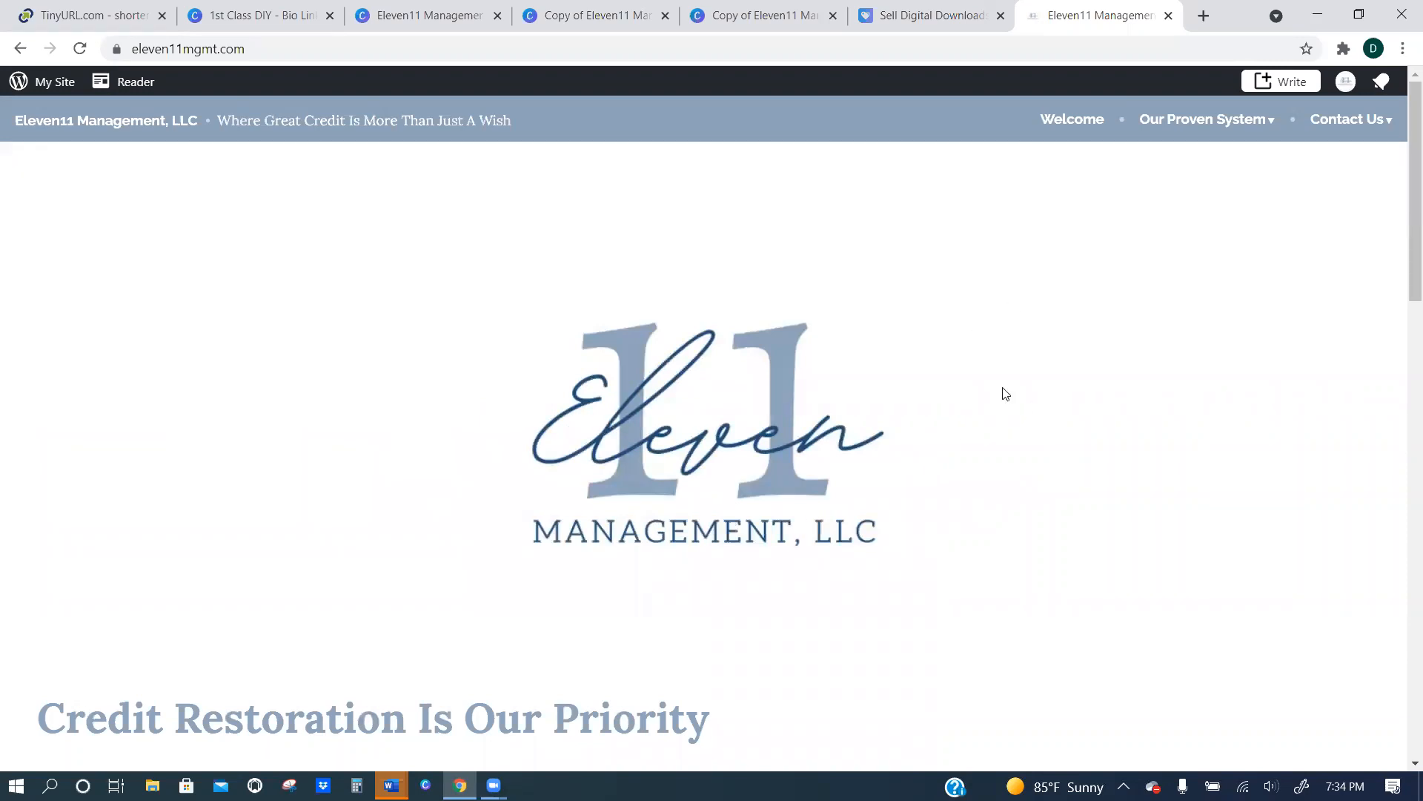
click(319, 9)
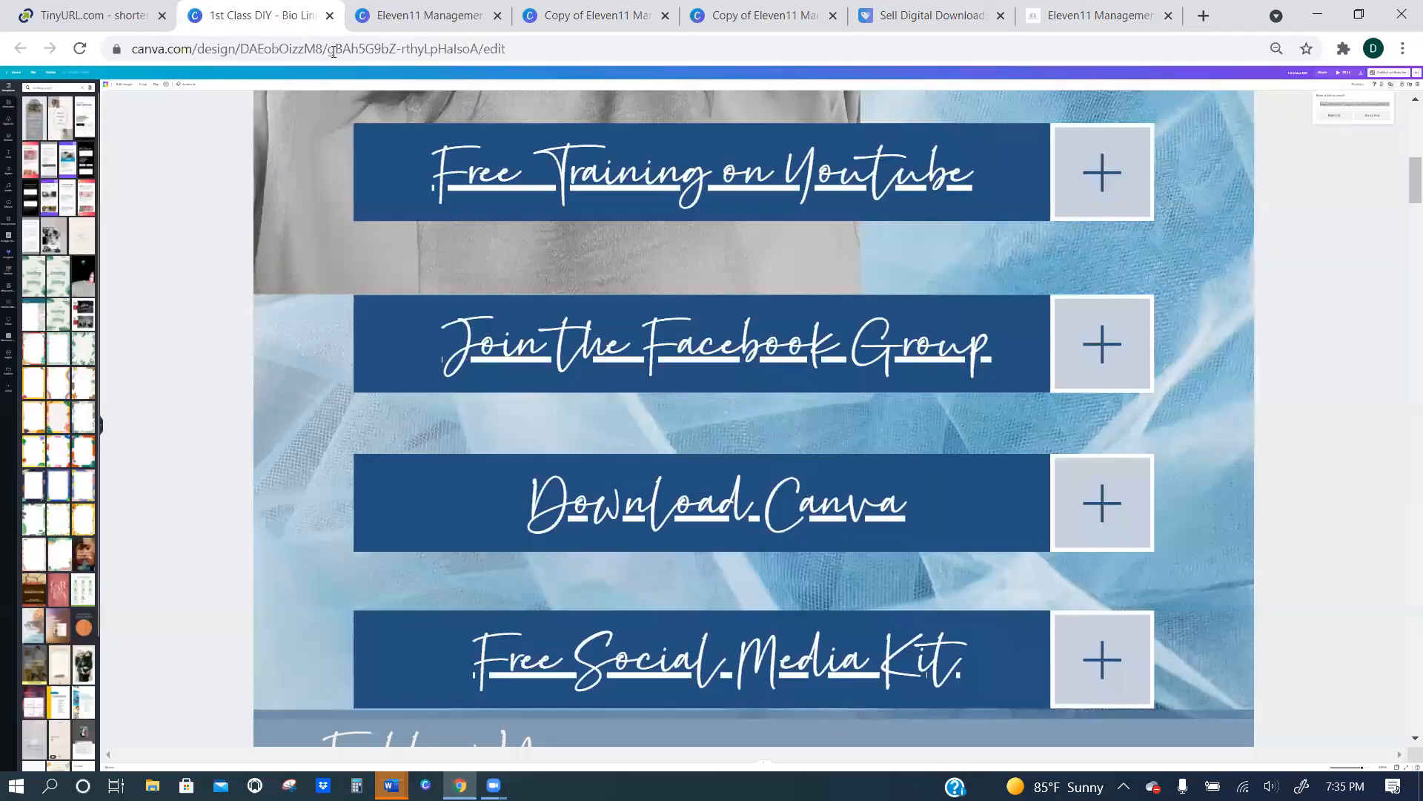
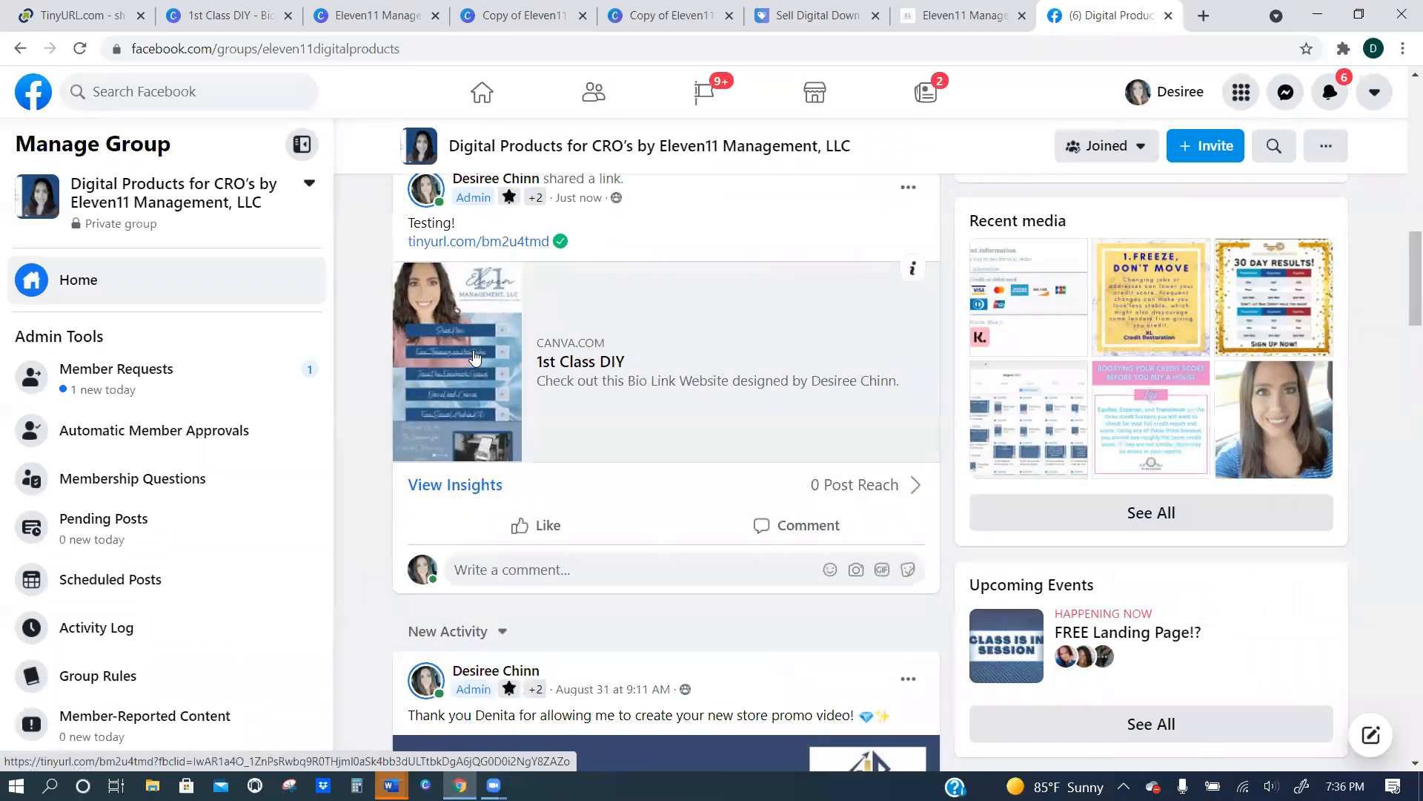
Delete the "Testing!" post containing the shortened bio link from the Facebook group and close the group page.
scroll(474, 352, up, 1)
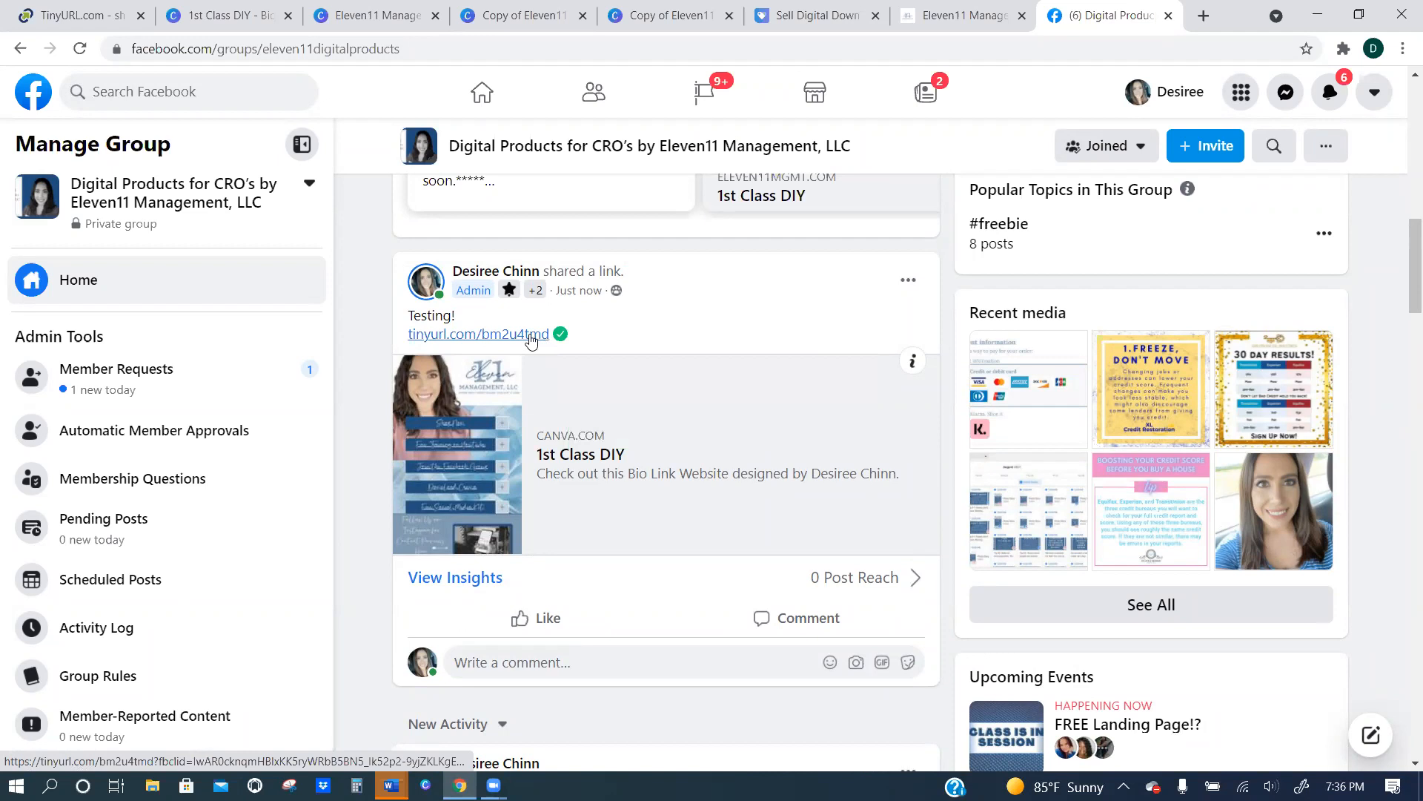
click(908, 279)
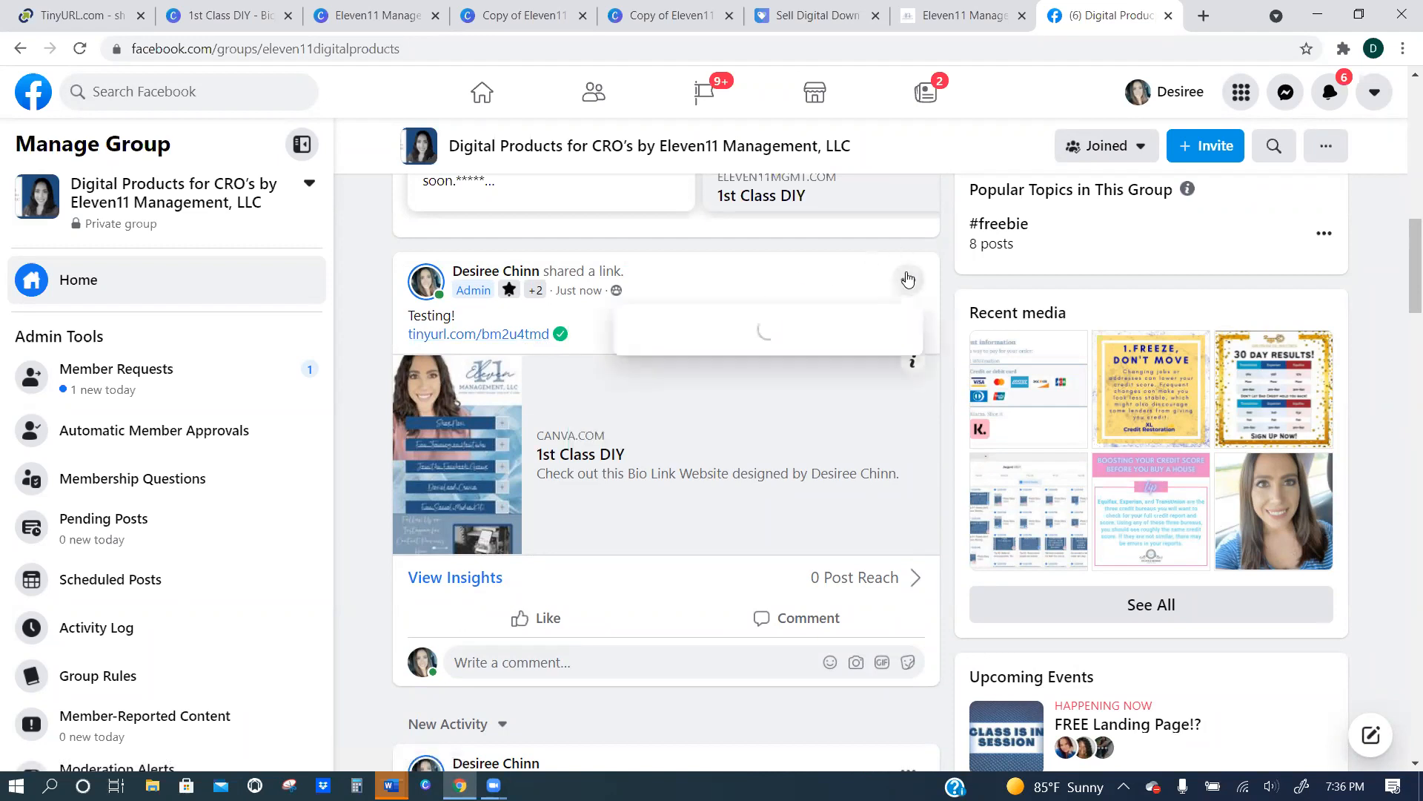
click(687, 550)
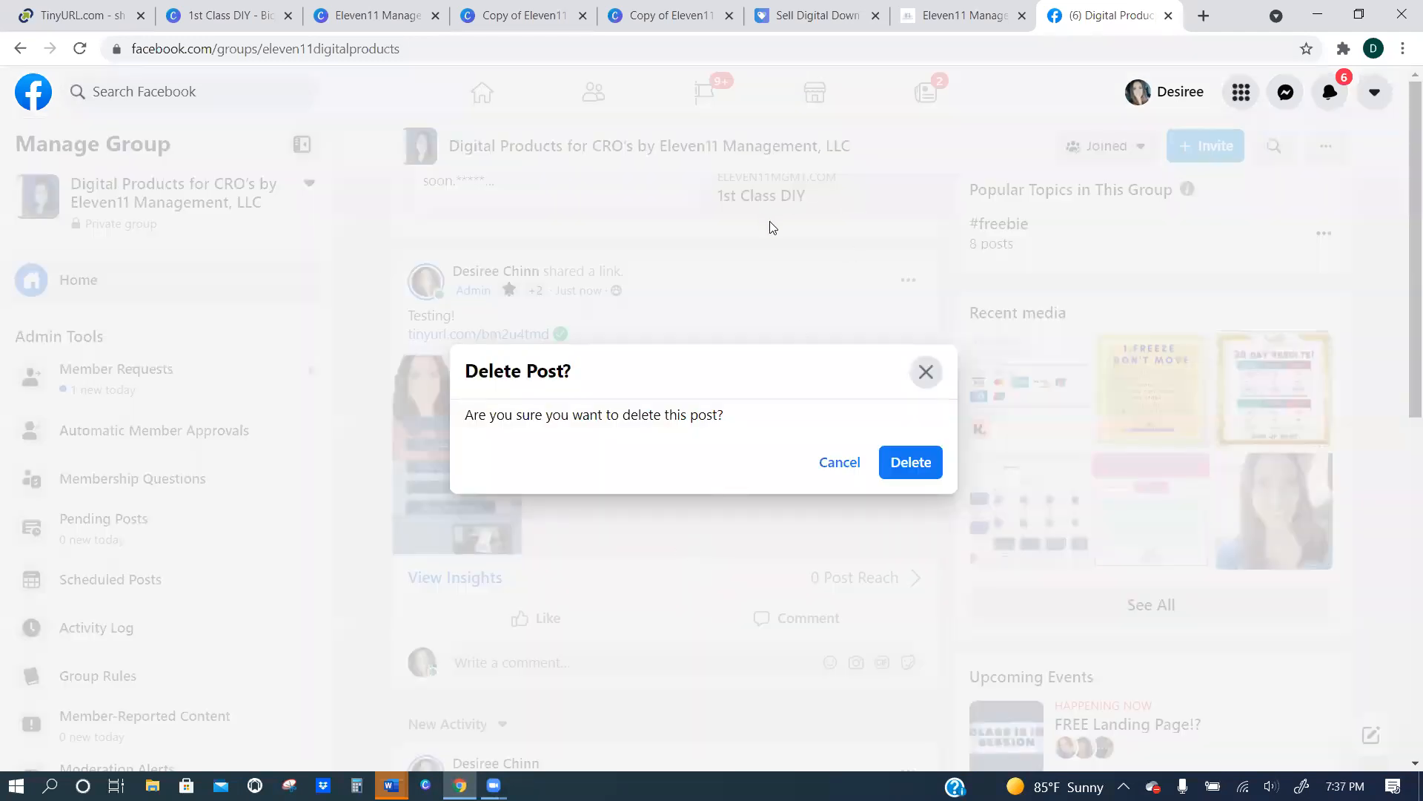
click(900, 463)
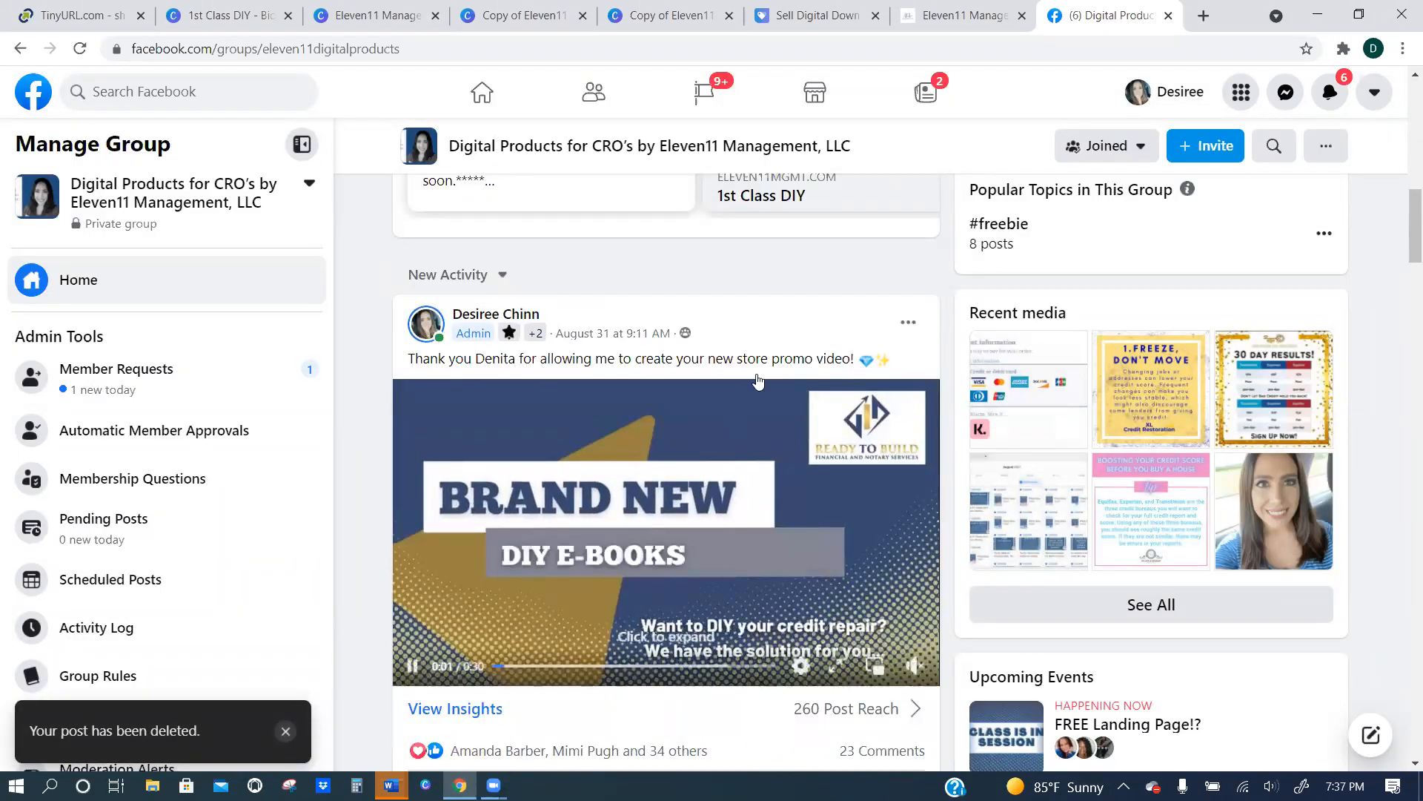
scroll(802, 331, up, 7)
scroll(802, 332, up, 6)
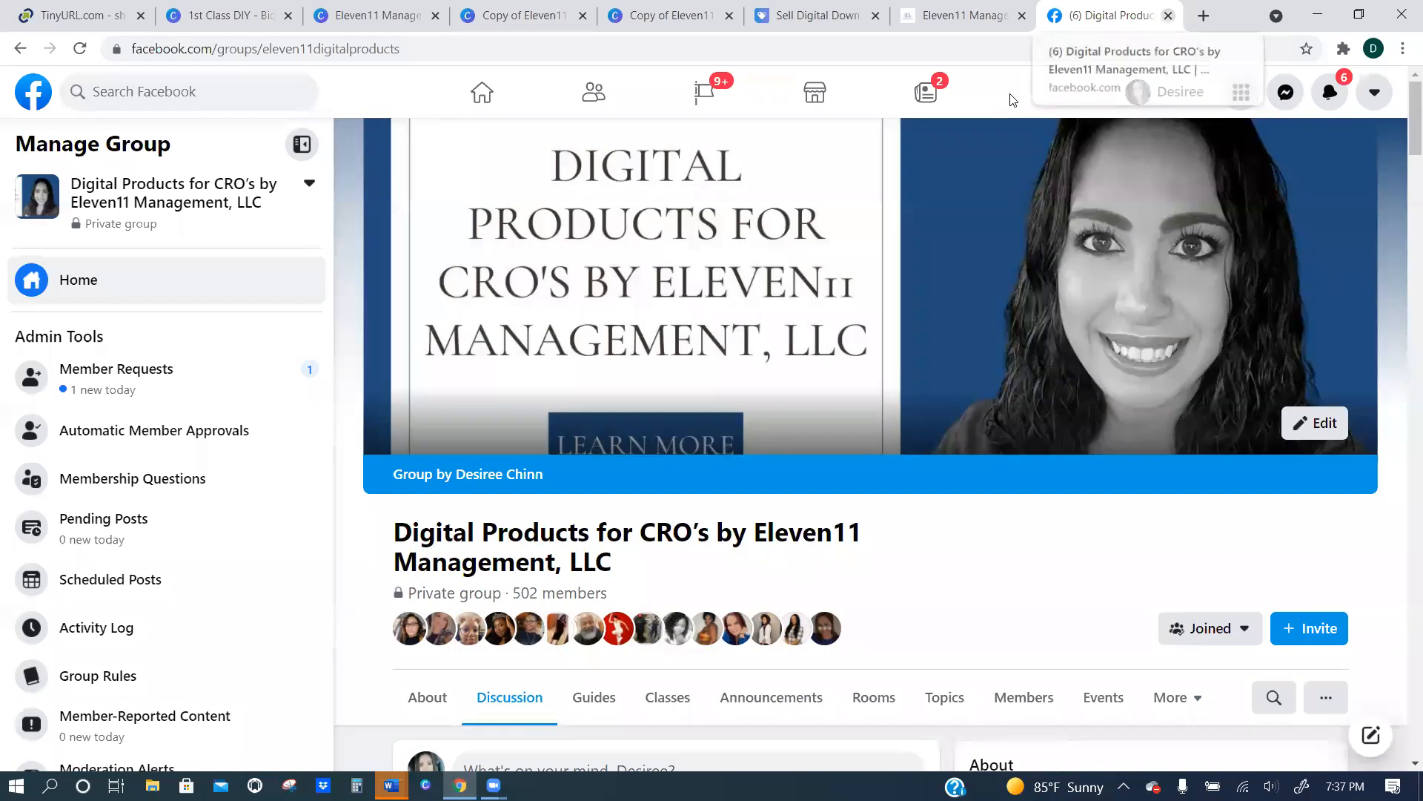
click(1169, 15)
Examine the 1st Class DIY bio link design from its header to the client templates section, followed by the other Eleven11 Management designs.
scroll(789, 453, down, 1)
scroll(789, 454, down, 6)
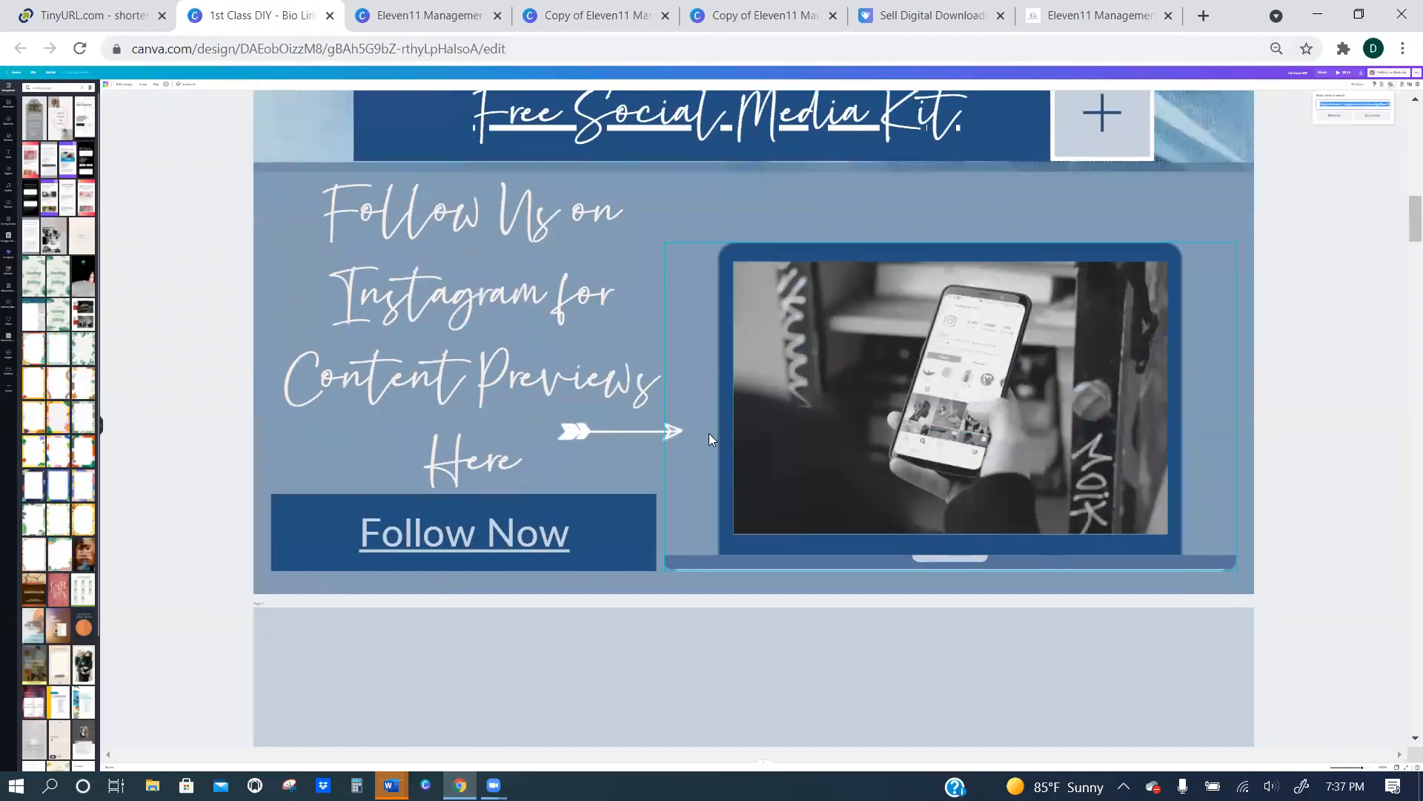
scroll(683, 481, down, 3)
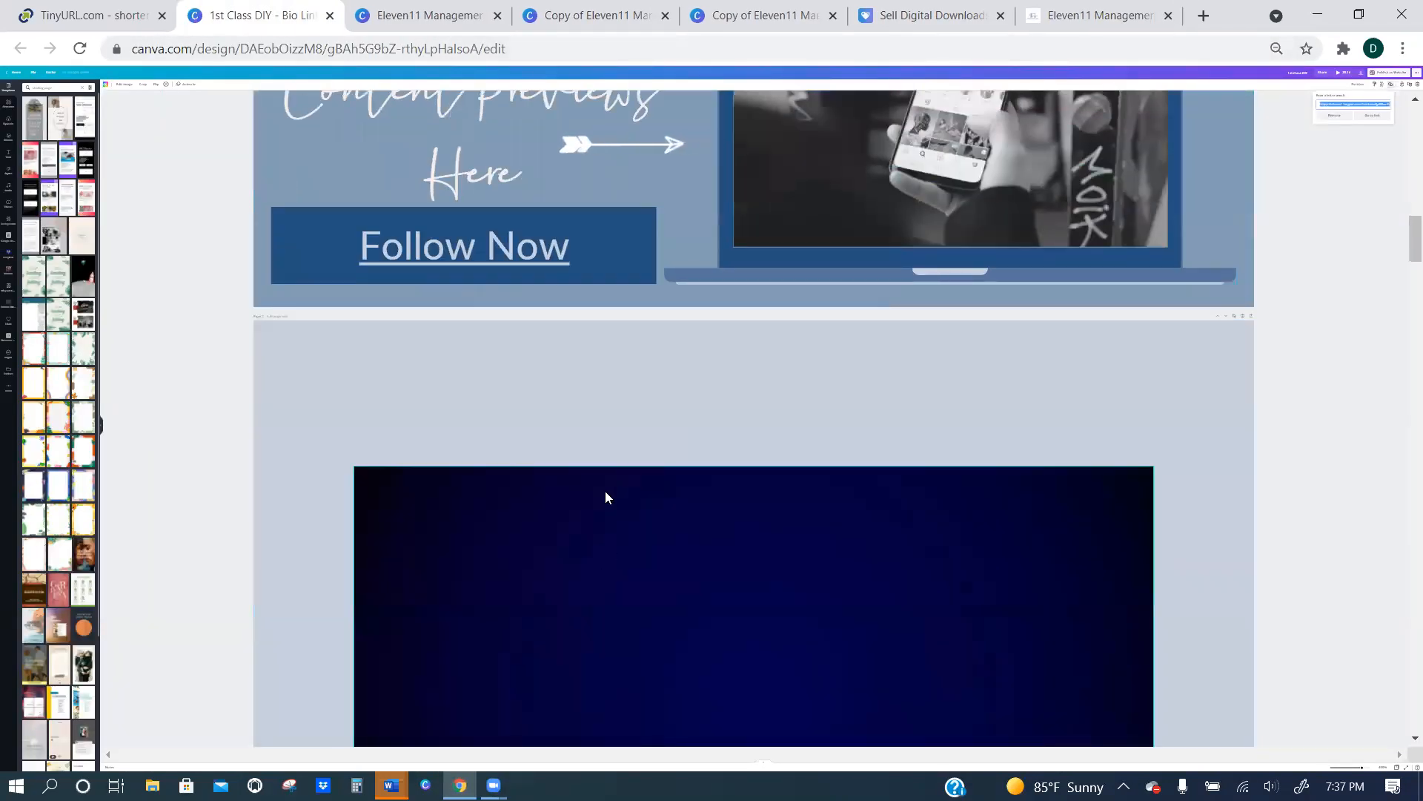
scroll(607, 496, up, 10)
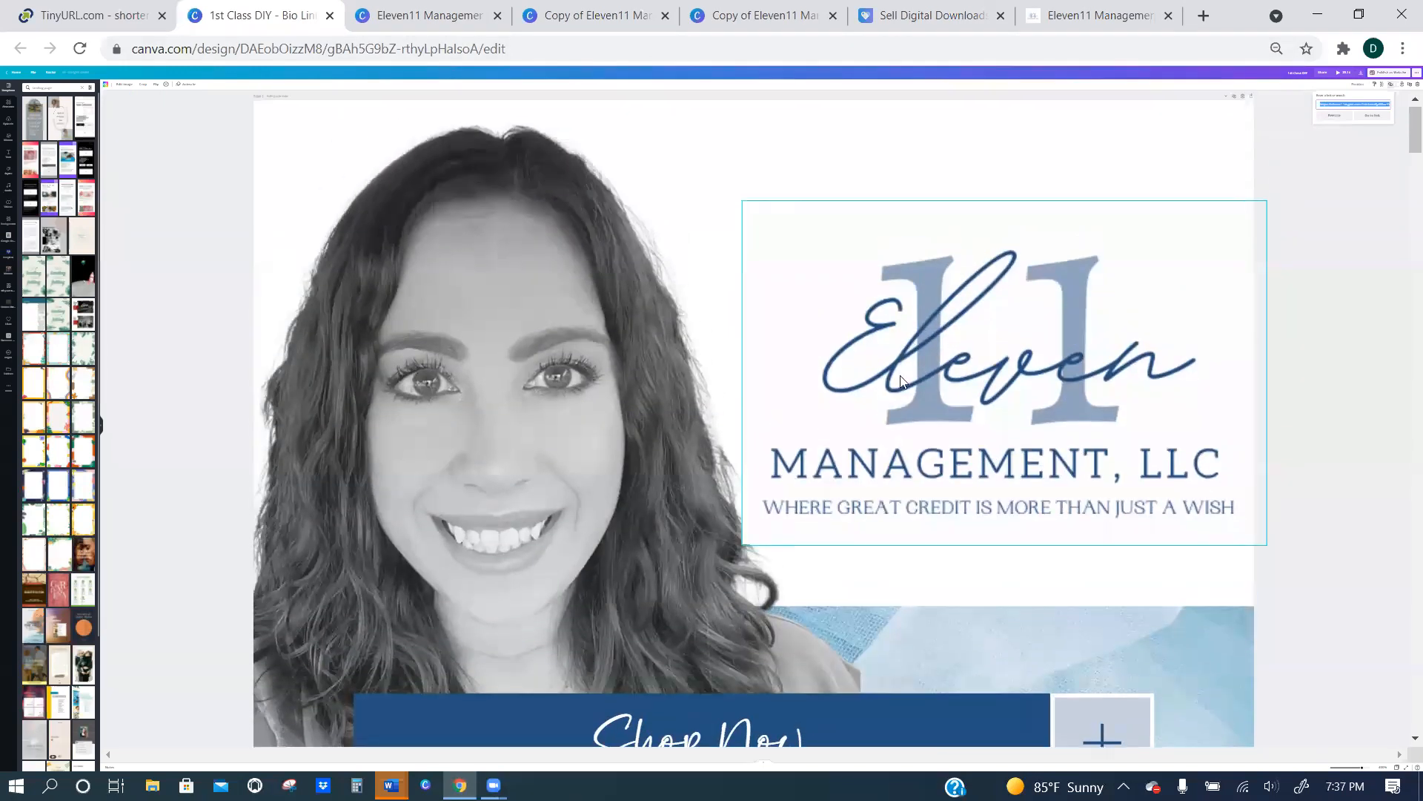
scroll(931, 370, down, 10)
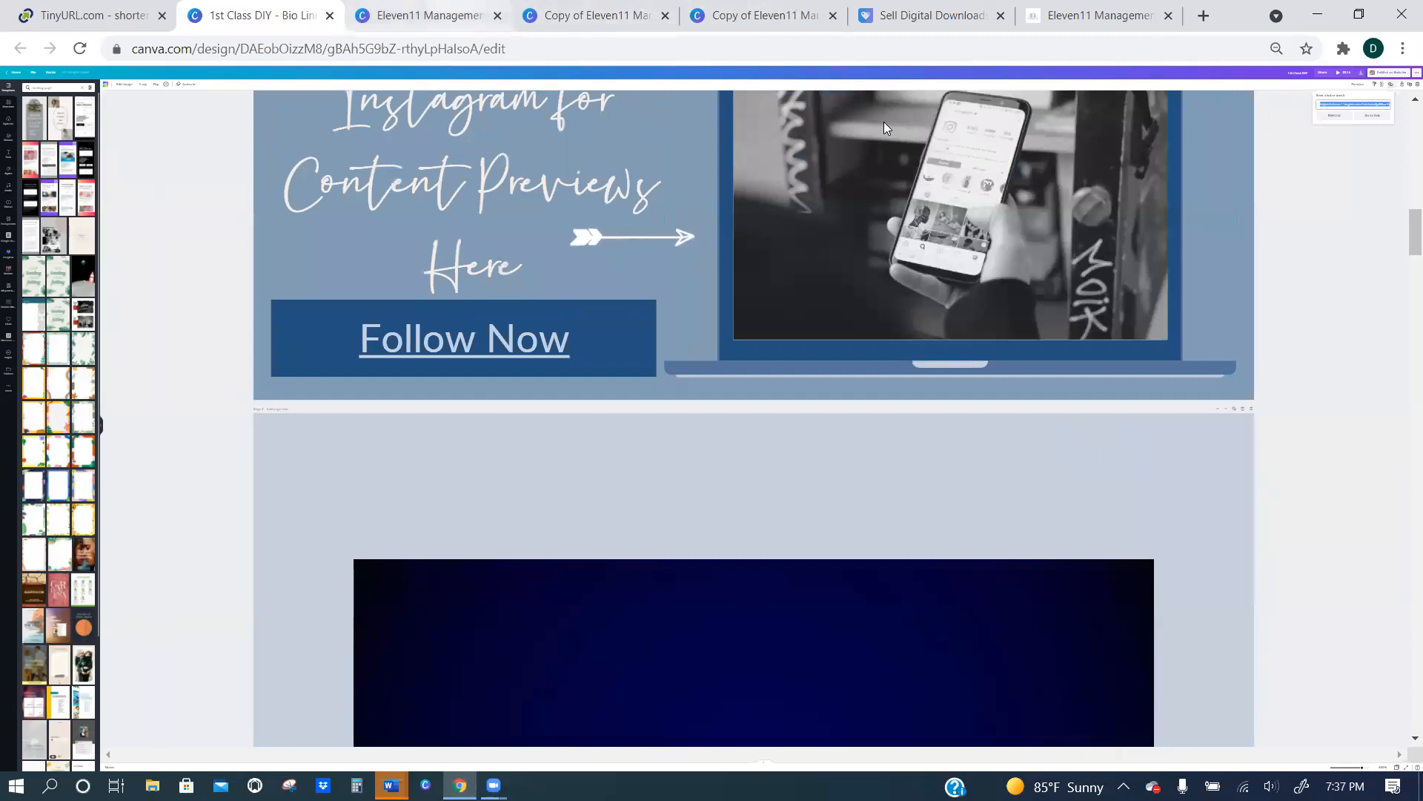
scroll(227, 292, down, 10)
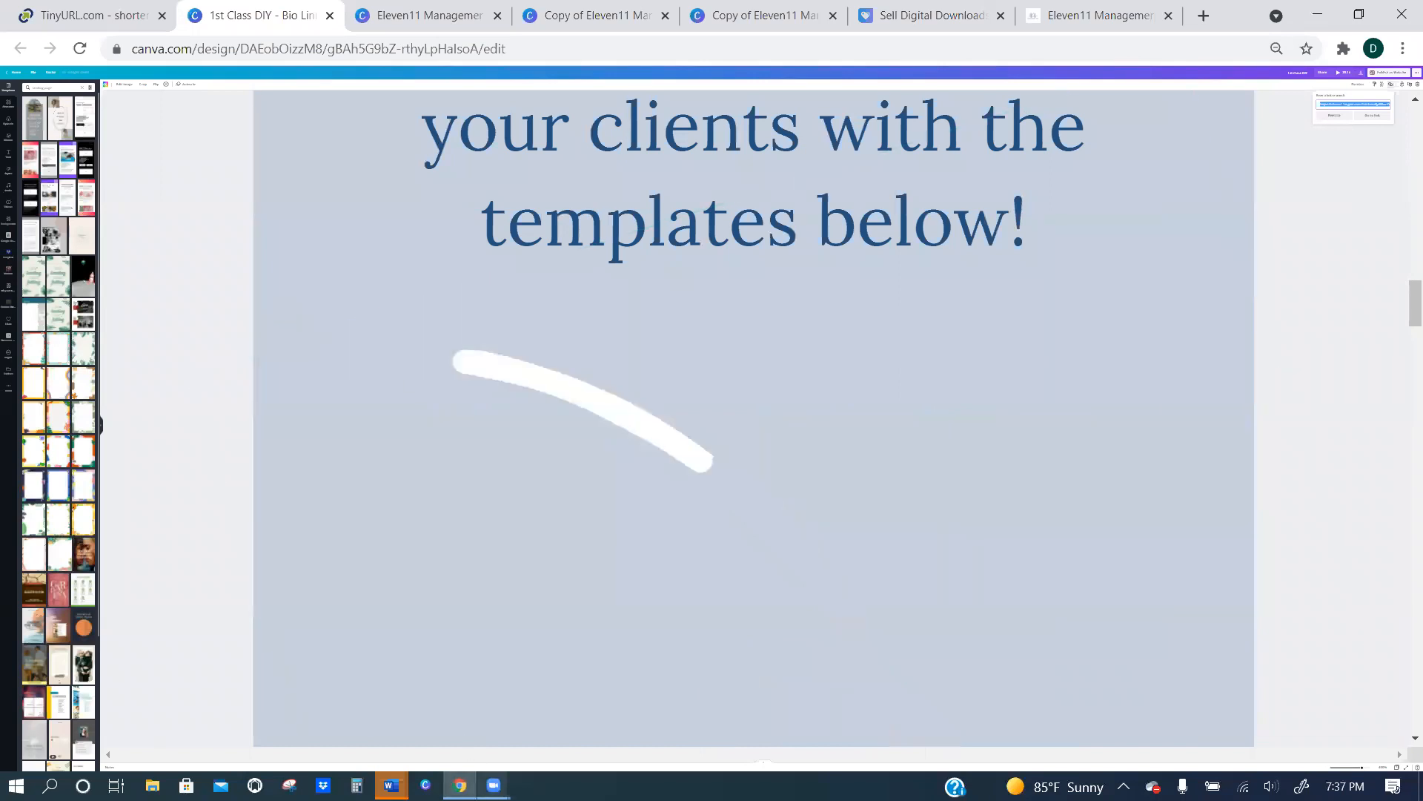
mouse_move(494, 784)
click(540, 746)
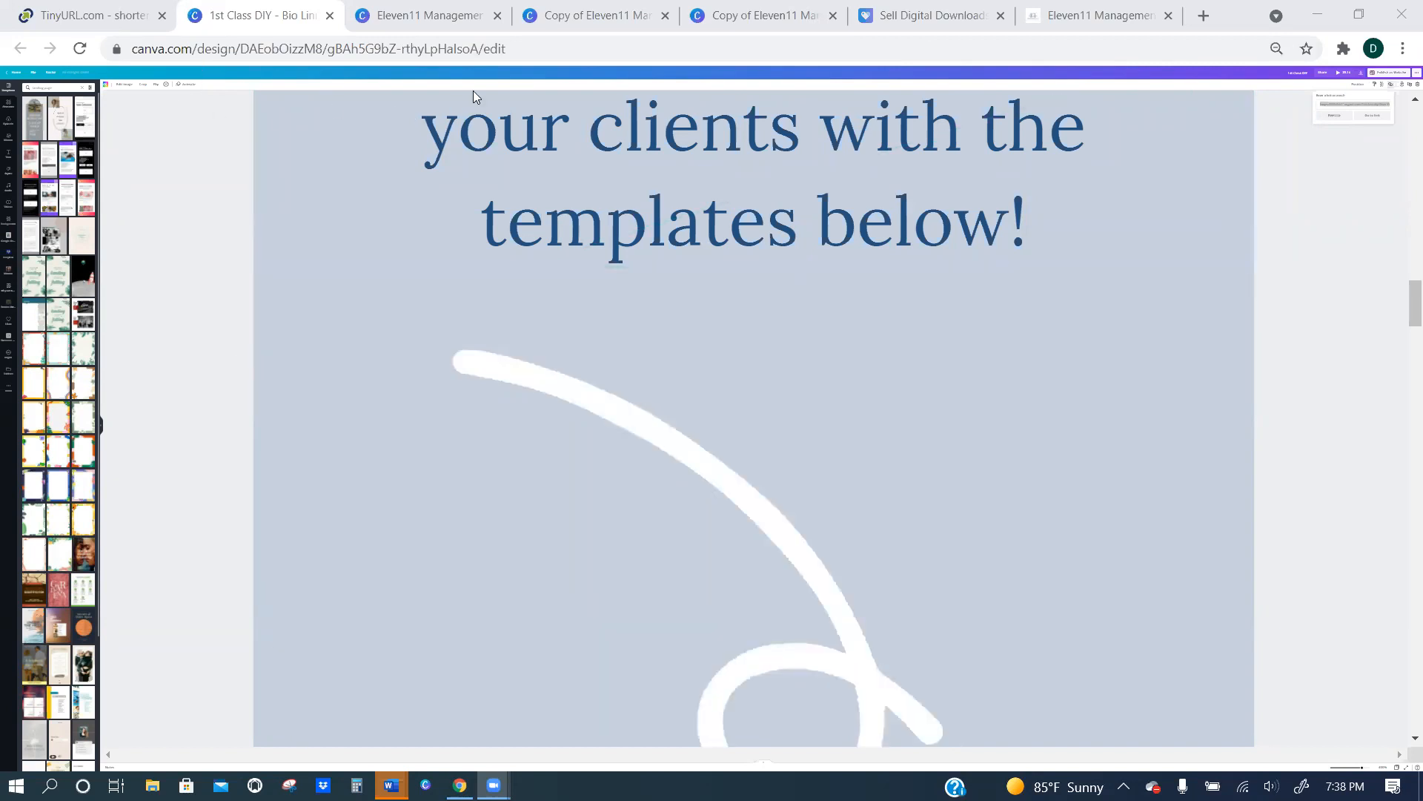
key(ctrl+Tab)
scroll(202, 164, up, 6)
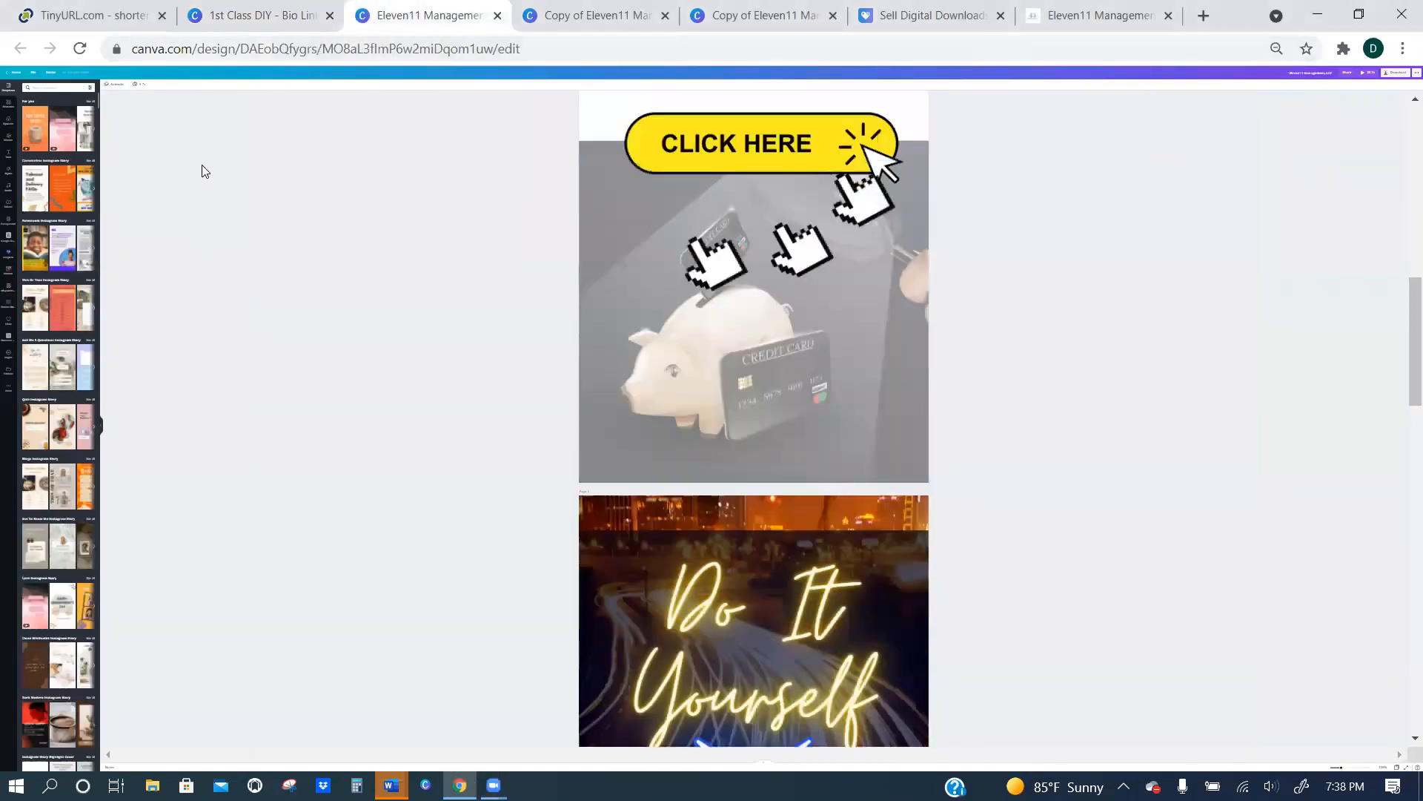
key(ctrl+Tab)
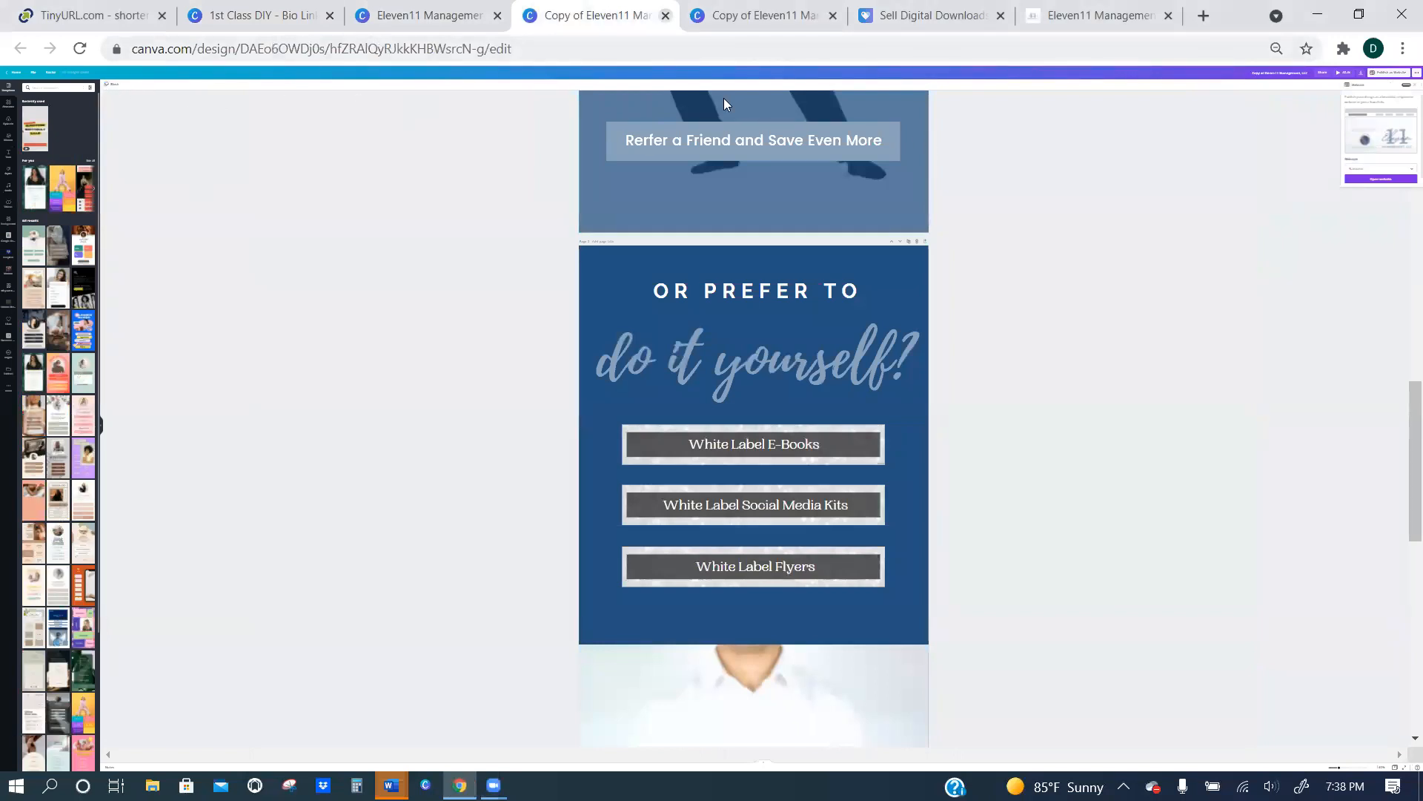
Switch to the Canva desktop app, search for "website" and look through the suggested website design types.
click(393, 785)
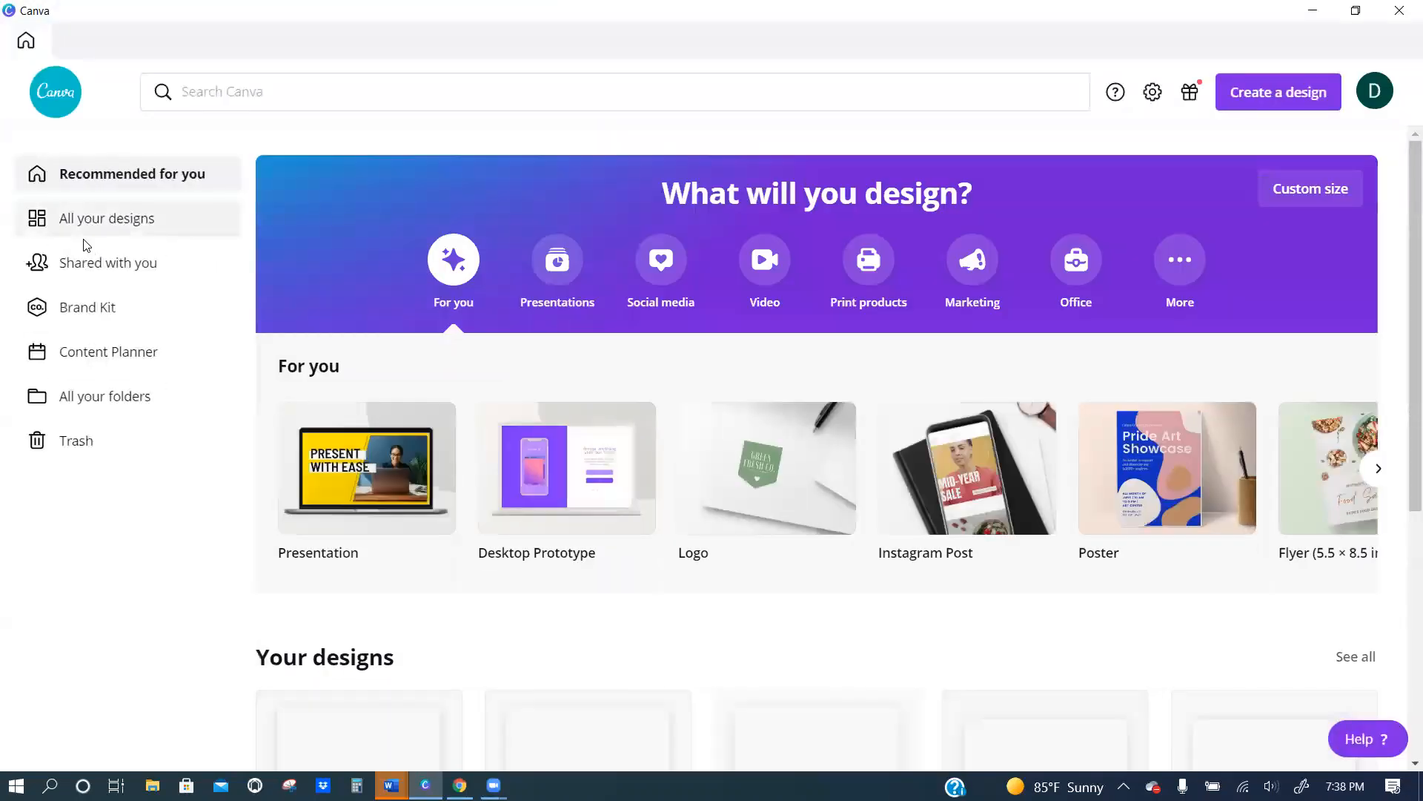
click(261, 88)
text(website)
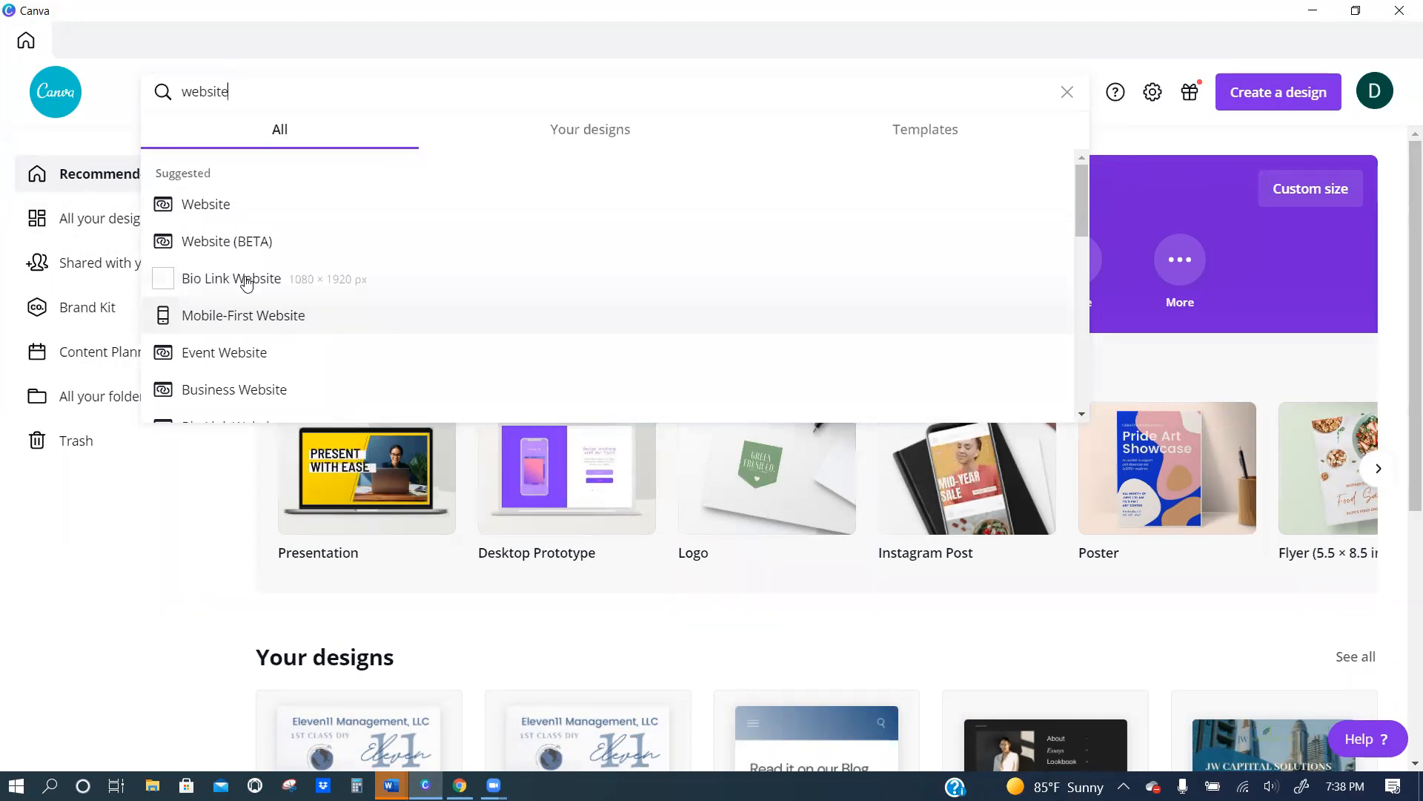
scroll(252, 348, down, 3)
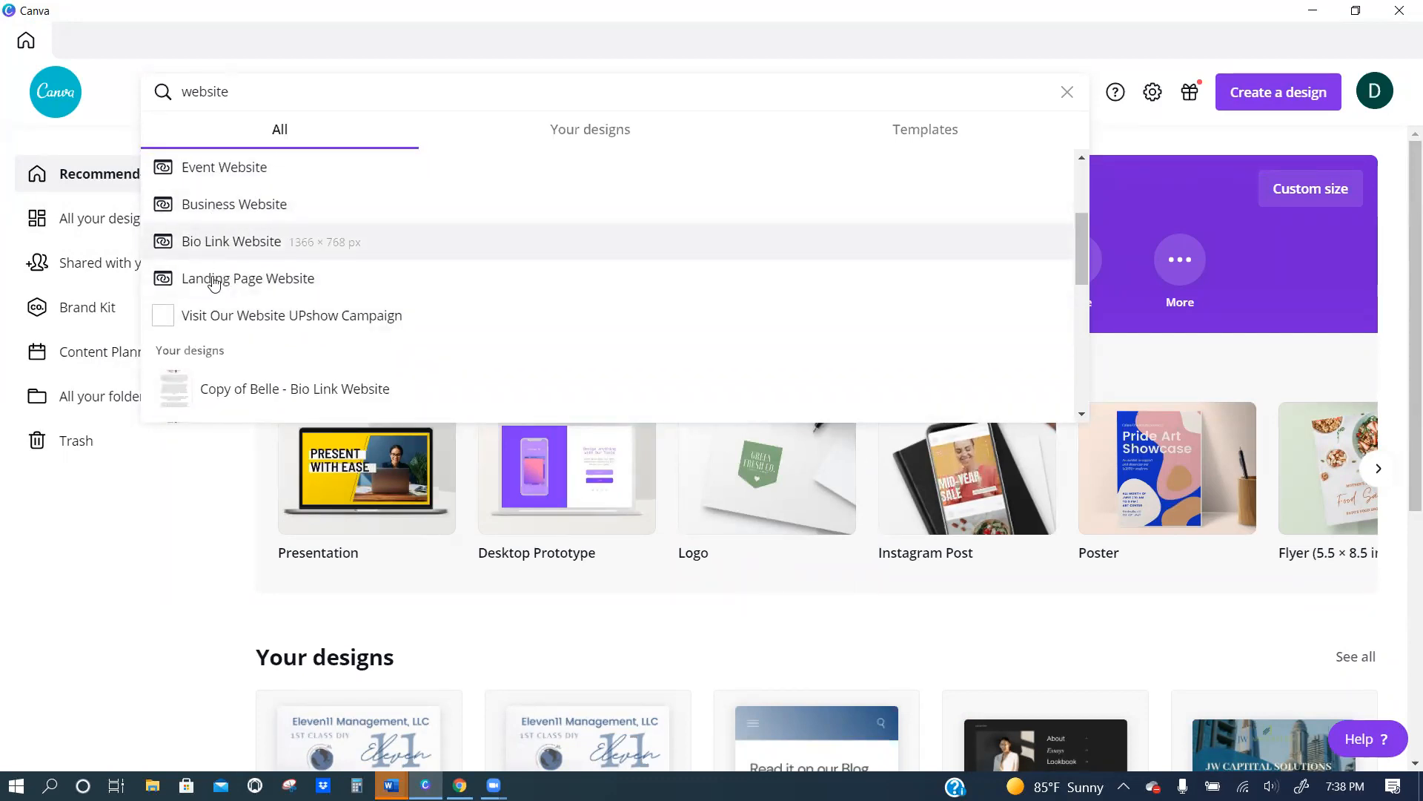
scroll(214, 247, up, 3)
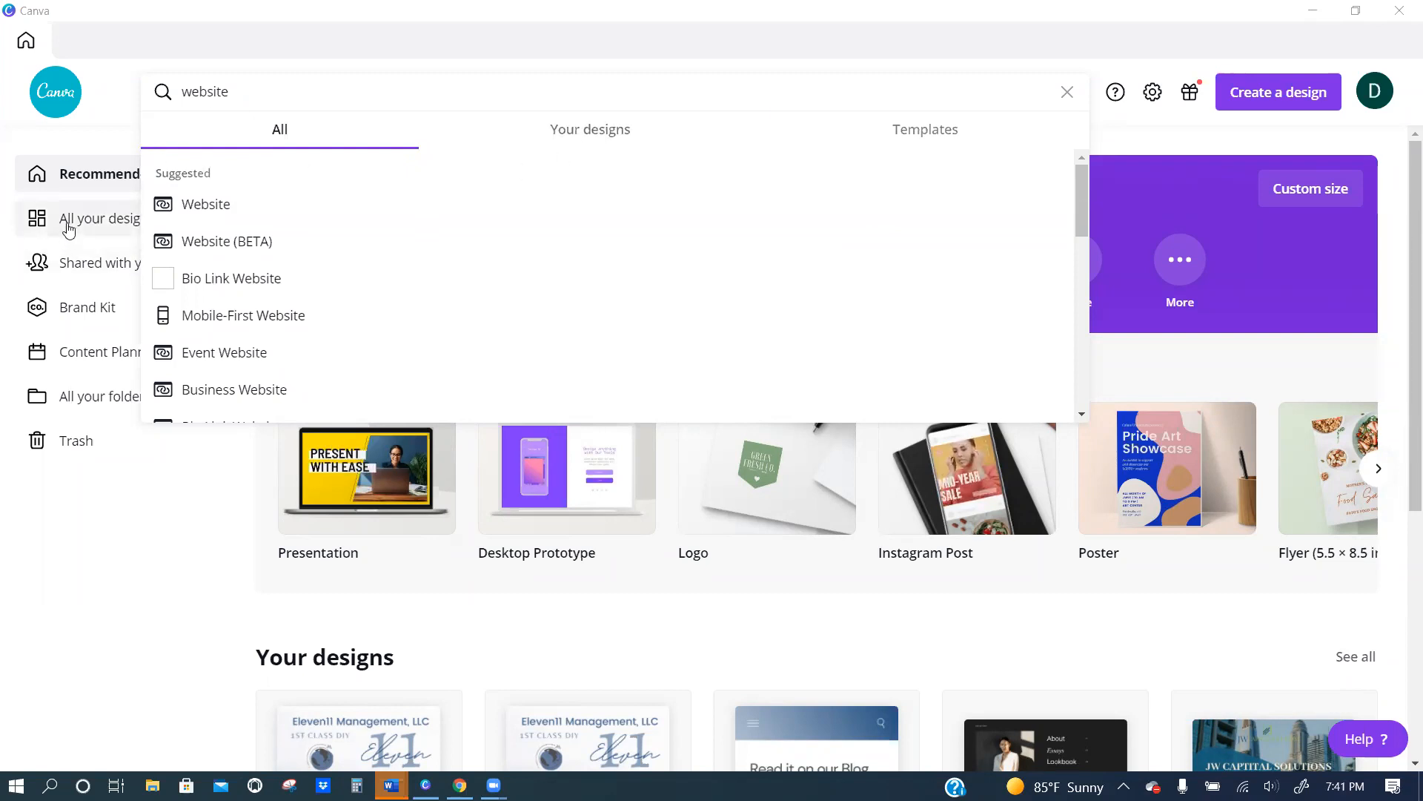
Search for "ig", open the existing 9 days IG Pack July 2021 design and look through its pages.
click(257, 92)
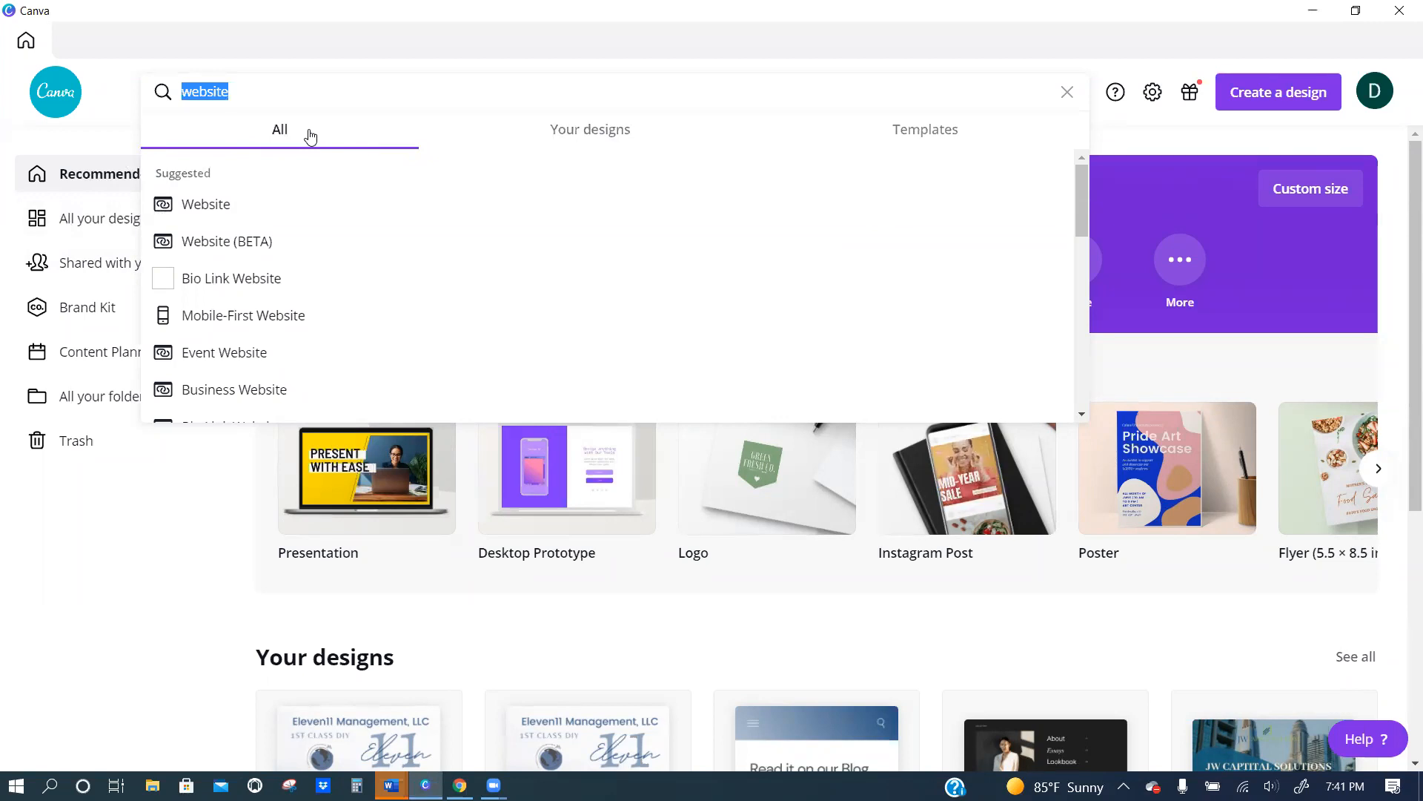
text(ig)
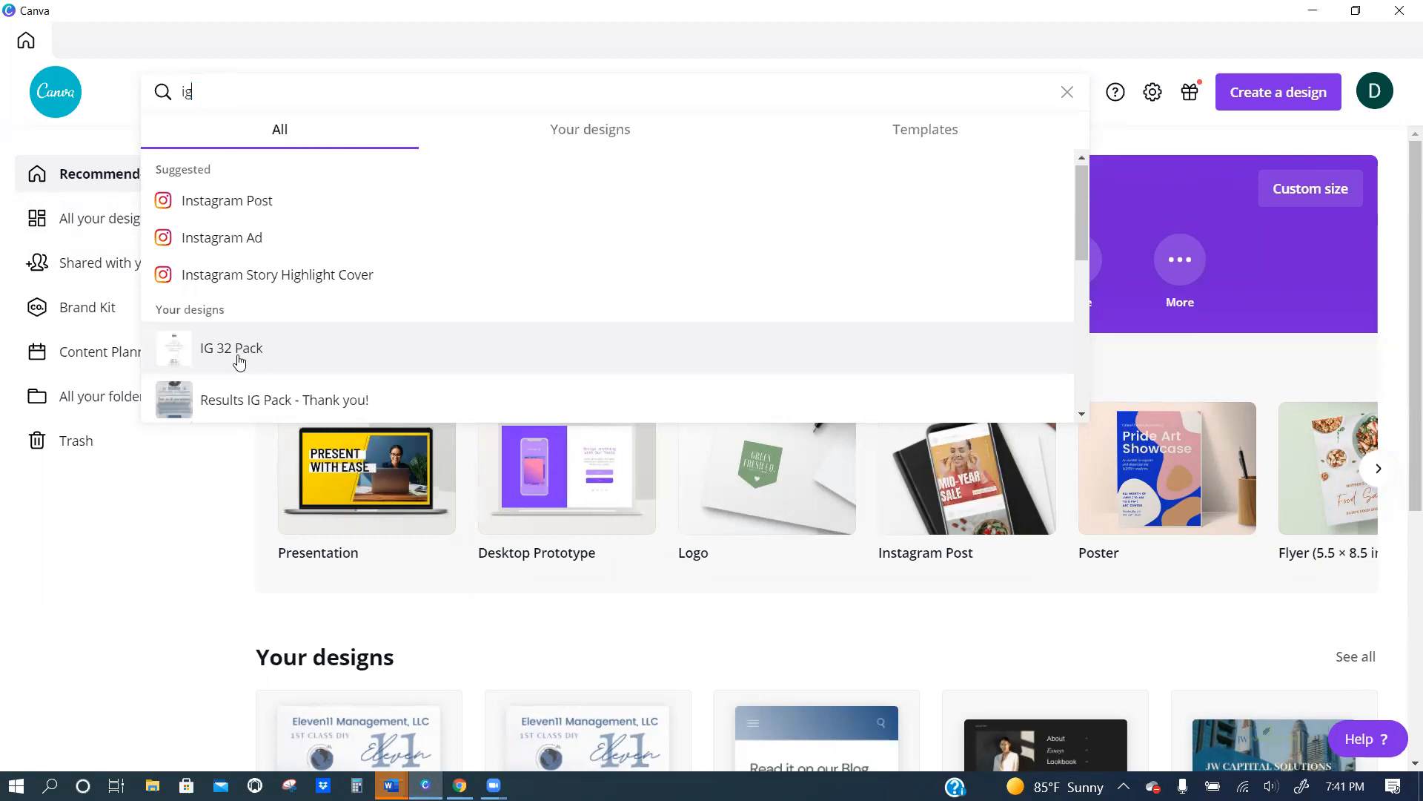
scroll(252, 319, down, 3)
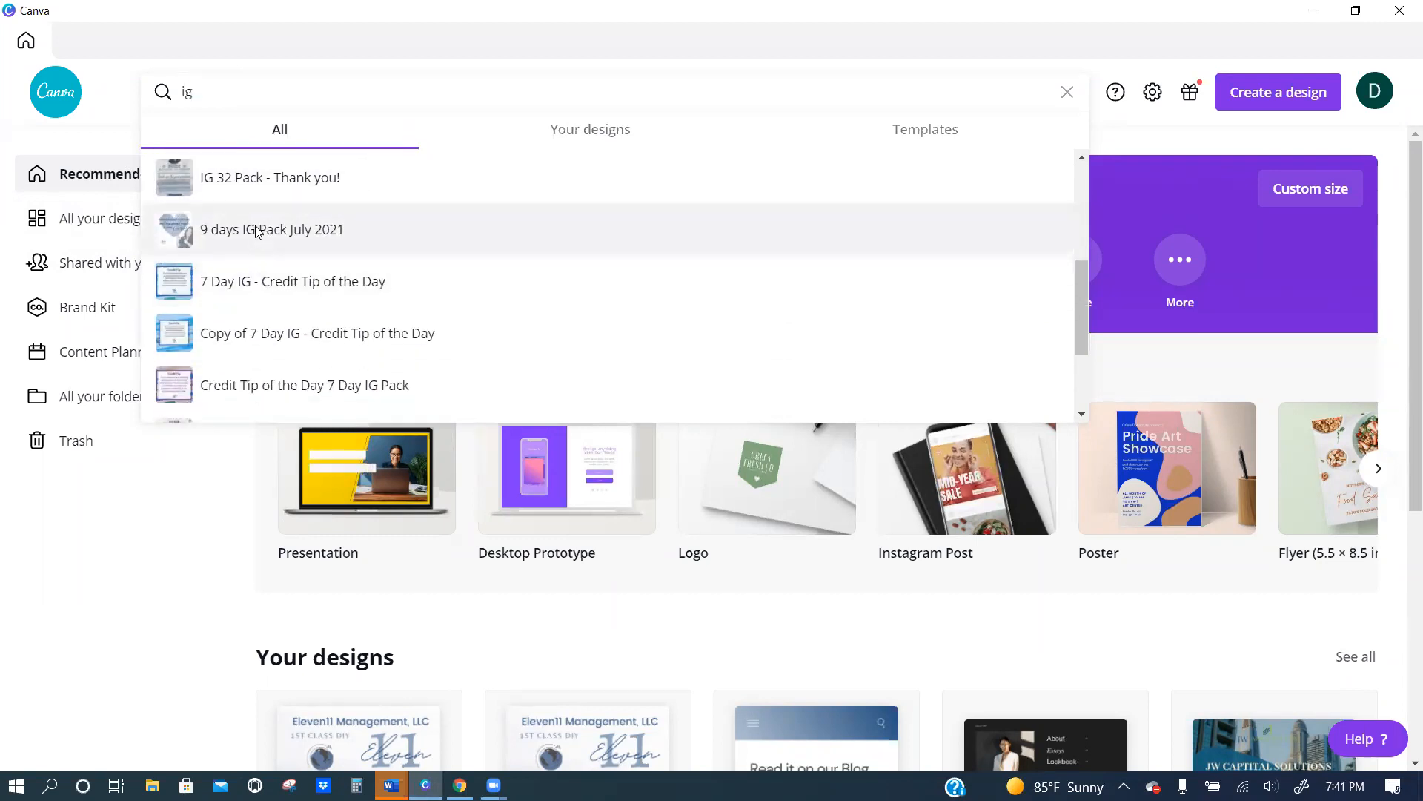
click(257, 232)
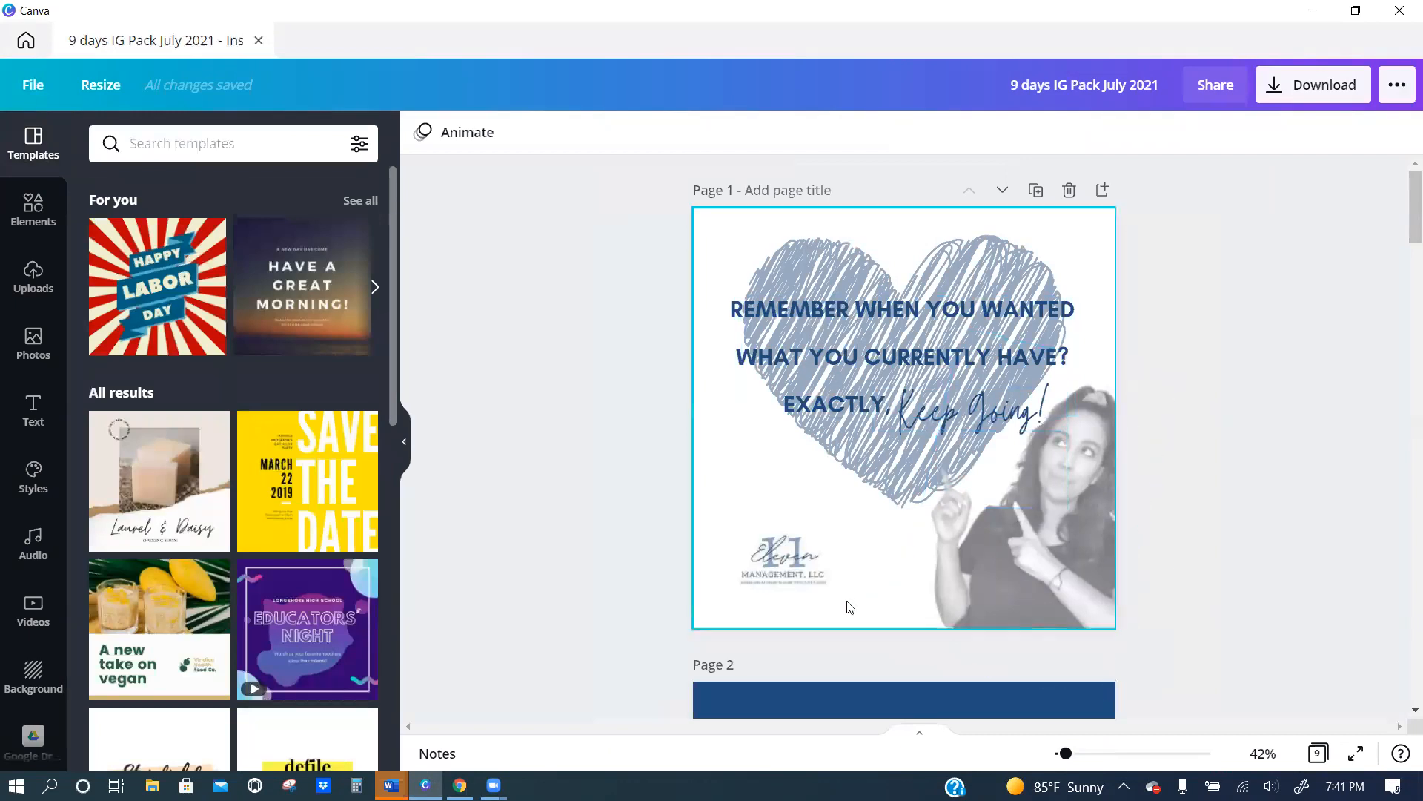
scroll(886, 466, down, 20)
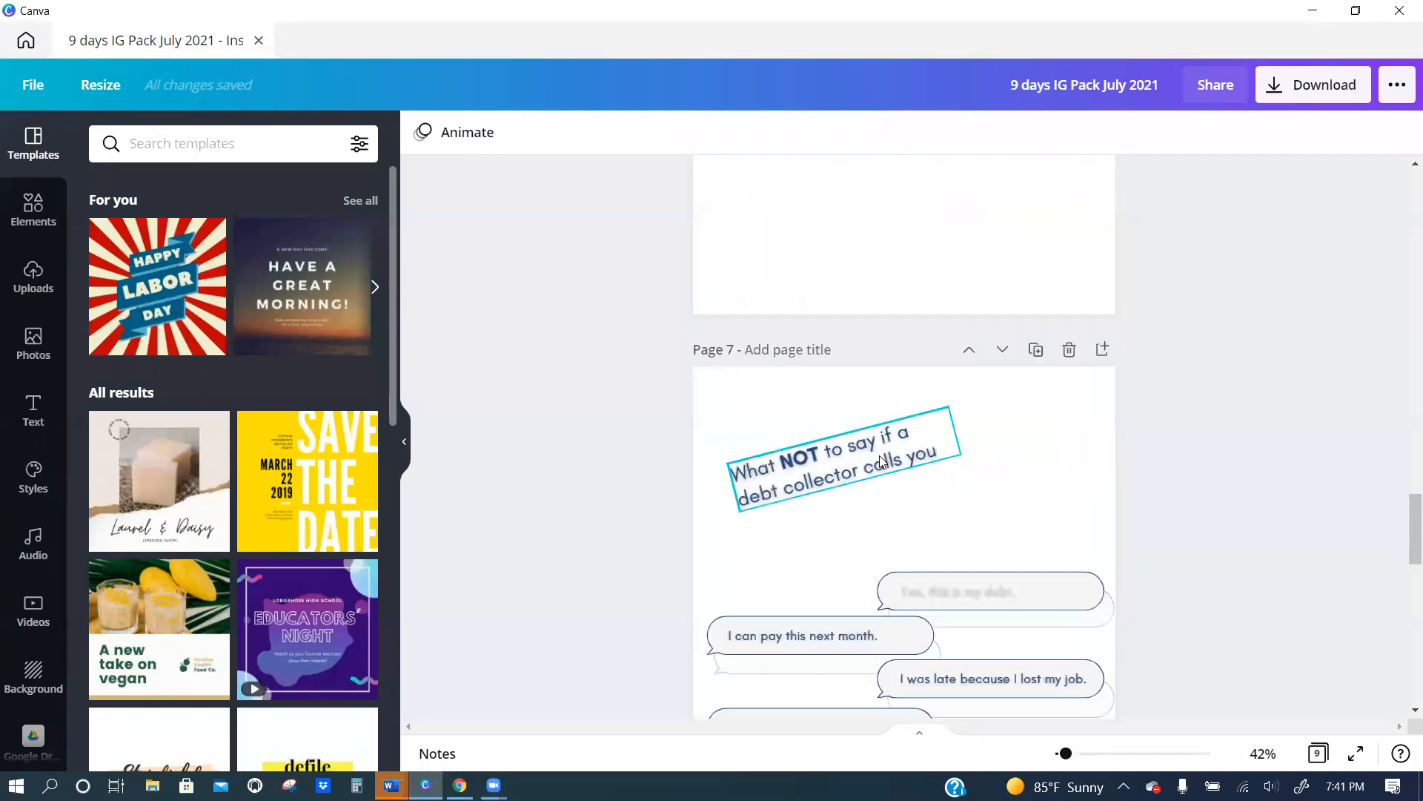
scroll(881, 462, down, 12)
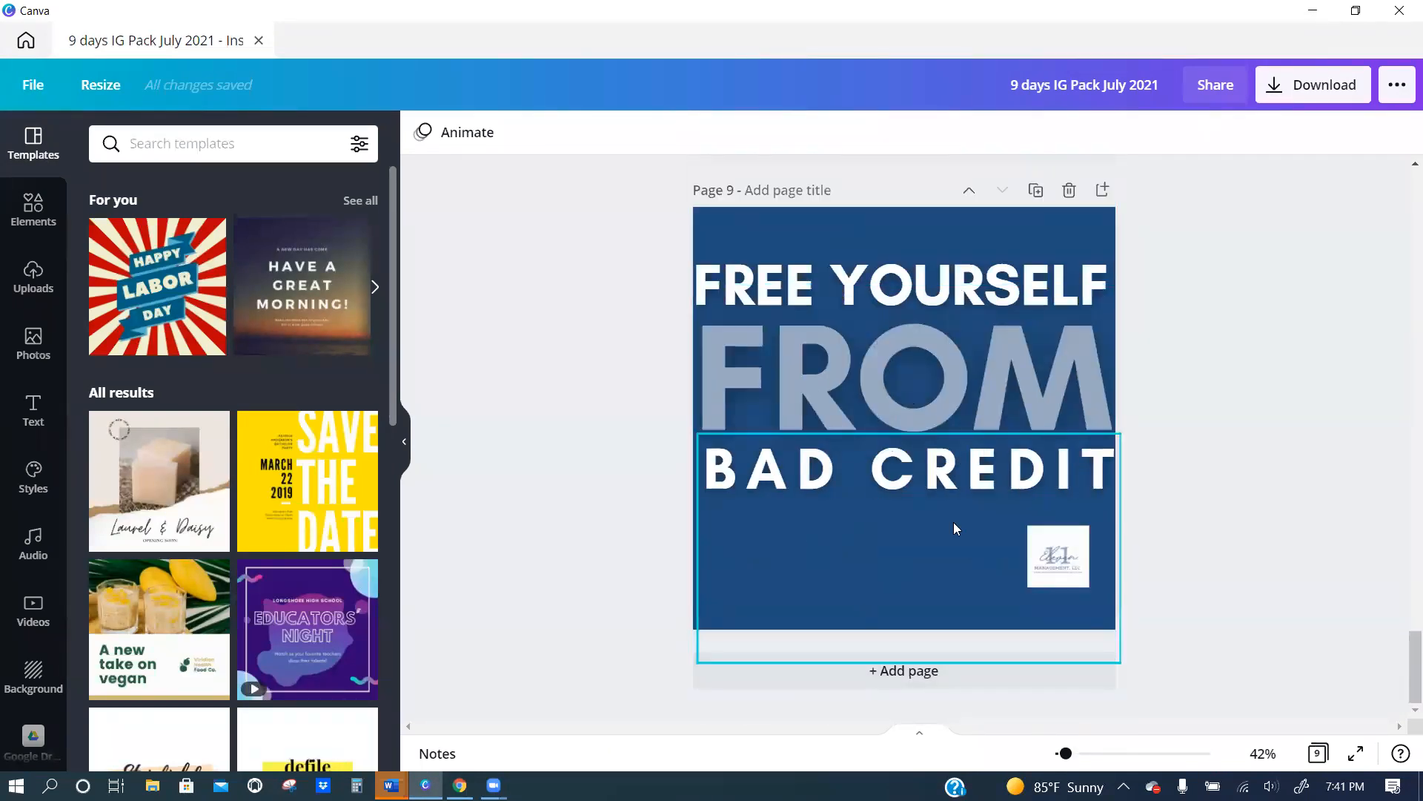
scroll(954, 528, up, 20)
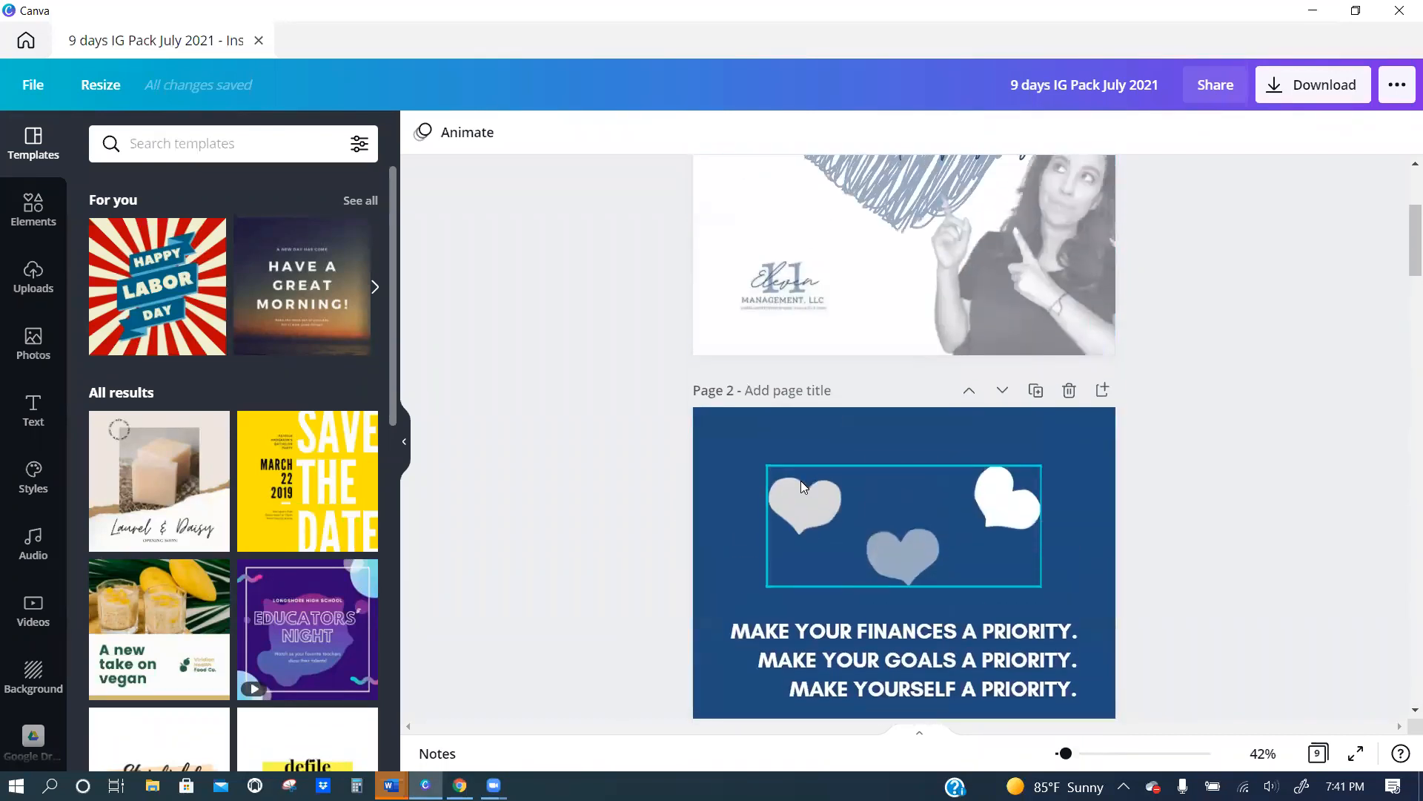
scroll(800, 480, up, 4)
Add a page after page 9 and fill it with the "Who wants to raise their credit score?" post from the IG 32 Pack design.
scroll(20, 461, down, 2)
scroll(21, 461, down, 6)
click(37, 389)
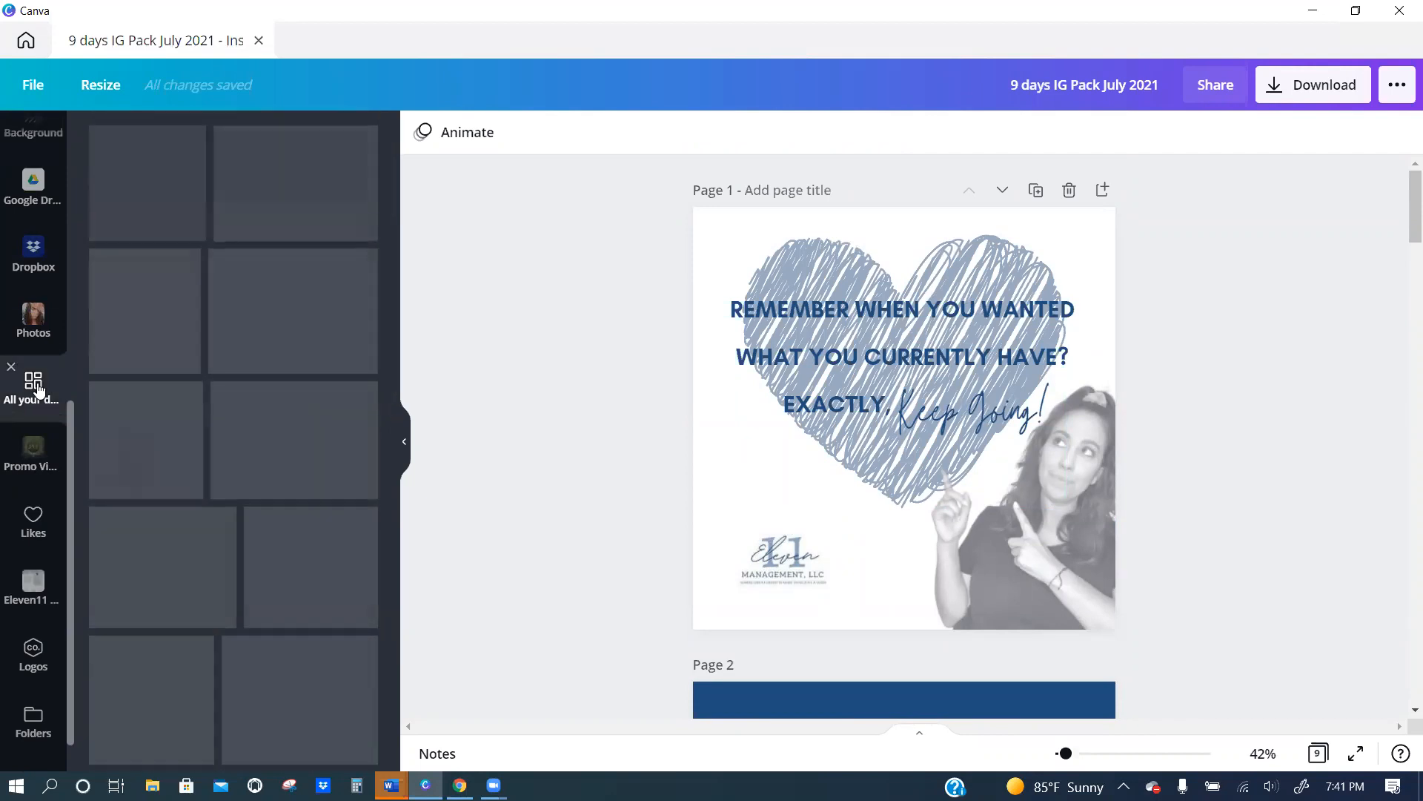
mouse_move(185, 452)
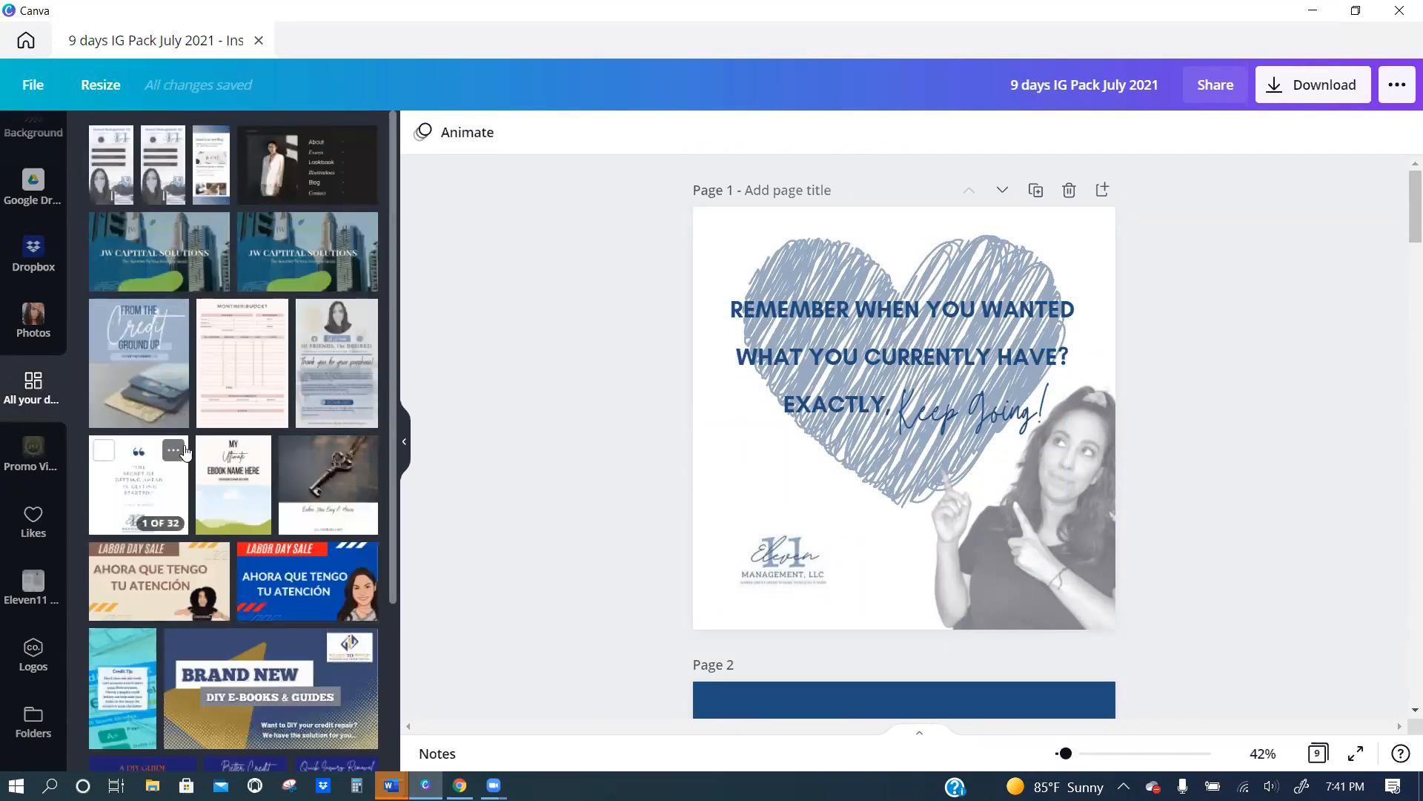
scroll(832, 539, down, 7)
scroll(832, 540, down, 20)
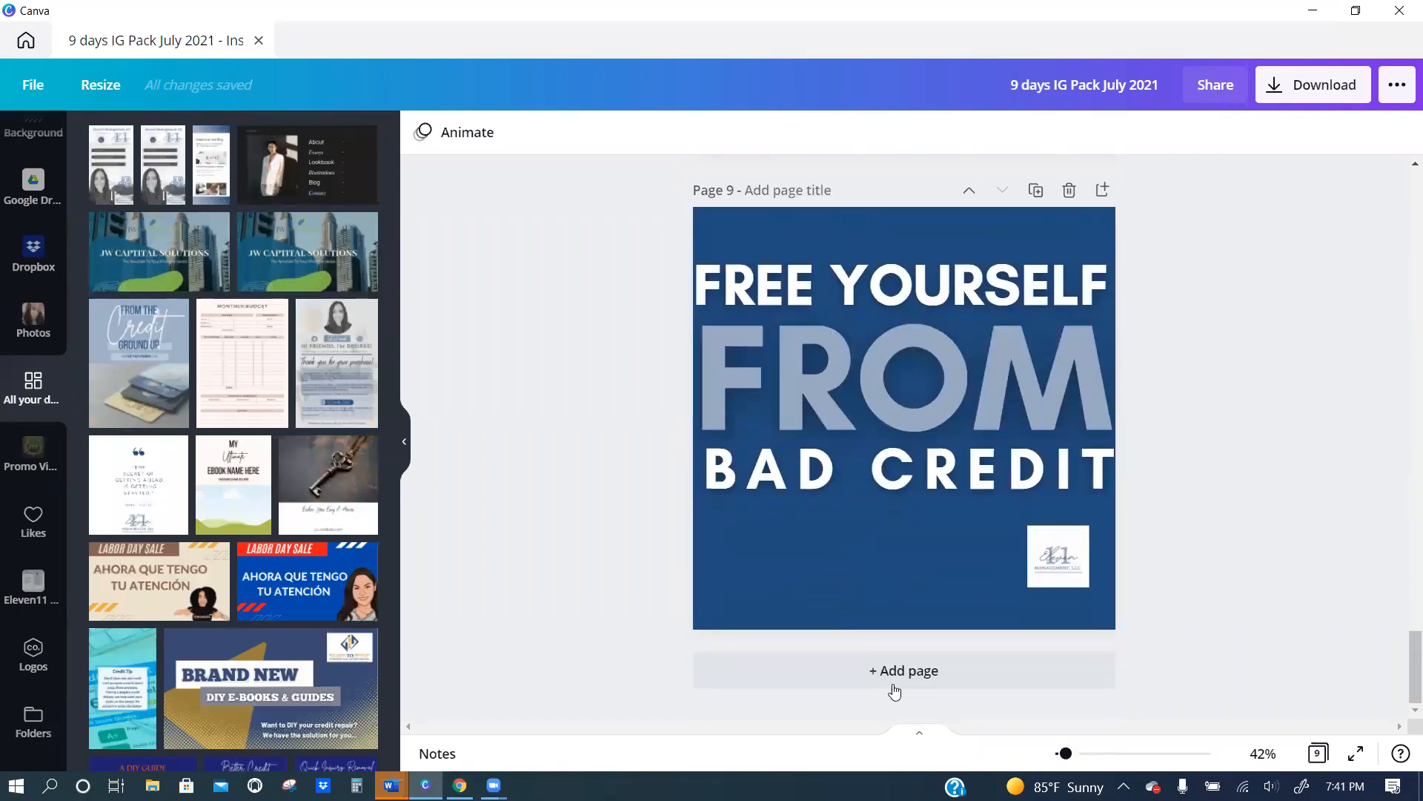
click(895, 671)
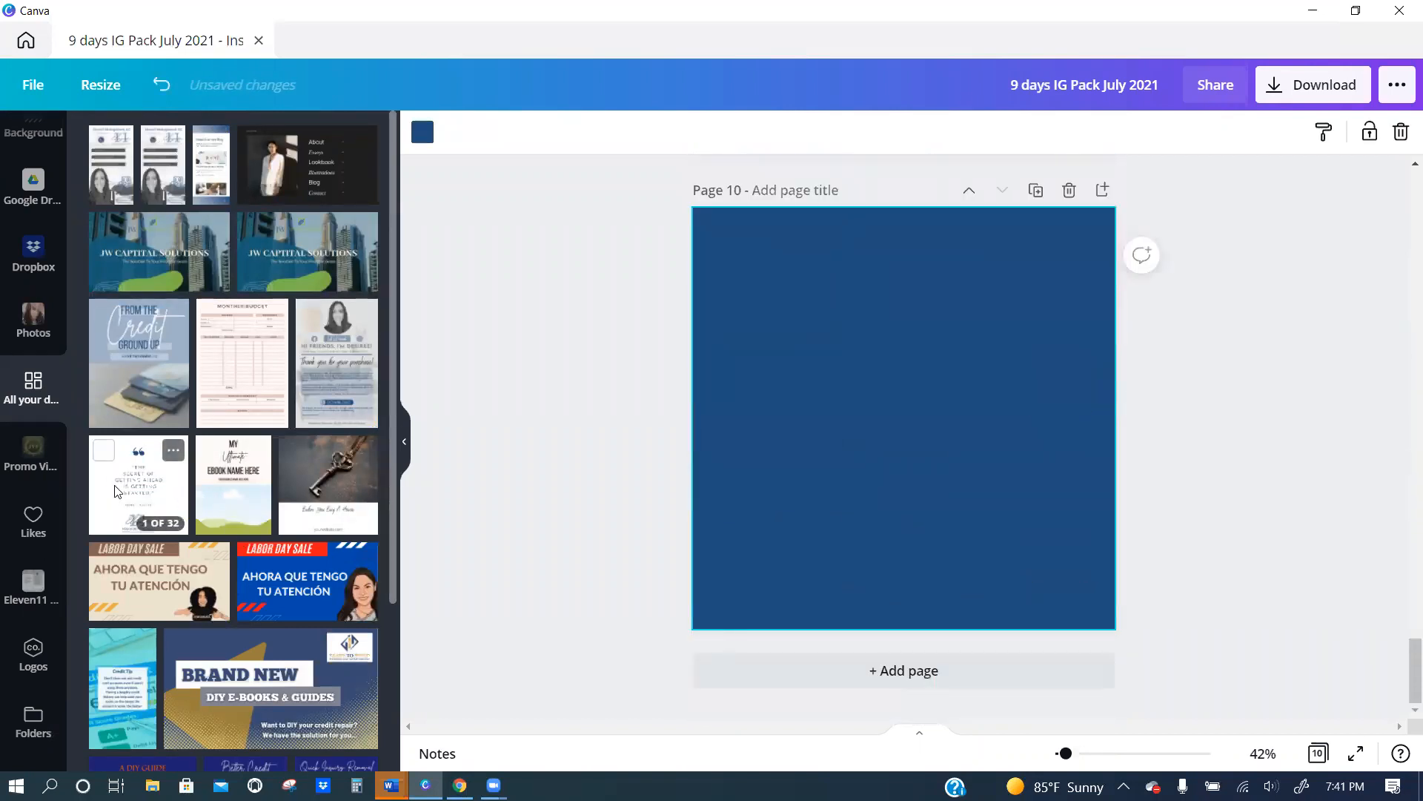
click(116, 491)
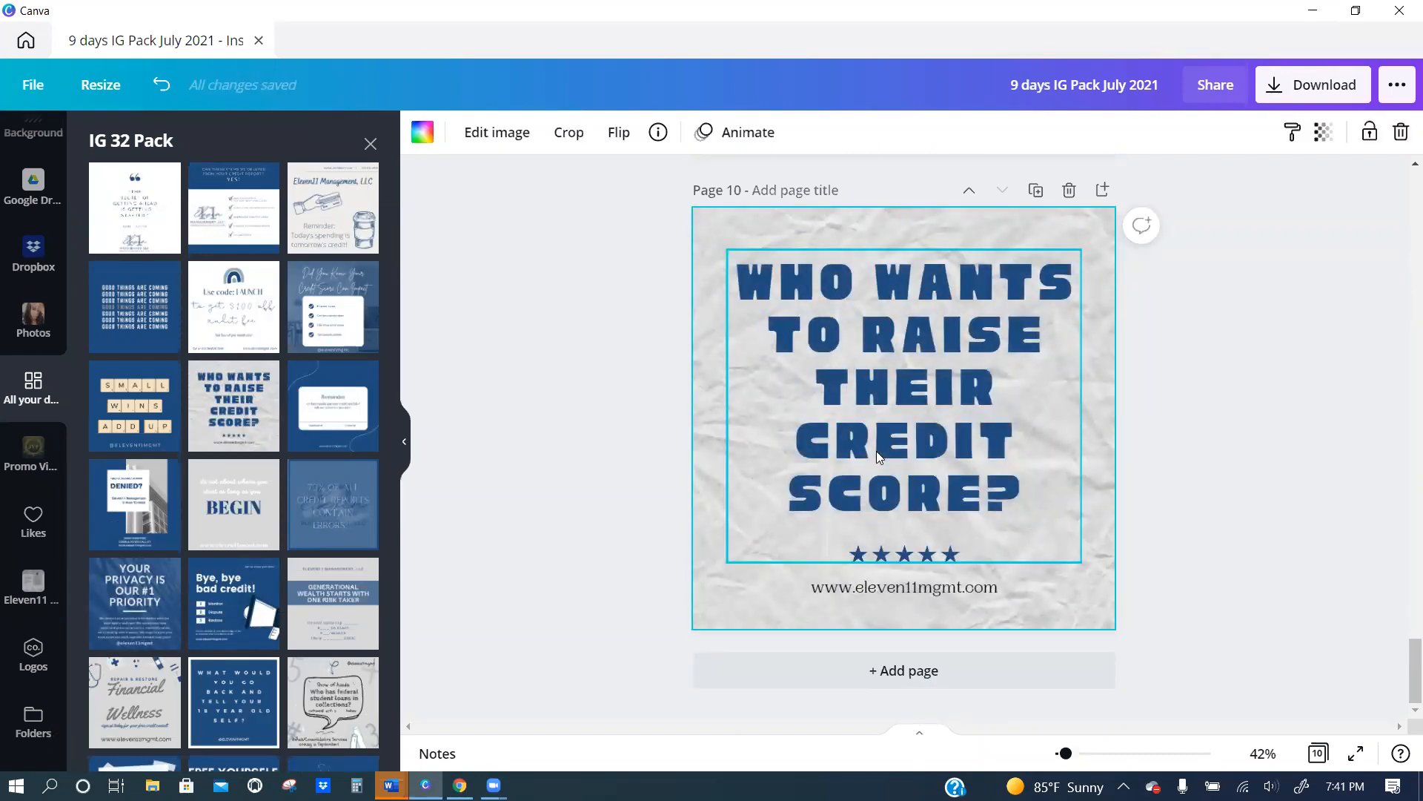
Check the added credit score page against the page before it, and delete page 10.
scroll(810, 347, up, 10)
scroll(891, 297, down, 10)
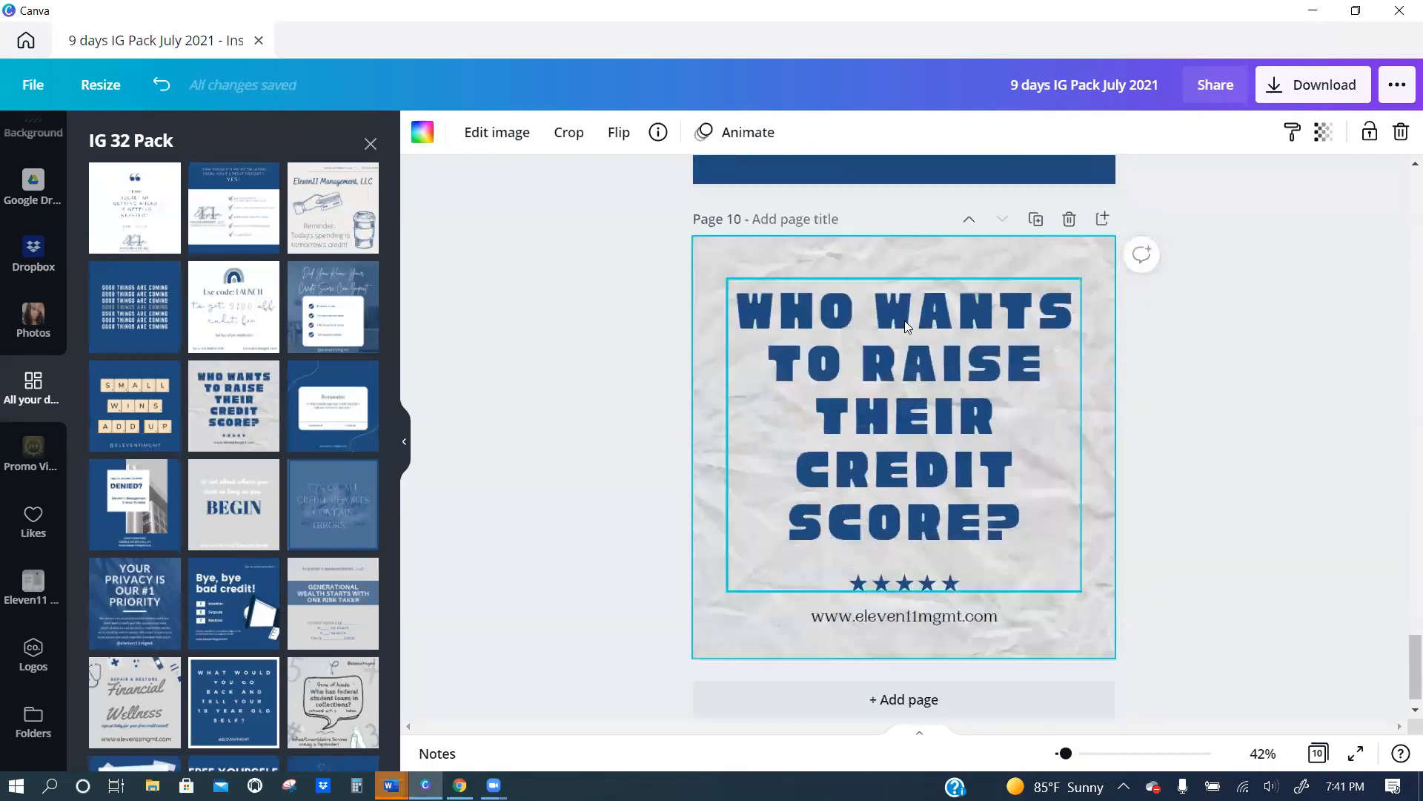
scroll(904, 326, down, 1)
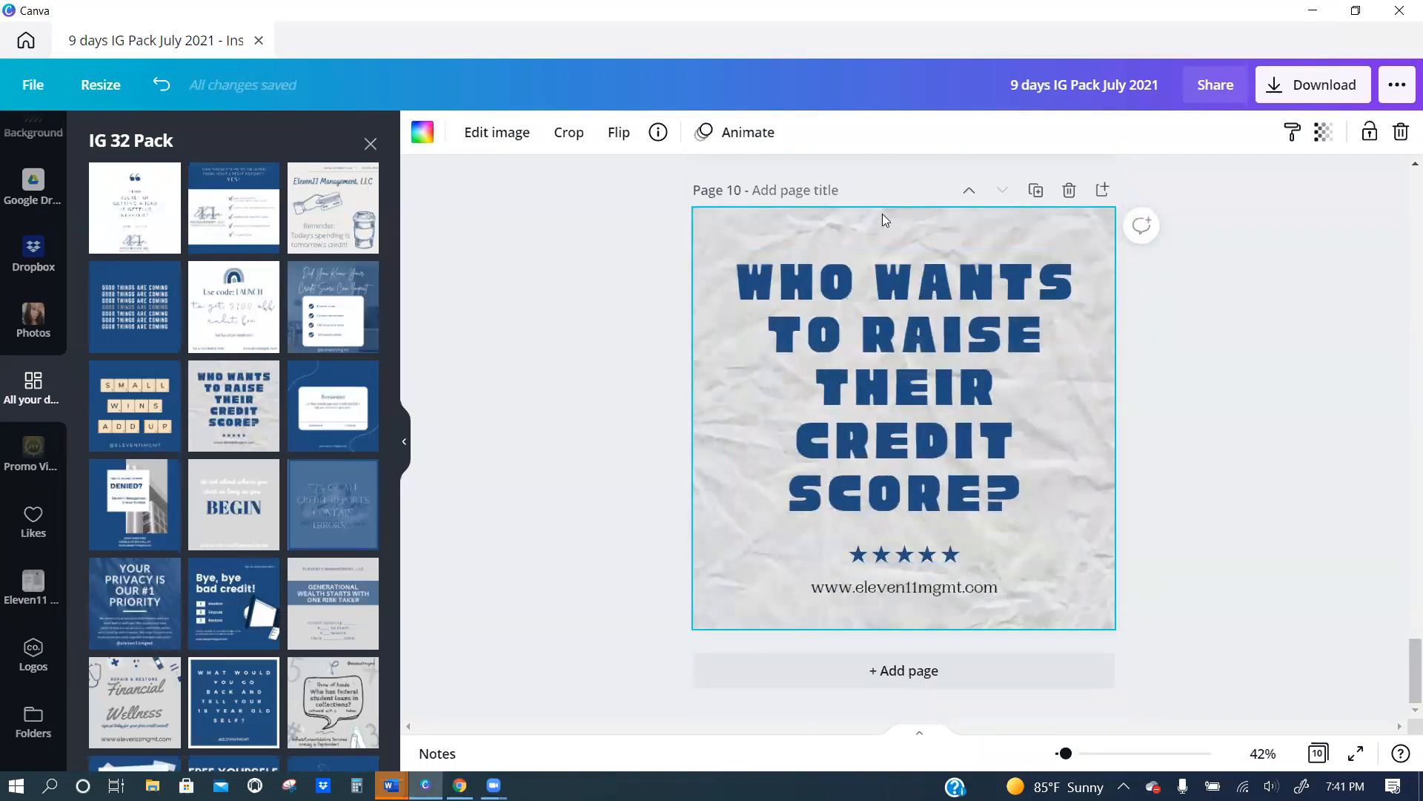
click(1069, 191)
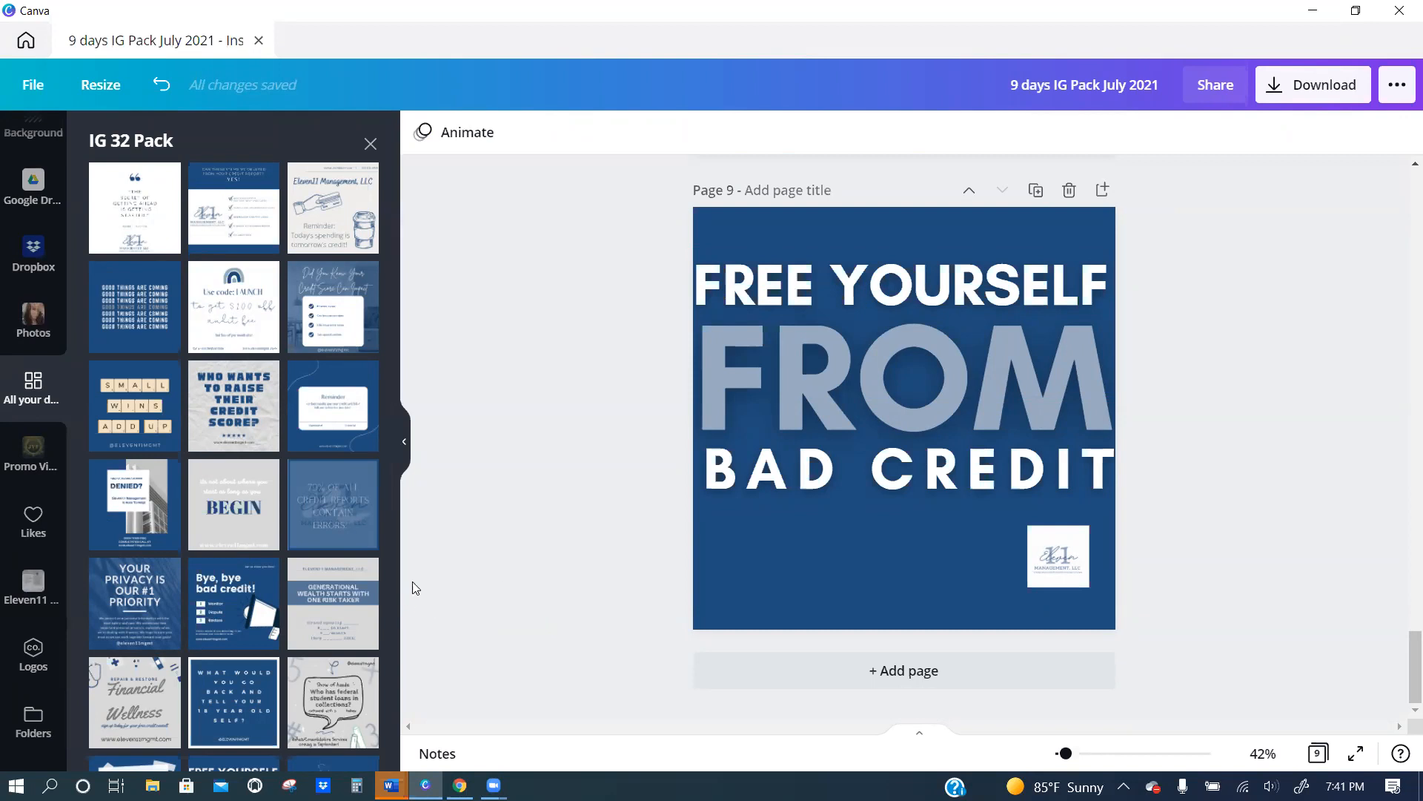
Select the logo on page 9, check its transparency setting and compare it with the logo on page 8.
scroll(216, 606, down, 6)
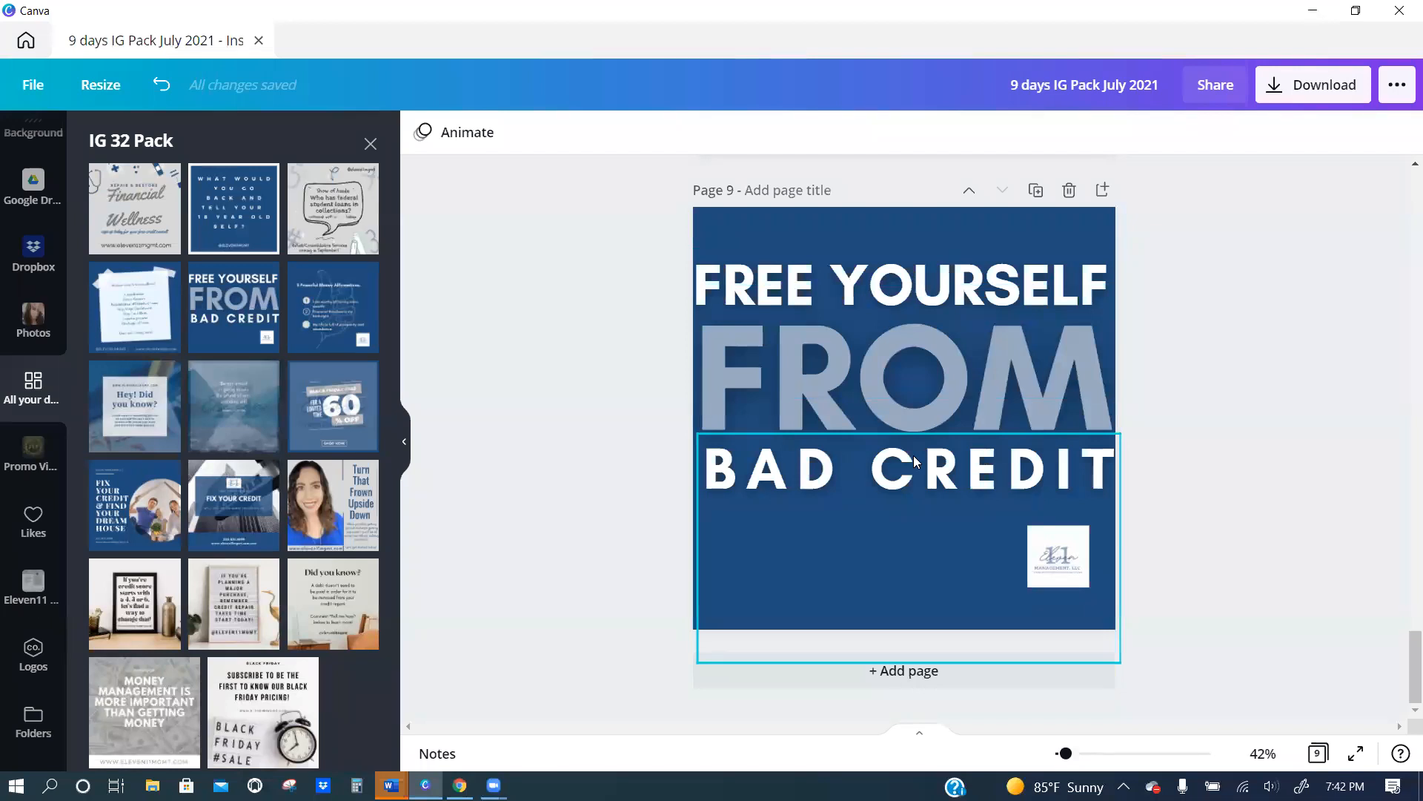
click(1044, 557)
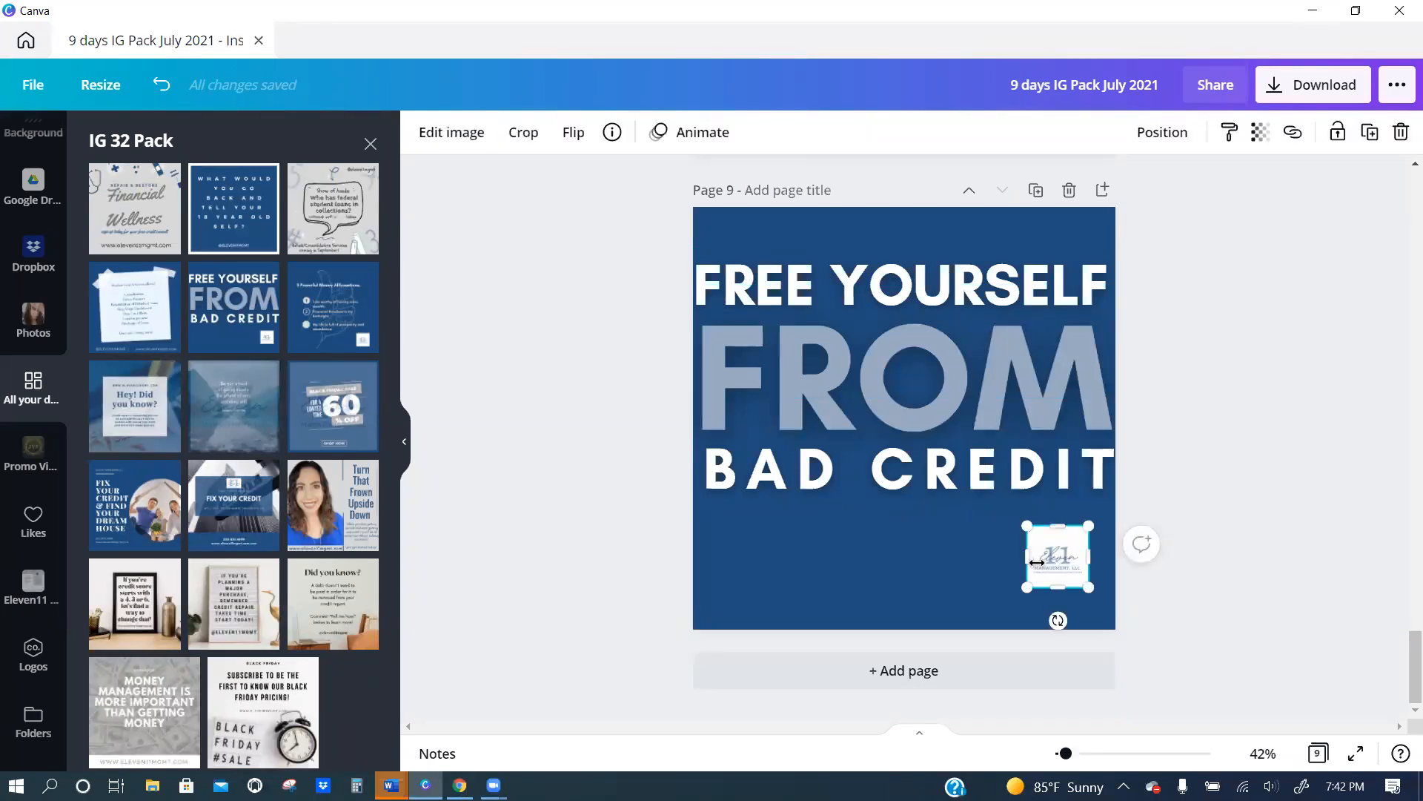
click(1260, 132)
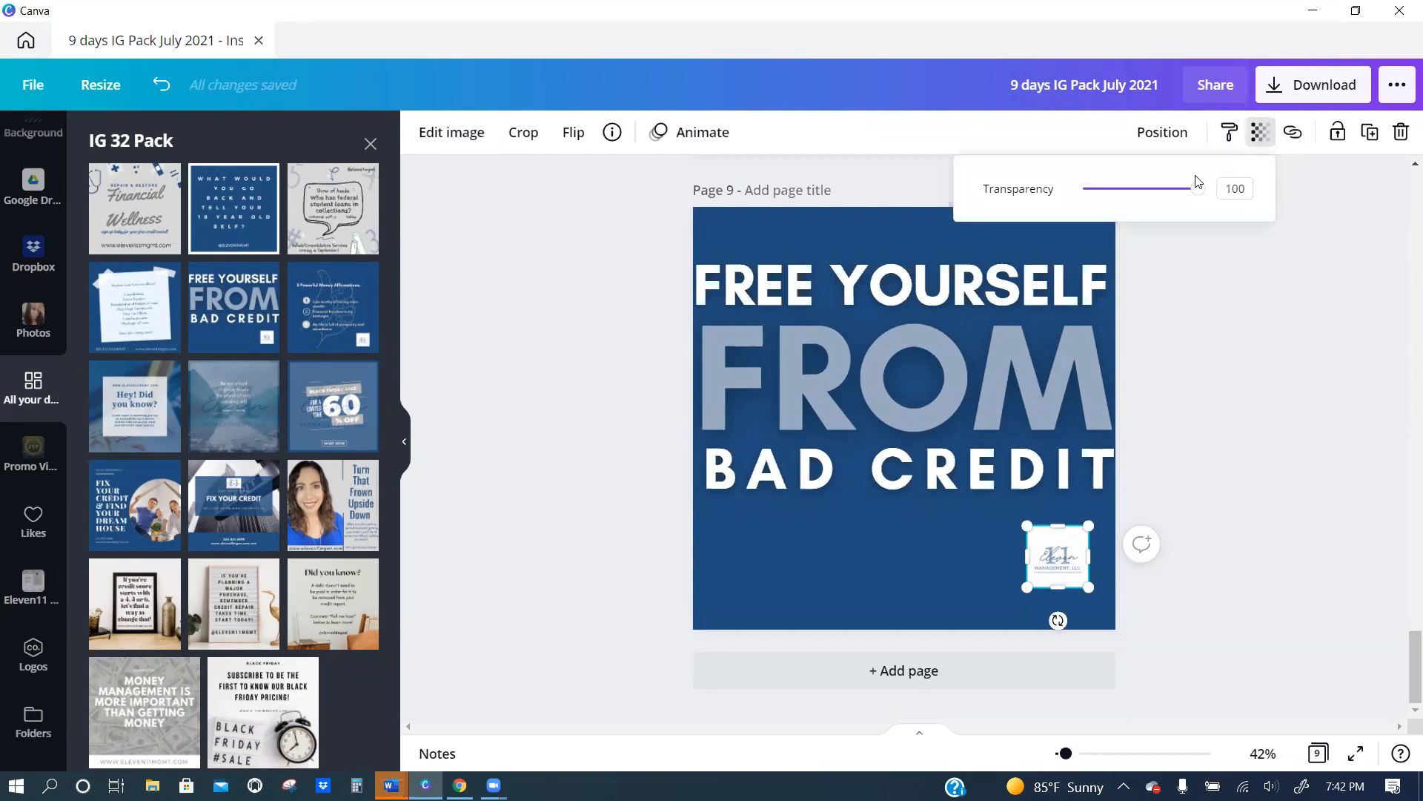
drag(1197, 190, 1231, 189)
mouse_move(494, 785)
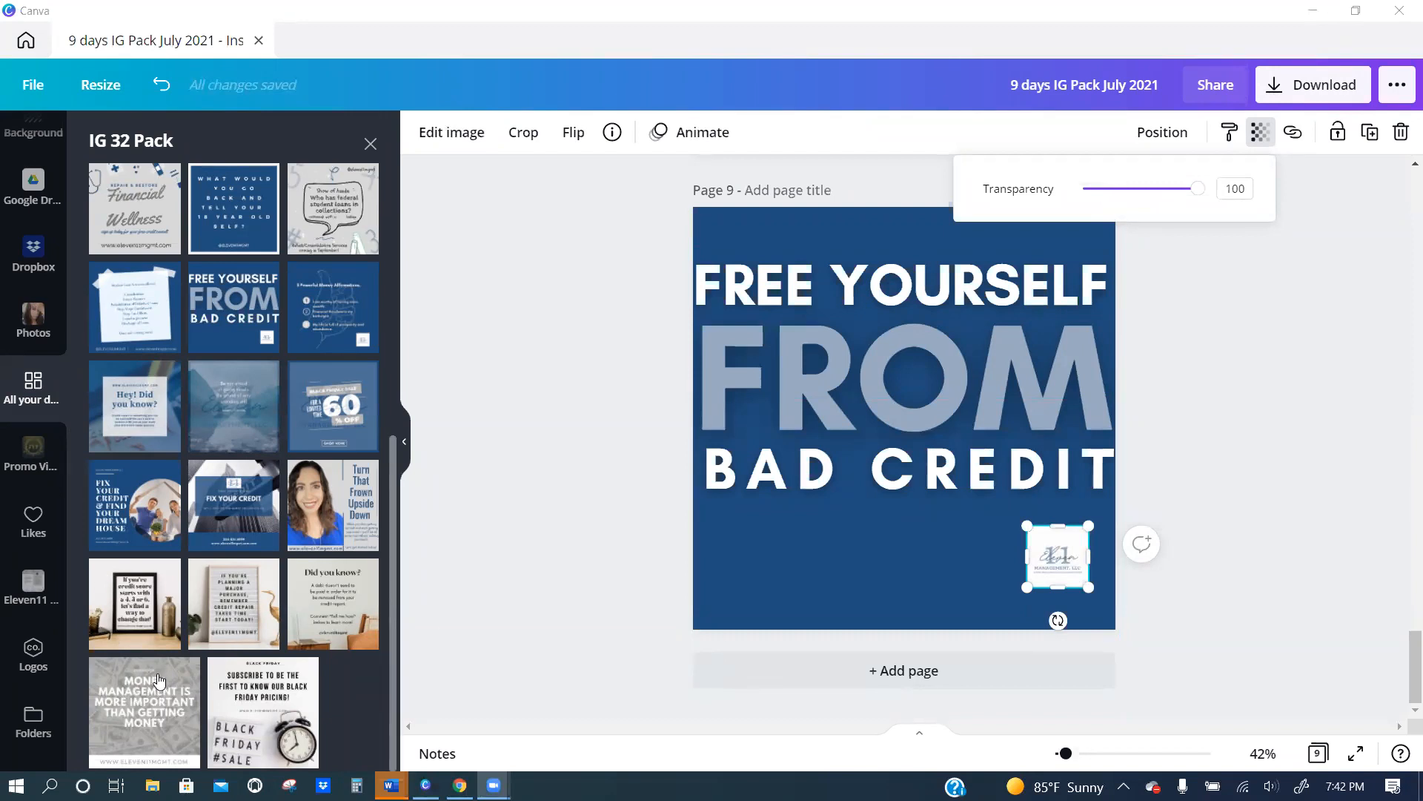
scroll(782, 550, up, 5)
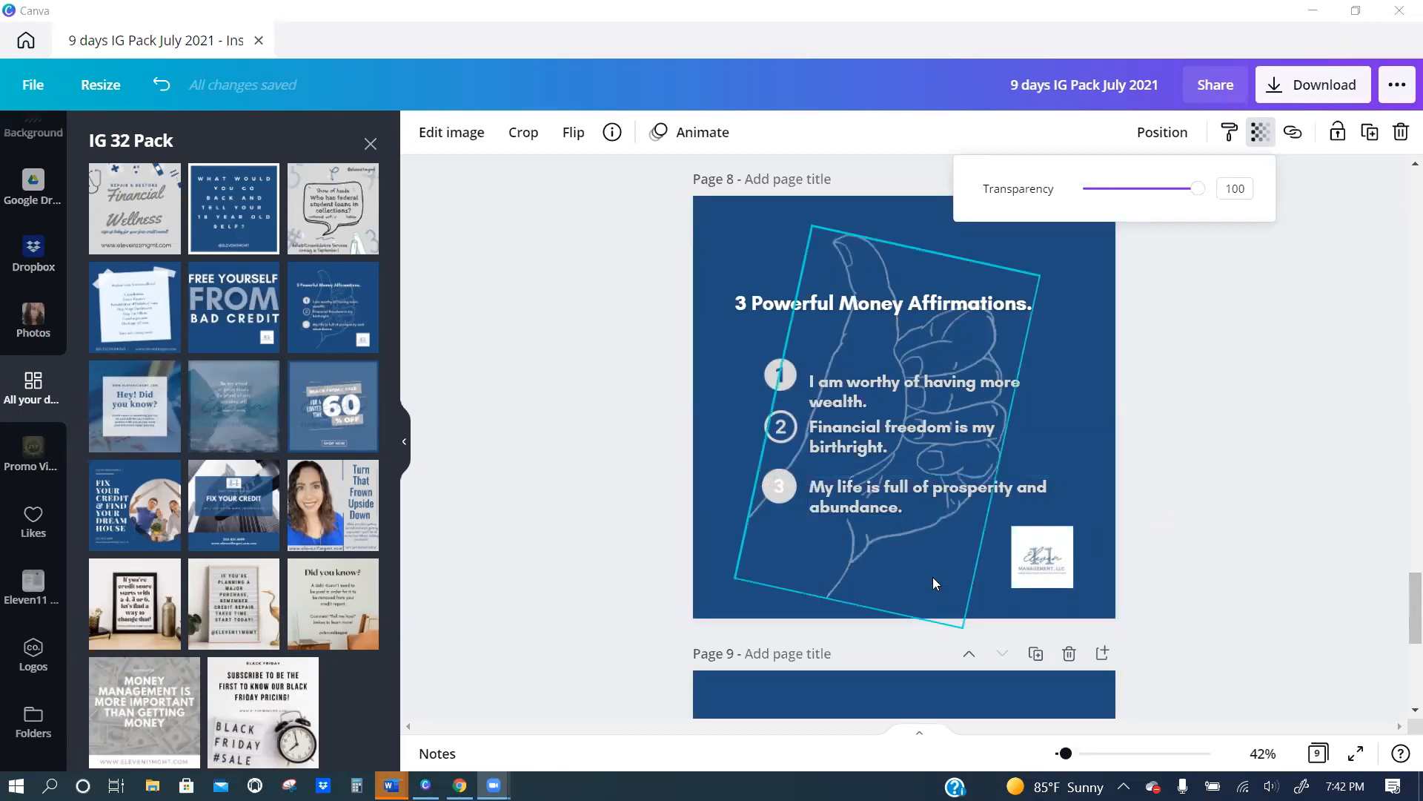
scroll(933, 576, down, 5)
scroll(916, 607, down, 2)
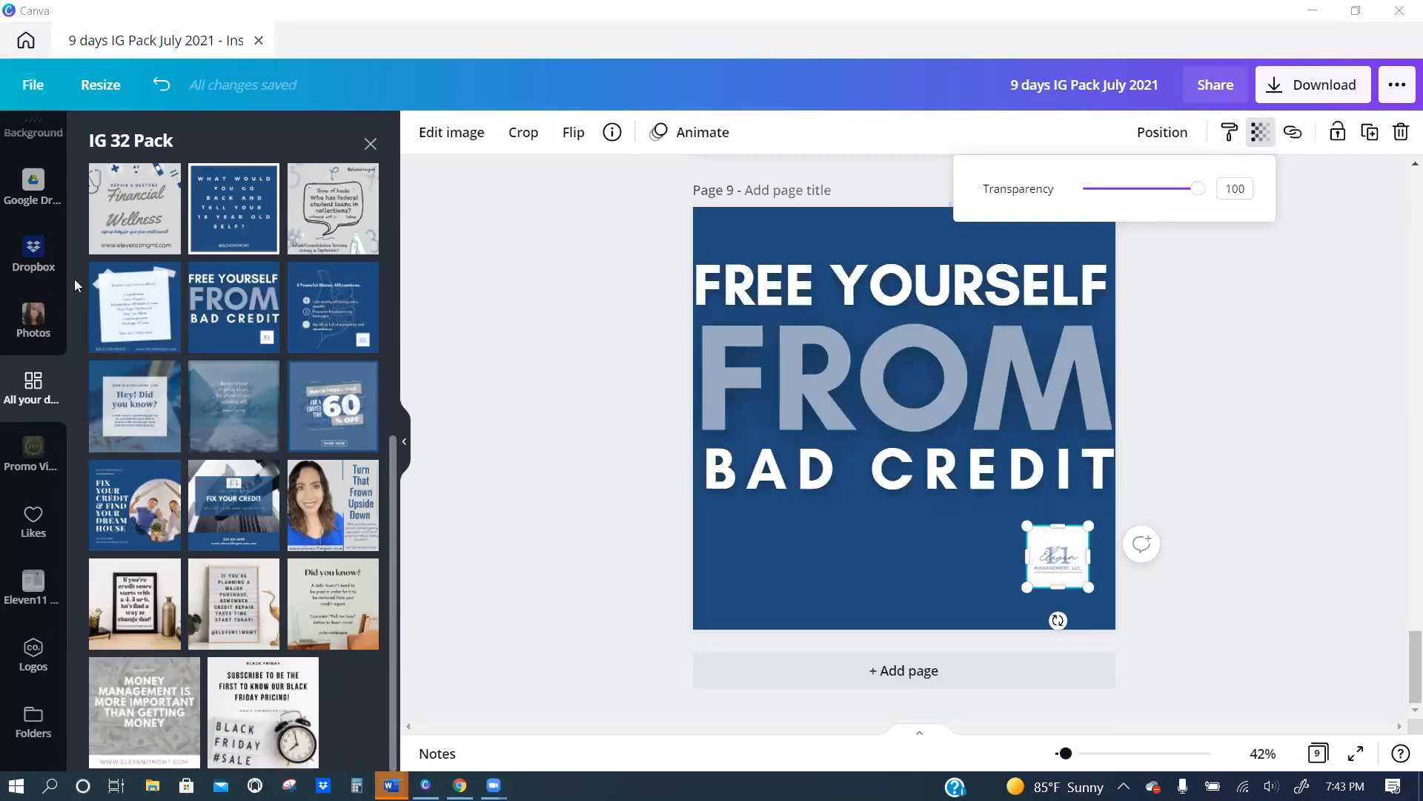
click(33, 393)
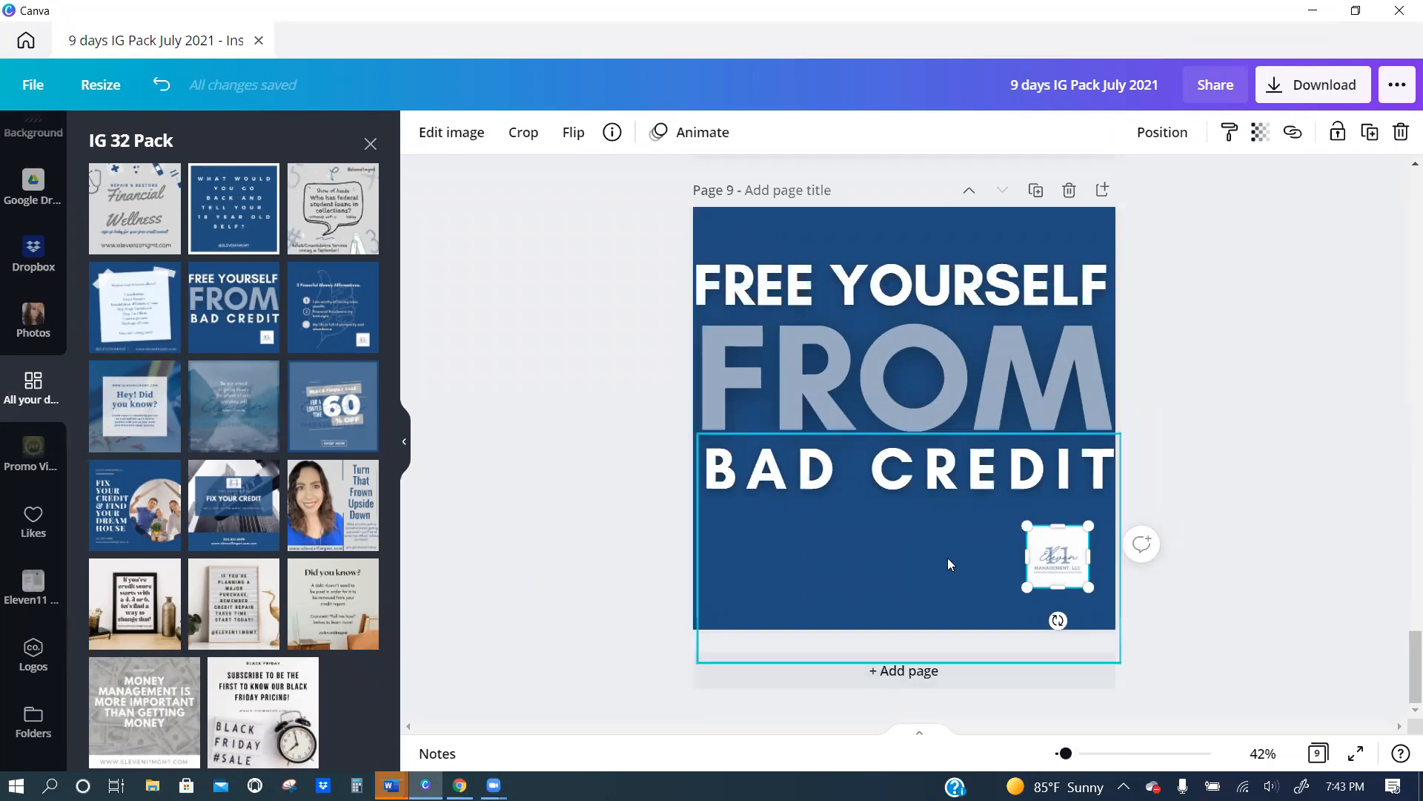
Look back through the design up to page 3, close the IG 32 Pack page list and collapse its panel.
scroll(953, 541, up, 5)
scroll(956, 512, up, 15)
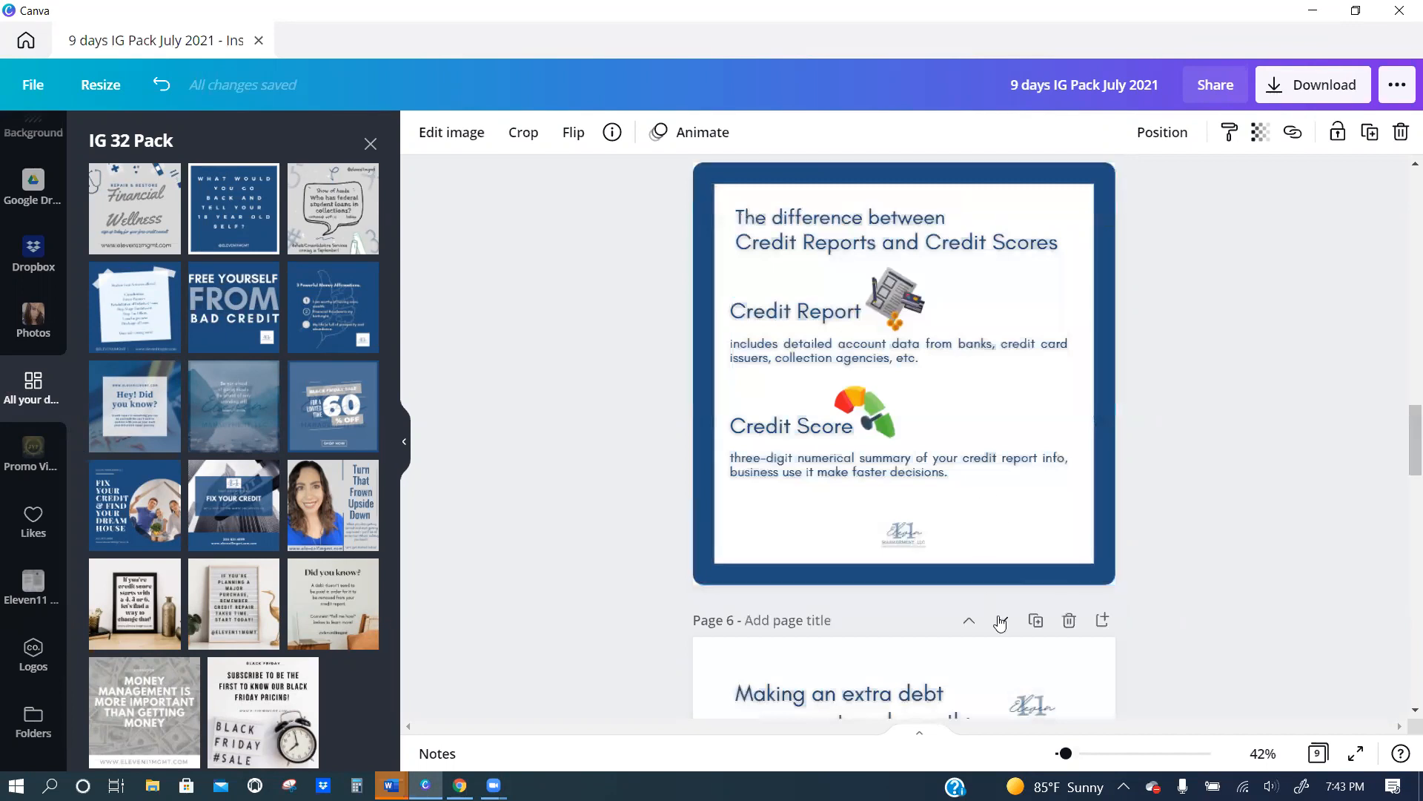
scroll(939, 635, up, 8)
scroll(937, 629, up, 5)
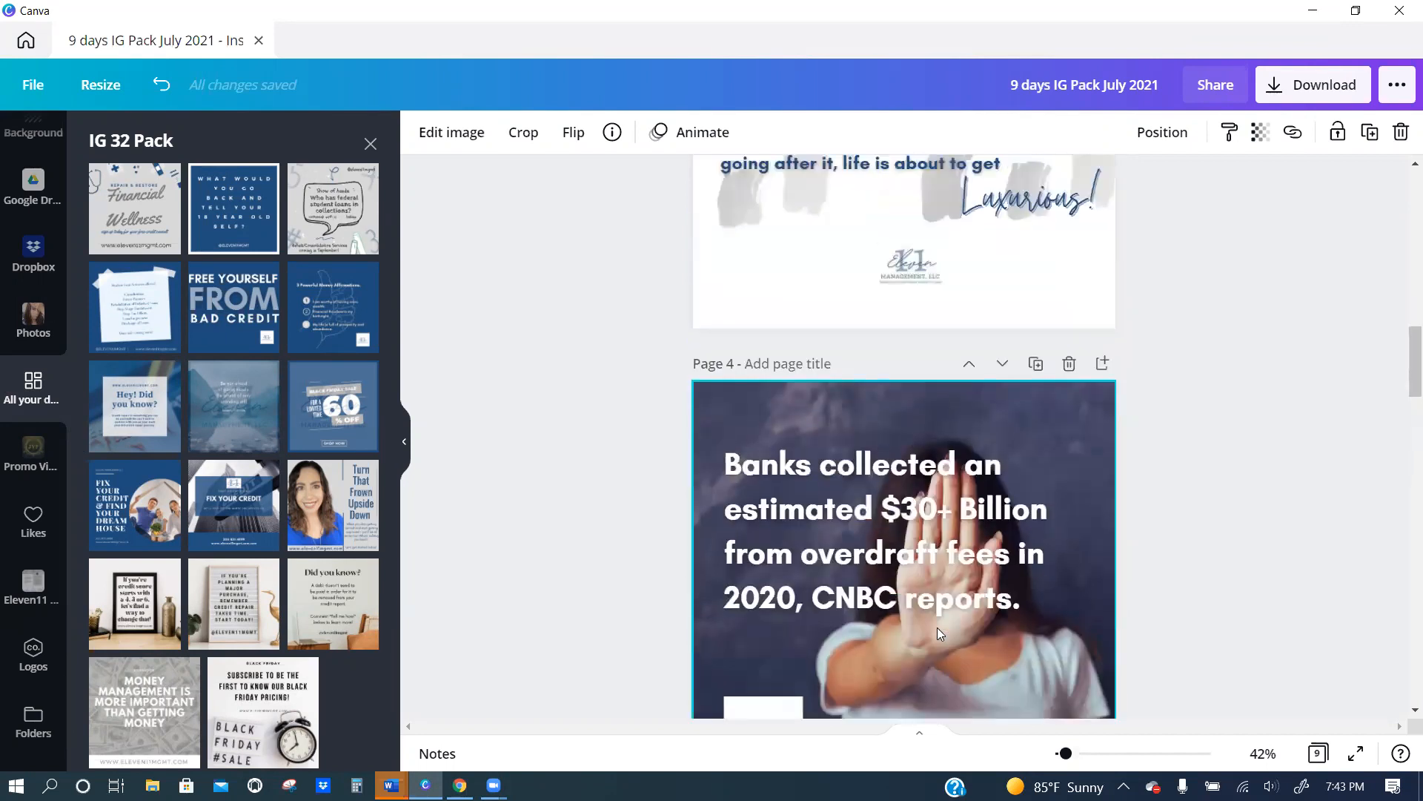
click(370, 144)
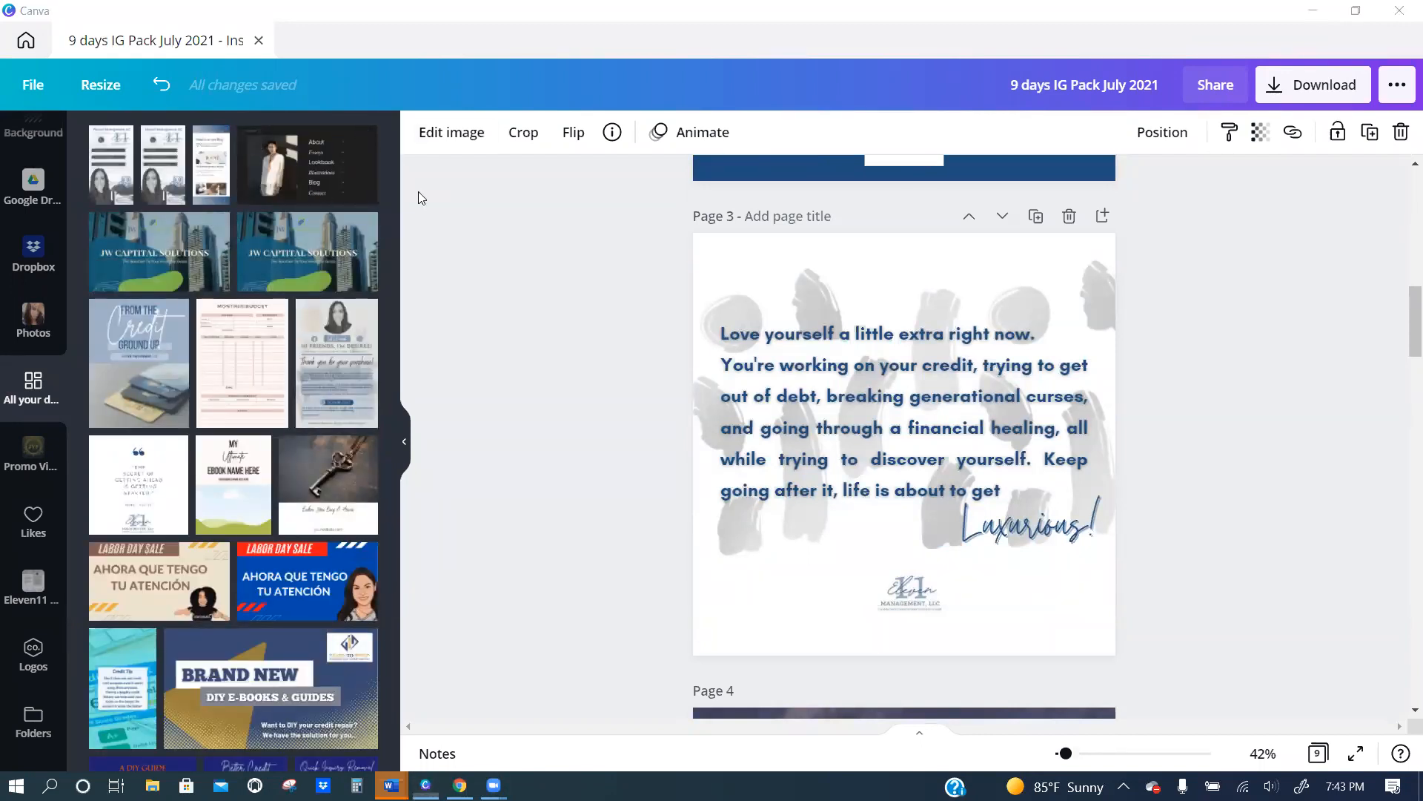
click(404, 441)
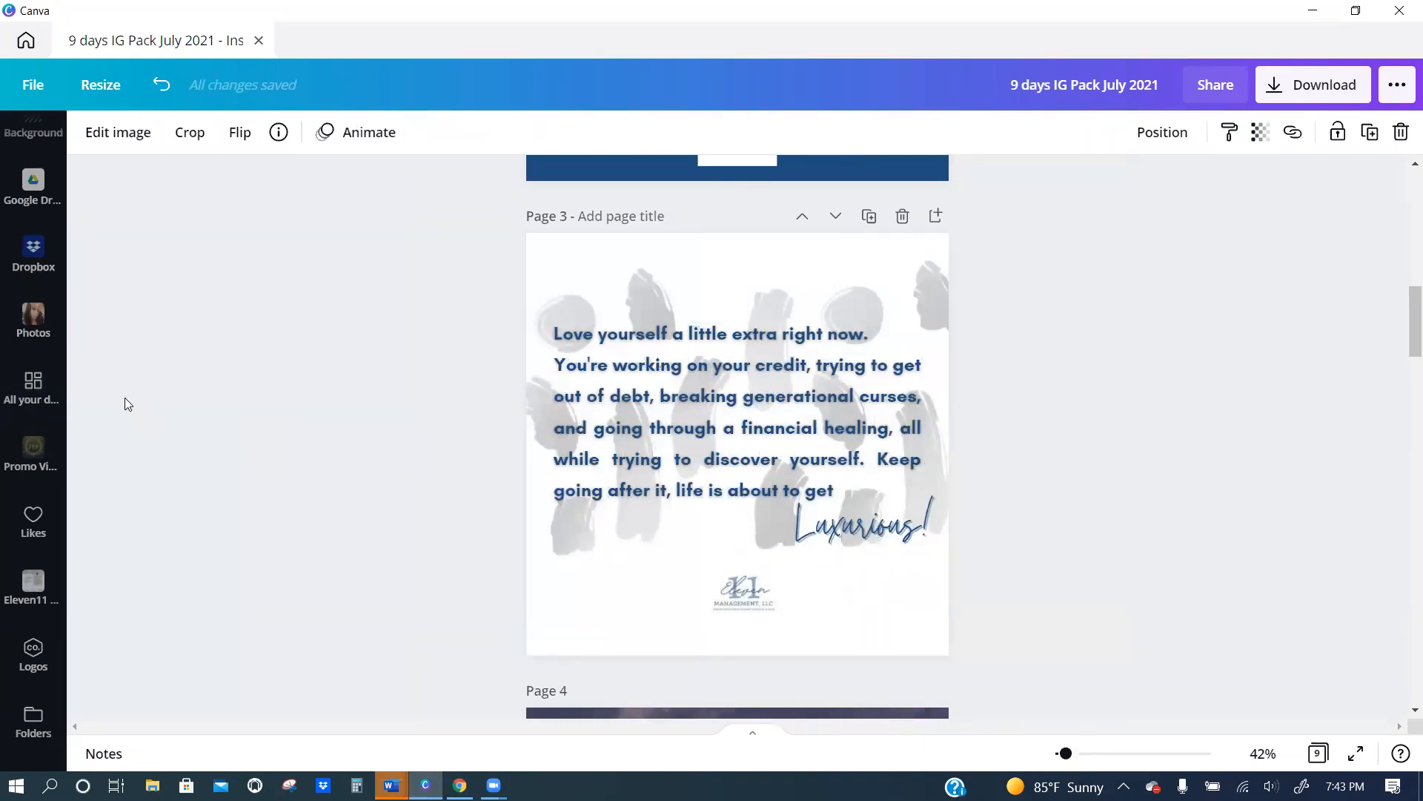
Browse all existing designs and open the "Posts 6 Mistakes to Avoid After Mortgage Pre-Approval" design to view its posts.
scroll(124, 397, up, 5)
scroll(33, 152, up, 5)
scroll(31, 152, up, 3)
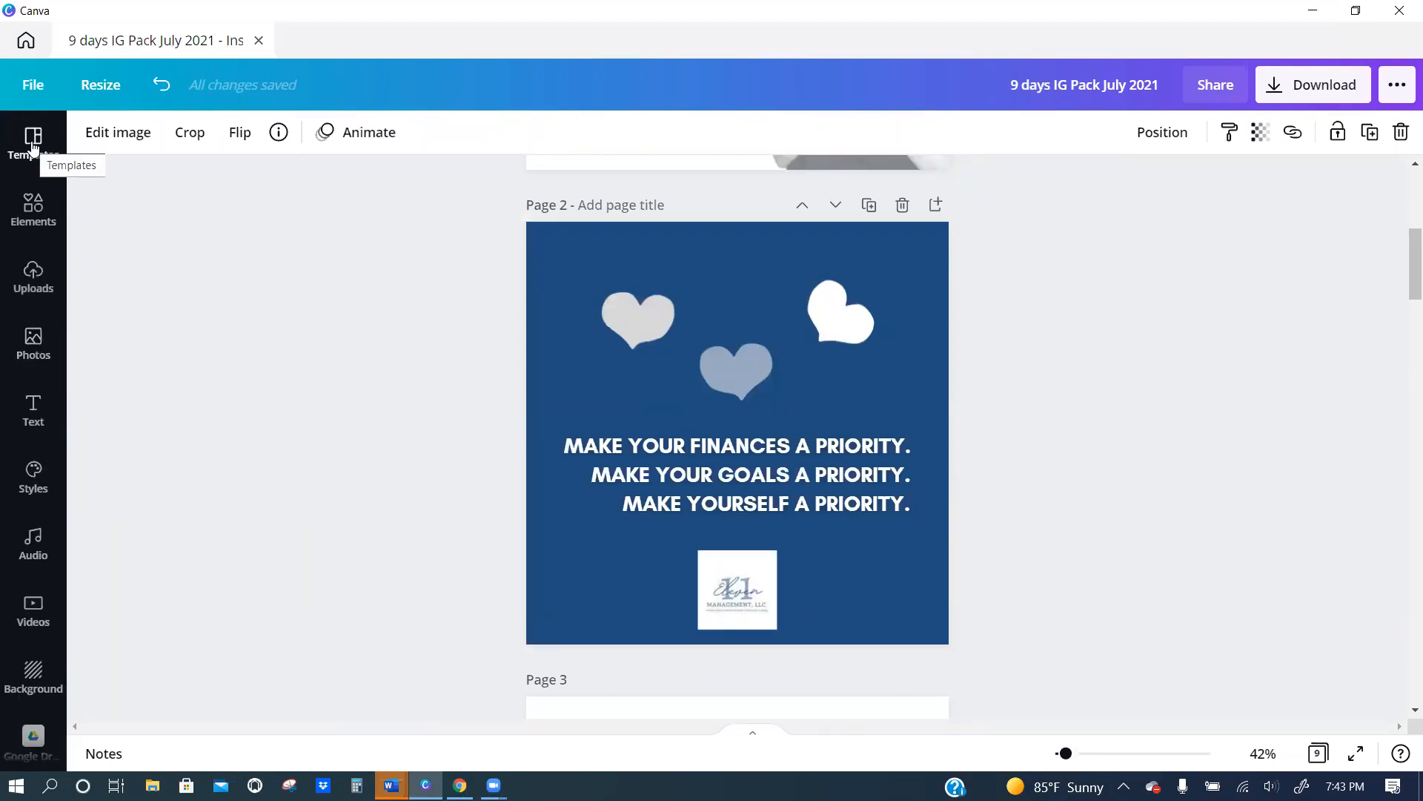
scroll(15, 352, down, 5)
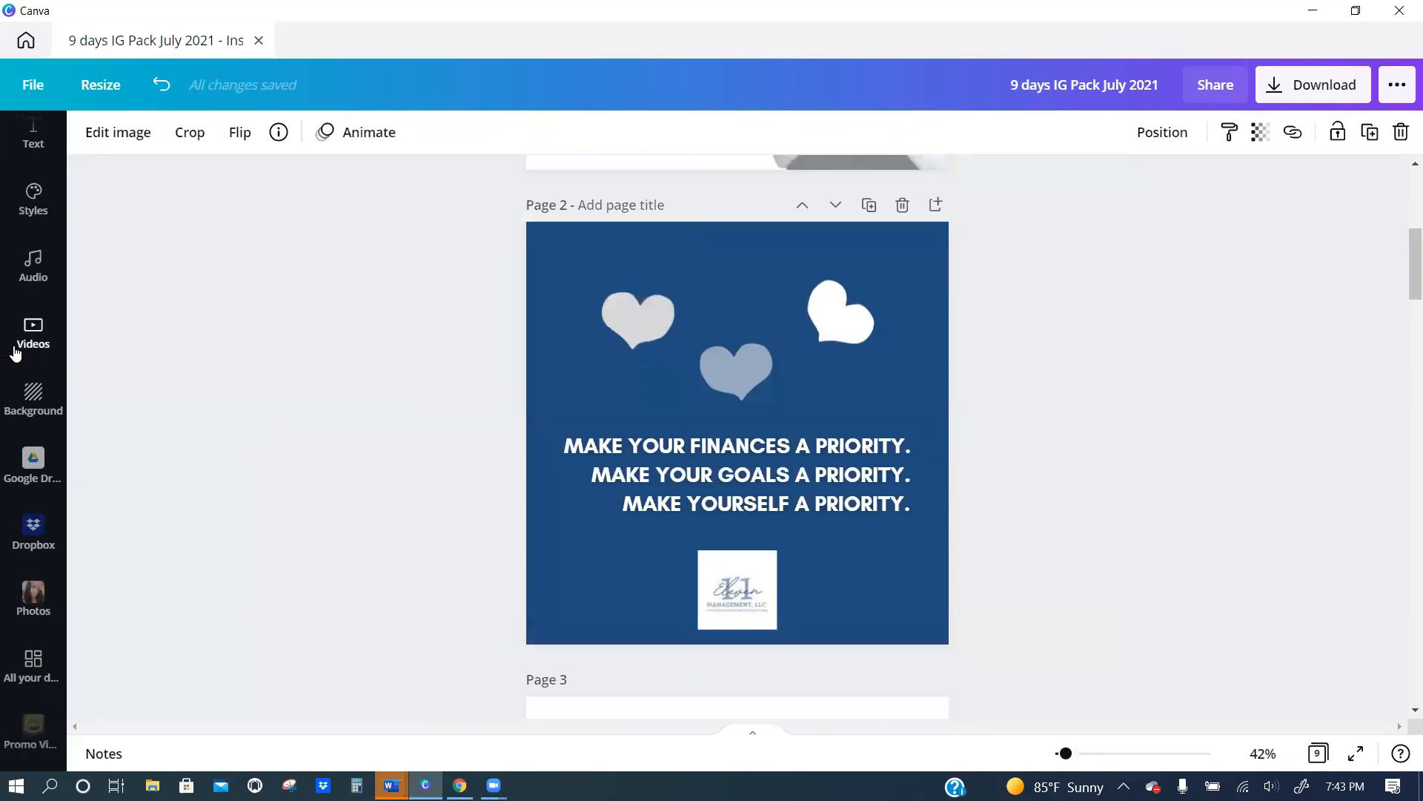
scroll(34, 393, down, 4)
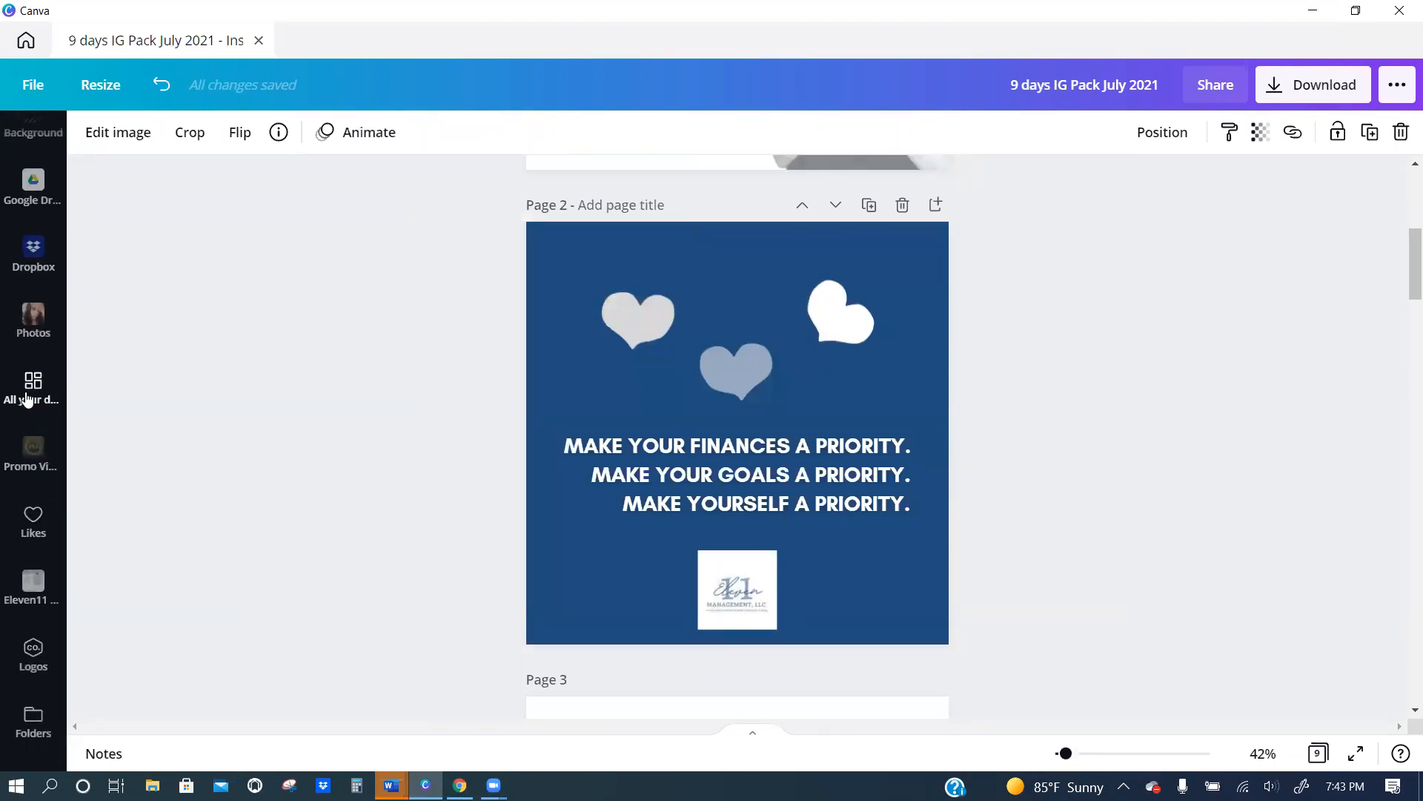
click(28, 399)
scroll(274, 420, down, 7)
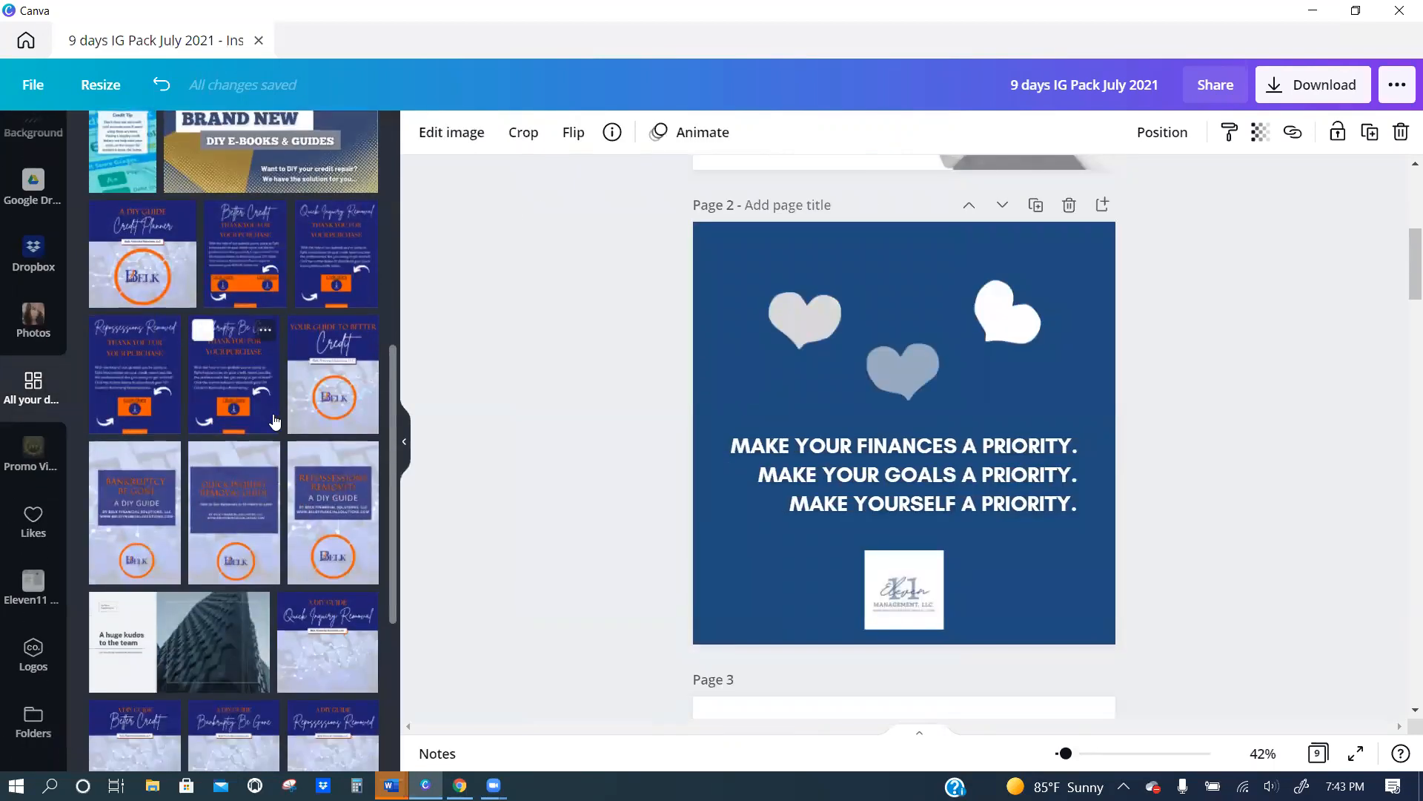
scroll(275, 421, down, 15)
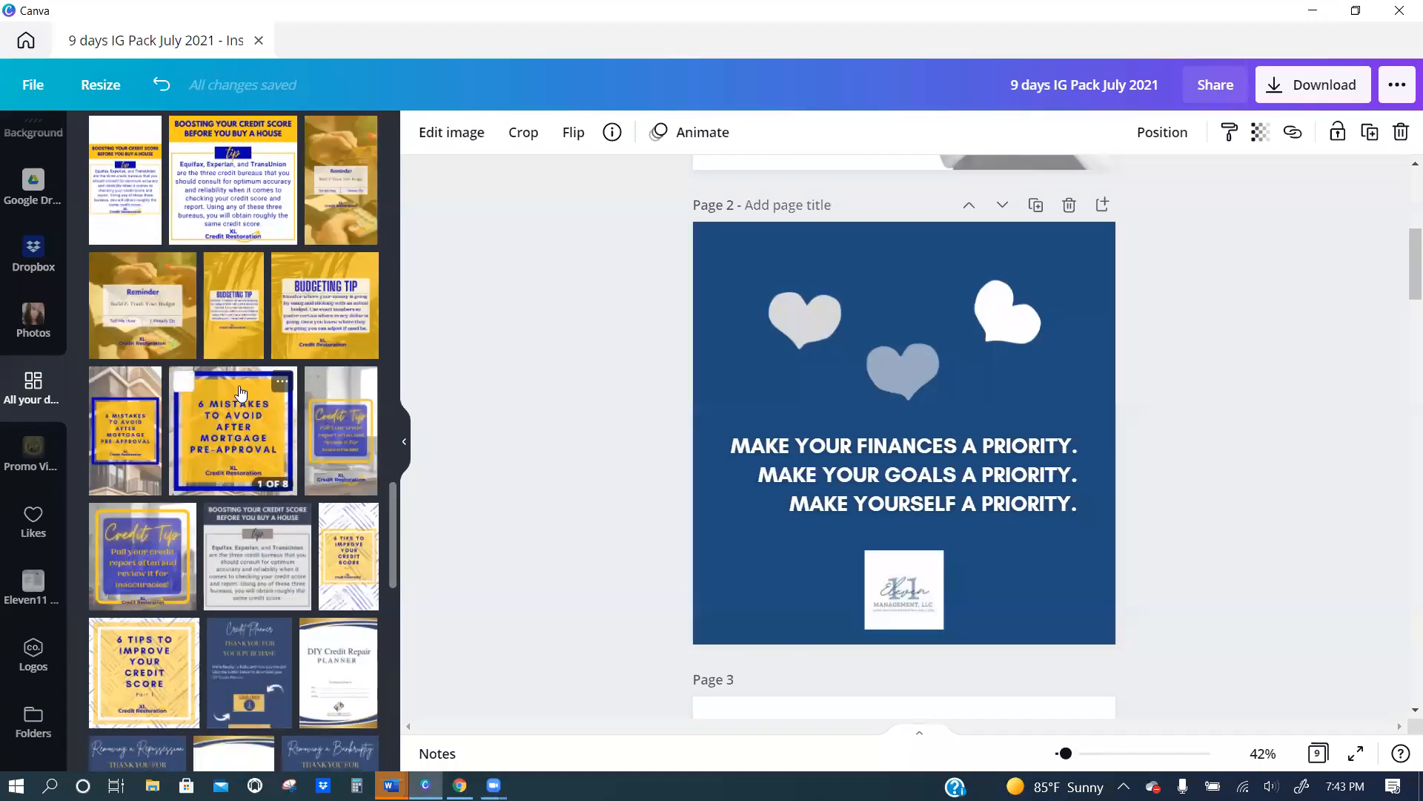
click(224, 414)
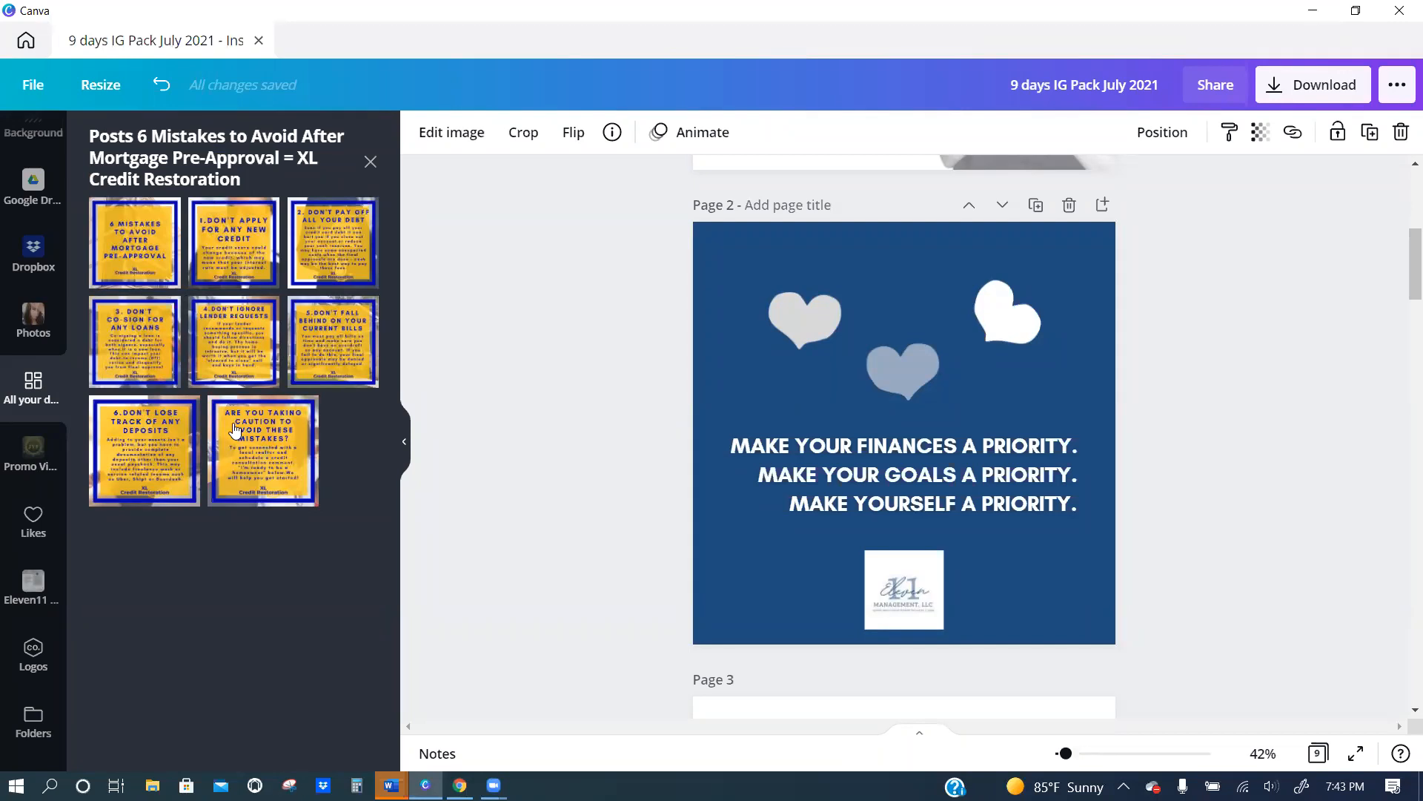
Add a blank page after page 9 of the July 2021 design.
scroll(778, 613, down, 20)
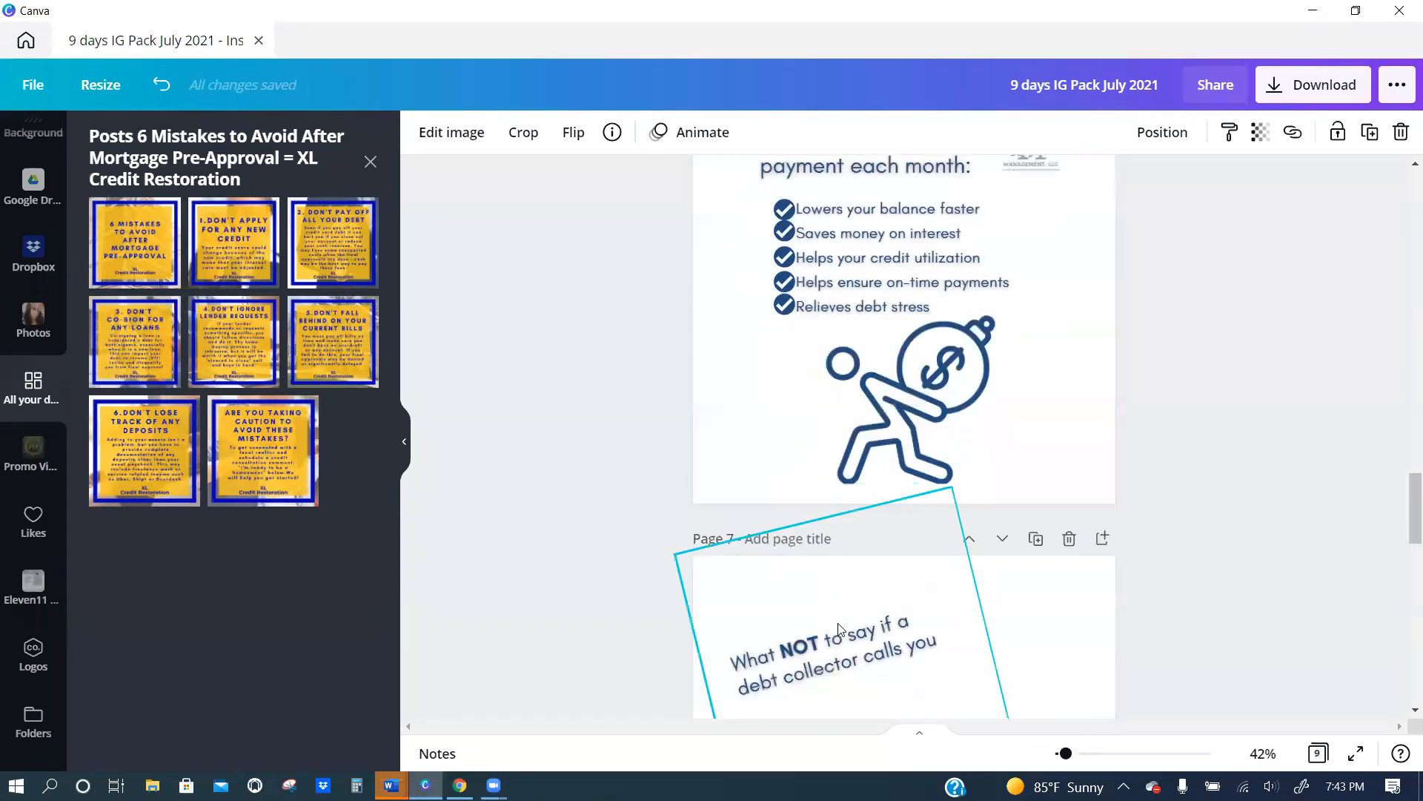
click(894, 672)
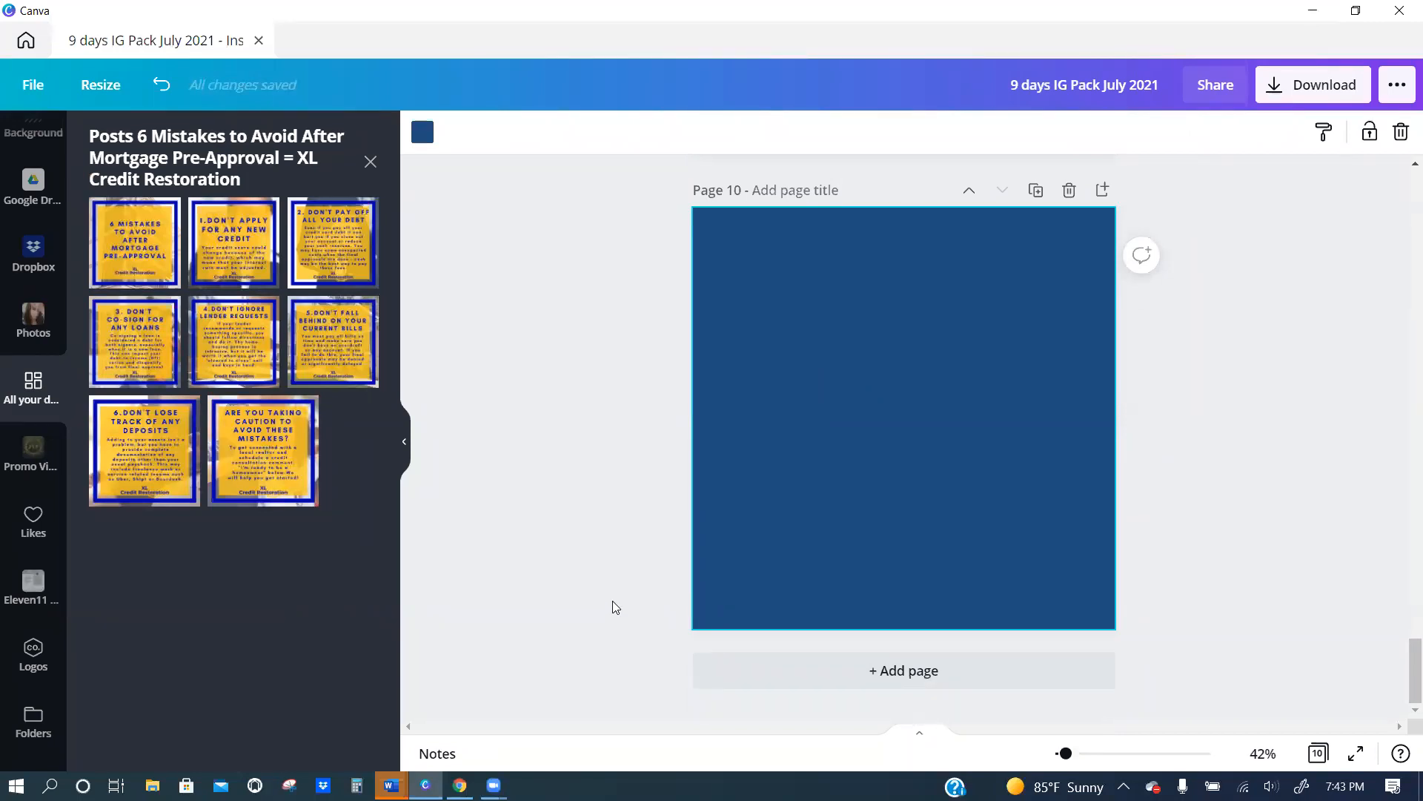
Look at the additional Canva apps and integrations, and return to the existing mortgage mistakes posts.
scroll(30, 593, down, 1)
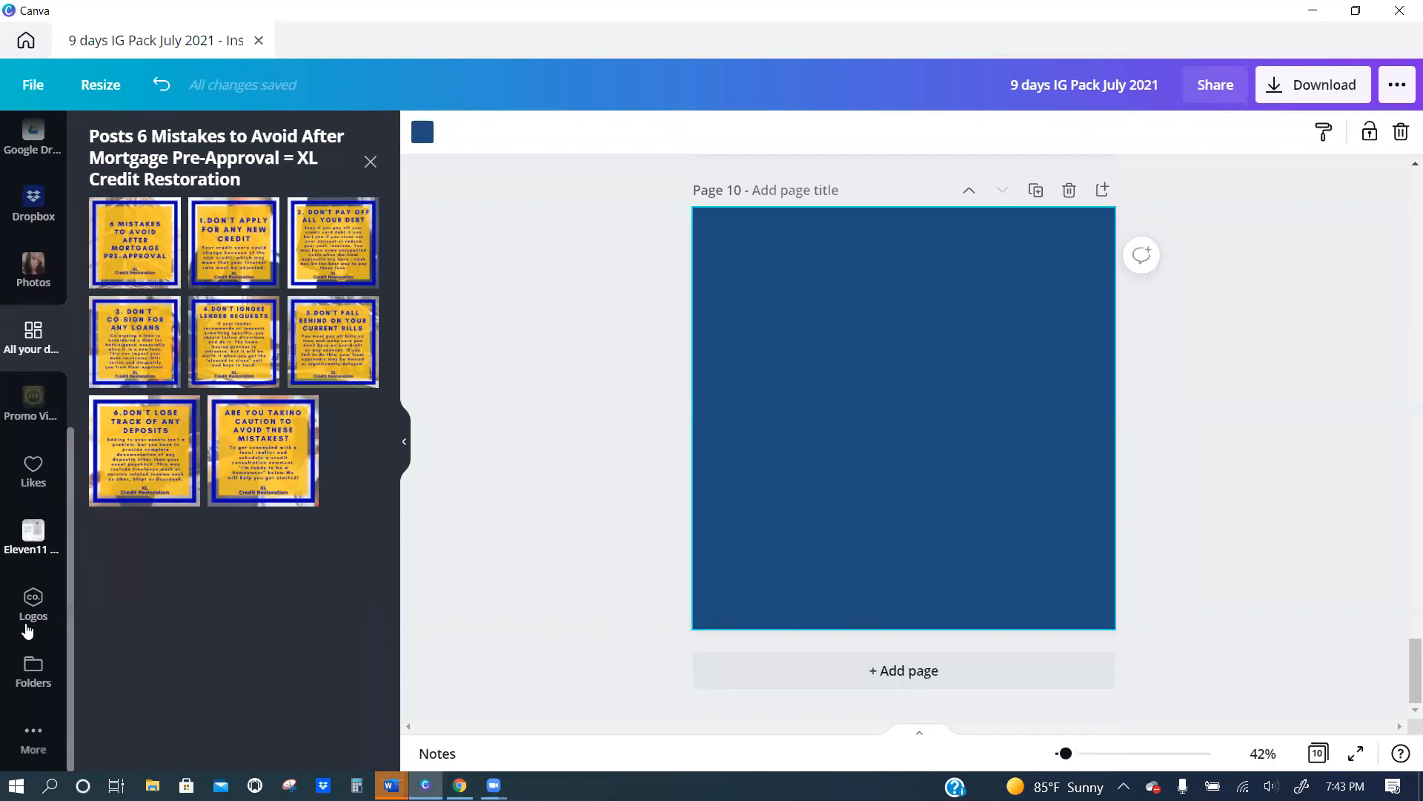
click(26, 740)
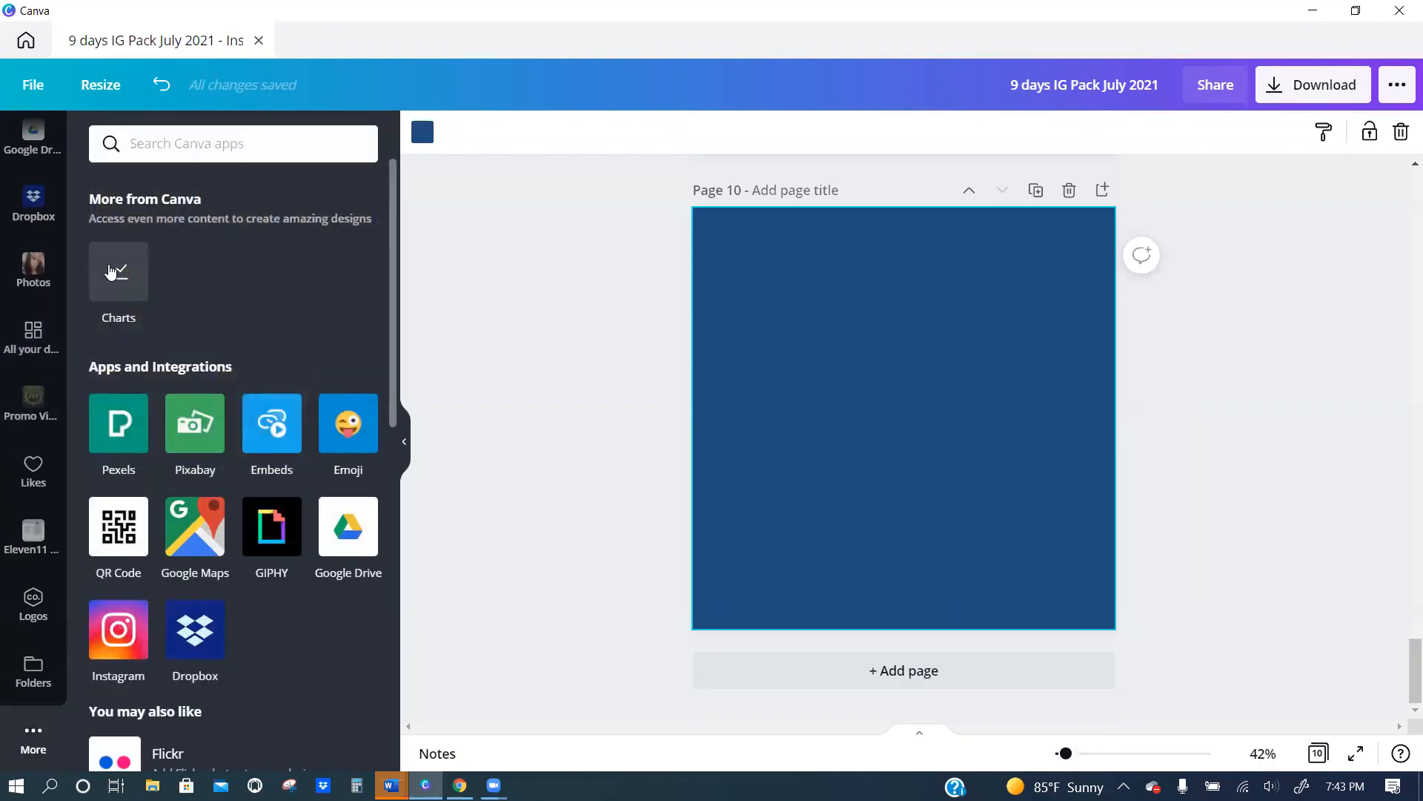
scroll(30, 667, up, 5)
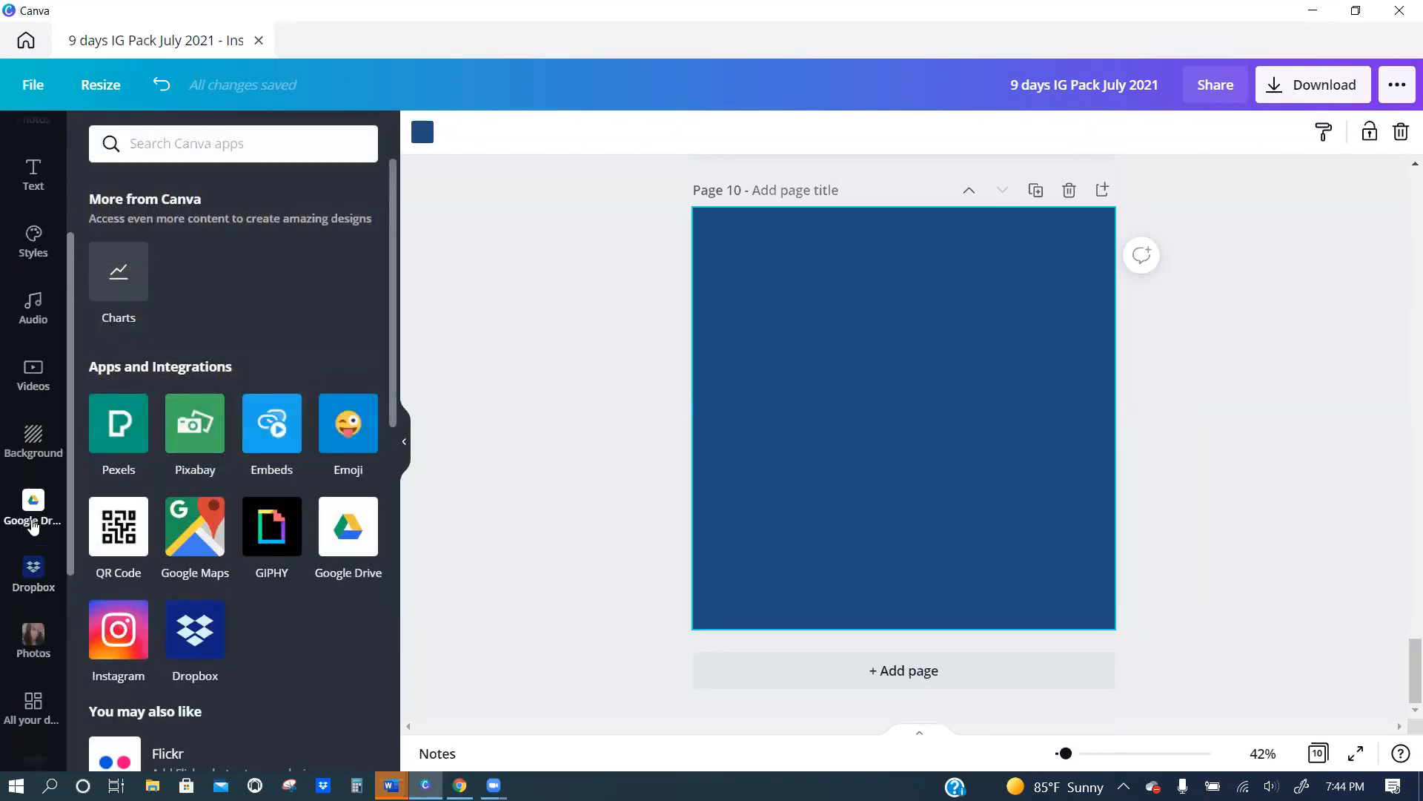
scroll(7, 586, down, 3)
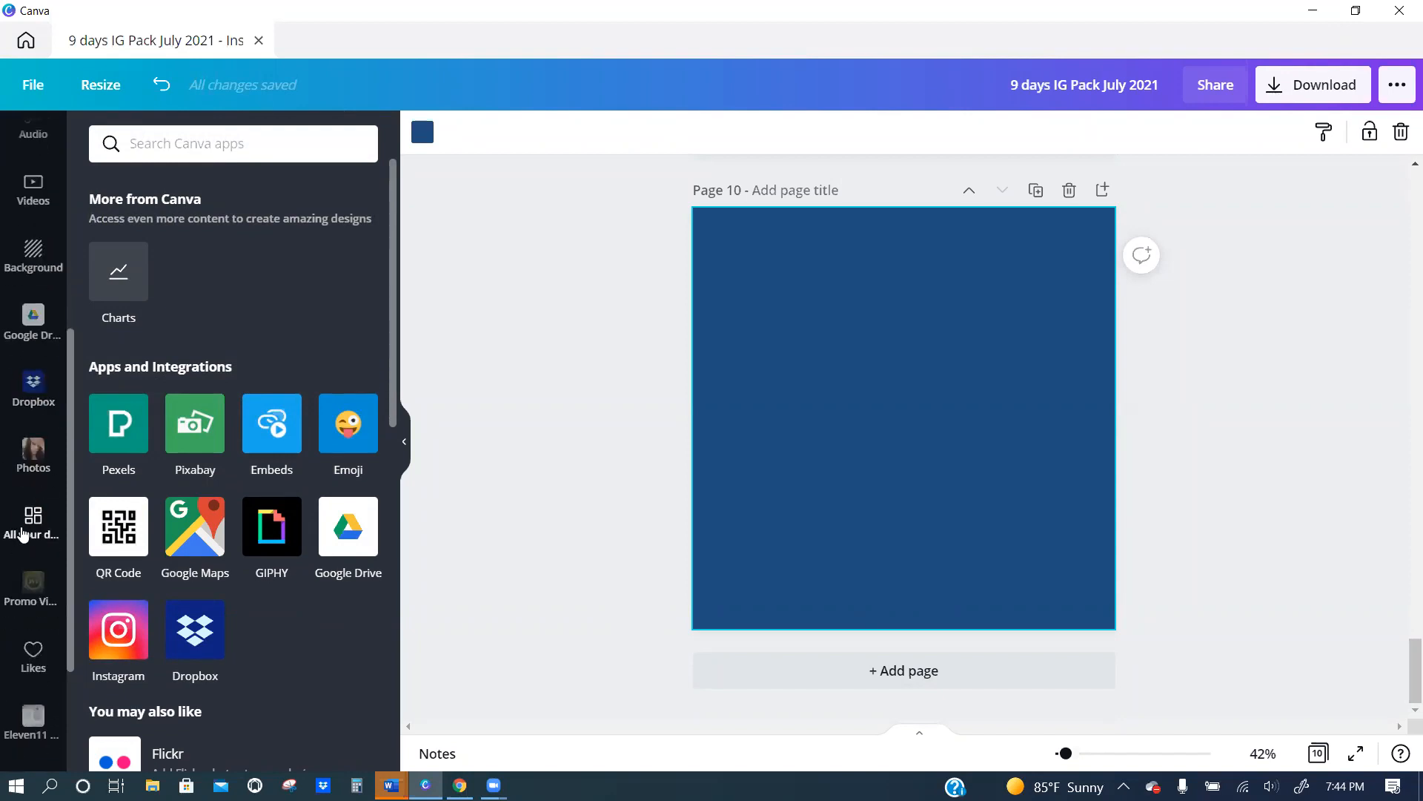
click(24, 533)
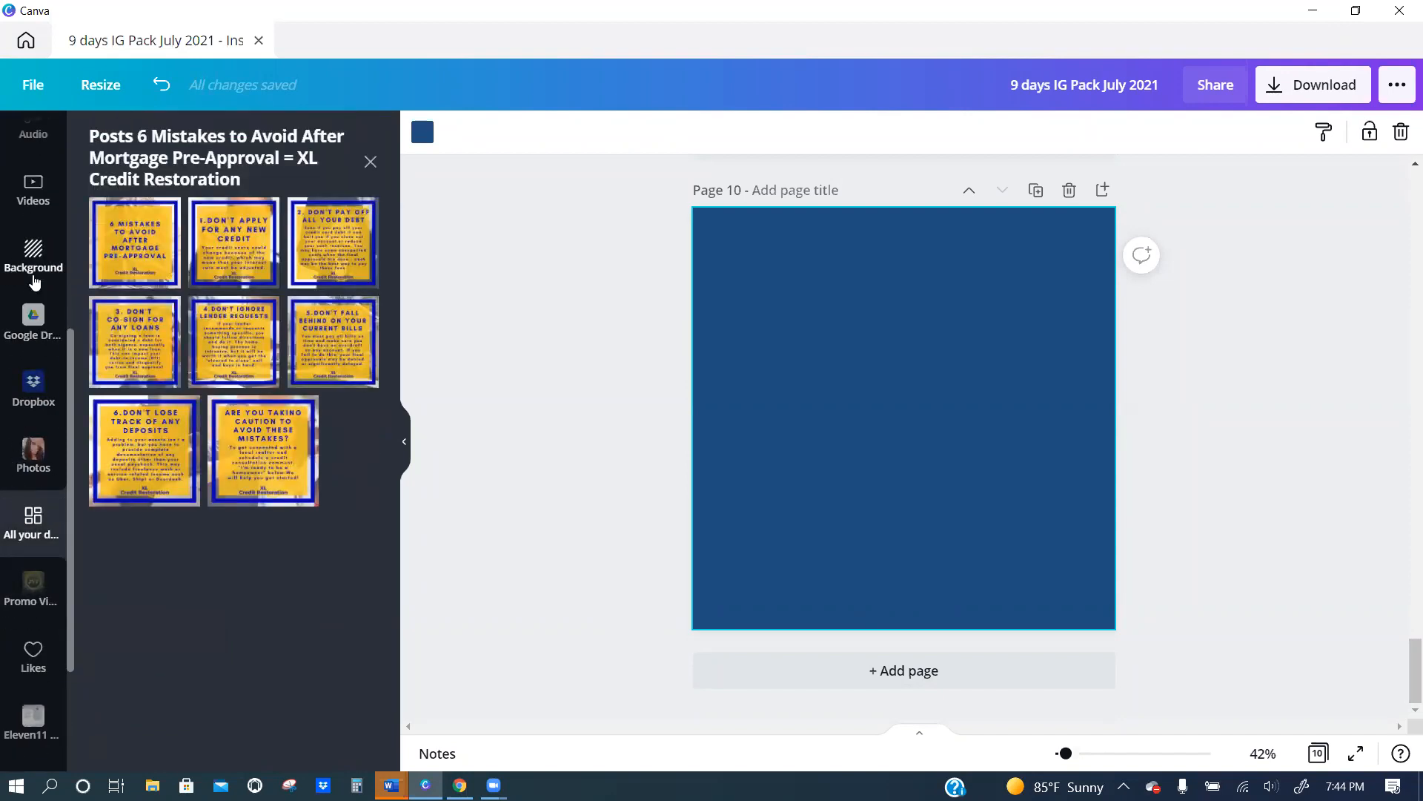
Look through the uploaded images, including the logos and portraits, and view the liked items.
scroll(29, 404, up, 5)
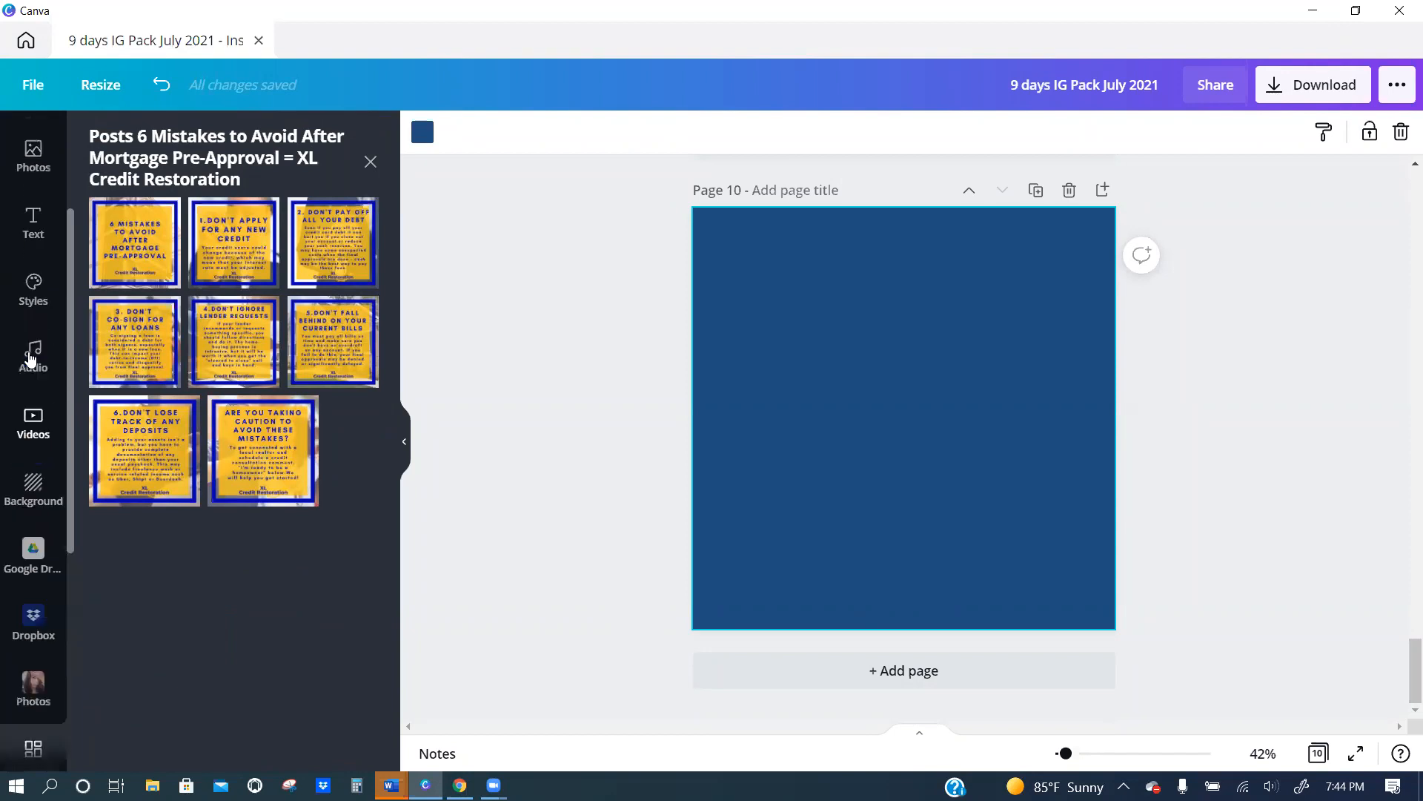
click(28, 274)
scroll(222, 408, down, 10)
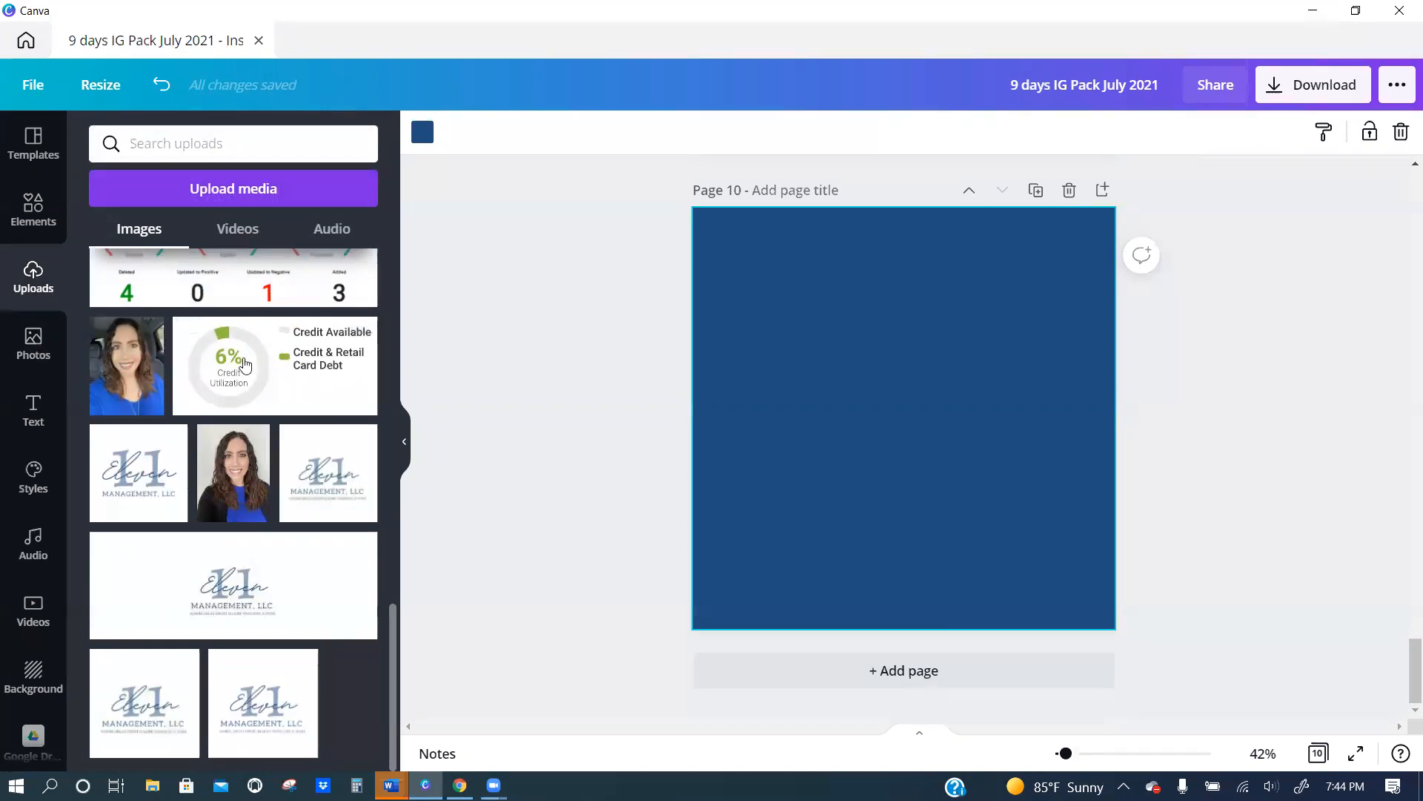
scroll(29, 530, down, 5)
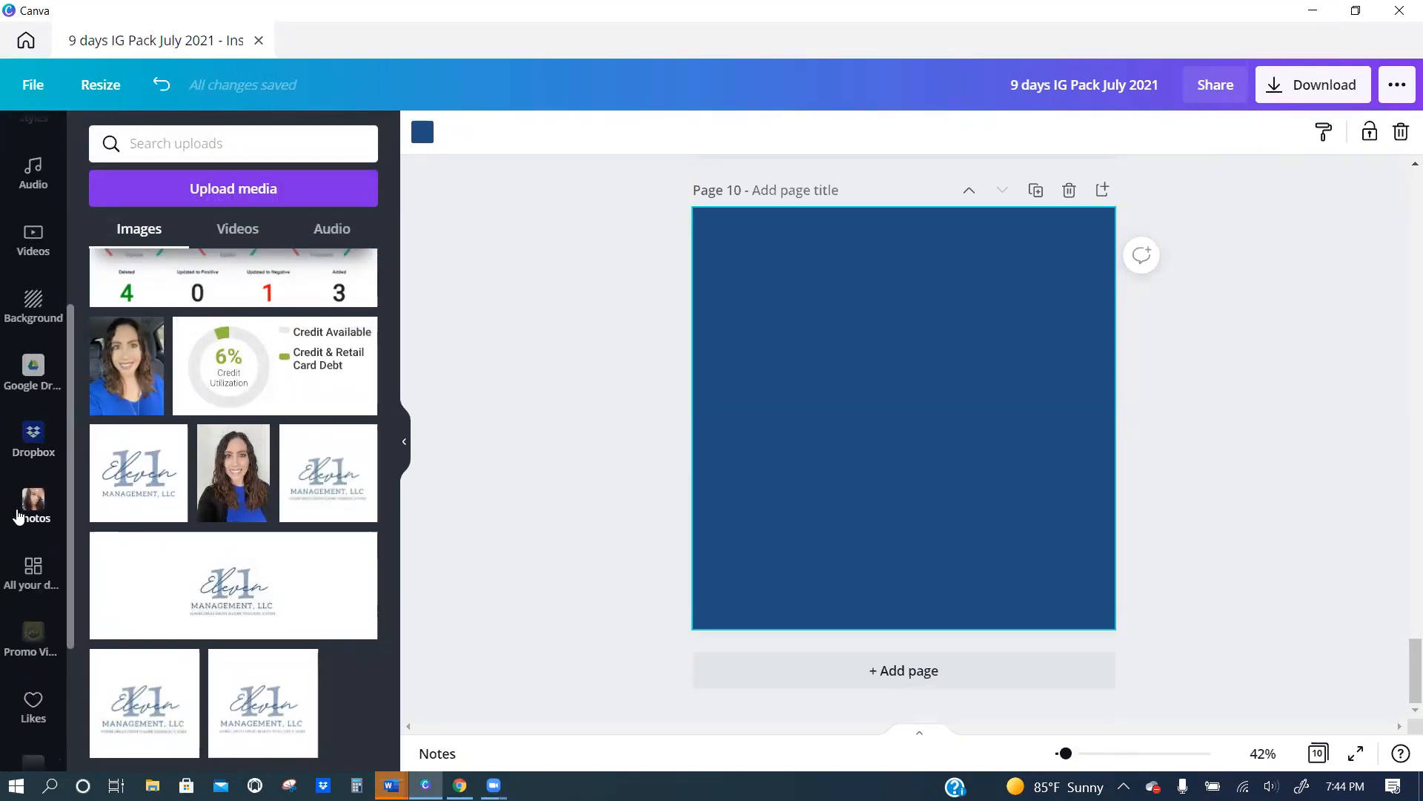
scroll(287, 404, up, 3)
scroll(287, 403, down, 3)
scroll(287, 404, up, 11)
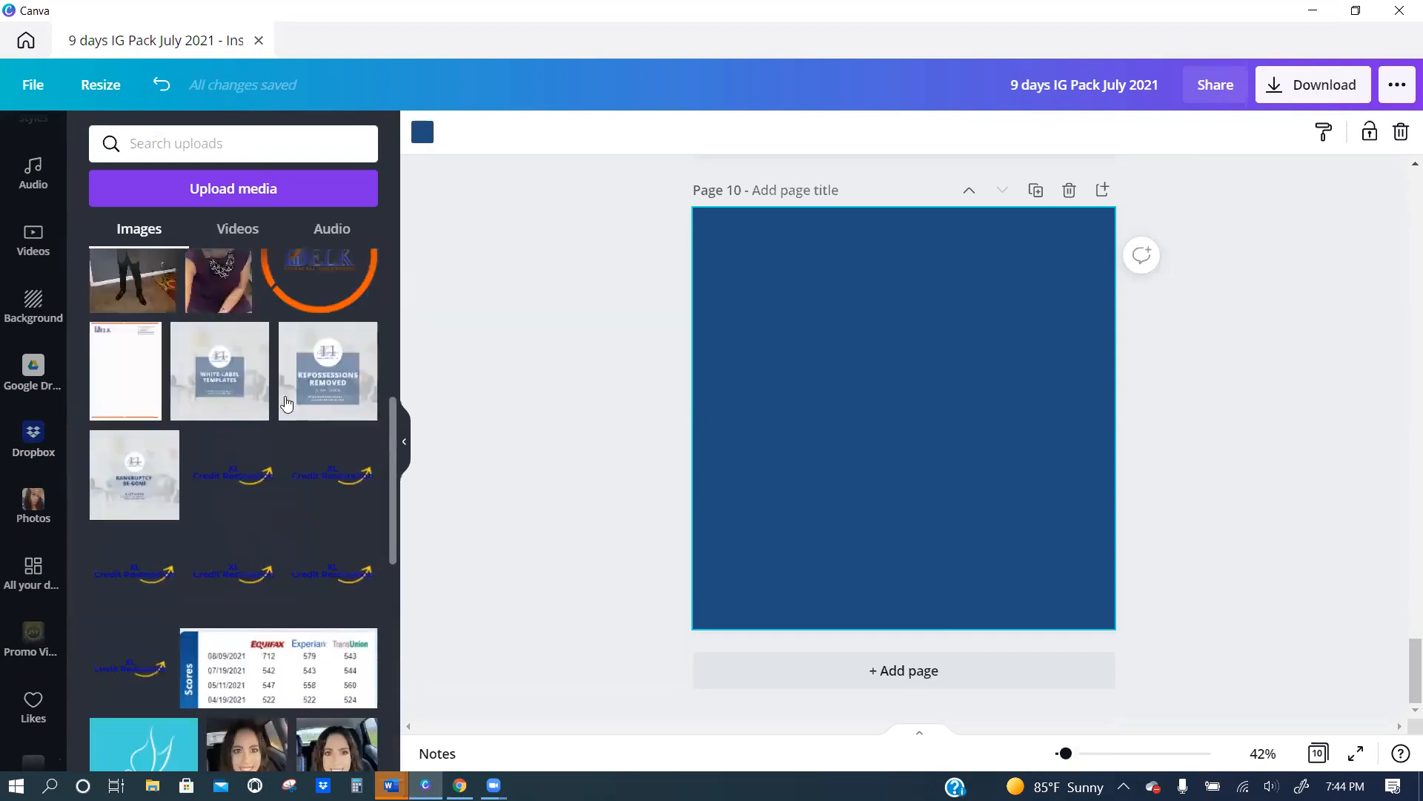
scroll(300, 418, down, 11)
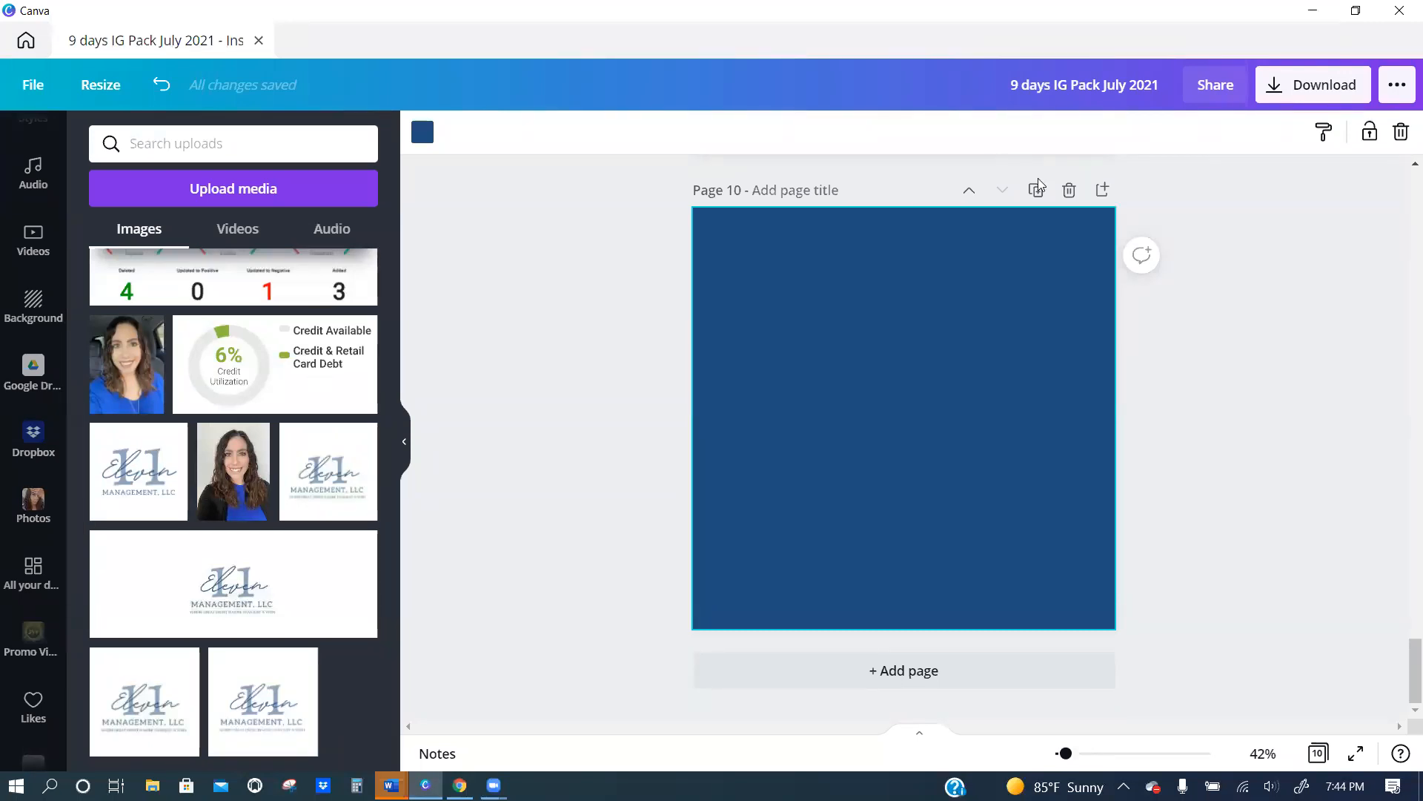
scroll(29, 467, down, 3)
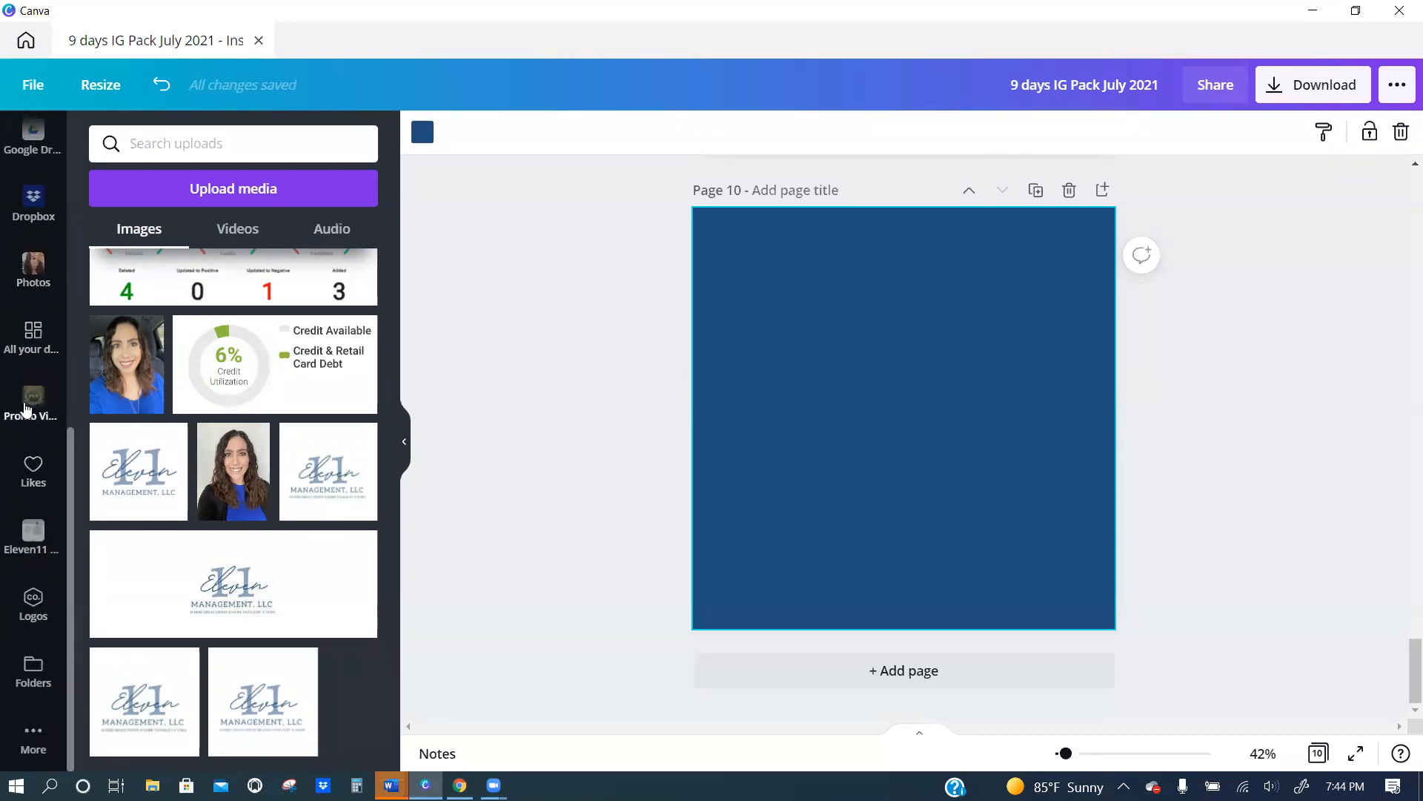
click(29, 481)
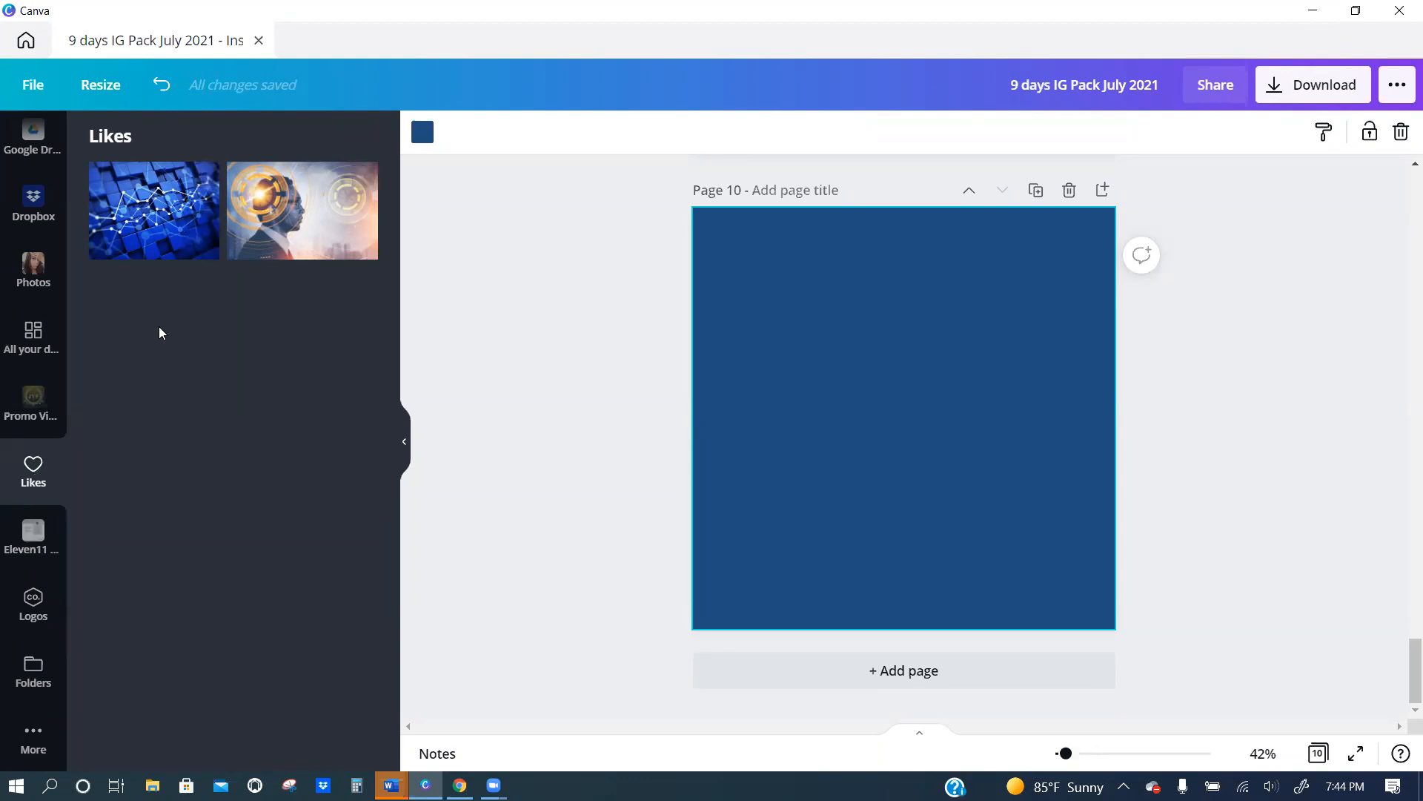
Place the recently used silver fabric image on page 10, remove it, and delete page 10.
scroll(22, 228, up, 5)
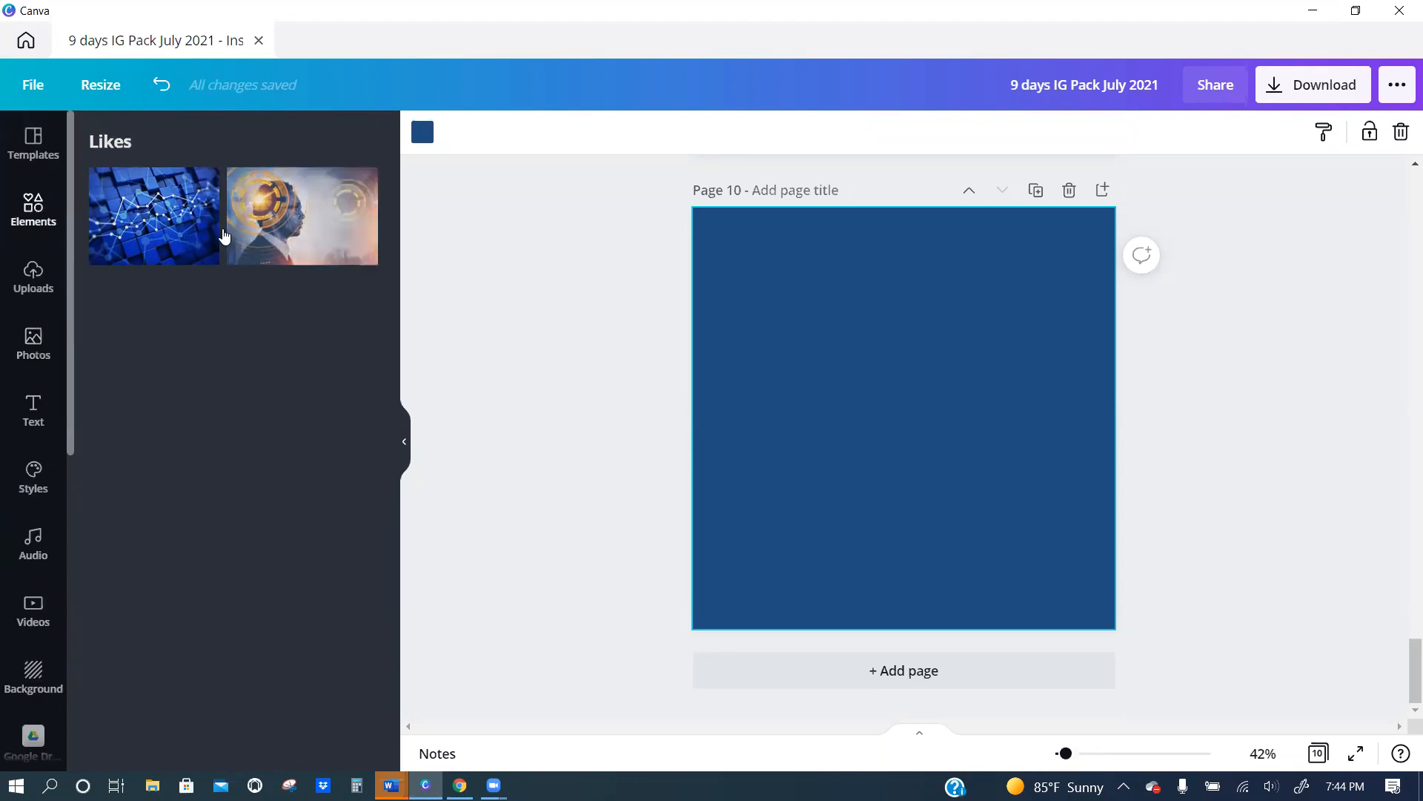
click(256, 307)
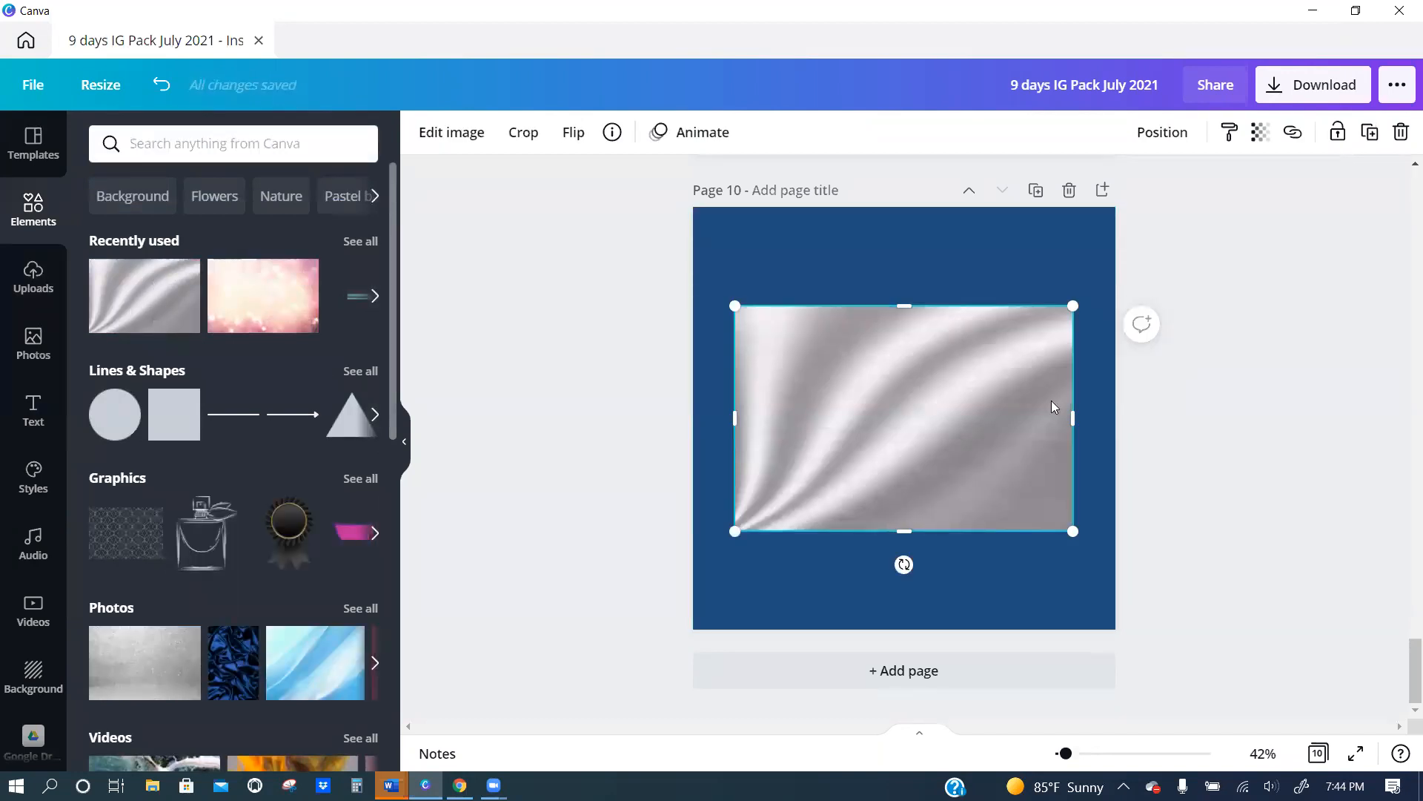
key(Delete)
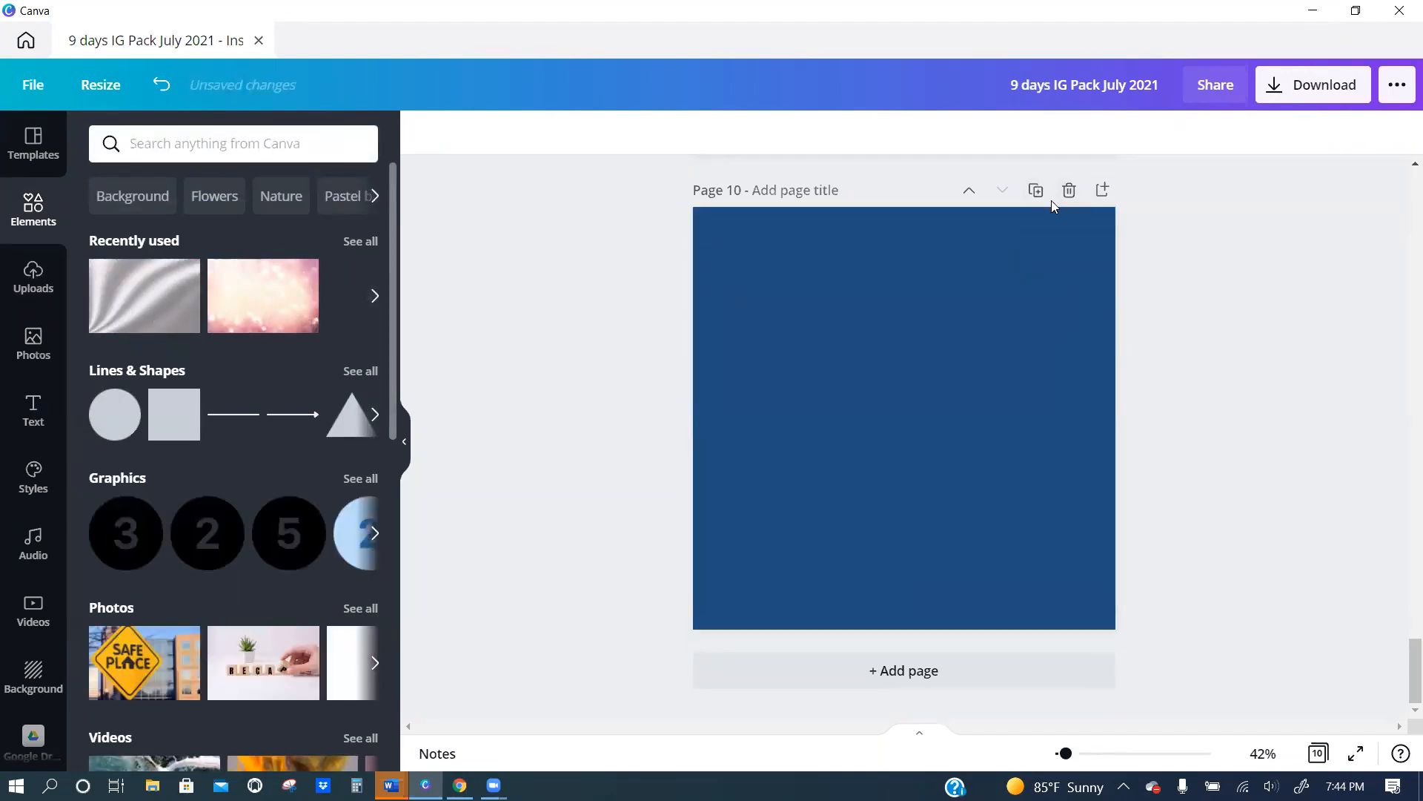
click(1068, 191)
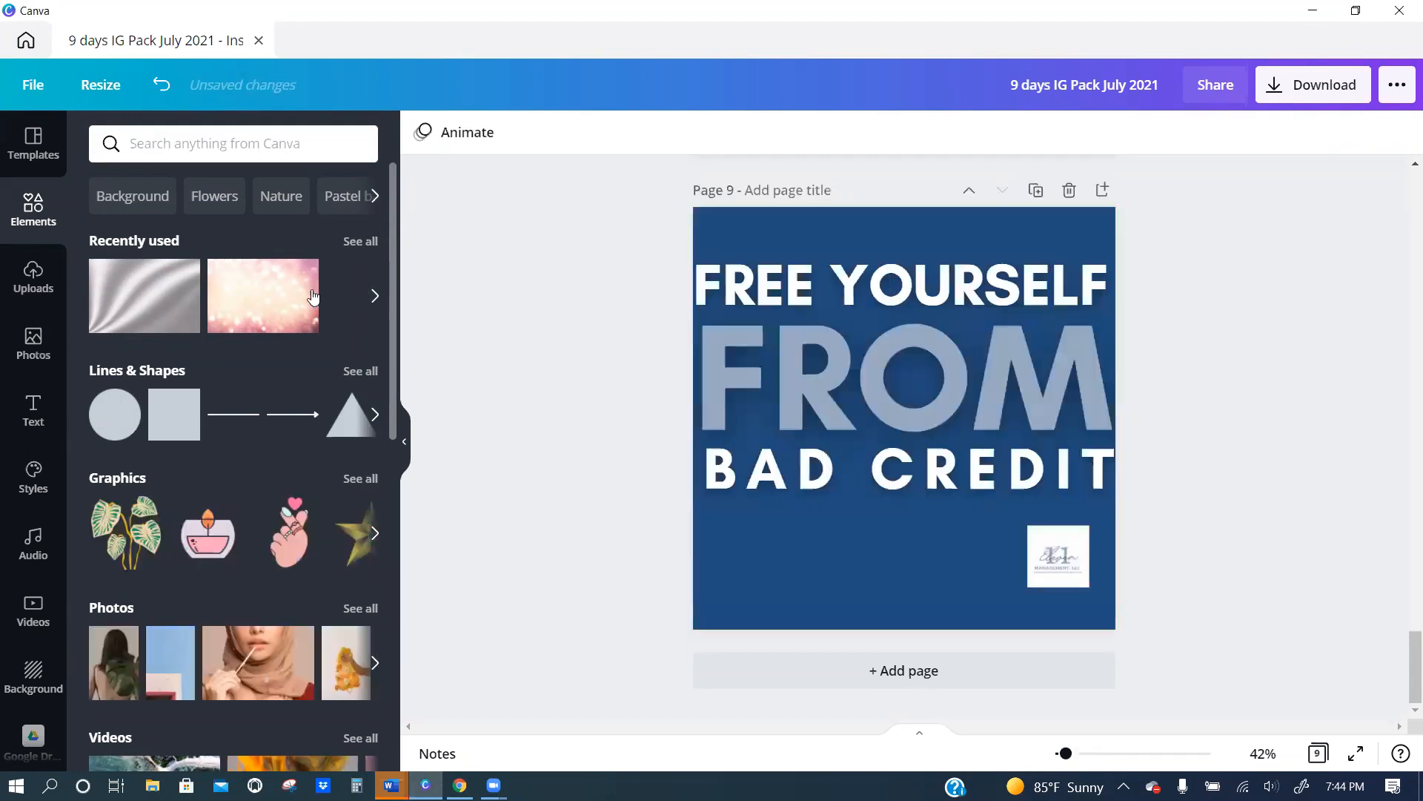
Add the recently used silver Metal background image to Likes and look through the saved folders and connected sources.
click(186, 273)
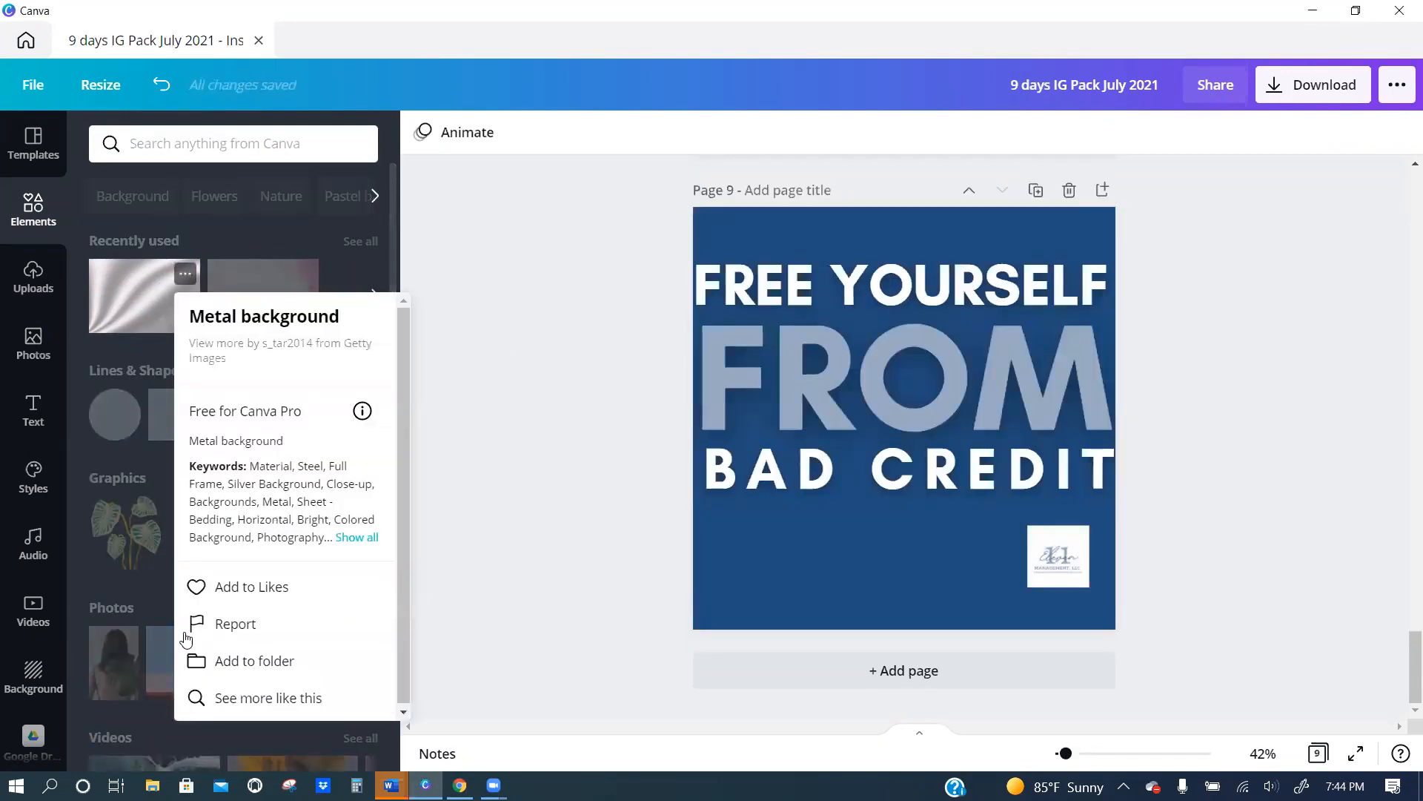
click(194, 586)
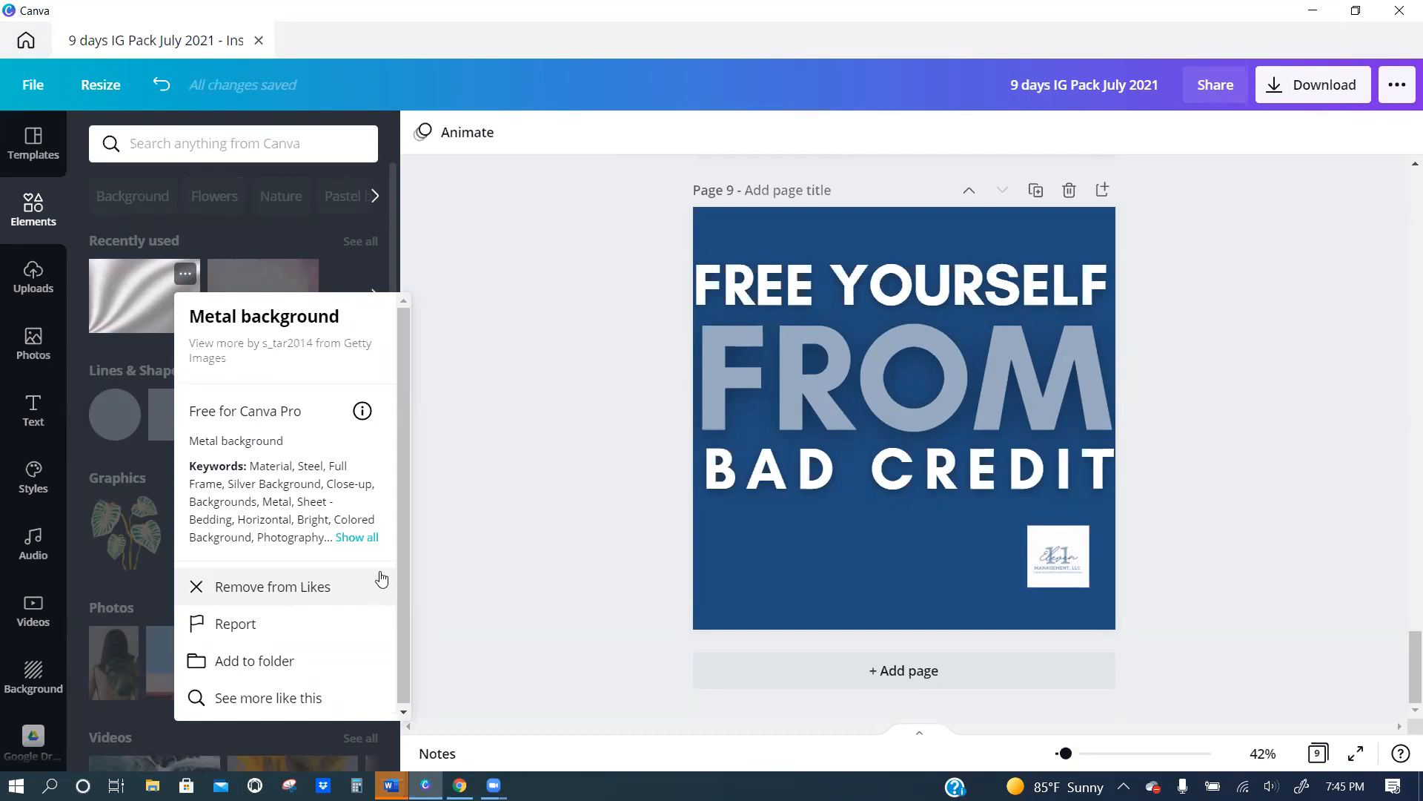
scroll(15, 391, down, 5)
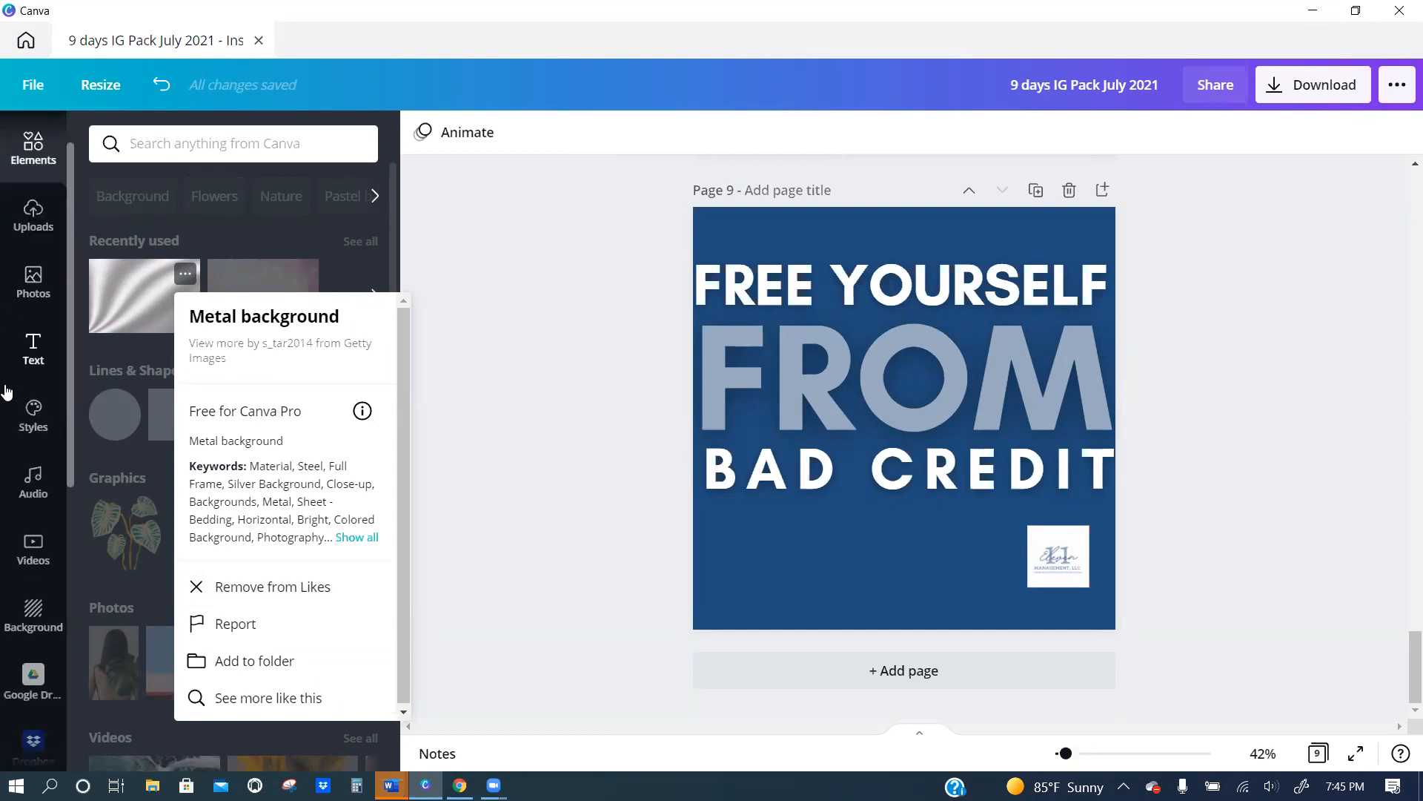
scroll(11, 444, down, 2)
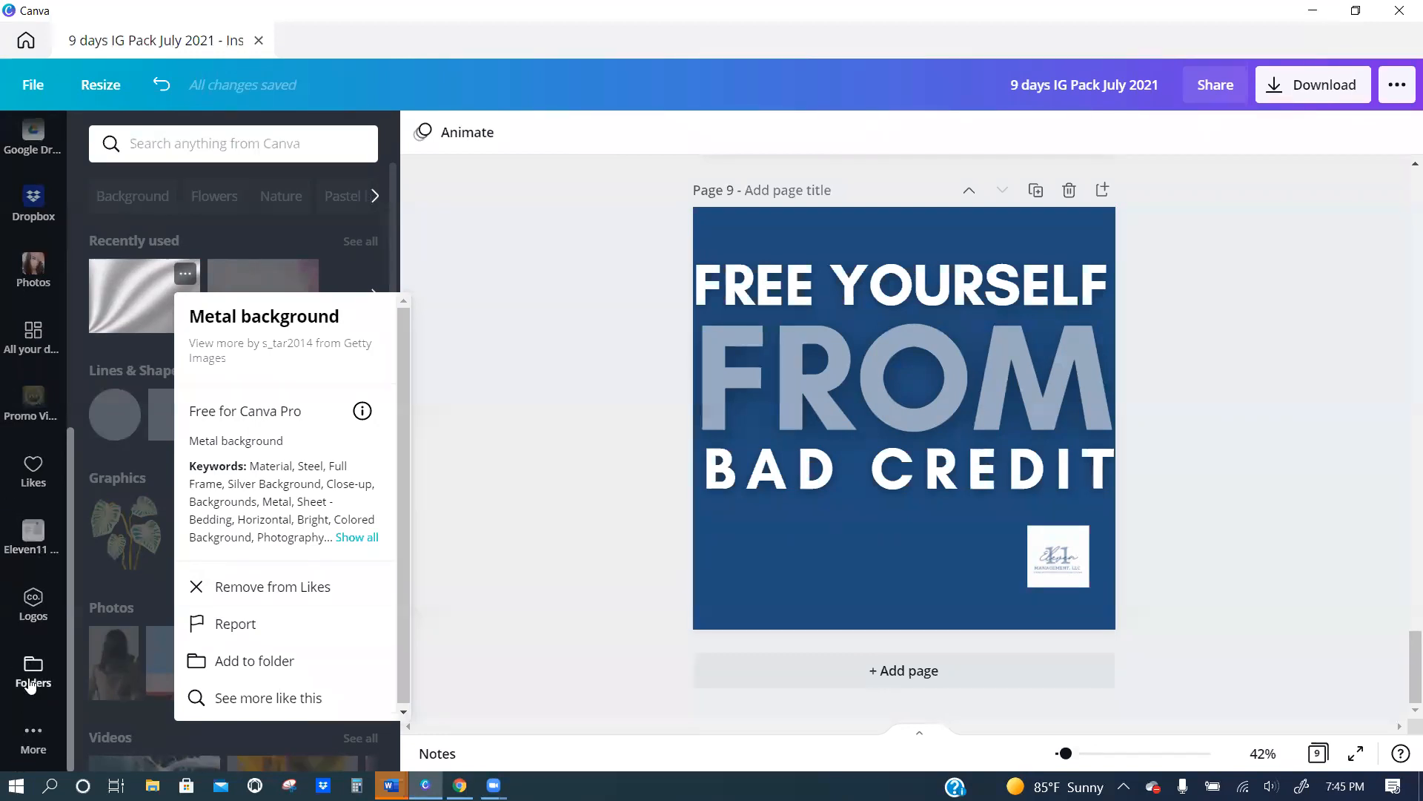
scroll(22, 680, up, 5)
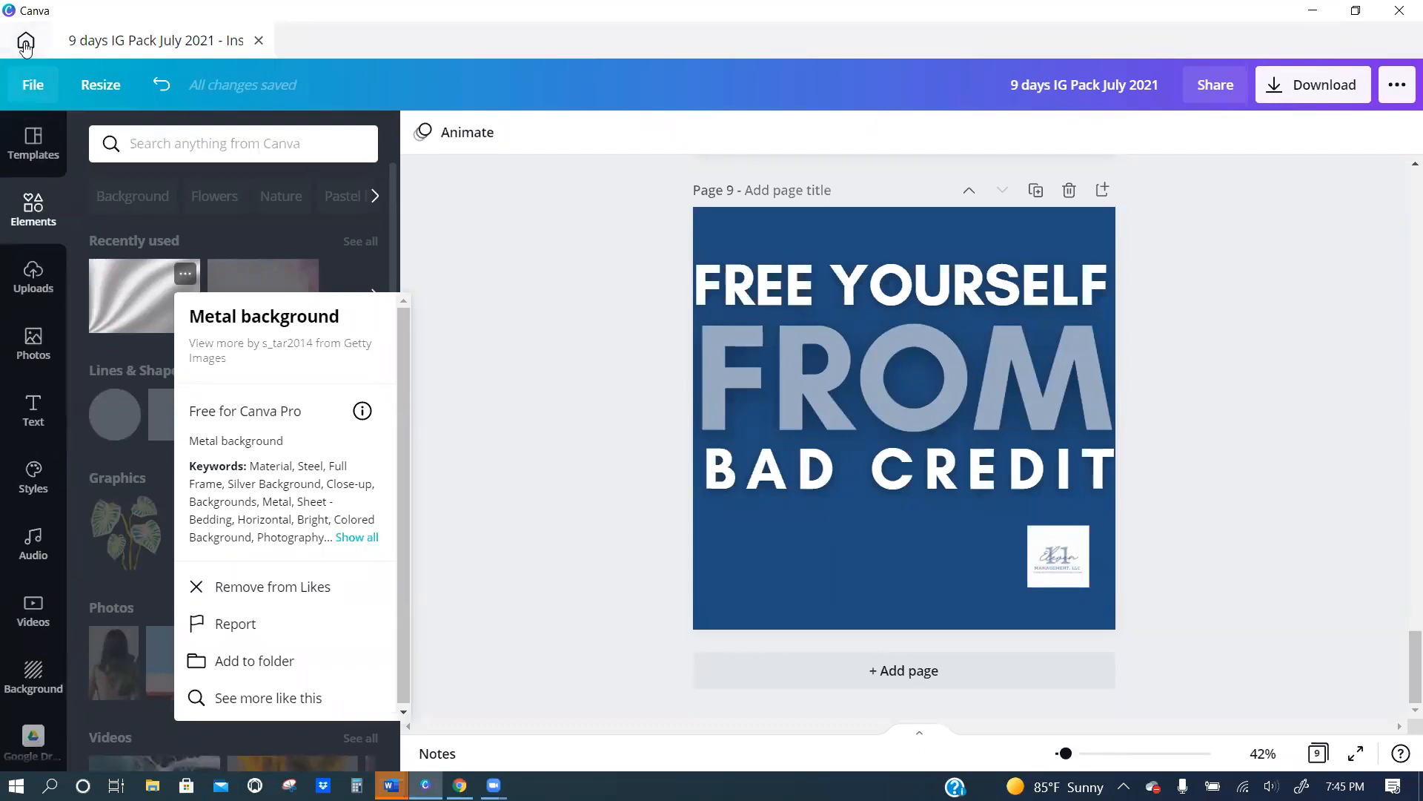
Look at the account settings and check the open July 2021 design in between.
click(26, 41)
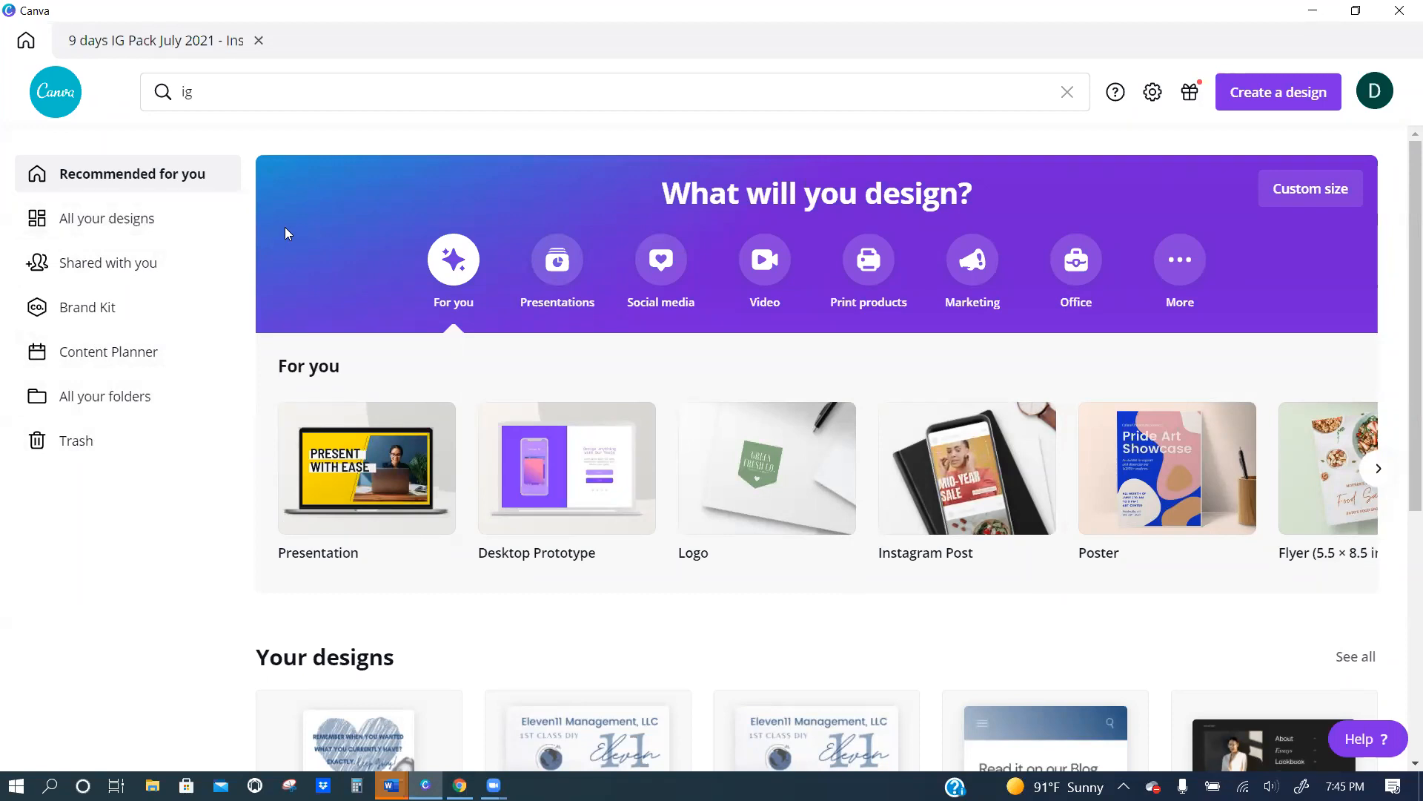
click(1153, 92)
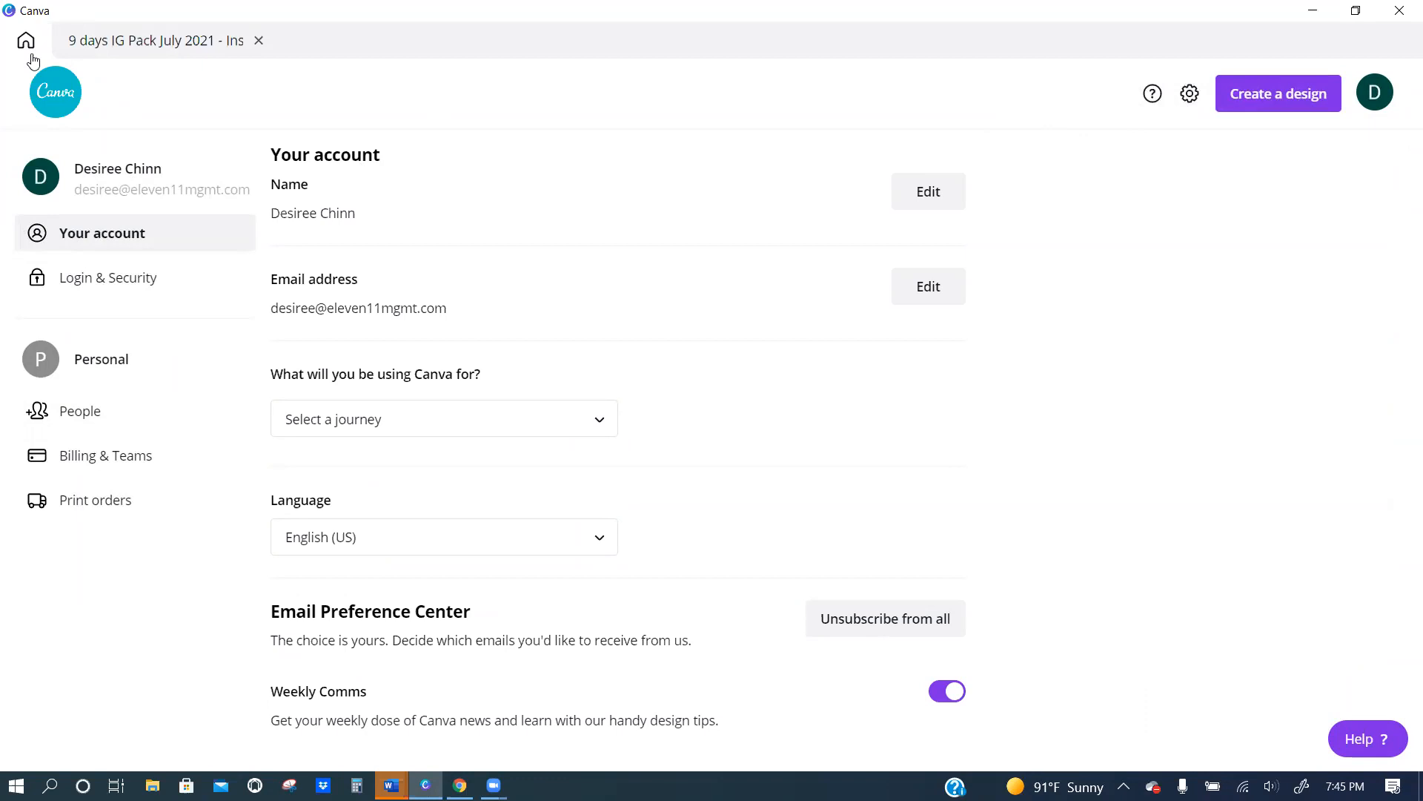
click(175, 43)
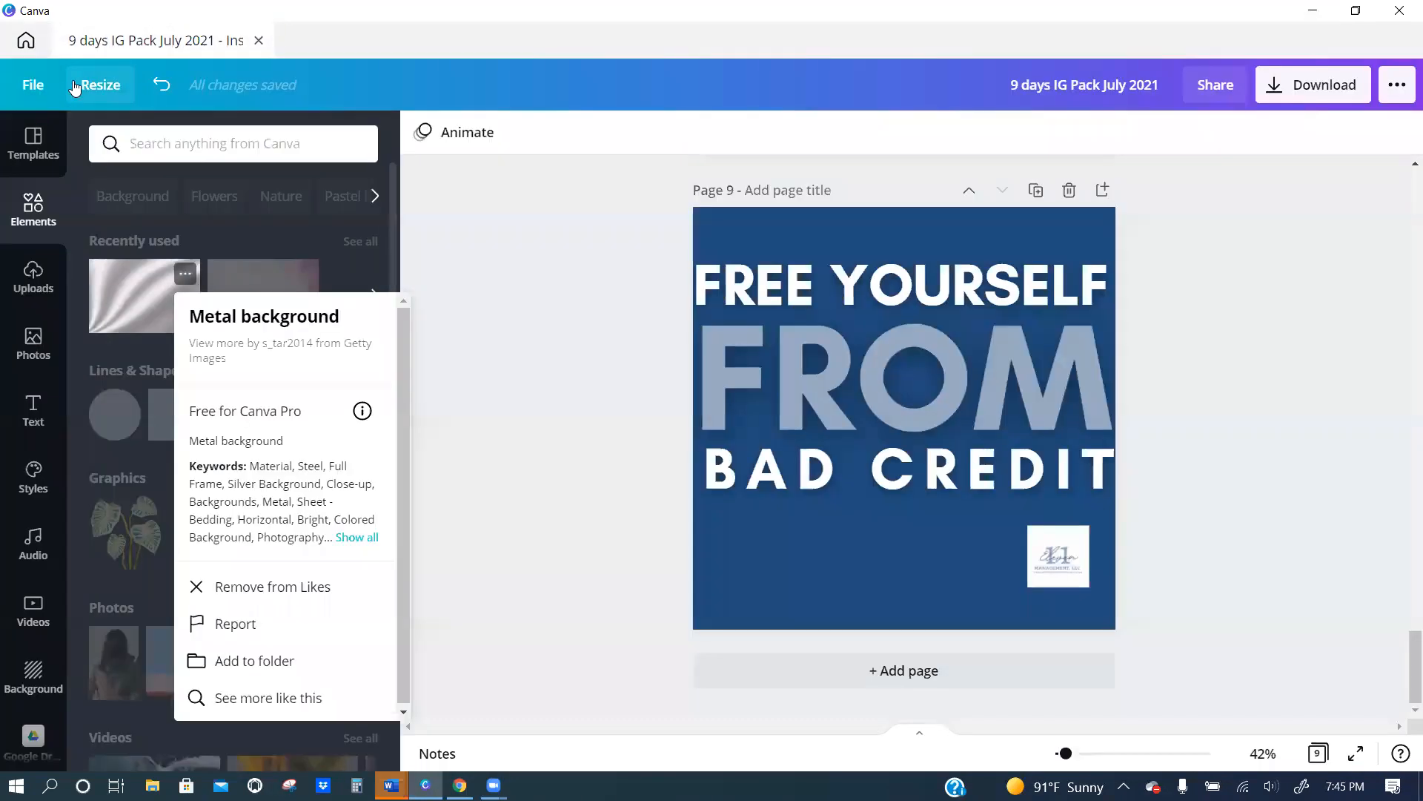
click(26, 40)
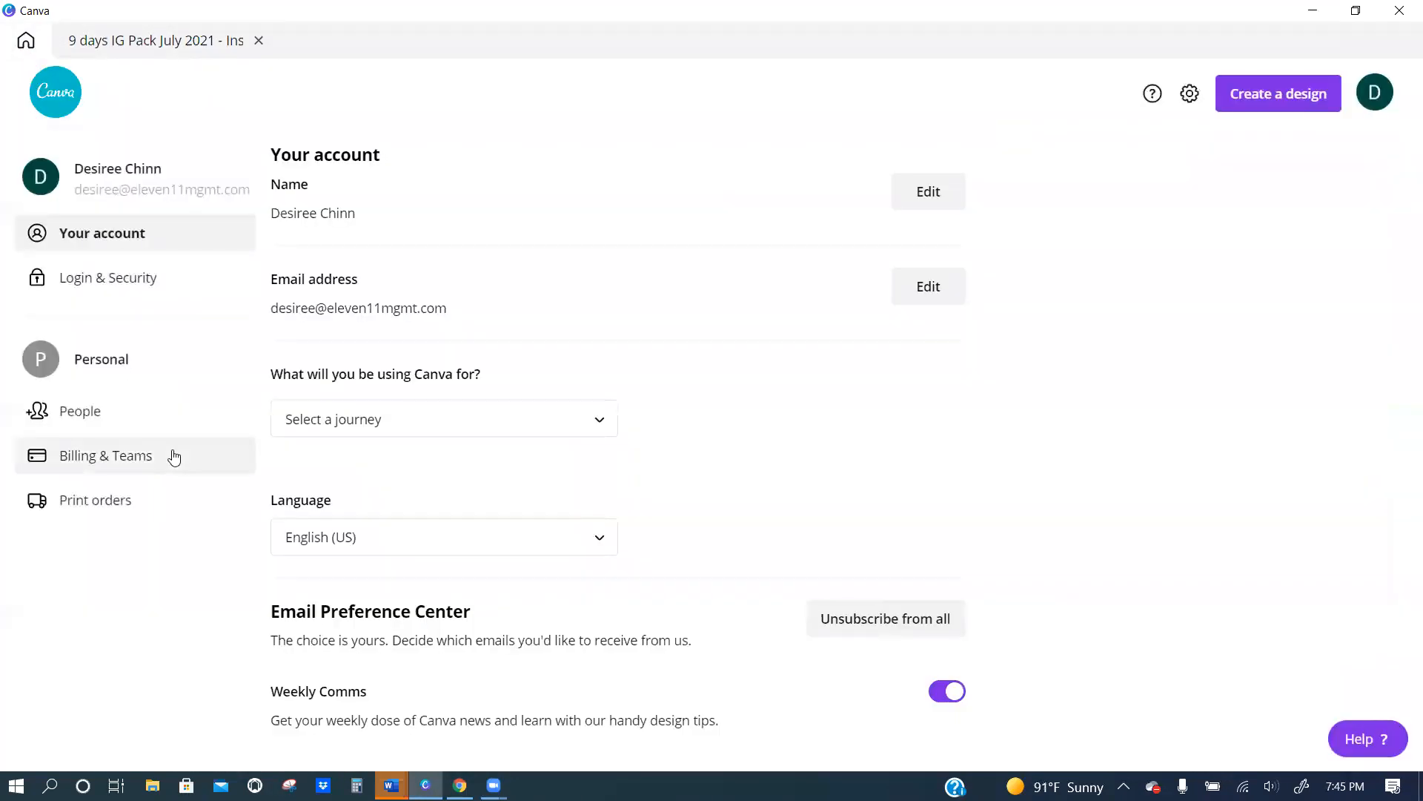
Create a blank Instagram Post design and close it.
click(1272, 95)
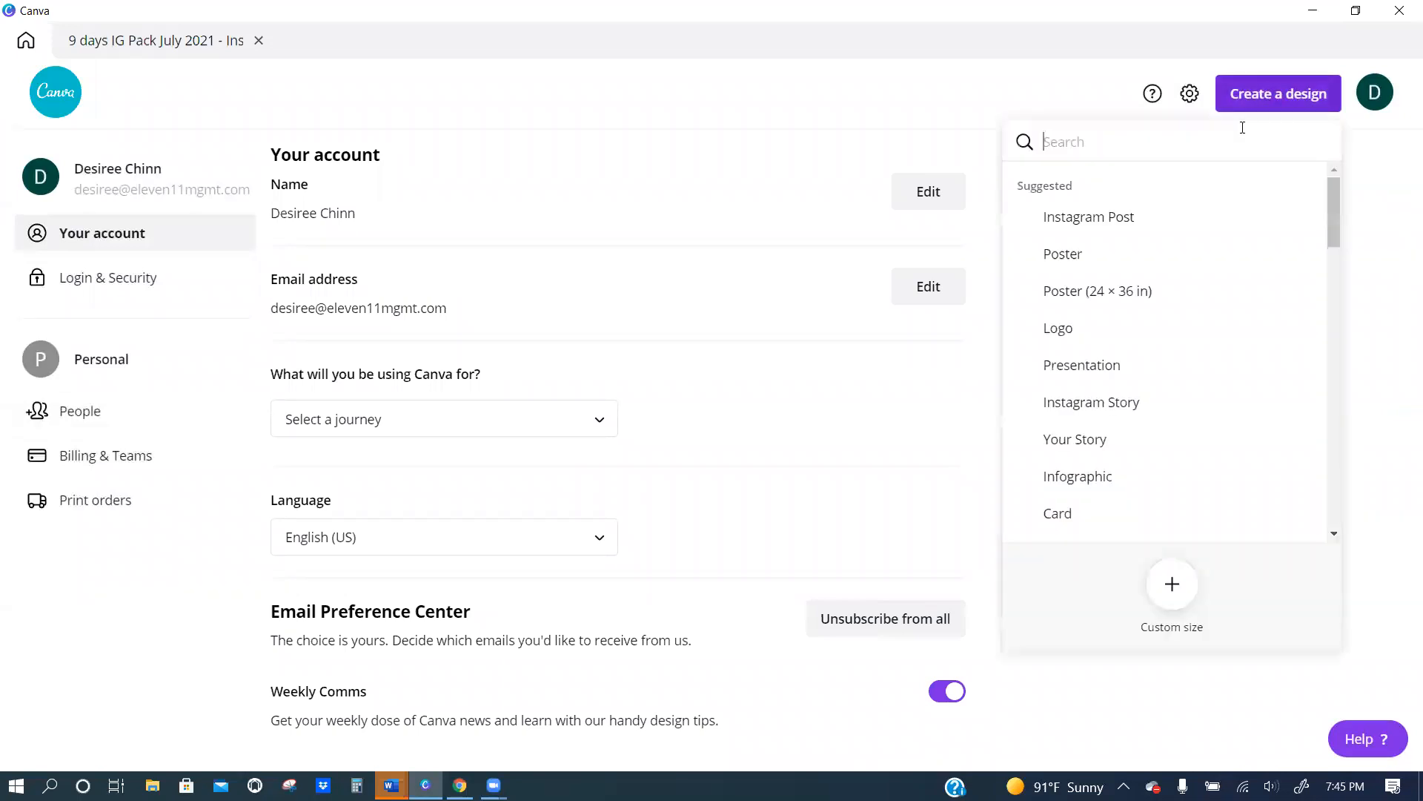
click(1054, 222)
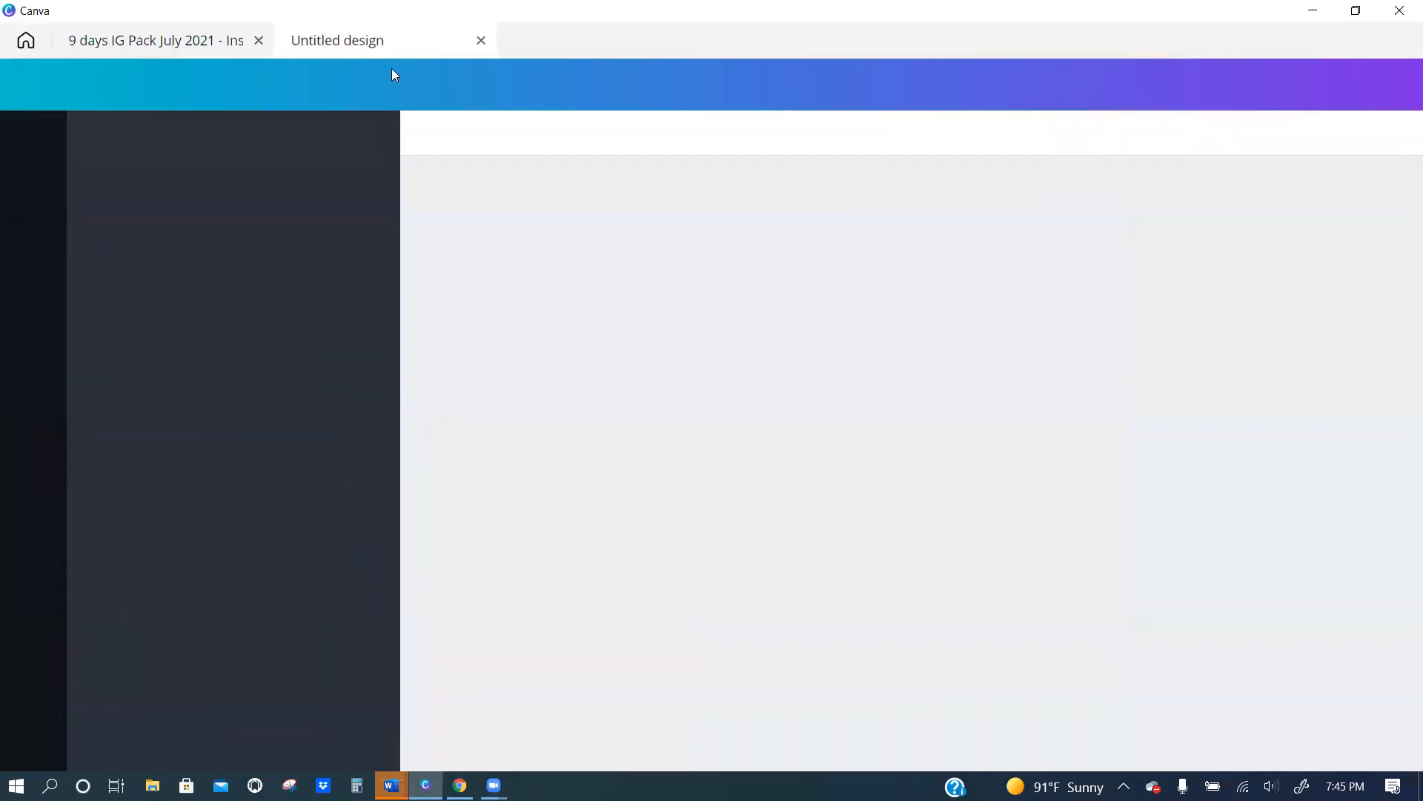
drag(421, 44, 423, 49)
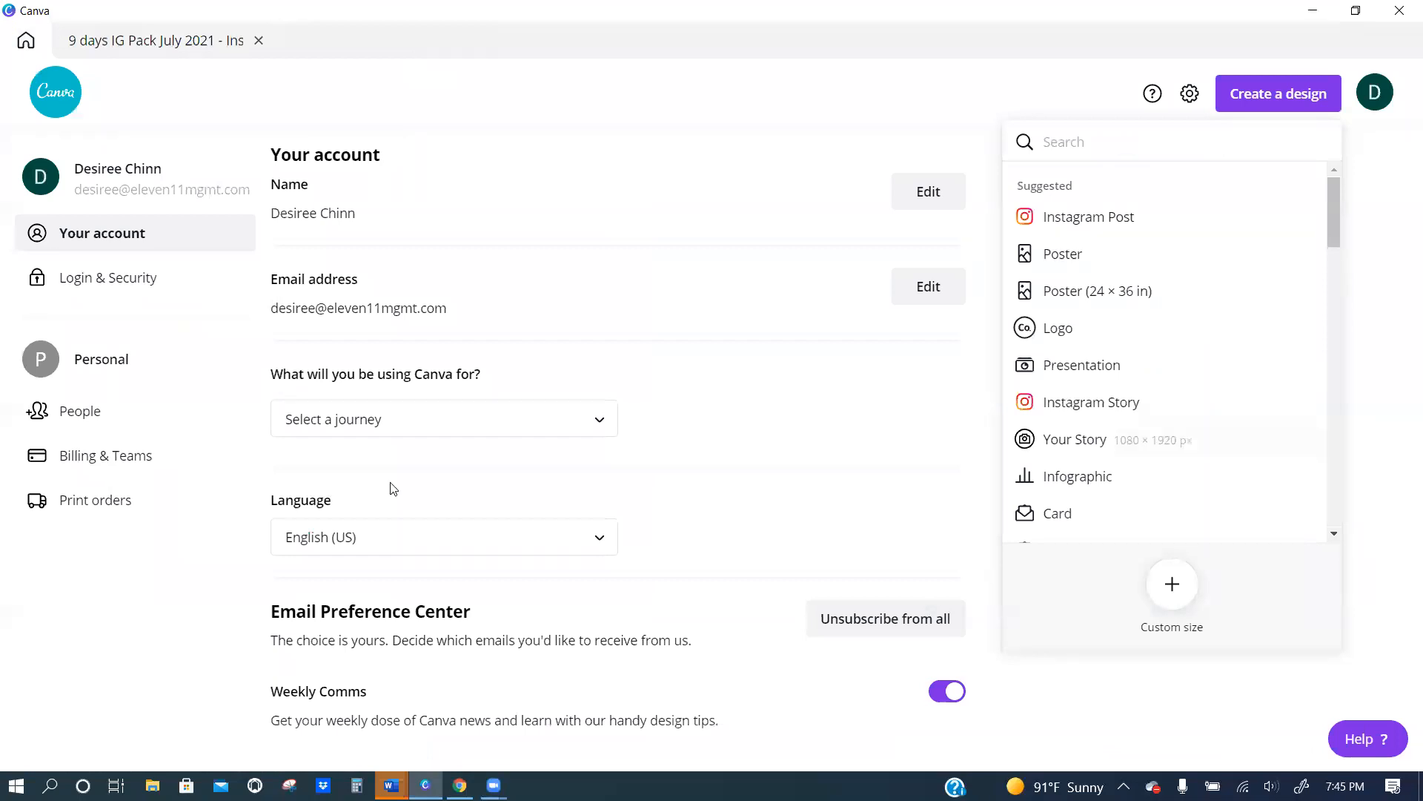
Look through the full list of designs from the home page and view all the folders.
click(72, 94)
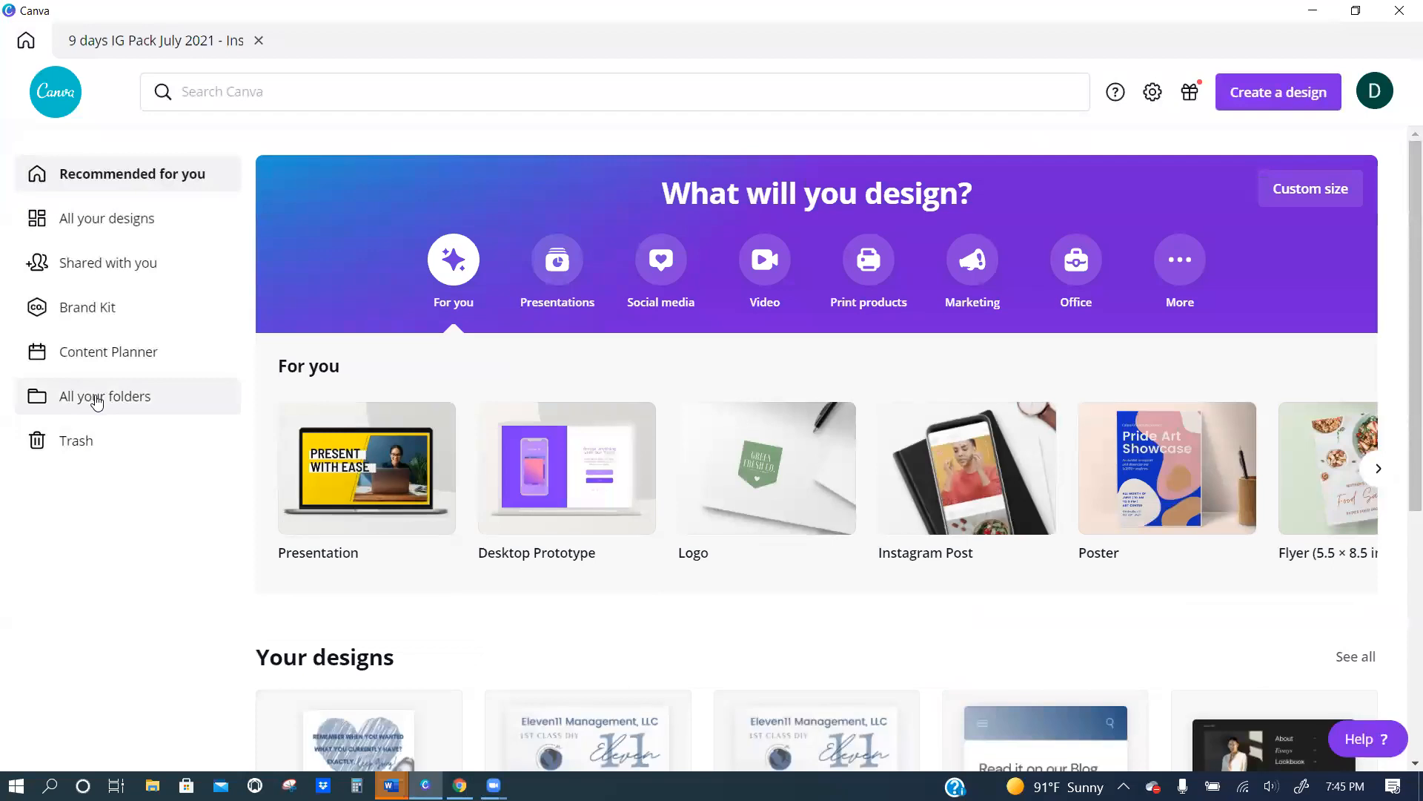
click(92, 396)
click(330, 245)
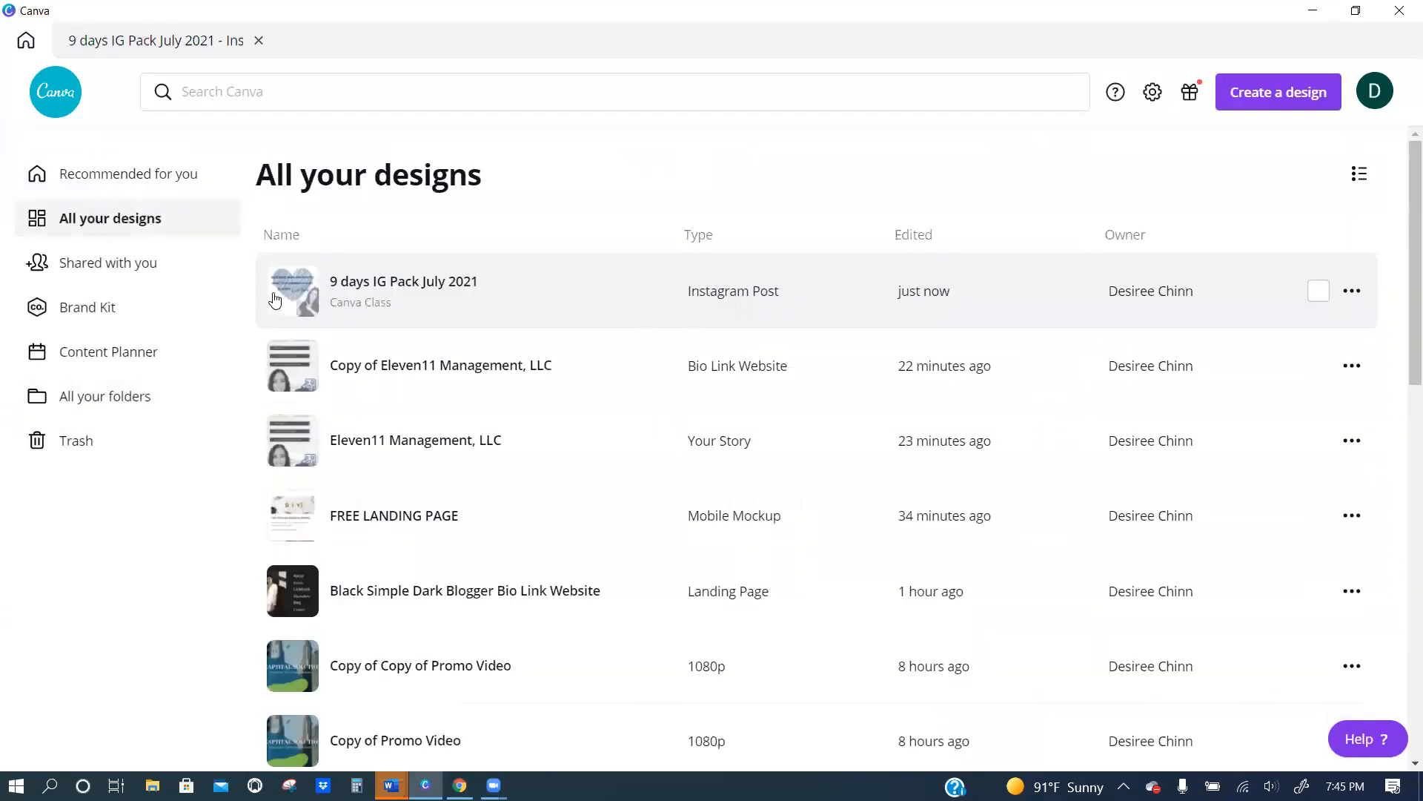
scroll(405, 362, down, 20)
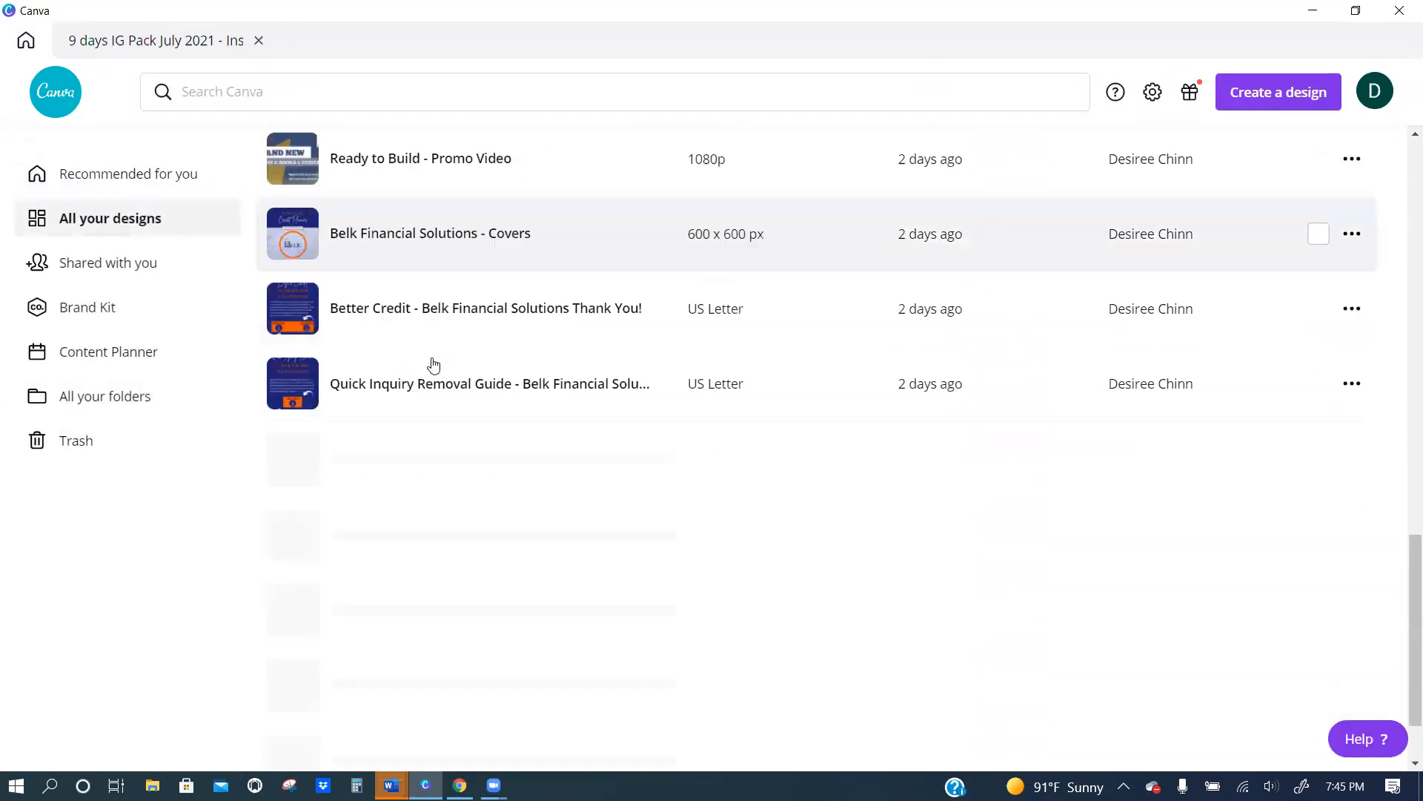
scroll(459, 363, down, 20)
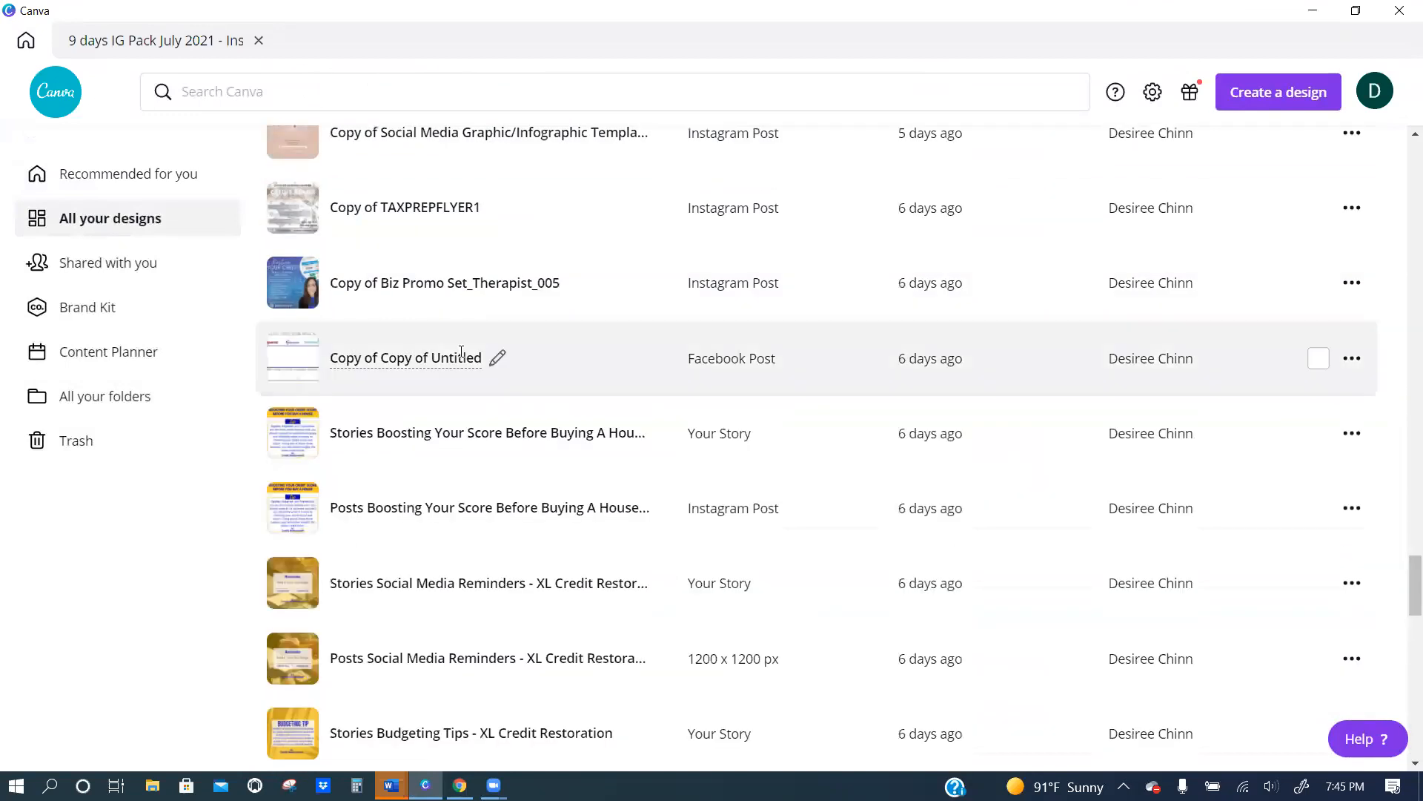
scroll(444, 393, up, 10)
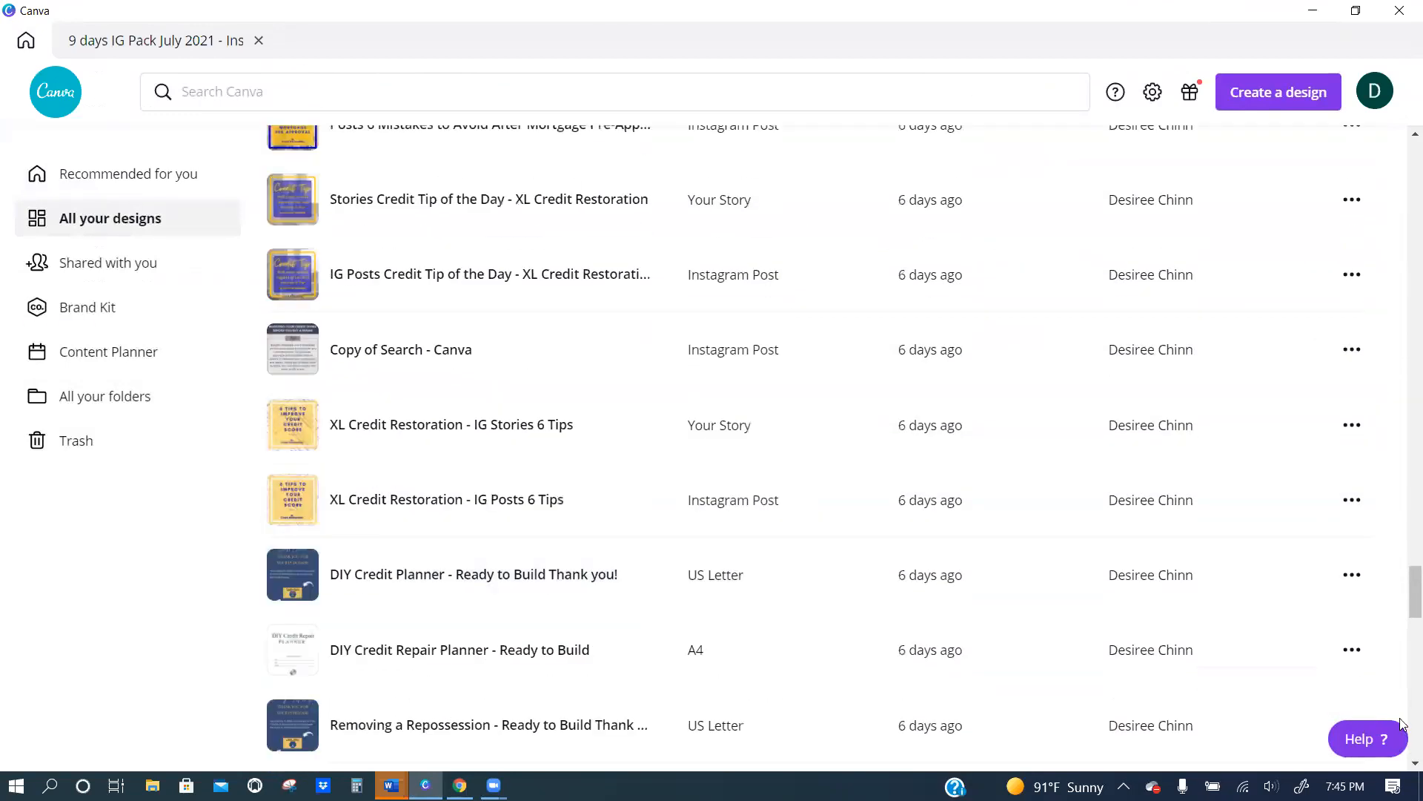
click(1410, 621)
drag(1411, 623, 1391, 139)
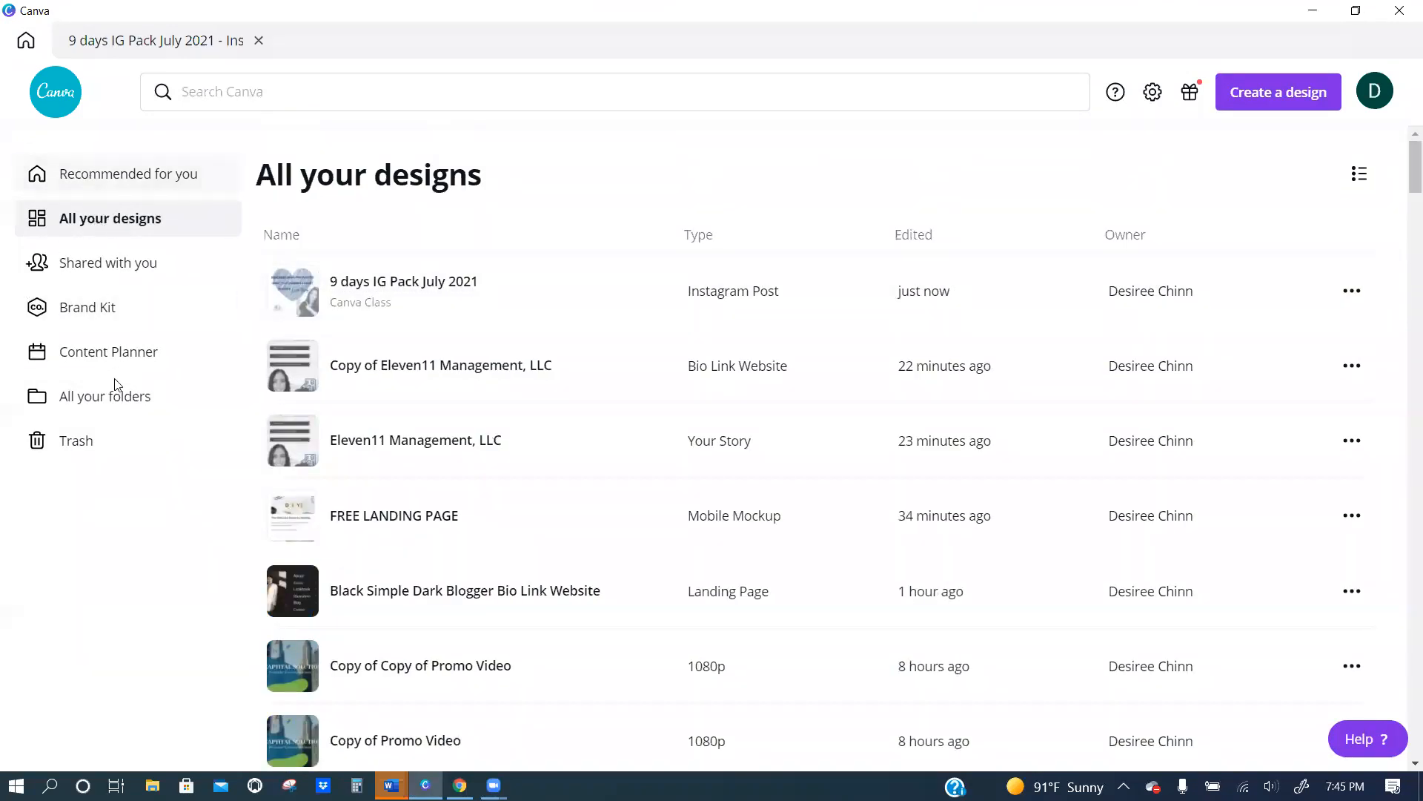
click(109, 398)
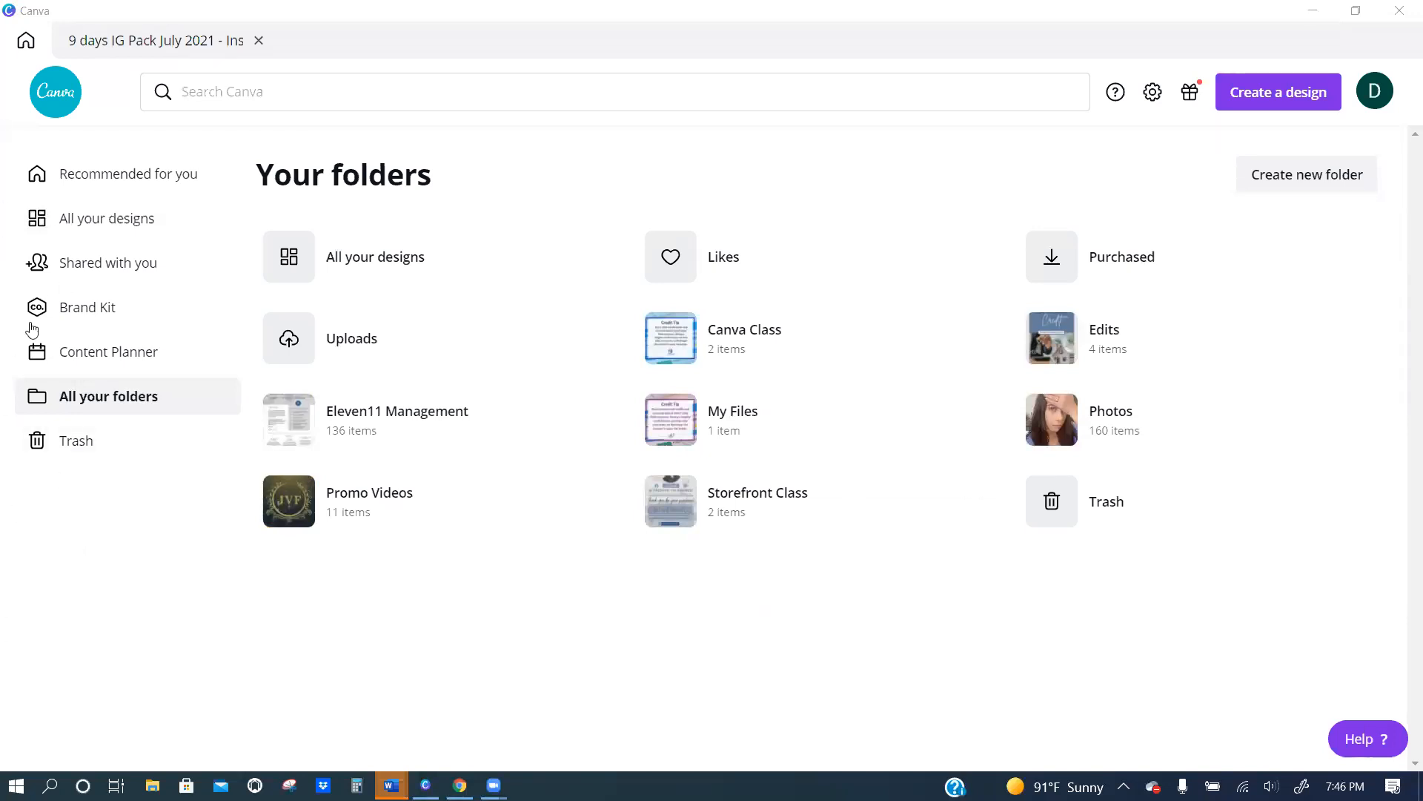
Return to the July 2021 design and look through its shortcuts to likes, logos and folders.
click(164, 41)
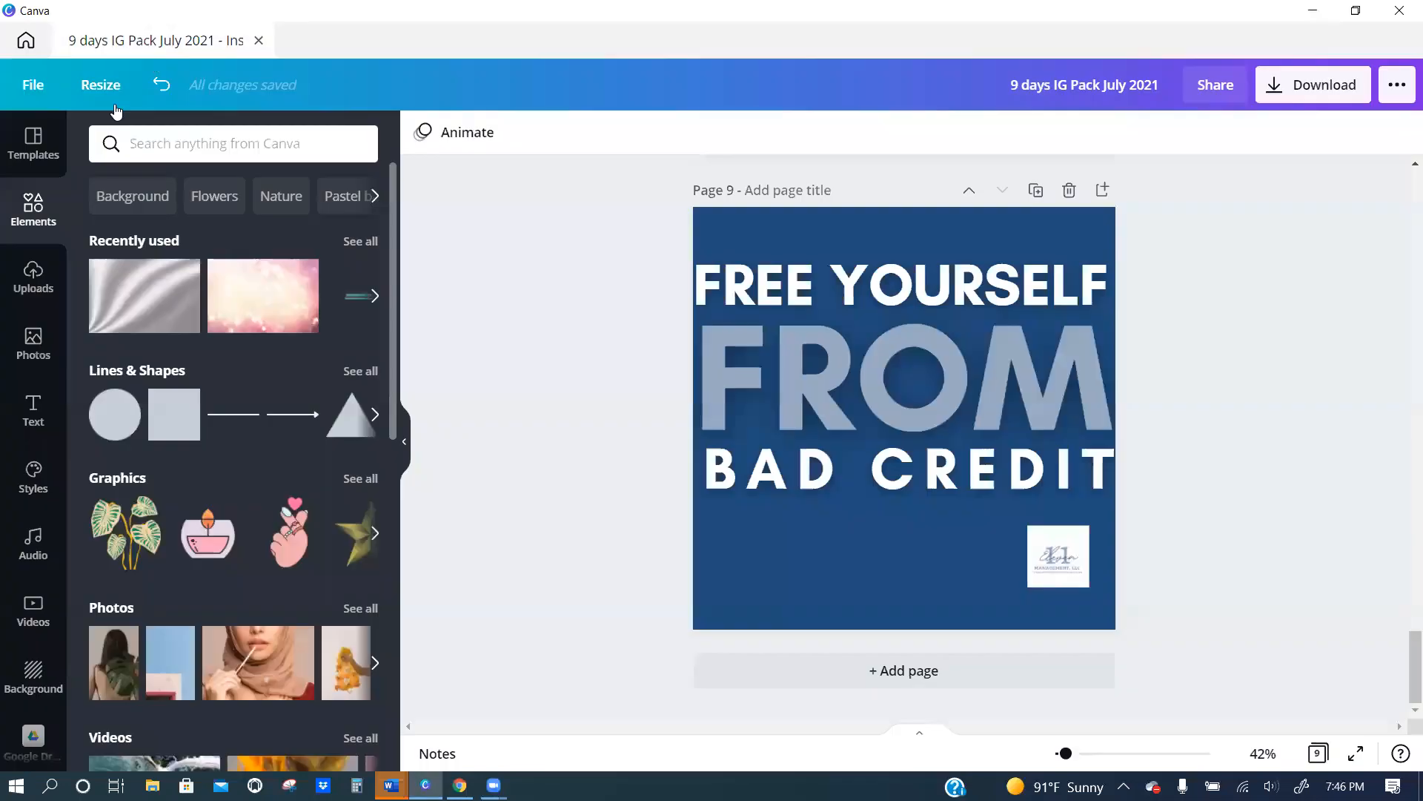
scroll(23, 311, down, 6)
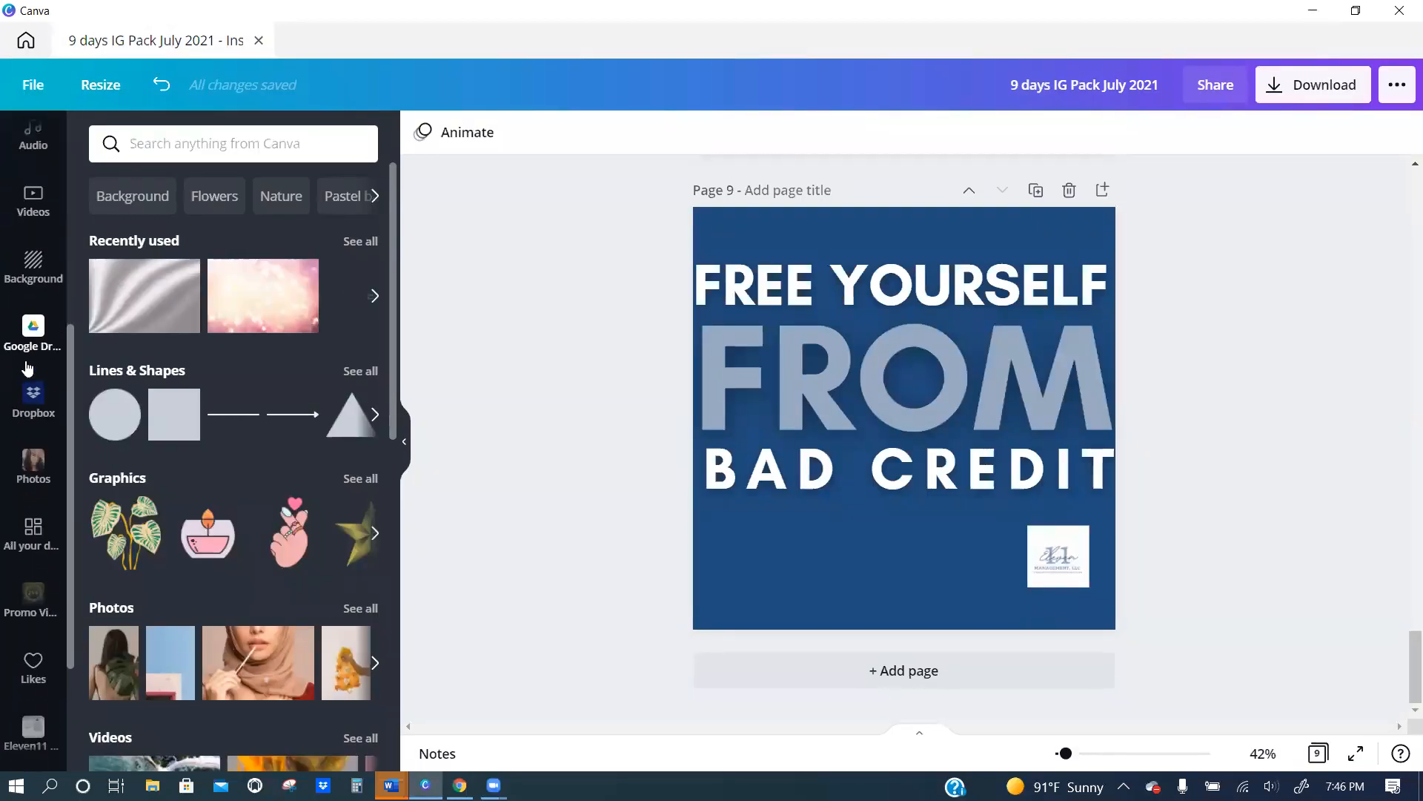
scroll(33, 512, down, 1)
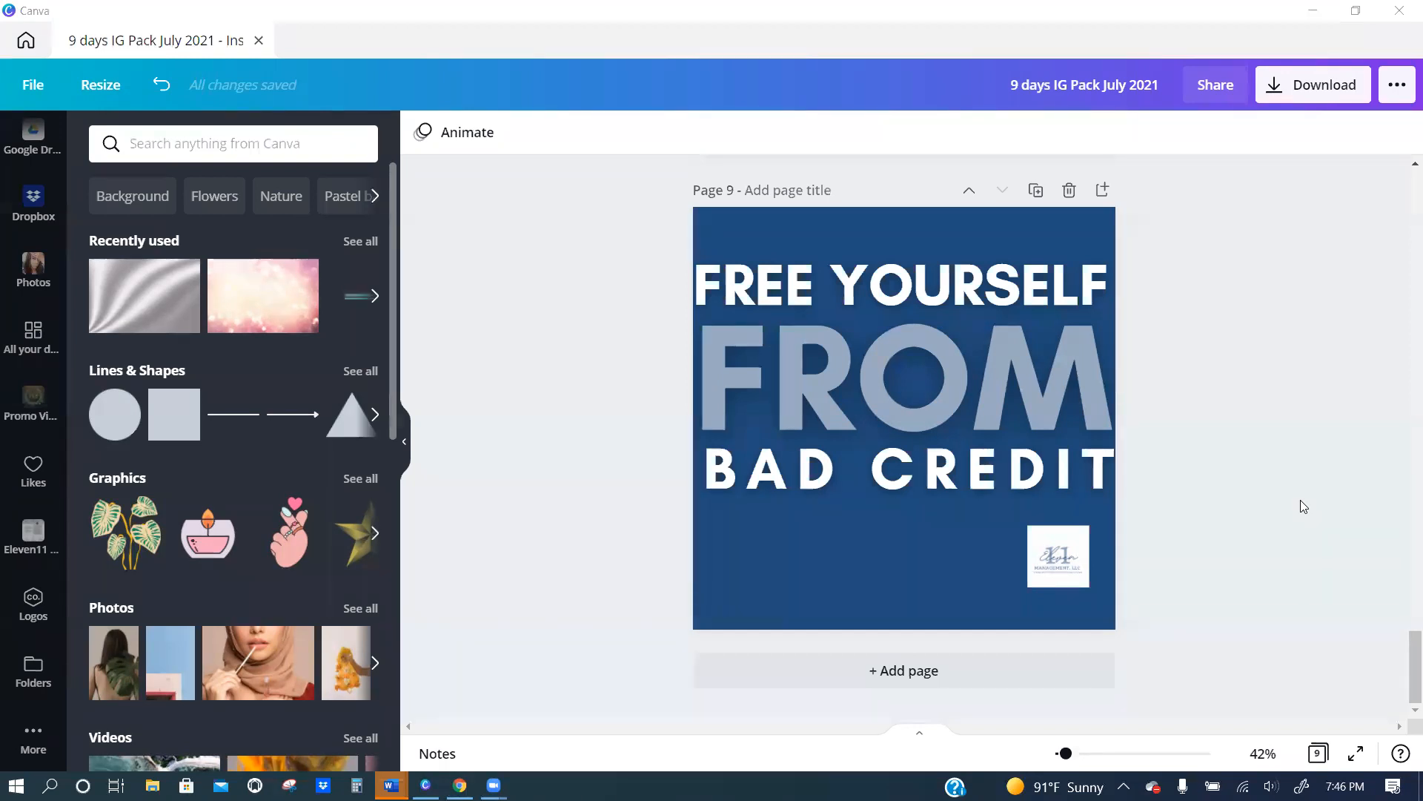
Close the July 2021 design, open Copy of Eleven11 Management, LLC, and look over its first two pages.
click(259, 41)
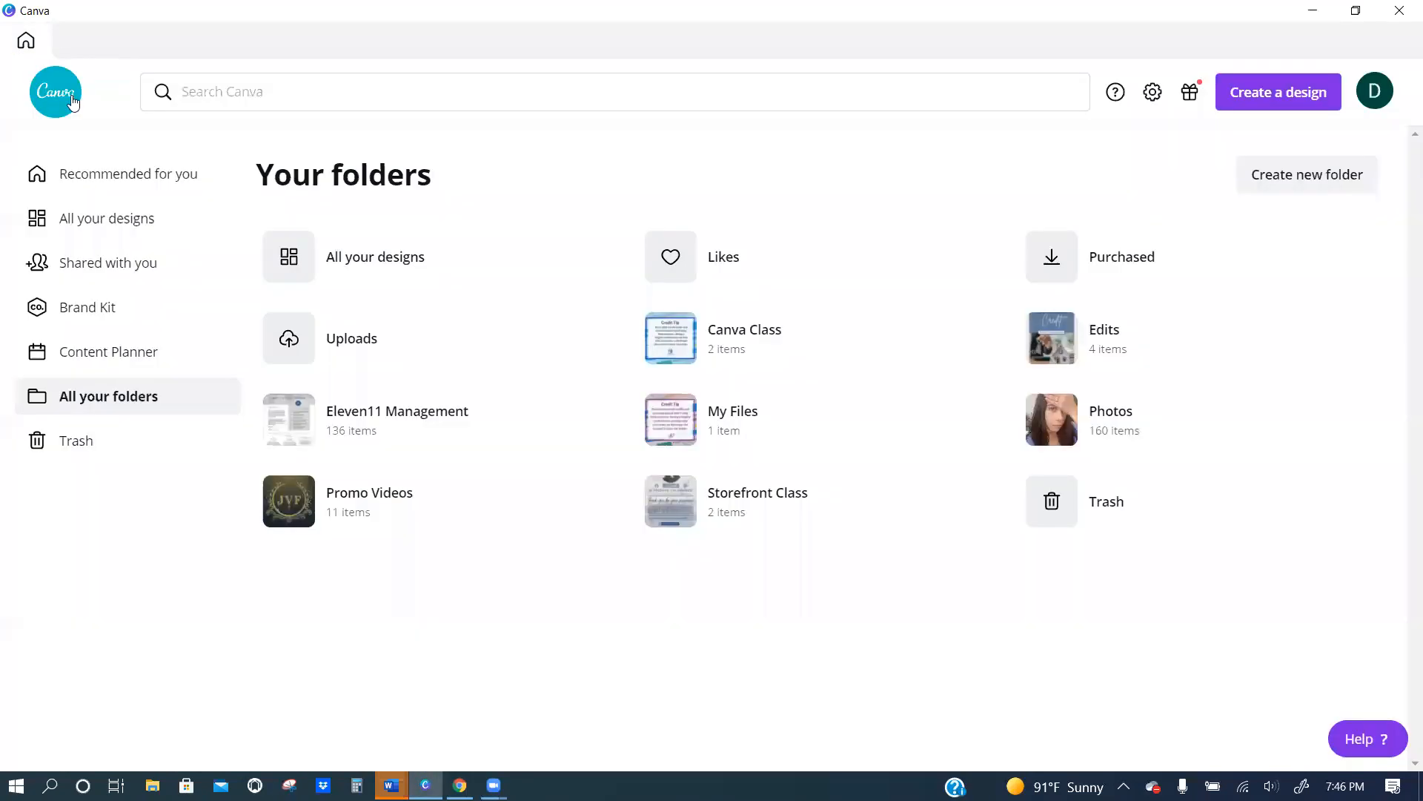
click(123, 225)
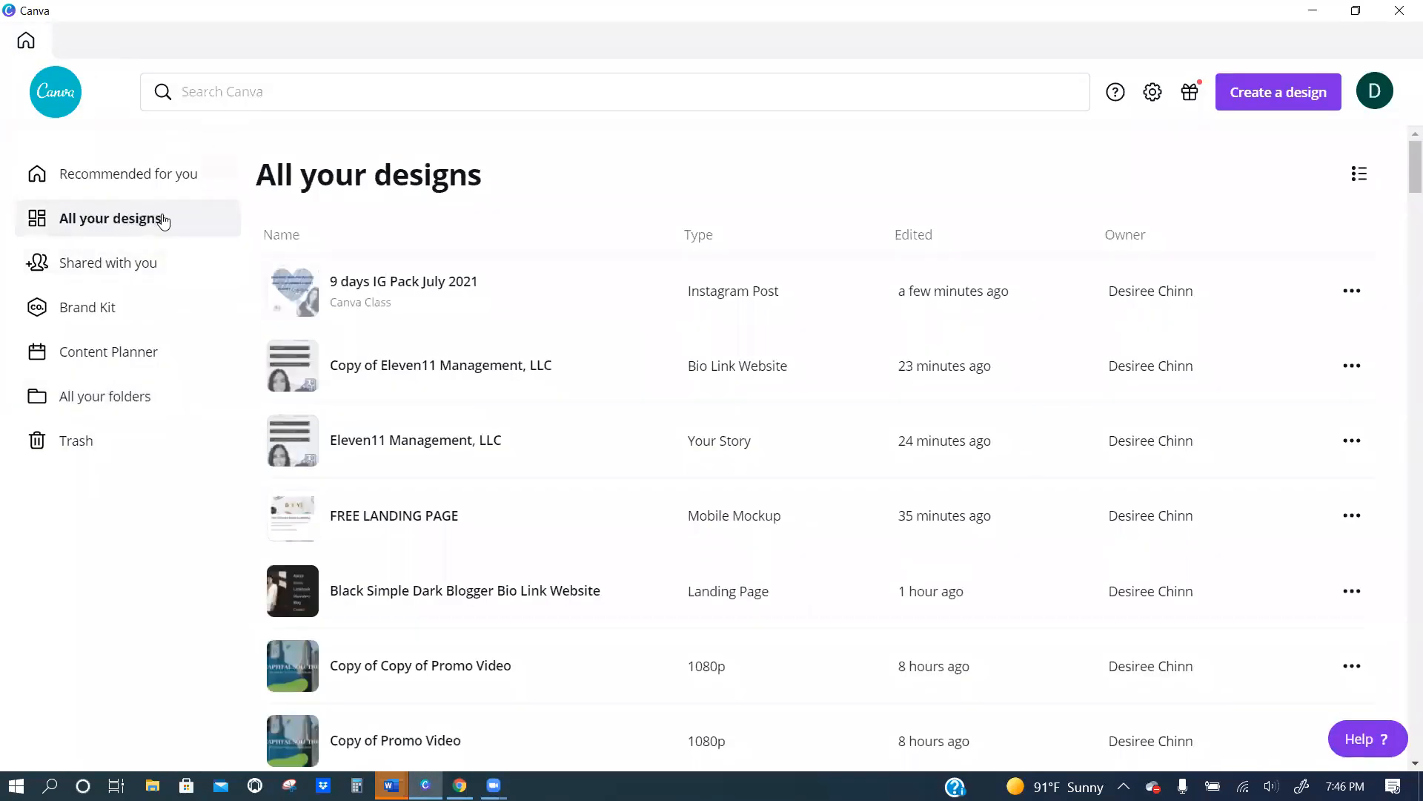
click(288, 372)
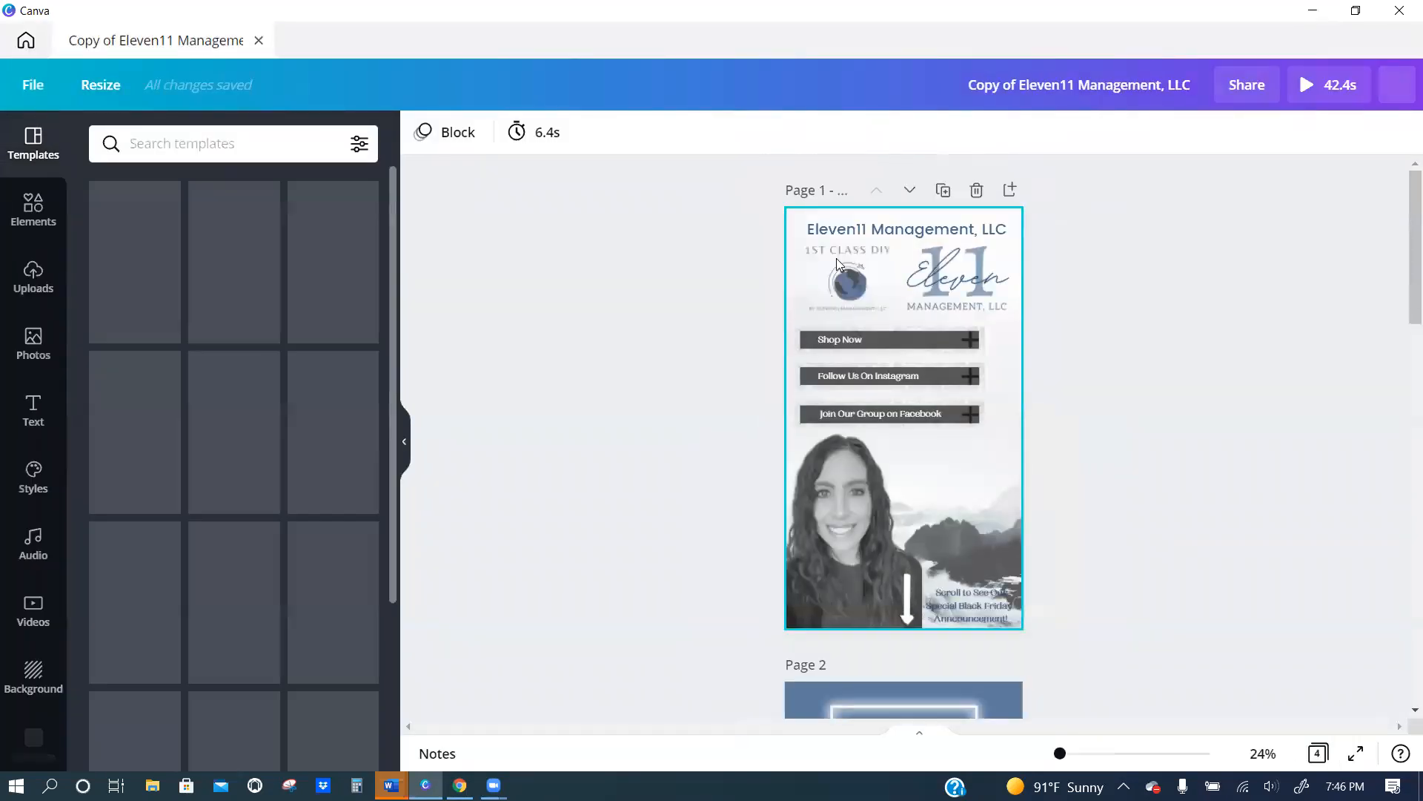
scroll(872, 343, down, 2)
scroll(872, 342, up, 3)
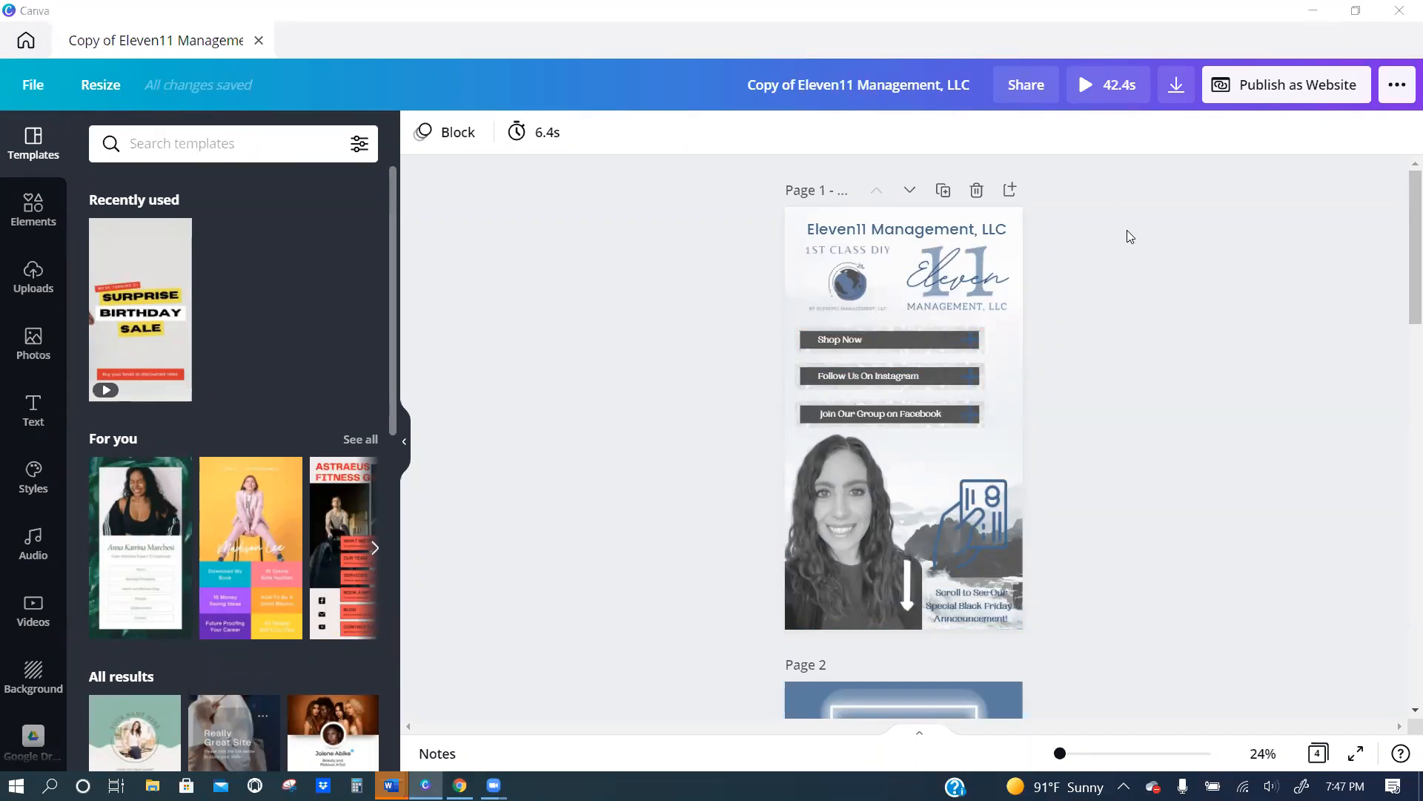
scroll(890, 471, down, 5)
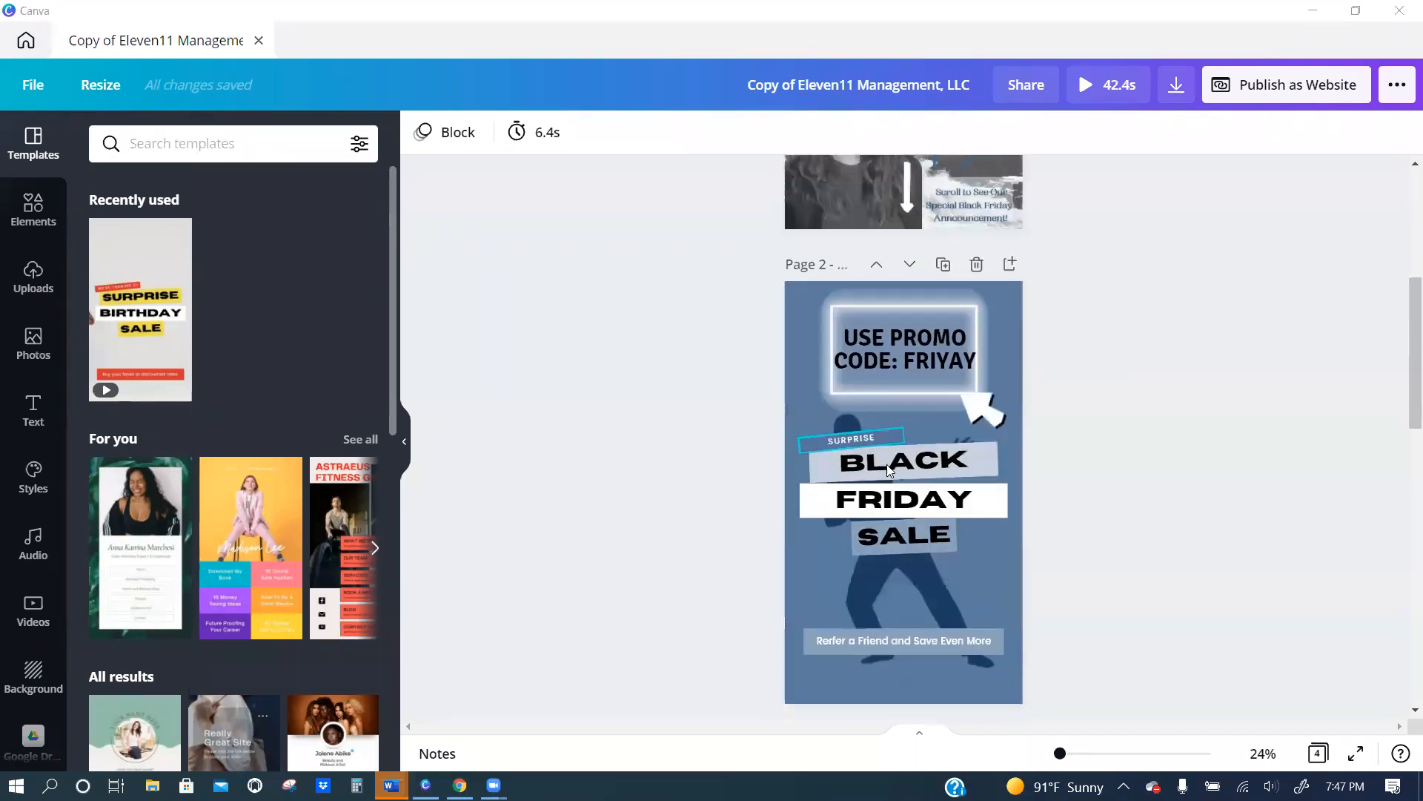
scroll(898, 448, up, 5)
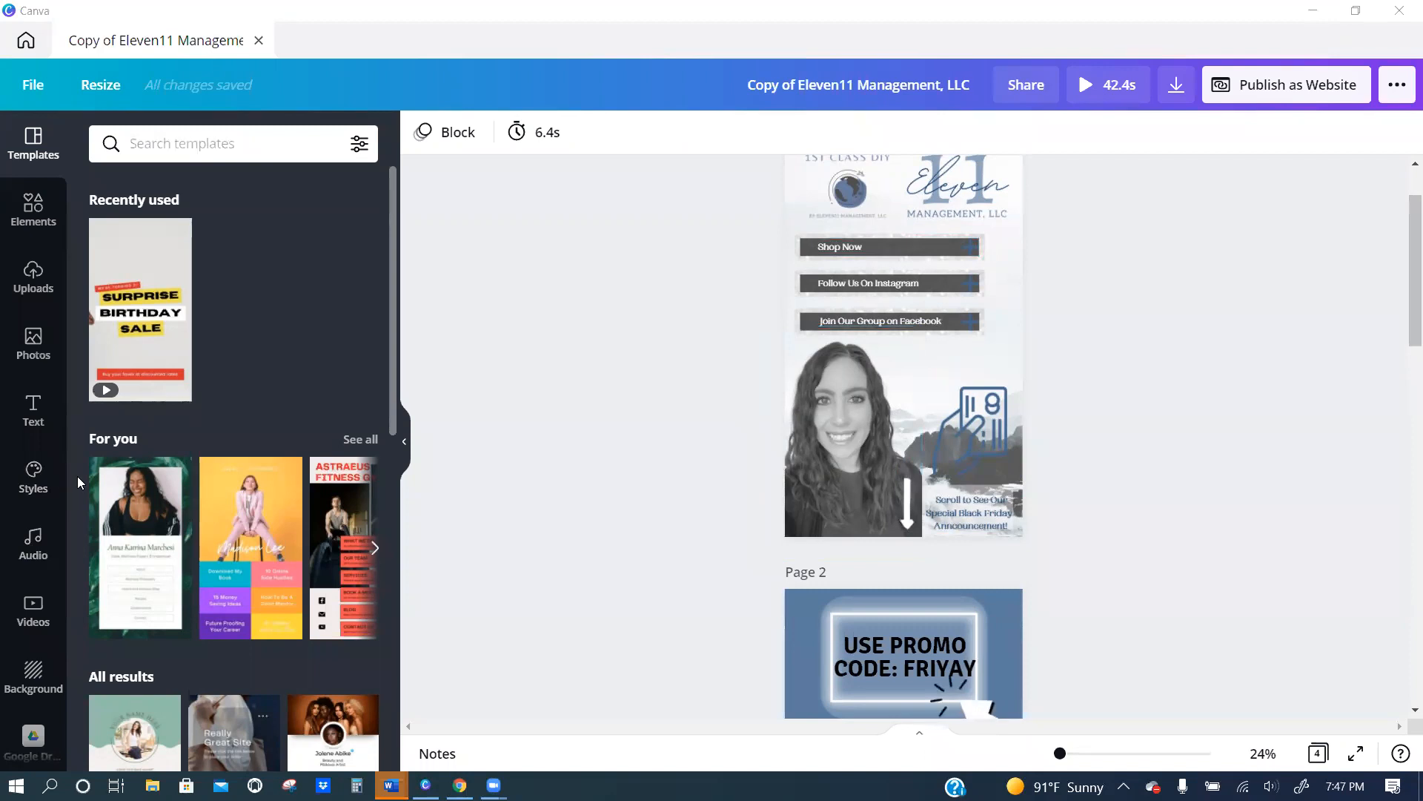
Replace the black-and-white portrait on page 1 with the uploaded blue-top portrait, resized to fit the page's lower-left corner.
click(44, 278)
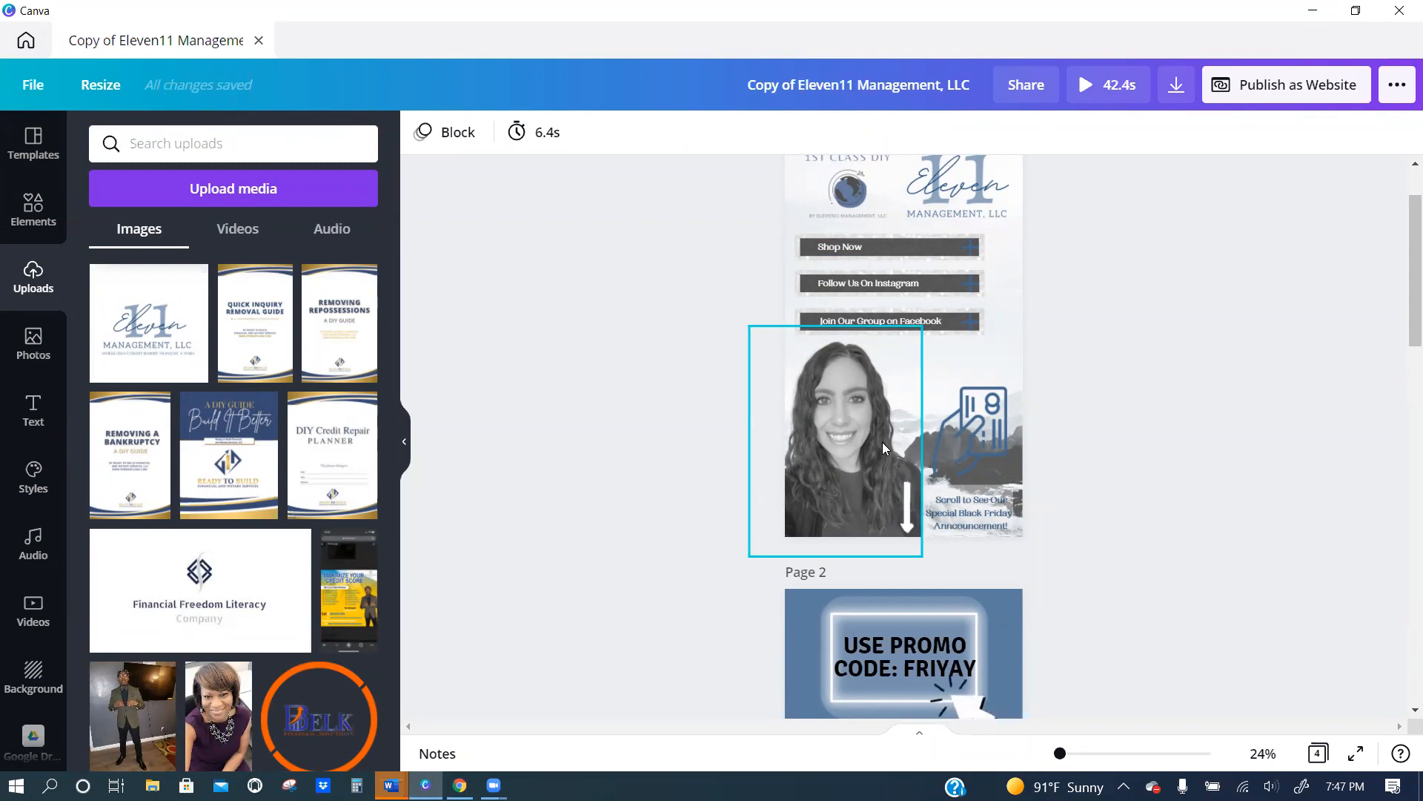
scroll(212, 417, down, 8)
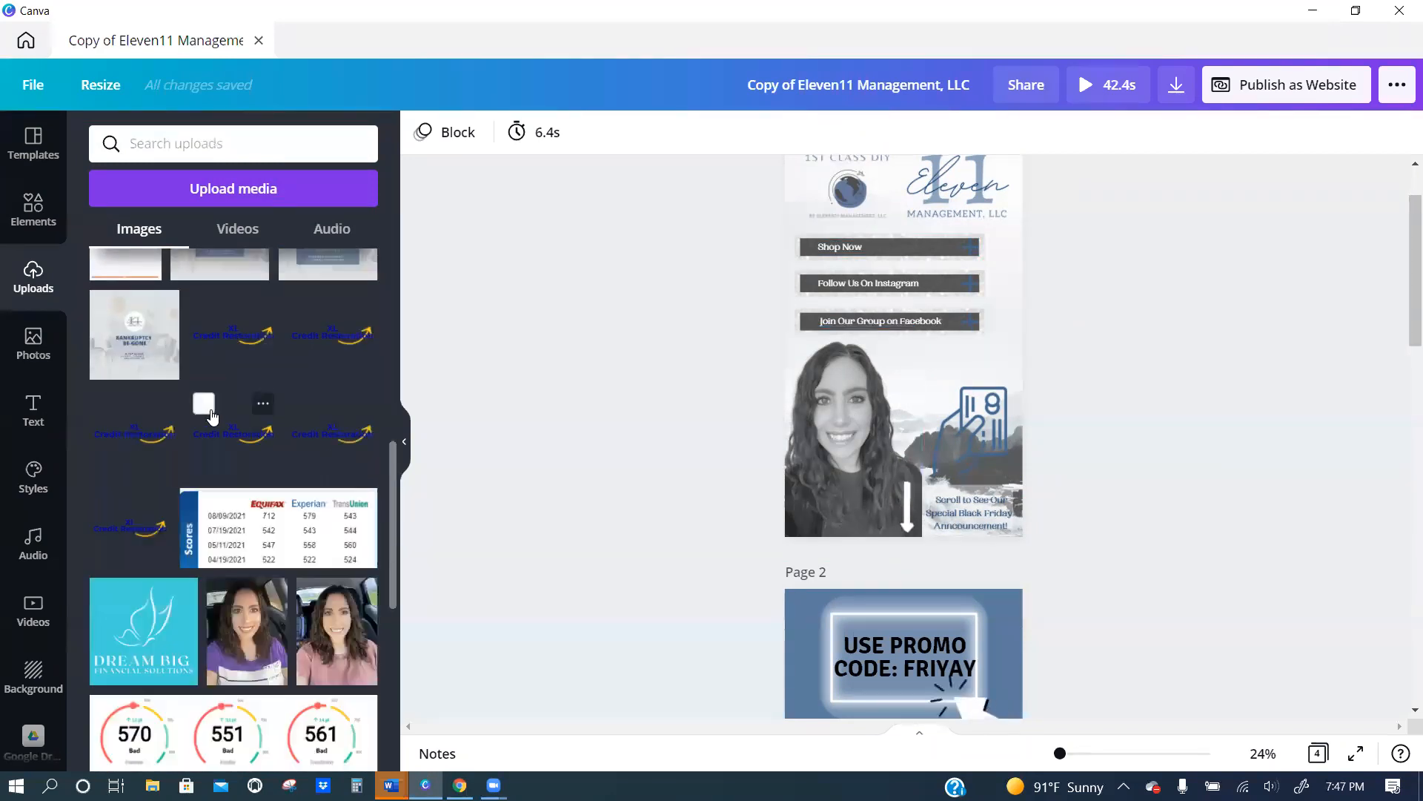
scroll(211, 417, down, 4)
scroll(154, 476, down, 3)
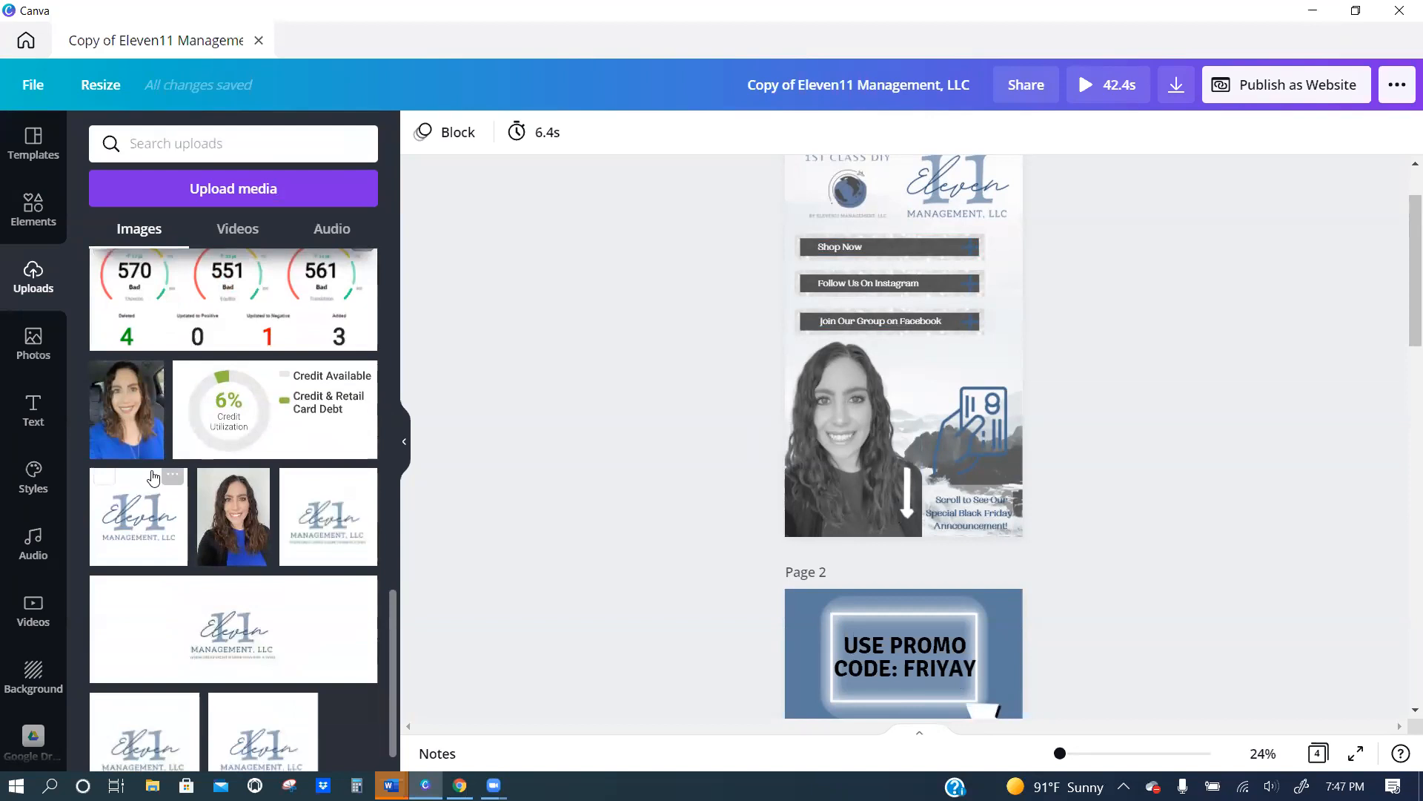
scroll(226, 512, down, 1)
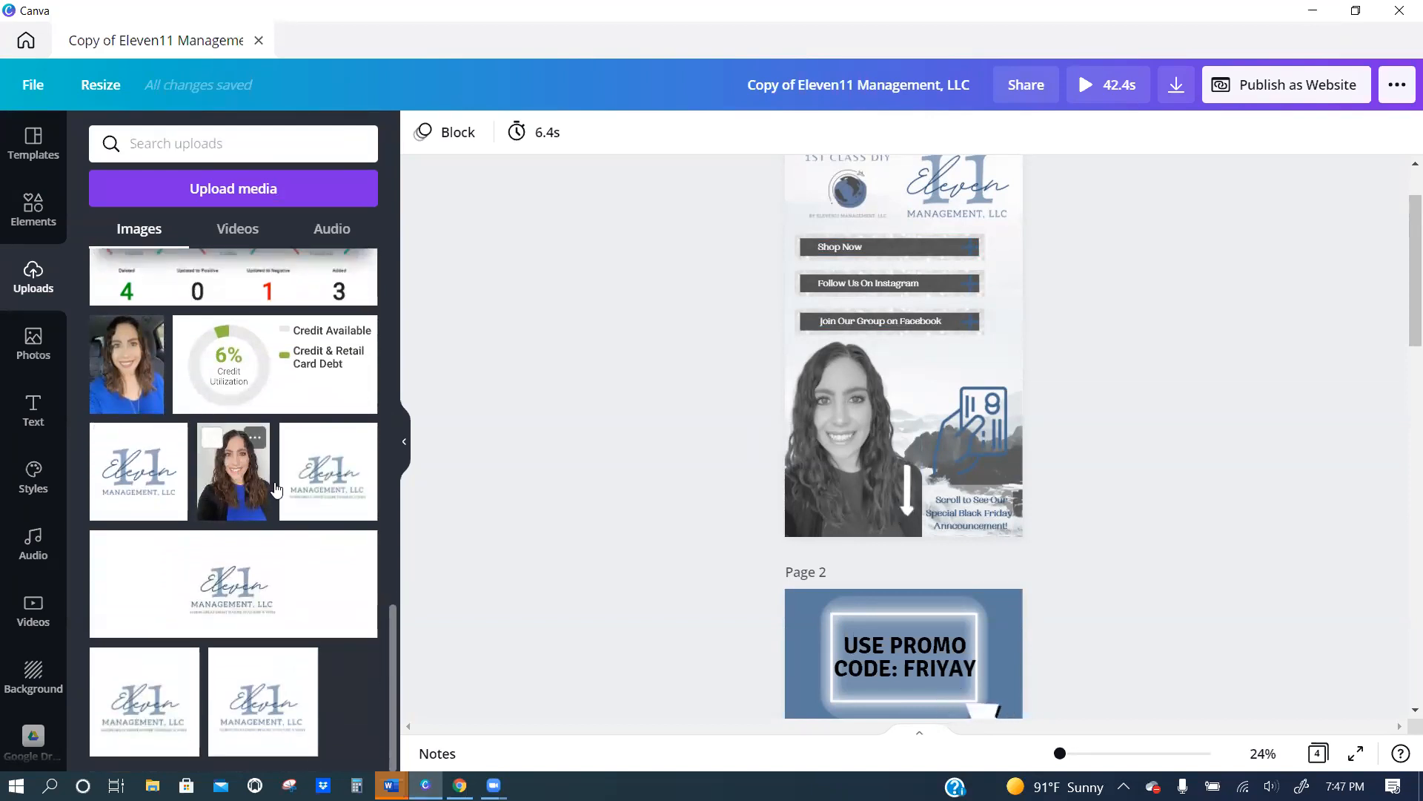
click(811, 448)
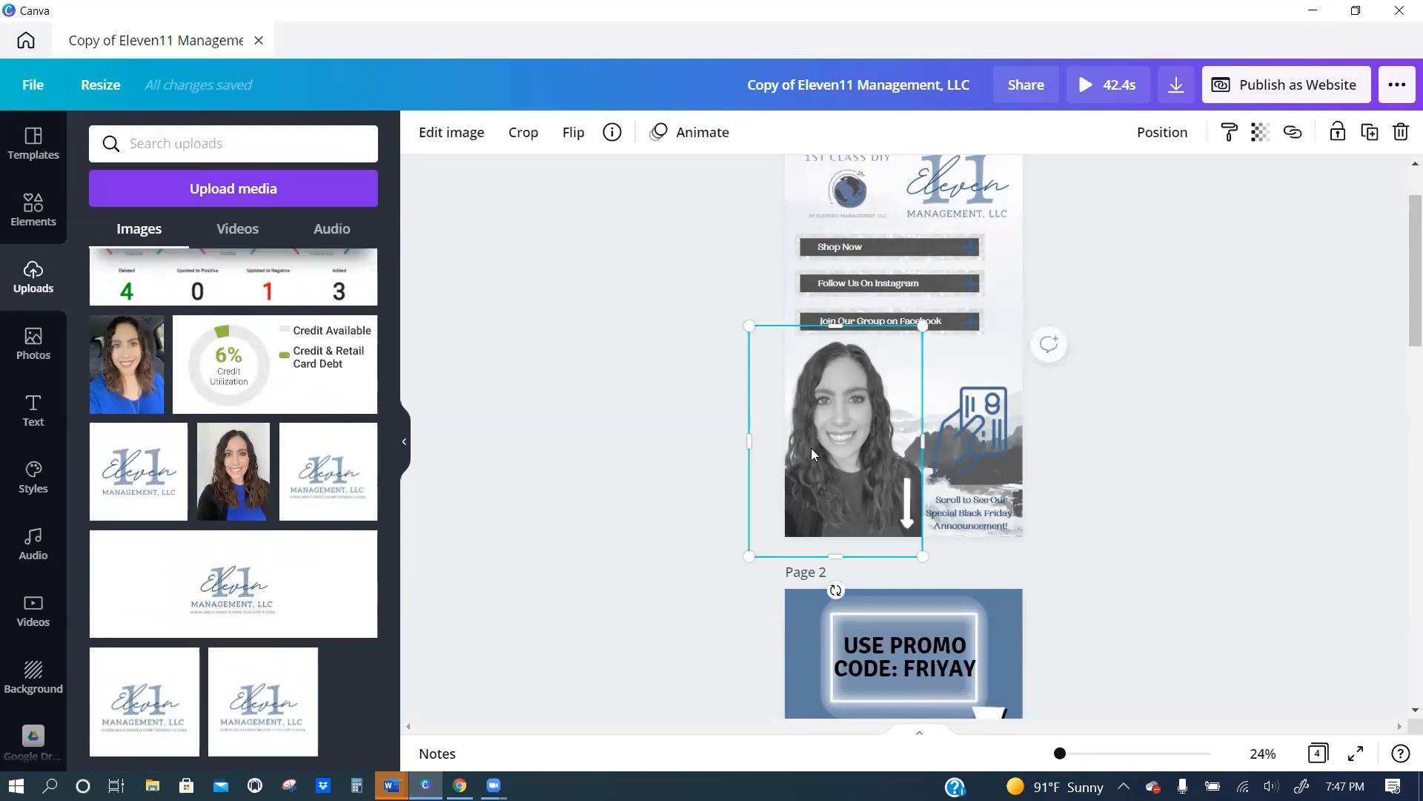
key(Delete)
drag(338, 469, 881, 361)
drag(949, 308, 910, 365)
mouse_move(846, 461)
mouse_down()
mouse_move(859, 447)
mouse_move(852, 481)
mouse_up()
drag(843, 372, 843, 335)
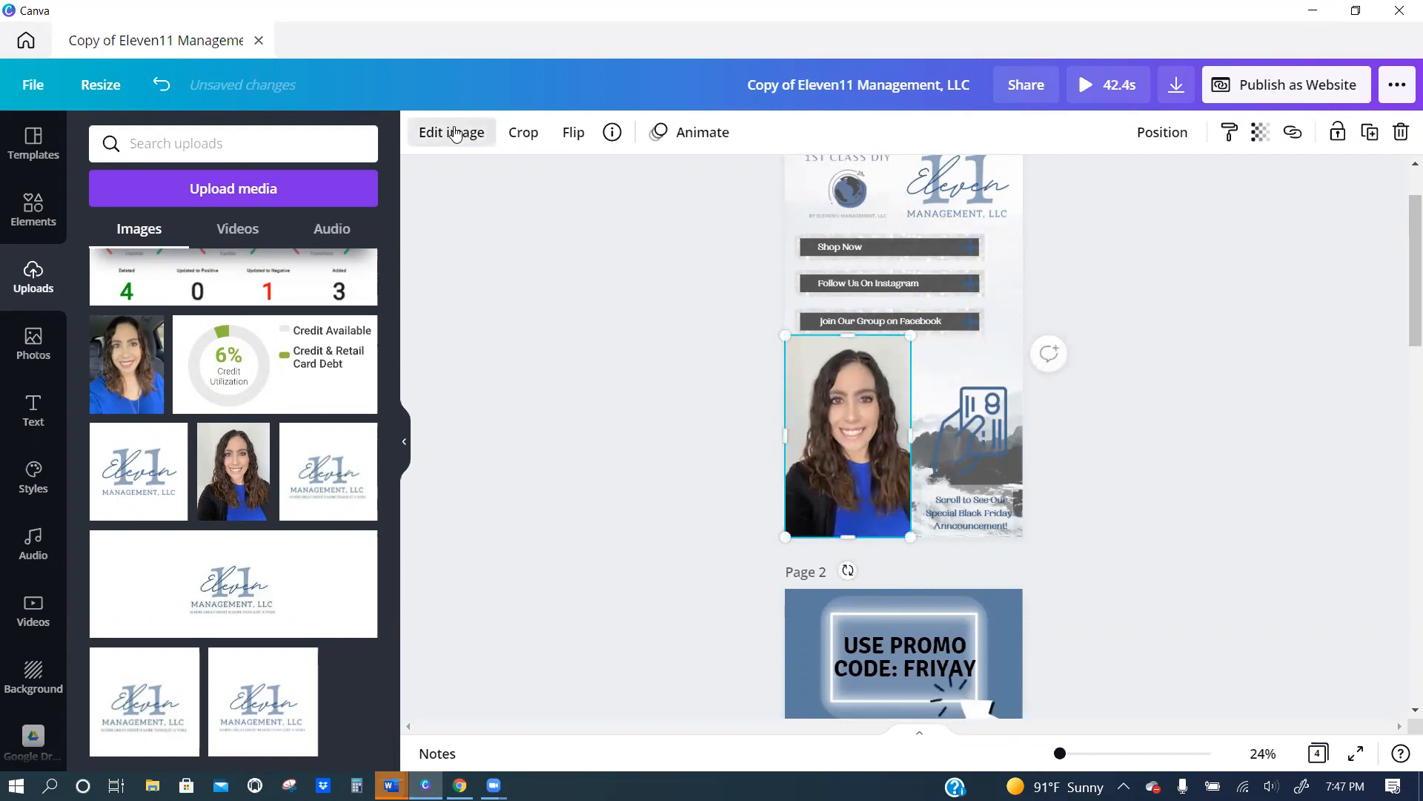
Remove the background from the blue-top portrait on page 1 and trim its upper edge slightly.
click(455, 133)
click(134, 300)
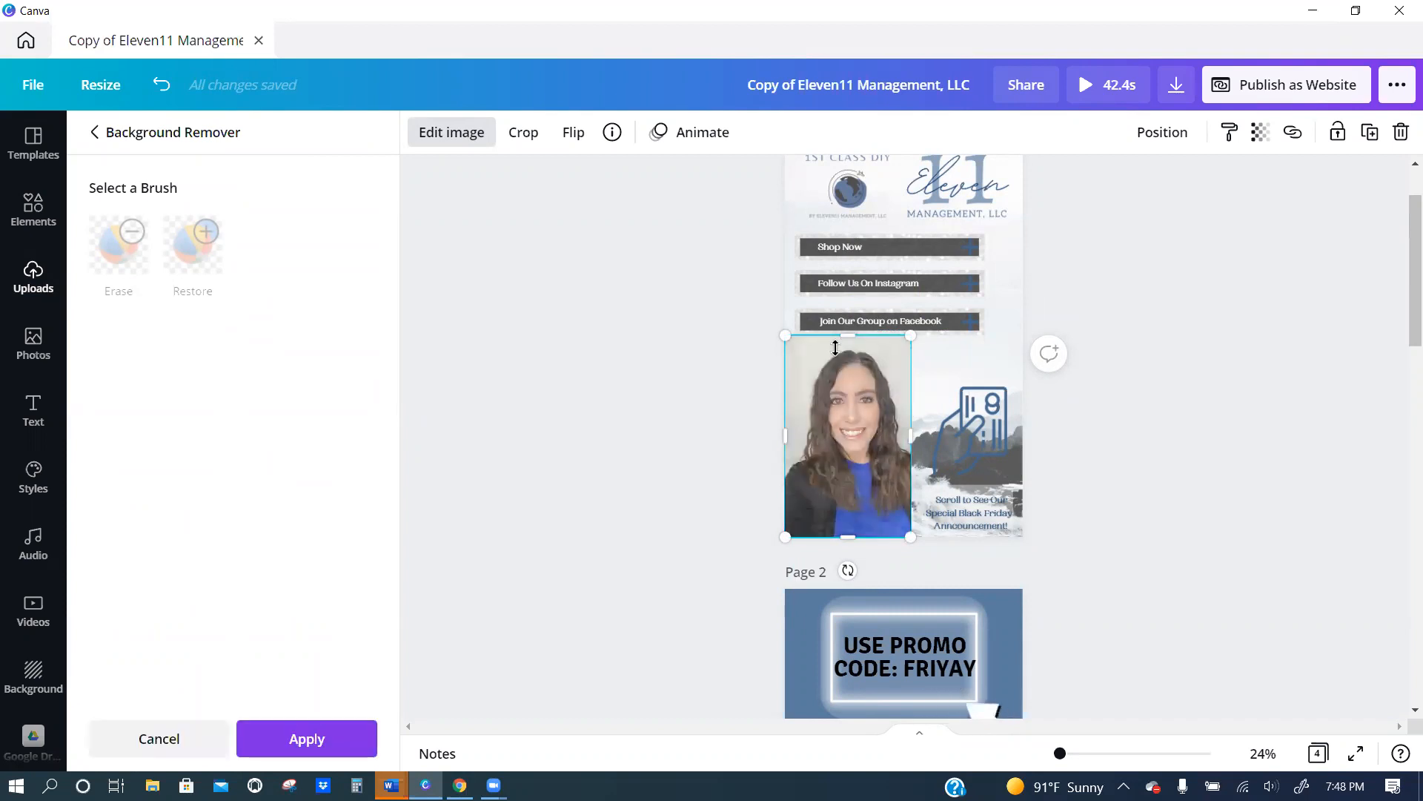
drag(849, 336, 849, 344)
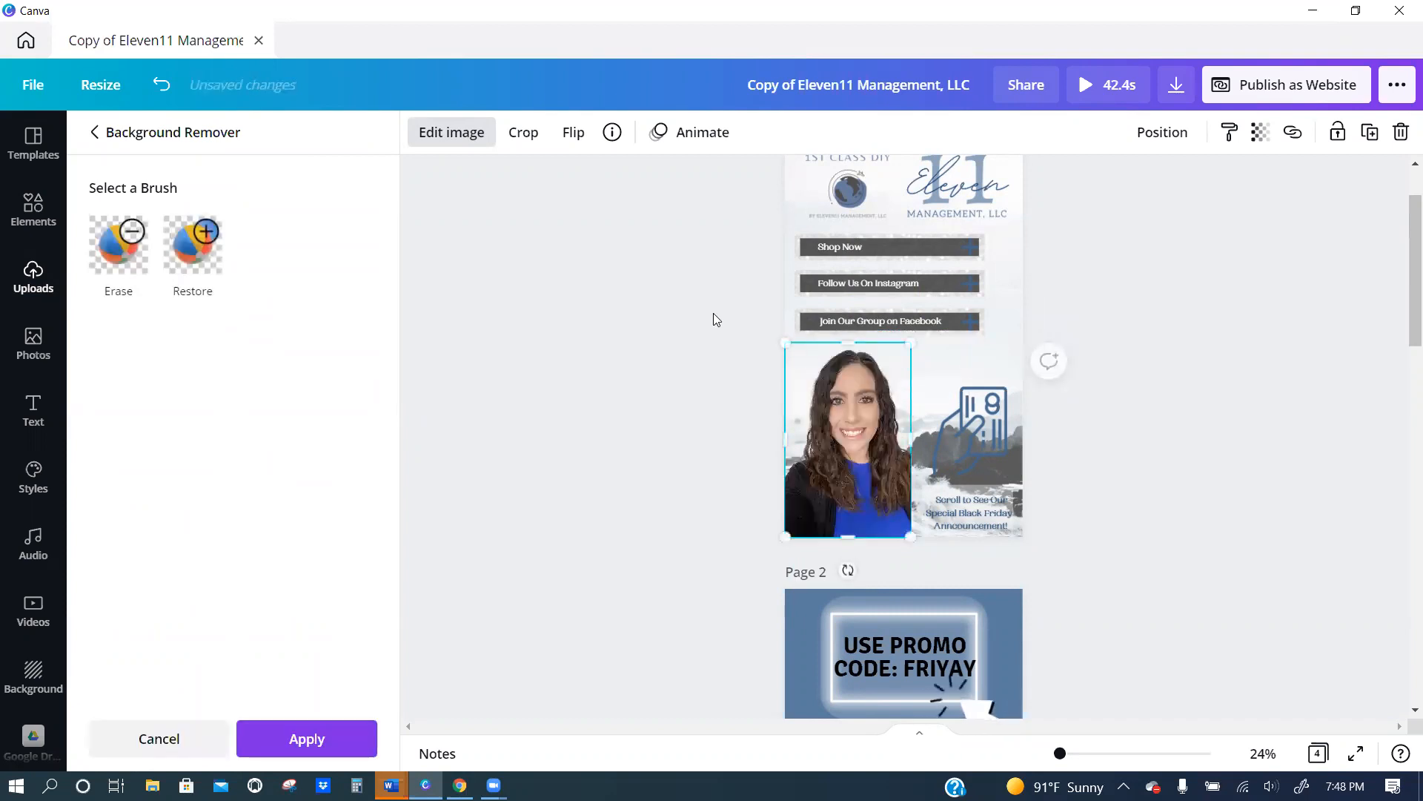
Apply the Greyscale filter to the portrait on page 1.
click(449, 132)
click(441, 127)
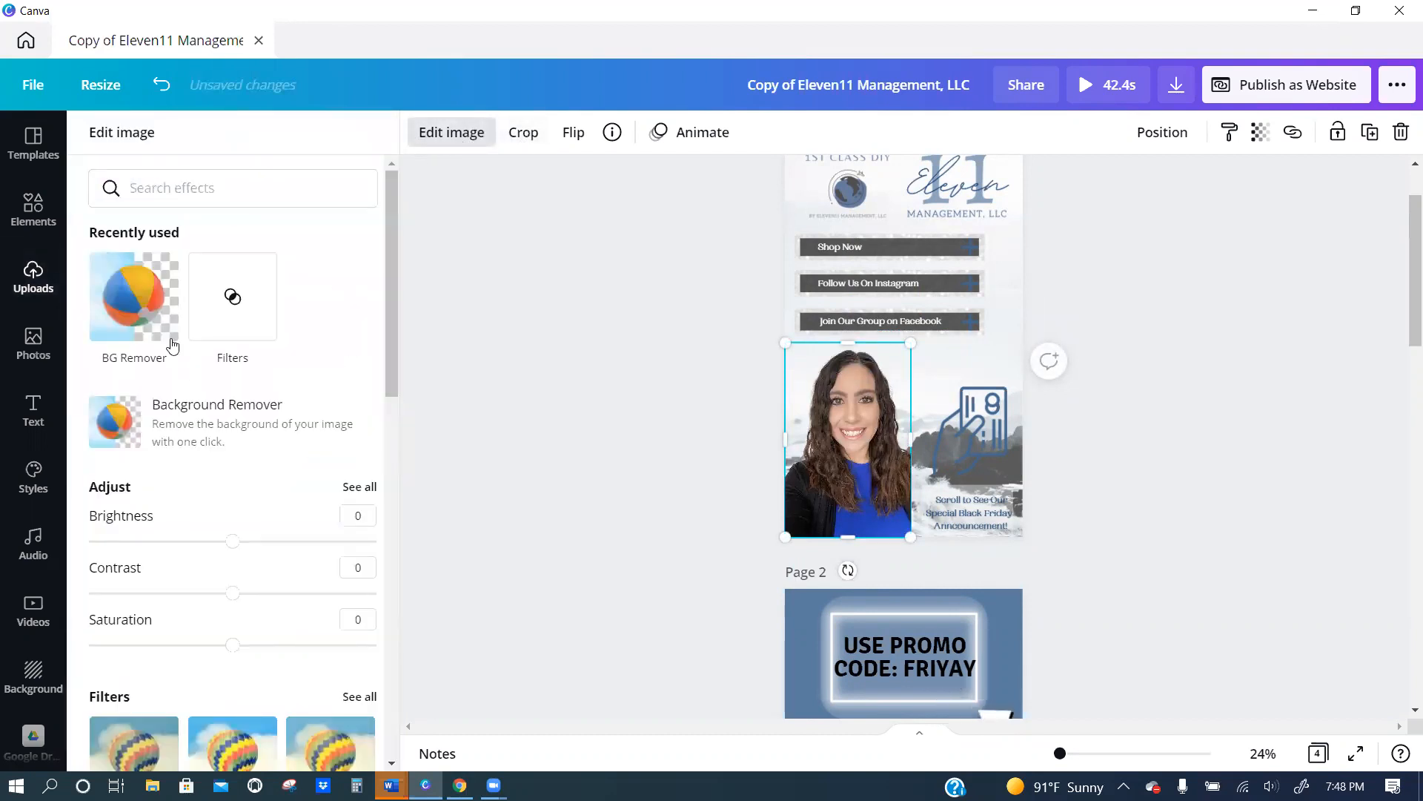
scroll(185, 371, down, 8)
scroll(362, 197, up, 2)
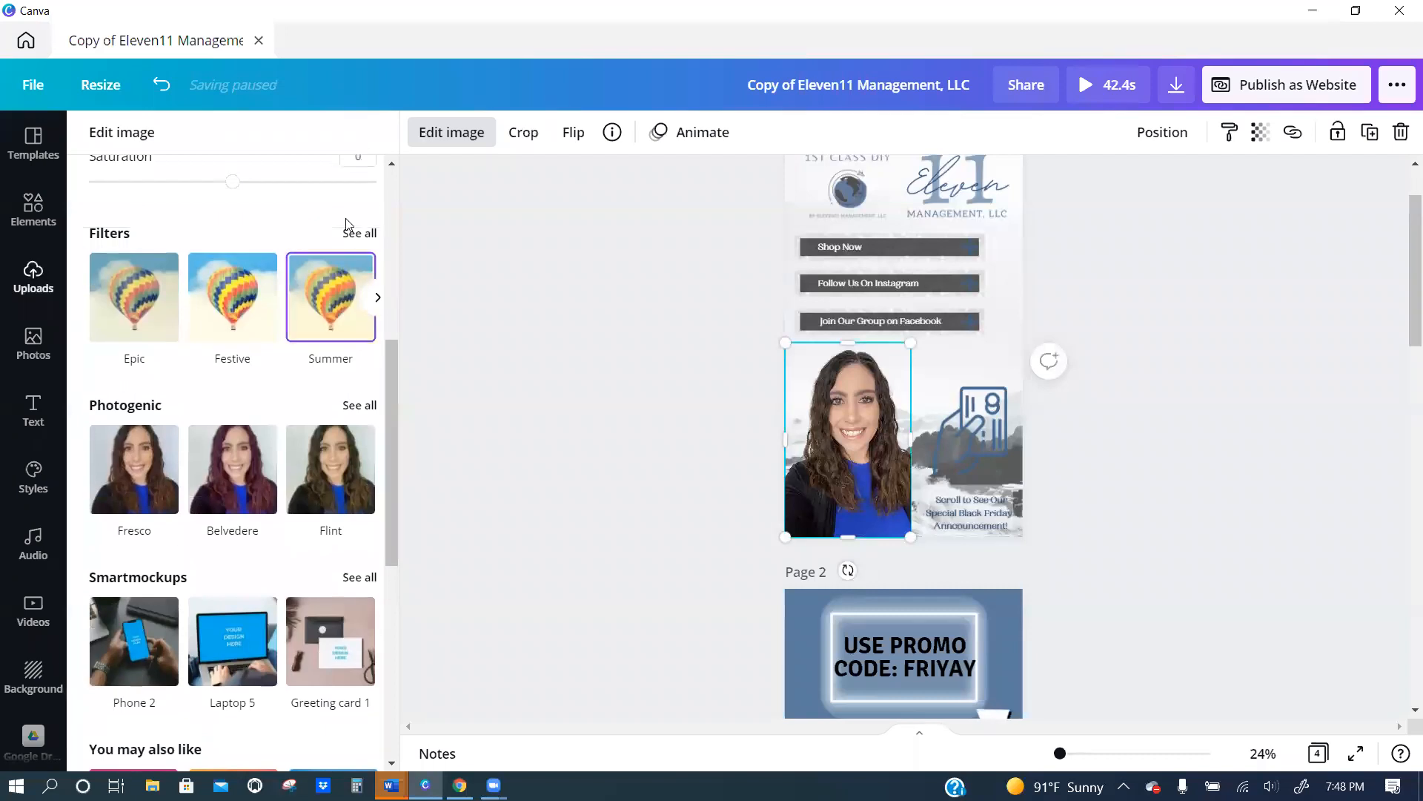
click(365, 232)
scroll(267, 311, down, 4)
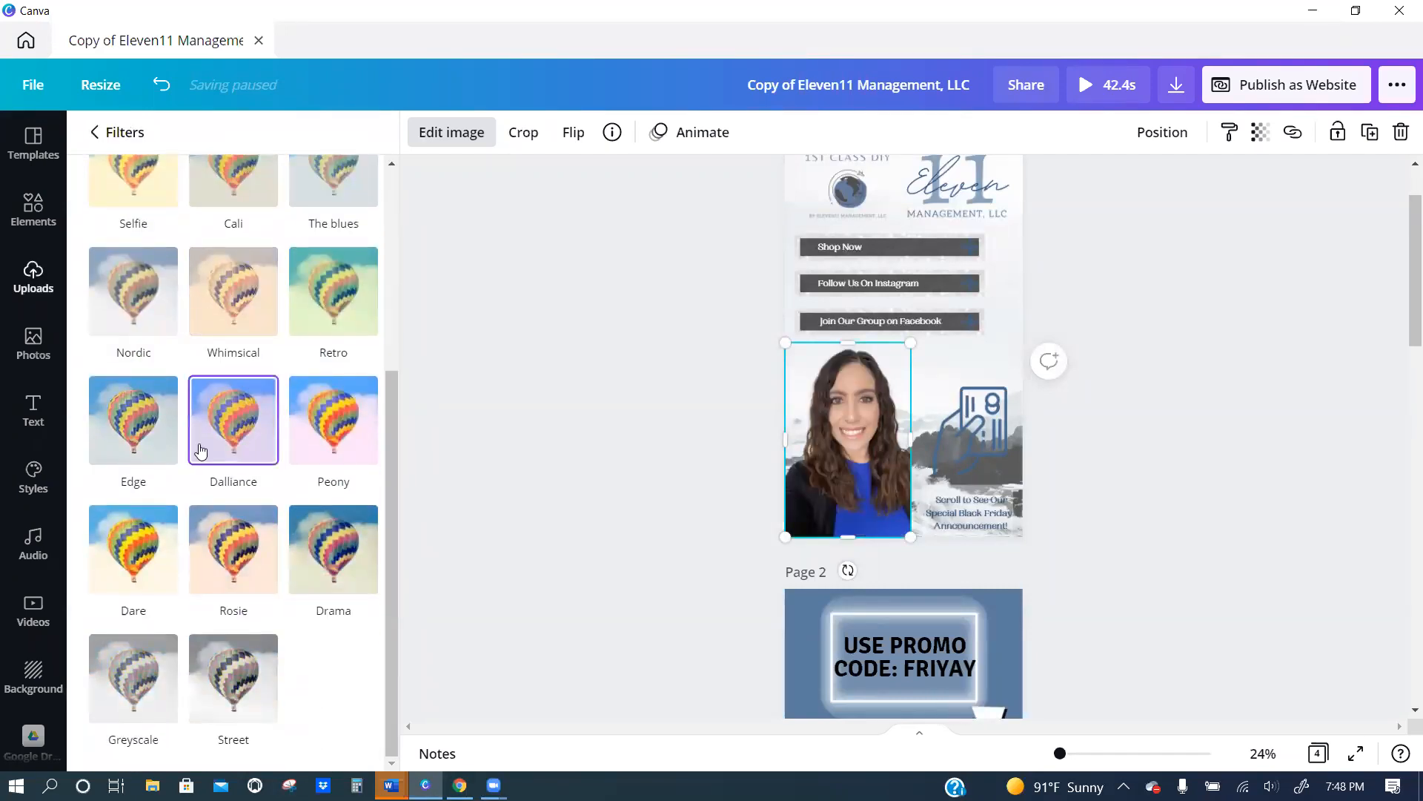
click(130, 686)
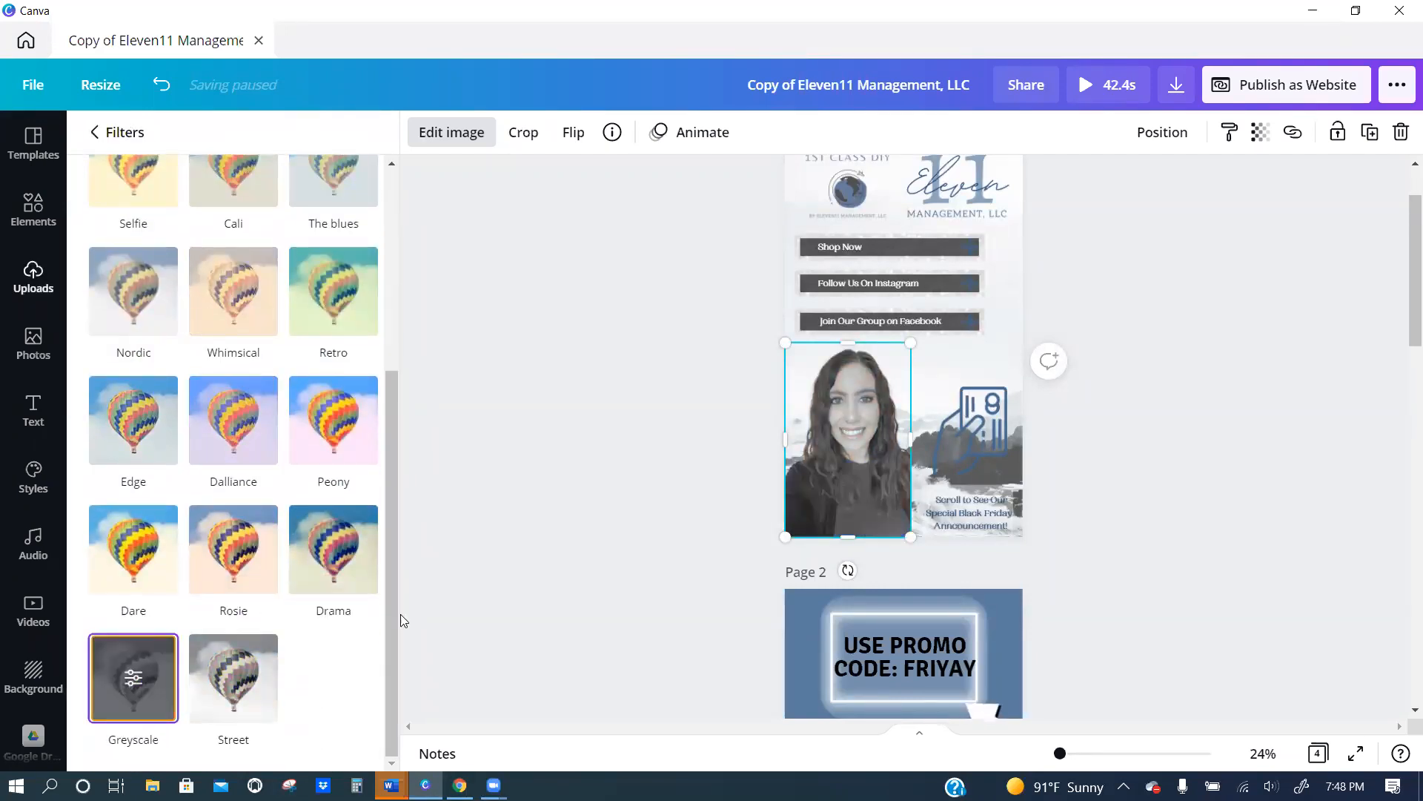
click(762, 329)
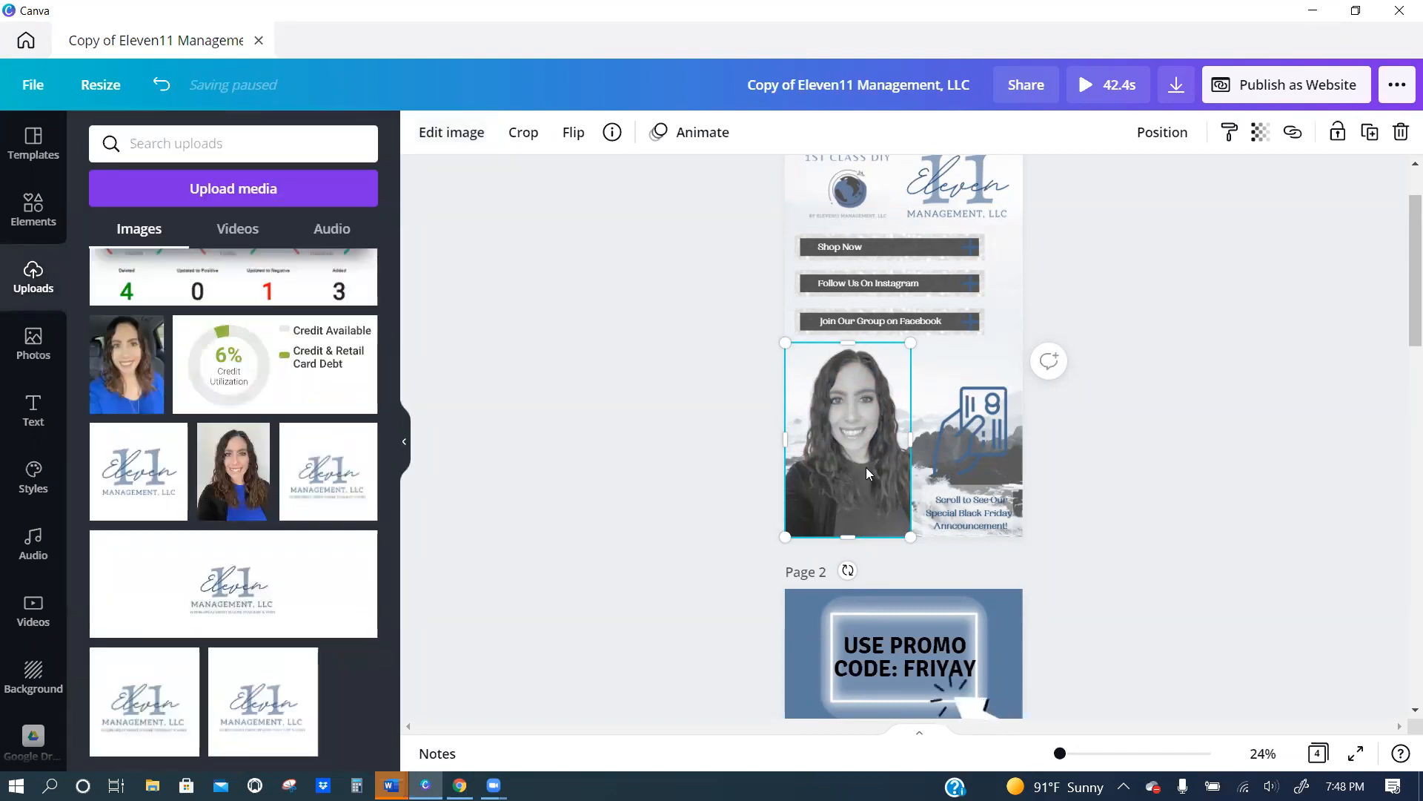
Send the greyscale portrait backward, behind the white arrow, and extend its right edge slightly.
click(1164, 133)
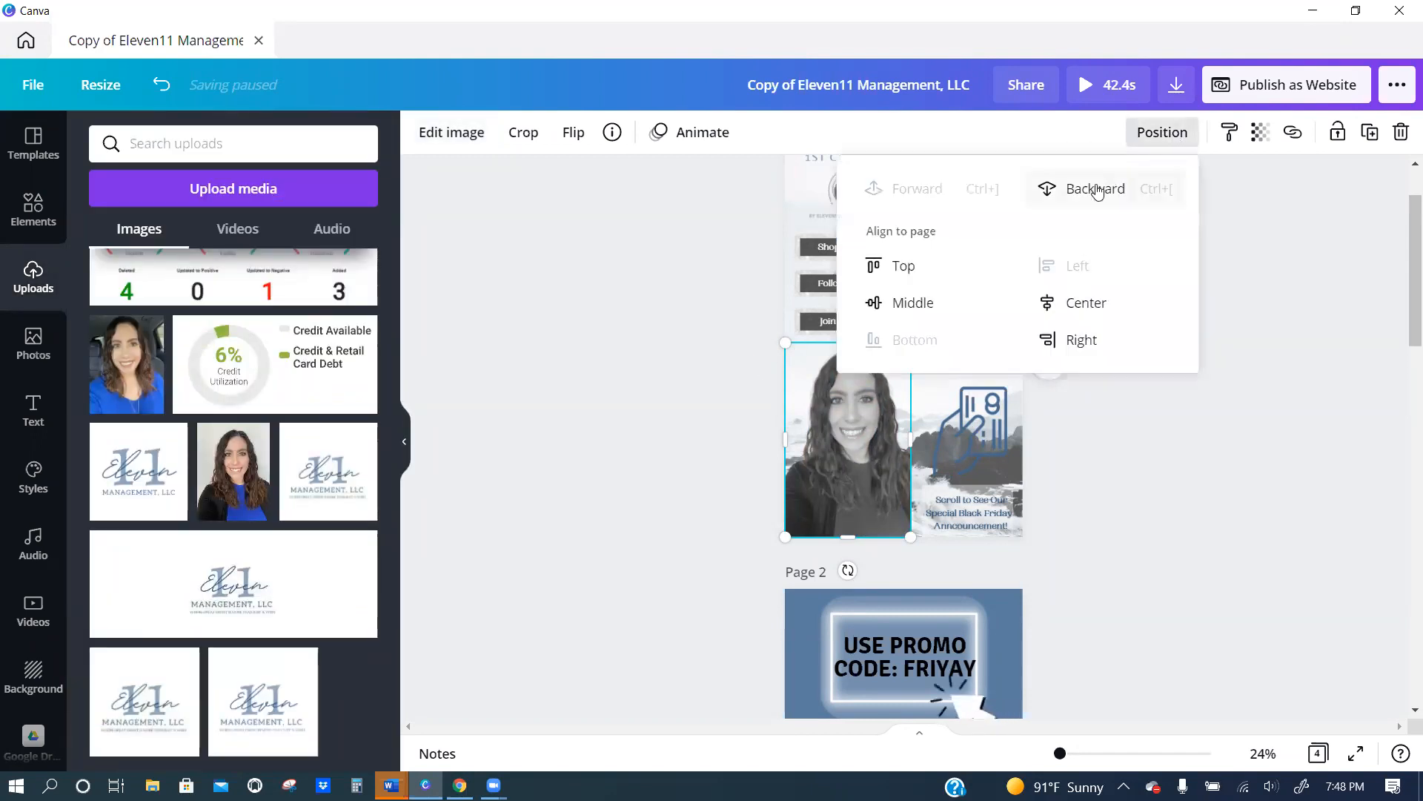
click(1093, 190)
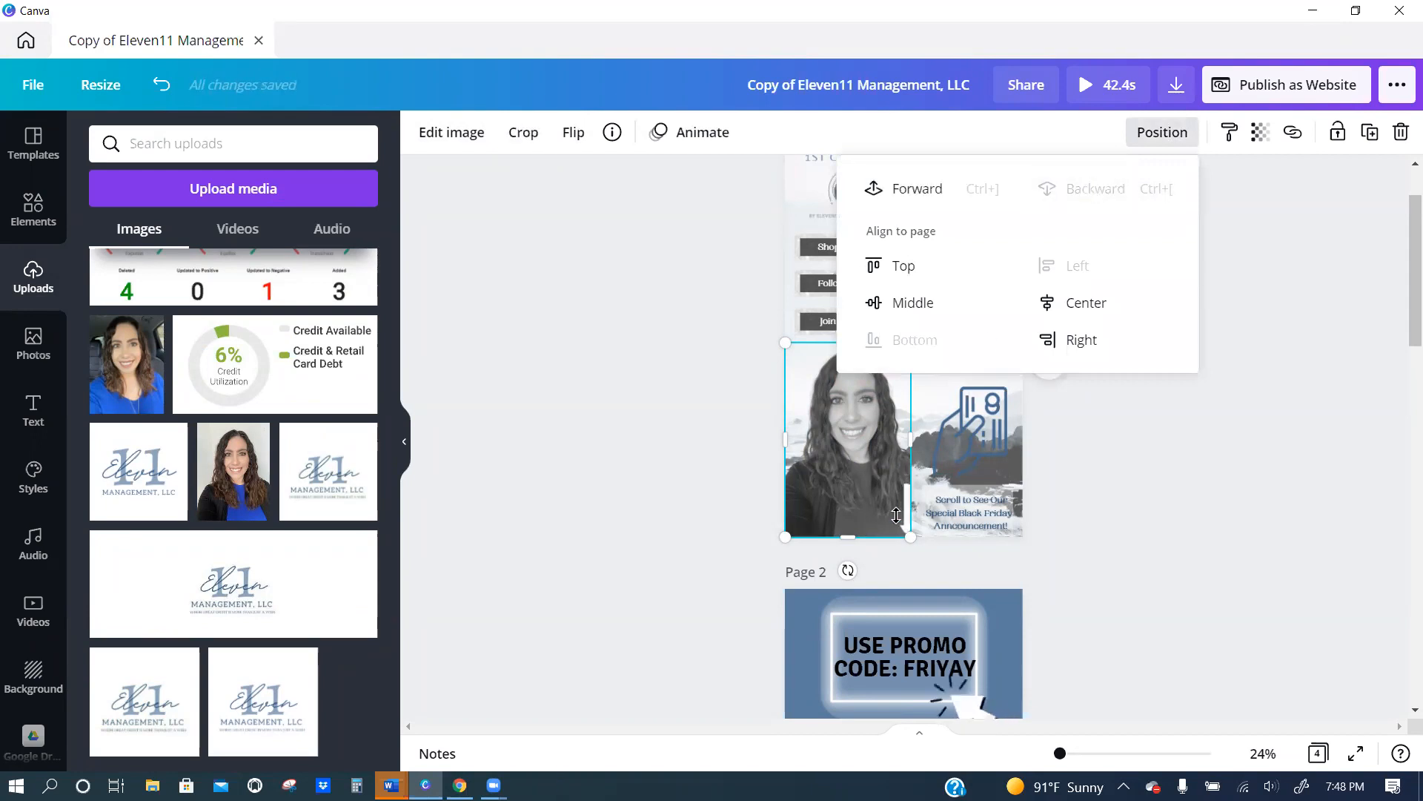
click(764, 473)
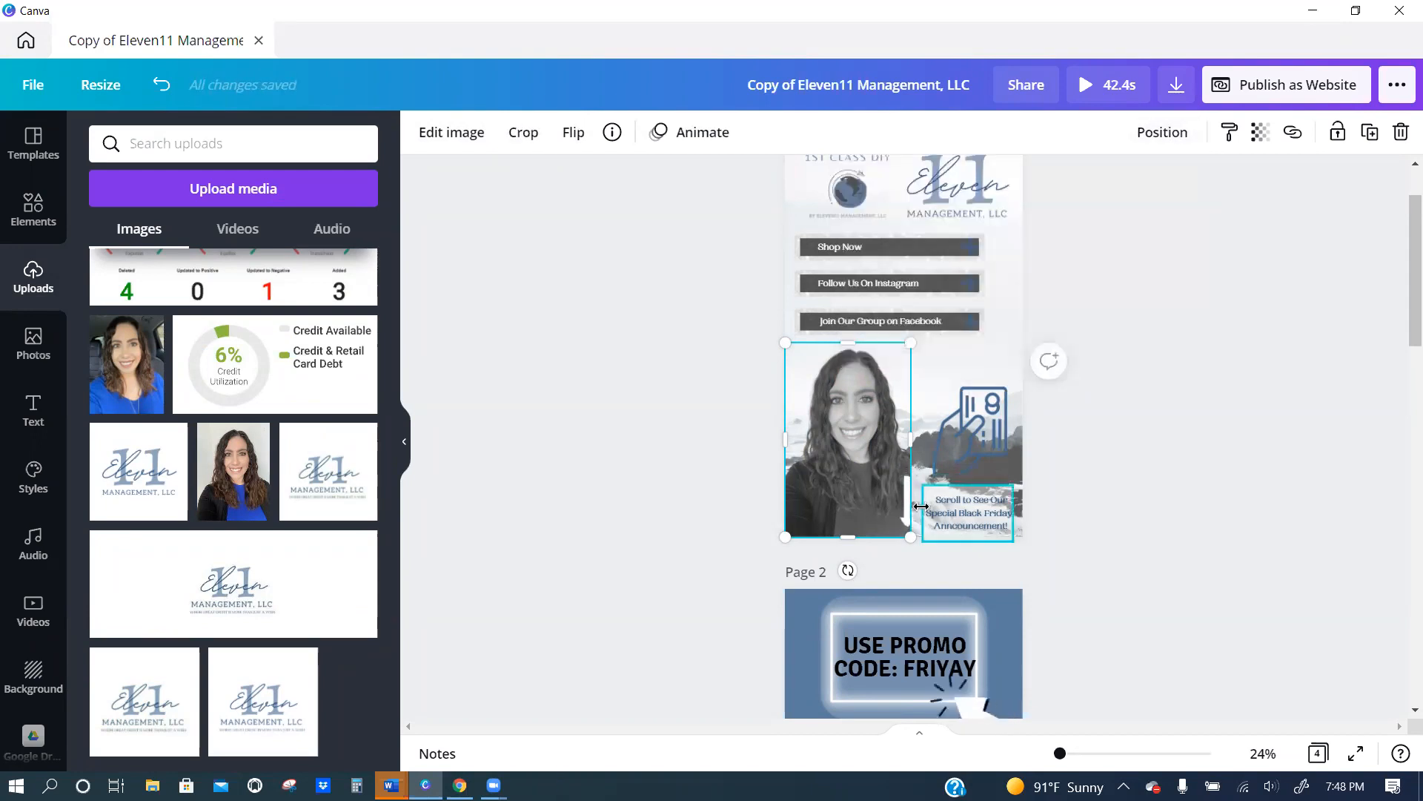
drag(913, 481, 920, 481)
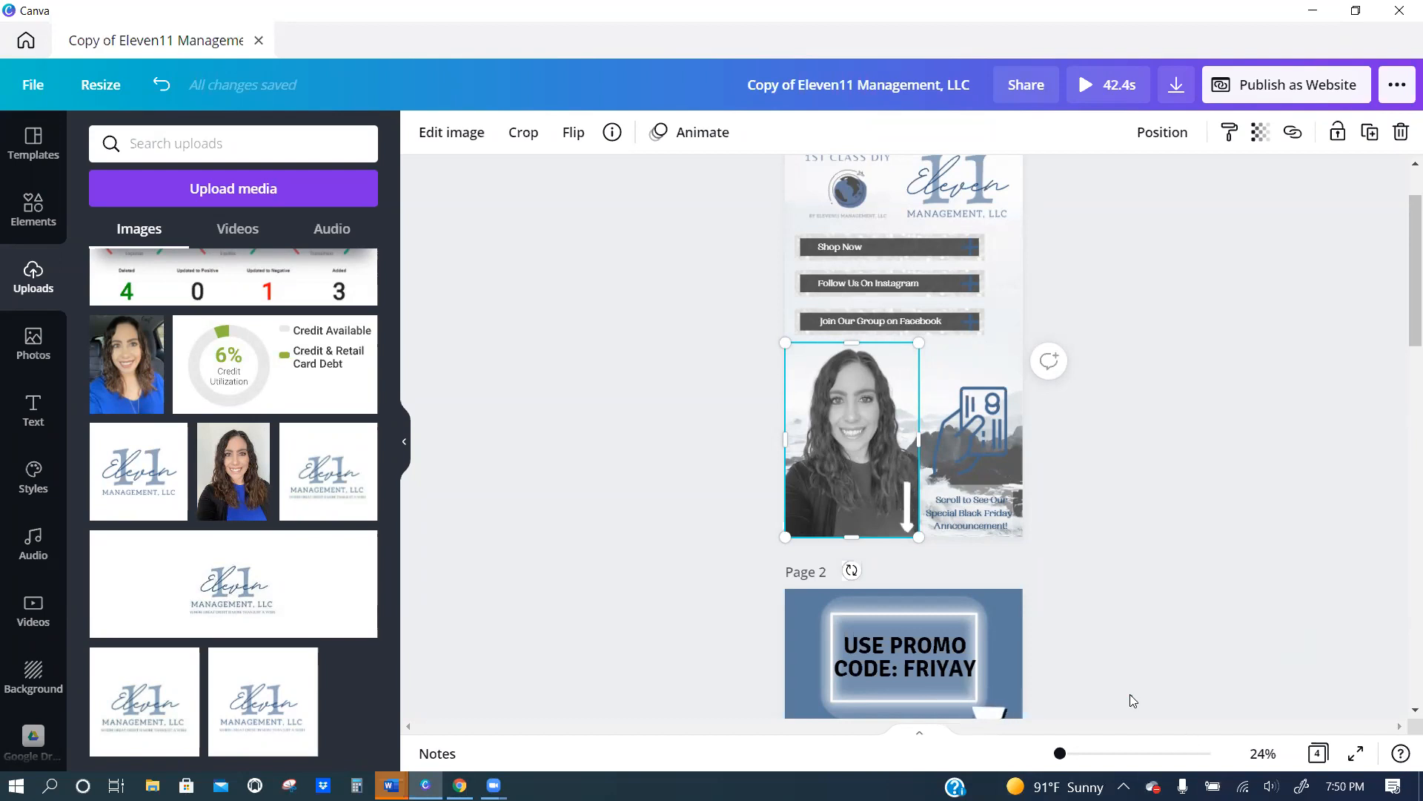
click(1032, 631)
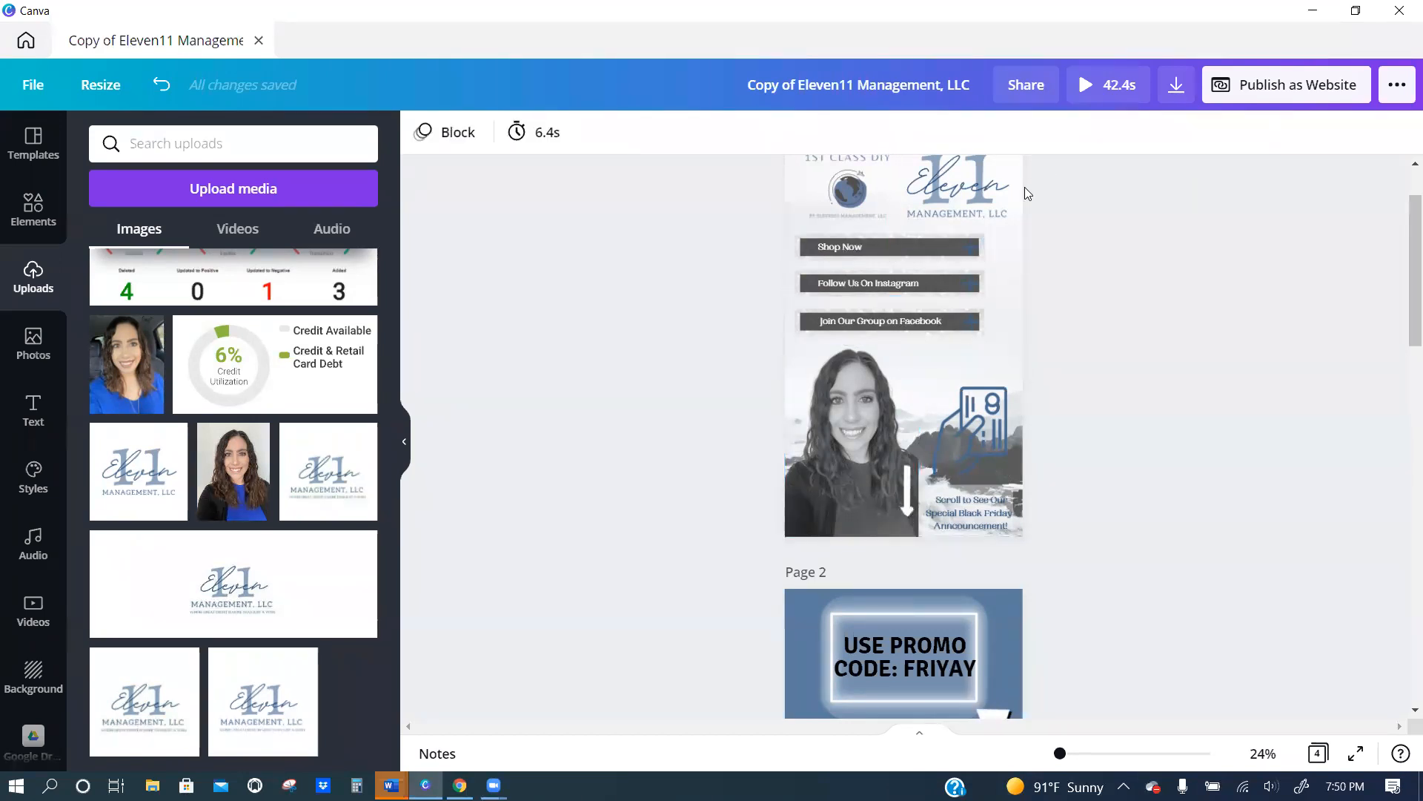
Look over pages 1 to 3, examining the card icon on page 1 and the video on page 3.
scroll(1025, 192, up, 1)
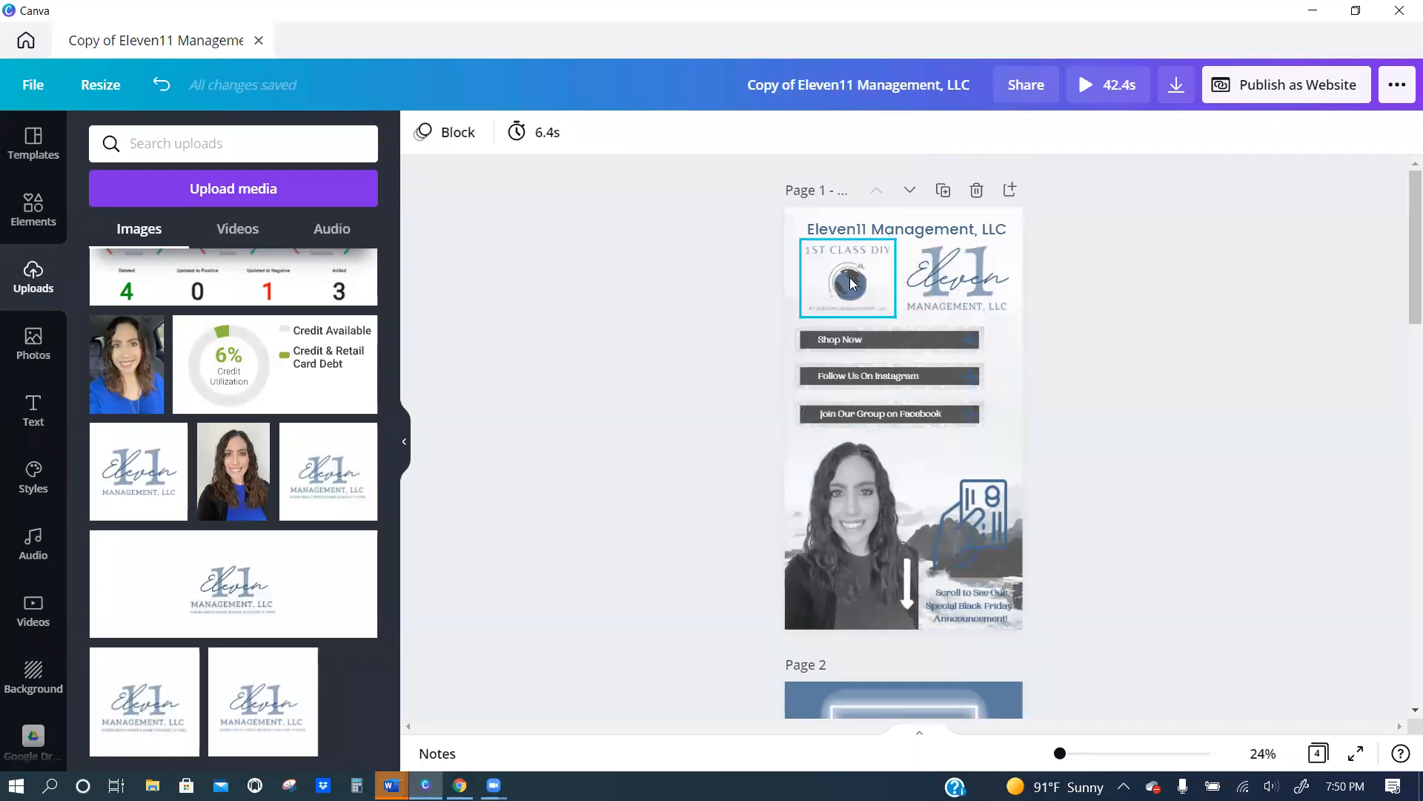
click(979, 535)
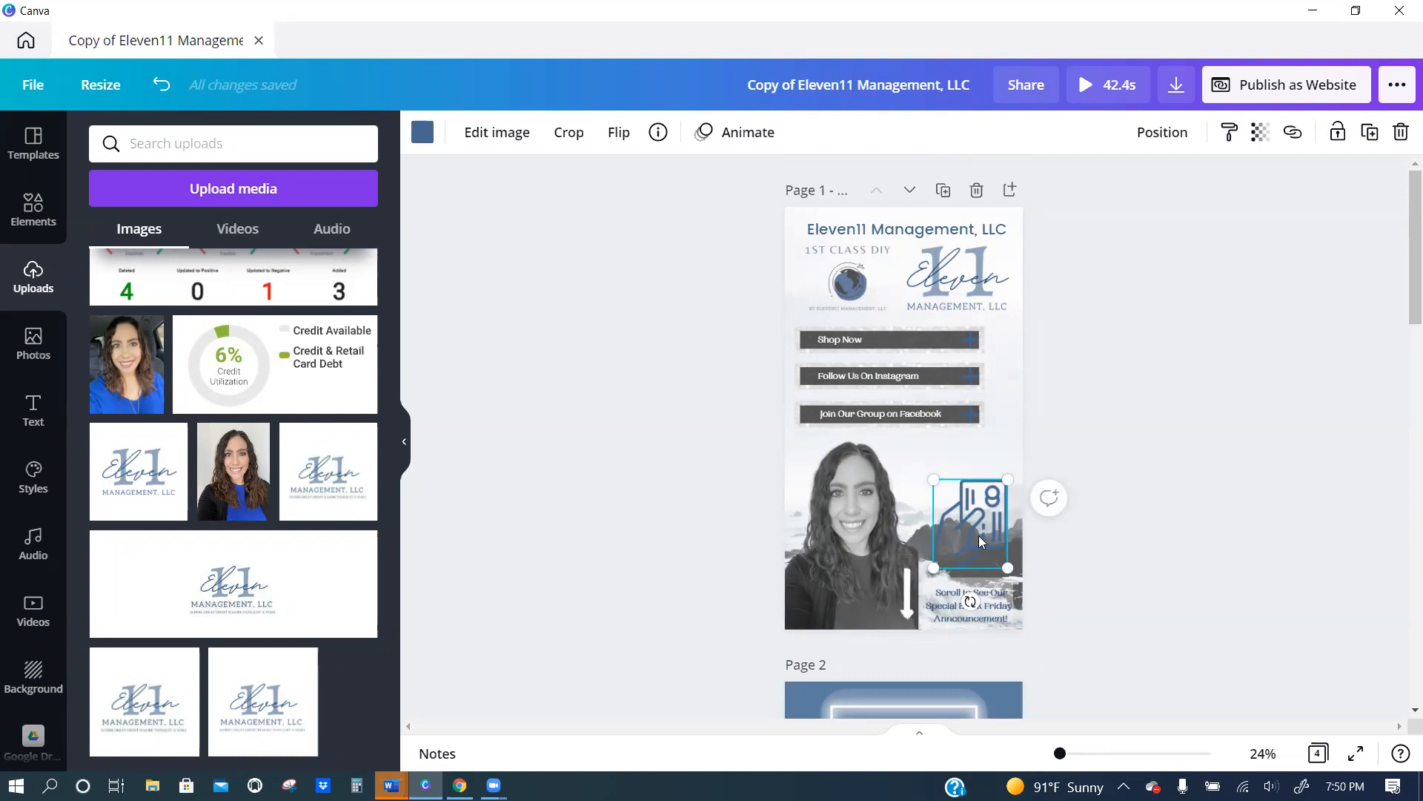
scroll(951, 504, down, 4)
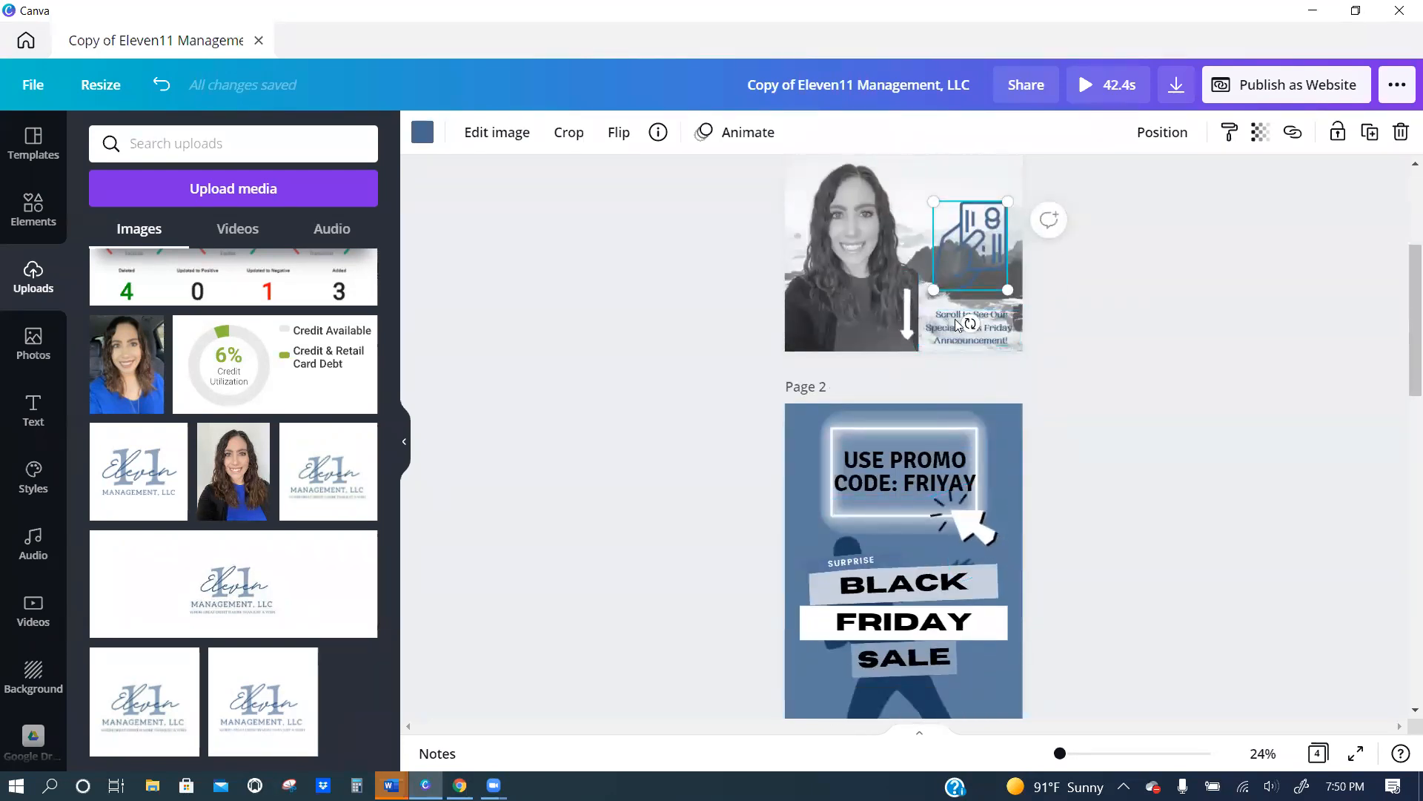
scroll(943, 454, down, 3)
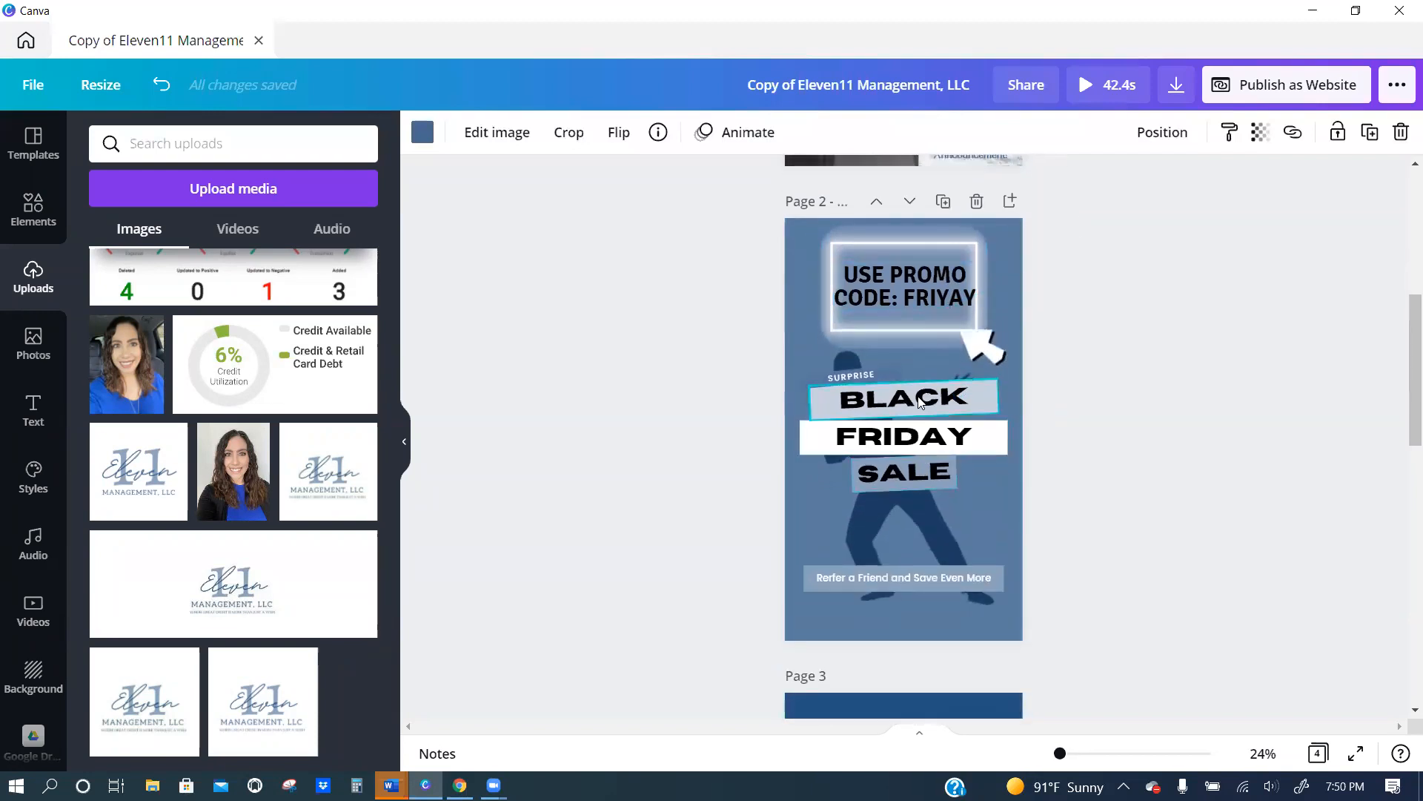
scroll(1096, 642, down, 3)
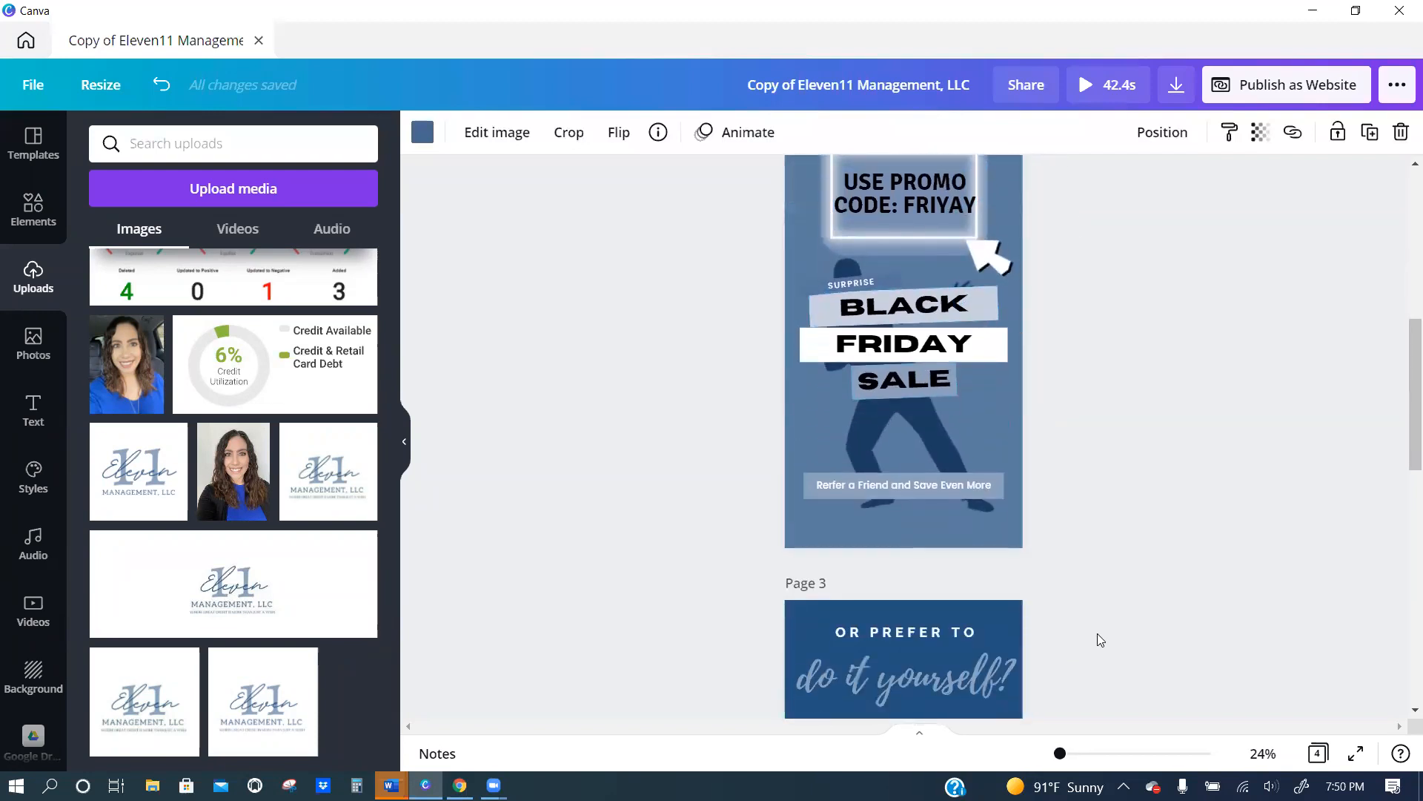
scroll(1097, 639, down, 2)
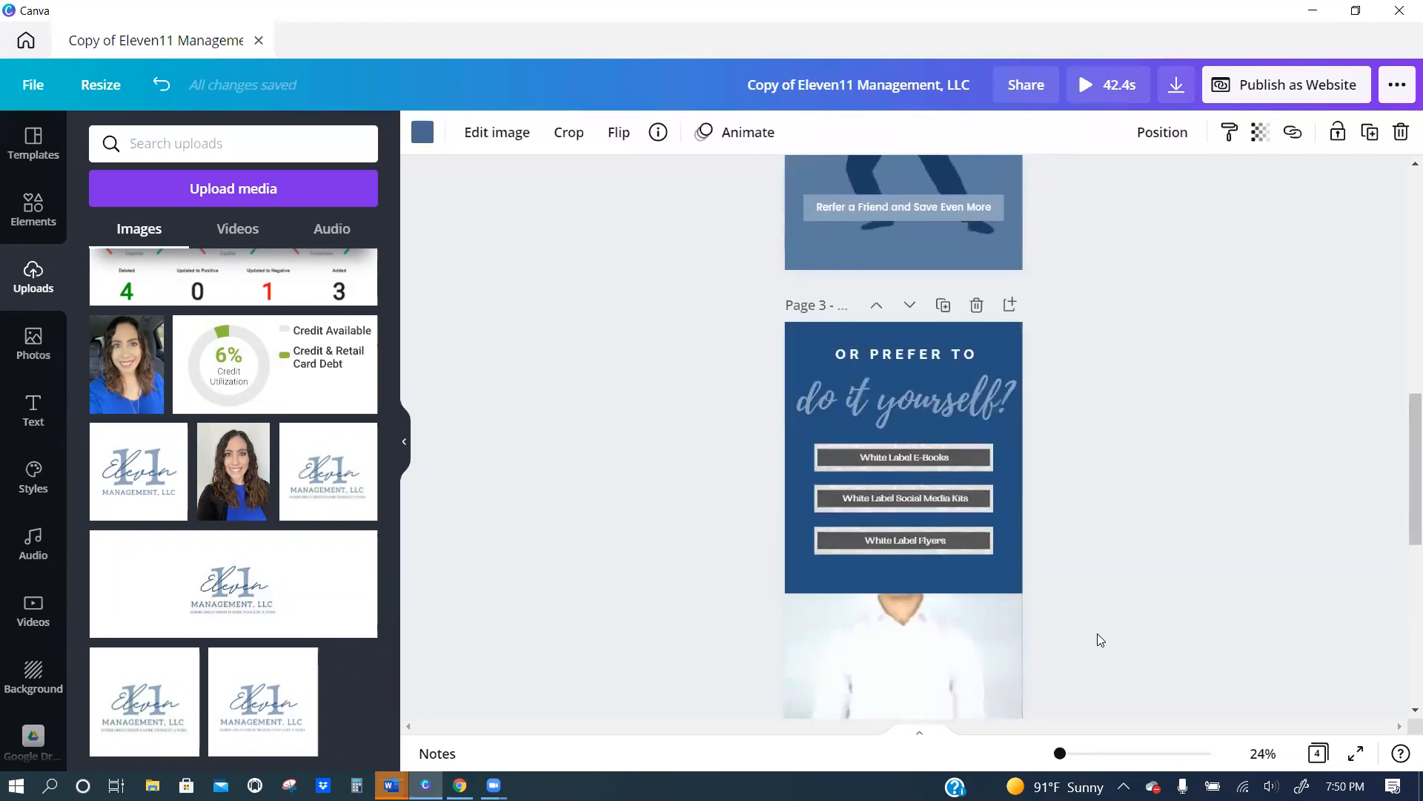
scroll(1045, 622, down, 3)
click(934, 507)
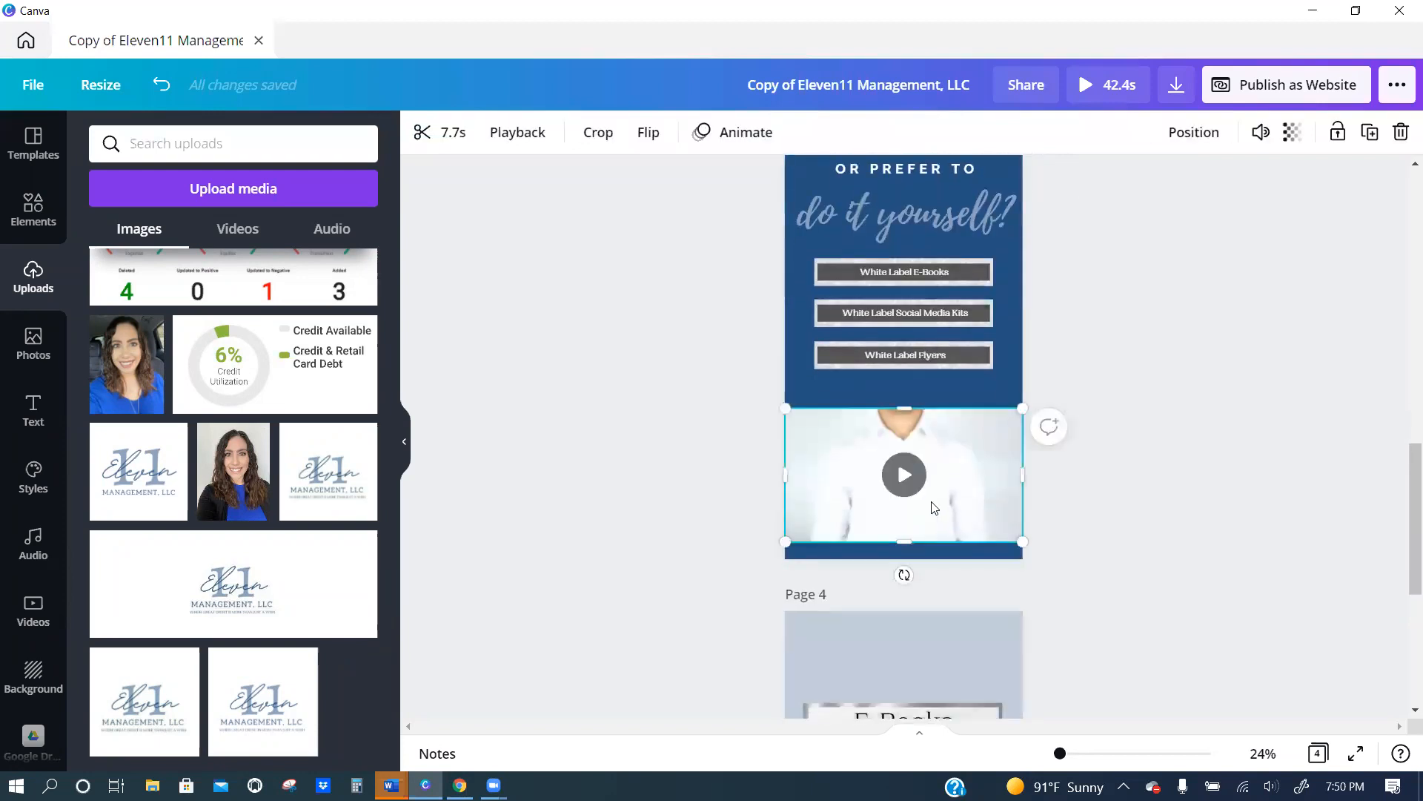
double_click(934, 507)
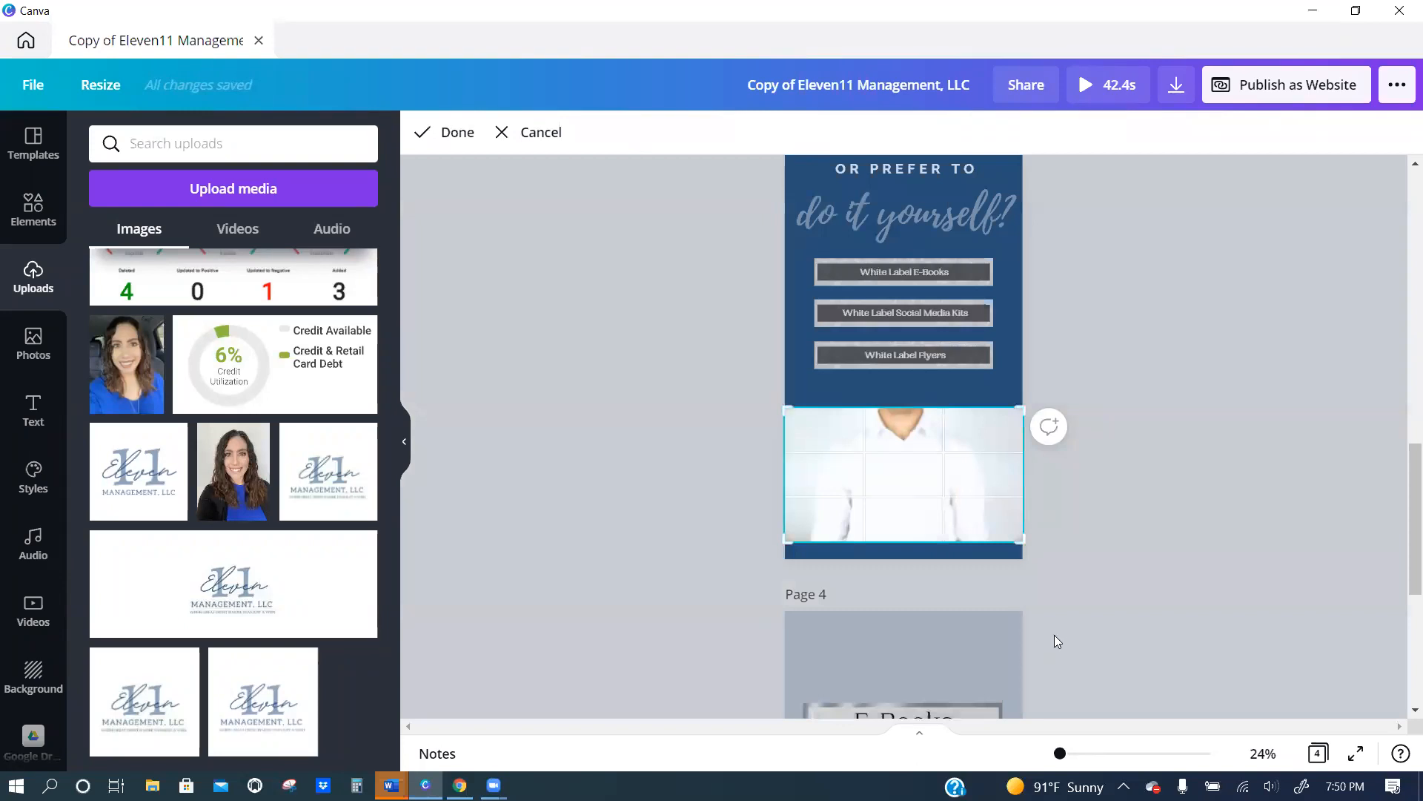
click(1058, 634)
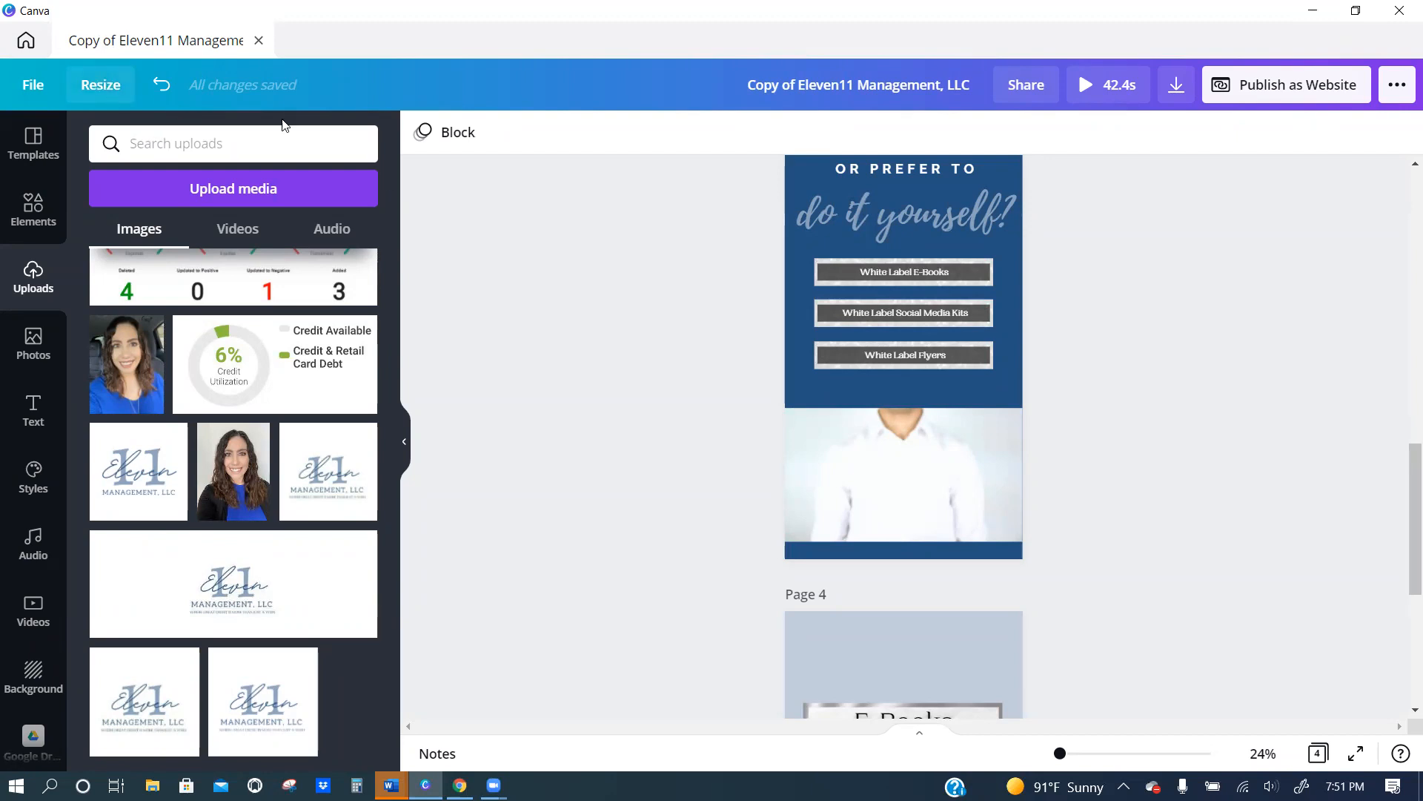
scroll(778, 296, up, 2)
scroll(845, 319, down, 2)
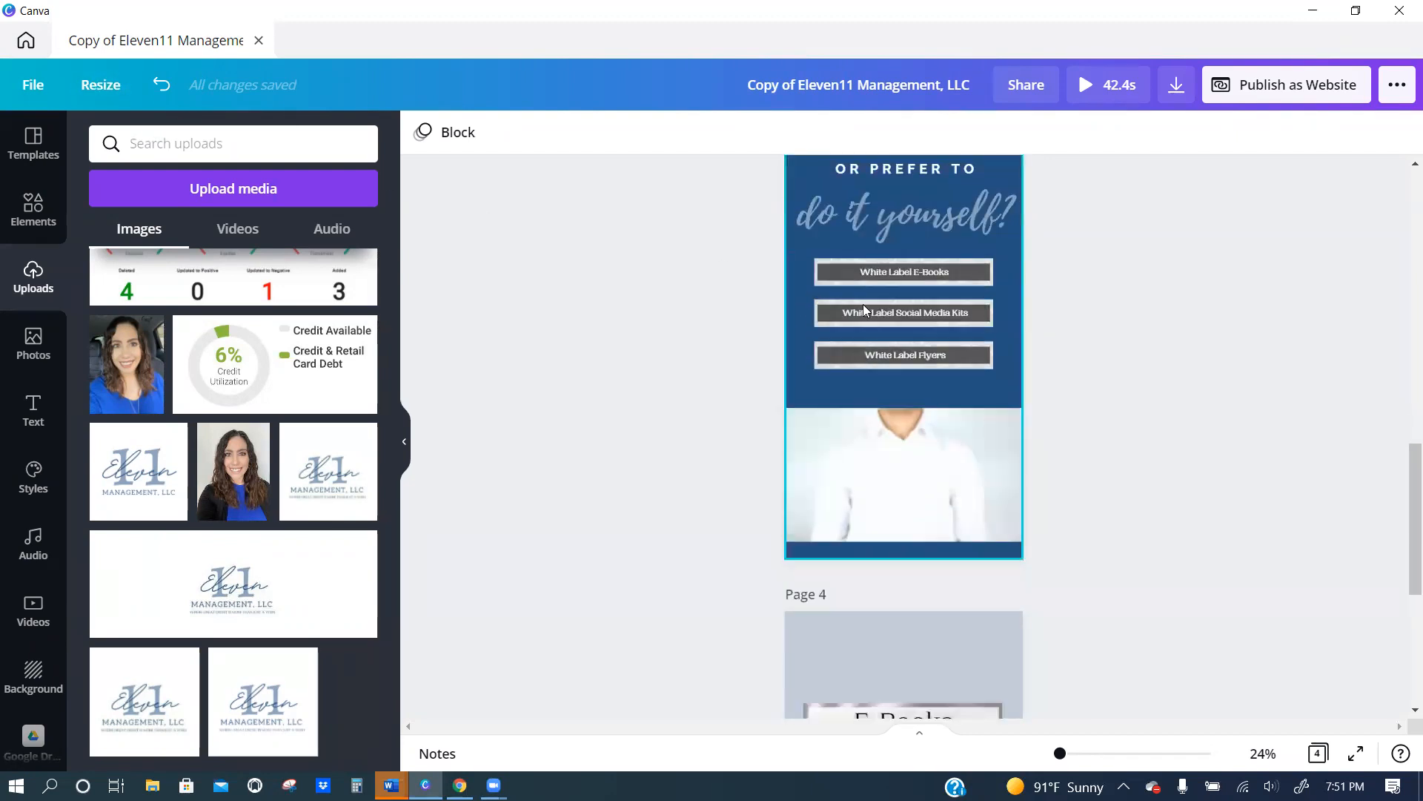